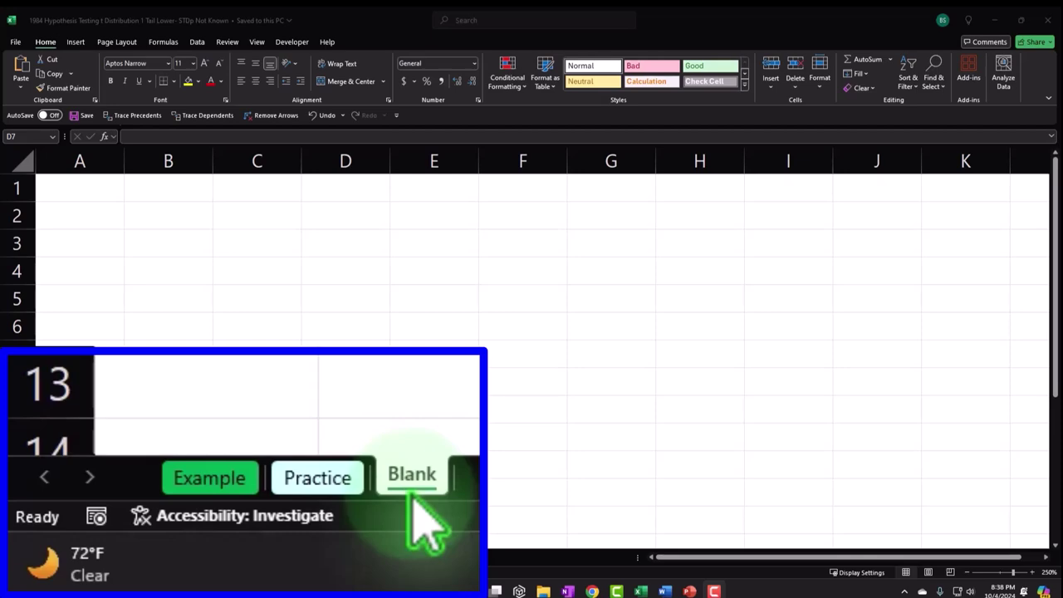
Go to the Example sheet with the finished one-tail lower t-test worksheet.
{"action": "left_click", "coordinate": [249, 482]}
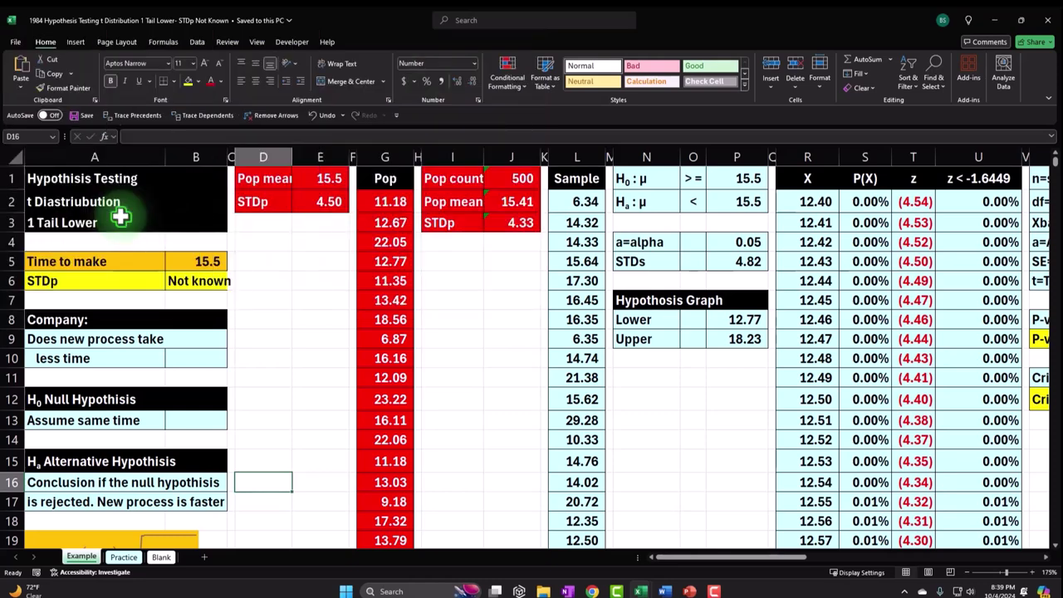
Select D8 and scroll right to show the Z chart and the t, P(X), X table in AH–AK.
{"action": "left_click", "coordinate": [243, 316]}
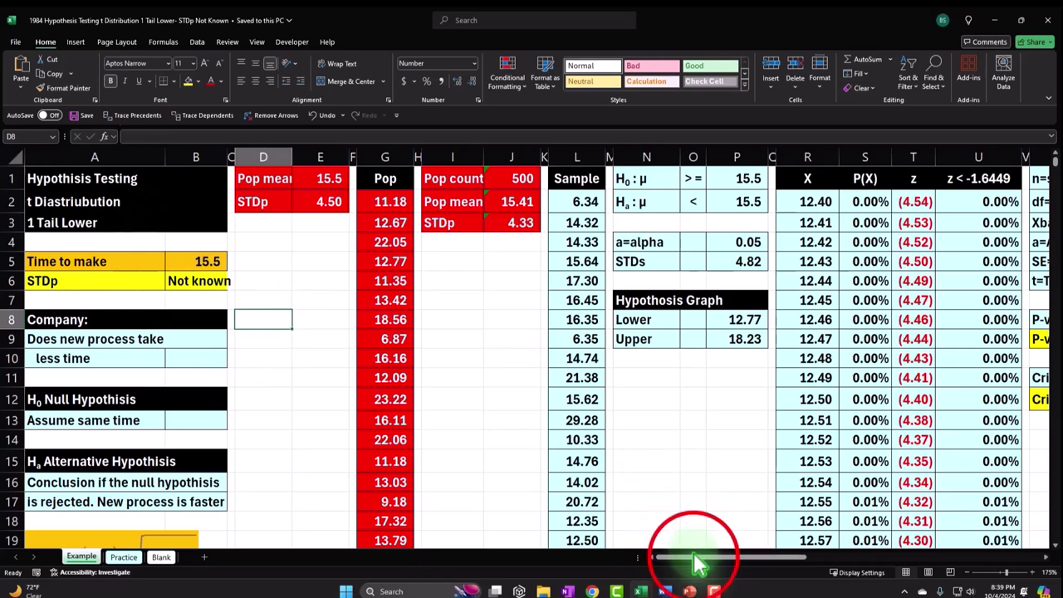
{"action": "left_click_drag", "start_coordinate": [695, 558], "coordinate": [871, 577]}
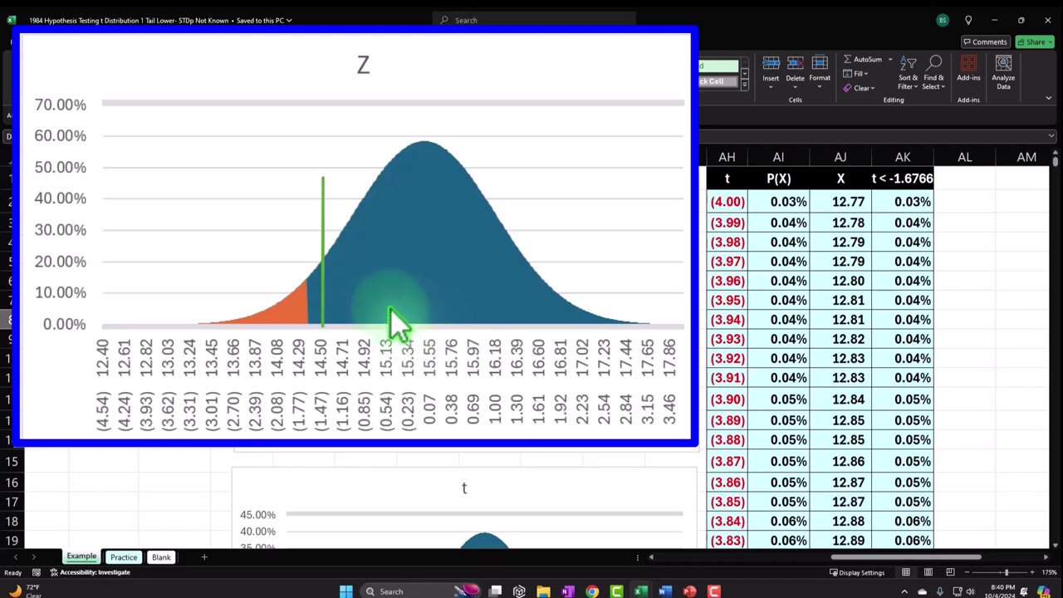
Drag the Z chart's green marker line back and forth, leaving it at 15.42 near the peak.
{"action": "mouse_move", "coordinate": [373, 296]}
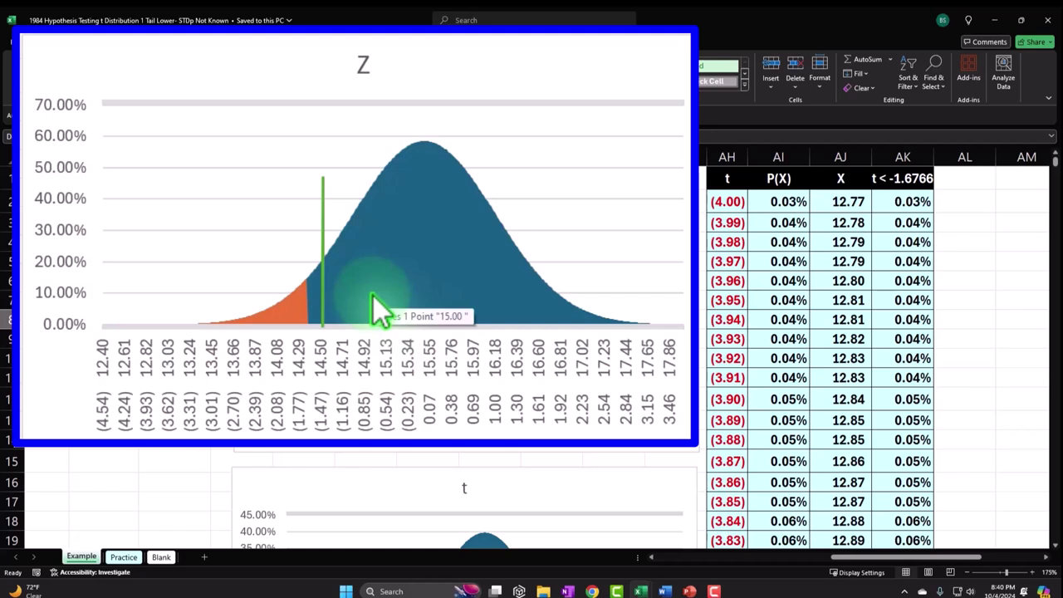
{"action": "left_click_drag", "start_coordinate": [322, 265], "coordinate": [413, 268]}
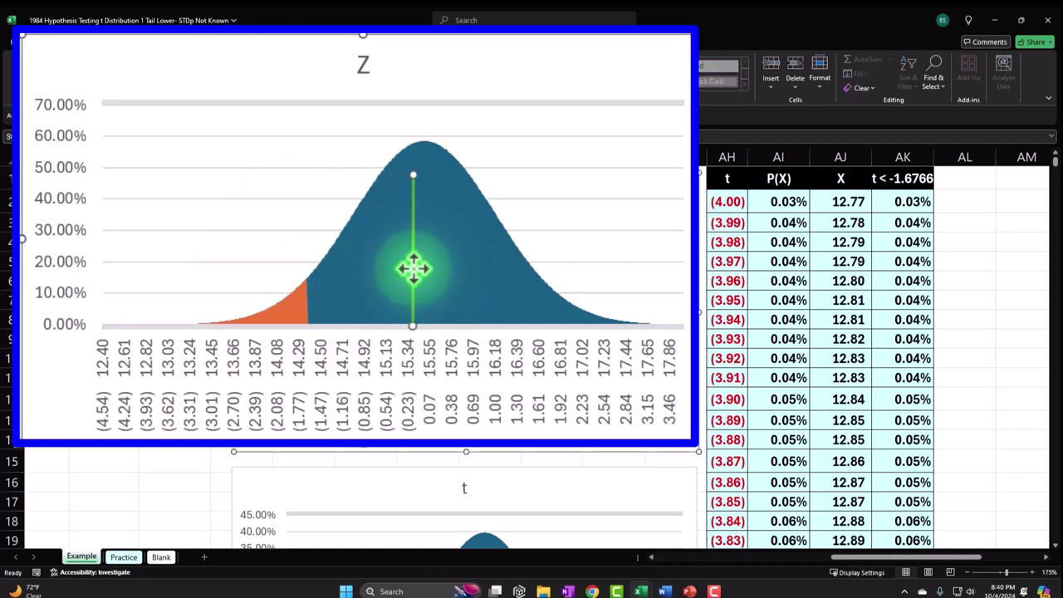
{"action": "mouse_move", "coordinate": [413, 268]}
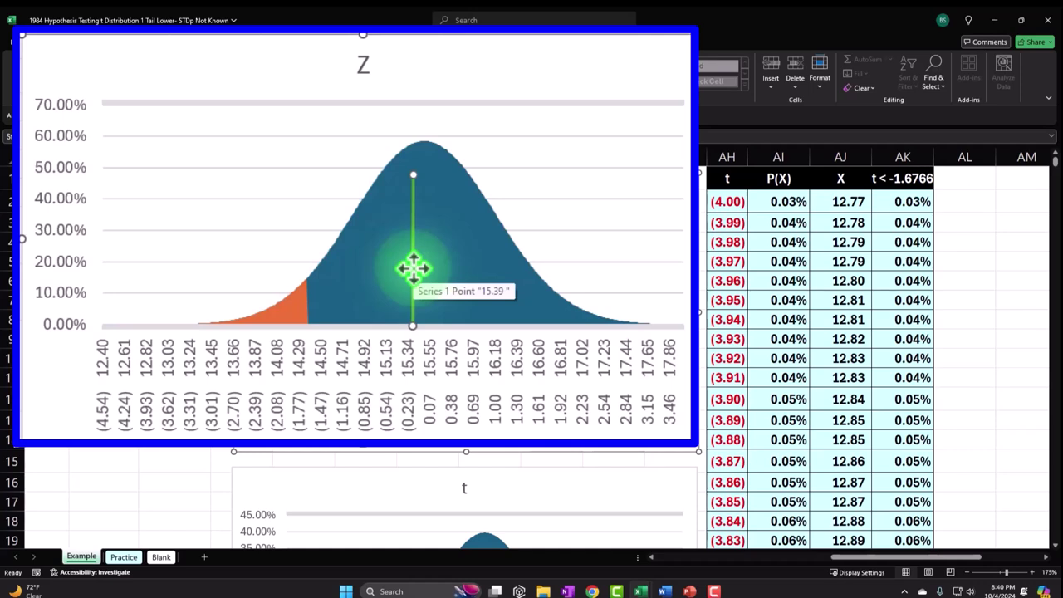
{"action": "left_click_drag", "start_coordinate": [413, 267], "coordinate": [418, 257]}
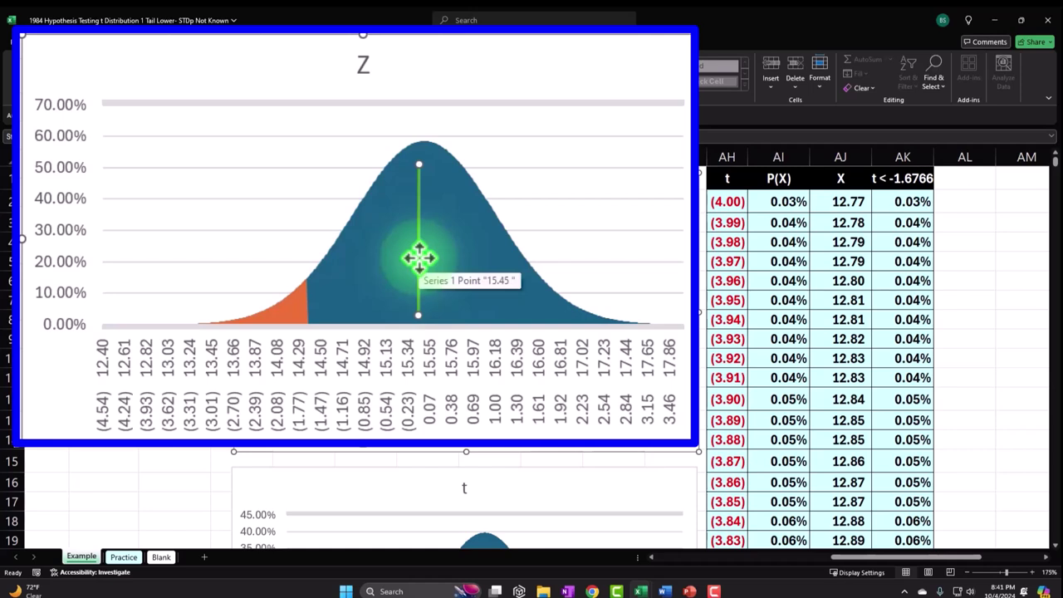
{"action": "left_click_drag", "start_coordinate": [418, 258], "coordinate": [293, 270]}
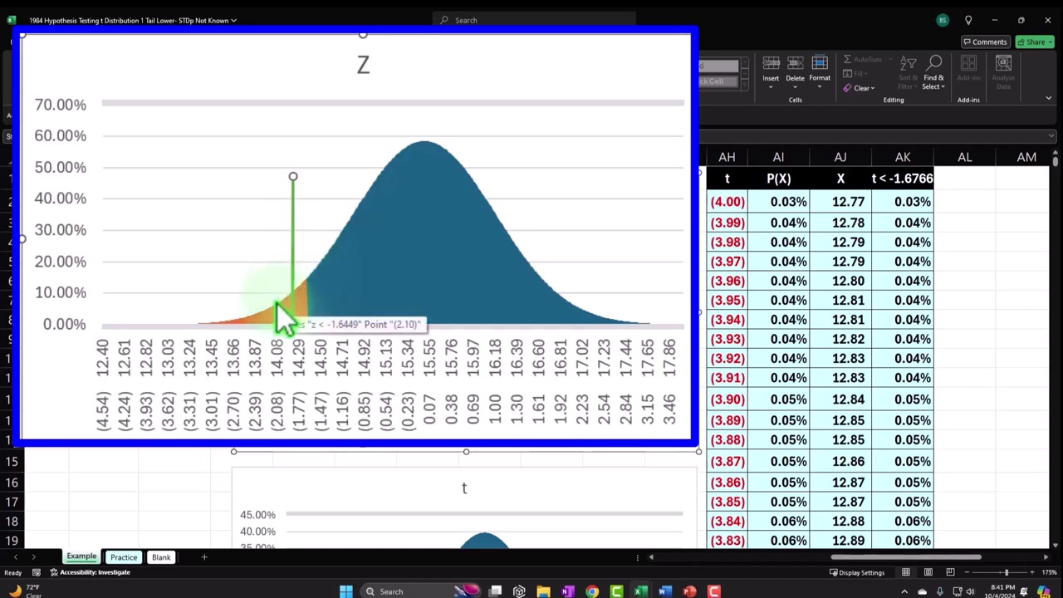
{"action": "left_click_drag", "start_coordinate": [286, 280], "coordinate": [583, 255]}
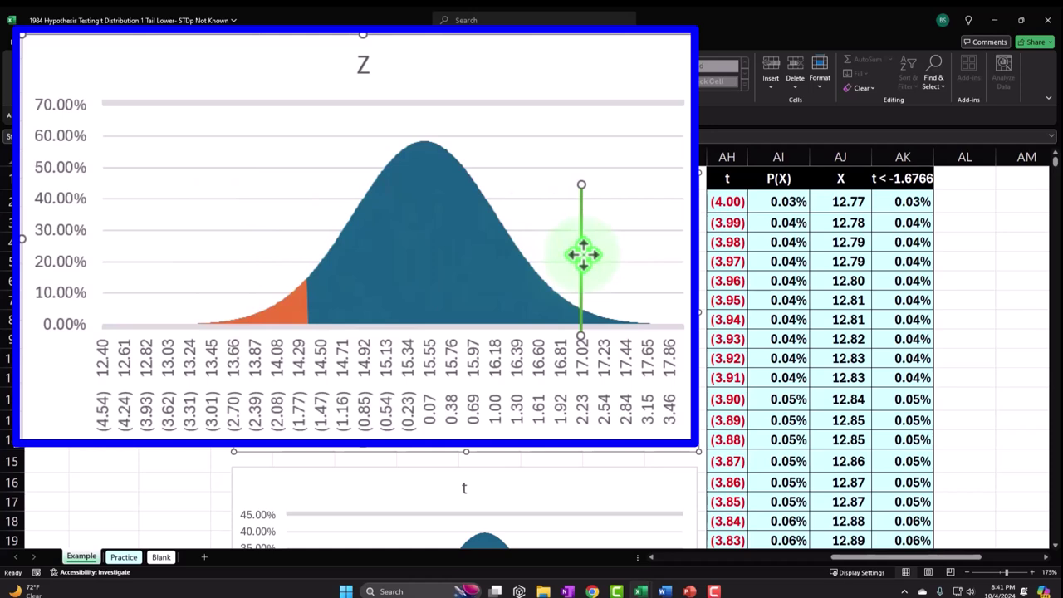
{"action": "left_click_drag", "start_coordinate": [582, 255], "coordinate": [288, 246]}
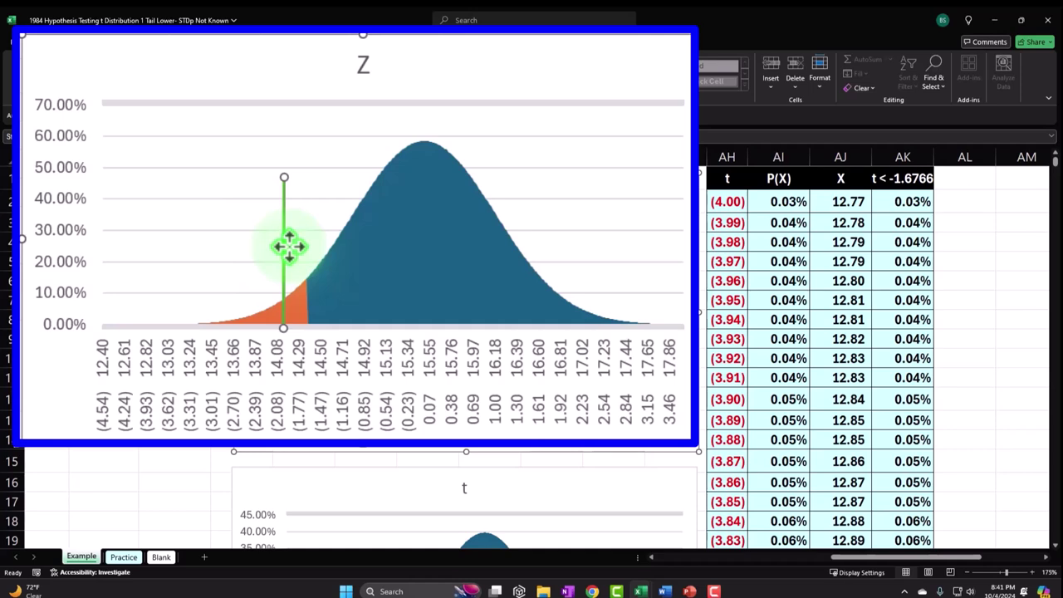
{"action": "left_click_drag", "start_coordinate": [288, 245], "coordinate": [416, 232]}
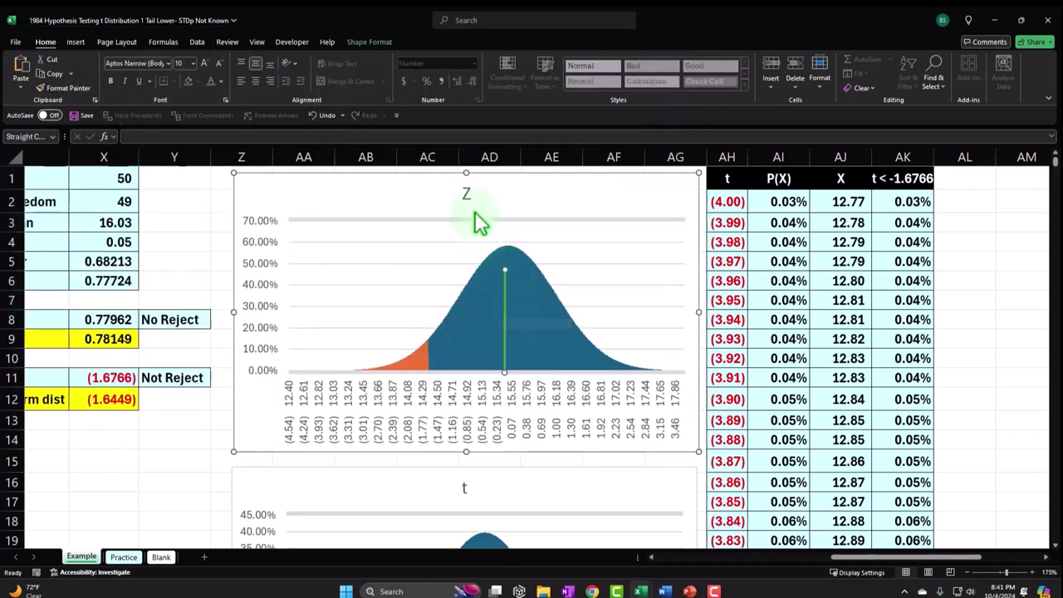
Scroll down to inspect the t chart below the Z chart.
{"action": "scroll", "coordinate": [477, 222], "scroll_direction": "down", "scroll_amount": 3}
{"action": "scroll", "coordinate": [485, 317], "scroll_direction": "up", "scroll_amount": 2}
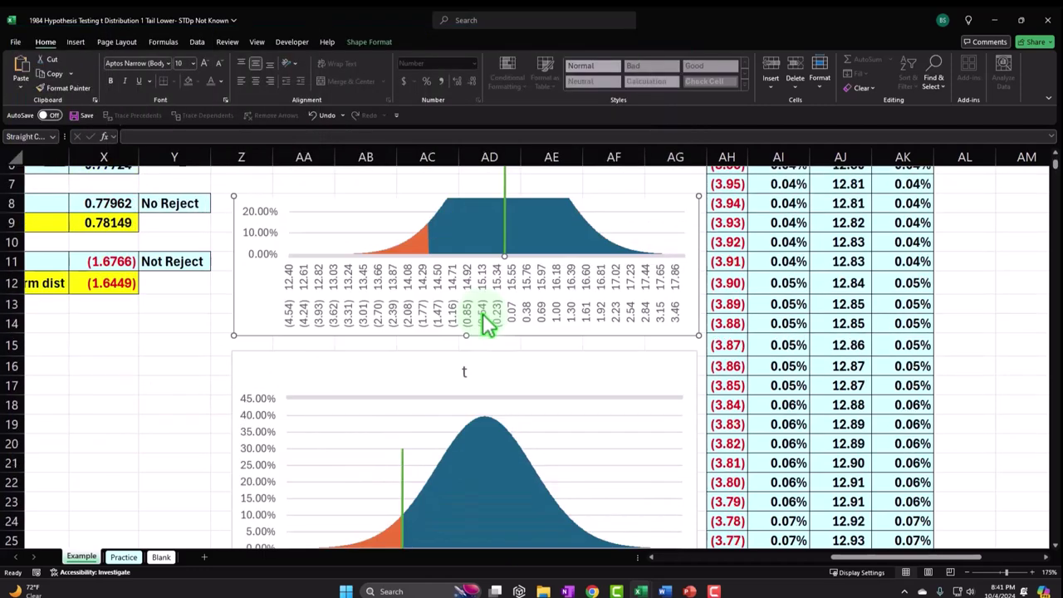
{"action": "scroll", "coordinate": [485, 278], "scroll_direction": "up", "scroll_amount": 1}
{"action": "scroll", "coordinate": [480, 274], "scroll_direction": "down", "scroll_amount": 3}
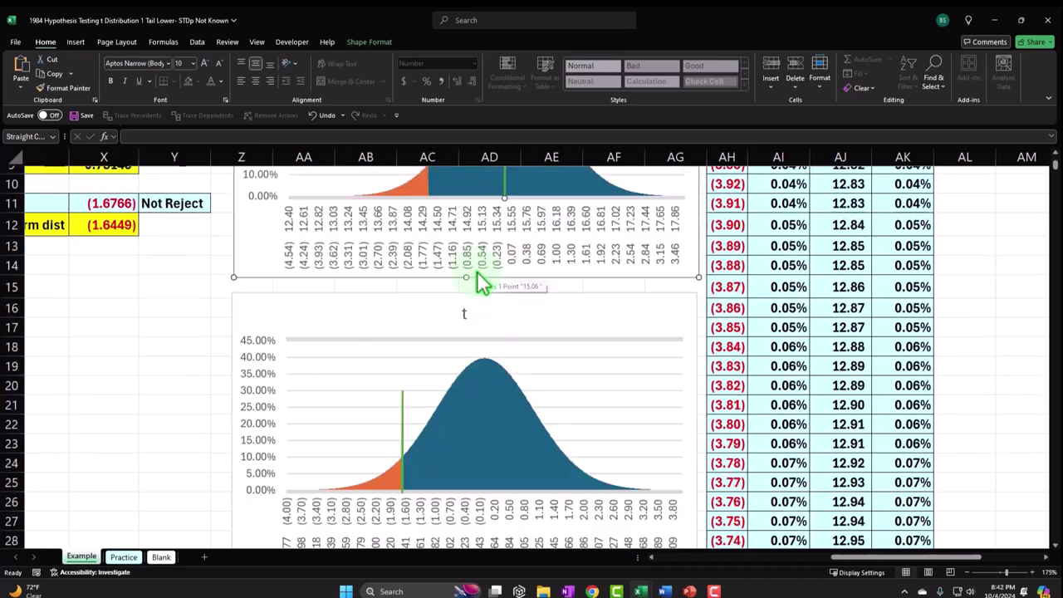
{"action": "scroll", "coordinate": [484, 327], "scroll_direction": "down", "scroll_amount": 1}
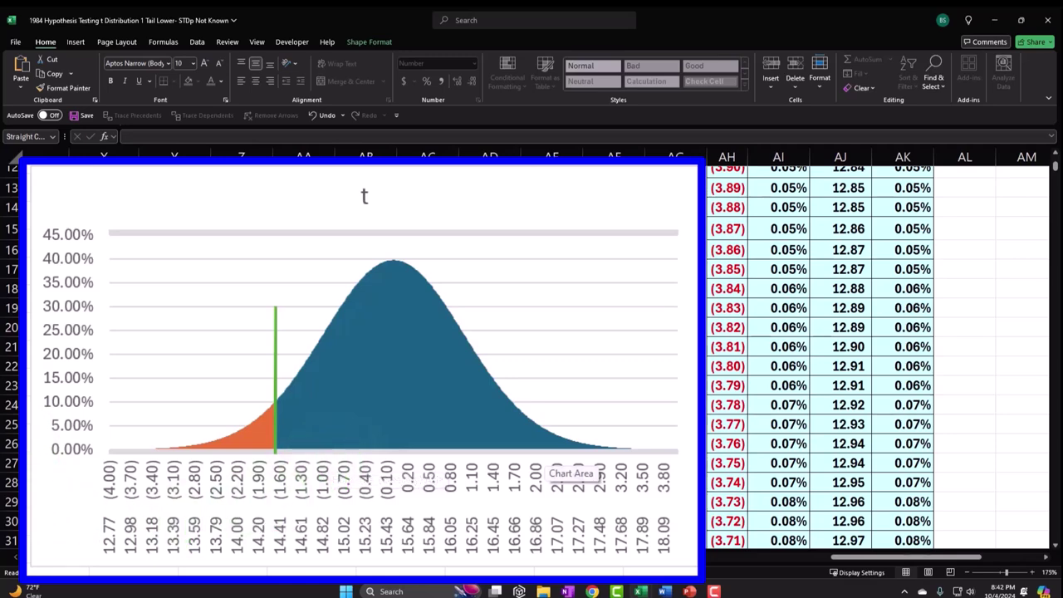
{"action": "scroll", "coordinate": [64, 527], "scroll_direction": "up", "scroll_amount": 4}
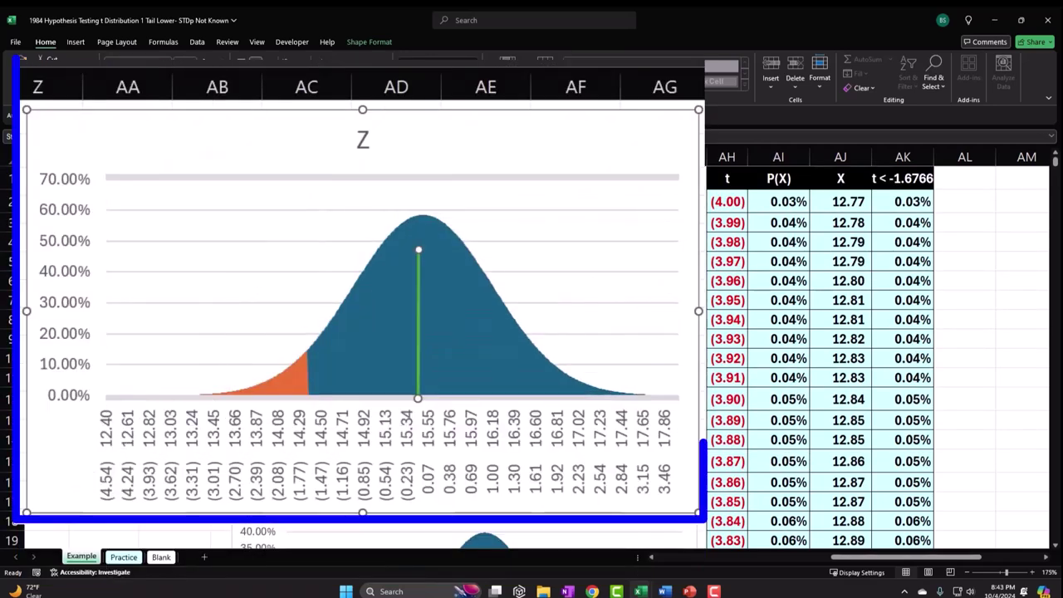
Select the Z and t charts, then scroll back left to column A.
{"action": "left_click", "coordinate": [264, 199]}
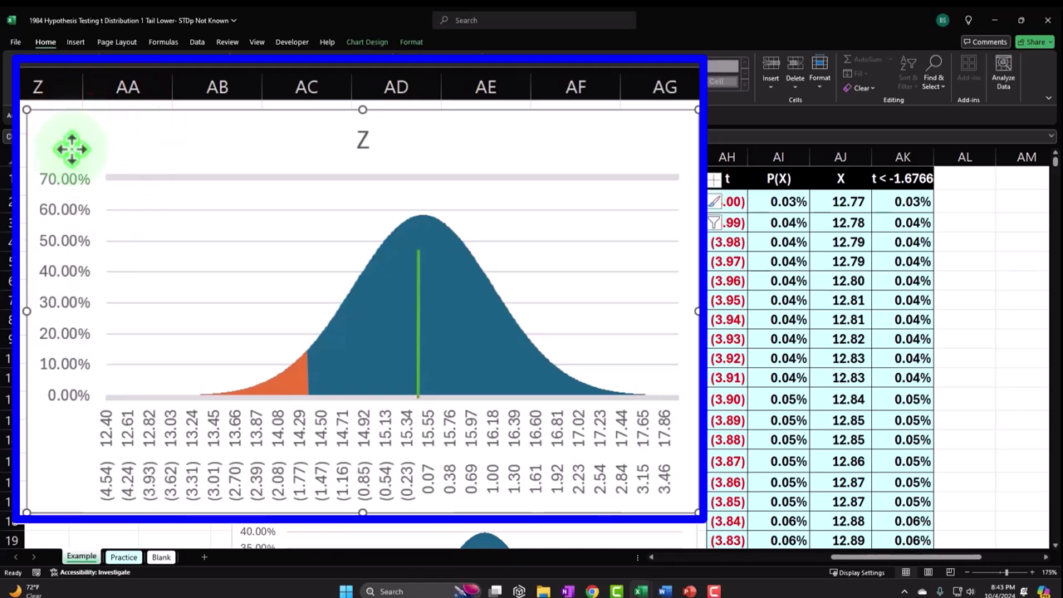
{"action": "scroll", "coordinate": [264, 199], "scroll_direction": "down", "scroll_amount": 2}
{"action": "left_click", "coordinate": [310, 349]}
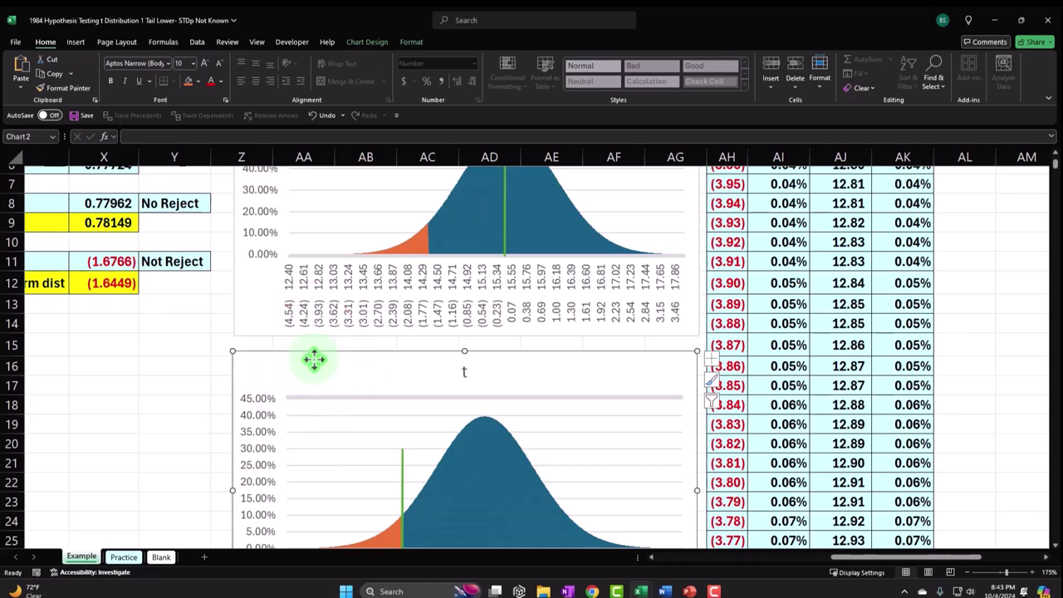
{"action": "scroll", "coordinate": [316, 366], "scroll_direction": "down", "scroll_amount": 1}
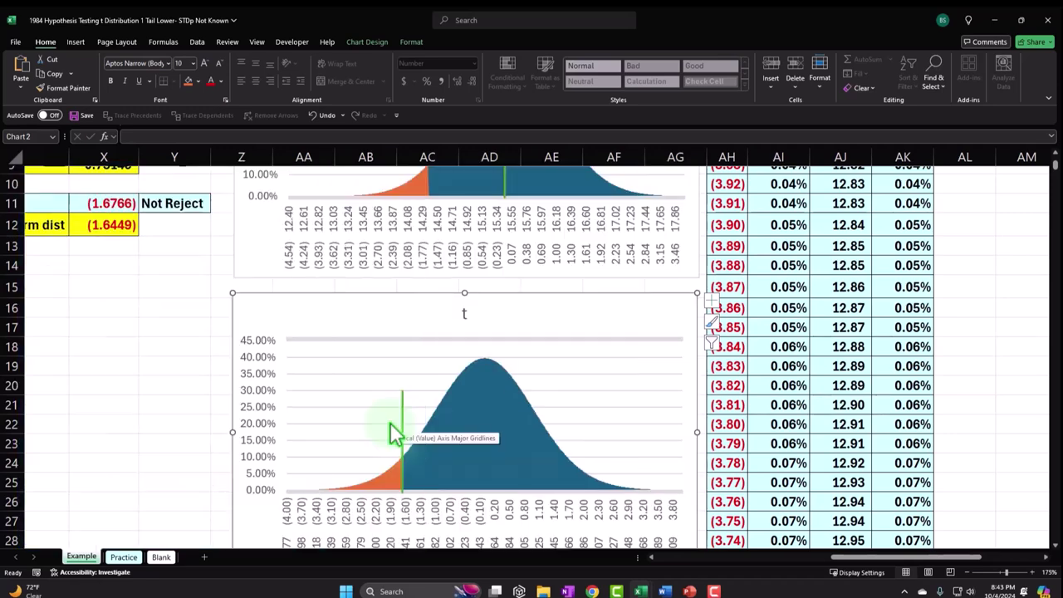
{"action": "scroll", "coordinate": [390, 423], "scroll_direction": "up", "scroll_amount": 3}
{"action": "left_click", "coordinate": [384, 195]}
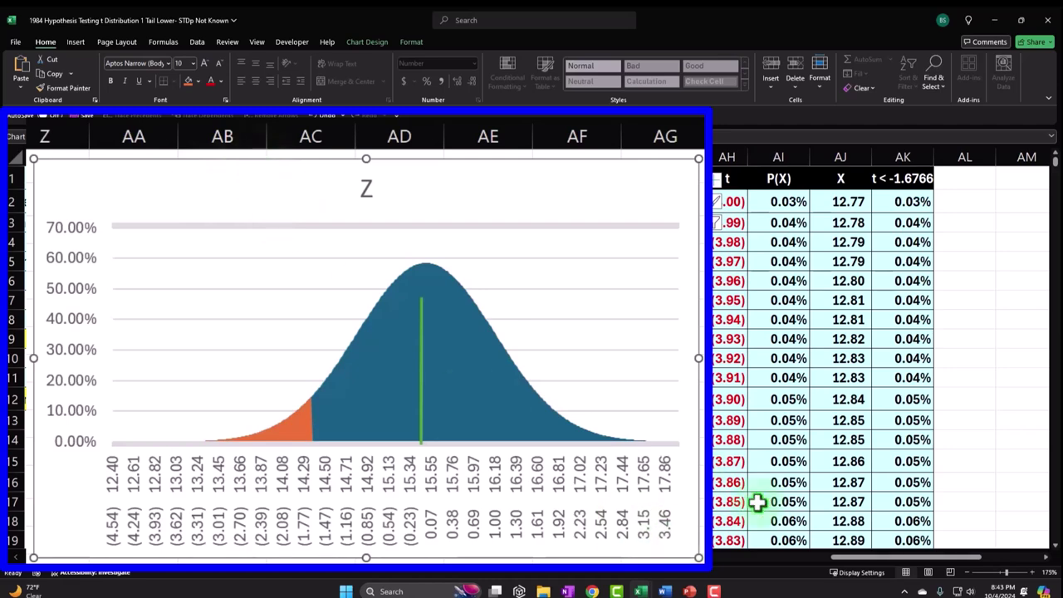
{"action": "left_click_drag", "start_coordinate": [818, 565], "coordinate": [581, 576]}
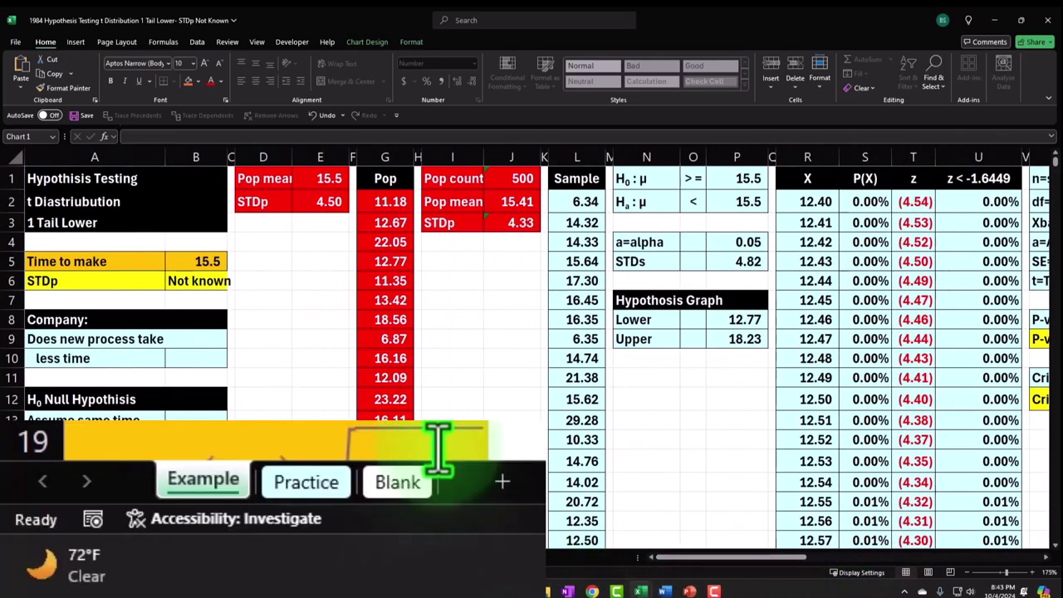
Move through the Practice sheet to the Blank sheet and select cell B8.
{"action": "left_click", "coordinate": [332, 484]}
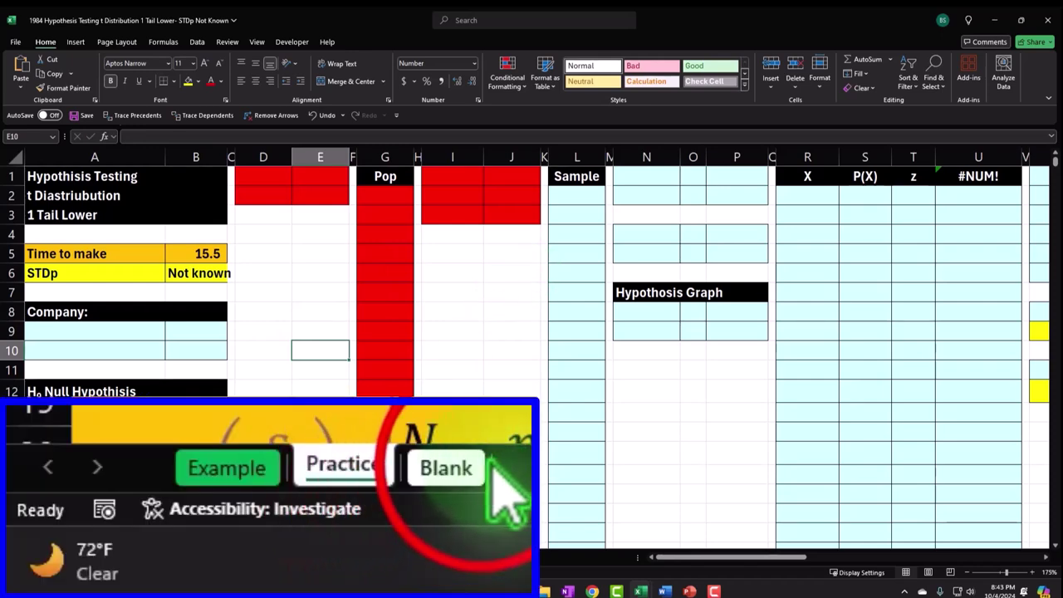
{"action": "left_click", "coordinate": [482, 463]}
{"action": "left_click", "coordinate": [202, 384]}
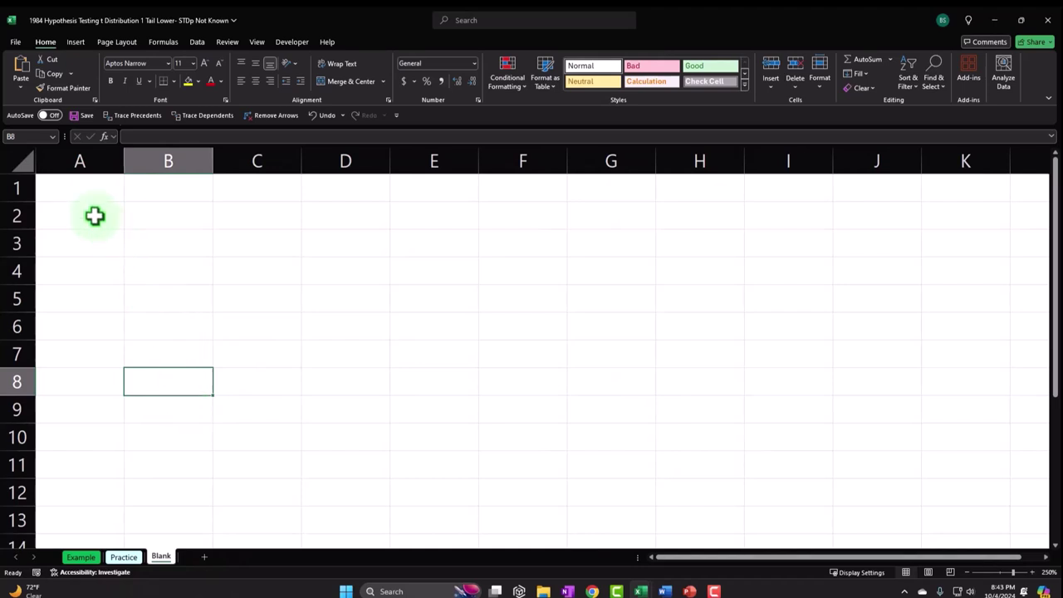
Format all cells as Currency with symbol None, 0 decimal places and red (1,234) negatives.
{"action": "left_click", "coordinate": [22, 163]}
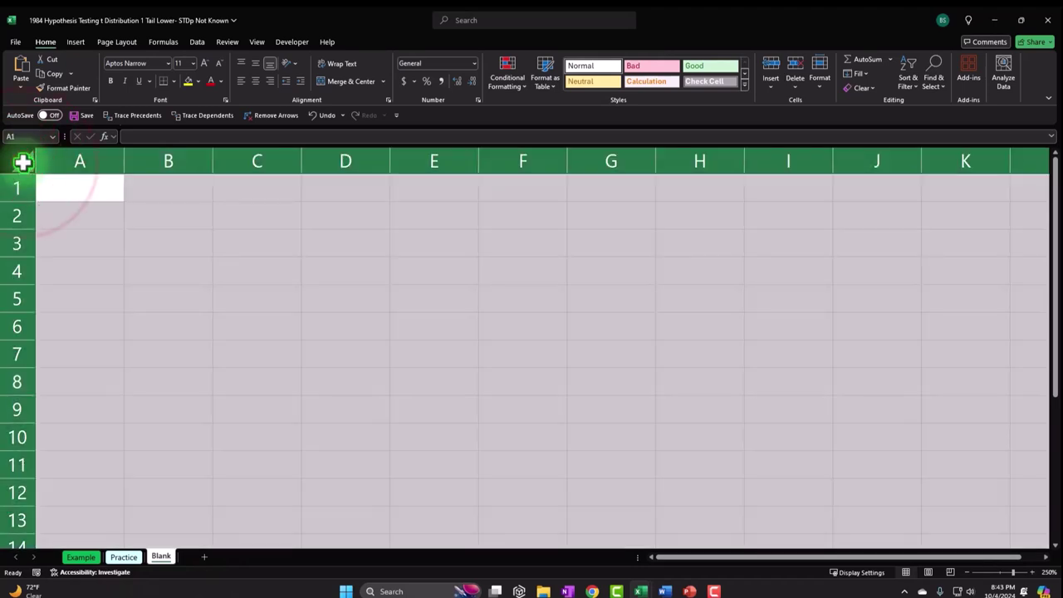
{"action": "right_click", "coordinate": [338, 240]}
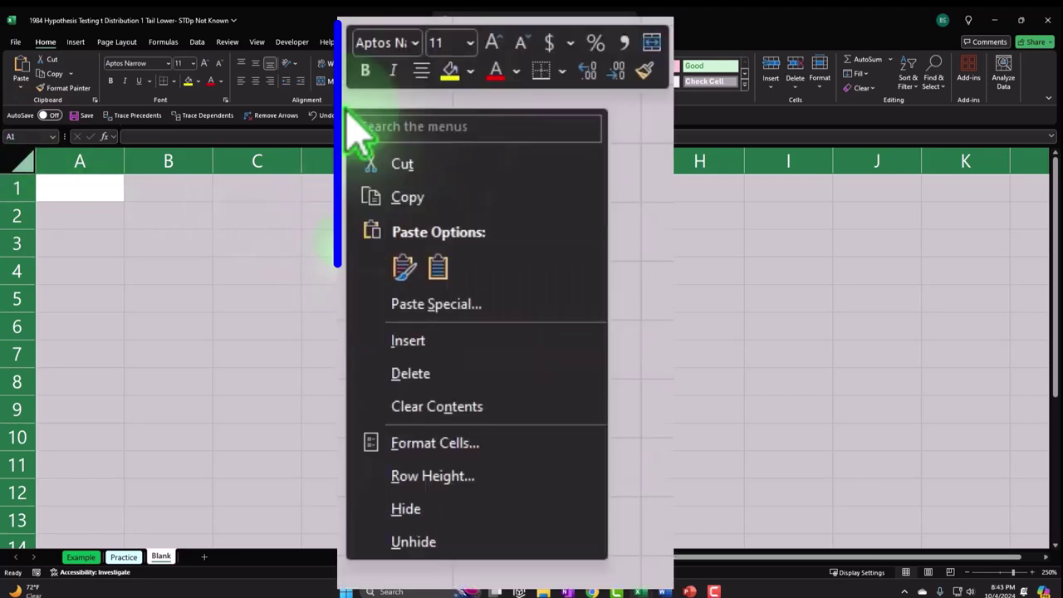
{"action": "left_click", "coordinate": [459, 442]}
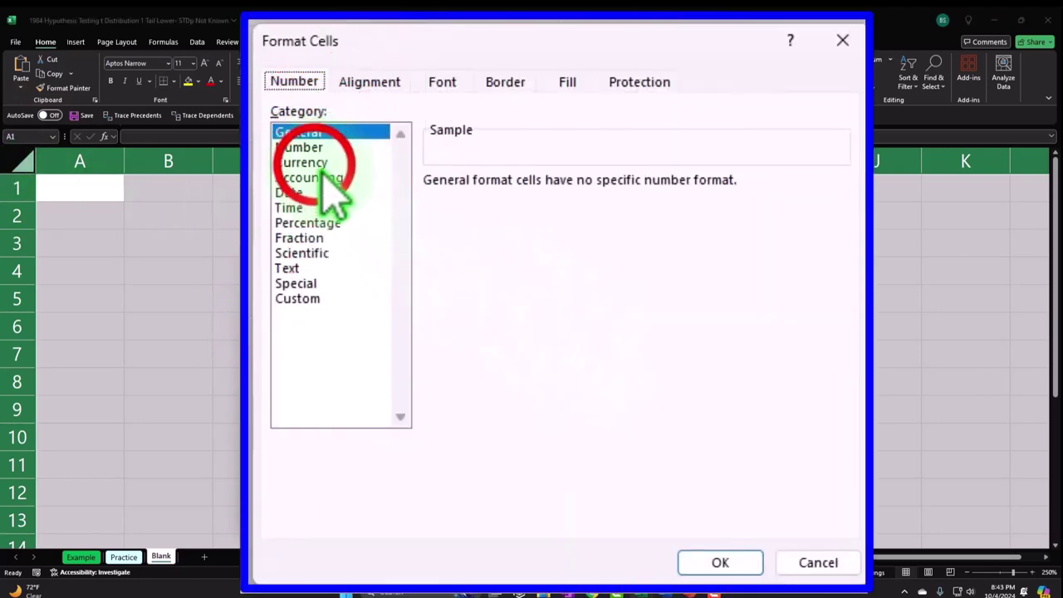
{"action": "left_click", "coordinate": [322, 164]}
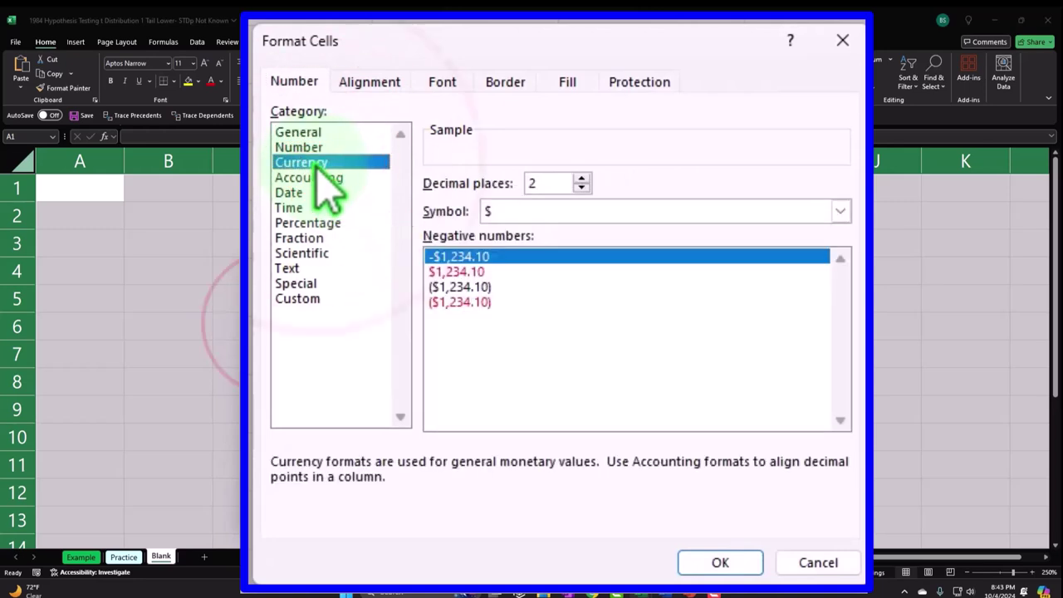
{"action": "left_click", "coordinate": [490, 300]}
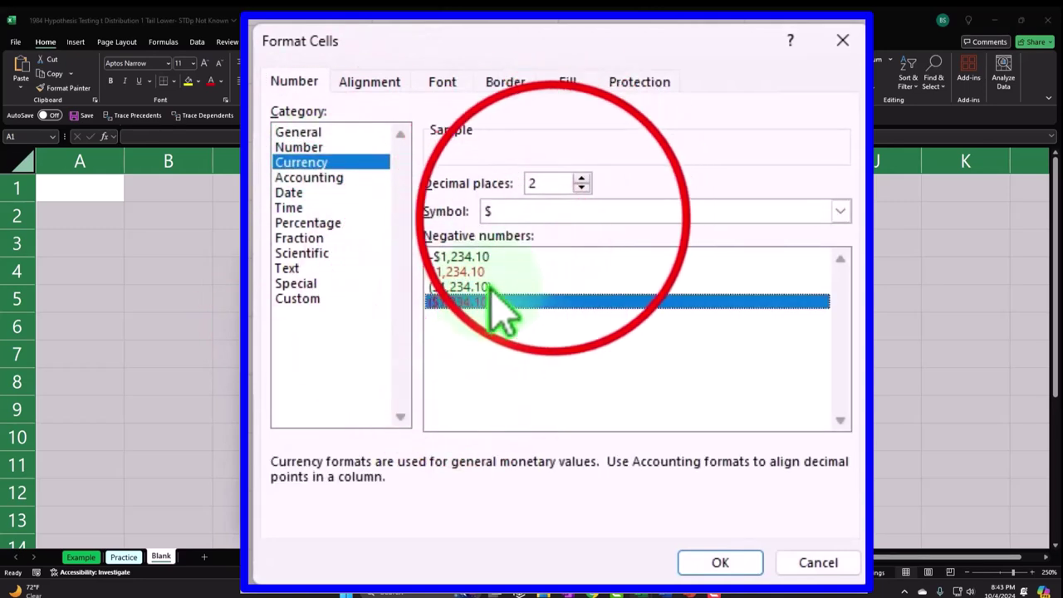
{"action": "left_click", "coordinate": [553, 212]}
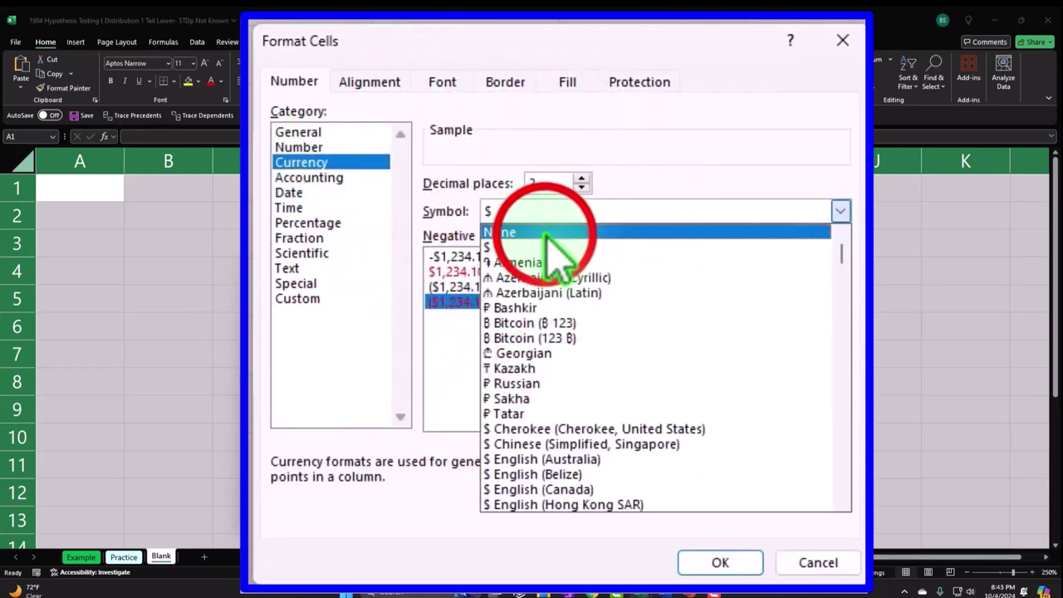
{"action": "left_click", "coordinate": [550, 234]}
{"action": "left_click", "coordinate": [582, 187]}
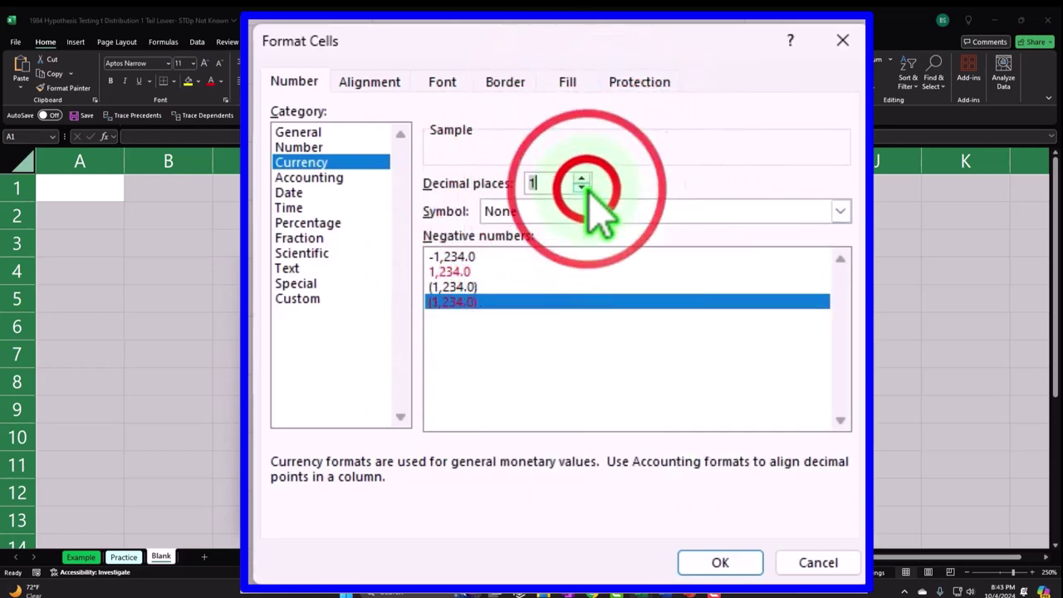
{"action": "left_click", "coordinate": [582, 186]}
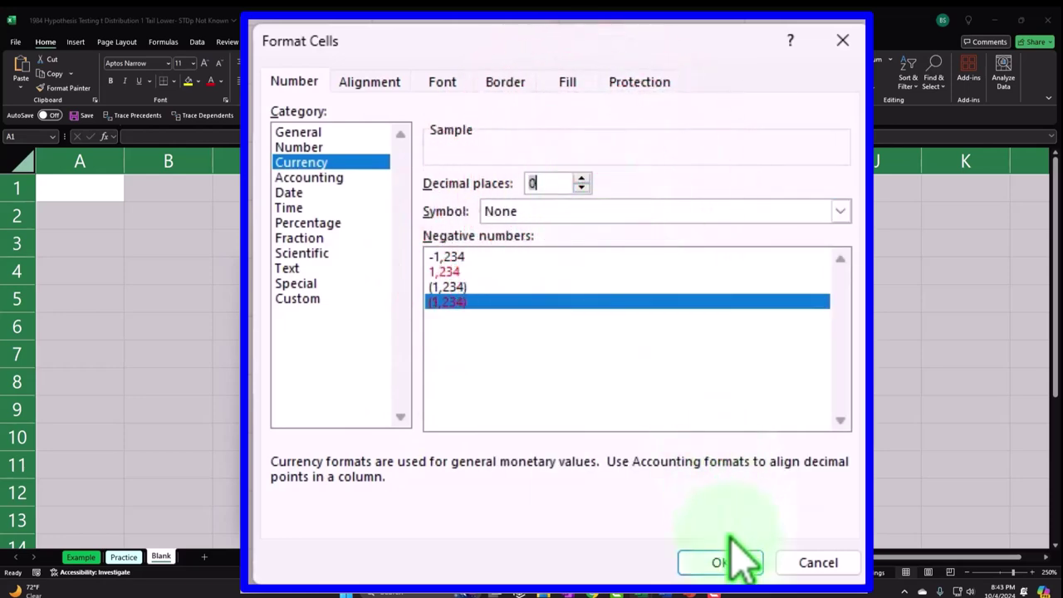
{"action": "left_click", "coordinate": [730, 562]}
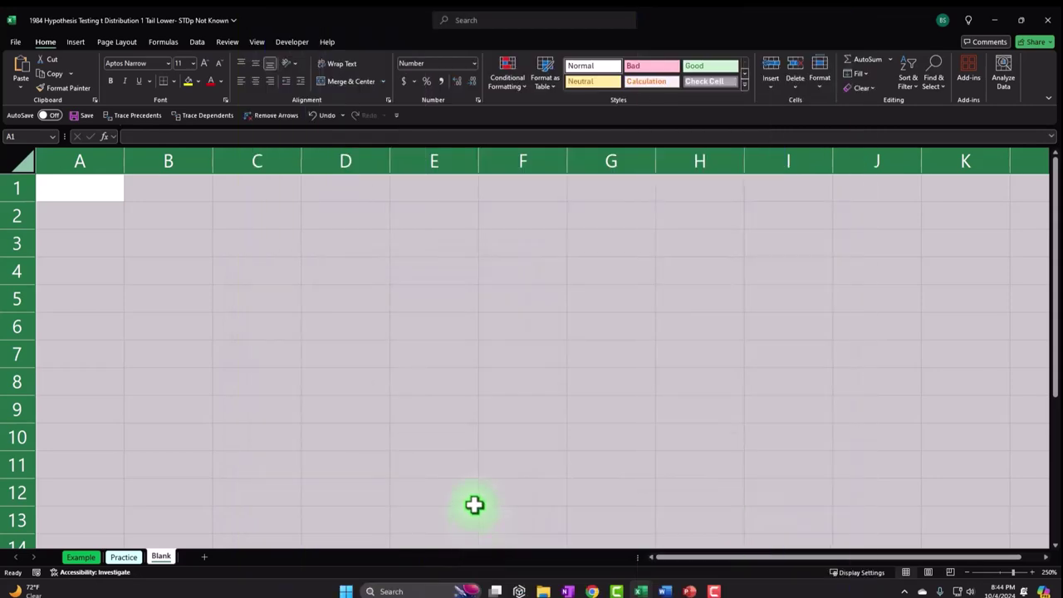
Turn on bold and enter 'Hypothisis Testing' in A1.
{"action": "left_click", "coordinate": [126, 82]}
{"action": "left_click", "coordinate": [221, 145]}
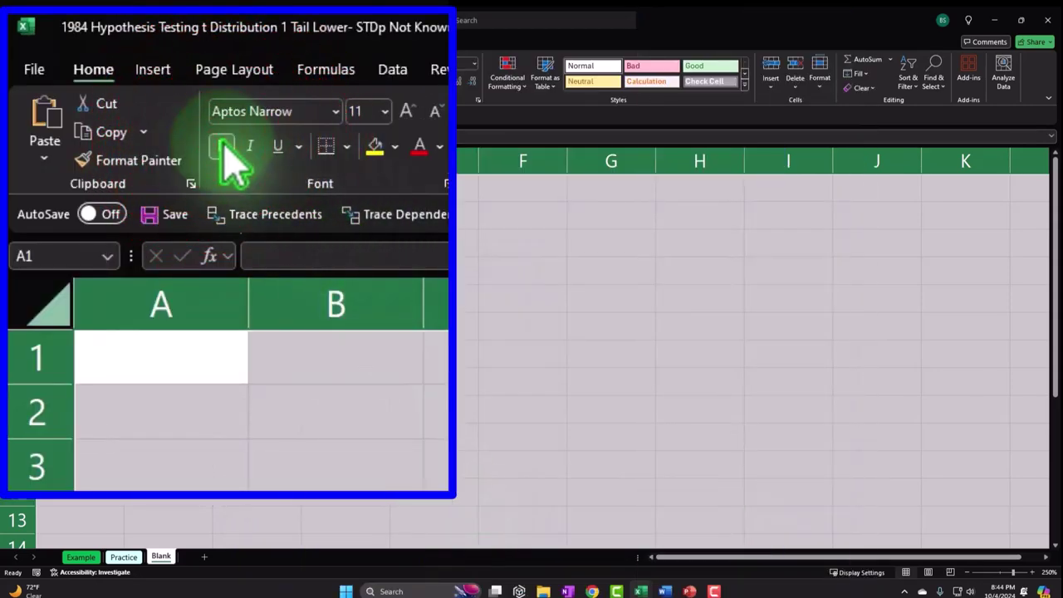
{"action": "left_click", "coordinate": [221, 352]}
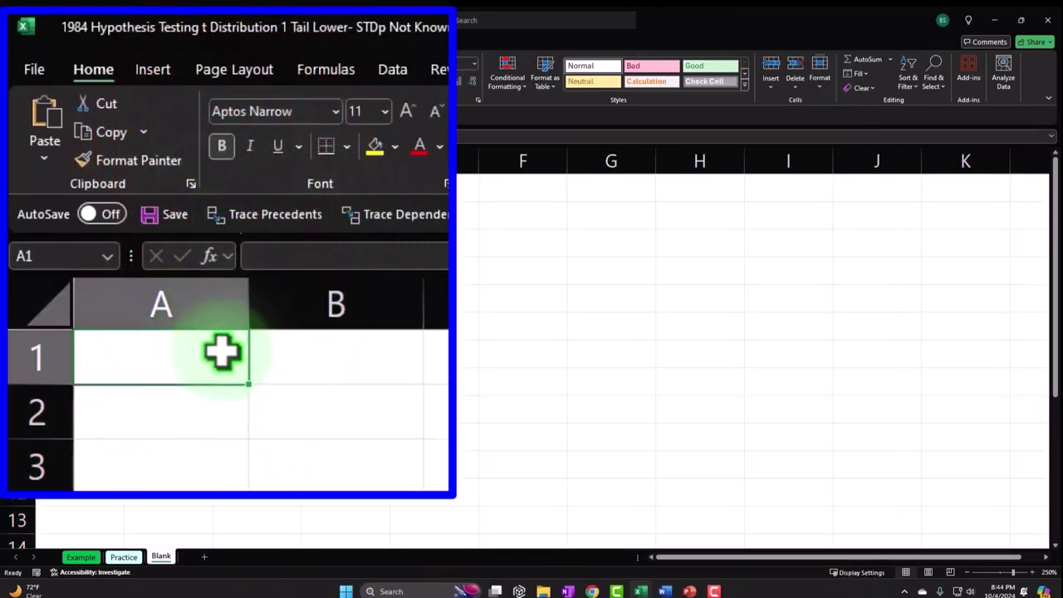
{"action": "type", "text": "H"}
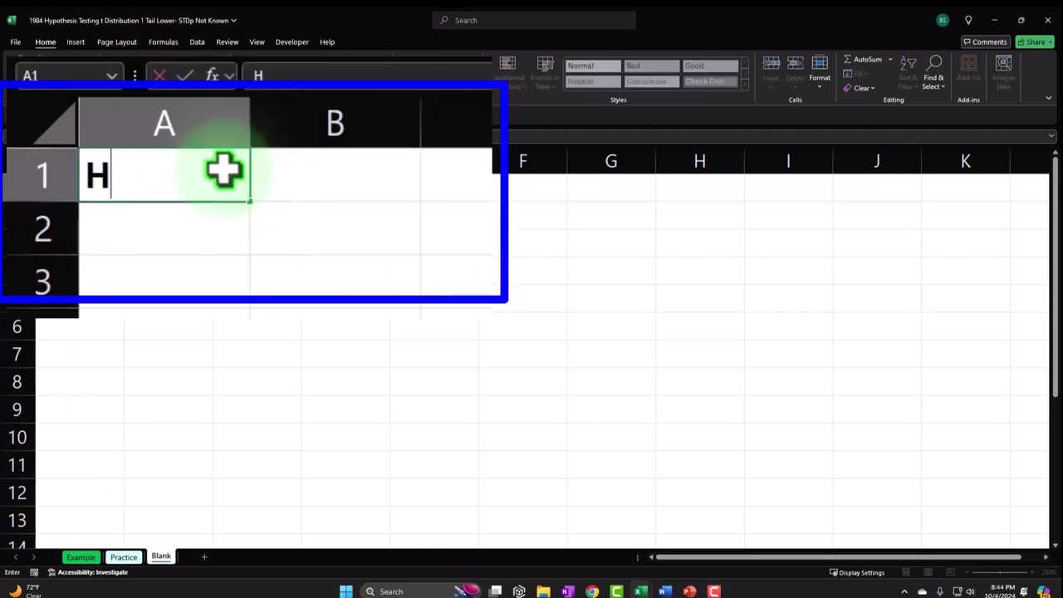
{"action": "type", "text": "ypio;"}
{"action": "key", "text": "BackSpace"}
{"action": "key", "text": "BackSpace"}
{"action": "key", "text": "BackSpace"}
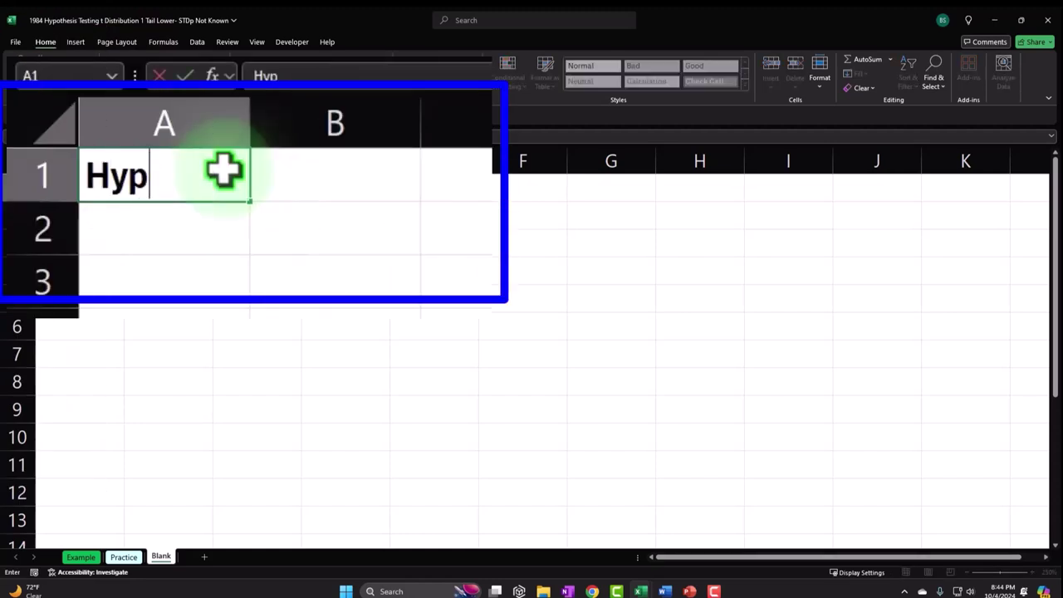
{"action": "key", "text": "BackSpace"}
{"action": "type", "text": "po"}
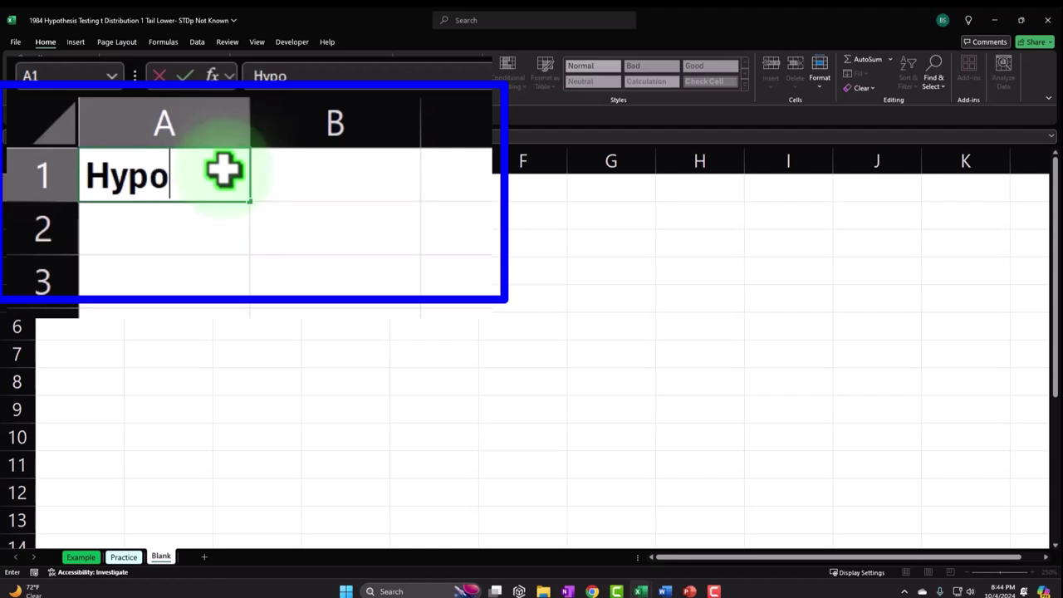
{"action": "type", "text": "thisis Testing"}
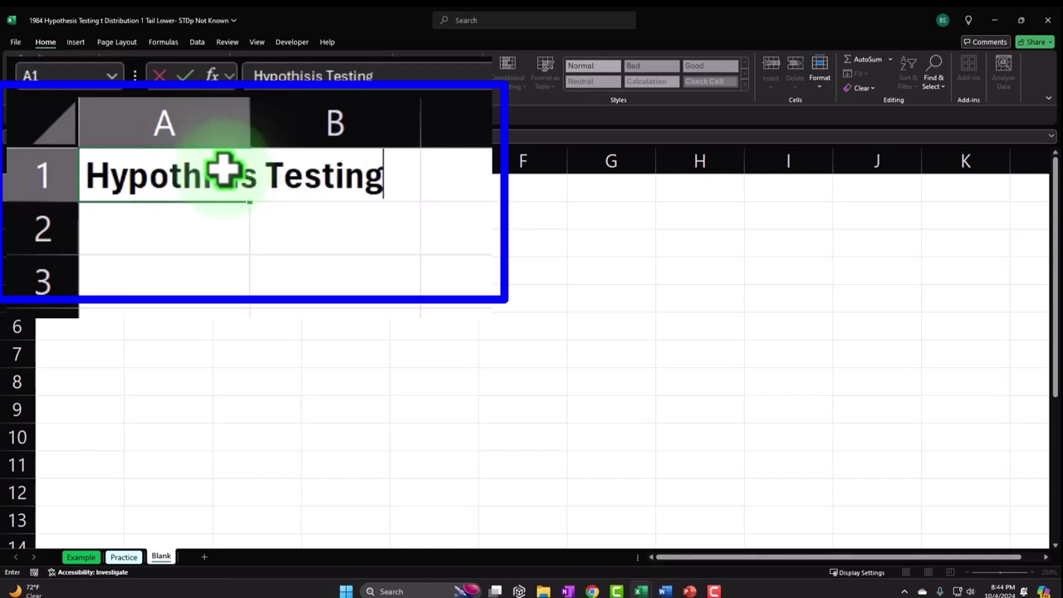
{"action": "key", "text": "Return"}
Enter 't Distribution' in A2 and '1 Tail Lower - STDp Not known' in A3.
{"action": "type", "text": "t"}
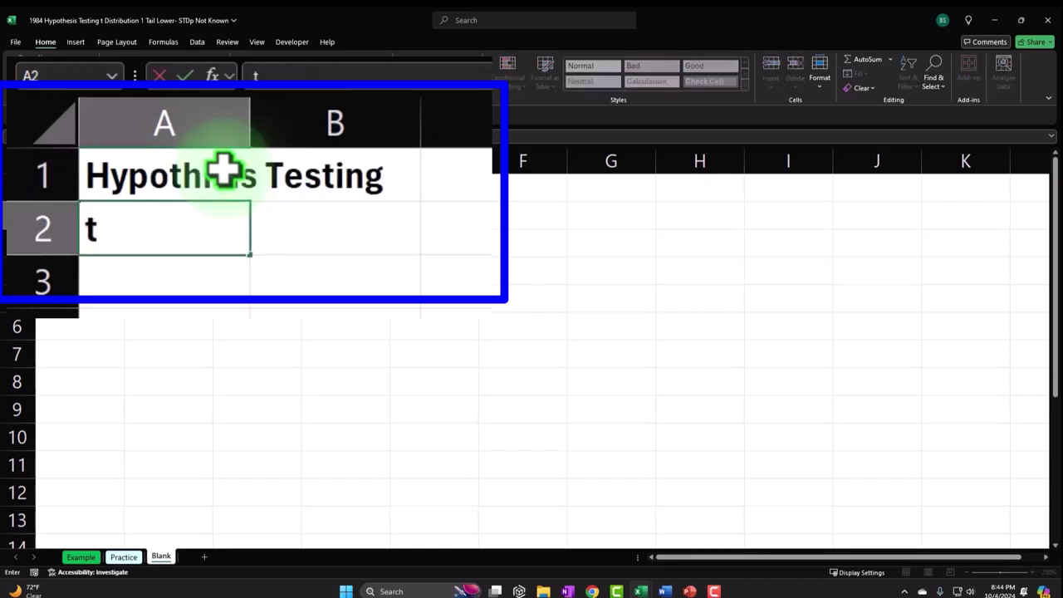
{"action": "type", "text": " Distri"}
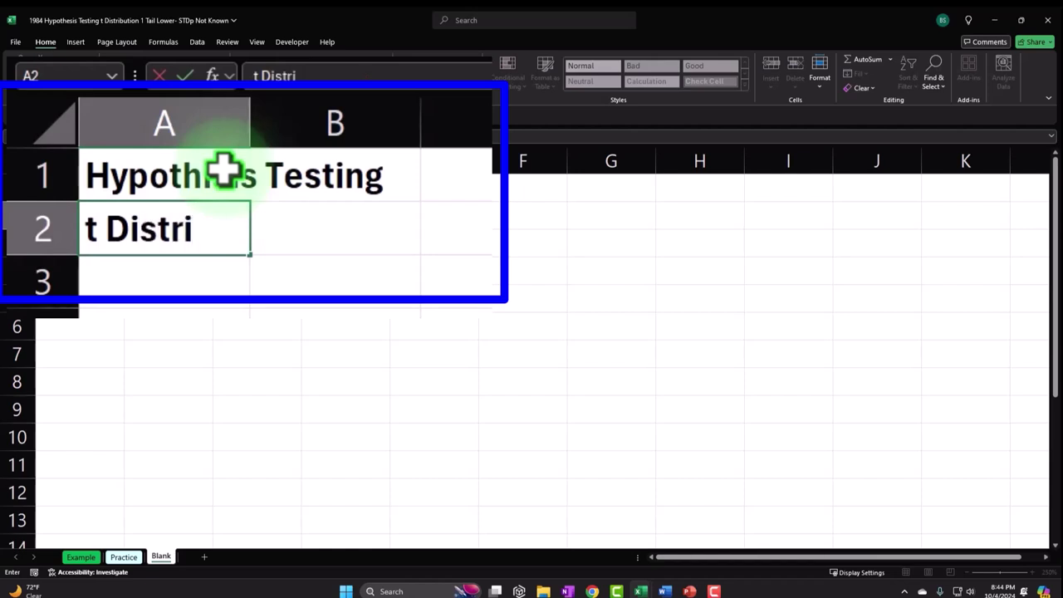
{"action": "type", "text": "bution"}
{"action": "key", "text": "Return"}
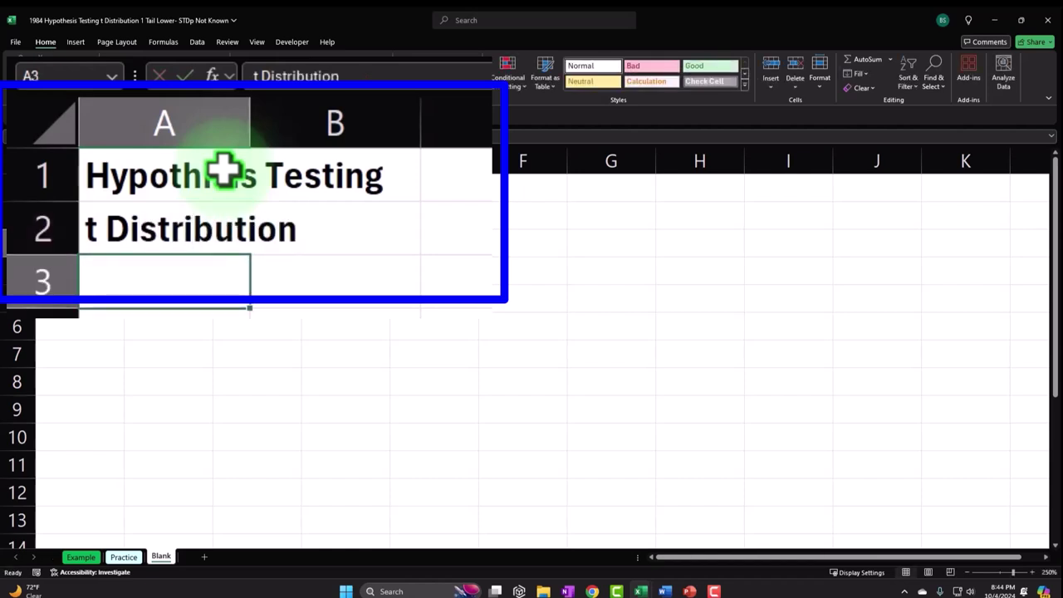
{"action": "type", "text": "1 Tail Lwe"}
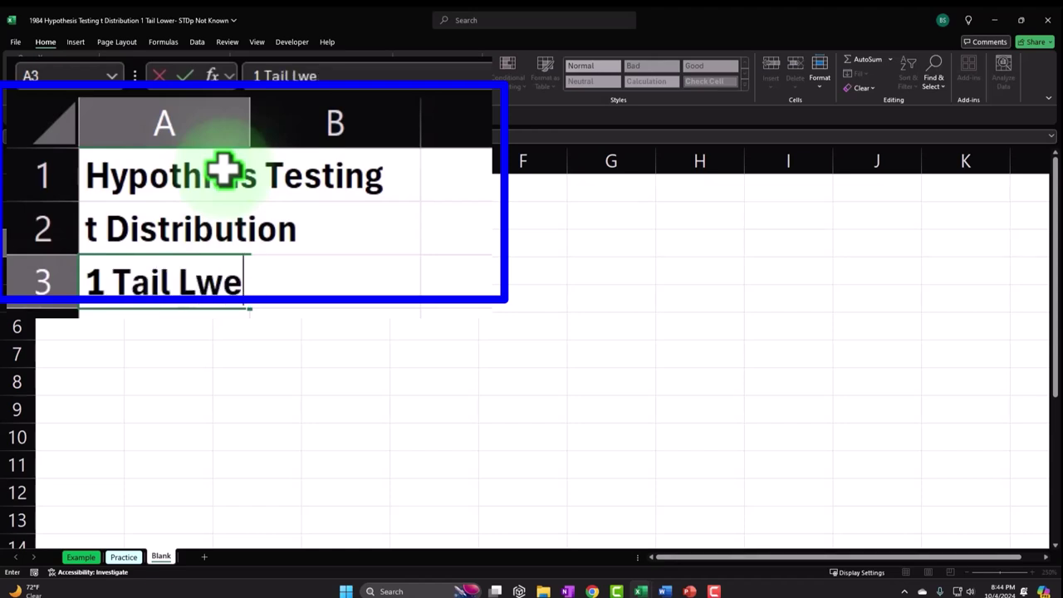
{"action": "key", "text": "BackSpace"}
{"action": "key", "text": "BackSpace"}
{"action": "type", "text": "opw"}
{"action": "key", "text": "BackSpace"}
{"action": "key", "text": "BackSpace"}
{"action": "type", "text": "wer"}
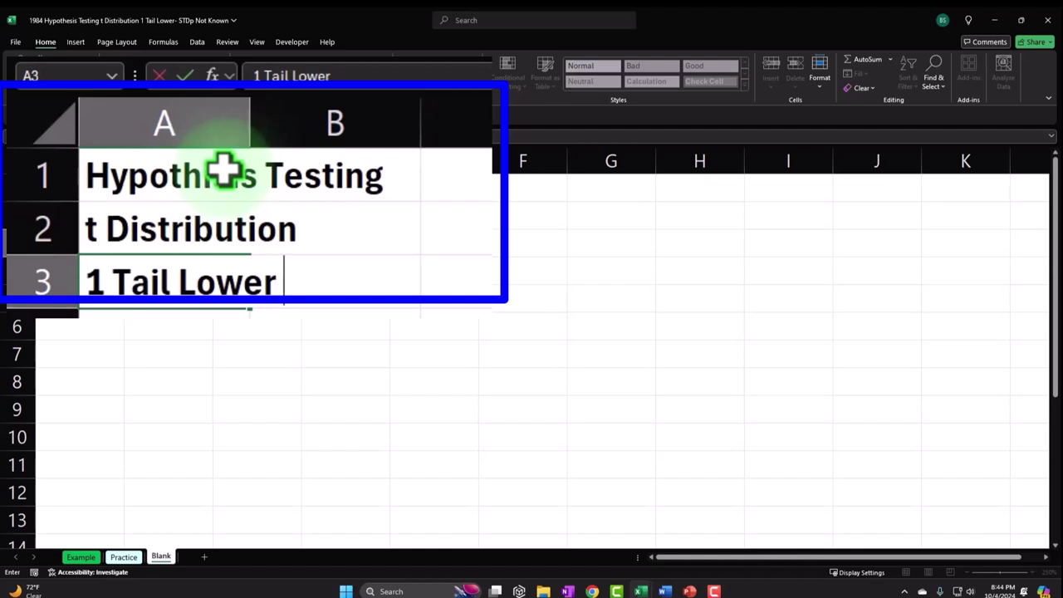
{"action": "type", "text": " - STD"}
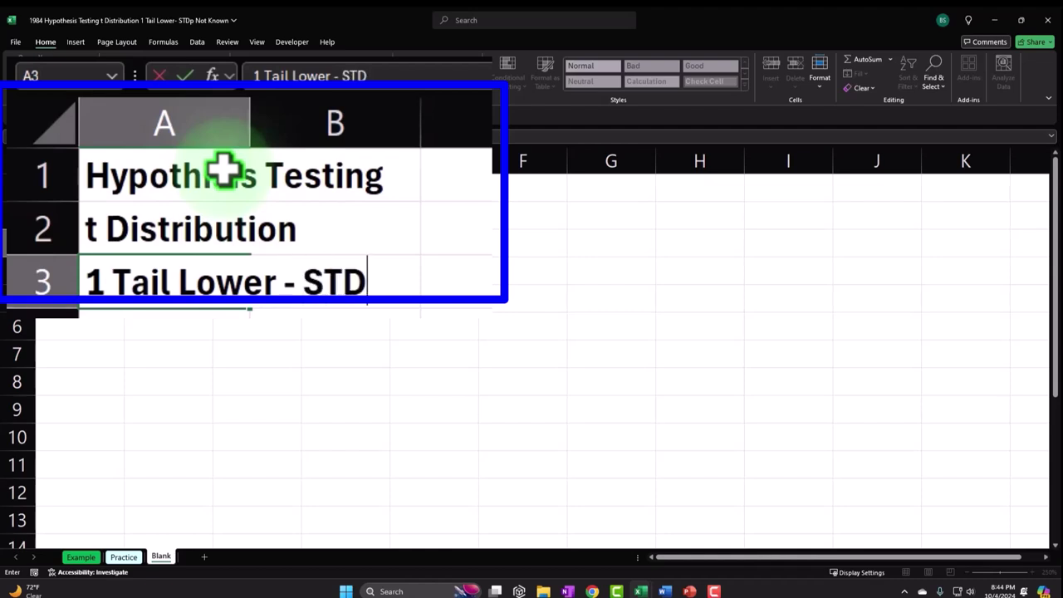
{"action": "key", "text": "BackSpace"}
{"action": "type", "text": "P"}
{"action": "key", "text": "BackSpace"}
{"action": "type", "text": "p Not known"}
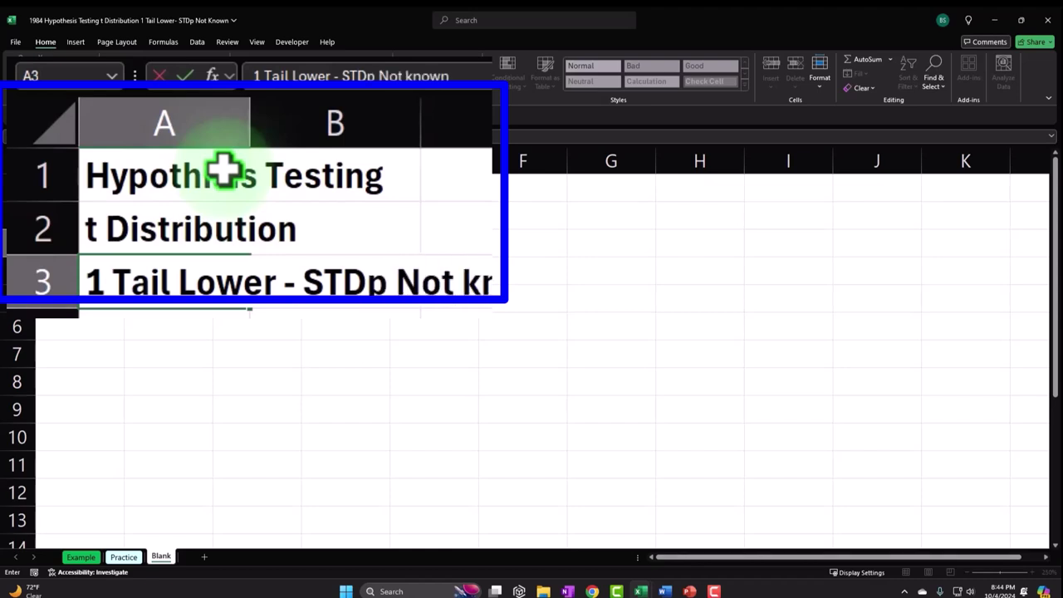
{"action": "key", "text": "Return"}
Widen column A and give the A1:A3 titles a black fill with white text.
{"action": "left_click_drag", "start_coordinate": [240, 123], "coordinate": [257, 240]}
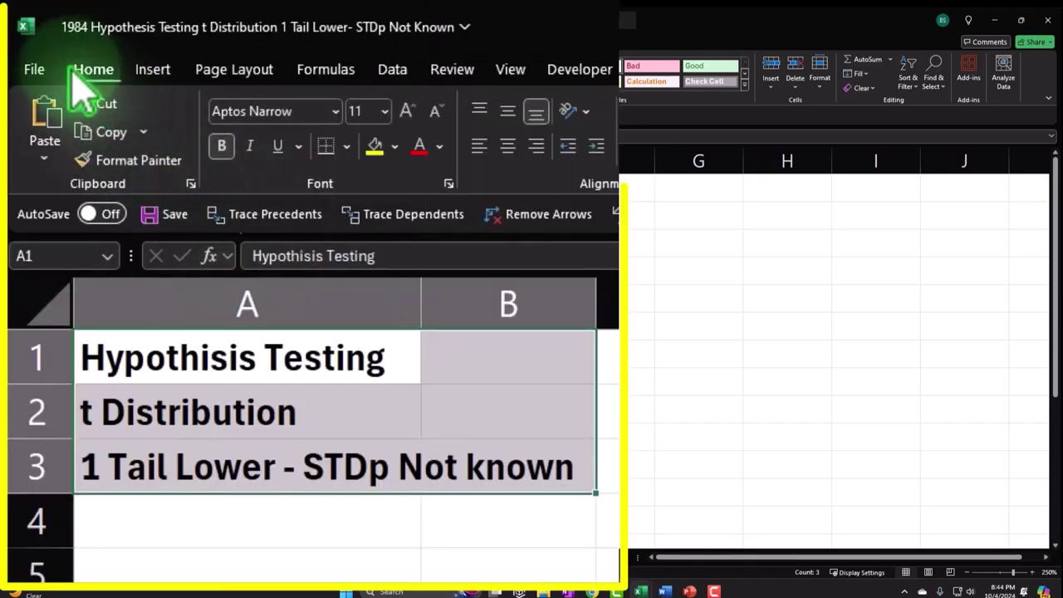
{"action": "left_click", "coordinate": [395, 146]}
{"action": "left_click", "coordinate": [391, 250]}
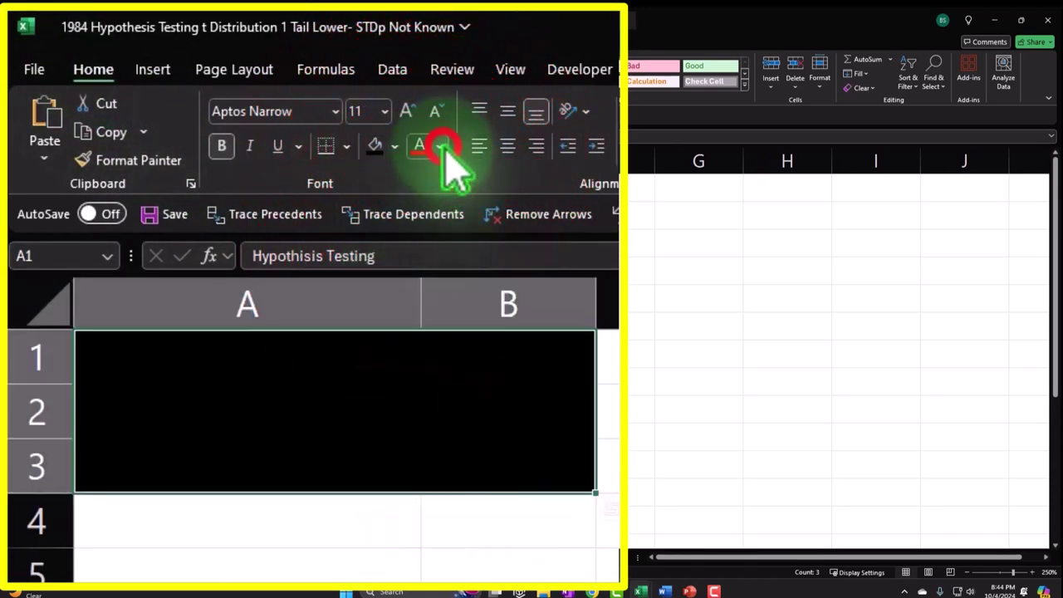
{"action": "left_click", "coordinate": [441, 147]}
{"action": "left_click", "coordinate": [417, 284]}
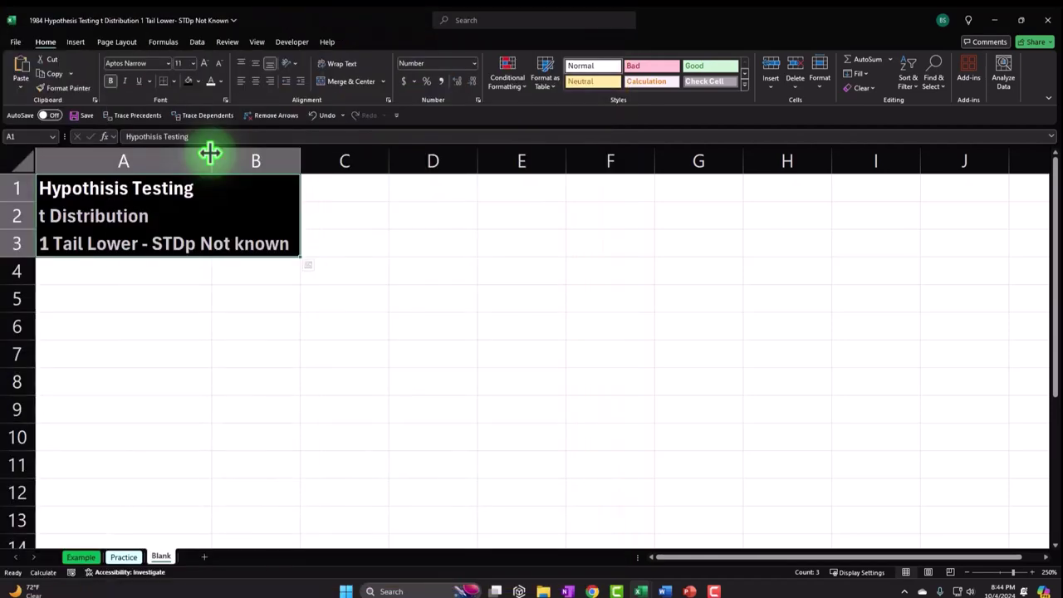
{"action": "left_click", "coordinate": [135, 299]}
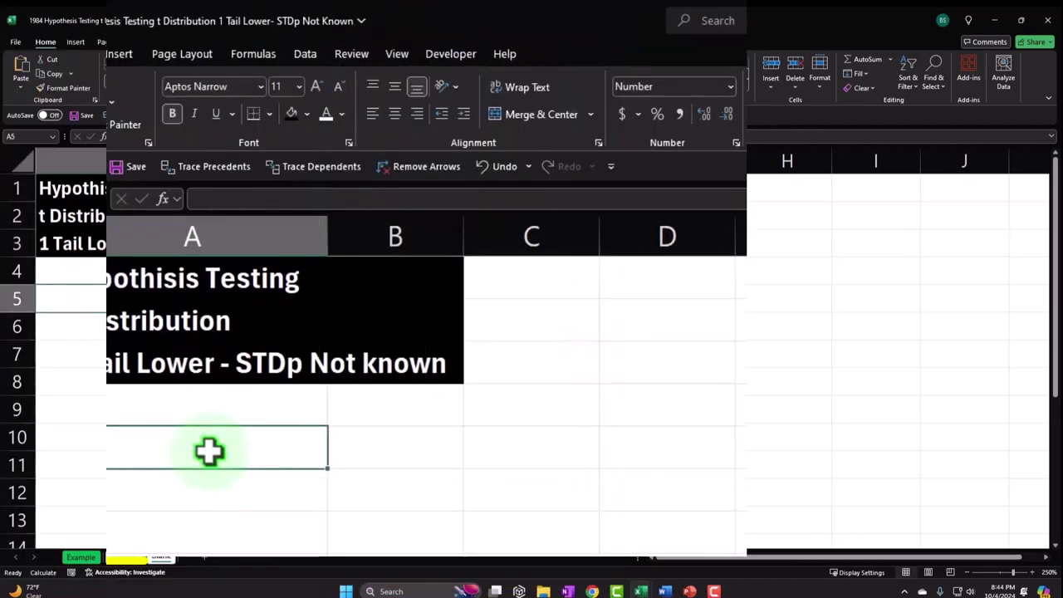
Enter 'Time to for process' in A5 and 15.5 in B5, shown with one decimal.
{"action": "type", "text": "Time to m"}
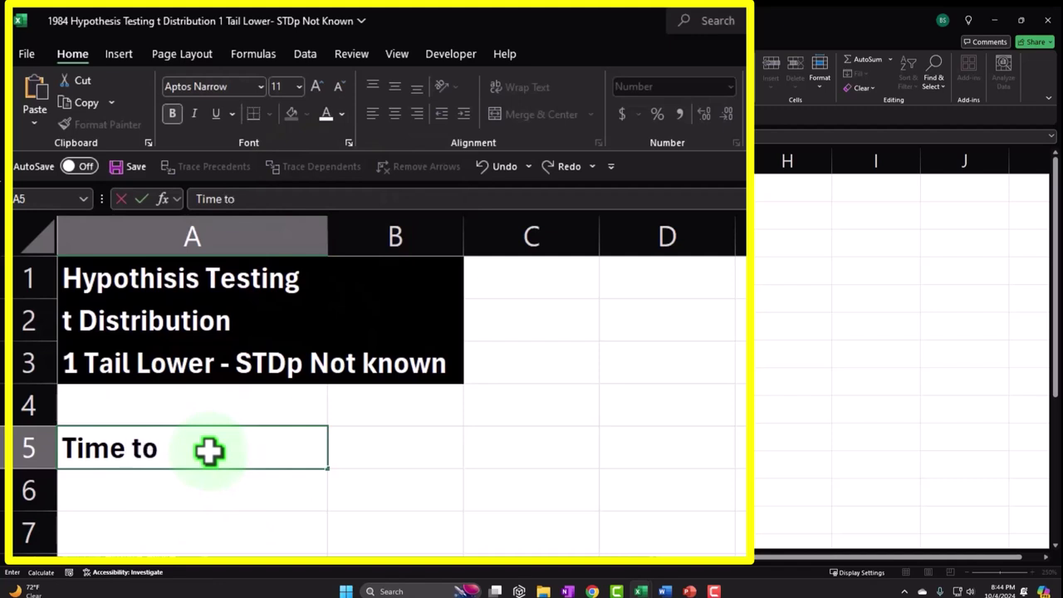
{"action": "key", "text": "BackSpace"}
{"action": "key", "text": "BackSpace"}
{"action": "type", "text": "for process"}
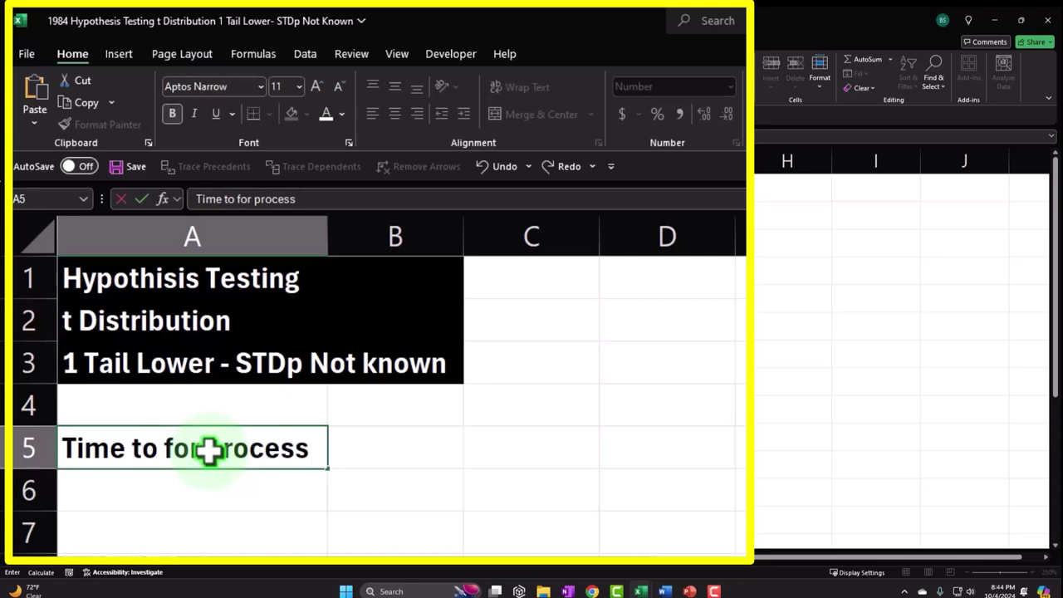
{"action": "key", "text": "Tab"}
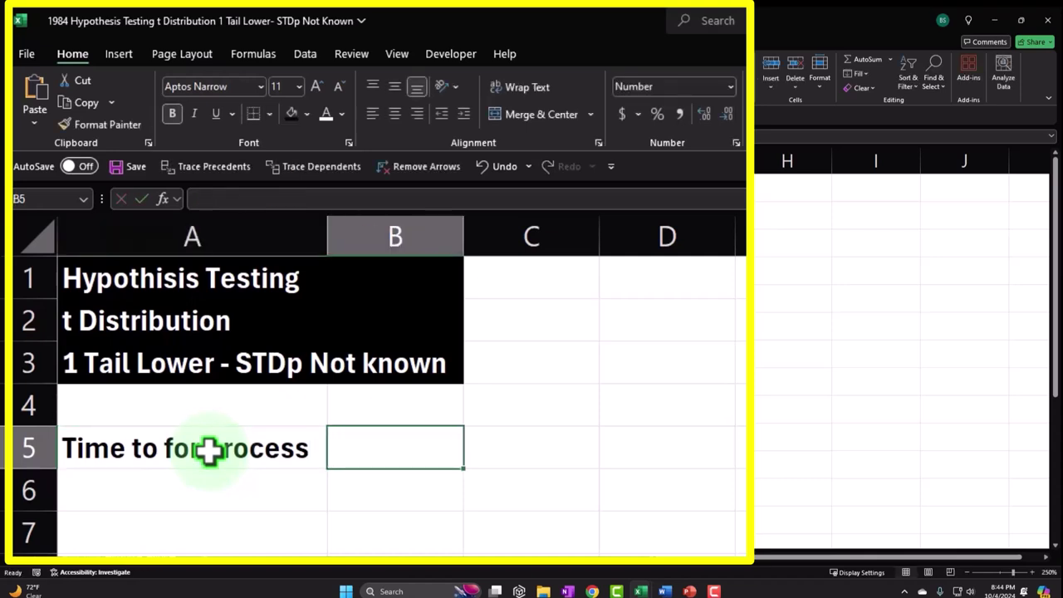
{"action": "type", "text": "15.5"}
{"action": "key", "text": "Return"}
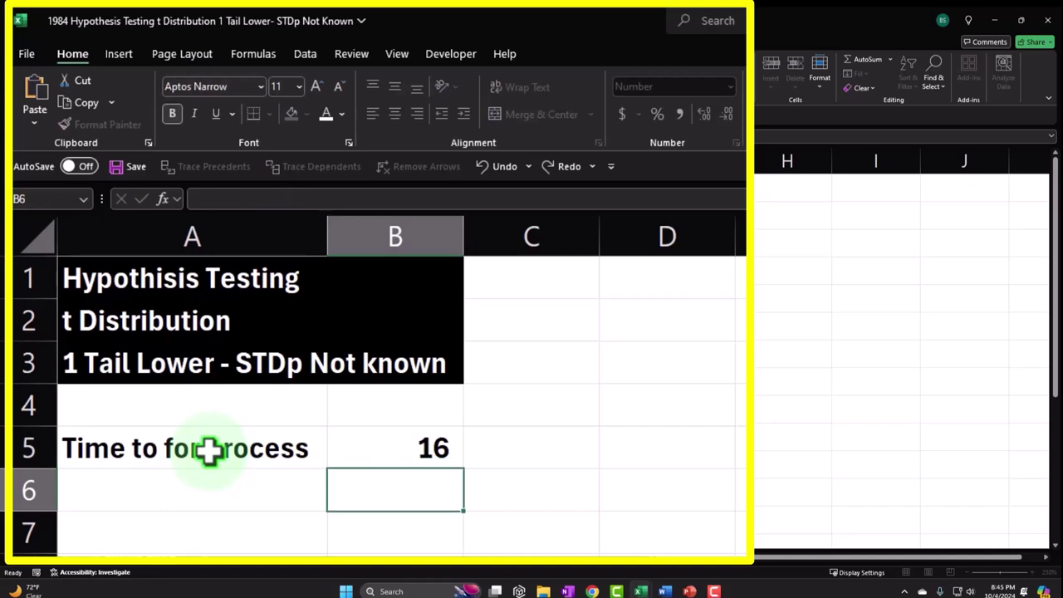
{"action": "key", "text": "Up"}
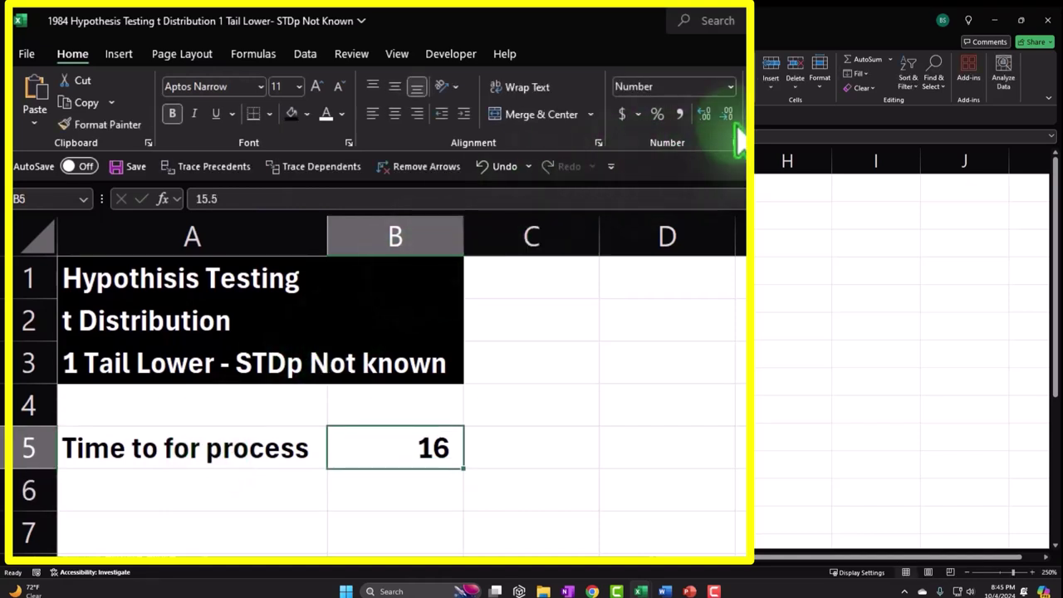
{"action": "left_click", "coordinate": [707, 116]}
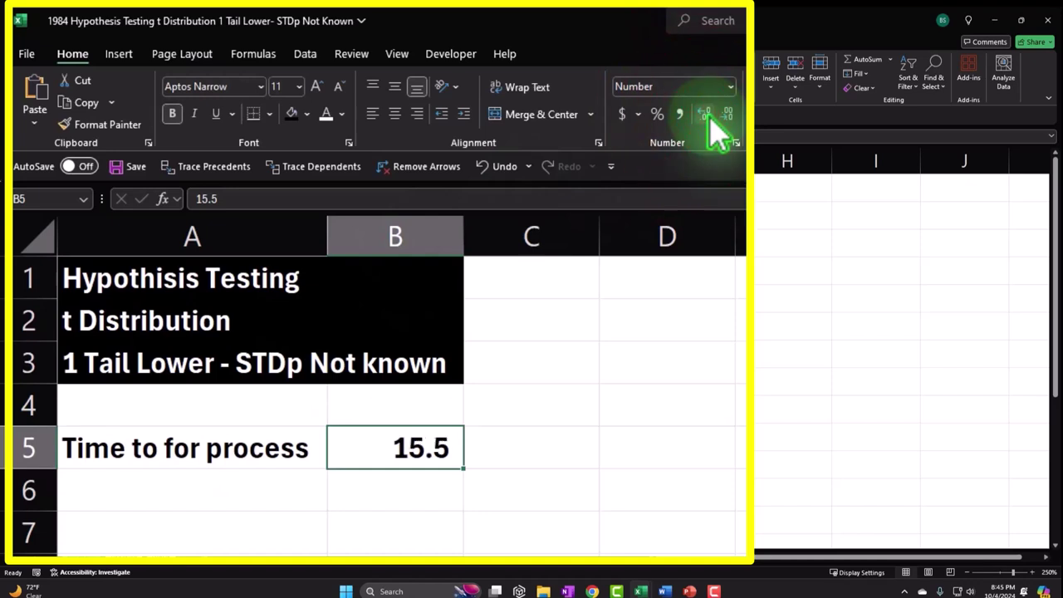
Label A6 'STDp' and enter 'Not Known' in B6.
{"action": "left_click", "coordinate": [123, 477]}
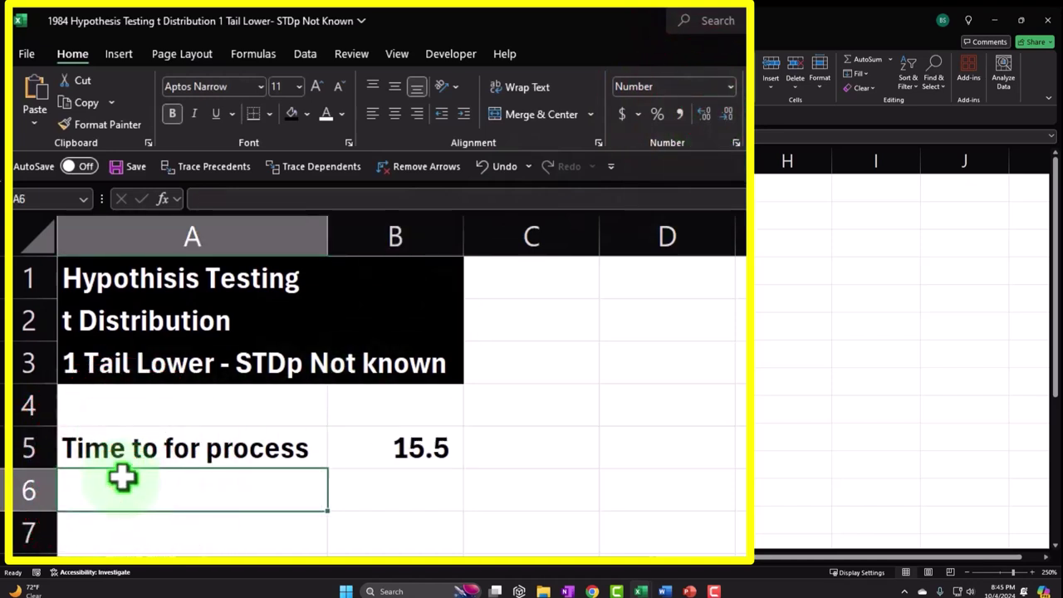
{"action": "type", "text": "STDp"}
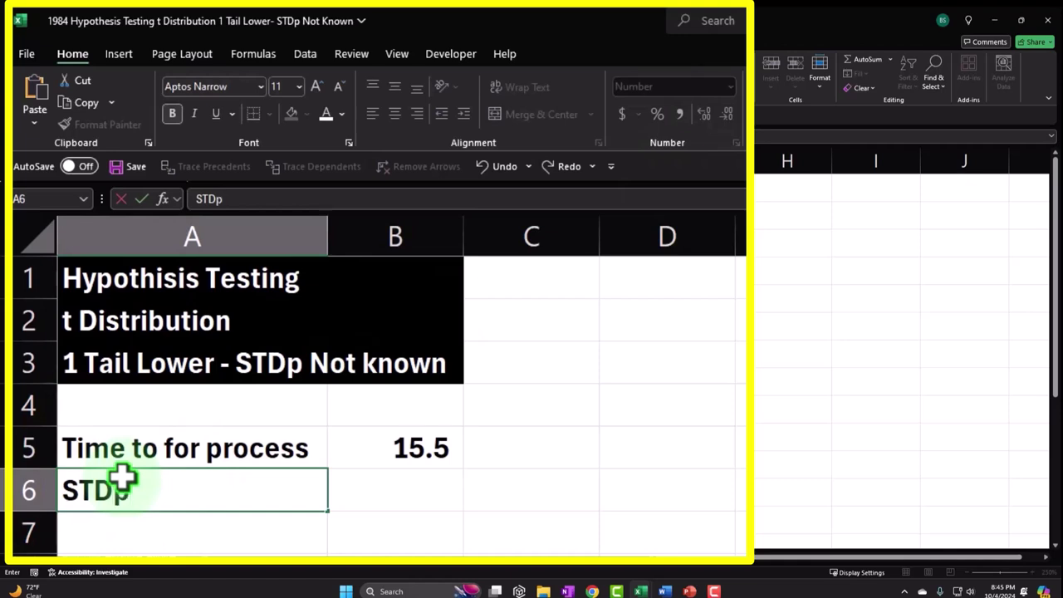
{"action": "key", "text": "Tab"}
{"action": "type", "text": "N"}
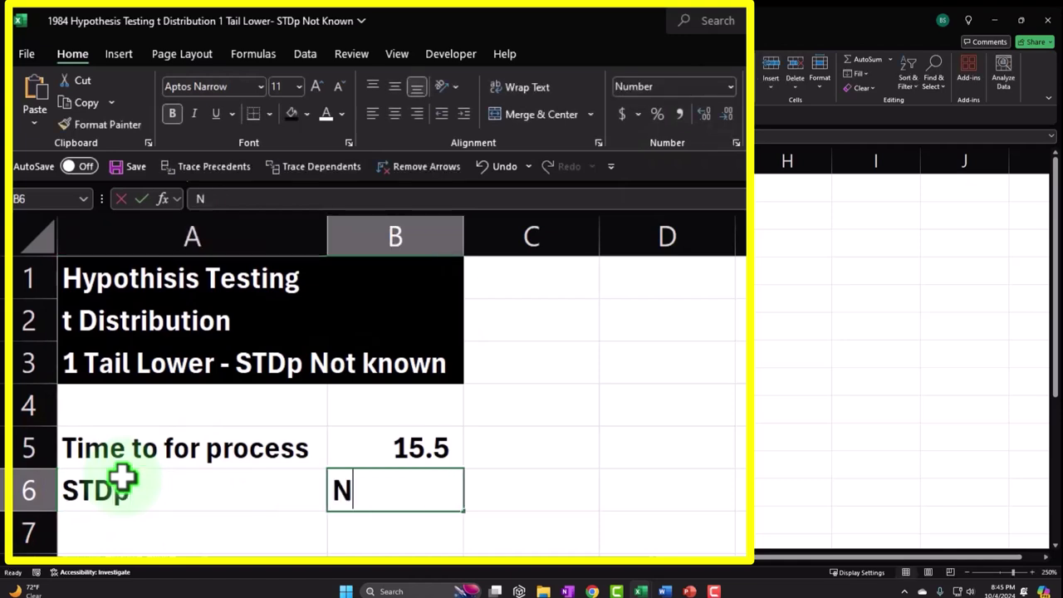
{"action": "type", "text": "ot Known"}
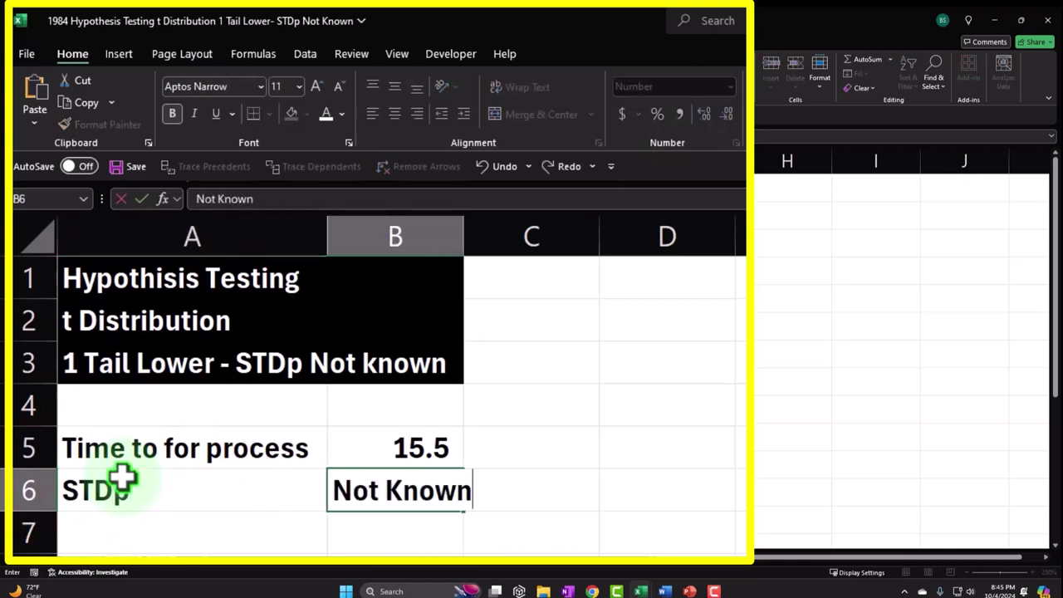
{"action": "key", "text": "Return"}
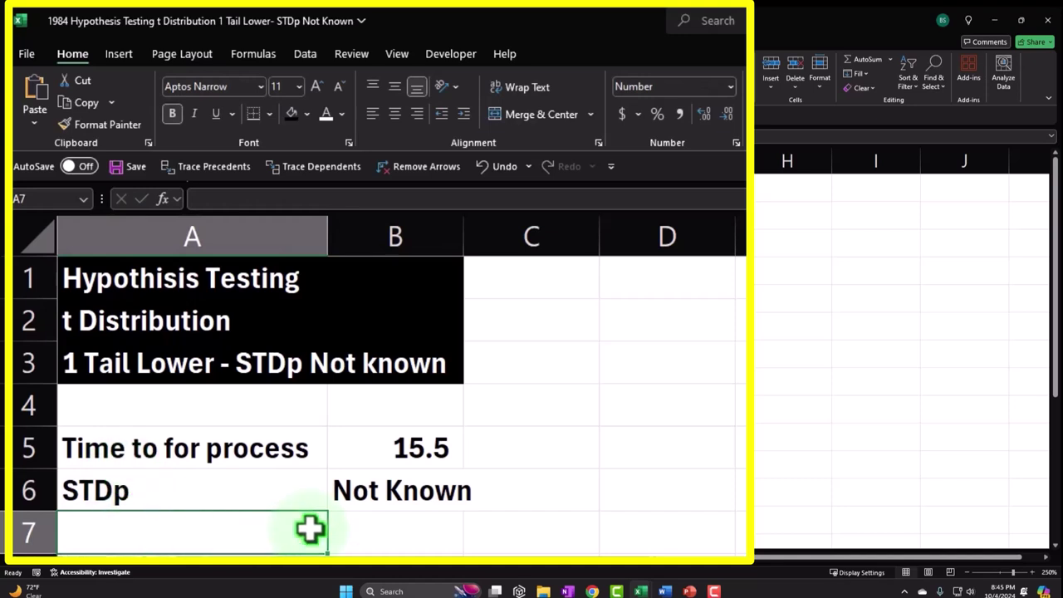
Widen column B, enter 'Company:' in A8 and the 'Does new process take less time' question below.
{"action": "left_click_drag", "start_coordinate": [462, 243], "coordinate": [476, 245]}
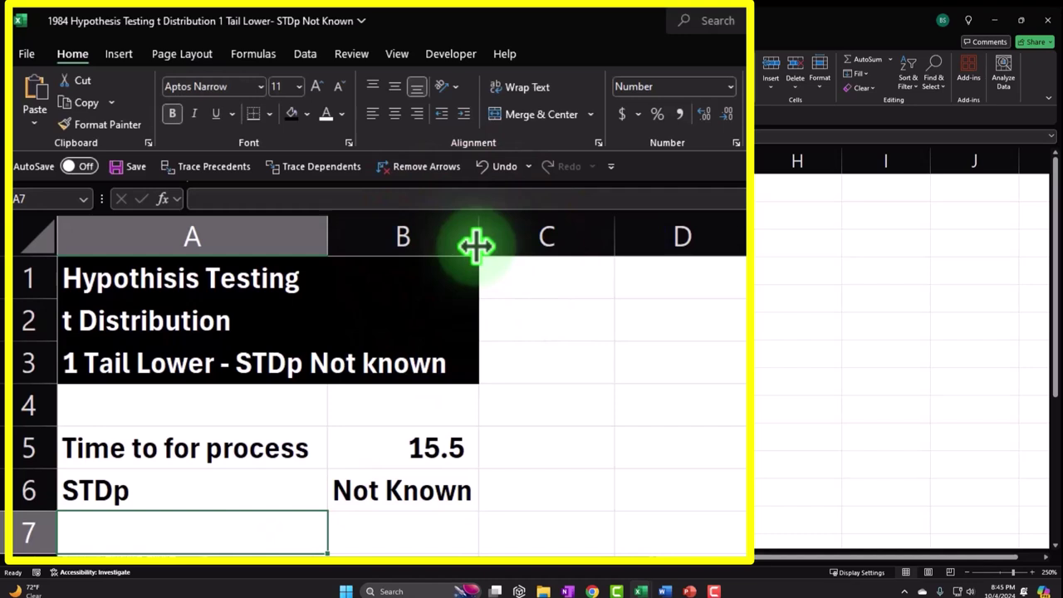
{"action": "left_click", "coordinate": [425, 493]}
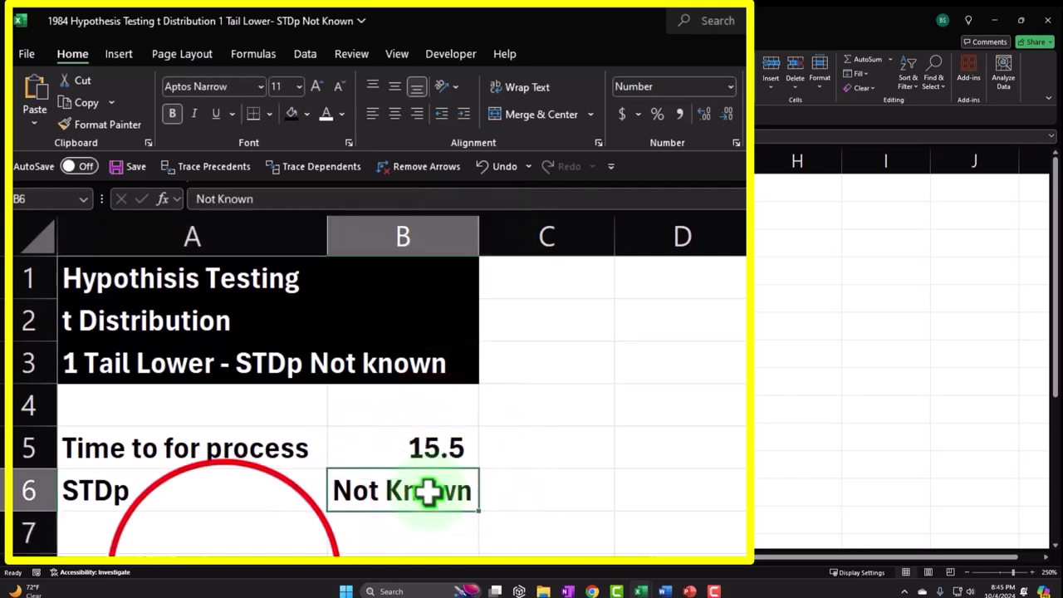
{"action": "left_click", "coordinate": [228, 555]}
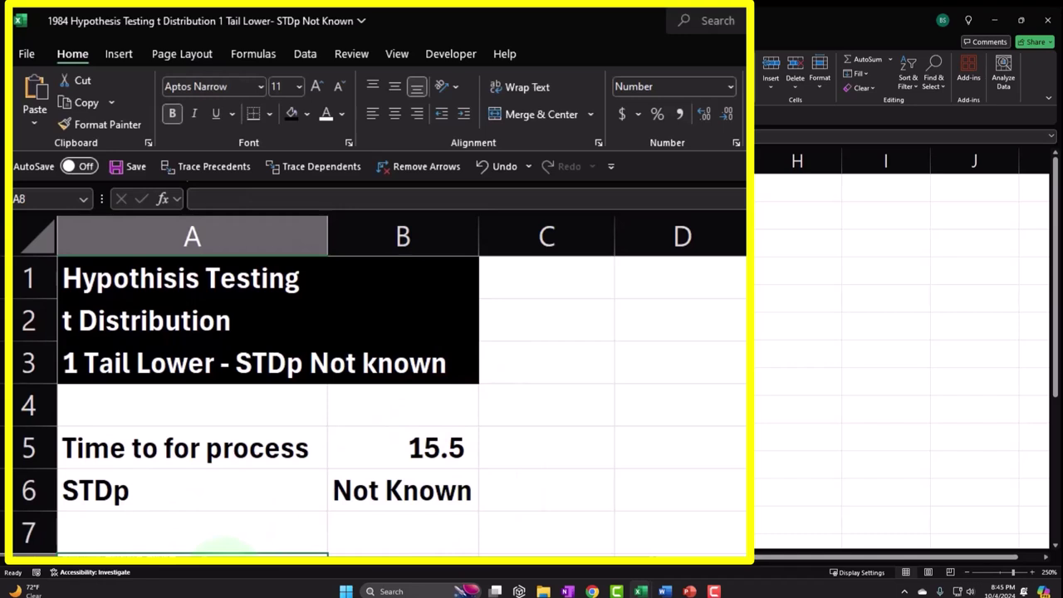
{"action": "type", "text": "Compa"}
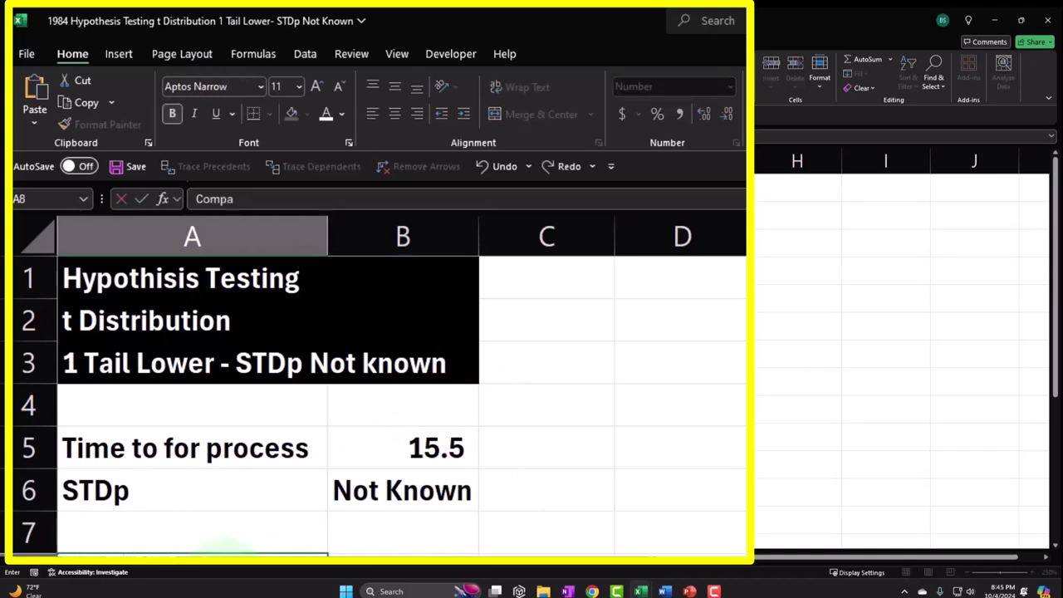
{"action": "type", "text": "ny:"}
{"action": "key", "text": "Return"}
{"action": "type", "text": "Dos"}
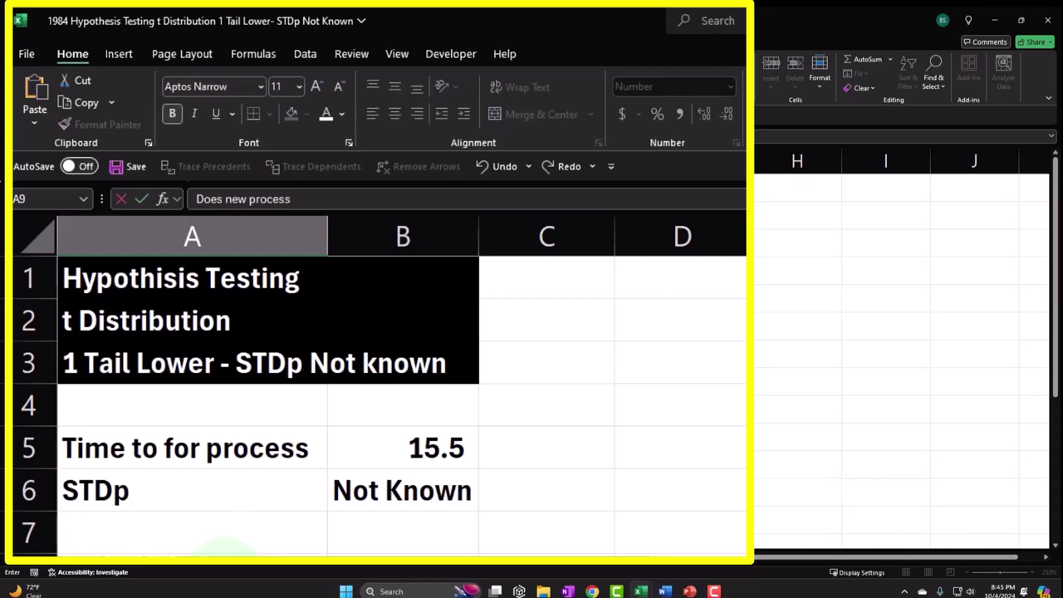
{"action": "type", "text": "ke"}
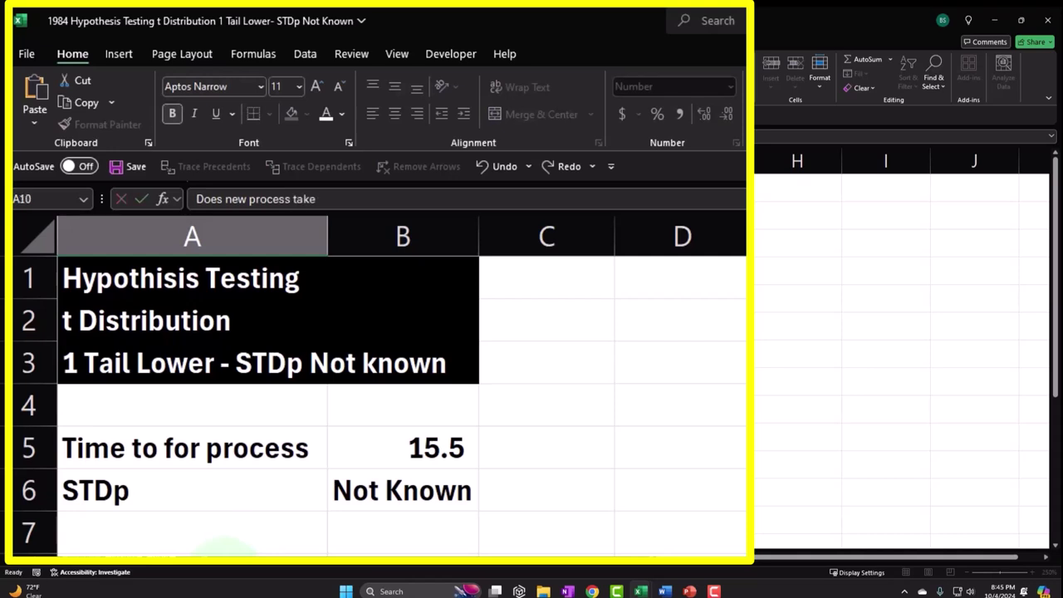
{"action": "key", "text": "Return"}
{"action": "type", "text": "less time"}
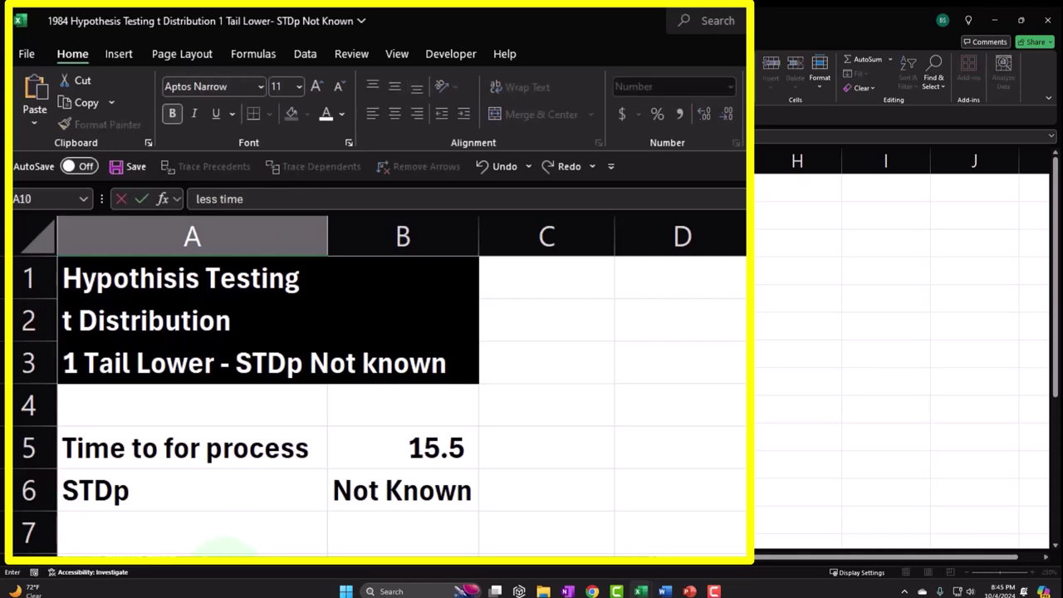
Select the Company: heading across A8:B8, then select the A5:B6 block.
{"action": "left_click_drag", "start_coordinate": [224, 549], "coordinate": [357, 549]}
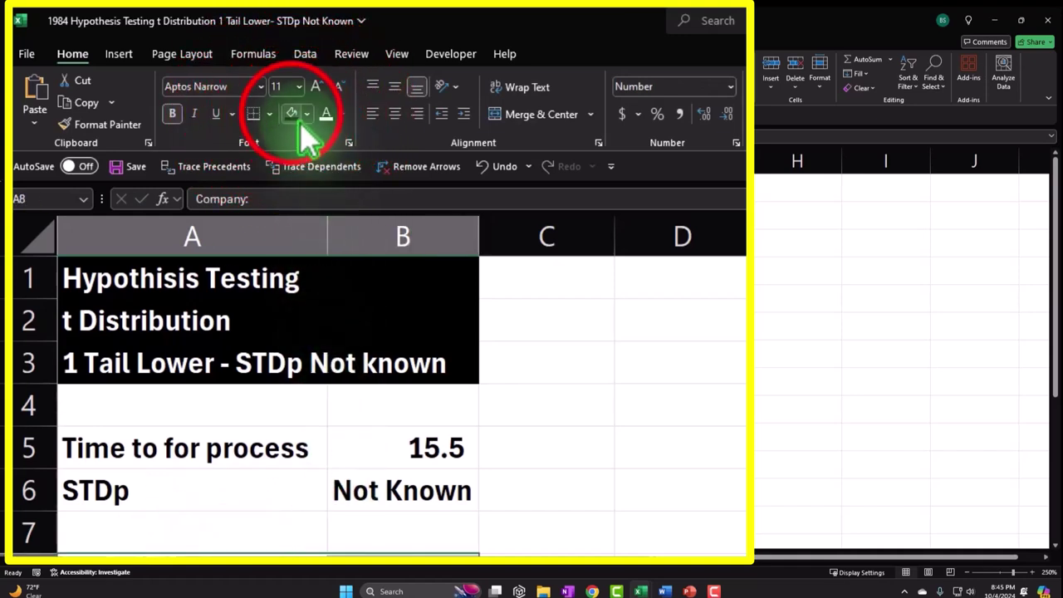
{"action": "left_click", "coordinate": [404, 405]}
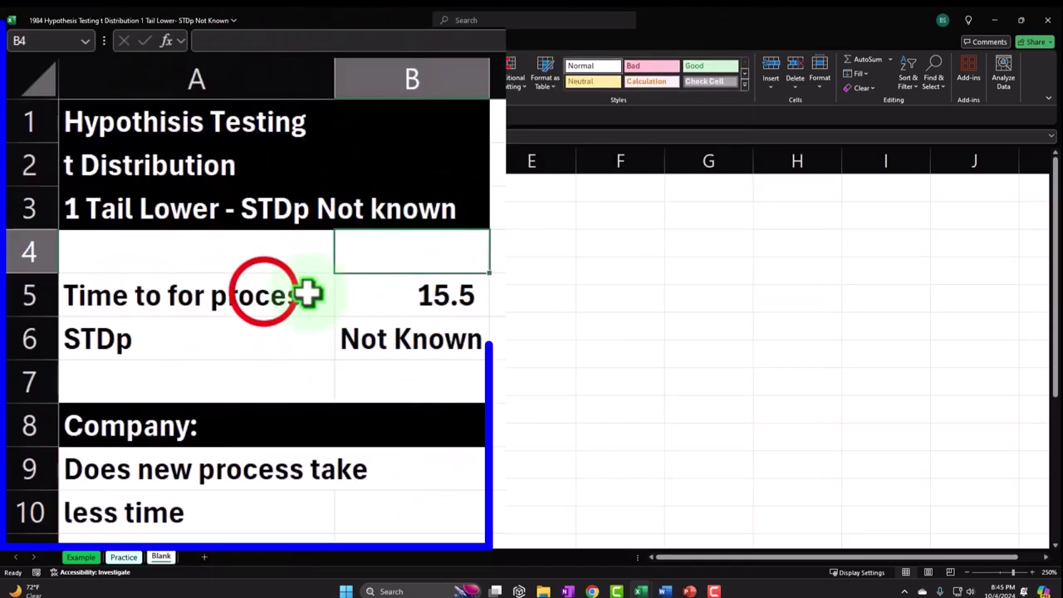
{"action": "left_click_drag", "start_coordinate": [307, 293], "coordinate": [380, 321]}
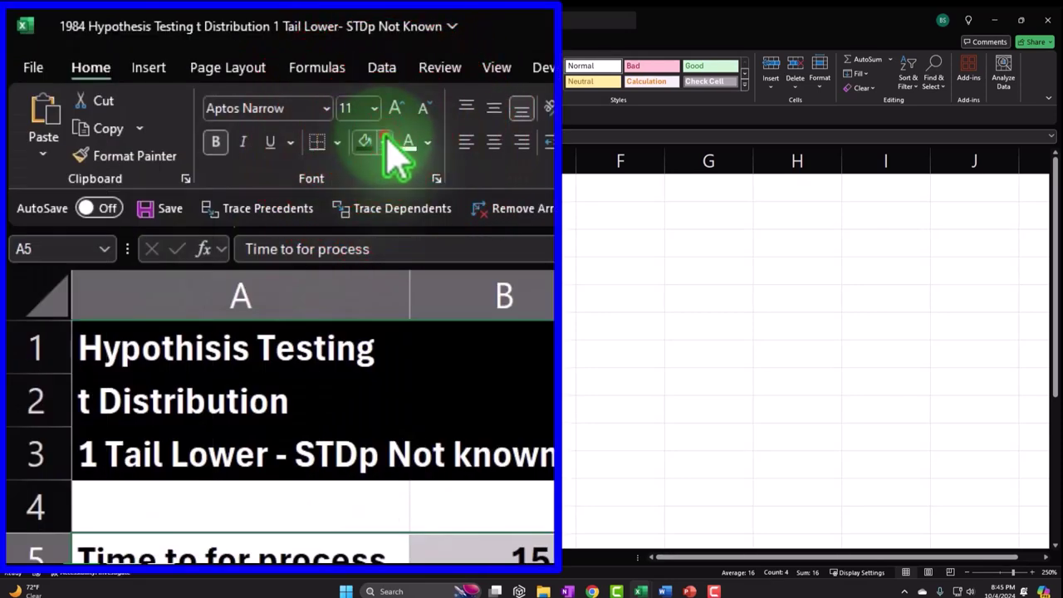
Shade A5:B6 and A9:B10 light cyan, adding All Borders to A5:B6.
{"action": "left_click", "coordinate": [195, 81]}
{"action": "left_click", "coordinate": [363, 452]}
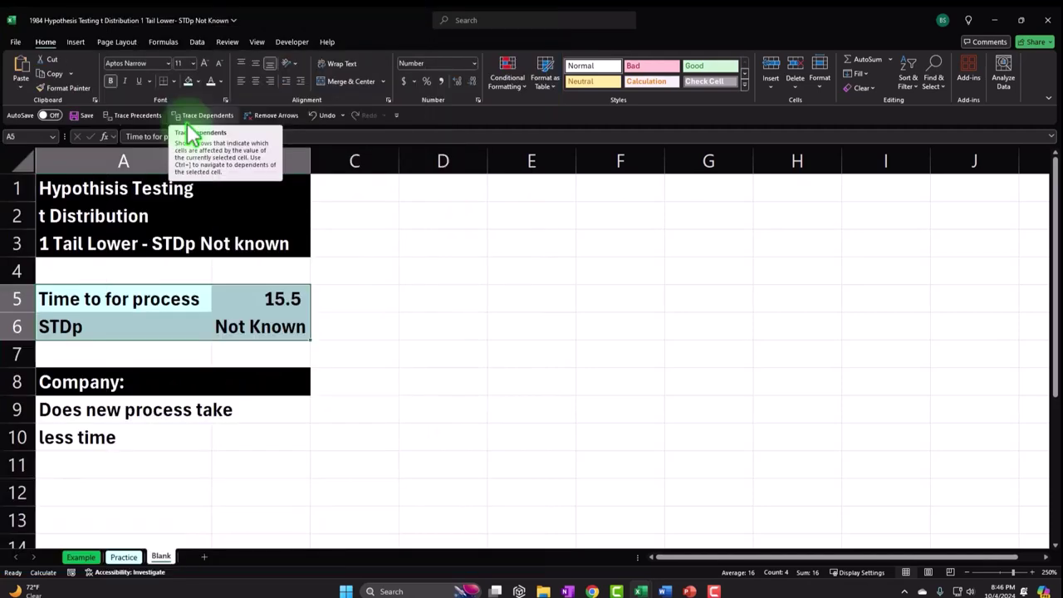
{"action": "left_click", "coordinate": [173, 83]}
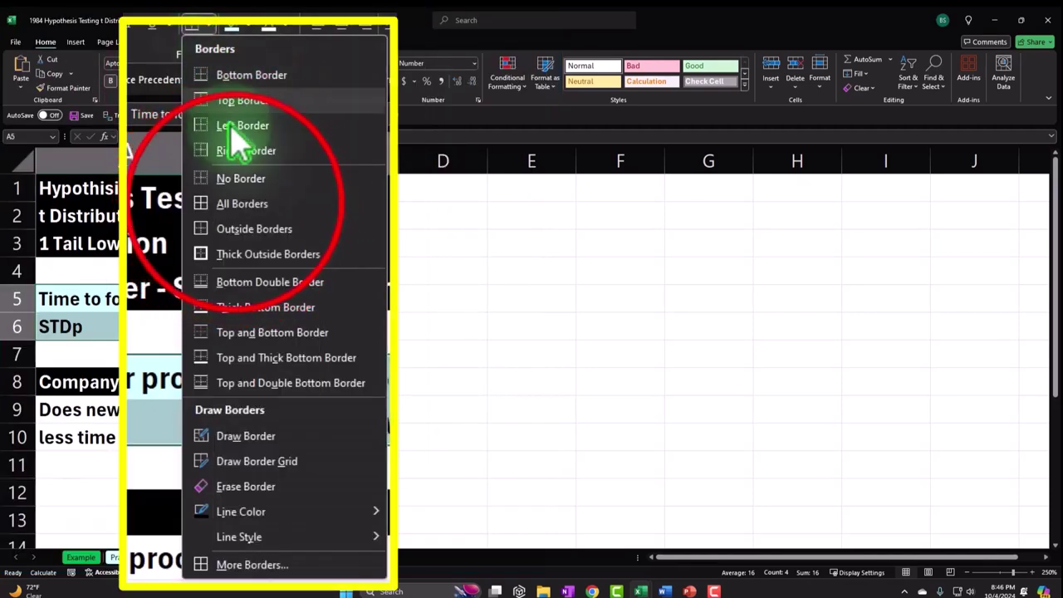
{"action": "left_click", "coordinate": [226, 204]}
{"action": "left_click", "coordinate": [271, 365]}
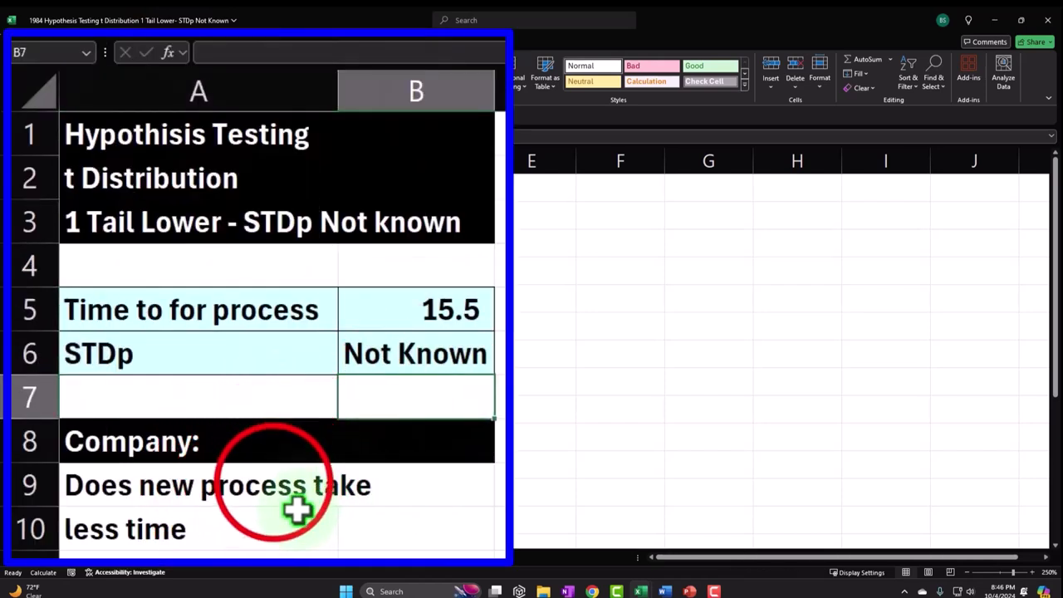
{"action": "left_click_drag", "start_coordinate": [285, 486], "coordinate": [370, 513]}
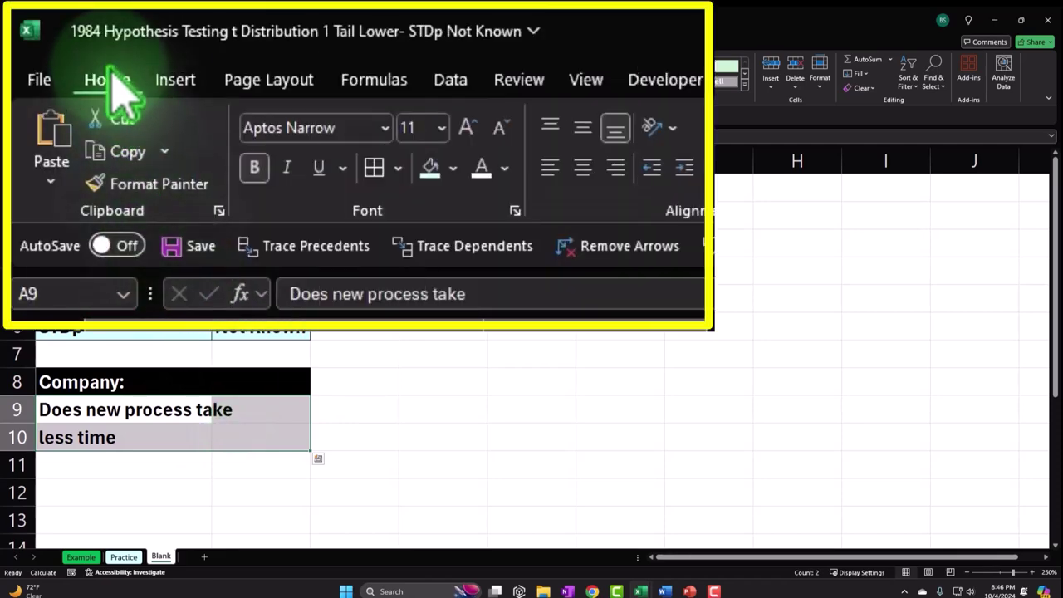
{"action": "left_click", "coordinate": [433, 171]}
{"action": "left_click", "coordinate": [171, 485]}
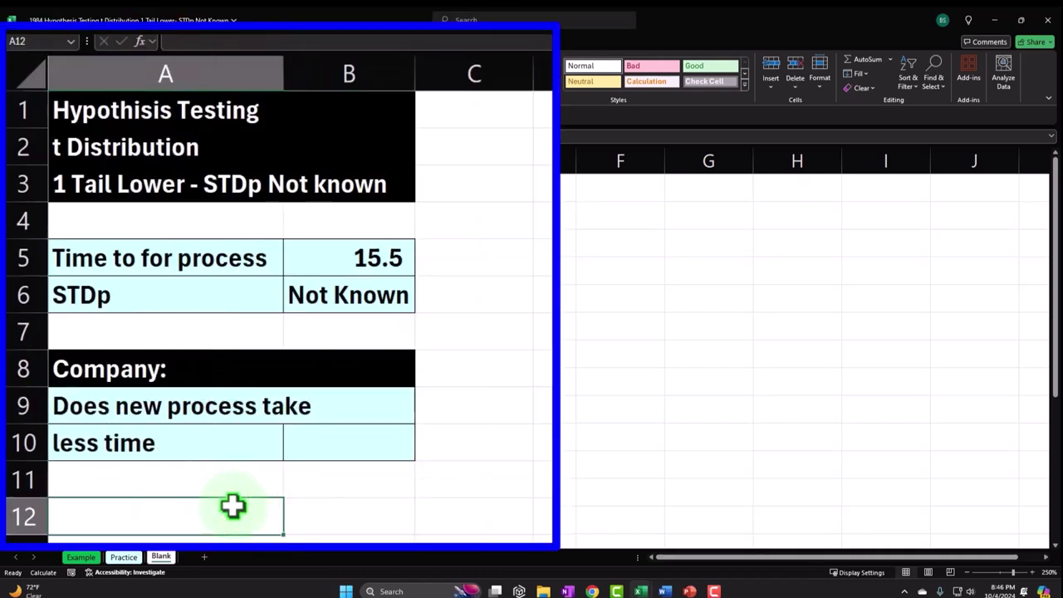
Enter 'H0 Null Hypothisis' in A12 and 'Assume same time' in A13.
{"action": "type", "text": "H0"}
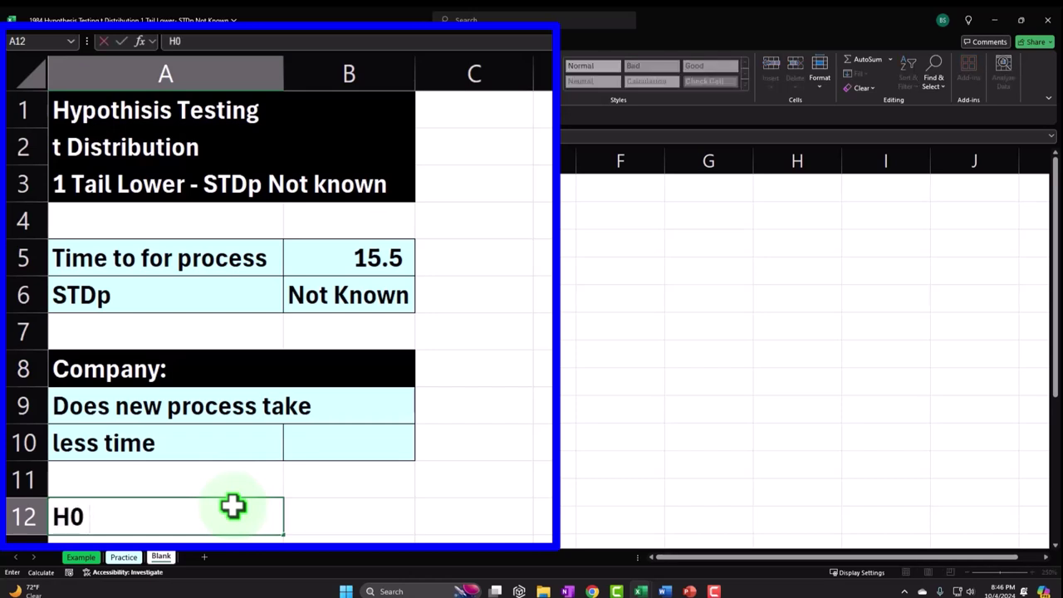
{"action": "type", "text": " Null "}
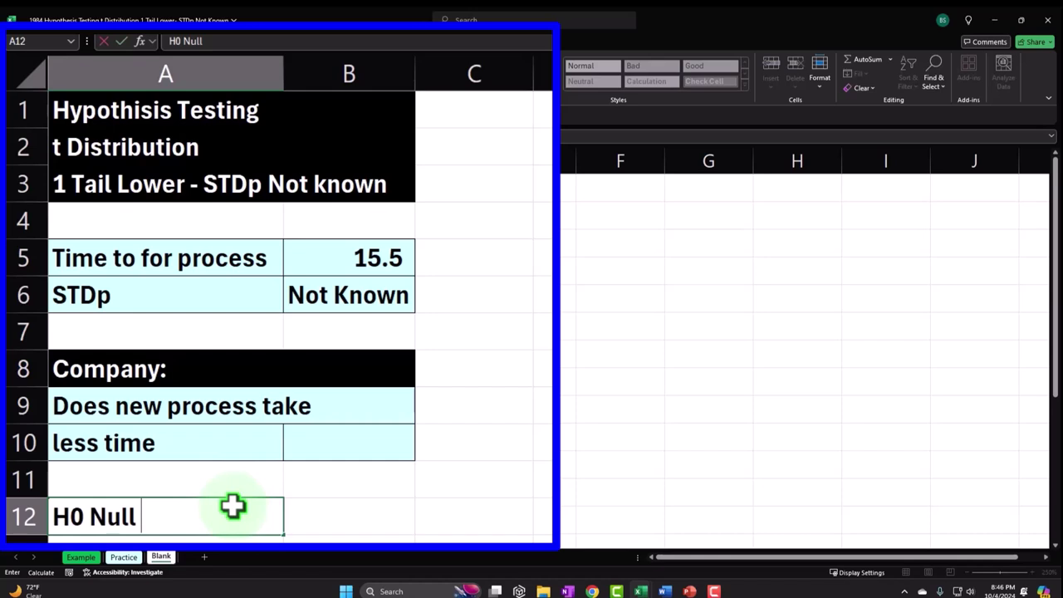
{"action": "type", "text": "Hypothisis"}
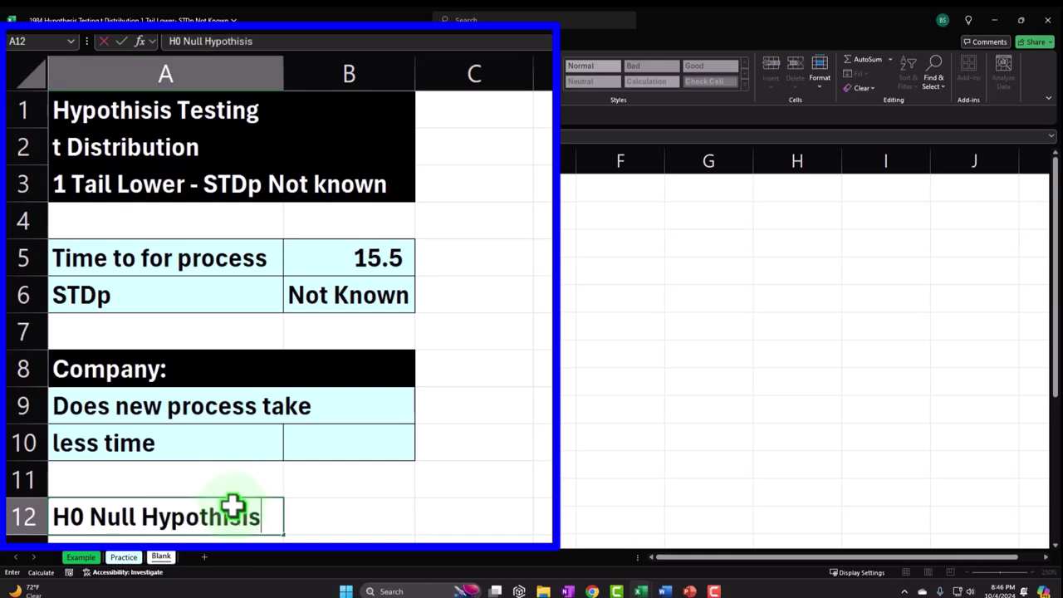
{"action": "key", "text": "Return"}
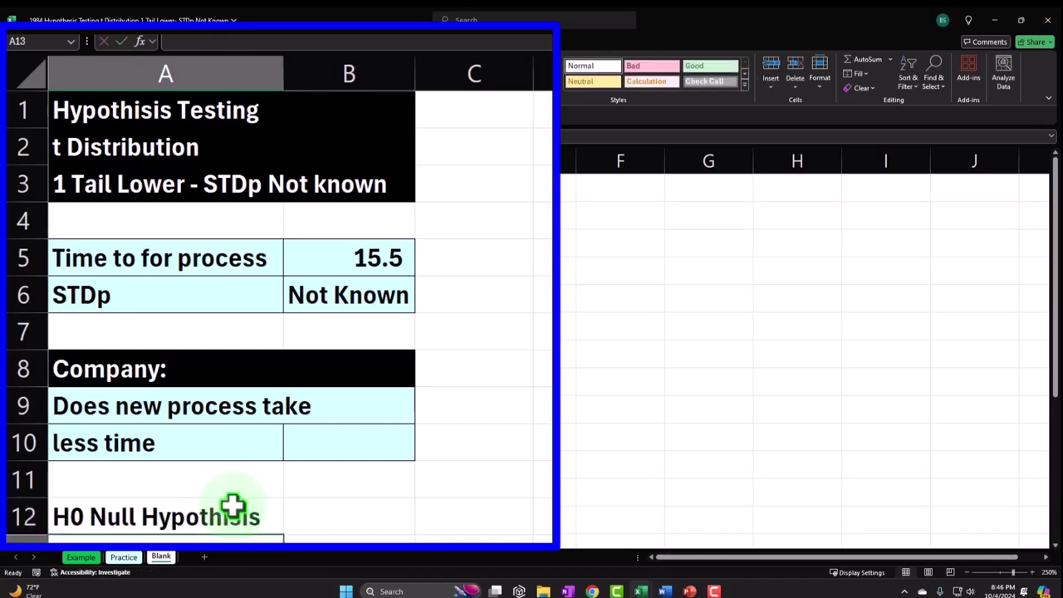
{"action": "type", "text": "As"}
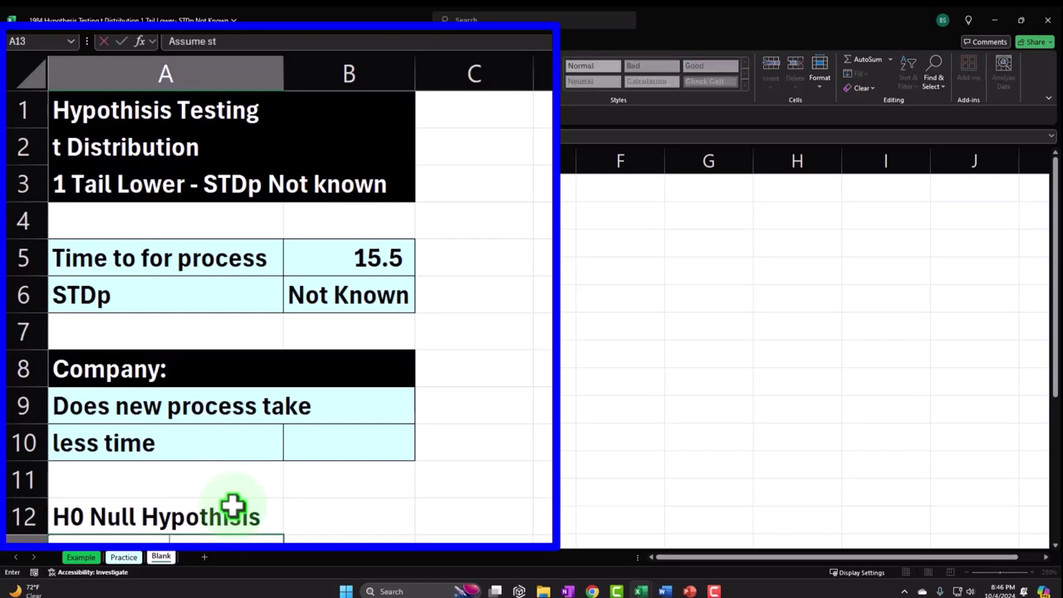
{"action": "type", "text": "sume same time"}
{"action": "key", "text": "Return"}
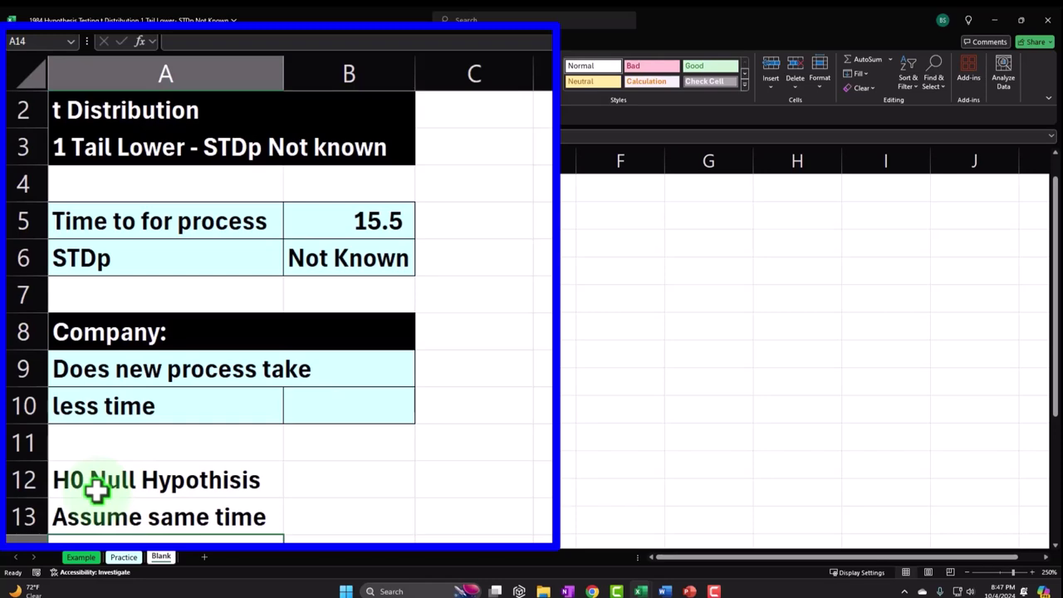
Subscript the 0 in A12's label so it reads H₀ Null Hypothisis.
{"action": "double_click", "coordinate": [86, 485]}
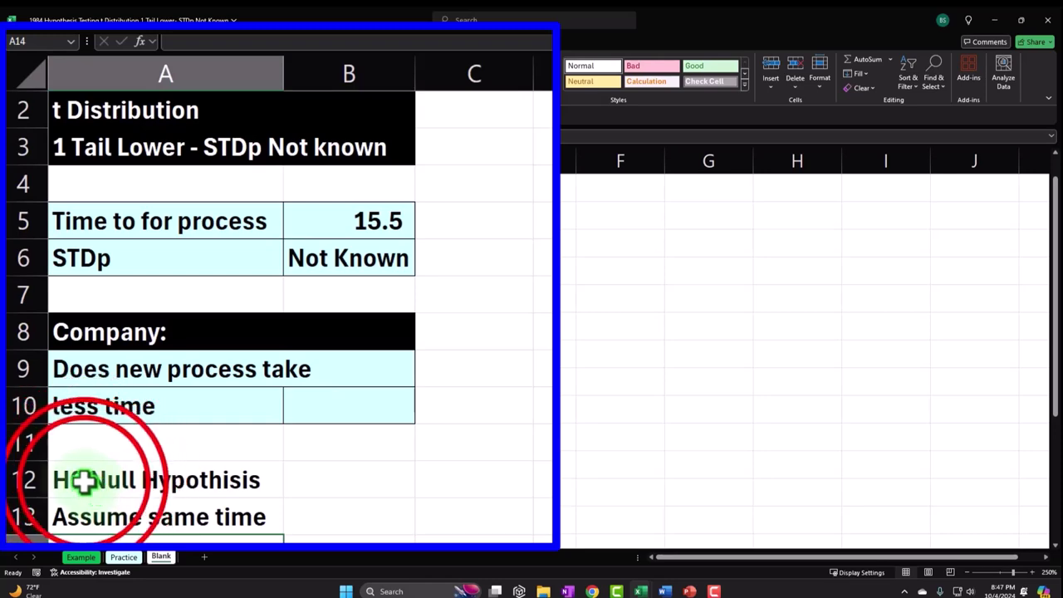
{"action": "right_click", "coordinate": [83, 485]}
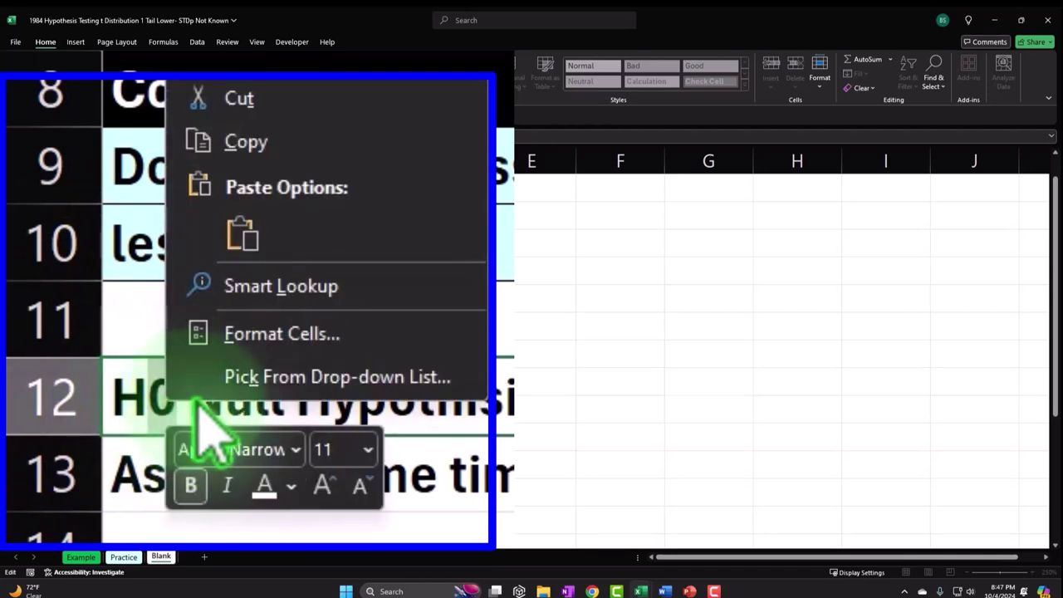
{"action": "left_click", "coordinate": [263, 334]}
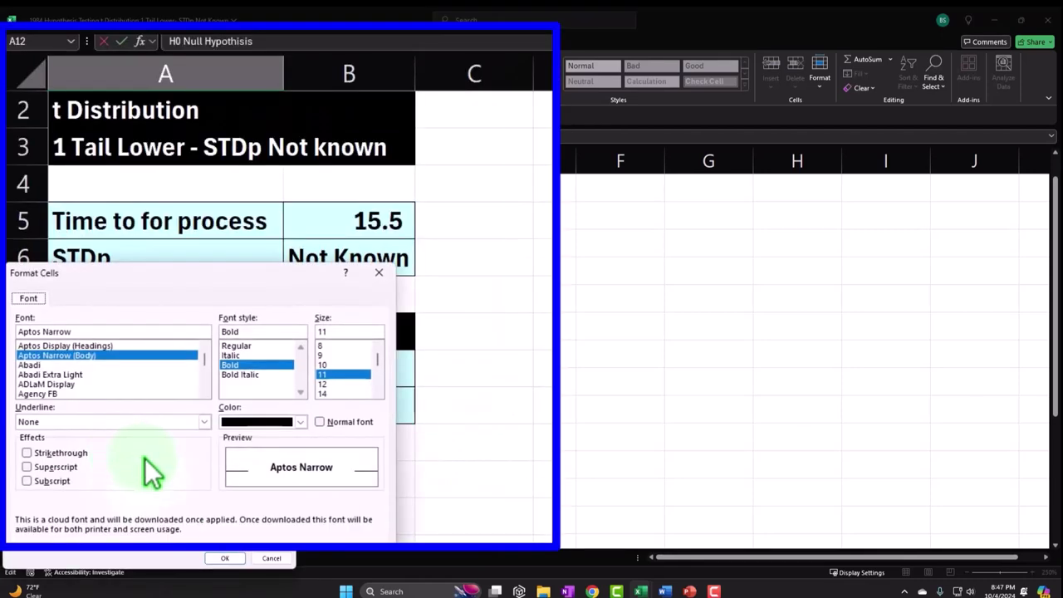
{"action": "left_click", "coordinate": [41, 483]}
{"action": "left_click", "coordinate": [225, 558]}
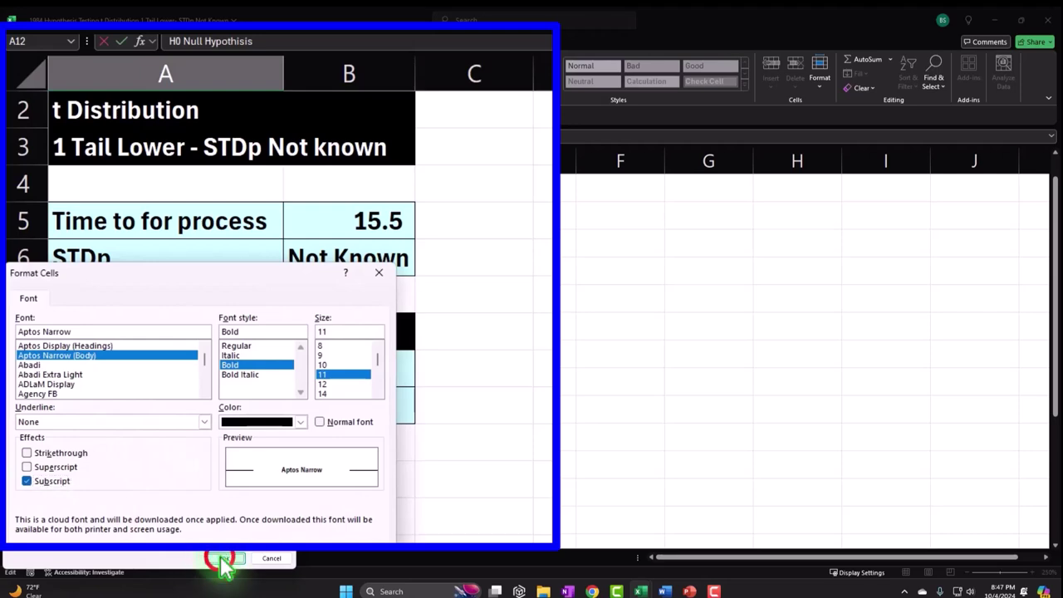
{"action": "key", "text": "Return"}
{"action": "mouse_move", "coordinate": [237, 468]}
{"action": "left_mouse_down"}
{"action": "mouse_move", "coordinate": [227, 482]}
{"action": "mouse_move", "coordinate": [391, 489]}
{"action": "left_mouse_up"}
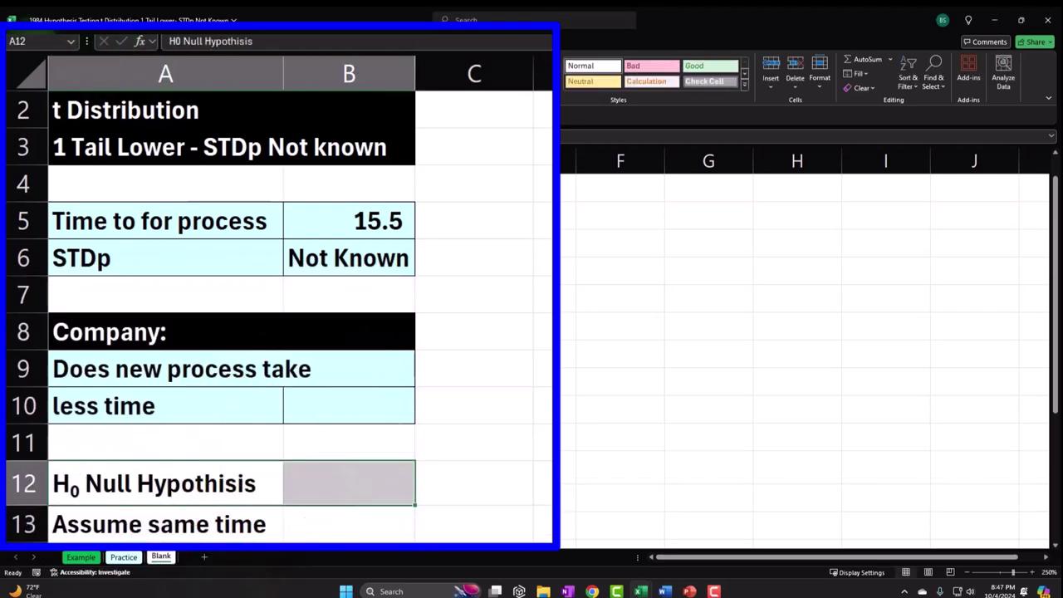
Fill the H0 row A12:B12 black with white text.
{"action": "left_click", "coordinate": [272, 35]}
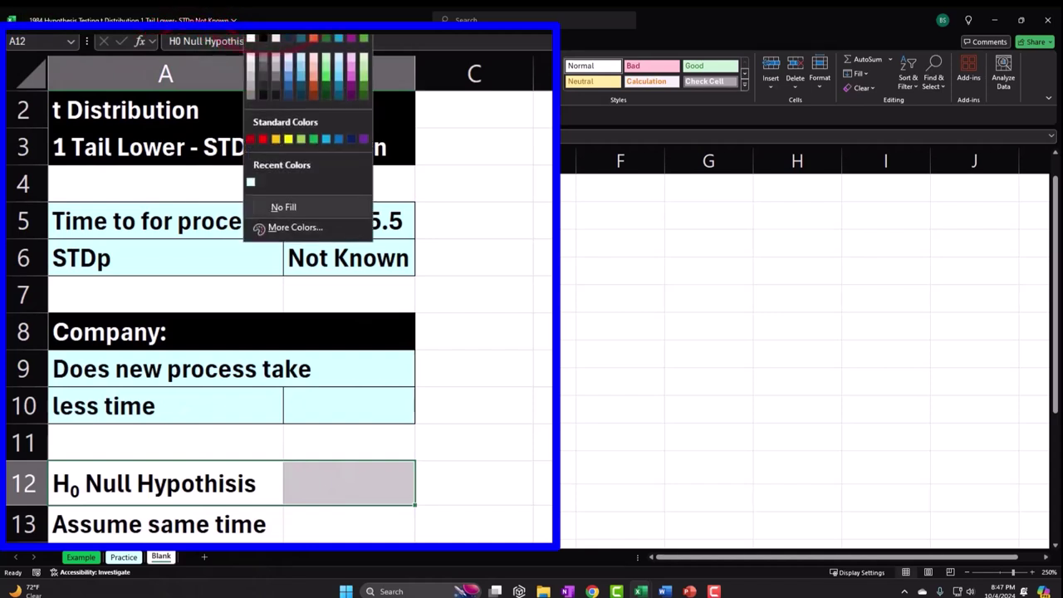
{"action": "left_click", "coordinate": [270, 48]}
{"action": "left_click", "coordinate": [295, 62]}
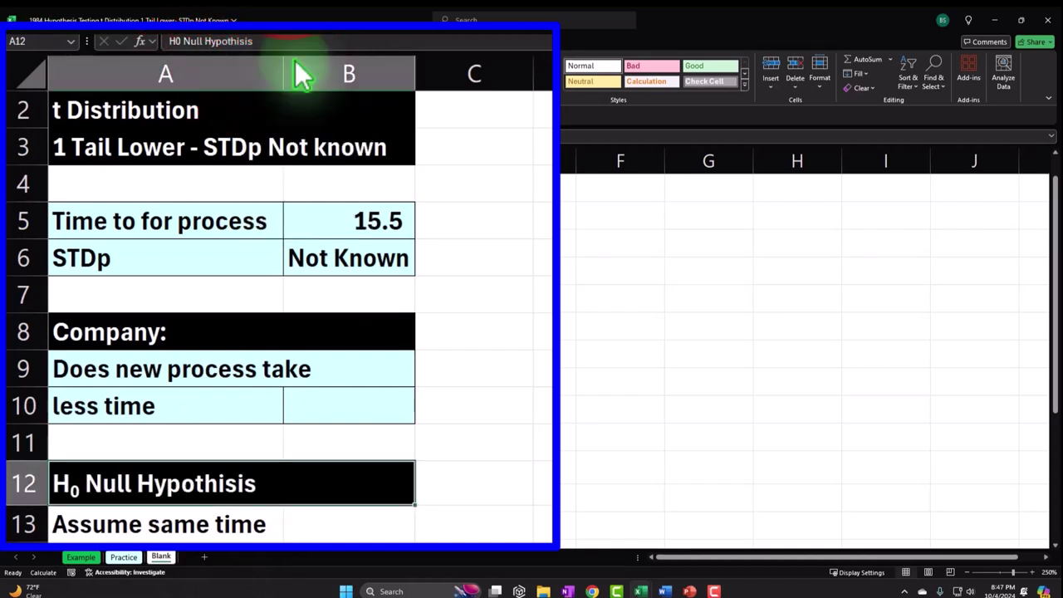
Fill the Assume same time row A13:B13 with the recent light blue.
{"action": "left_click", "coordinate": [214, 518]}
{"action": "left_click_drag", "start_coordinate": [216, 523], "coordinate": [298, 526]}
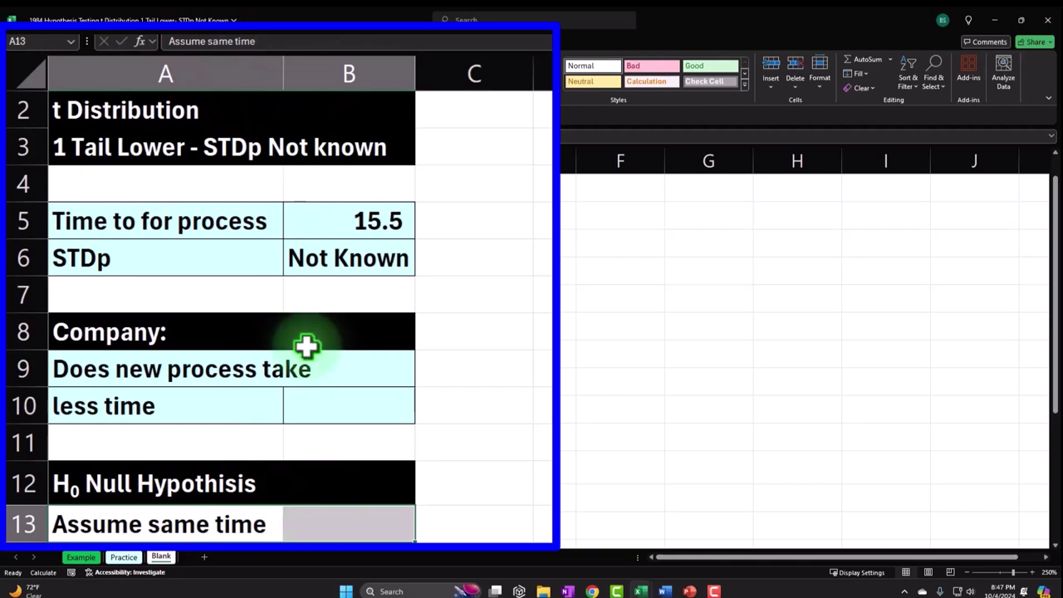
{"action": "left_click", "coordinate": [273, 35]}
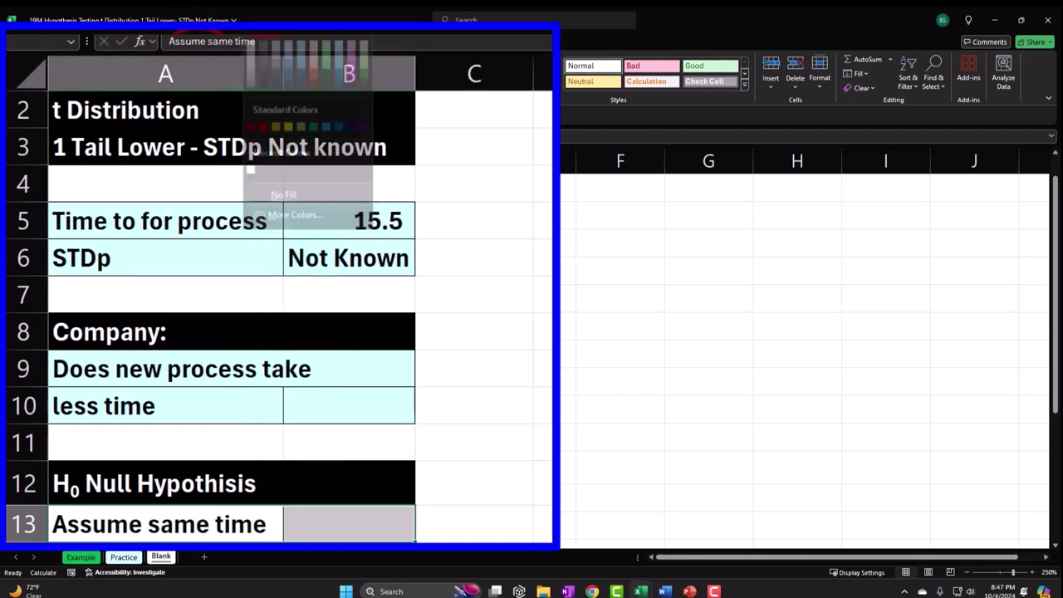
{"action": "left_click", "coordinate": [253, 183]}
{"action": "left_click", "coordinate": [474, 257]}
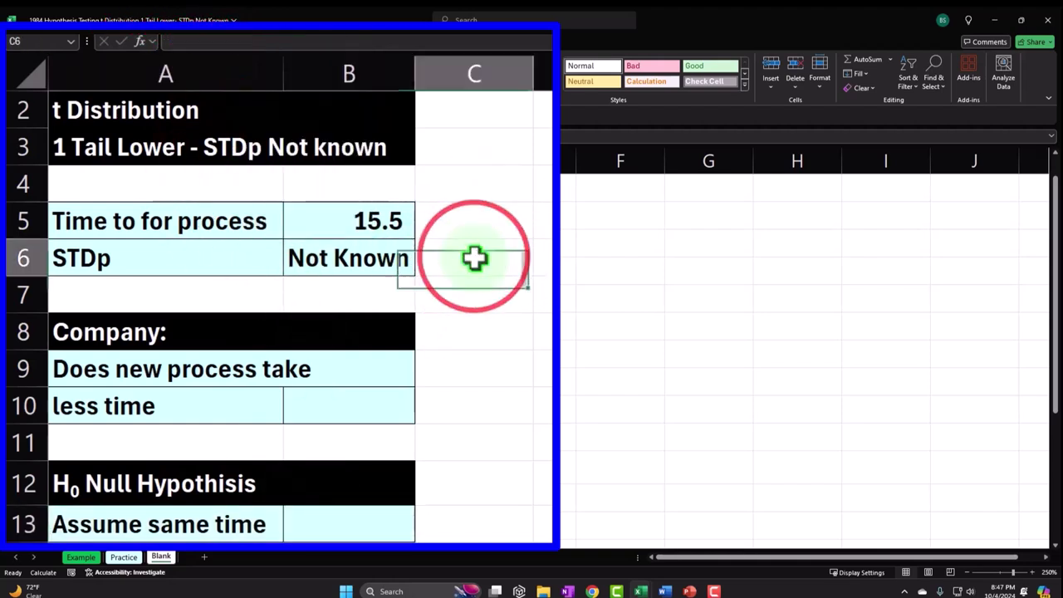
Type the 'Aa Alternative Hypothisis' heading into cell A15.
{"action": "scroll", "coordinate": [460, 359], "scroll_direction": "down", "scroll_amount": 1}
{"action": "scroll", "coordinate": [460, 358], "scroll_direction": "down", "scroll_amount": 2}
{"action": "left_click", "coordinate": [149, 390]}
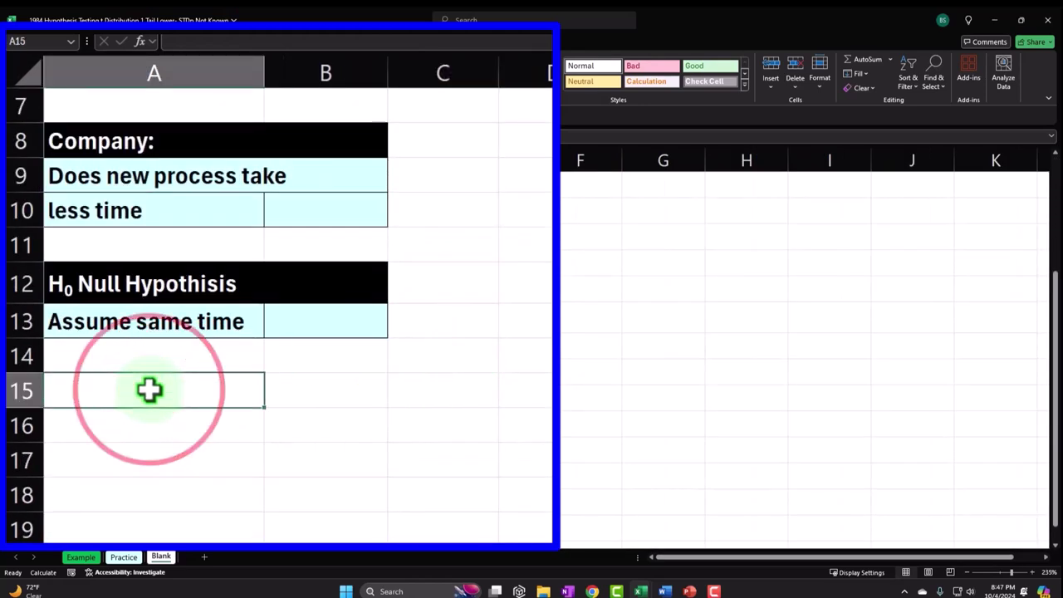
{"action": "type", "text": "A"}
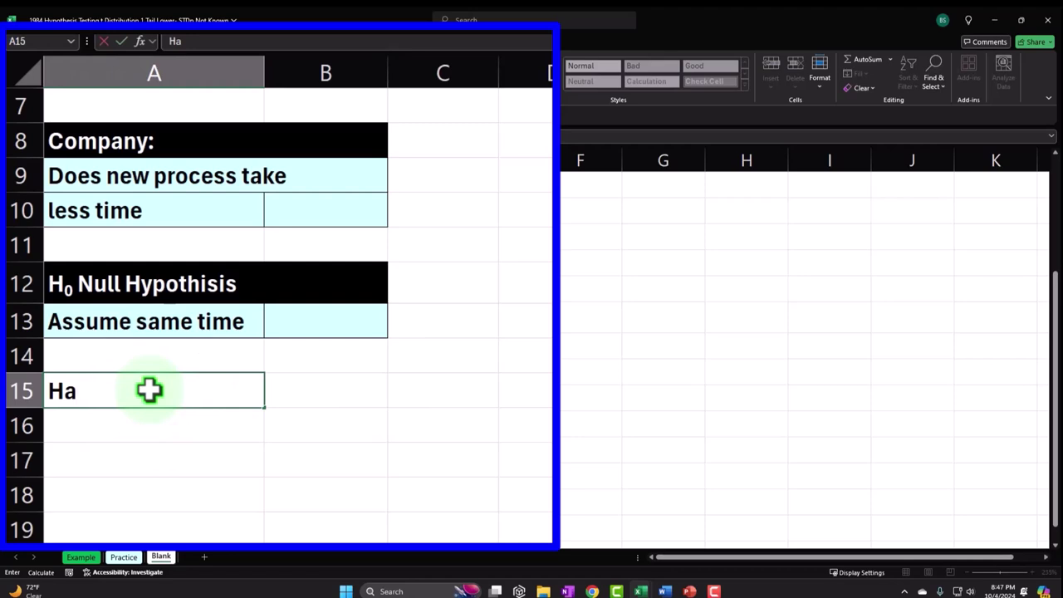
{"action": "type", "text": "a Alternative H"}
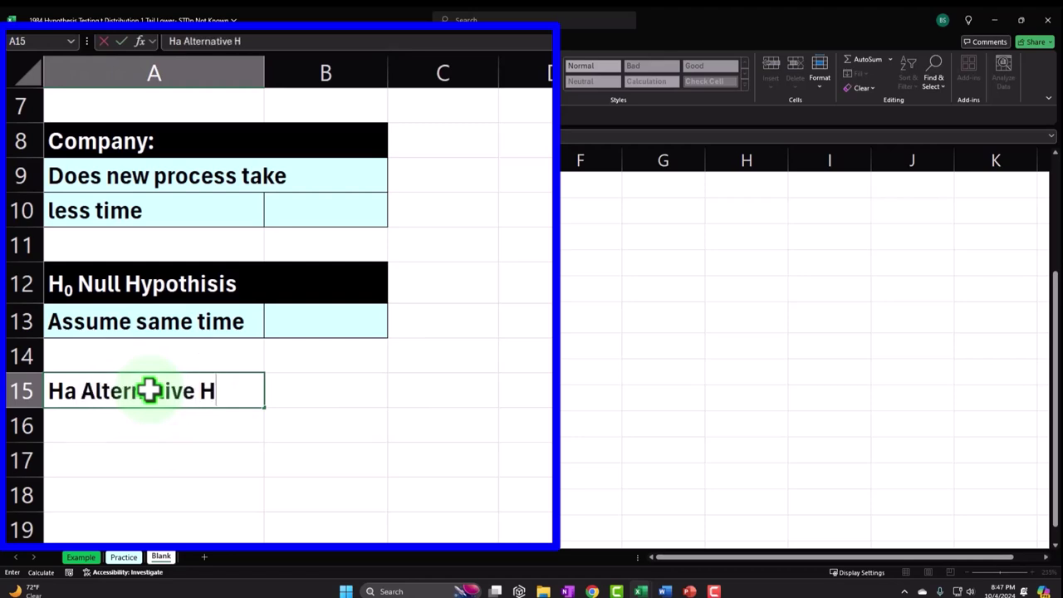
{"action": "type", "text": "ypothisi"}
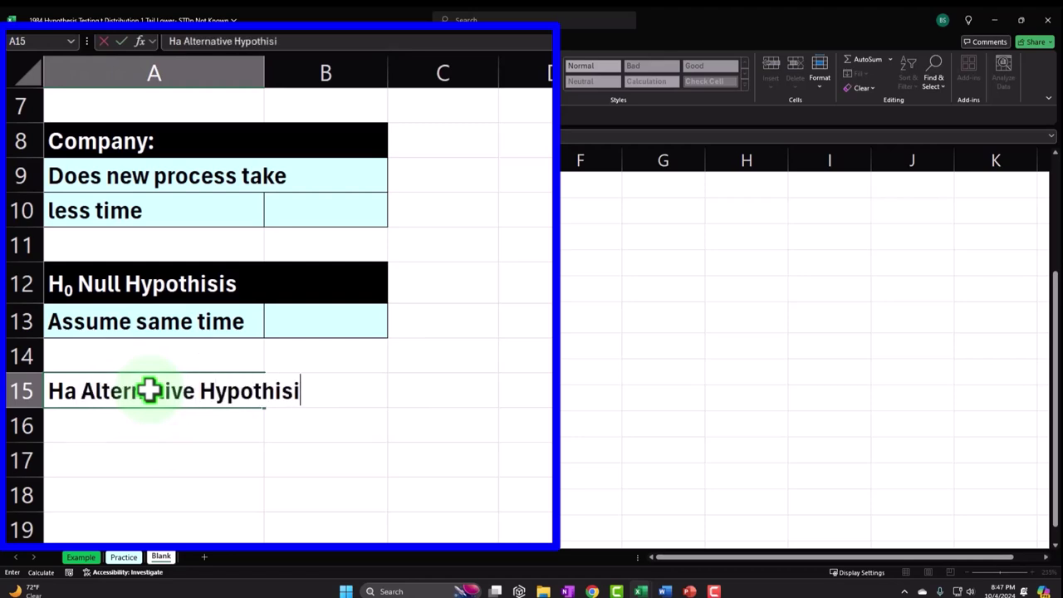
{"action": "type", "text": "s"}
Enter 'Conclusion if the null hypothisis is rejected. New process is faster' across A16:A18.
{"action": "key", "text": "Return"}
{"action": "type", "text": "Conc"}
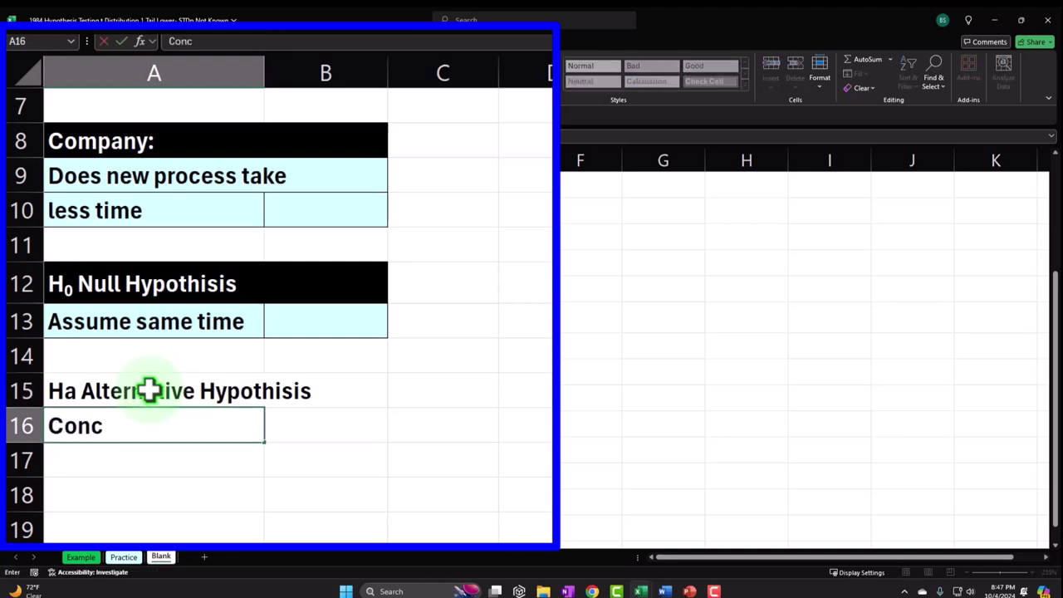
{"action": "type", "text": "lusion if t"}
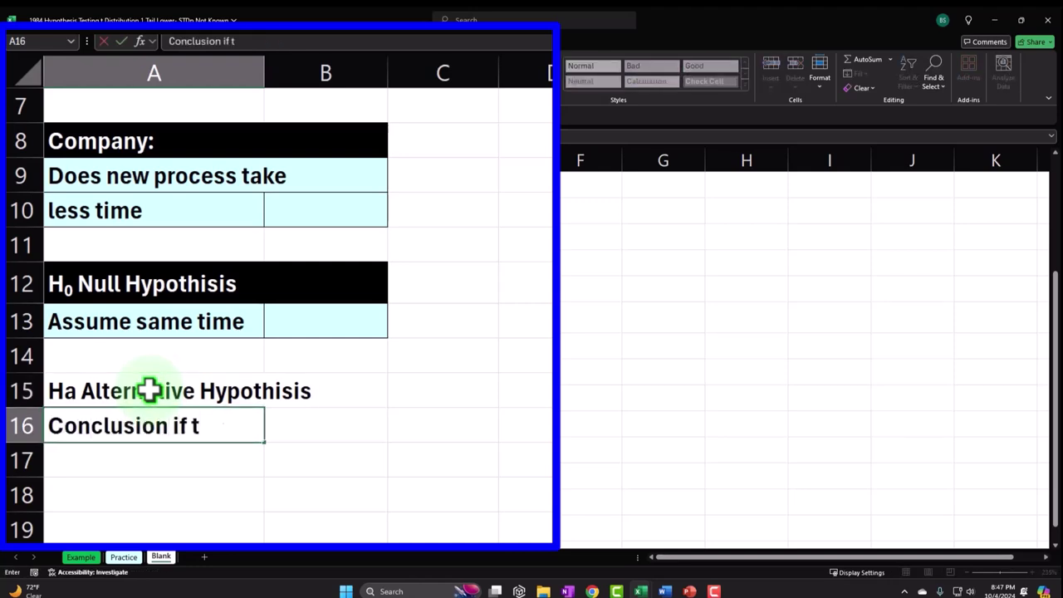
{"action": "type", "text": "he null"}
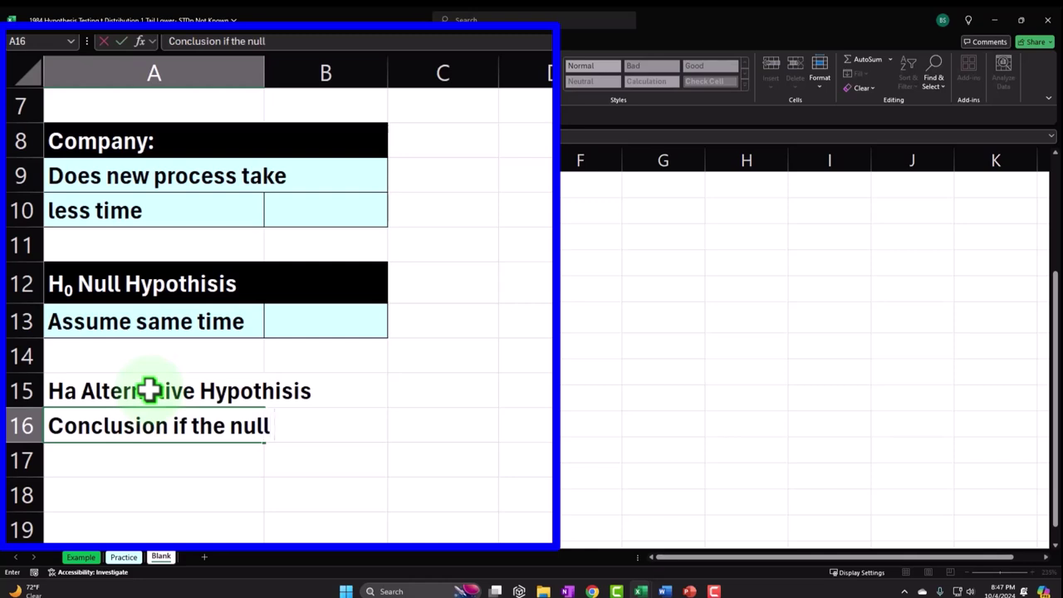
{"action": "type", "text": " hypothisi"}
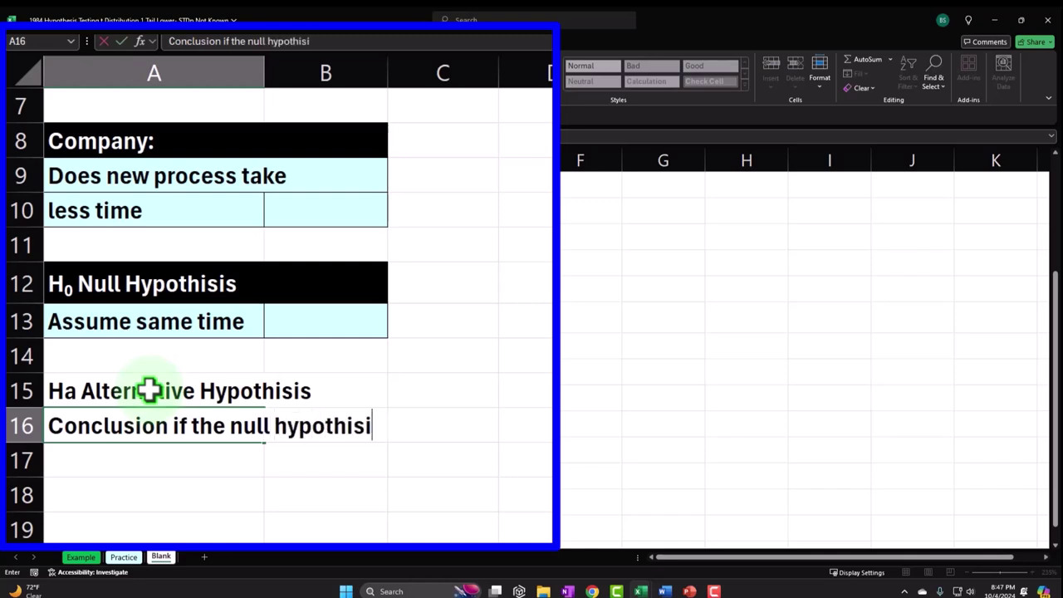
{"action": "type", "text": "s"}
{"action": "key", "text": "Return"}
{"action": "type", "text": "is re"}
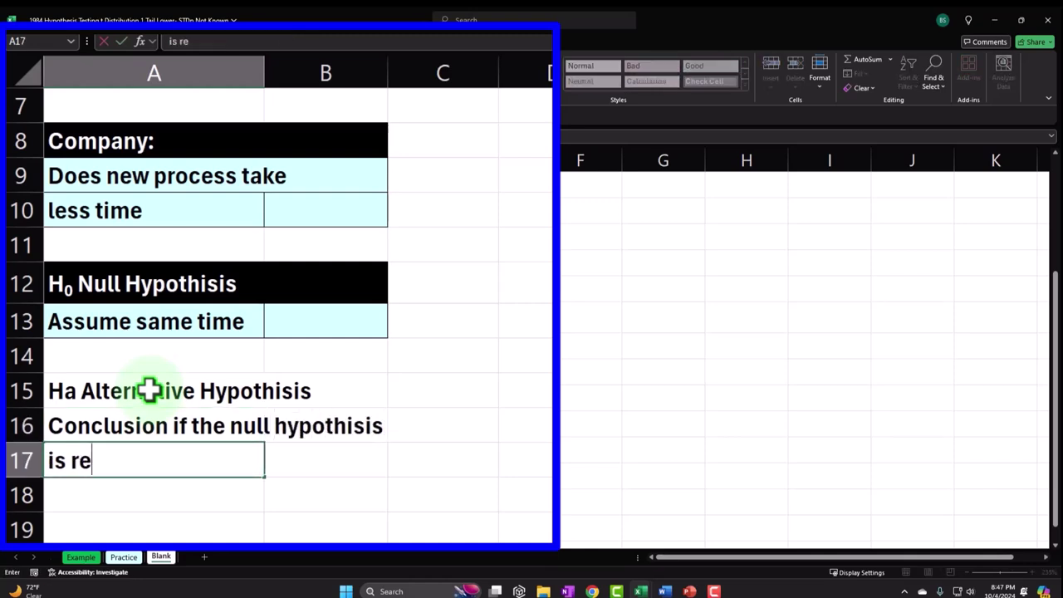
{"action": "type", "text": "jected"}
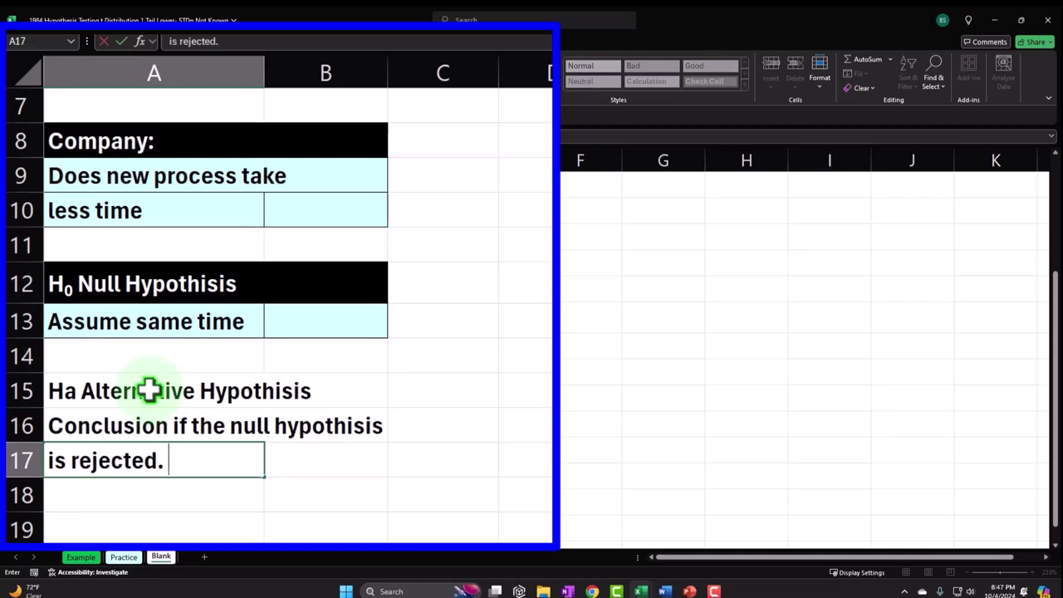
{"action": "type", "text": ". New process is"}
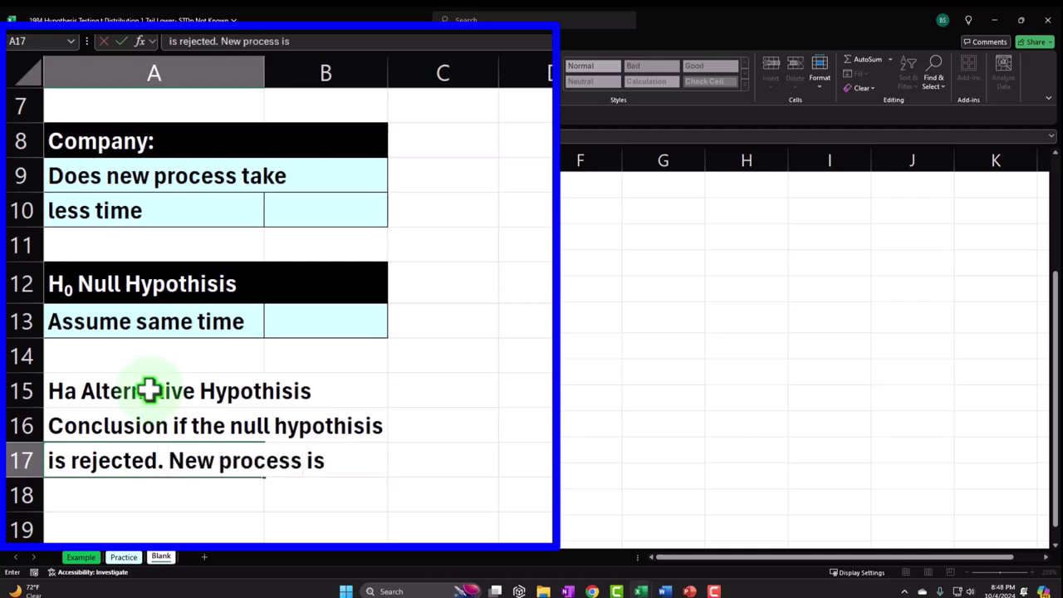
{"action": "key", "text": "Return"}
{"action": "type", "text": "fas"}
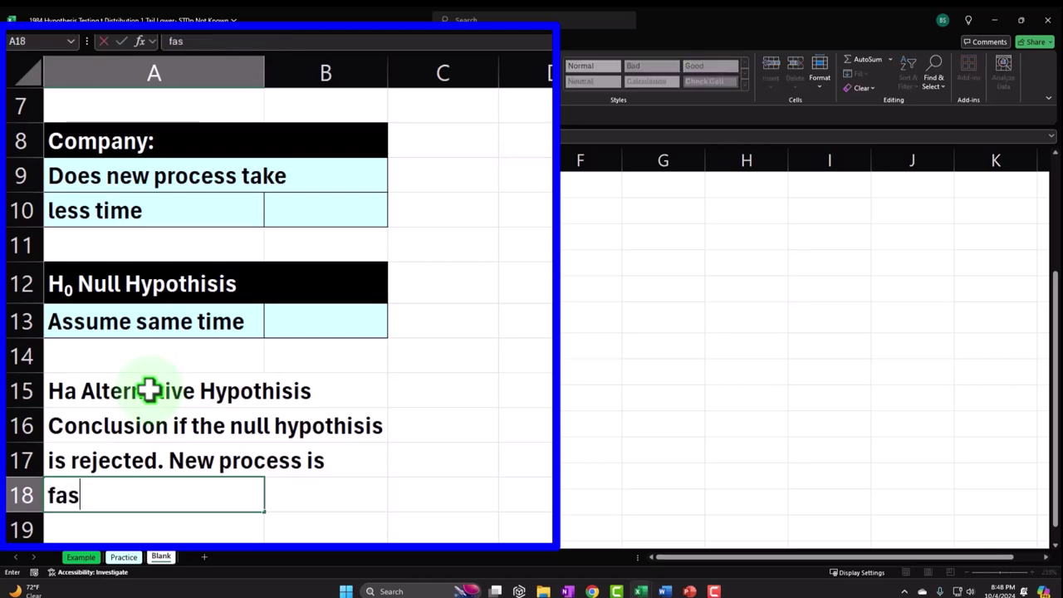
{"action": "type", "text": "ter"}
{"action": "key", "text": "Return"}
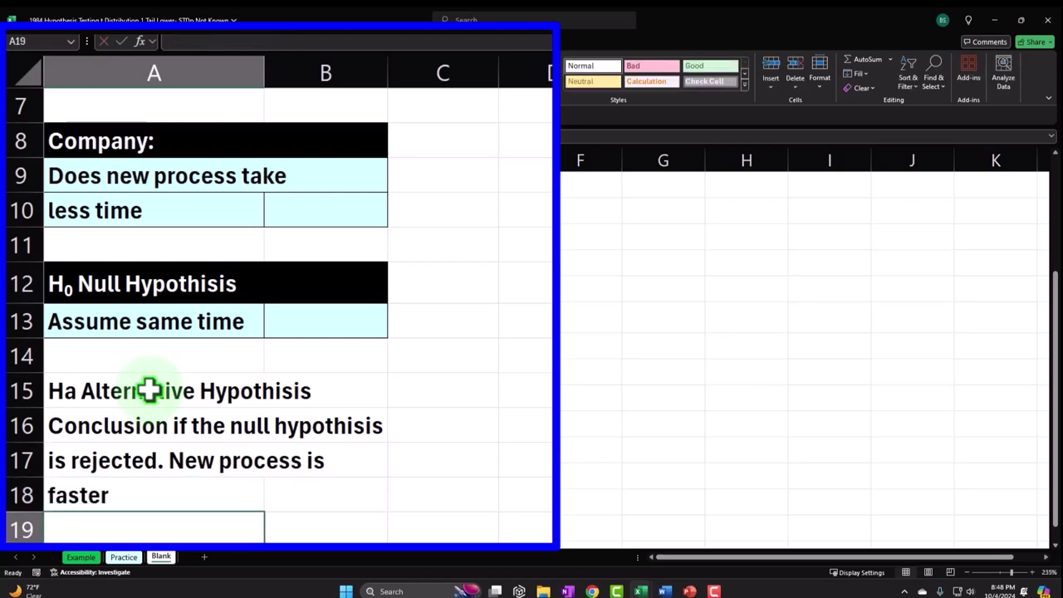
Subscript the a in A15 so the heading reads Hₐ Alternative Hypothisis.
{"action": "left_click", "coordinate": [80, 394]}
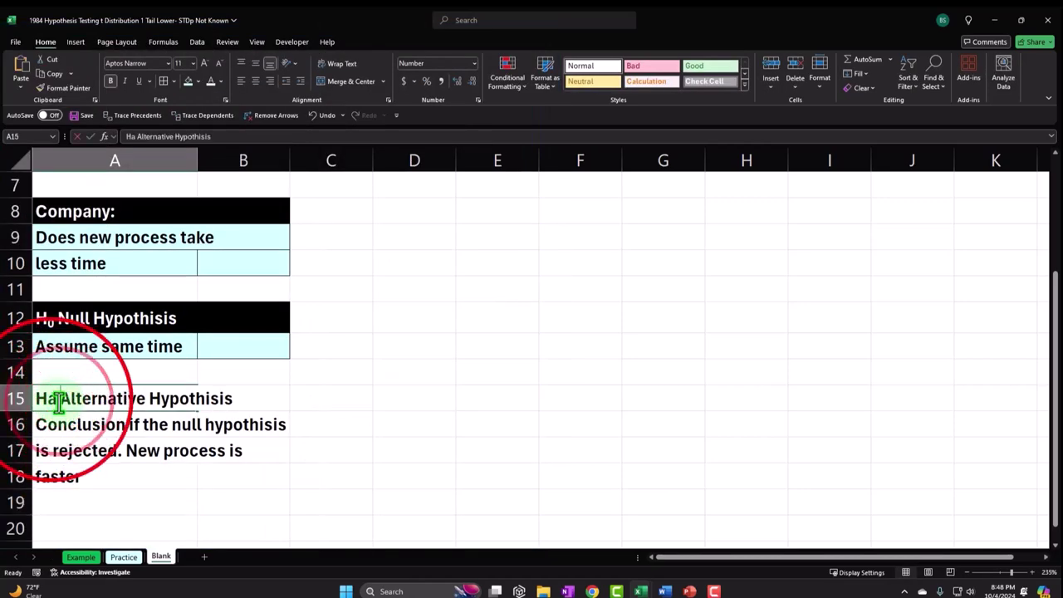
{"action": "double_click", "coordinate": [58, 400]}
{"action": "left_click_drag", "start_coordinate": [55, 400], "coordinate": [46, 400]}
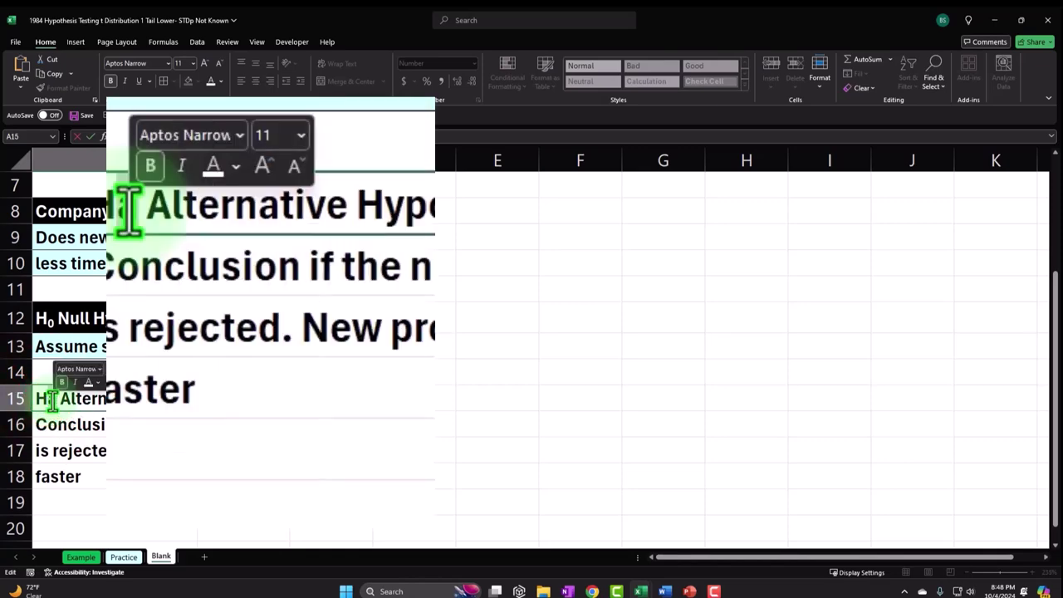
{"action": "left_click", "coordinate": [52, 401]}
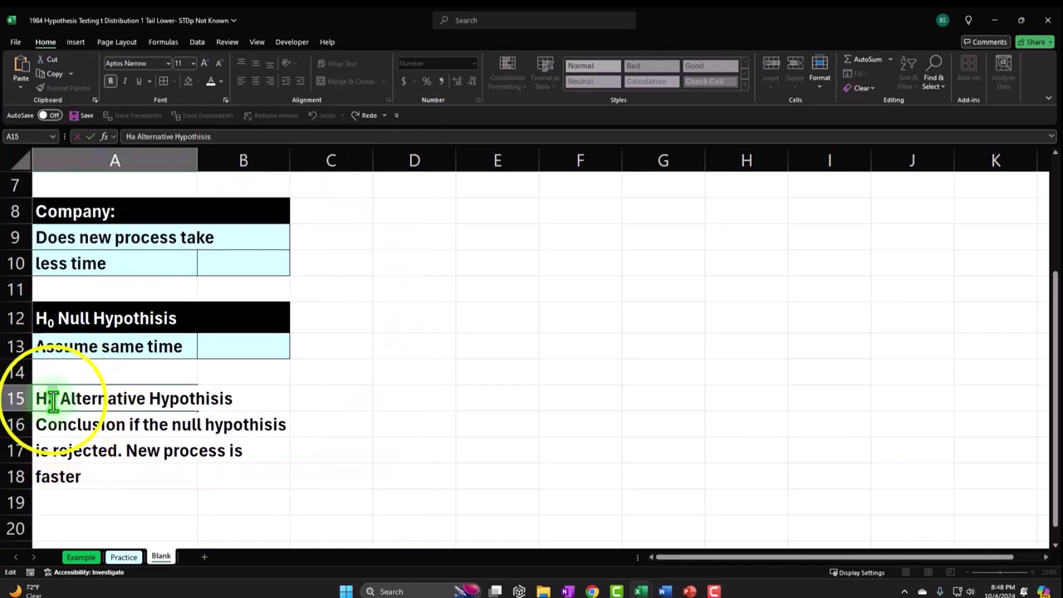
{"action": "right_click", "coordinate": [51, 401]}
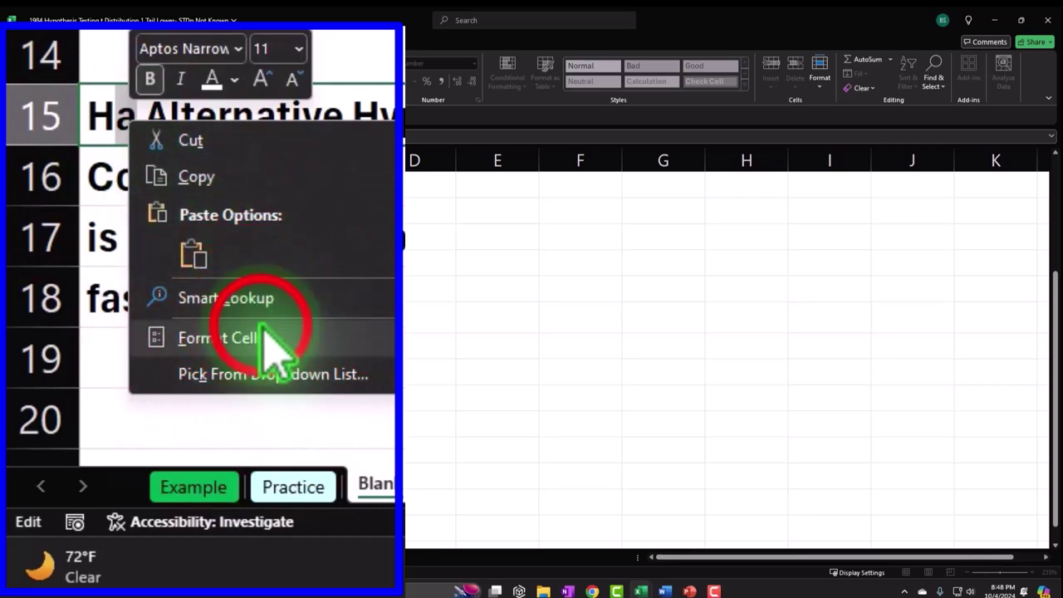
{"action": "left_click", "coordinate": [218, 338]}
{"action": "left_click", "coordinate": [103, 342]}
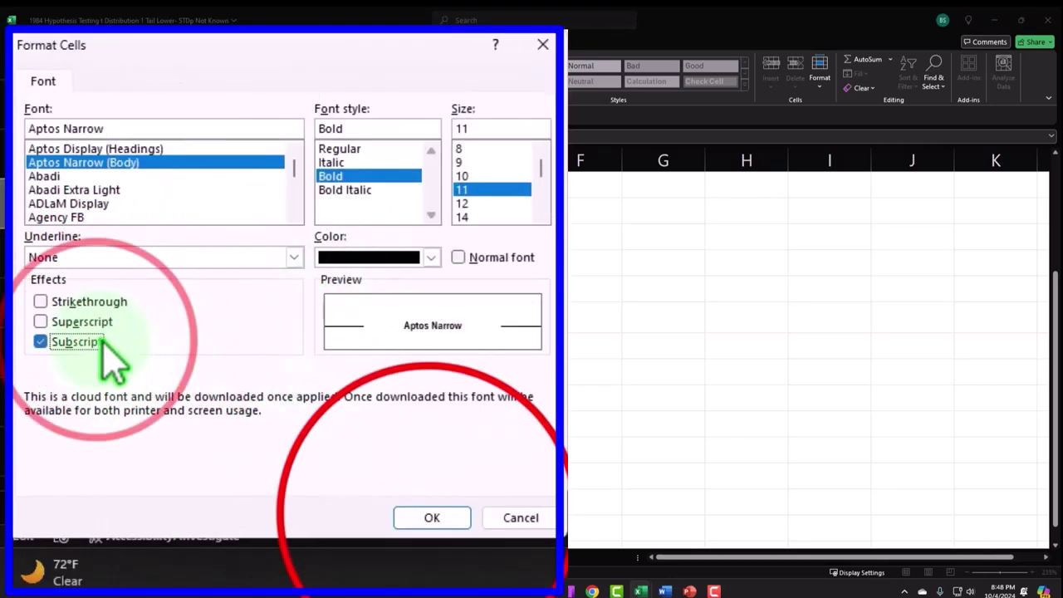
{"action": "left_click", "coordinate": [432, 517]}
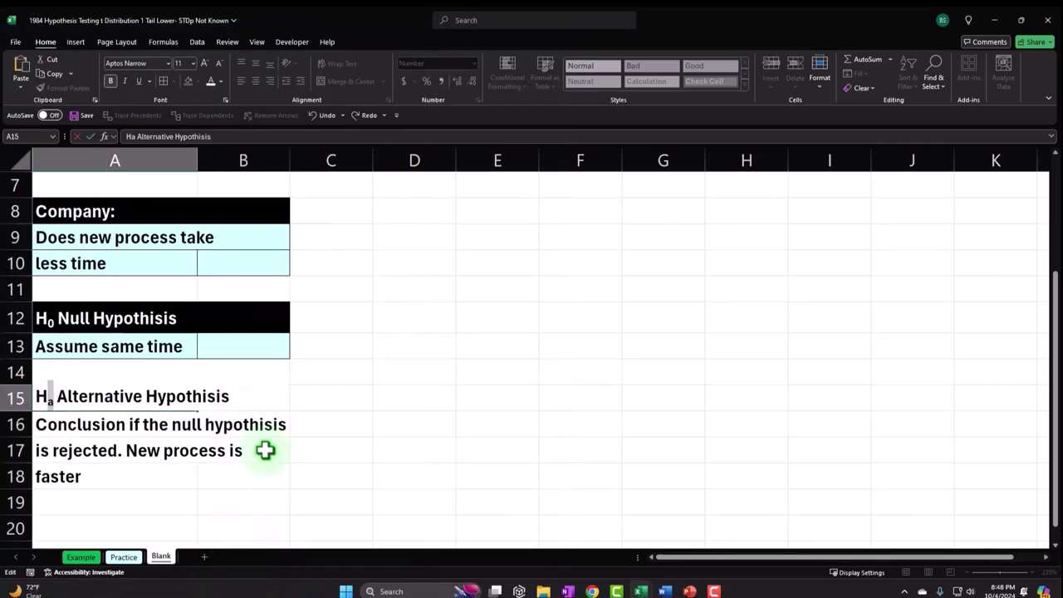
{"action": "key", "text": "Return"}
{"action": "left_click", "coordinate": [178, 399]}
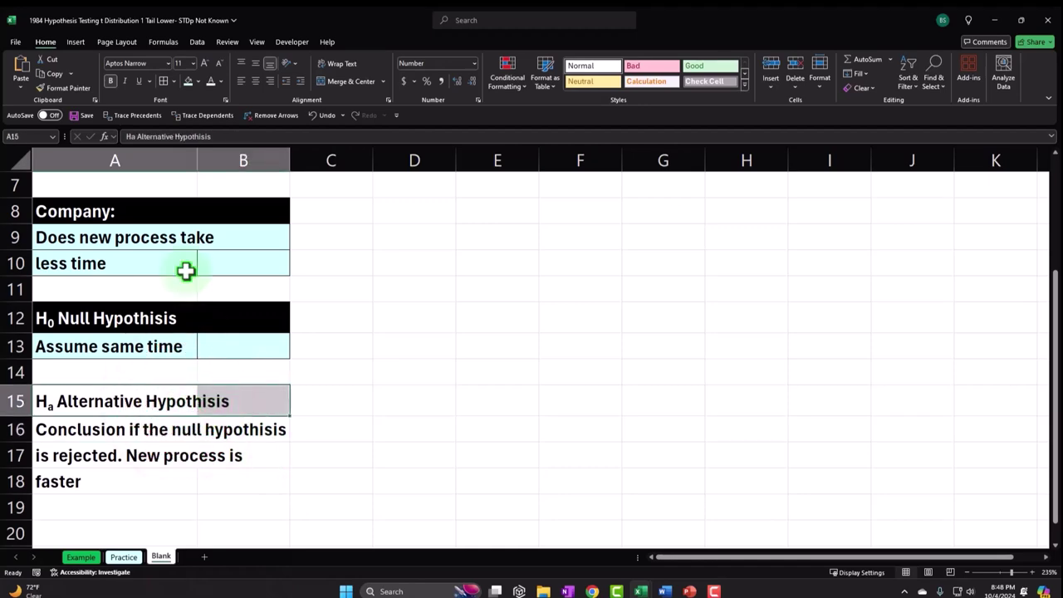
Fill the Ha heading in A15 black with white text.
{"action": "left_click", "coordinate": [198, 80]}
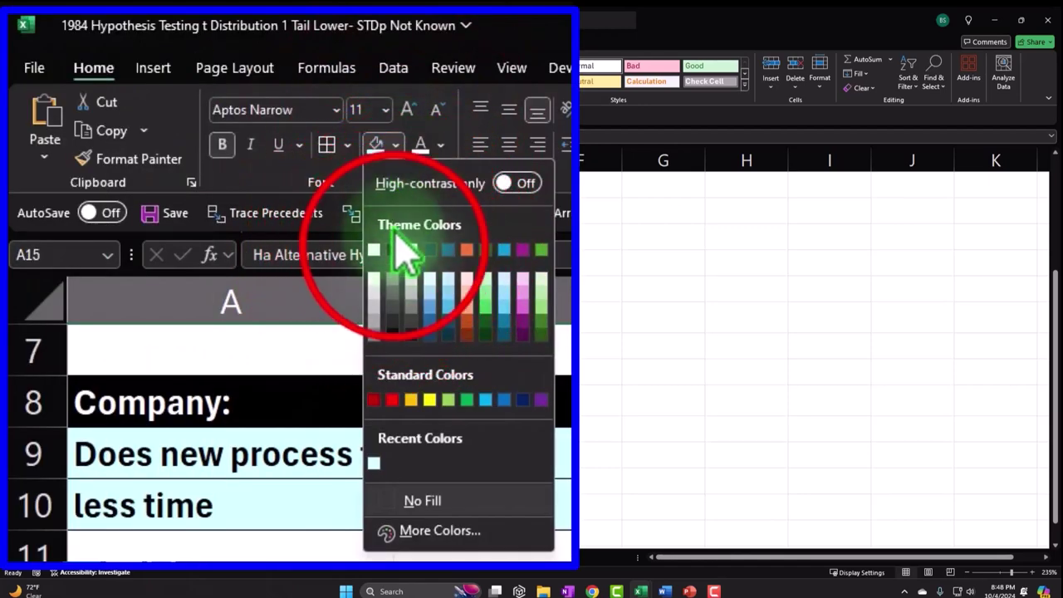
{"action": "left_click", "coordinate": [197, 133]}
{"action": "left_click", "coordinate": [212, 81]}
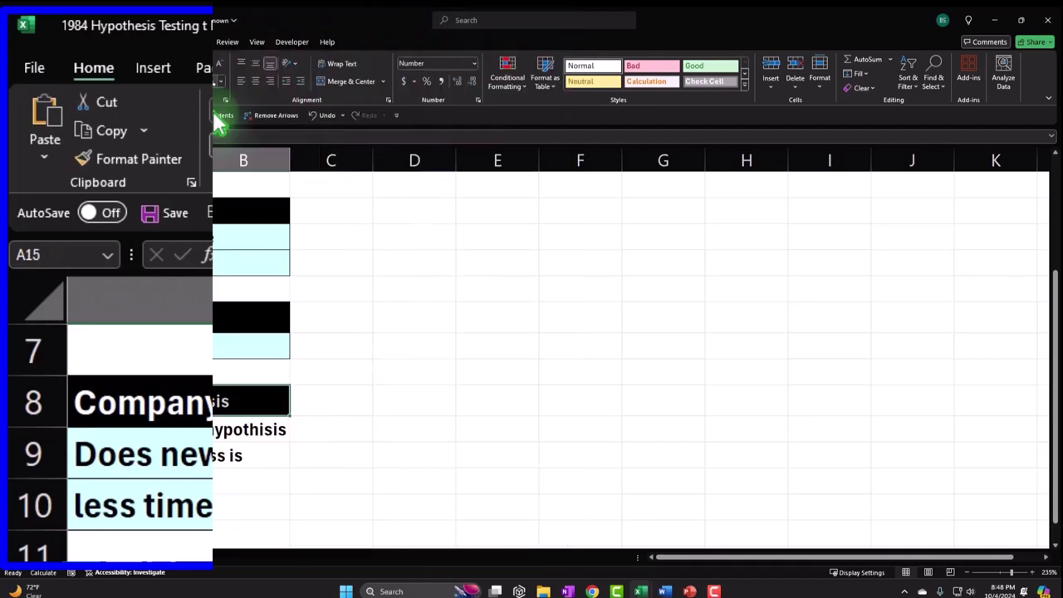
Fill the conclusion rows, the Assume same time row and question rows A9:A10 gold.
{"action": "left_click_drag", "start_coordinate": [166, 439], "coordinate": [224, 469]}
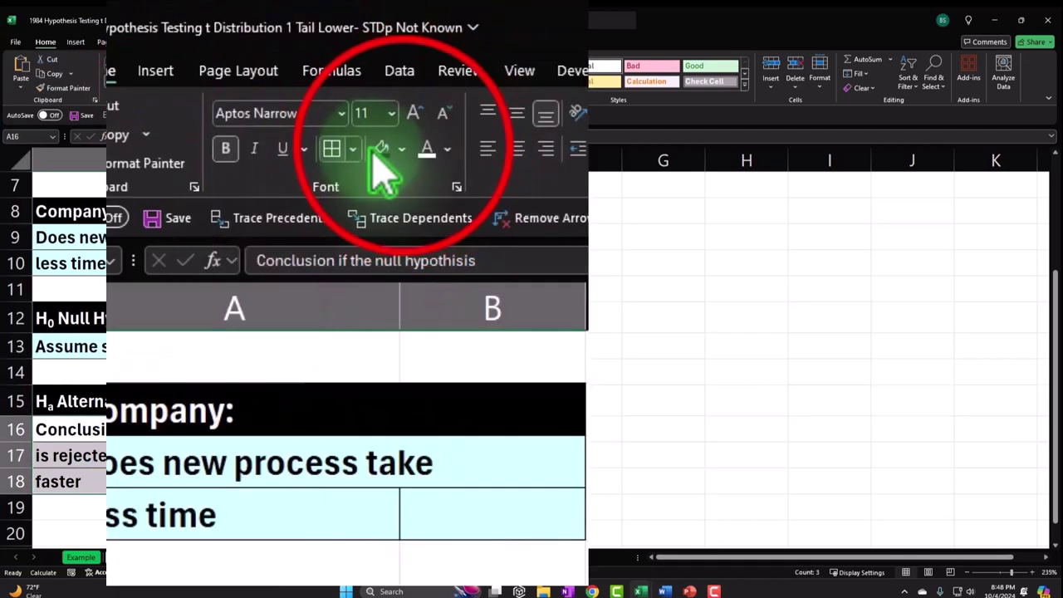
{"action": "left_click", "coordinate": [198, 80]}
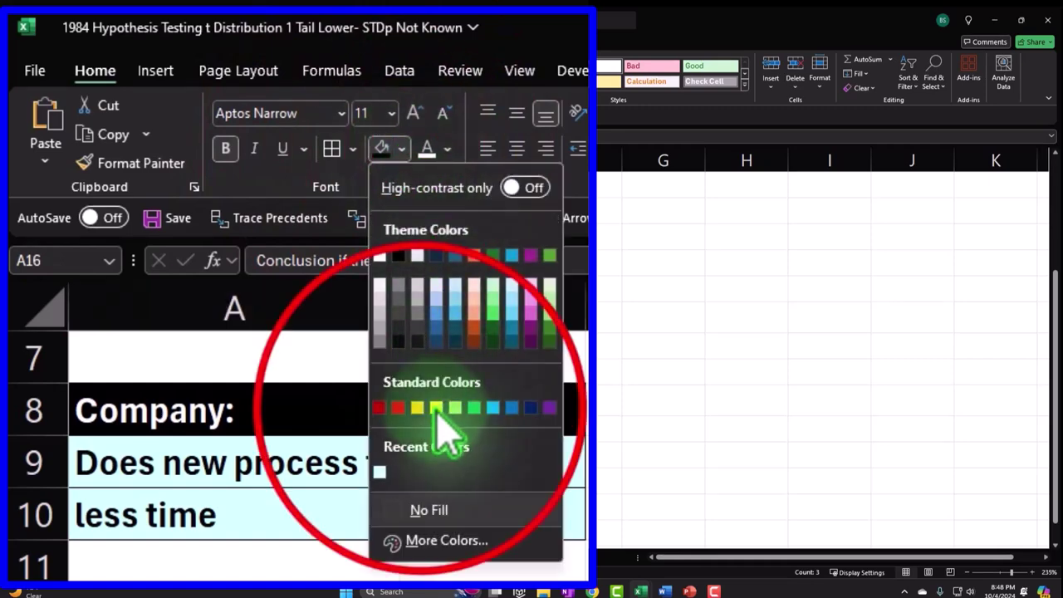
{"action": "left_click", "coordinate": [422, 408]}
{"action": "left_click_drag", "start_coordinate": [150, 340], "coordinate": [216, 346]}
{"action": "left_click", "coordinate": [267, 104]}
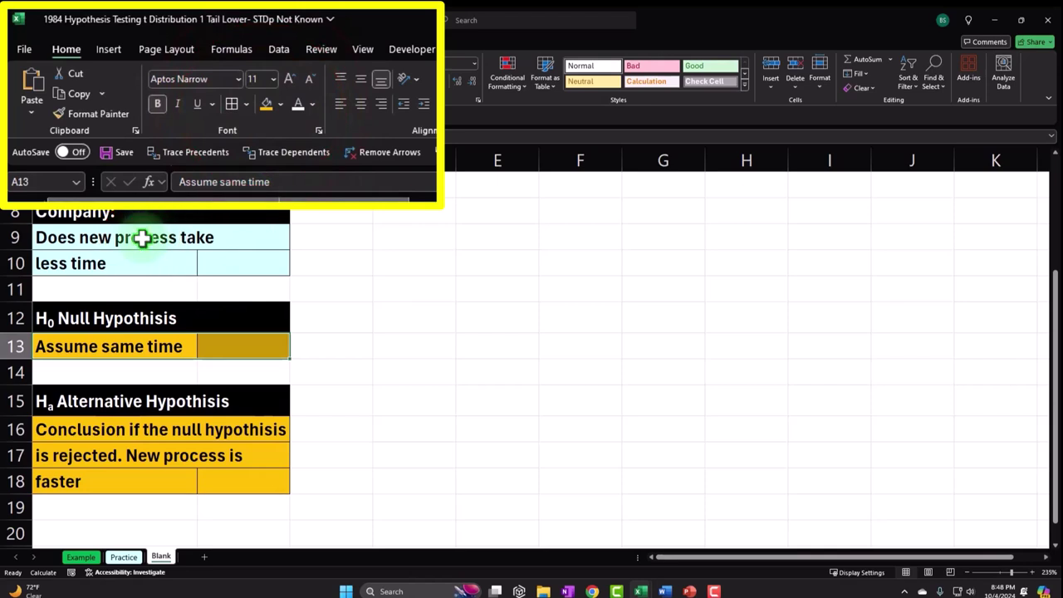
{"action": "left_click_drag", "start_coordinate": [142, 237], "coordinate": [202, 257]}
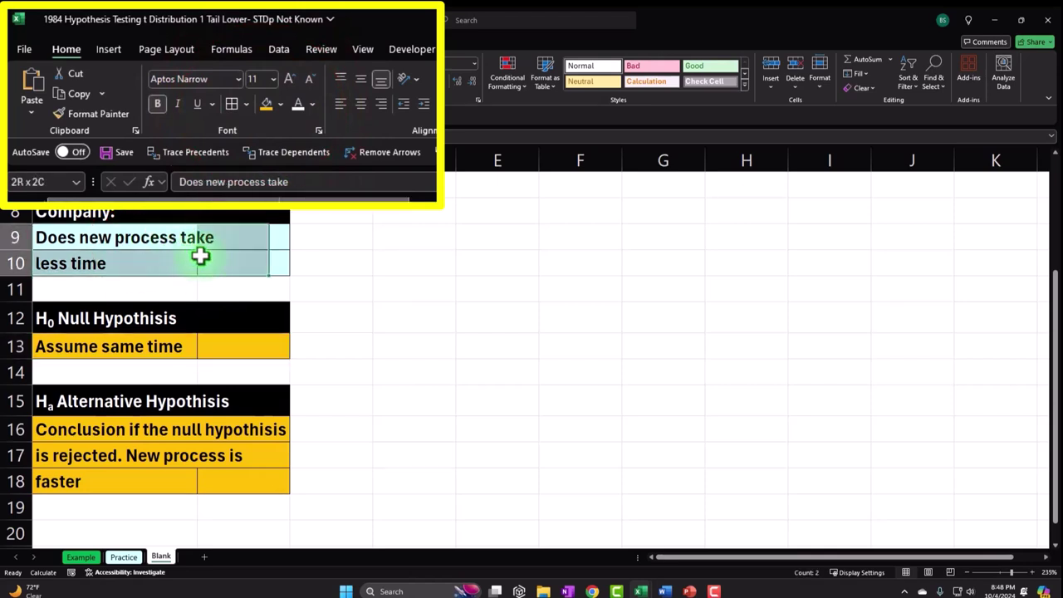
{"action": "left_click", "coordinate": [267, 103]}
Fill the process-time rows gold and narrow column C to width 4.29.
{"action": "scroll", "coordinate": [184, 218], "scroll_direction": "up", "scroll_amount": 2}
{"action": "left_click_drag", "start_coordinate": [138, 287], "coordinate": [214, 307]}
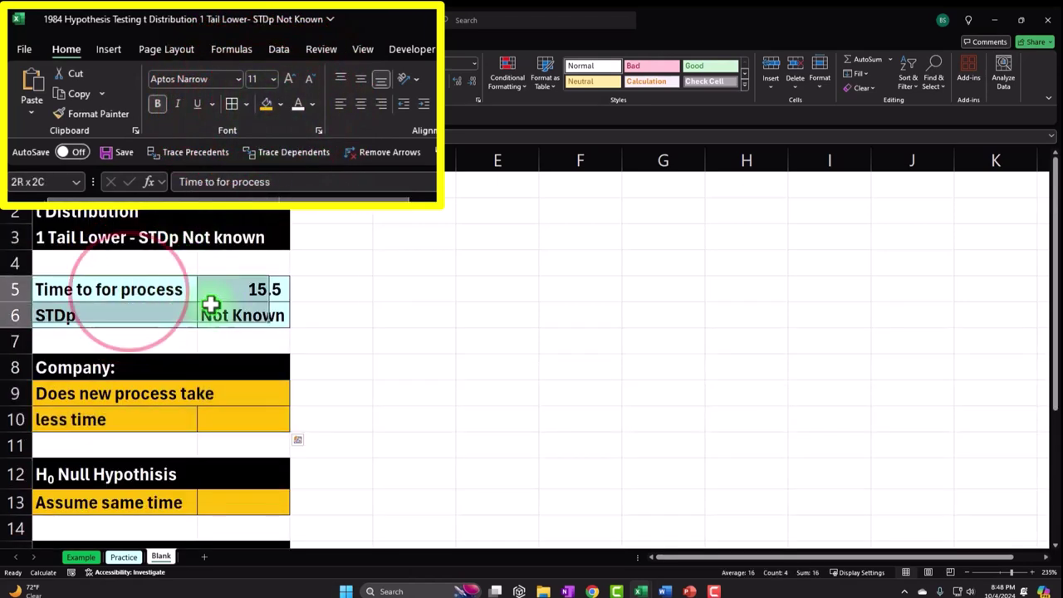
{"action": "left_click", "coordinate": [267, 103]}
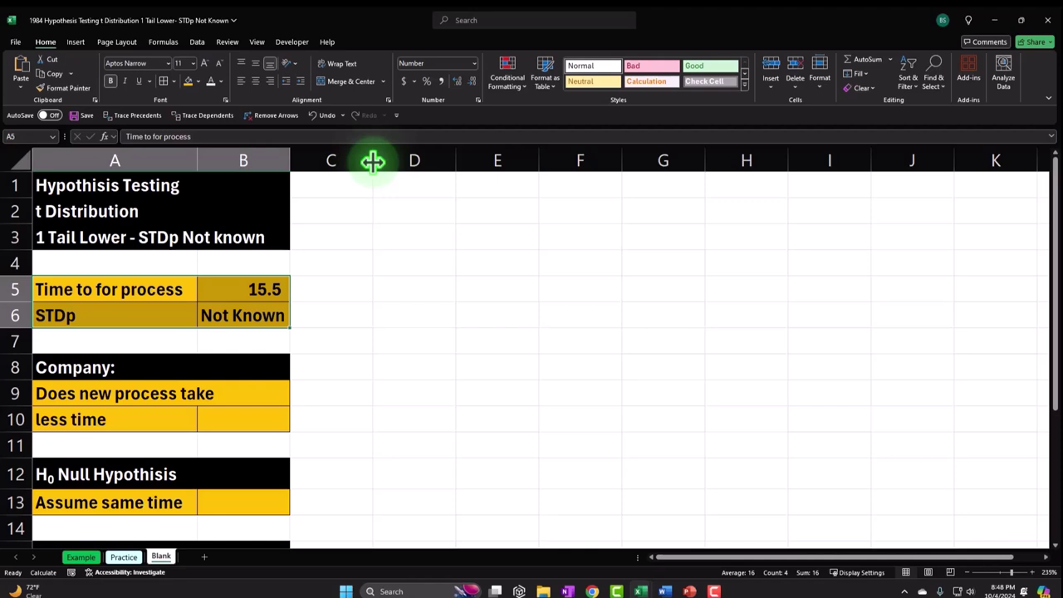
{"action": "left_click_drag", "start_coordinate": [372, 161], "coordinate": [297, 161]}
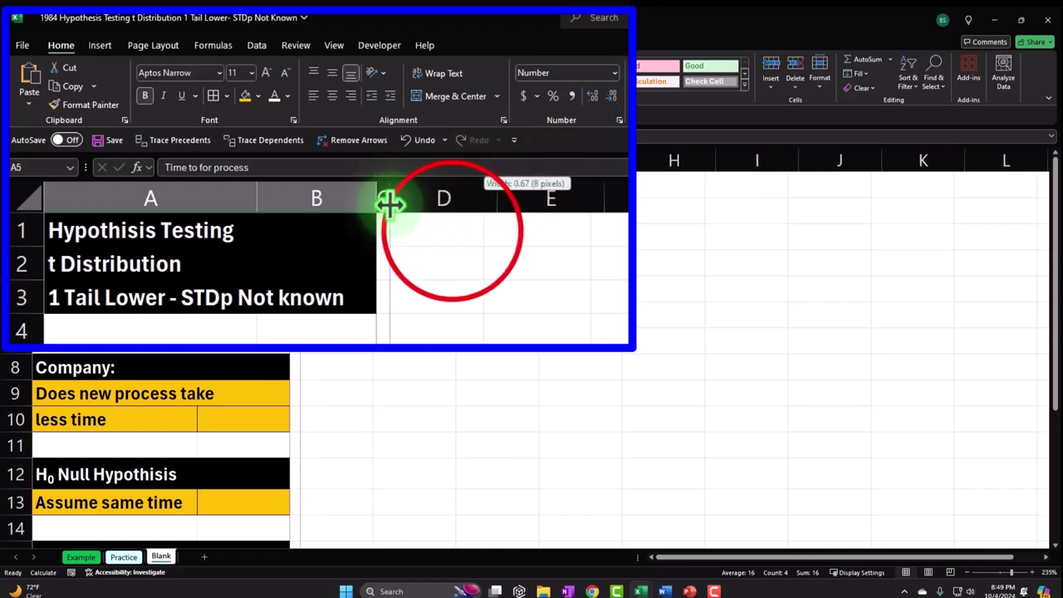
Enter 'Pop mean' in D1 and 15.5 in E1, shown as 15.50.
{"action": "left_click", "coordinate": [452, 232]}
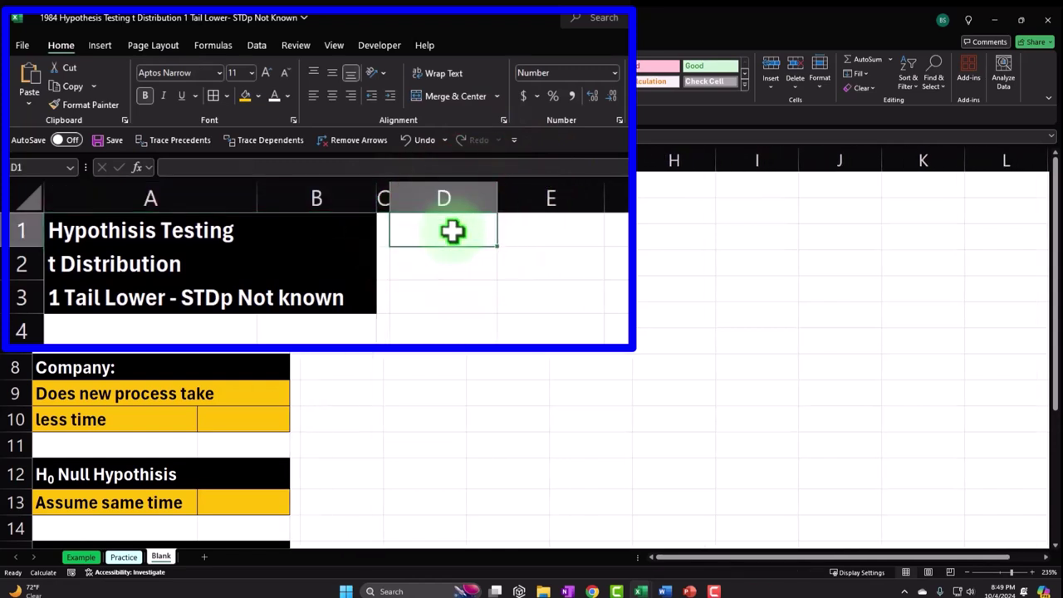
{"action": "type", "text": "Pop mean"}
{"action": "key", "text": "Tab"}
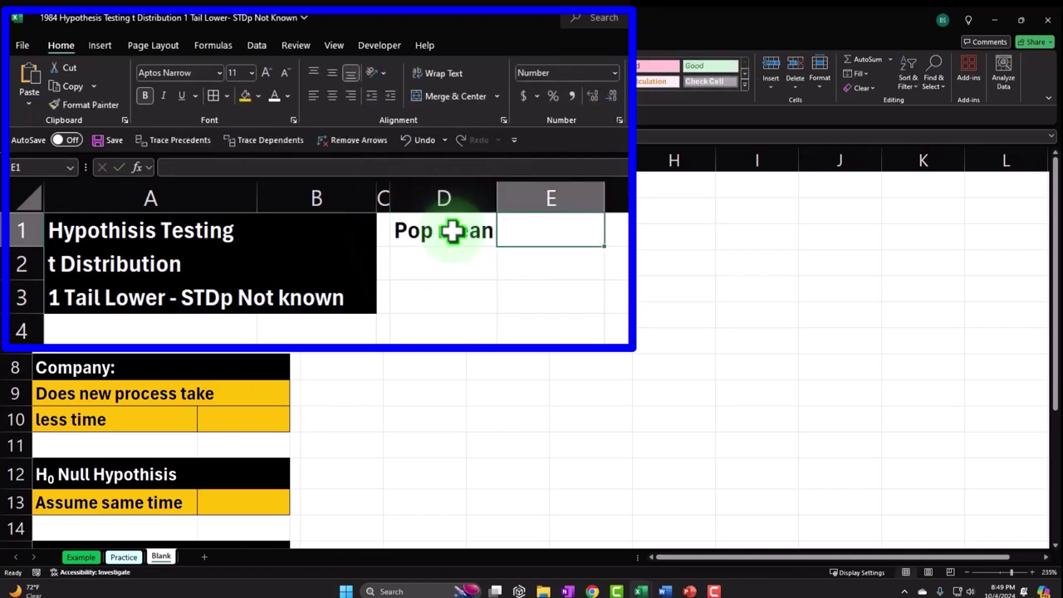
{"action": "type", "text": "15.5"}
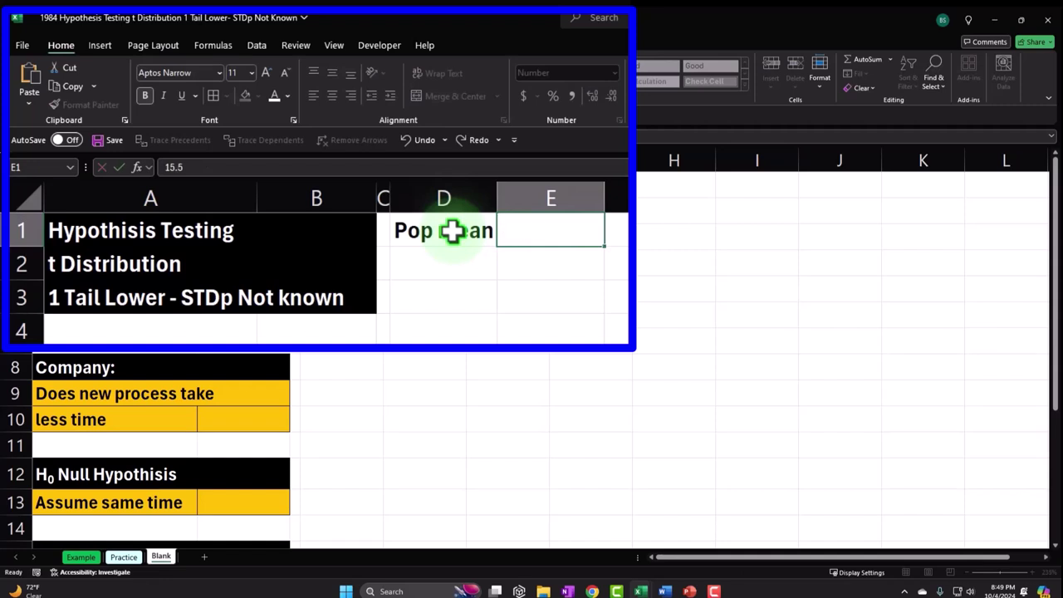
{"action": "key", "text": "Return"}
{"action": "key", "text": "Up"}
{"action": "key", "text": "Right"}
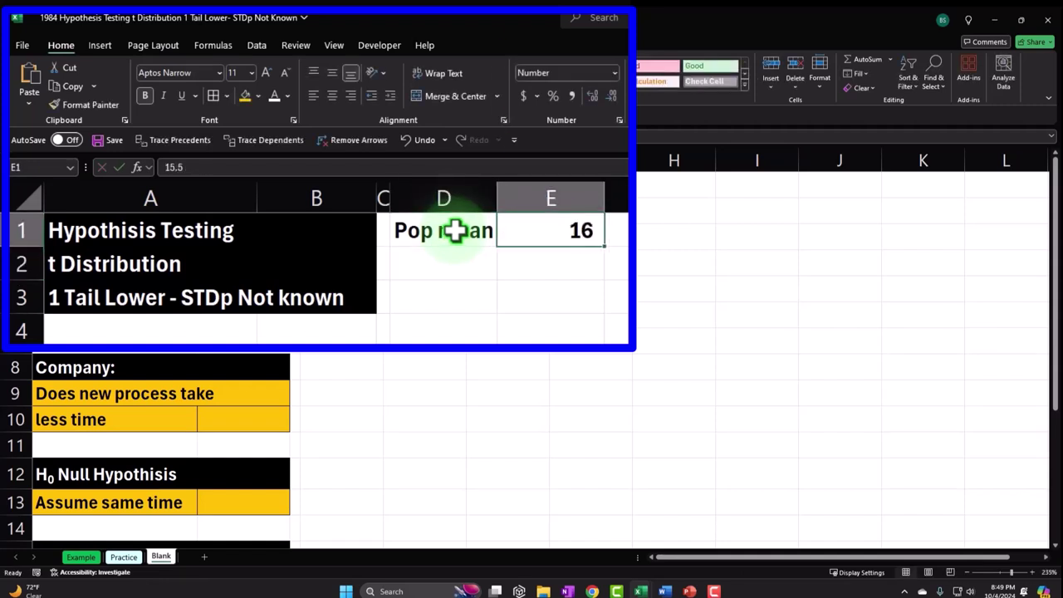
{"action": "left_click", "coordinate": [593, 95]}
{"action": "left_click", "coordinate": [593, 95]}
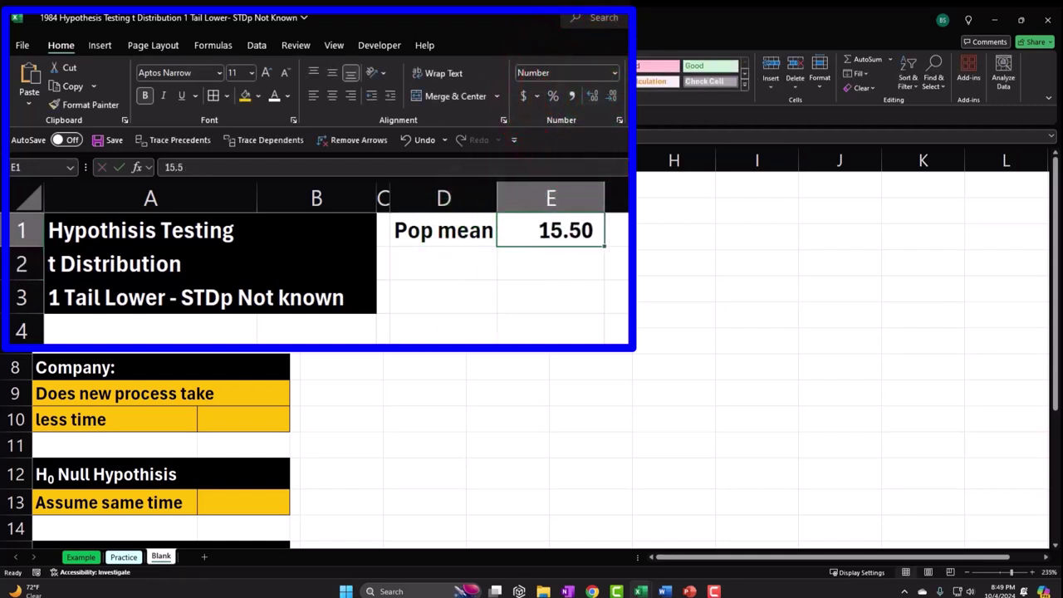
Enter 'STDp' in D2 and 4.5 in E2, shown to two decimals as 4.50.
{"action": "left_click", "coordinate": [420, 264]}
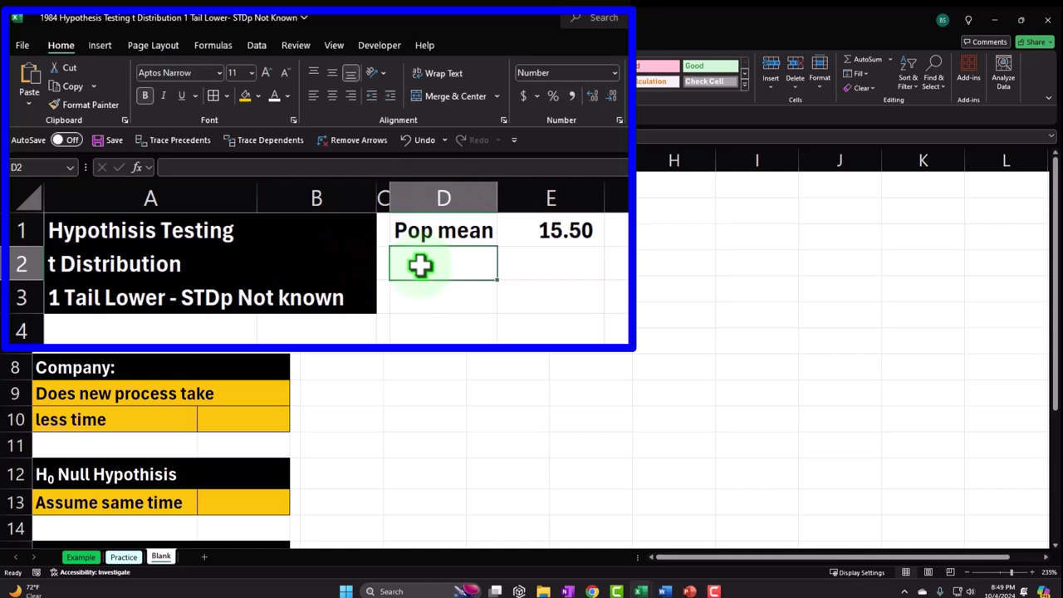
{"action": "type", "text": "S"}
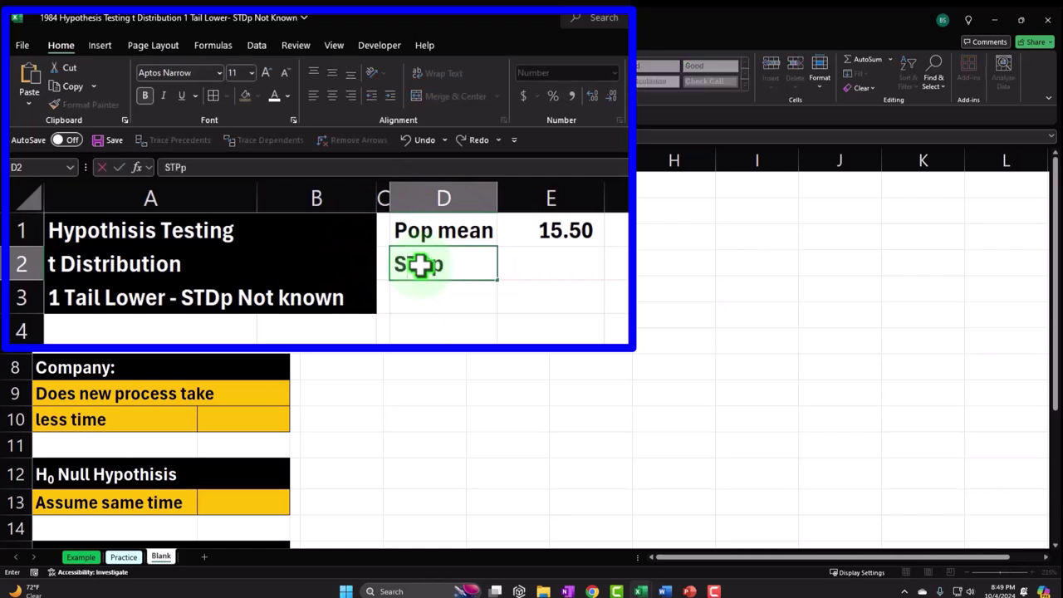
{"action": "type", "text": "TDp"}
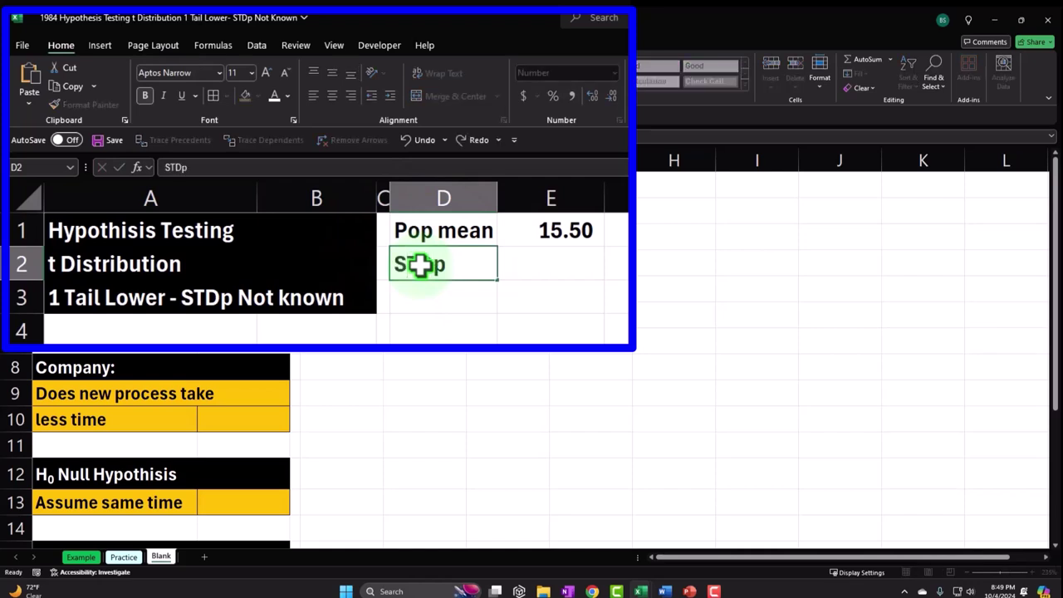
{"action": "key", "text": "Tab"}
{"action": "type", "text": "4.5"}
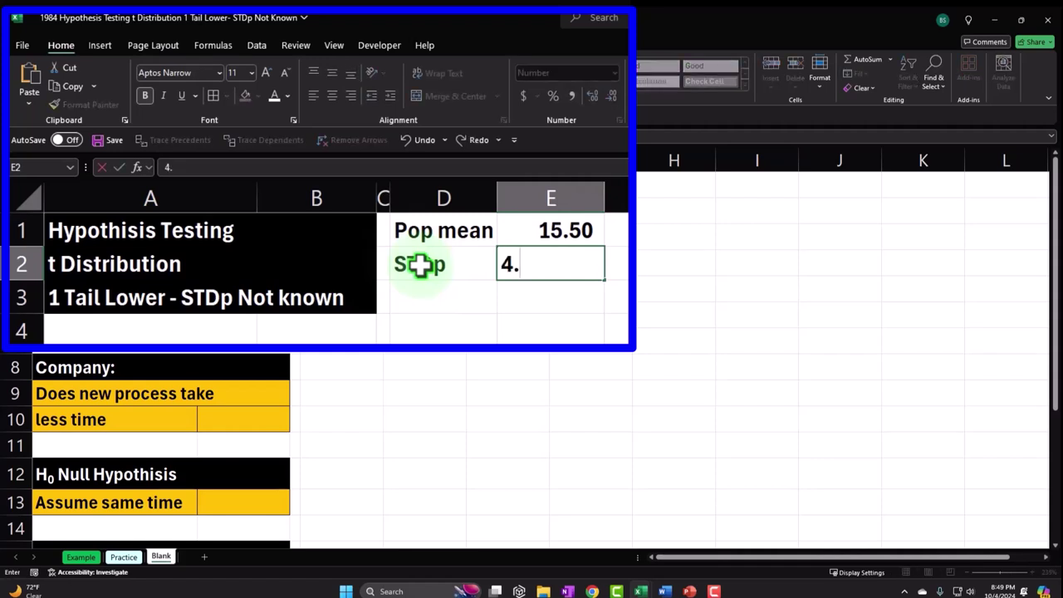
{"action": "key", "text": "Return"}
{"action": "key", "text": "Up"}
{"action": "key", "text": "Right"}
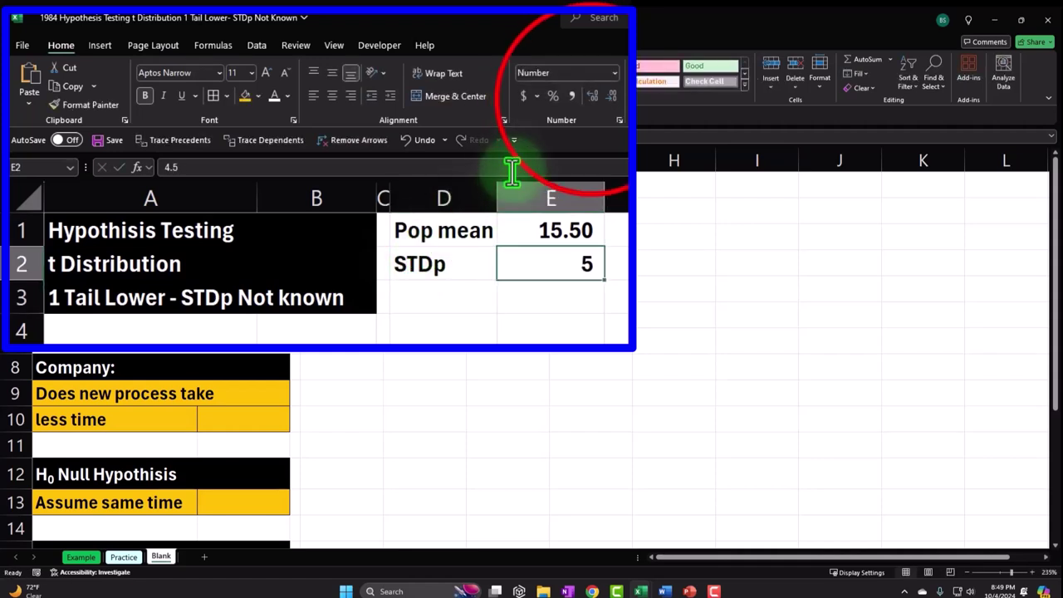
{"action": "left_click", "coordinate": [592, 97]}
{"action": "left_click", "coordinate": [592, 97]}
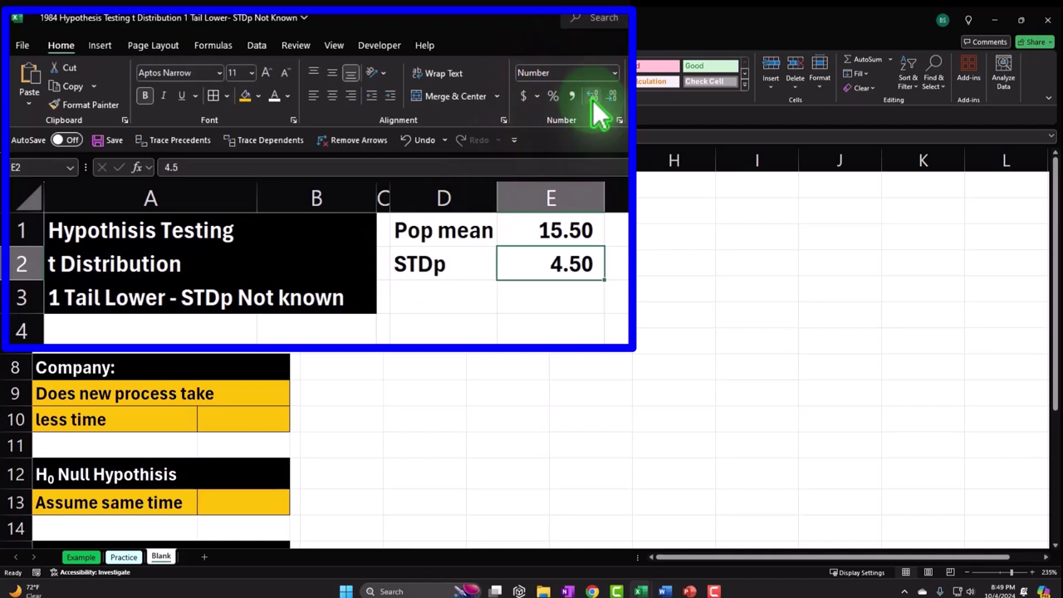
{"action": "left_click_drag", "start_coordinate": [585, 231], "coordinate": [584, 245]}
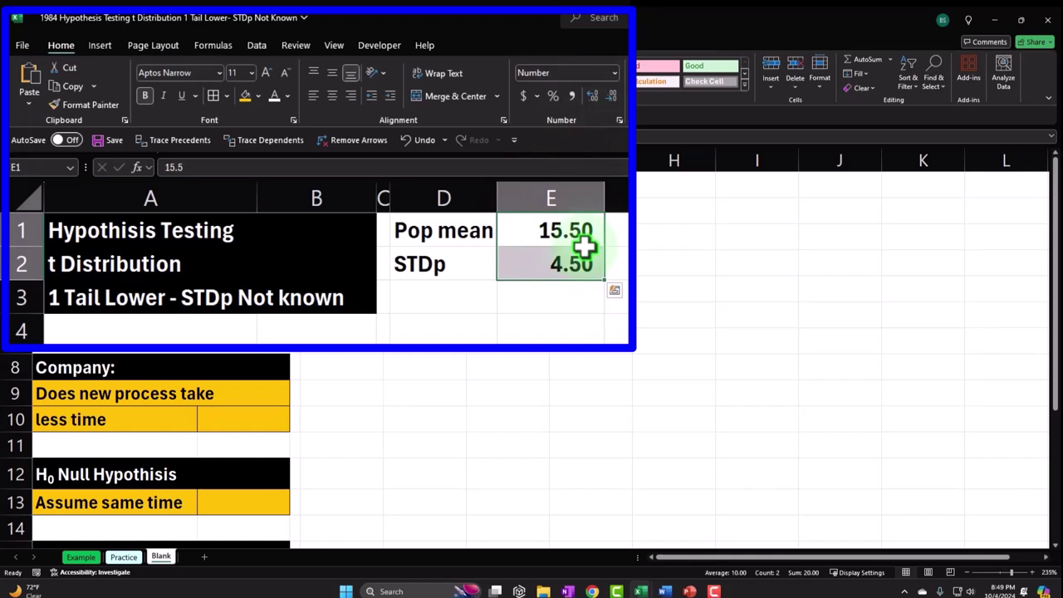
{"action": "left_click", "coordinate": [547, 232]}
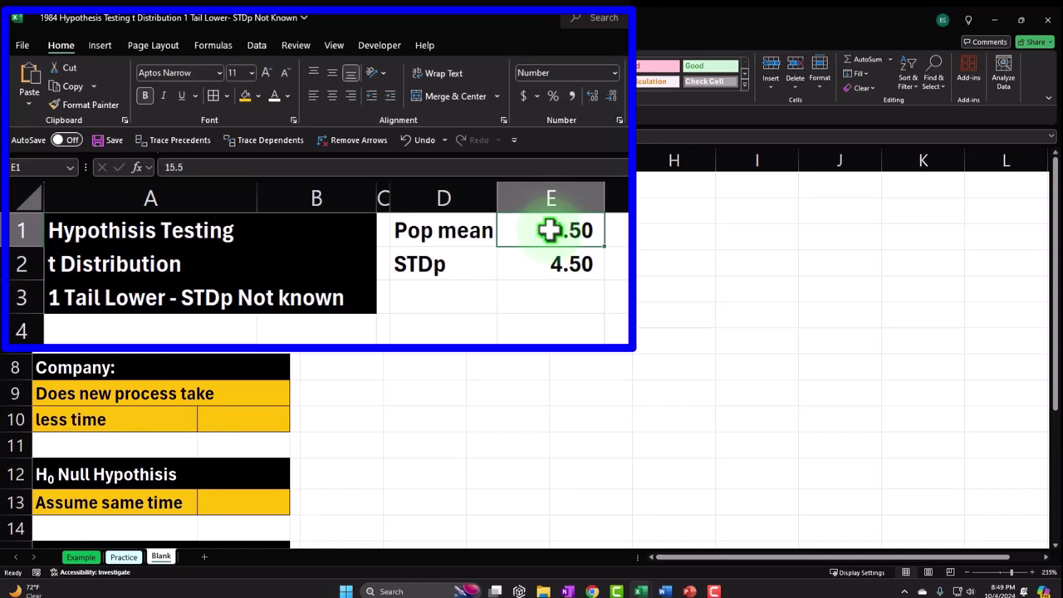
Copy column C's narrow spacer width onto column F with Format Painter.
{"action": "left_click", "coordinate": [383, 197]}
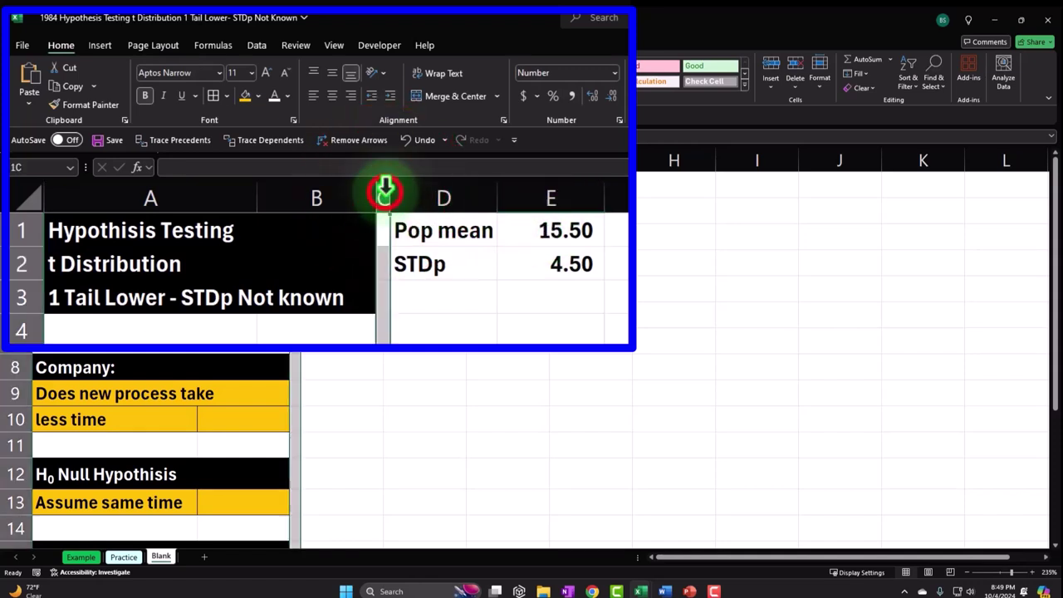
{"action": "left_click", "coordinate": [63, 87]}
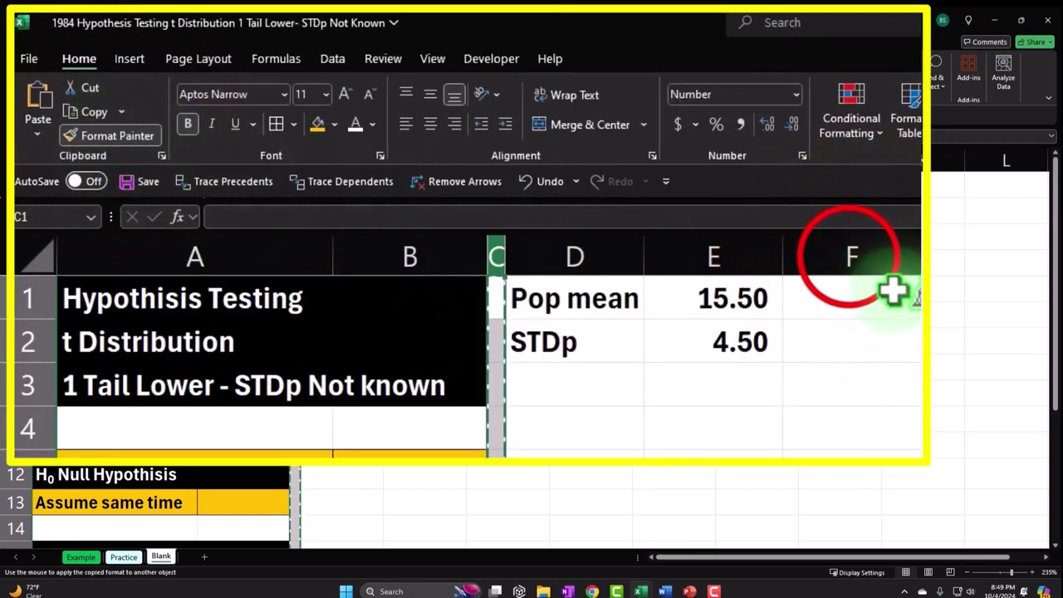
{"action": "left_click", "coordinate": [507, 160]}
Add a centred 'Pop' header in G1, white text on a black fill.
{"action": "left_click", "coordinate": [871, 305]}
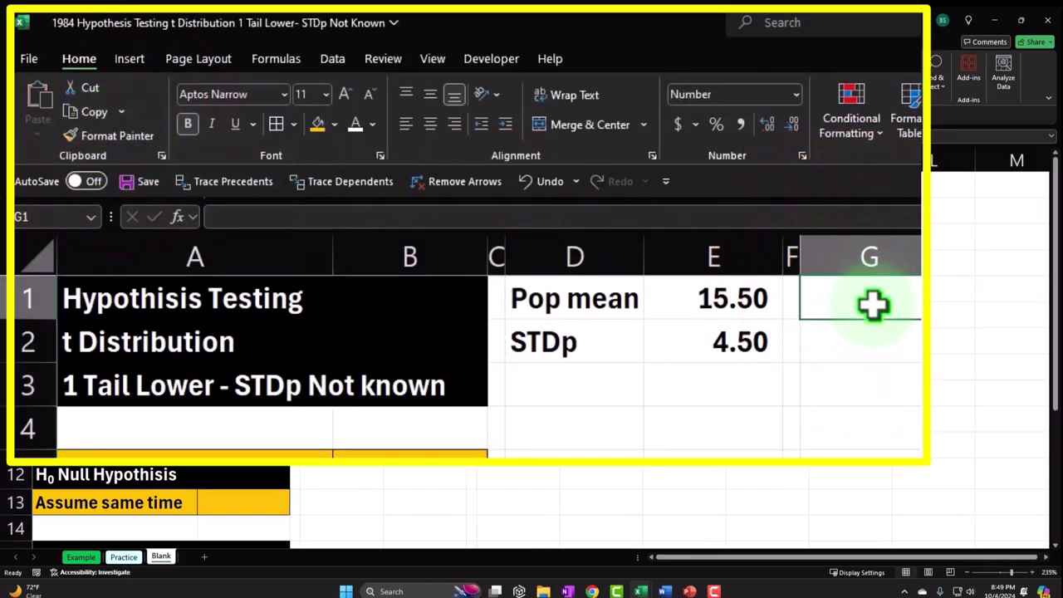
{"action": "type", "text": "Pop"}
{"action": "key", "text": "Return"}
{"action": "left_click", "coordinate": [874, 304]}
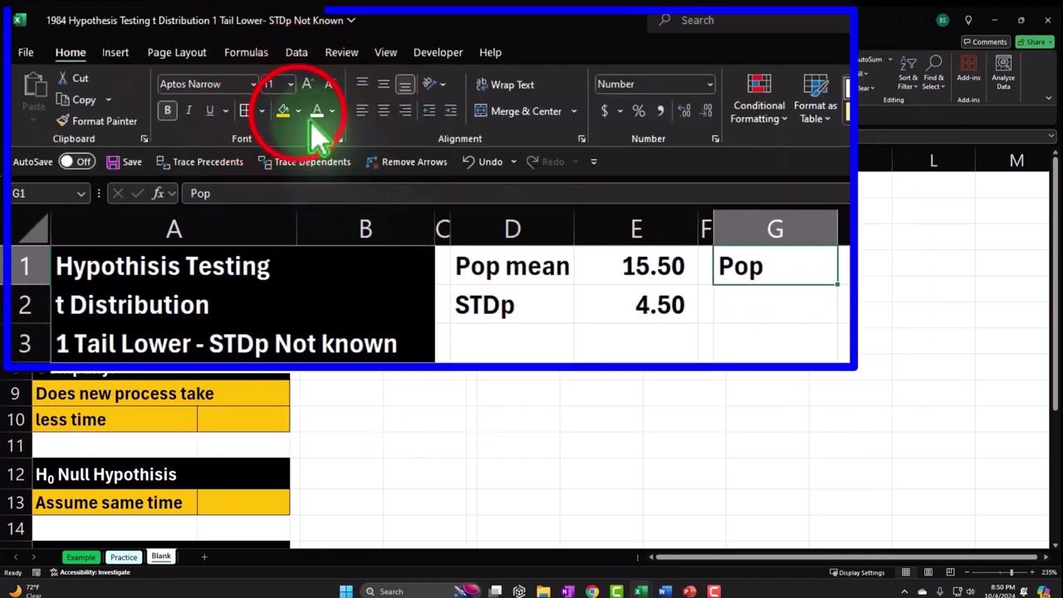
{"action": "left_click", "coordinate": [297, 110]}
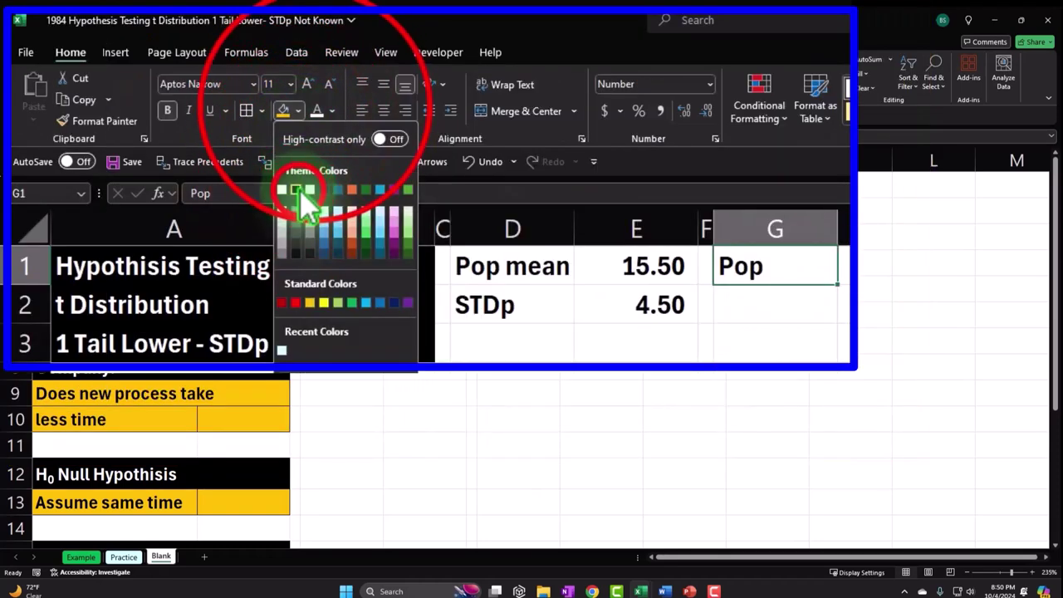
{"action": "left_click", "coordinate": [314, 190]}
{"action": "left_click", "coordinate": [317, 110]}
{"action": "left_click", "coordinate": [383, 111]}
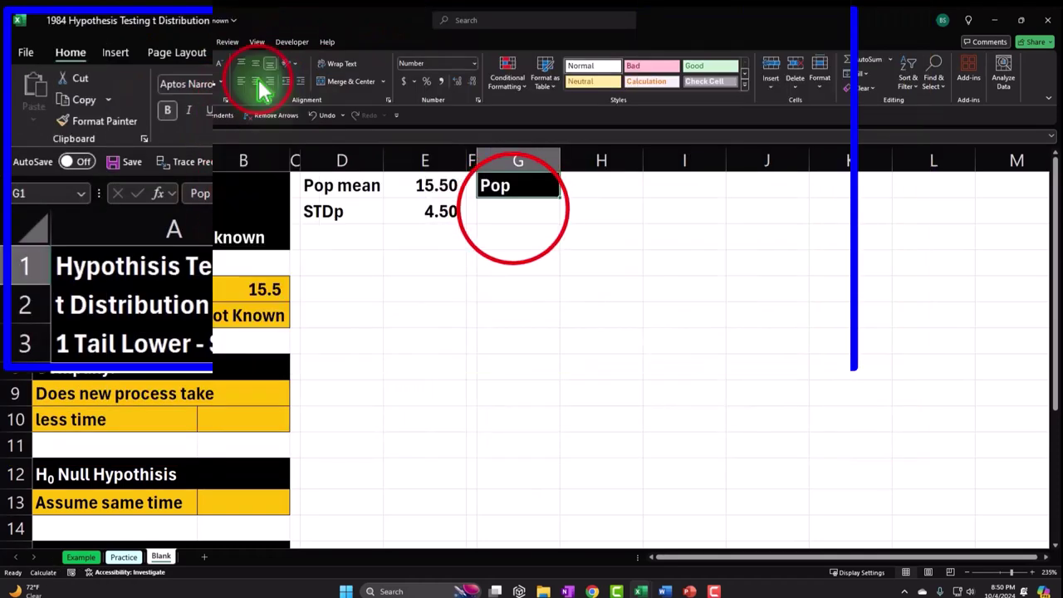
{"action": "left_click", "coordinate": [513, 210]}
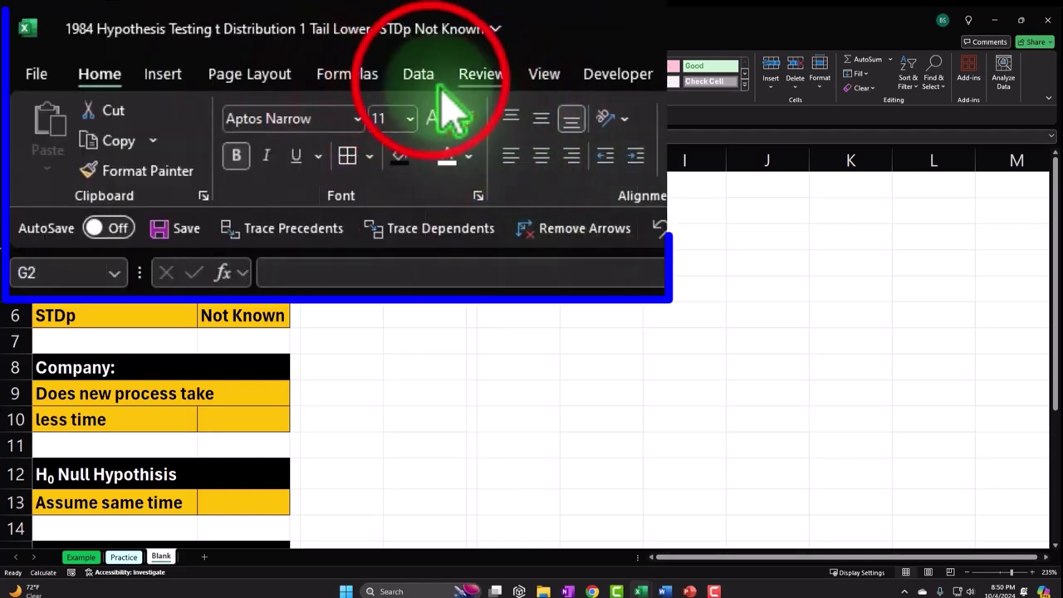
{"action": "left_click", "coordinate": [199, 44]}
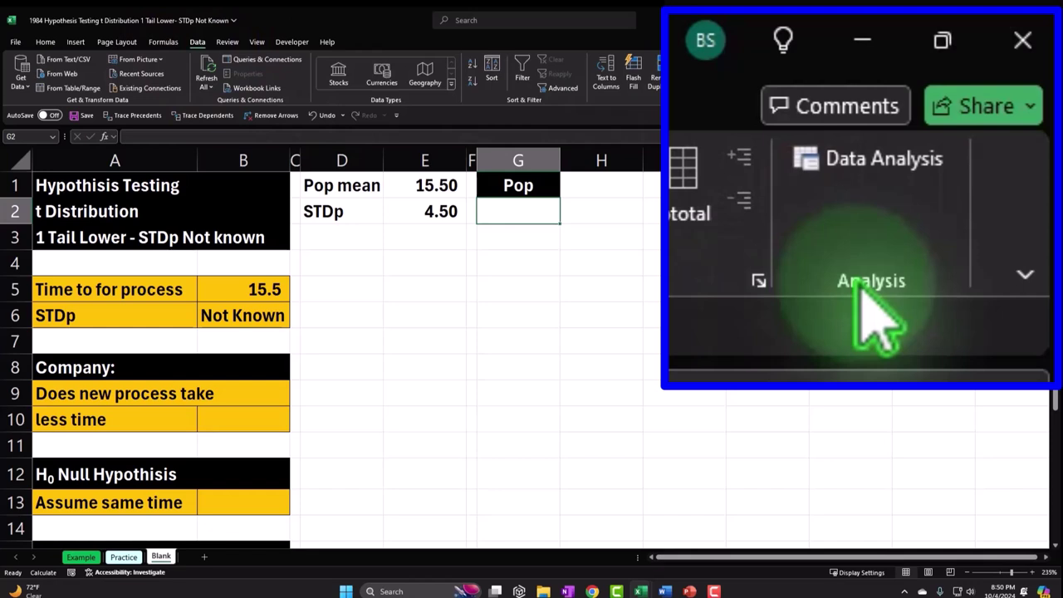
Choose Random Number Generation from the Data Analysis tools.
{"action": "left_click", "coordinate": [859, 162]}
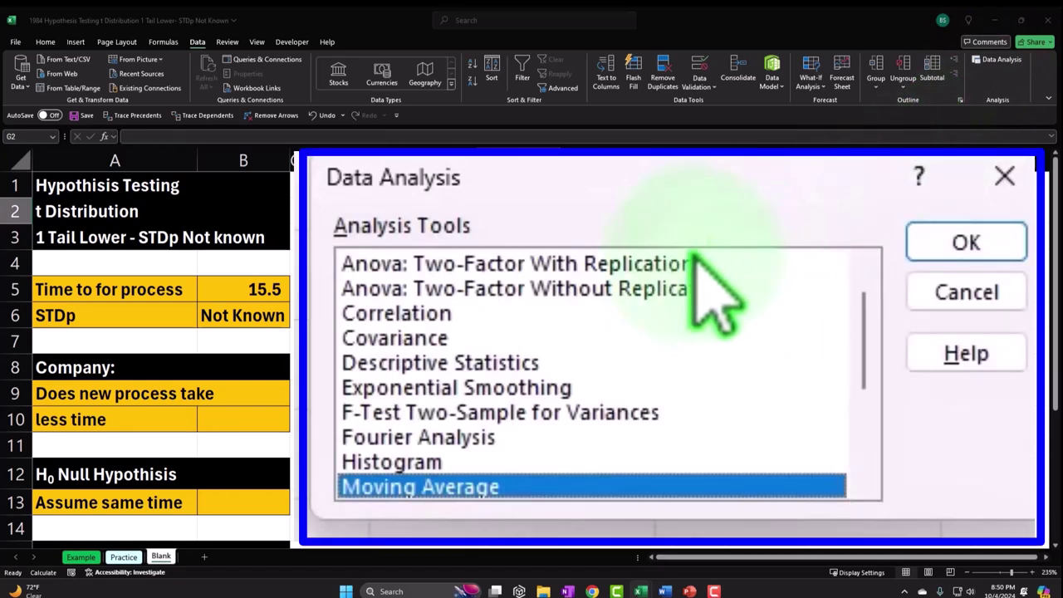
{"action": "scroll", "coordinate": [687, 365], "scroll_direction": "up", "scroll_amount": 1}
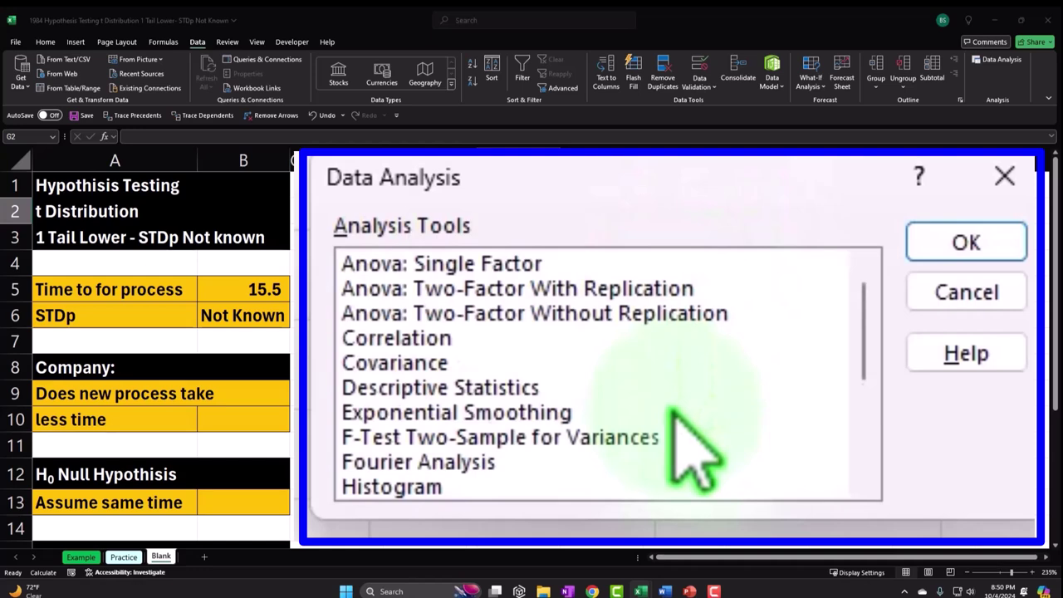
{"action": "scroll", "coordinate": [674, 423], "scroll_direction": "down", "scroll_amount": 1}
{"action": "left_click", "coordinate": [674, 436]}
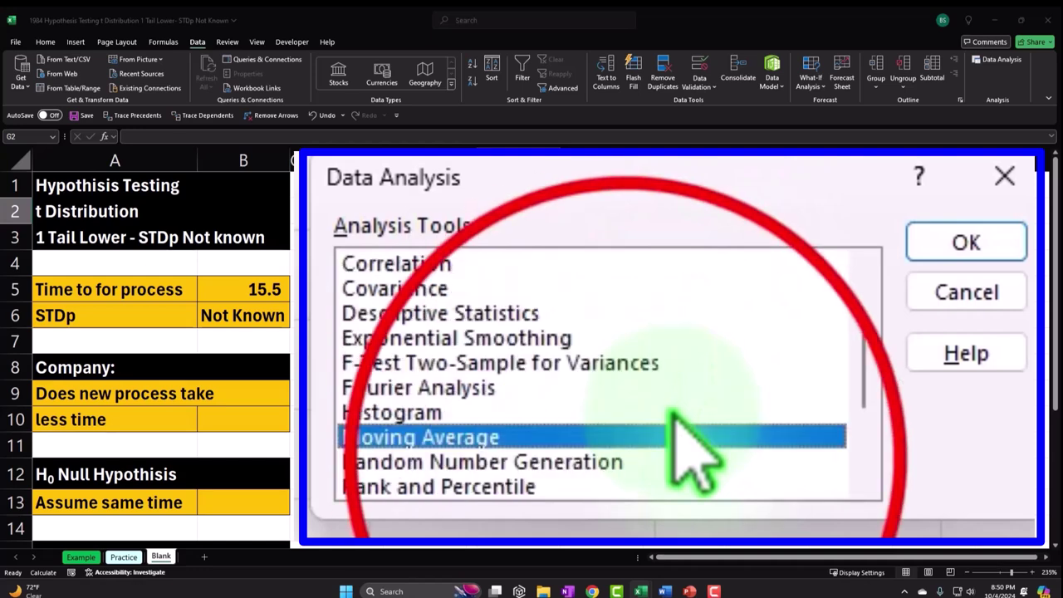
{"action": "left_click", "coordinate": [627, 462]}
{"action": "left_click", "coordinate": [954, 242]}
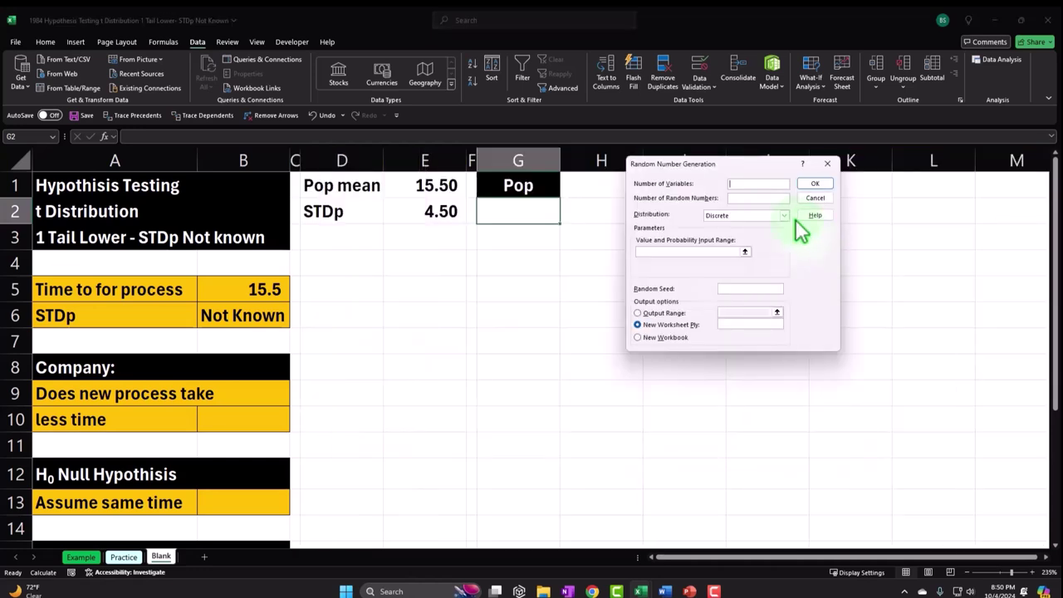
Generate 500 Normal random numbers, mean 15.5, standard deviation 4.5, output at $G$2.
{"action": "type", "text": "1"}
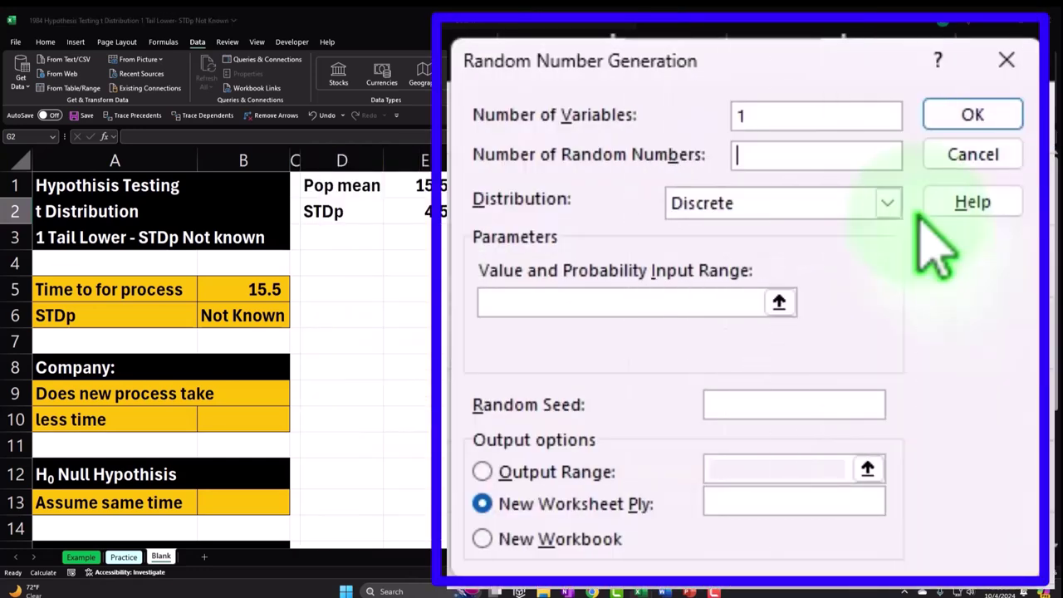
{"action": "type", "text": "500"}
{"action": "key", "text": "Tab"}
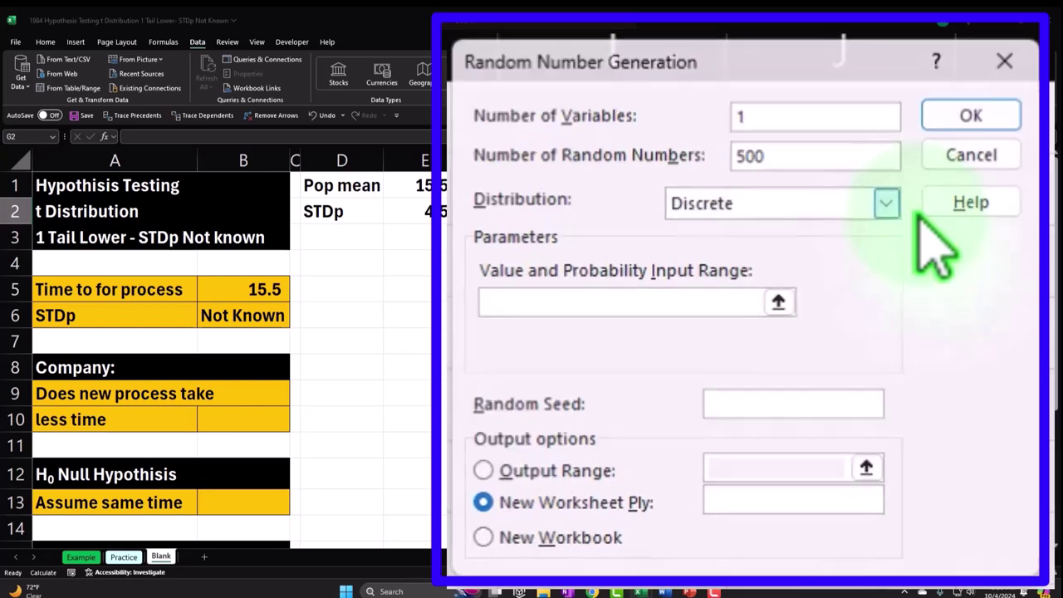
{"action": "key", "text": "n"}
{"action": "key", "text": "Tab"}
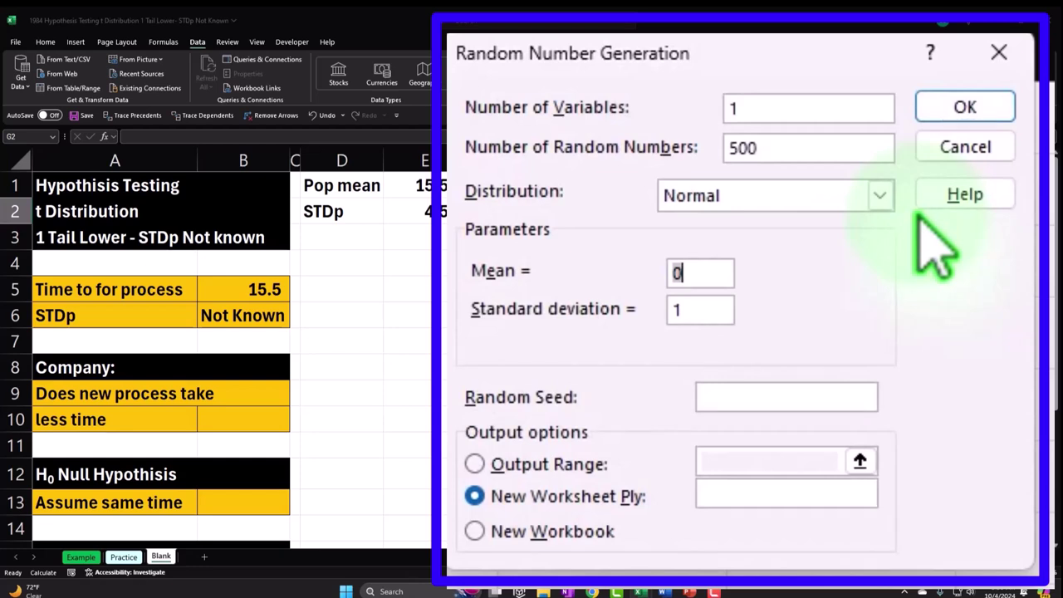
{"action": "type", "text": "15.5"}
{"action": "key", "text": "Tab"}
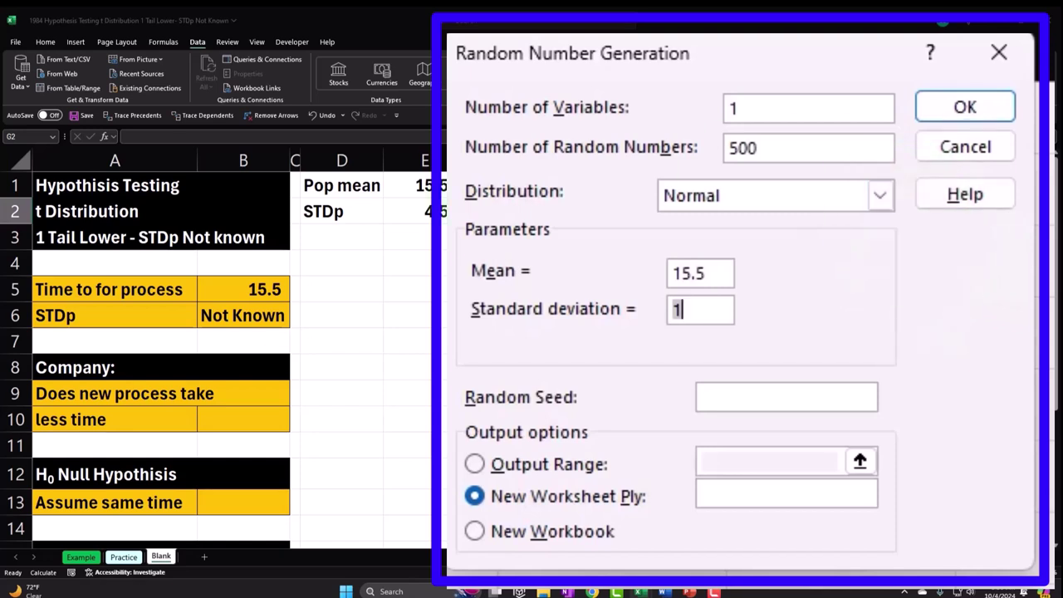
{"action": "type", "text": "4.5"}
{"action": "left_click", "coordinate": [474, 464]}
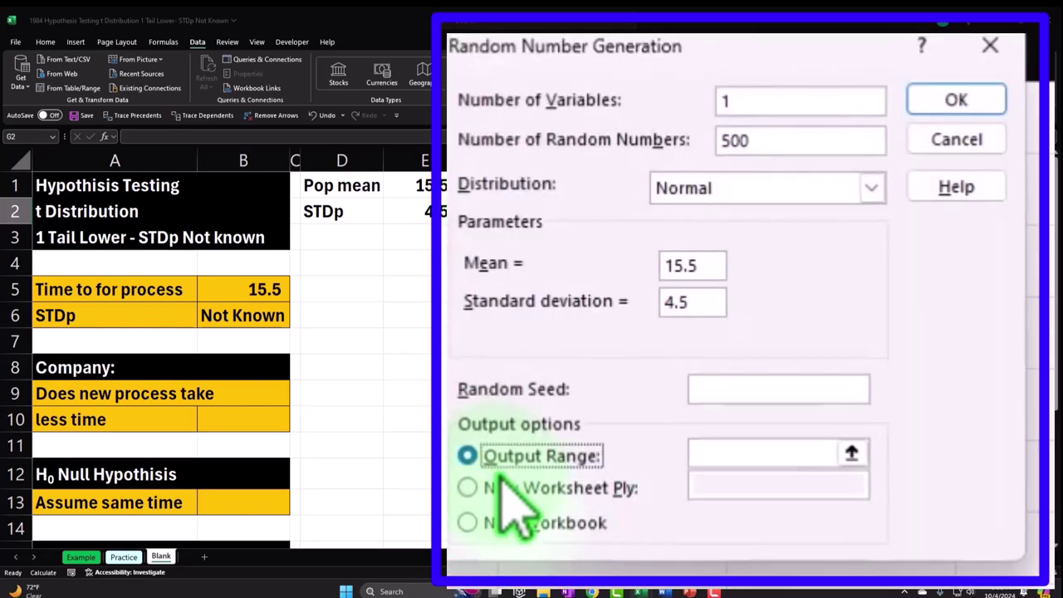
{"action": "left_click", "coordinate": [735, 454]}
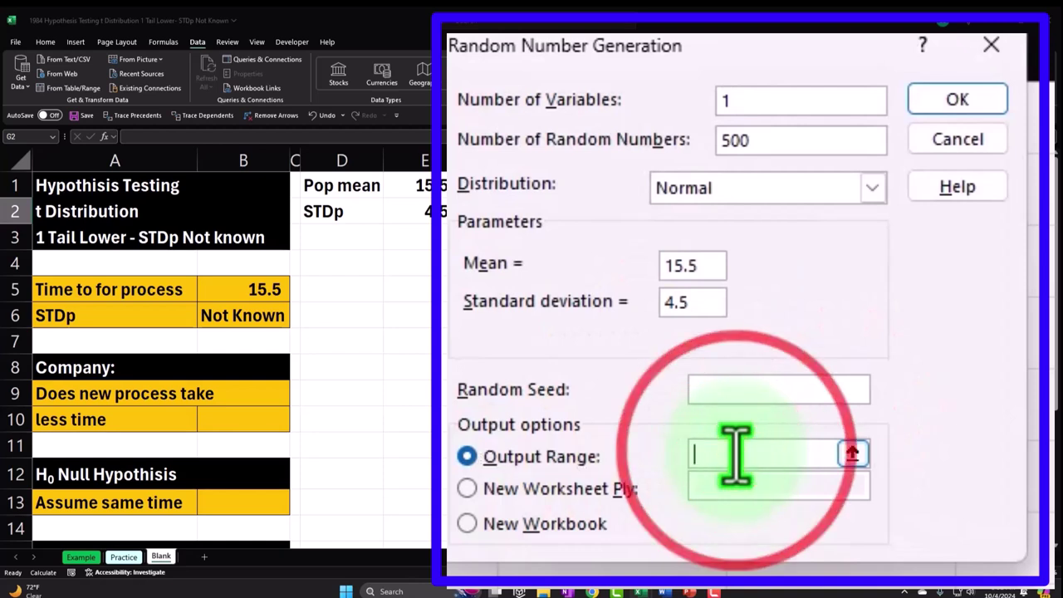
{"action": "type", "text": "$G$2"}
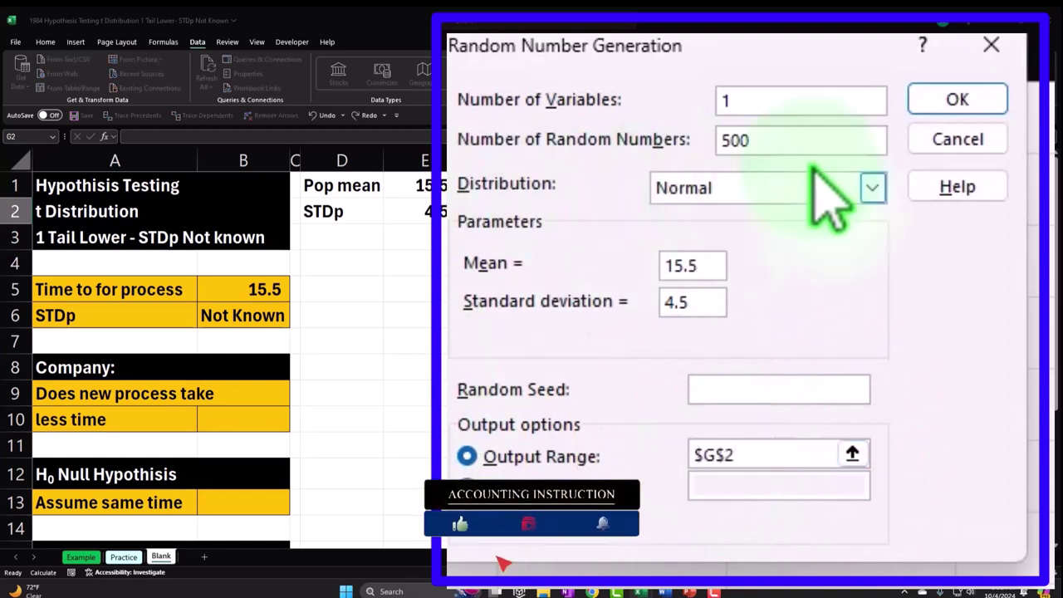
{"action": "left_click", "coordinate": [946, 101]}
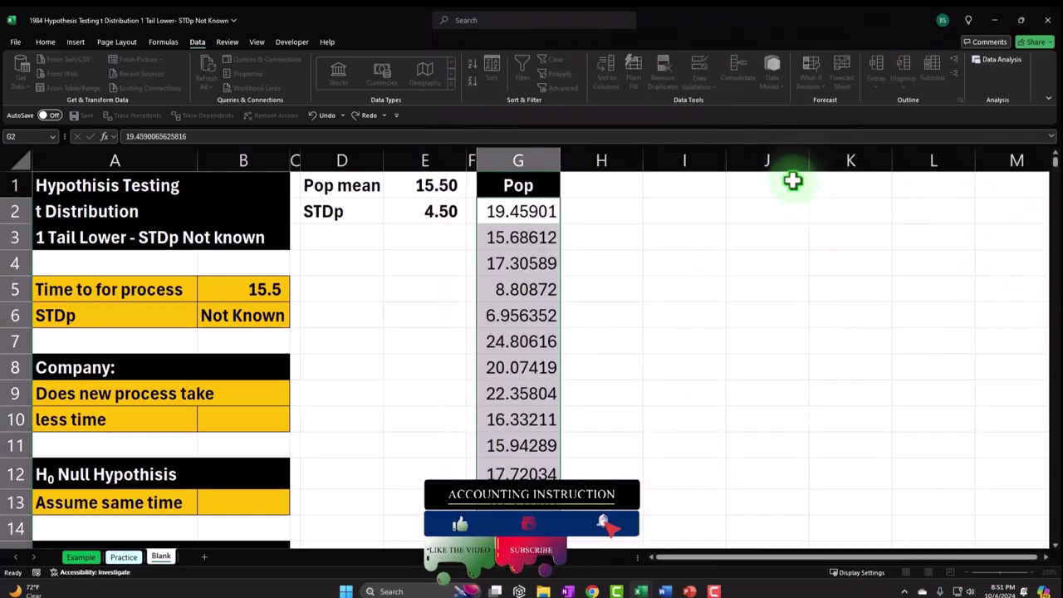
Format column G as Currency, 2 decimals, no symbol, negatives red in parentheses.
{"action": "right_click", "coordinate": [508, 237]}
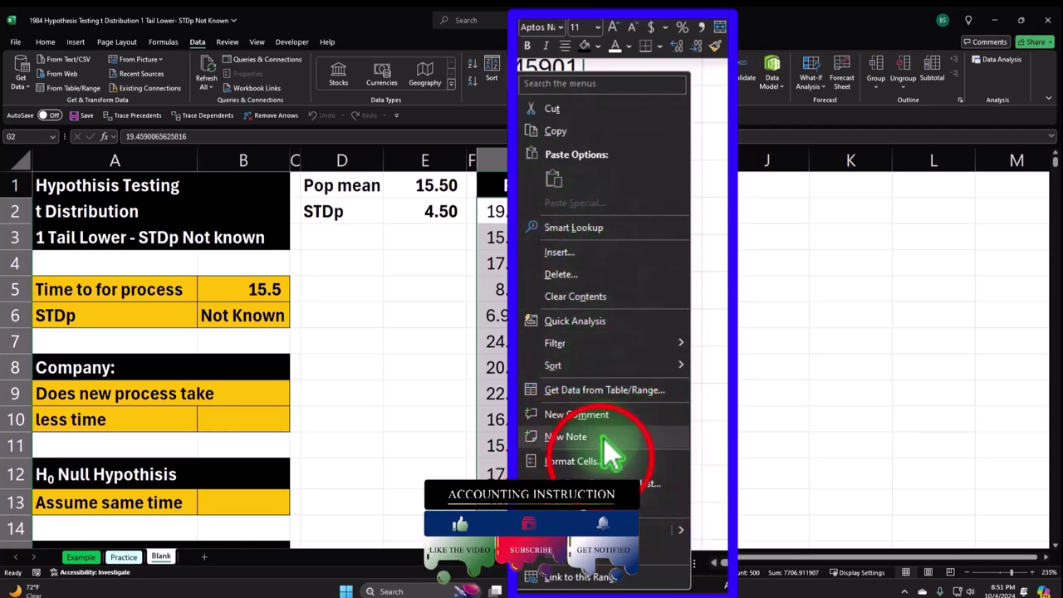
{"action": "left_click", "coordinate": [598, 459]}
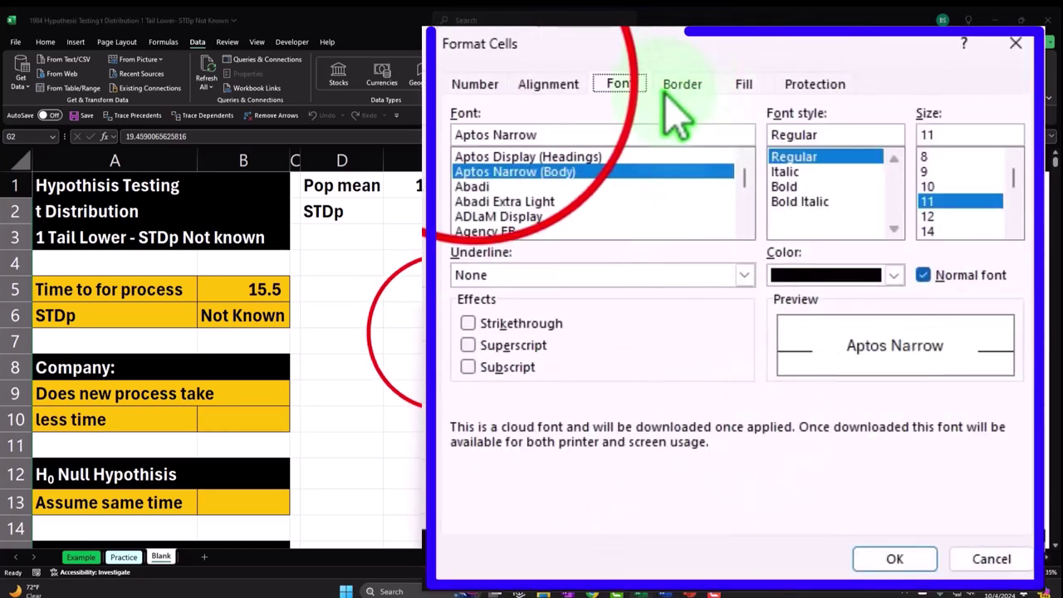
{"action": "left_click", "coordinate": [474, 85]}
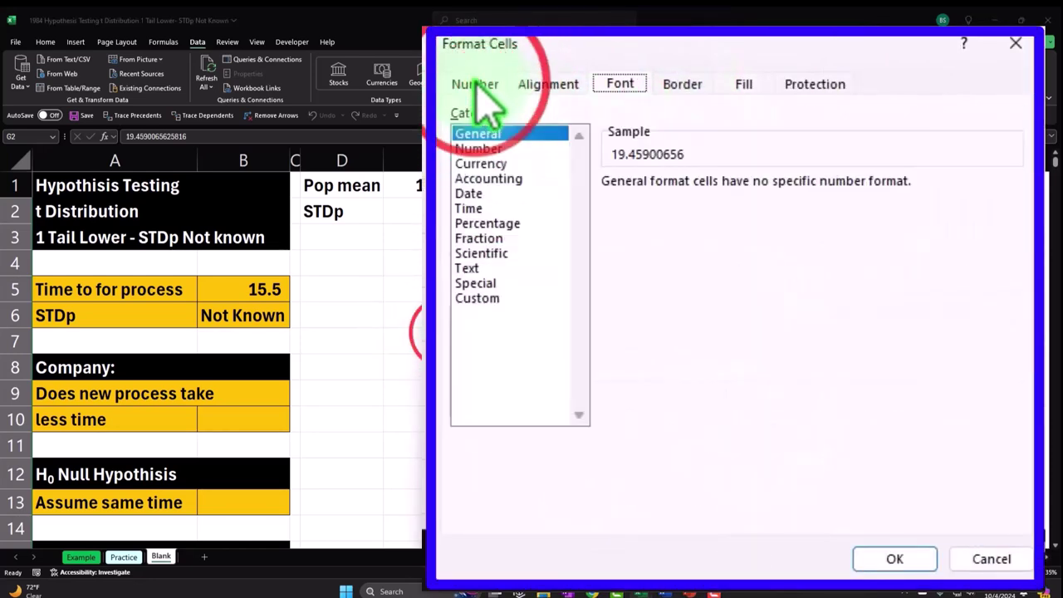
{"action": "left_click", "coordinate": [498, 164]}
{"action": "left_click", "coordinate": [619, 301]}
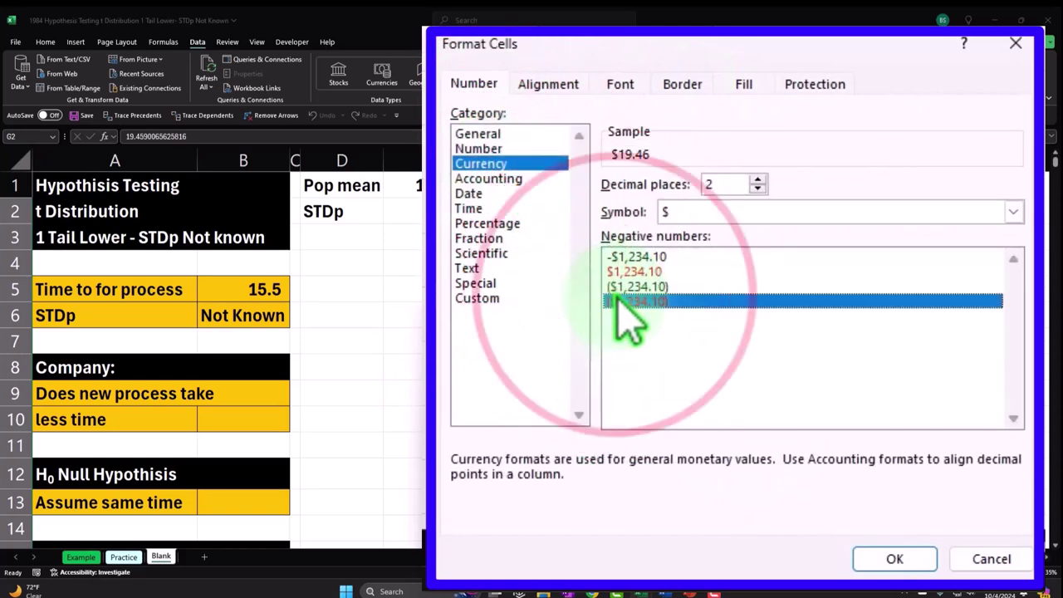
{"action": "left_click", "coordinate": [701, 213]}
{"action": "left_click", "coordinate": [707, 233]}
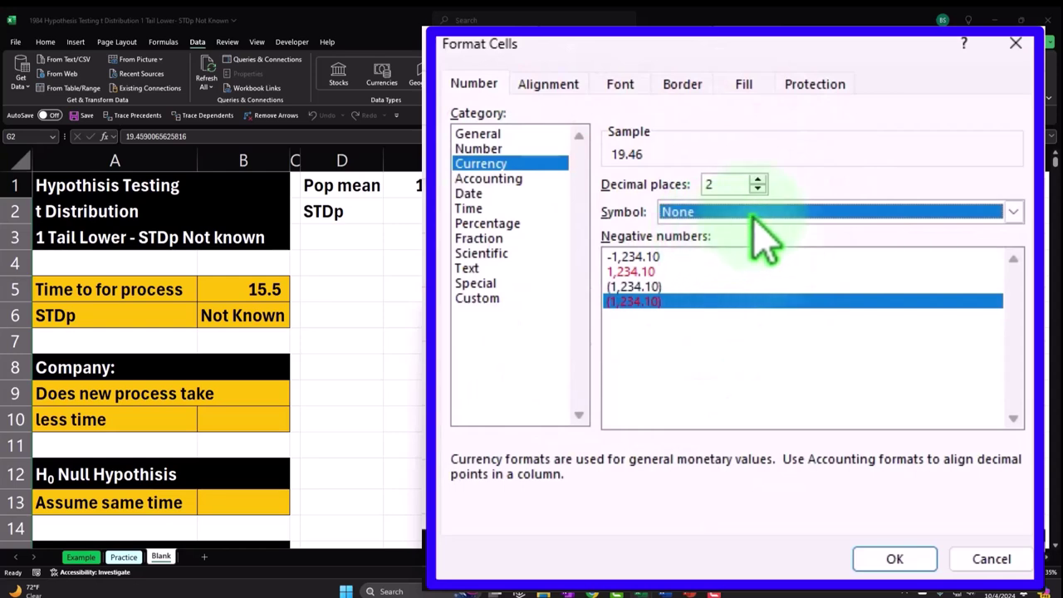
{"action": "left_click", "coordinate": [892, 558]}
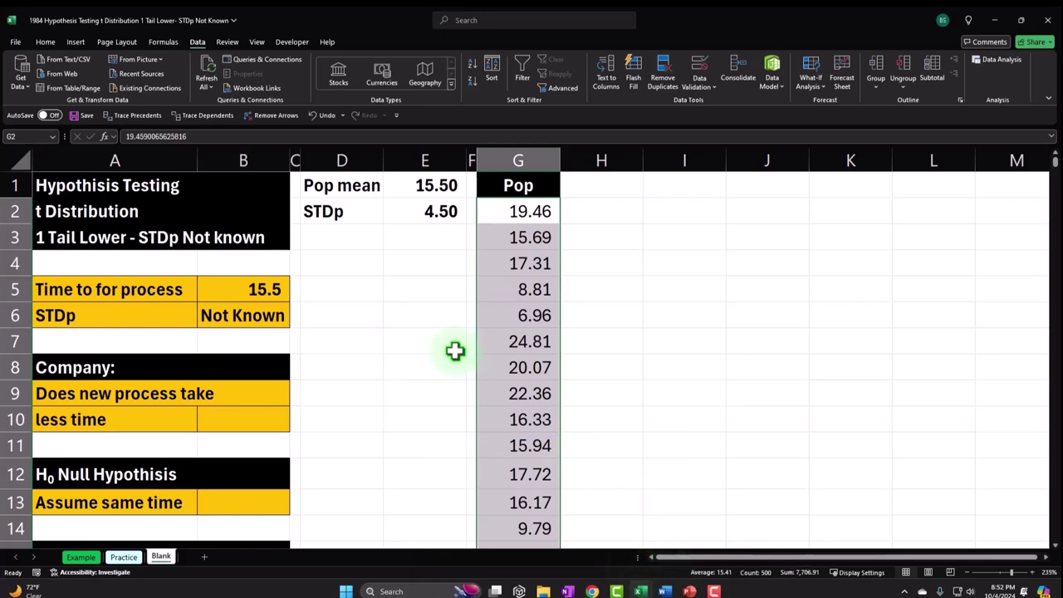
Make the Pop values in column G bold and bordered, with red fill and white text.
{"action": "left_click", "coordinate": [88, 66]}
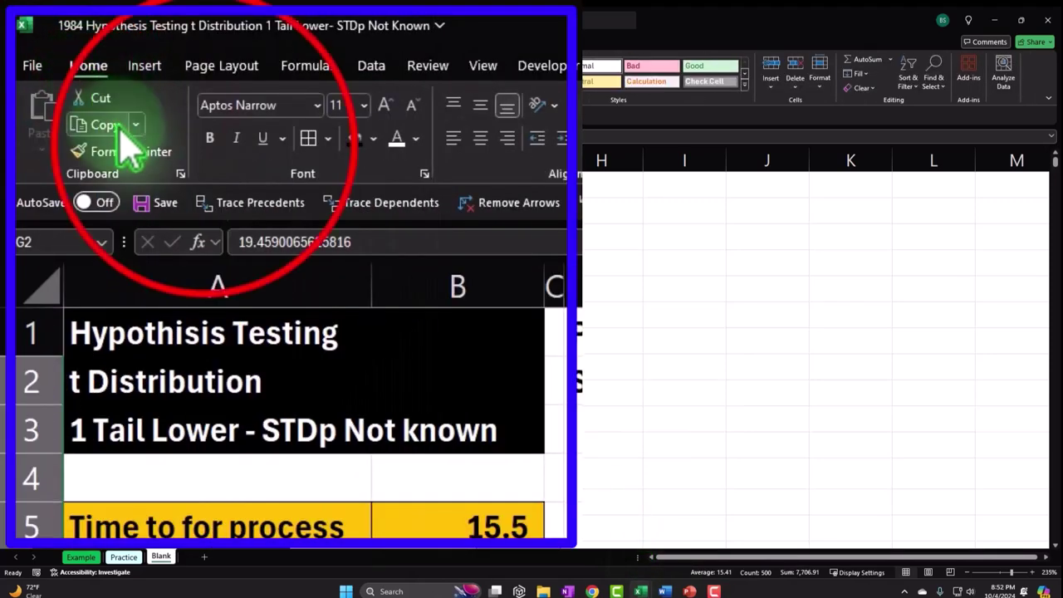
{"action": "left_click", "coordinate": [209, 143]}
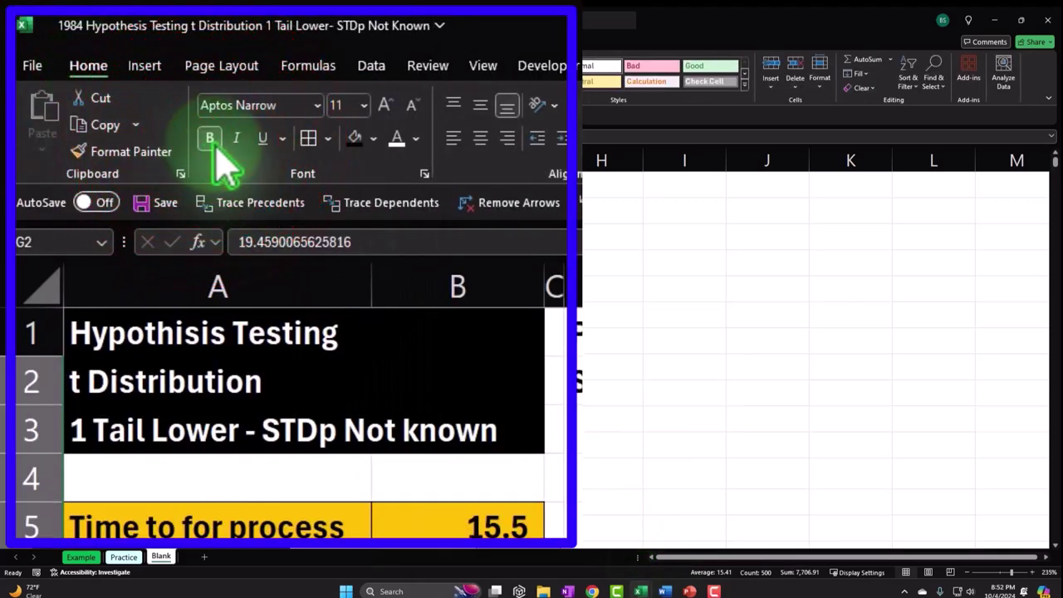
{"action": "left_click", "coordinate": [307, 141]}
{"action": "left_click", "coordinate": [373, 139]}
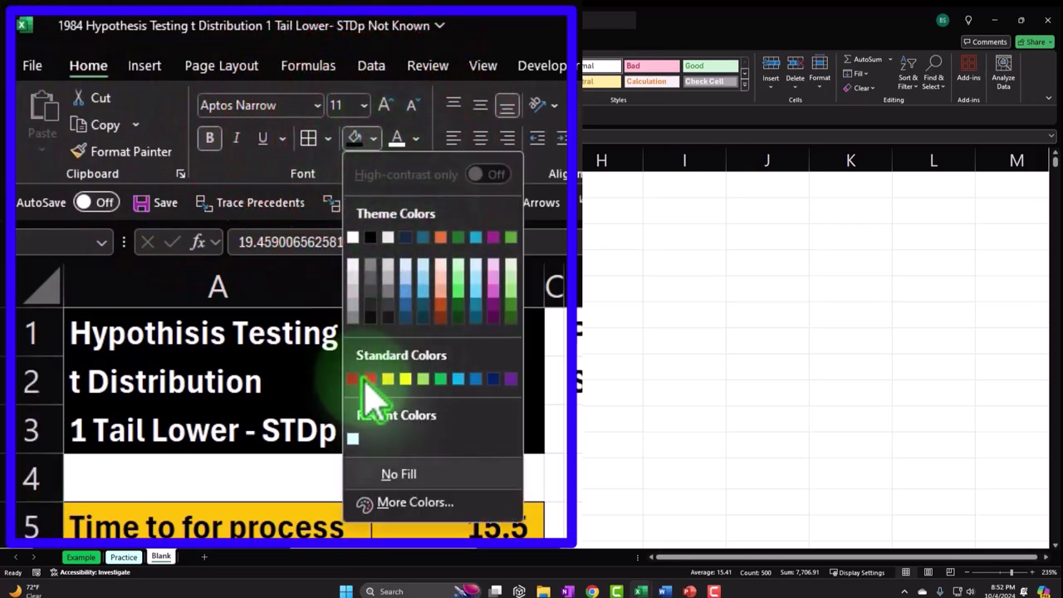
{"action": "left_click", "coordinate": [370, 379]}
{"action": "left_click", "coordinate": [369, 379]}
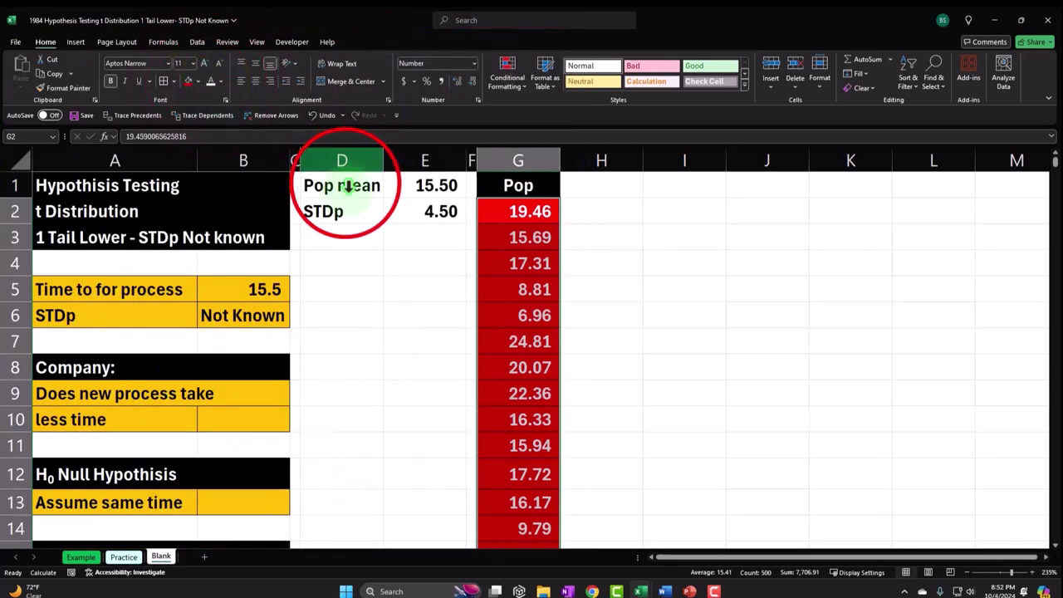
Give the Pop mean and STDp cells D1:E2 red fill, white text and borders.
{"action": "left_click_drag", "start_coordinate": [347, 187], "coordinate": [413, 210]}
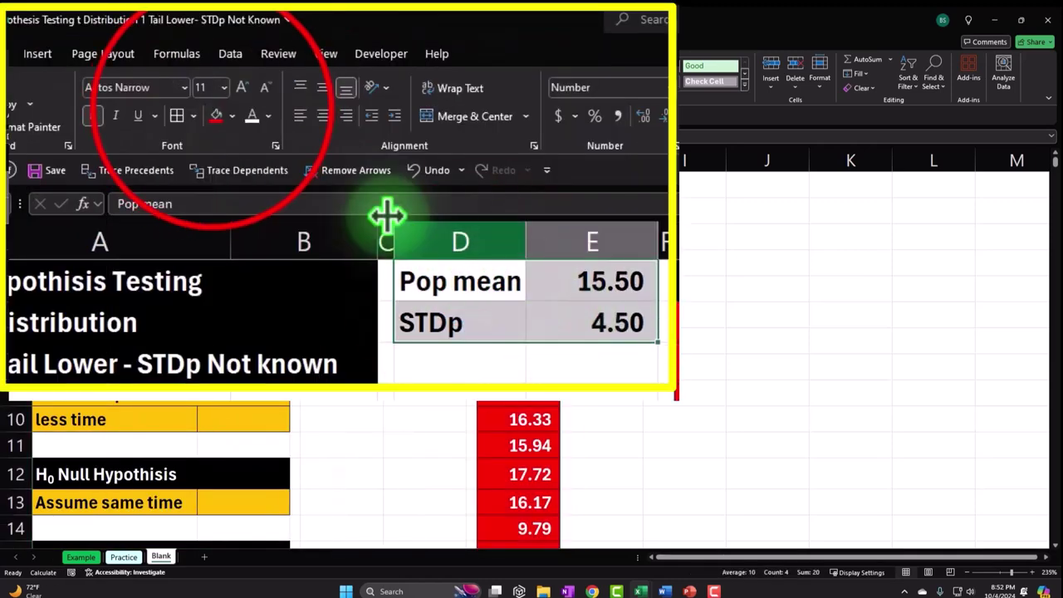
{"action": "left_click", "coordinate": [218, 116]}
{"action": "left_click", "coordinate": [251, 116]}
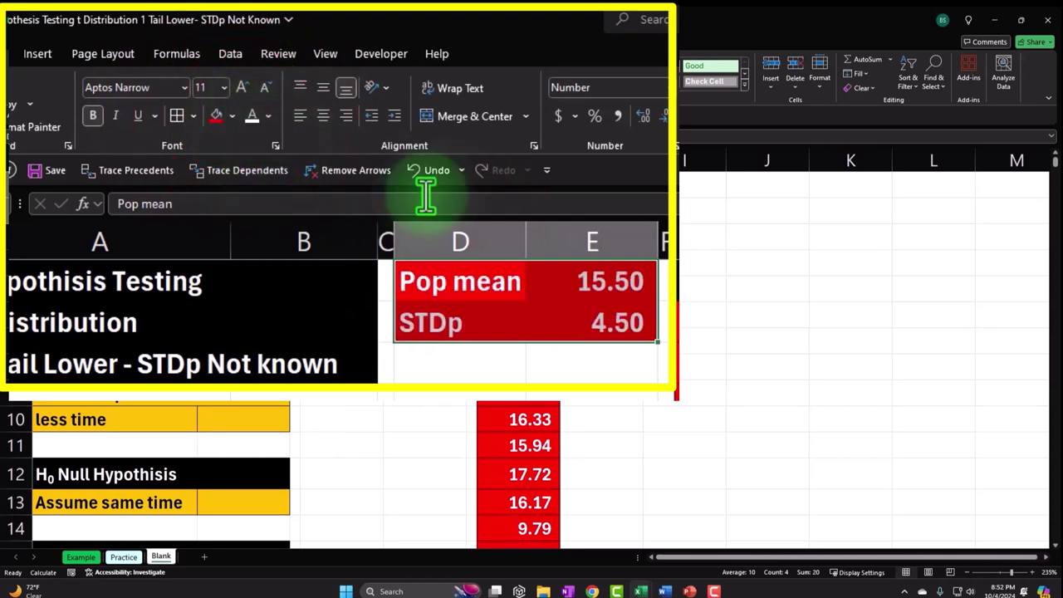
{"action": "left_click", "coordinate": [664, 232]}
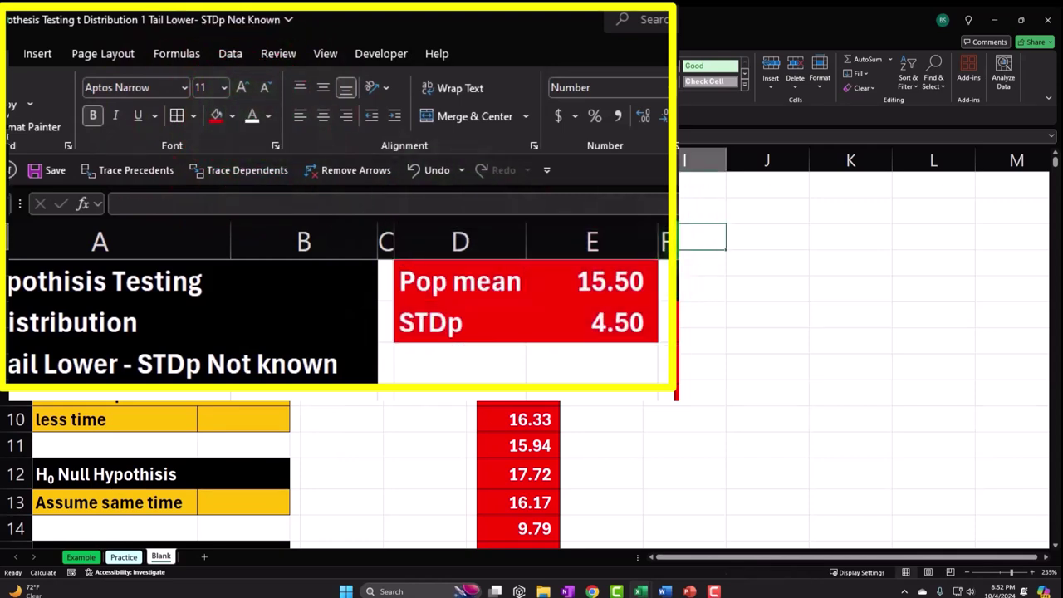
{"action": "left_click_drag", "start_coordinate": [510, 277], "coordinate": [557, 304]}
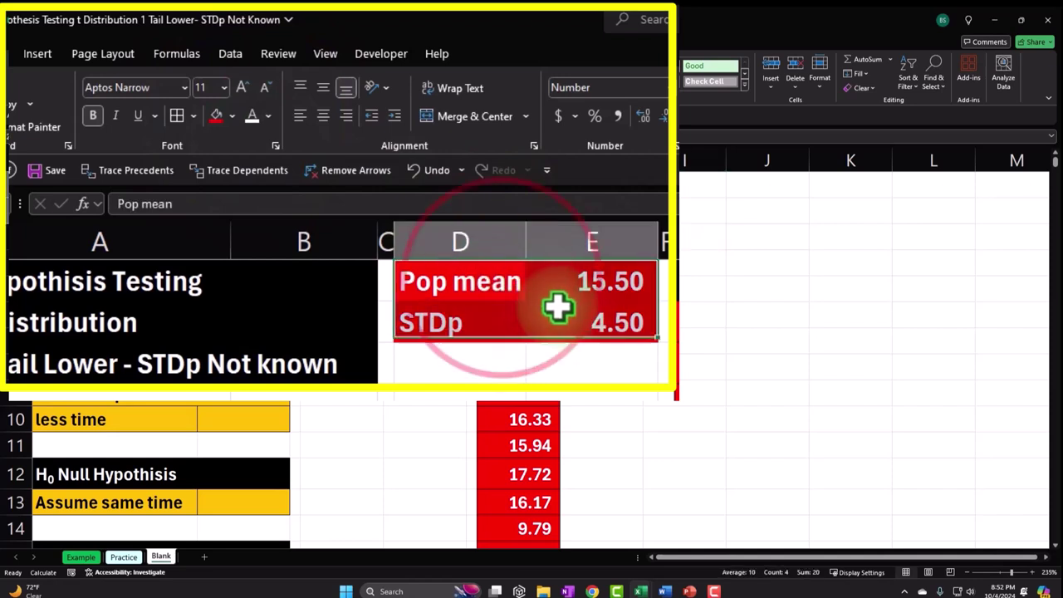
{"action": "left_click", "coordinate": [177, 116]}
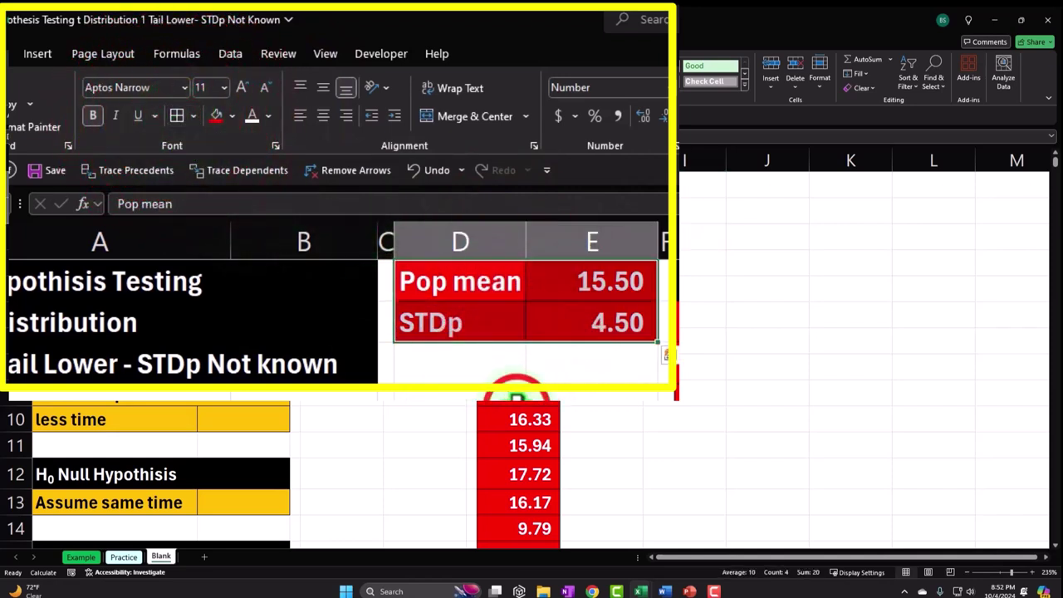
{"action": "left_click", "coordinate": [662, 234]}
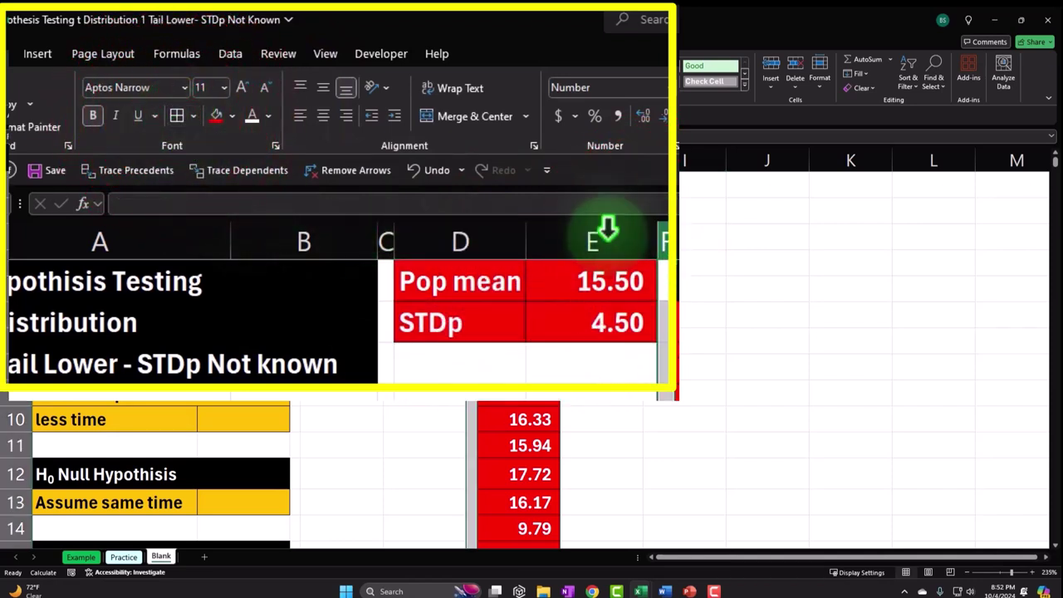
Copy column F's narrow width to column H with Format Painter.
{"action": "left_click", "coordinate": [37, 131]}
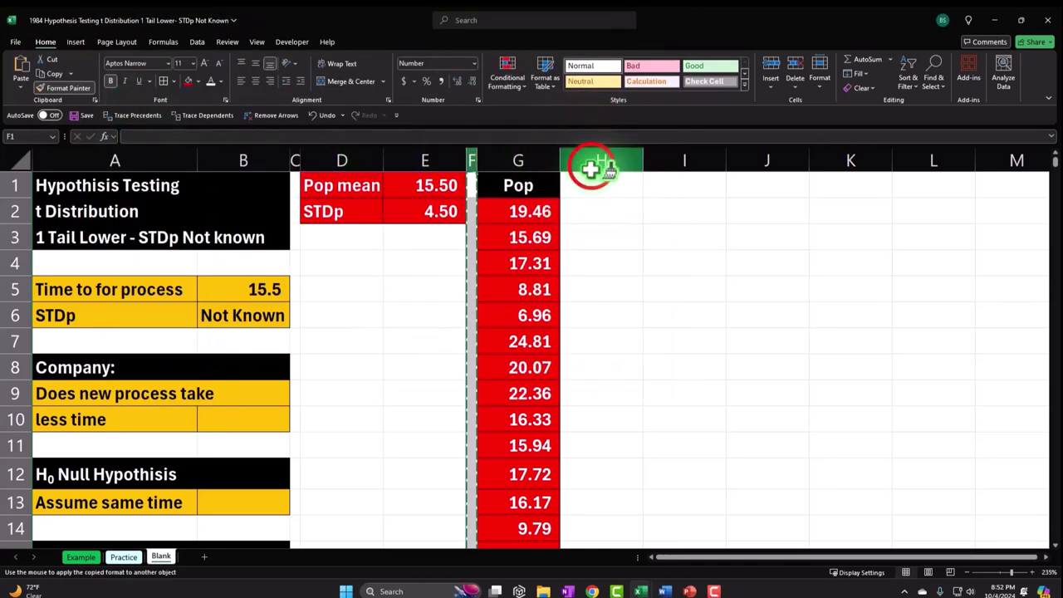
{"action": "left_click", "coordinate": [591, 181]}
{"action": "left_click", "coordinate": [597, 184]}
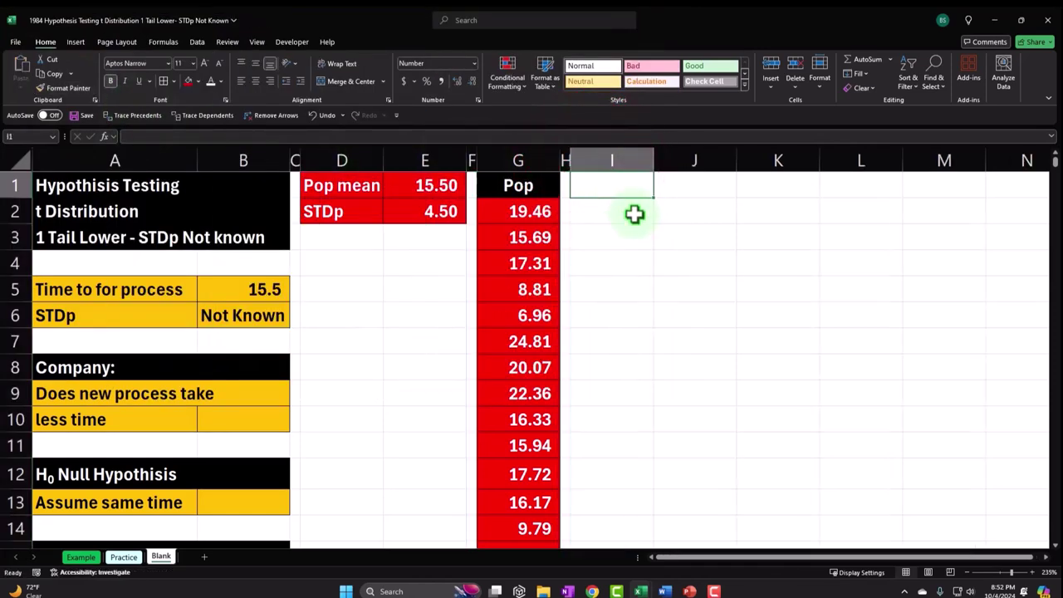
Label I1 as 'N=Pop count' and widen column I to fit it.
{"action": "type", "text": "Pop"}
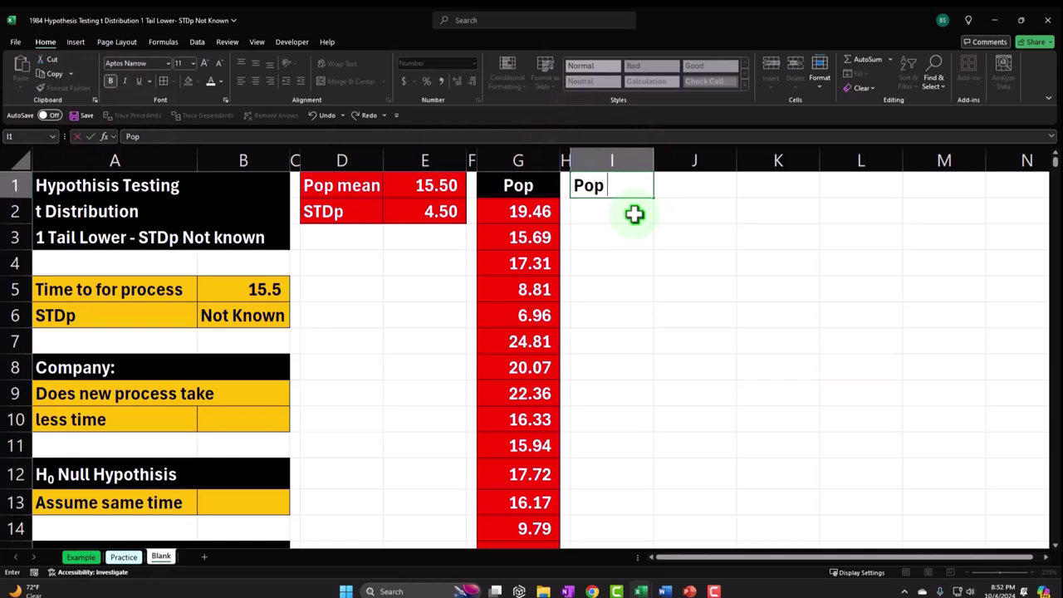
{"action": "type", "text": " count"}
{"action": "key", "text": "Tab"}
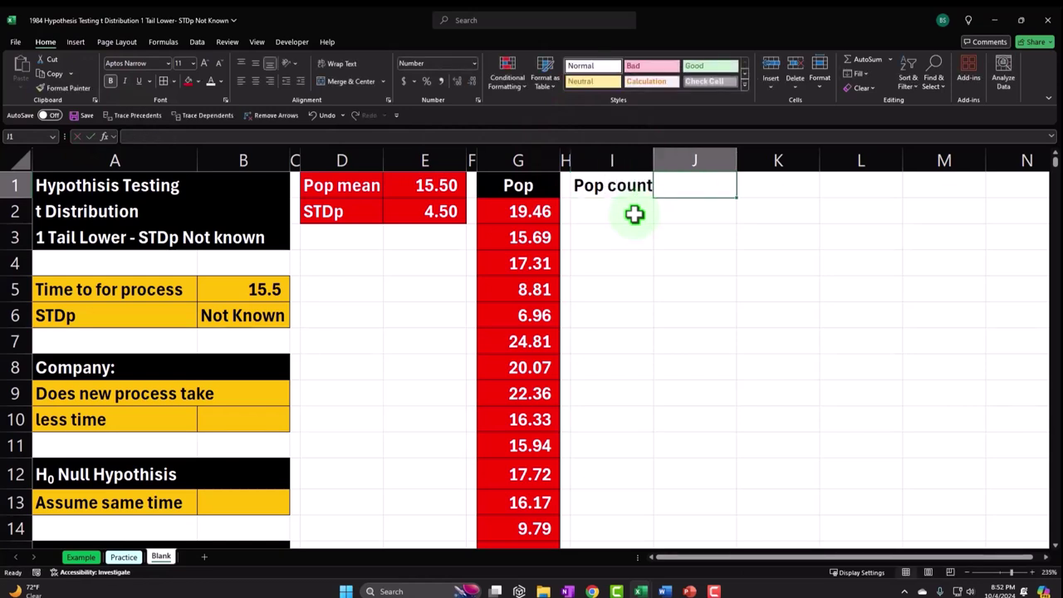
{"action": "double_click", "coordinate": [600, 183]}
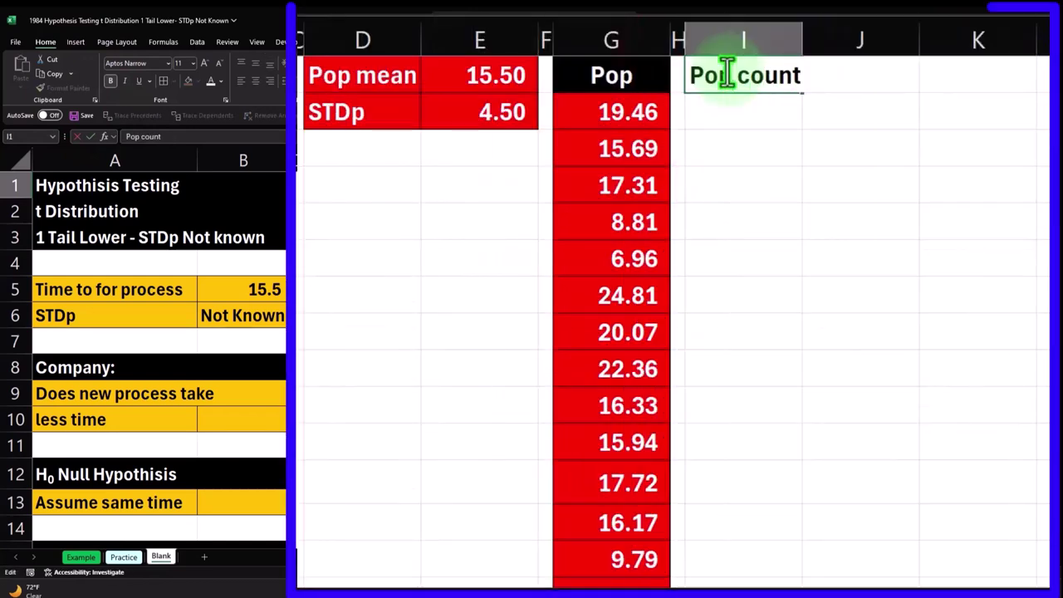
{"action": "type", "text": "N"}
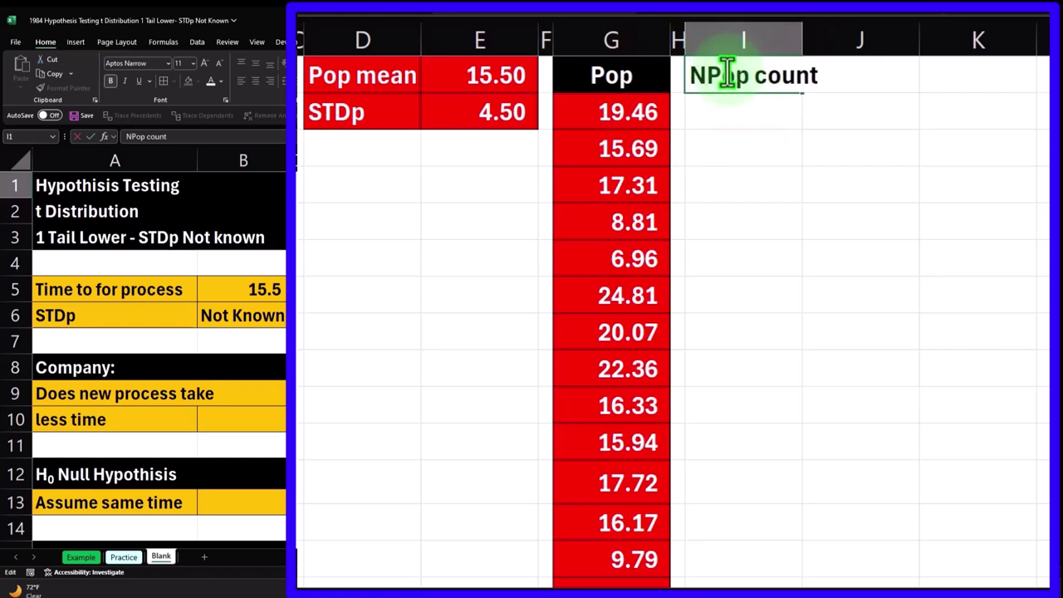
{"action": "type", "text": "="}
{"action": "key", "text": "Return"}
{"action": "key", "text": "Up"}
{"action": "key", "text": "Right"}
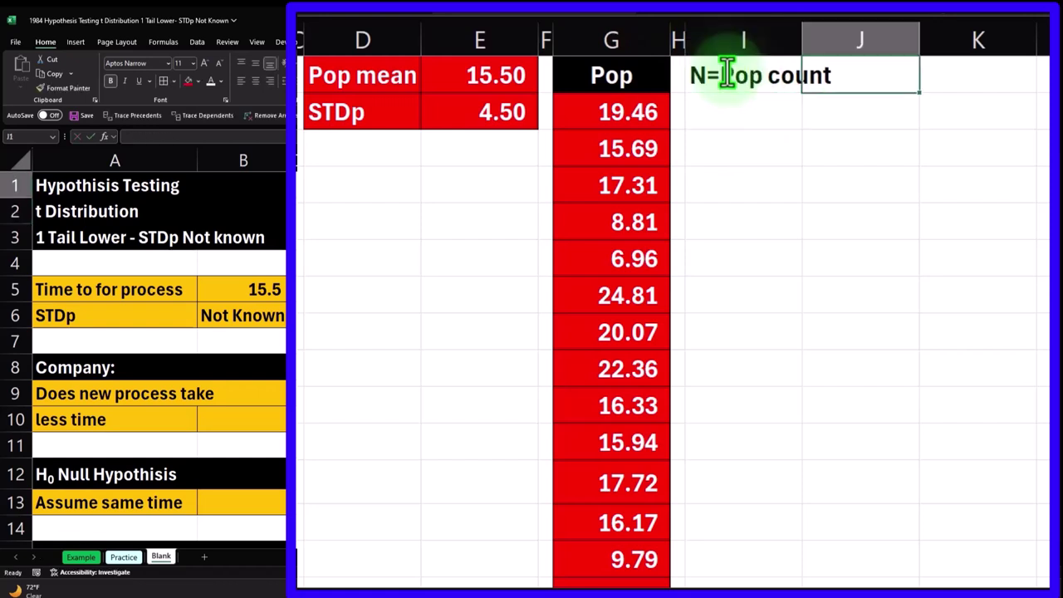
{"action": "left_click_drag", "start_coordinate": [801, 40], "coordinate": [833, 43]}
Enter =COUNT(G2:G501) in J1 to show 500.
{"action": "type", "text": "="}
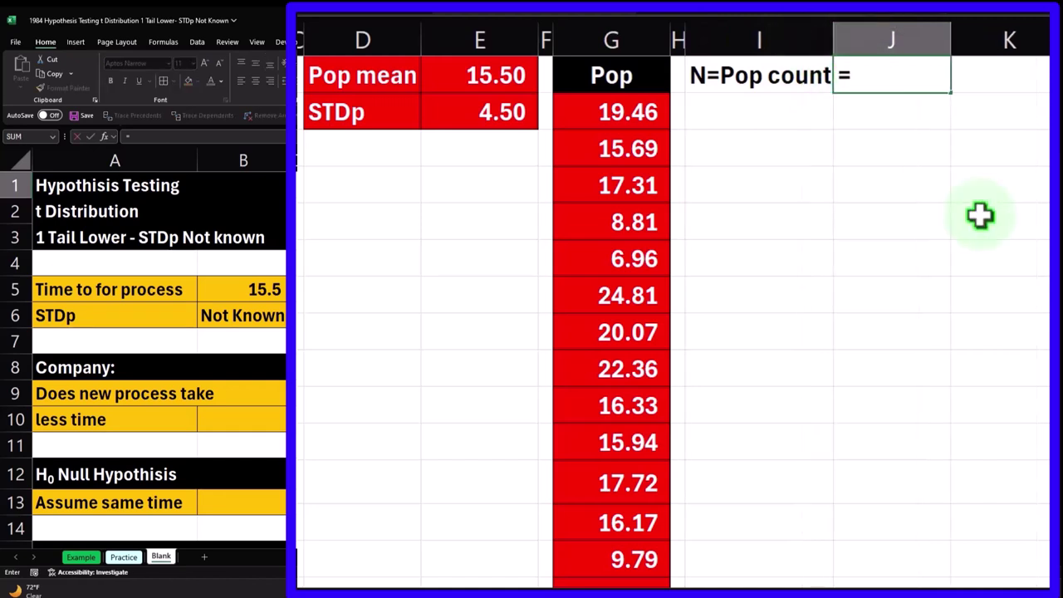
{"action": "type", "text": "coun"}
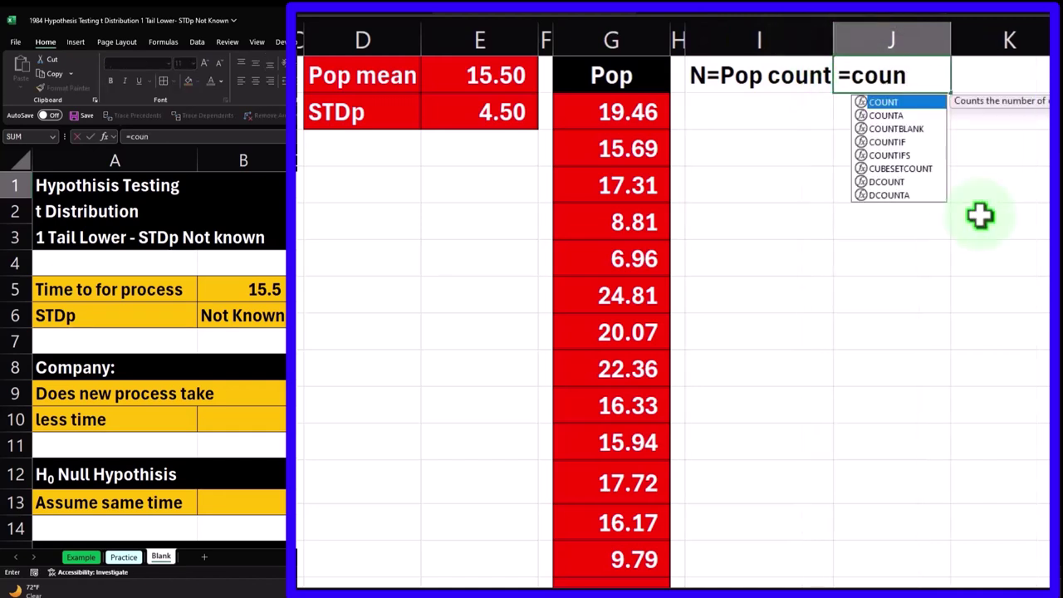
{"action": "key", "text": "Tab"}
{"action": "key", "text": "Down"}
{"action": "key", "text": "Left"}
{"action": "key", "text": "Left"}
{"action": "key", "text": "Left"}
{"action": "key", "text": "ctrl+shift+Down"}
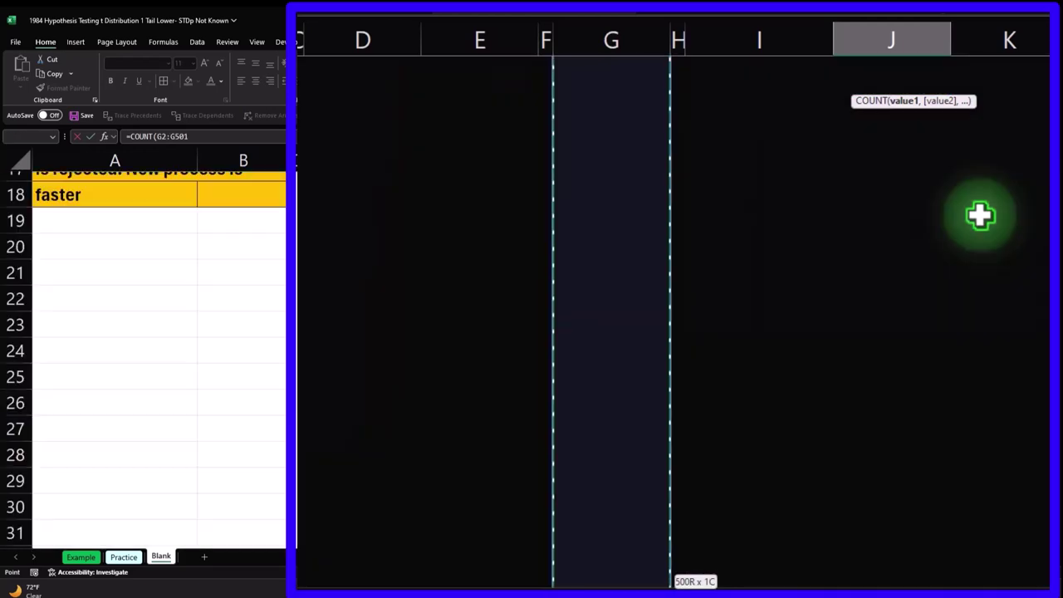
{"action": "key", "text": "ctrl+BackSpace"}
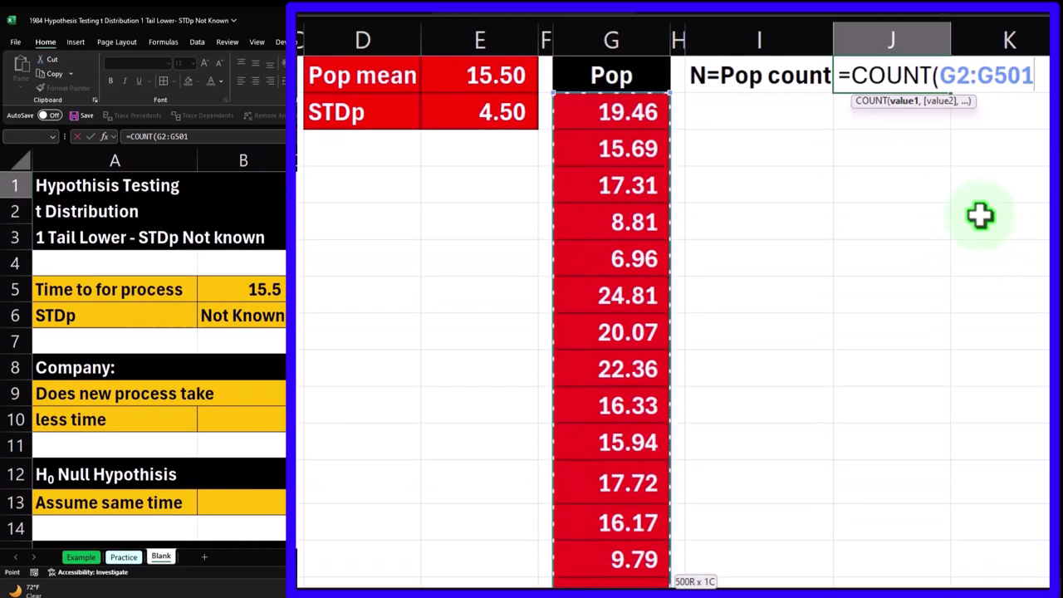
{"action": "key", "text": "Return"}
{"action": "key", "text": "Left"}
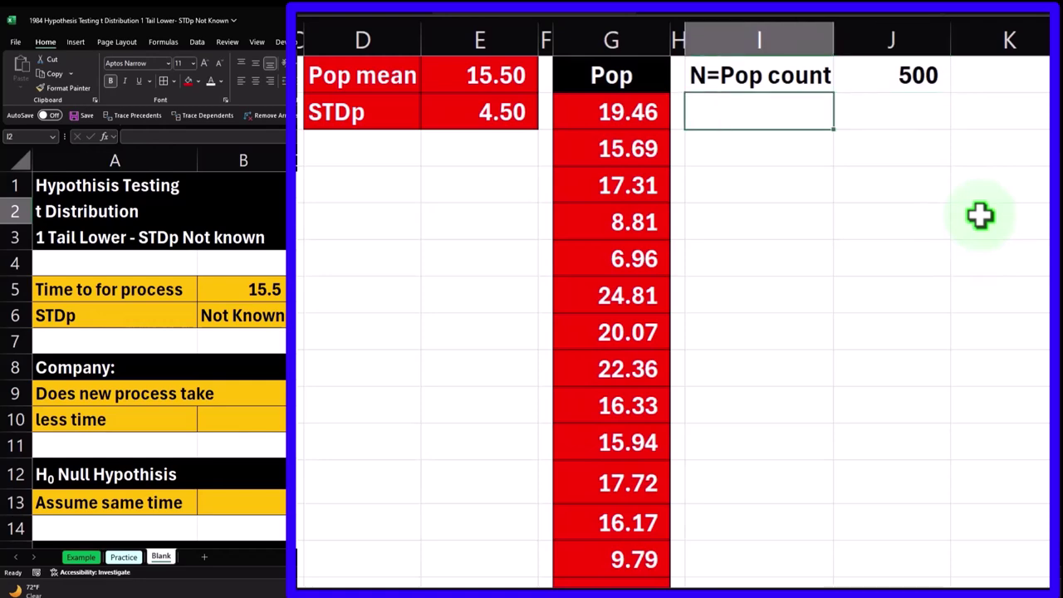
Label I2 'Pop mean' and enter =AVERAGE(G2:G501) in J2.
{"action": "type", "text": "Pop mean"}
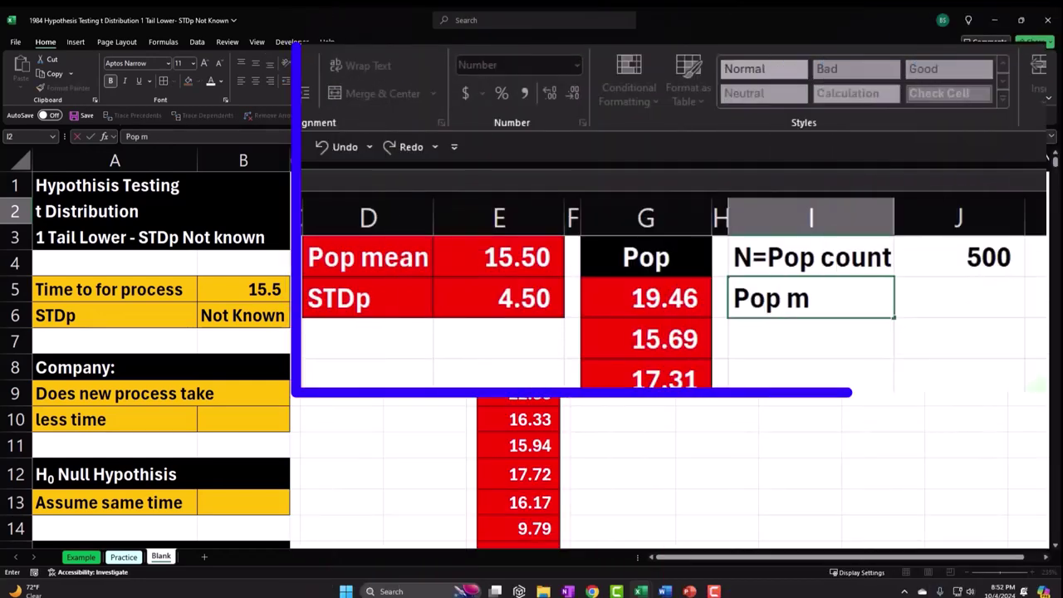
{"action": "key", "text": "Tab"}
{"action": "type", "text": "=aver"}
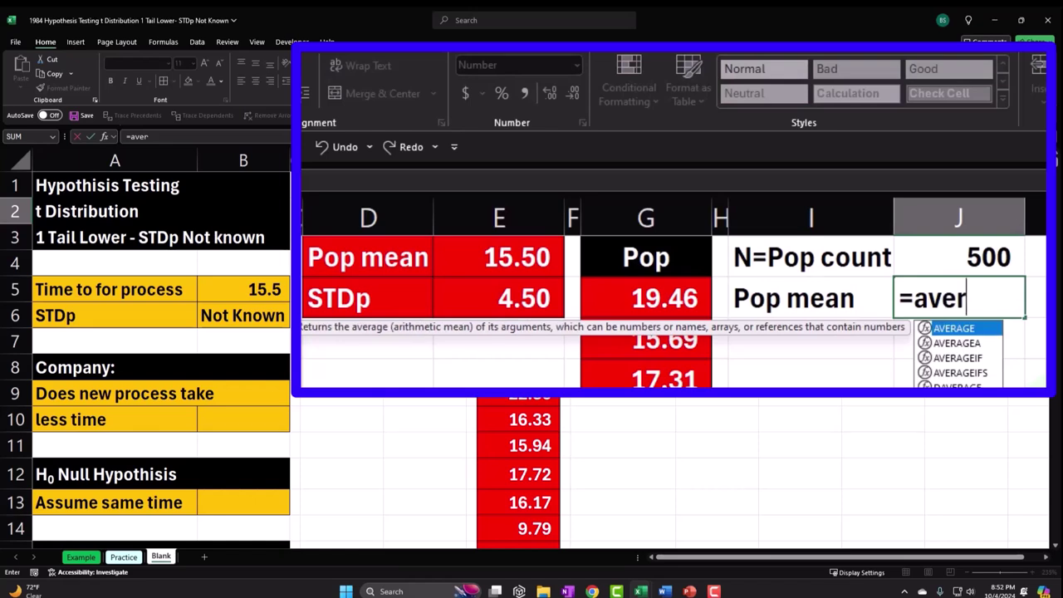
{"action": "key", "text": "Tab"}
{"action": "left_click", "coordinate": [811, 298]}
{"action": "left_click", "coordinate": [646, 298]}
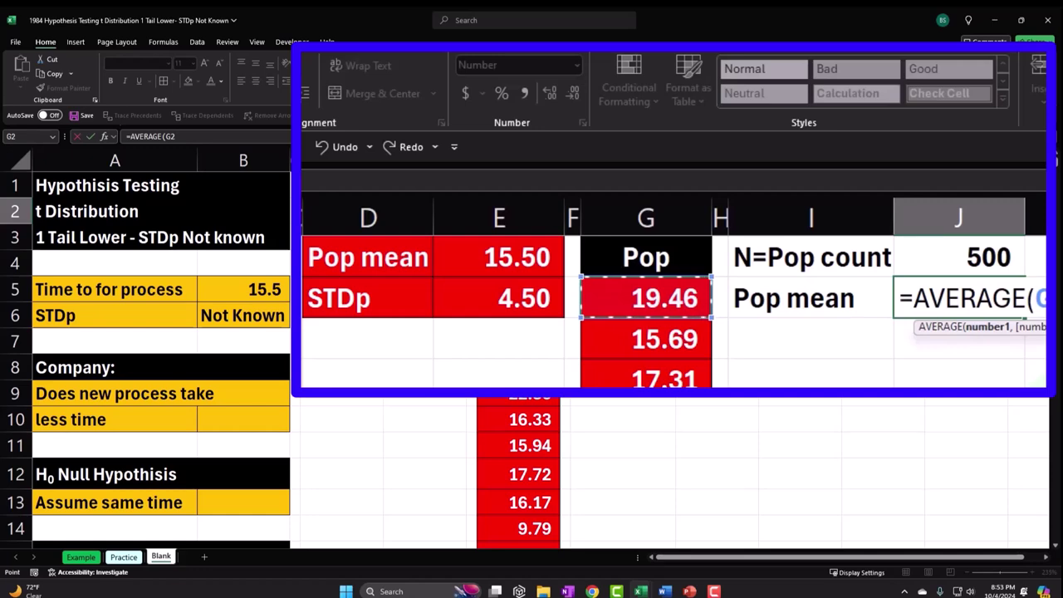
{"action": "key", "text": "ctrl+shift+Down"}
{"action": "key", "text": "ctrl+BackSpace"}
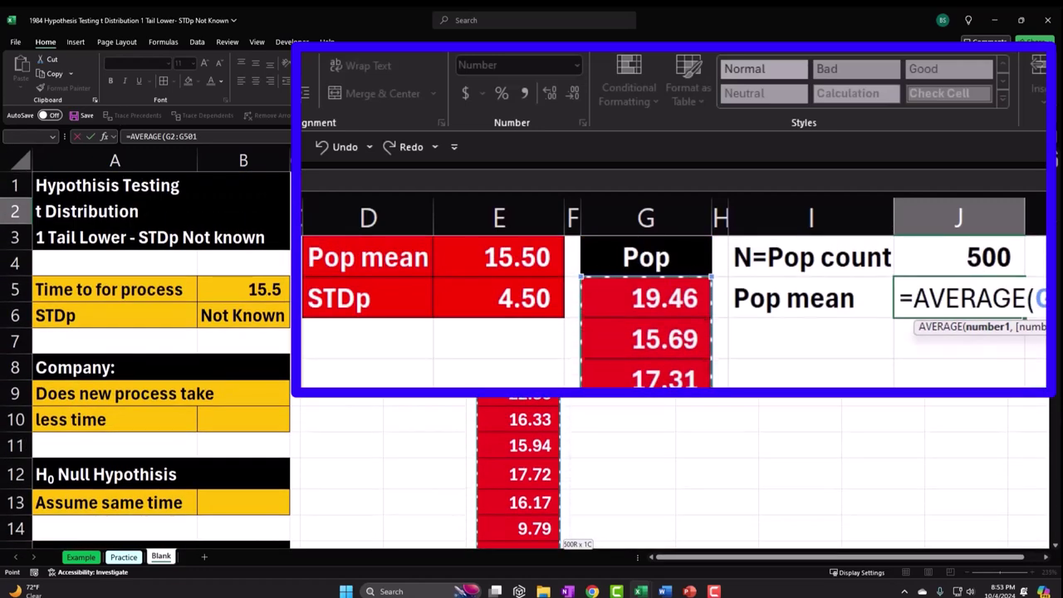
{"action": "key", "text": "Return"}
Show the Pop mean to two decimals, giving 15.41.
{"action": "key", "text": "Up"}
{"action": "key", "text": "Right"}
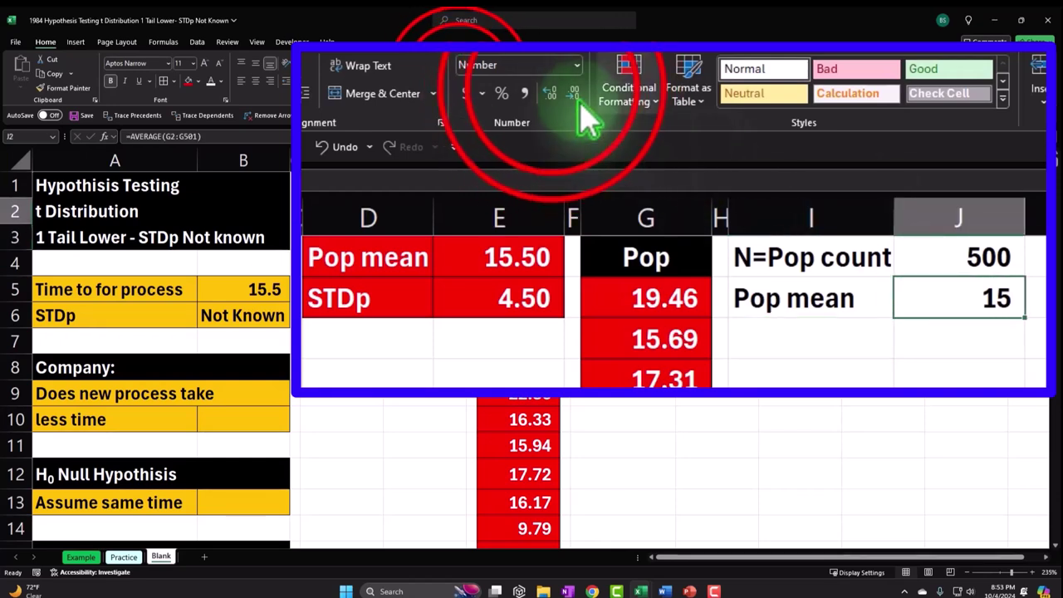
{"action": "left_click", "coordinate": [552, 92]}
{"action": "left_click", "coordinate": [552, 93]}
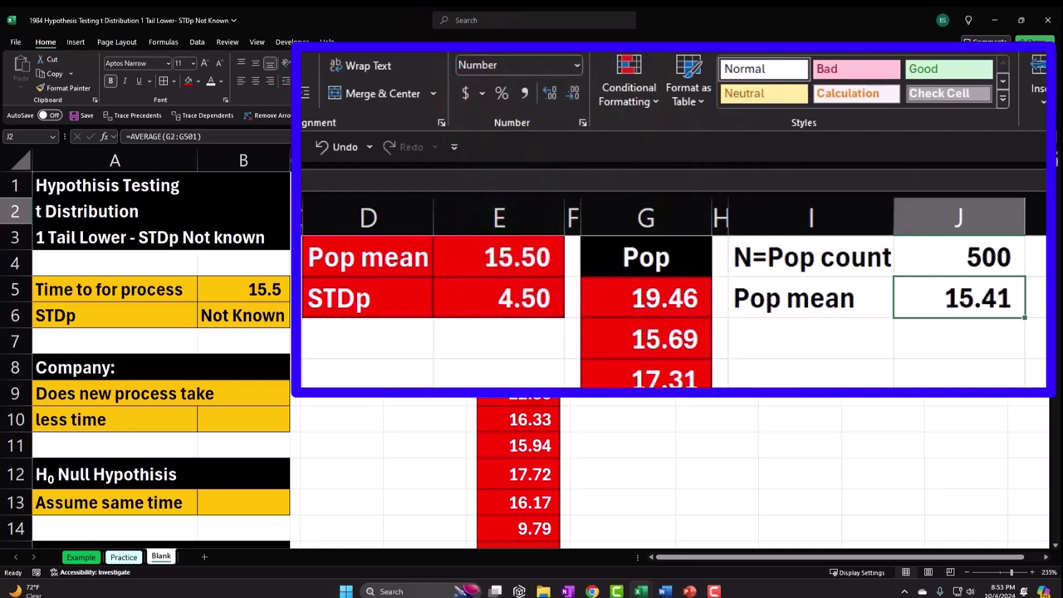
{"action": "left_click", "coordinate": [810, 338]}
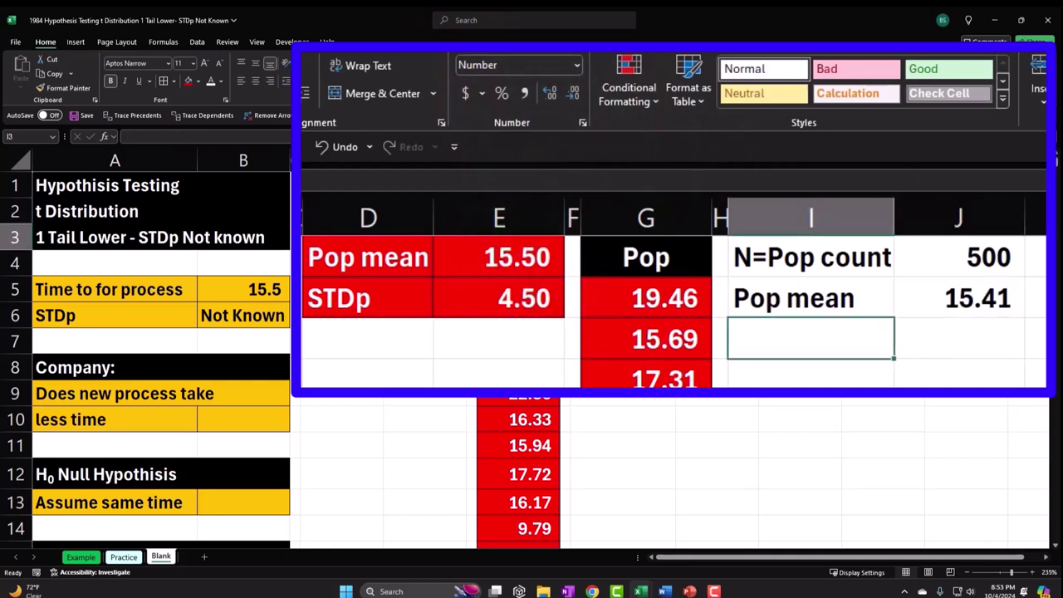
Label I3 'STDP' and enter =STDEV.P(G2:G501) in J3, shown to two decimals as 4.72.
{"action": "type", "text": "ST"}
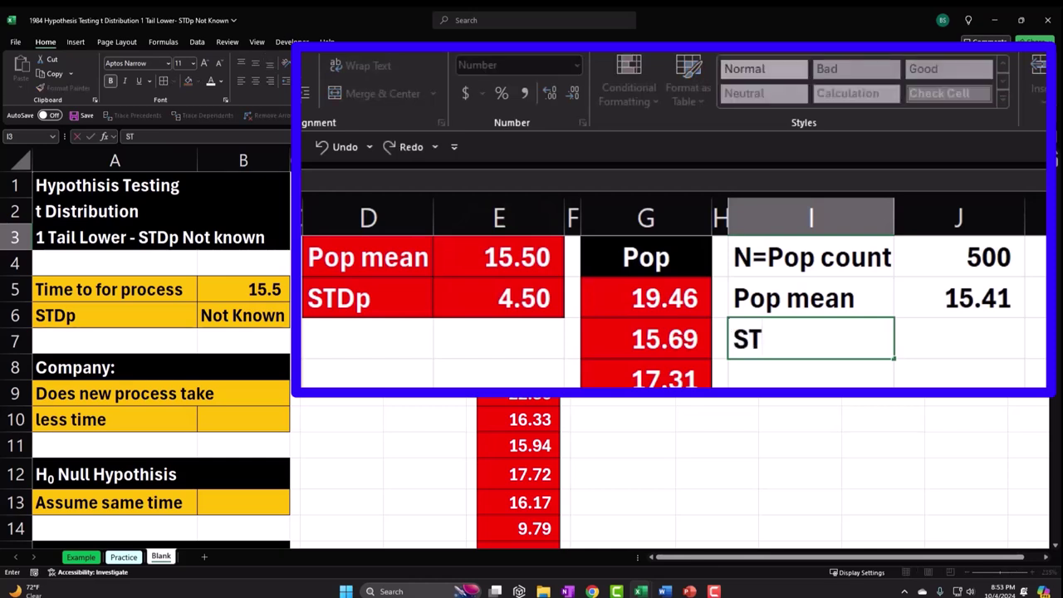
{"action": "type", "text": "DP"}
{"action": "key", "text": "Tab"}
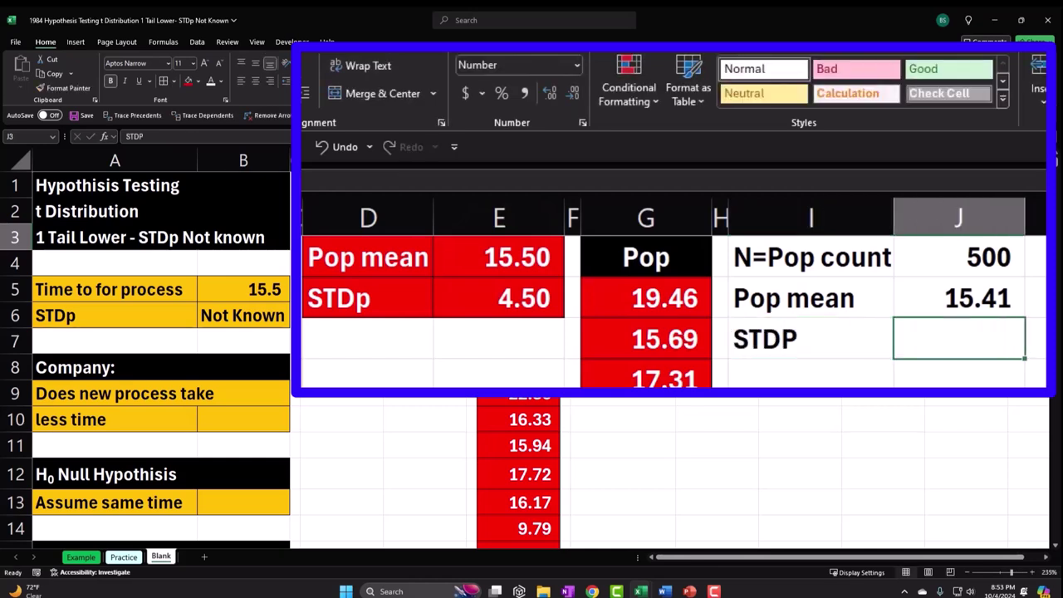
{"action": "type", "text": "="}
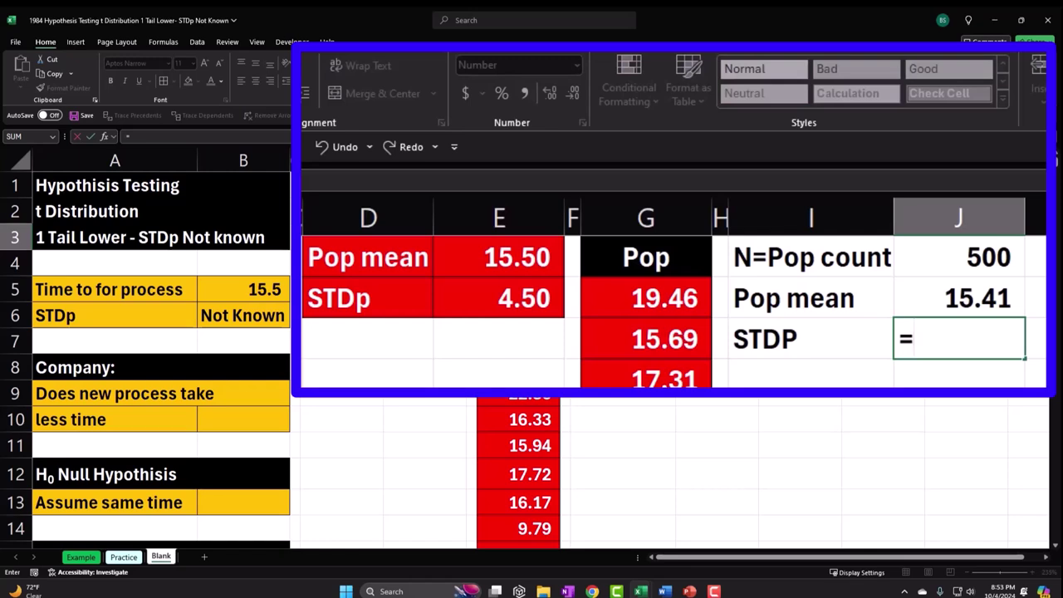
{"action": "type", "text": "st"}
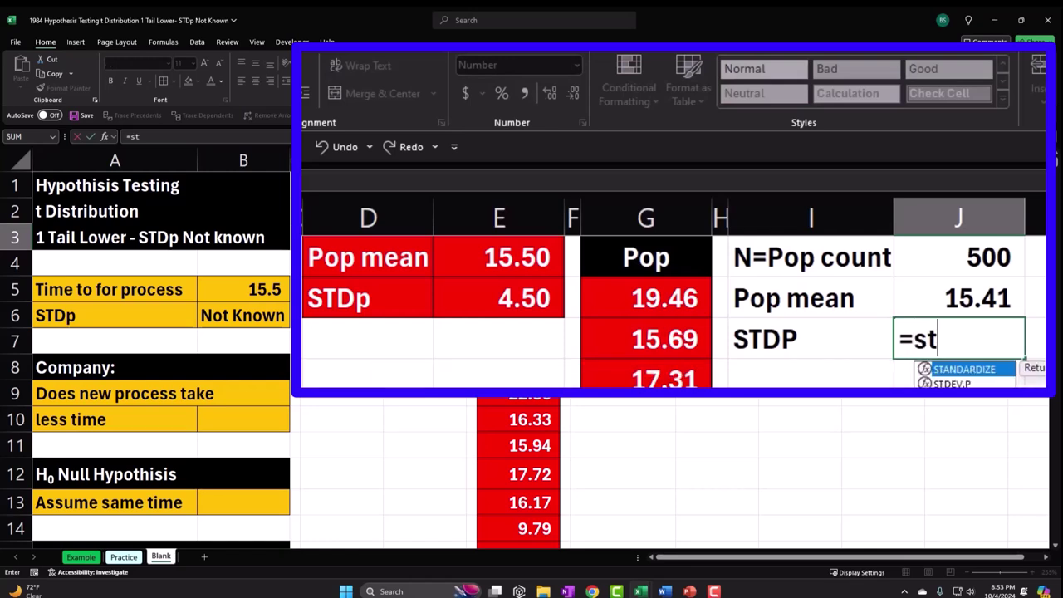
{"action": "key", "text": "Down"}
{"action": "key", "text": "Tab"}
{"action": "key", "text": "Left"}
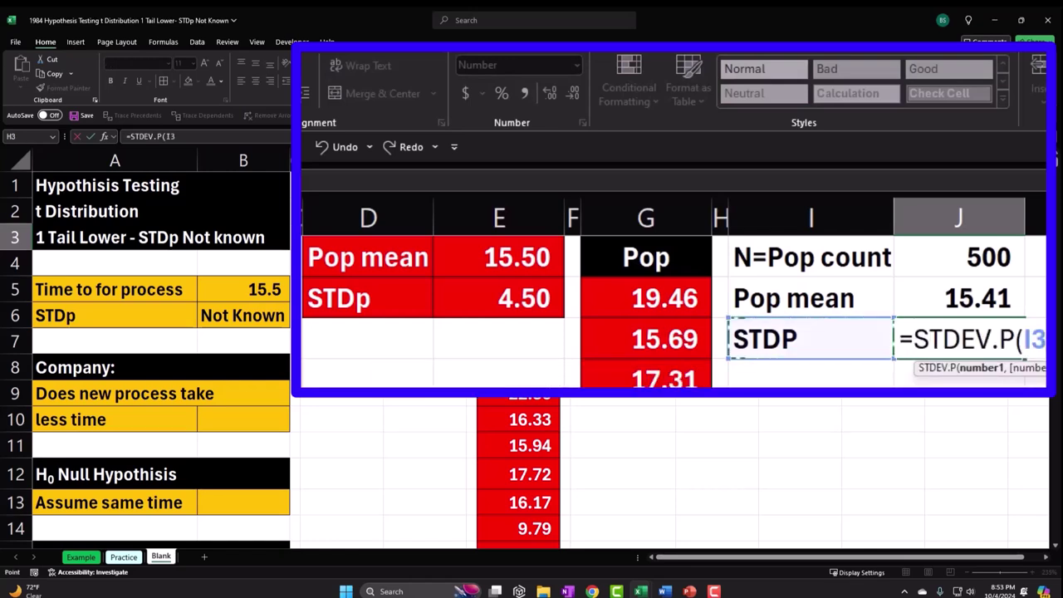
{"action": "key", "text": "Left"}
{"action": "key", "text": "Left"}
{"action": "key", "text": "Up"}
{"action": "key", "text": "ctrl+shift+Down"}
{"action": "key", "text": "ctrl+BackSpace"}
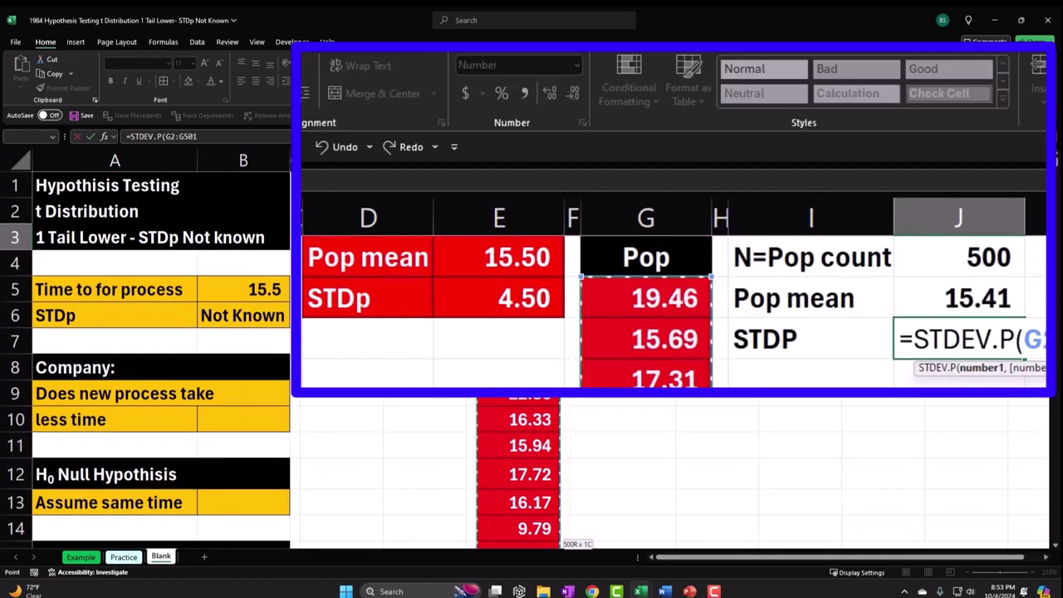
{"action": "key", "text": "Return"}
{"action": "left_click", "coordinate": [988, 336]}
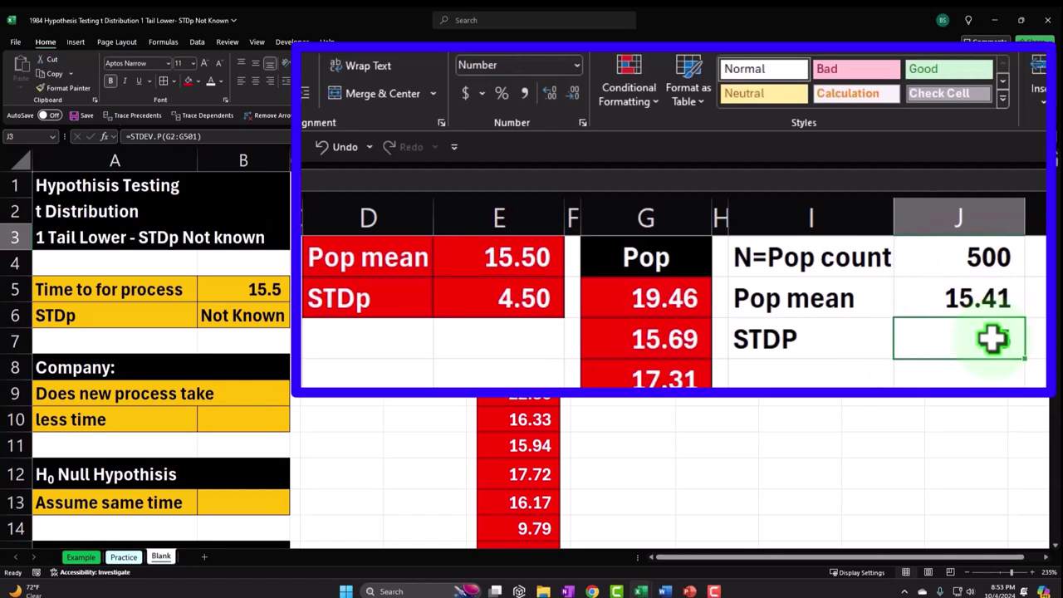
{"action": "left_click", "coordinate": [550, 93]}
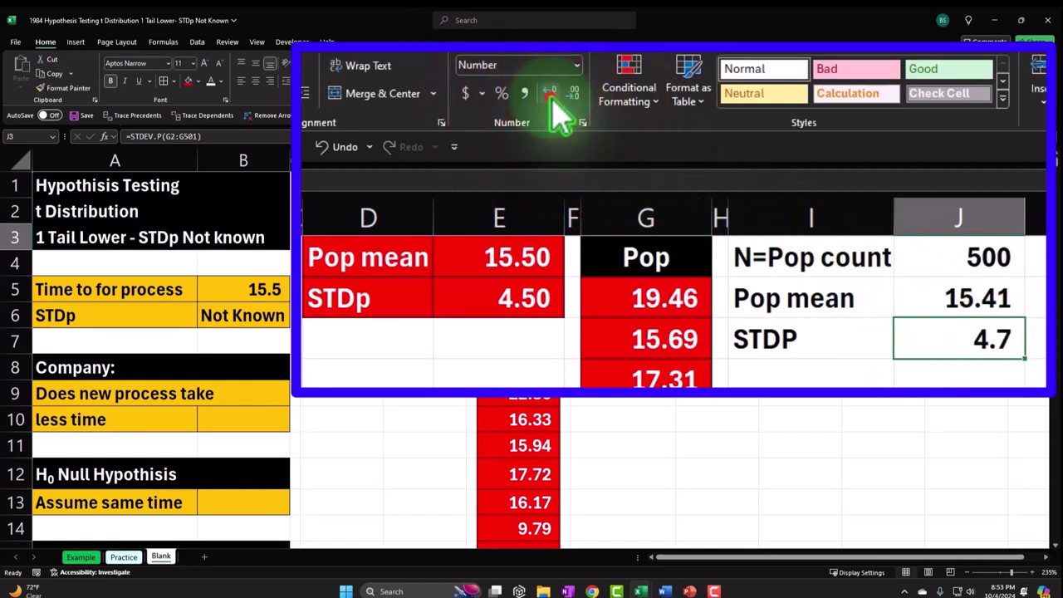
{"action": "left_click", "coordinate": [553, 102]}
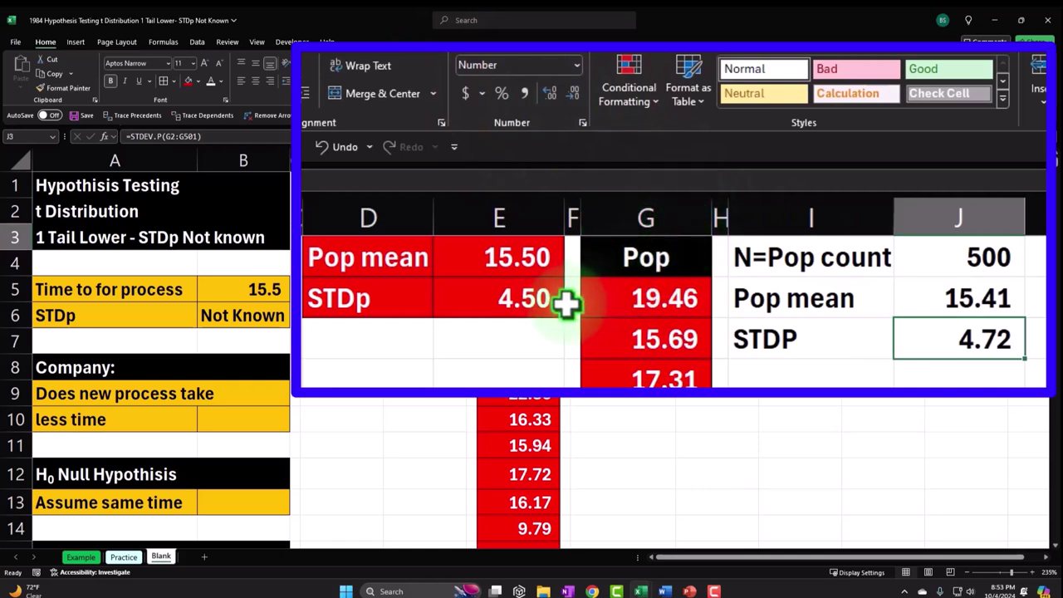
Select all 500 Pop values from G2 down to G501.
{"action": "left_click", "coordinate": [678, 310]}
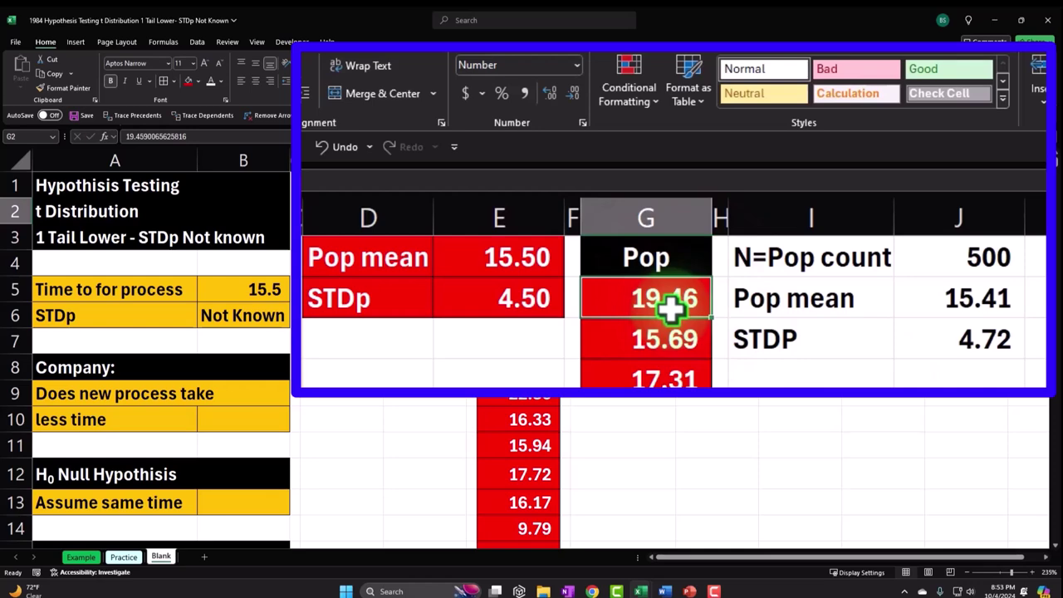
{"action": "key", "text": "ctrl+shift+Down"}
{"action": "key", "text": "ctrl+BackSpace"}
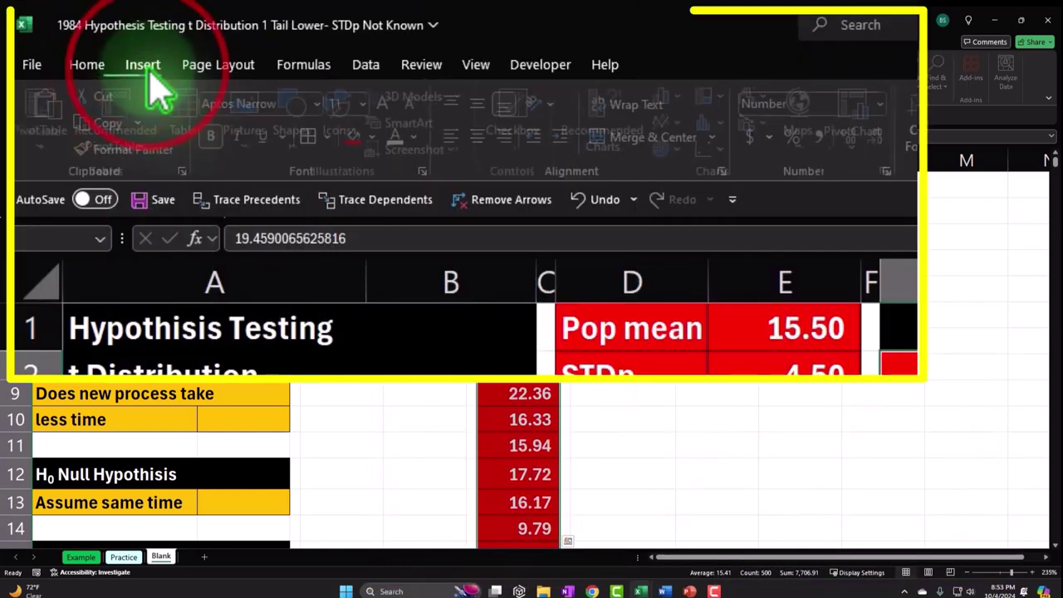
Insert a histogram of the Pop values, delete its title and shrink it.
{"action": "left_click", "coordinate": [79, 45]}
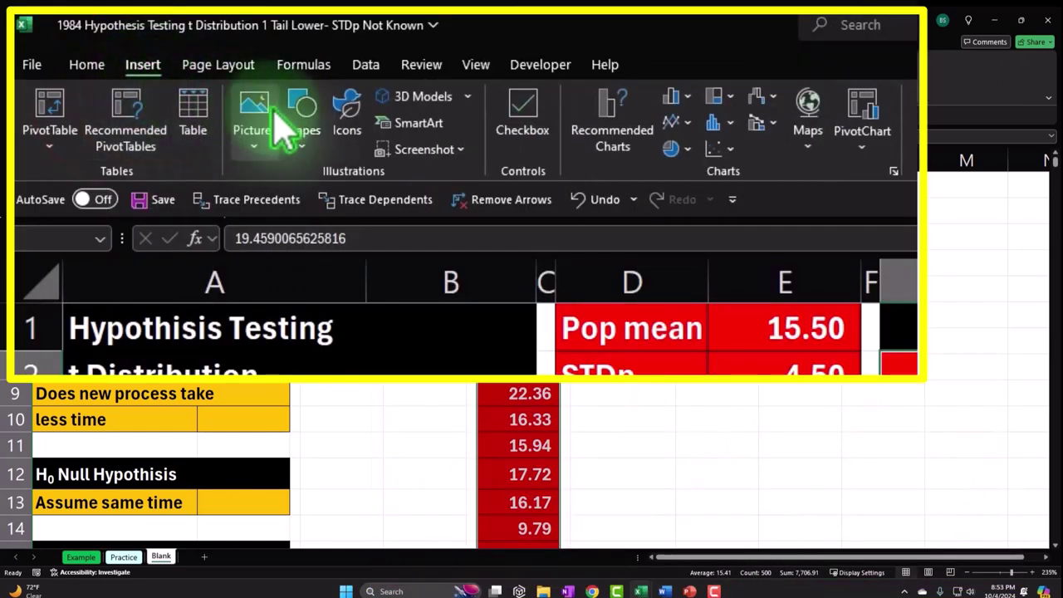
{"action": "left_click", "coordinate": [714, 122]}
{"action": "left_click", "coordinate": [729, 203]}
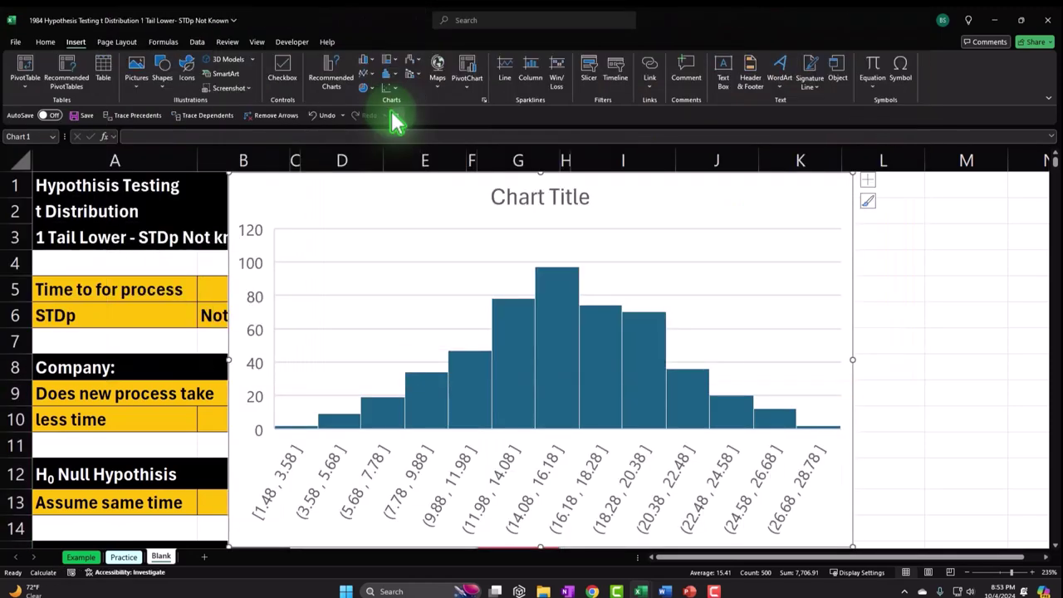
{"action": "left_click", "coordinate": [540, 199]}
{"action": "key", "text": "Delete"}
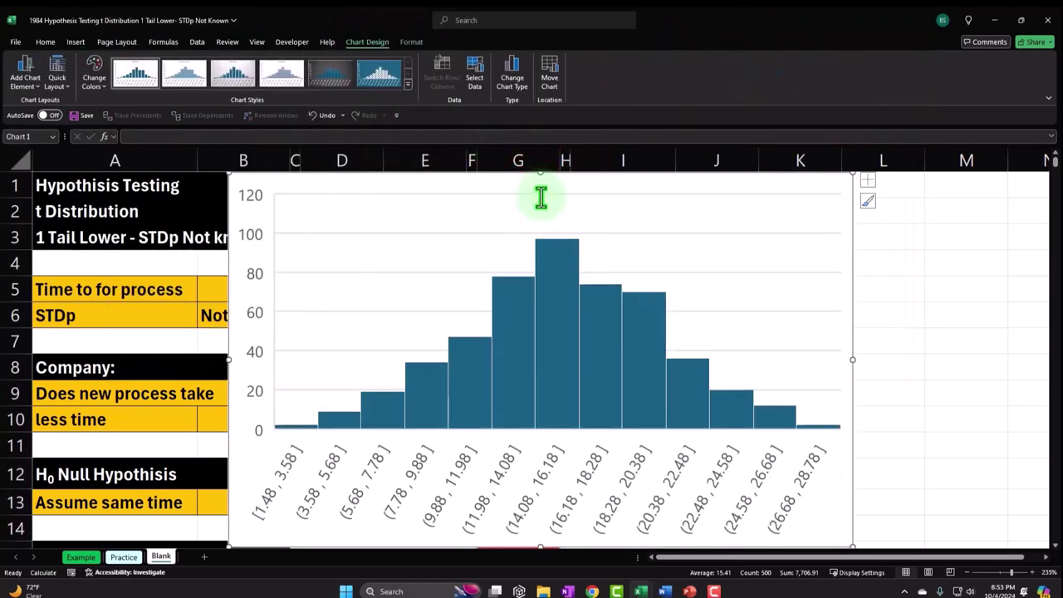
{"action": "left_click_drag", "start_coordinate": [852, 544], "coordinate": [645, 409]}
Drag the histogram down below the hypothesis text, clear of column G.
{"action": "scroll", "coordinate": [623, 390], "scroll_direction": "up", "scroll_amount": 1}
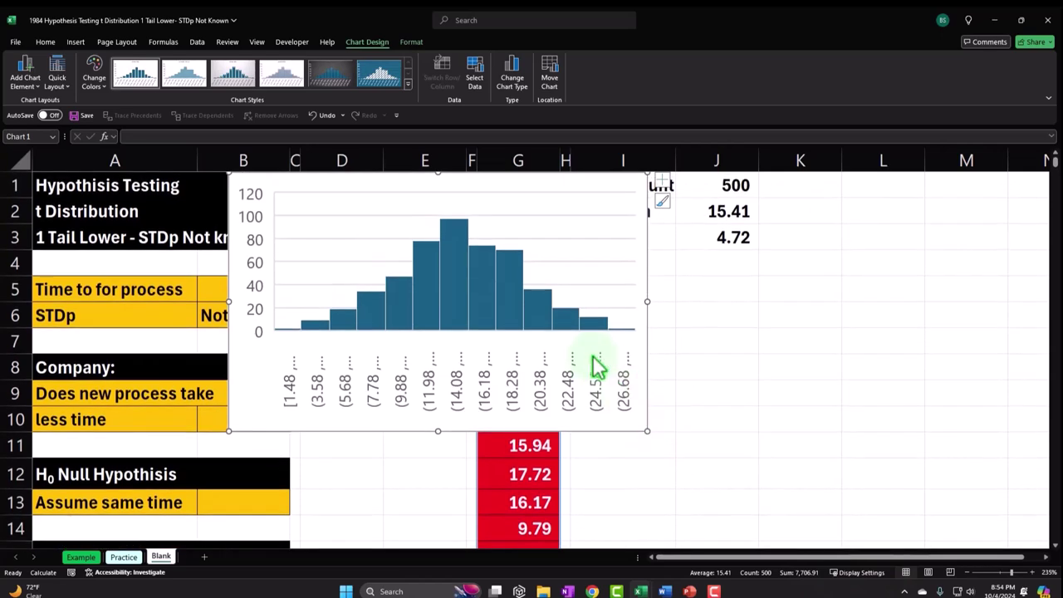
{"action": "left_click_drag", "start_coordinate": [340, 194], "coordinate": [288, 406]}
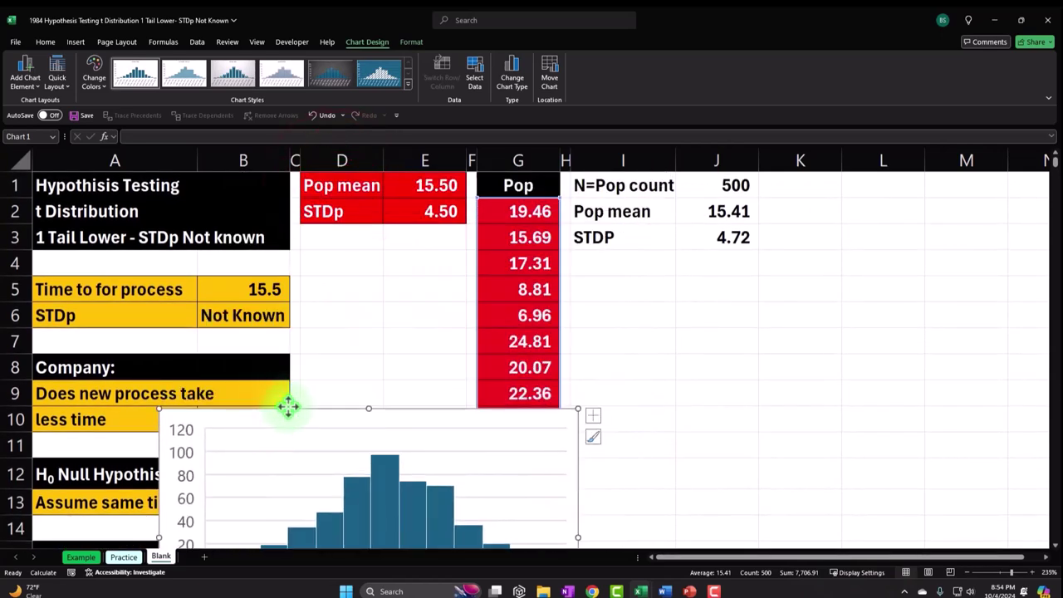
{"action": "scroll", "coordinate": [291, 404], "scroll_direction": "down", "scroll_amount": 1}
{"action": "left_click_drag", "start_coordinate": [287, 349], "coordinate": [273, 439]}
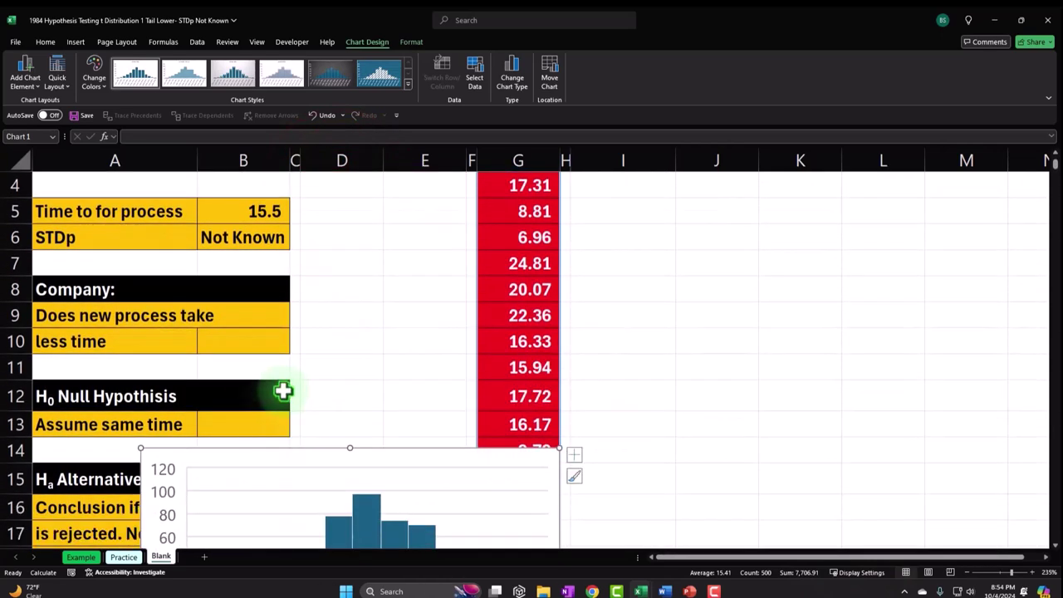
{"action": "scroll", "coordinate": [279, 390], "scroll_direction": "down", "scroll_amount": 3}
{"action": "left_click_drag", "start_coordinate": [291, 230], "coordinate": [183, 363]}
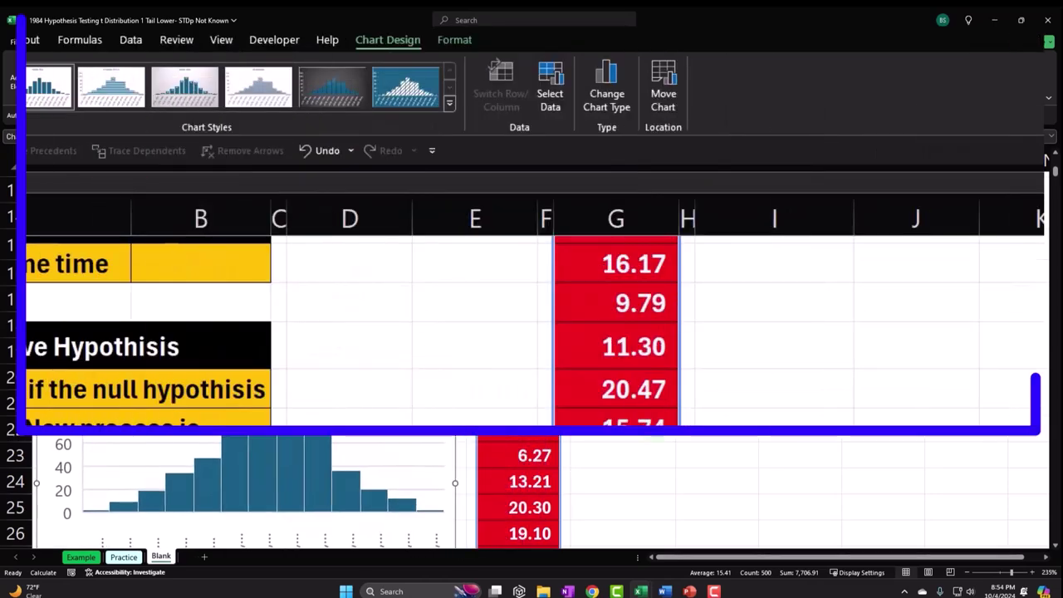
{"action": "scroll", "coordinate": [694, 436], "scroll_direction": "up", "scroll_amount": 4}
Fill the Pop count, mean and STDP summary cells red with white text.
{"action": "key", "text": "Escape"}
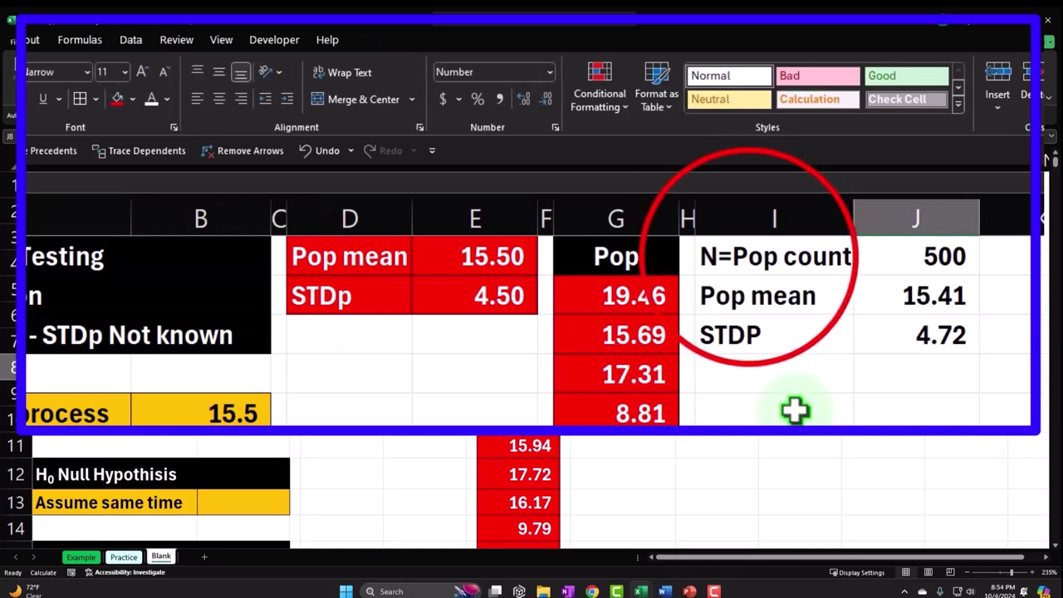
{"action": "left_click_drag", "start_coordinate": [755, 256], "coordinate": [878, 335]}
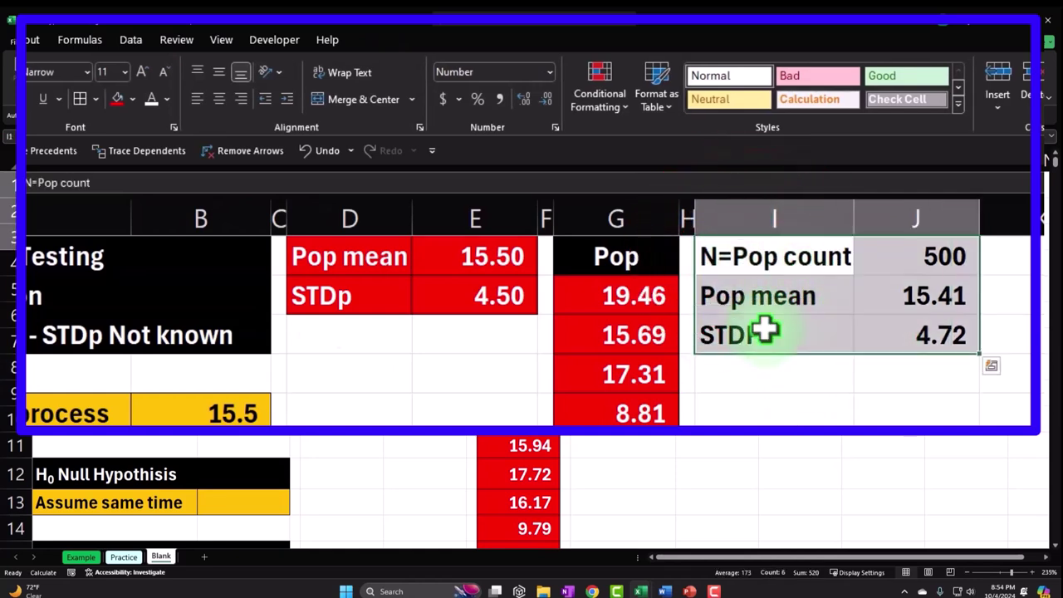
{"action": "left_click", "coordinate": [117, 99]}
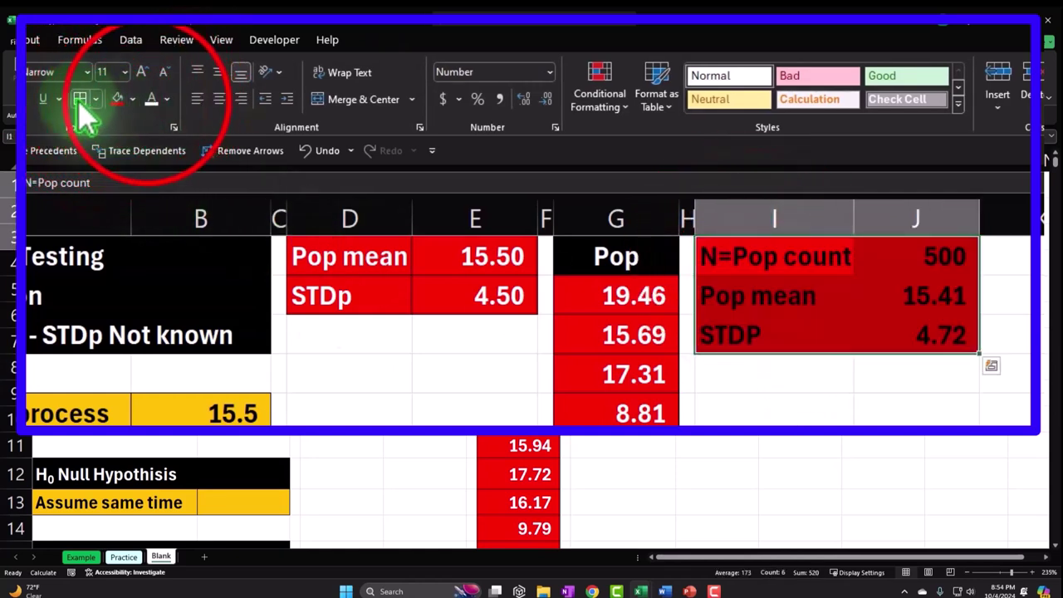
{"action": "left_click", "coordinate": [151, 100]}
{"action": "left_click", "coordinate": [955, 432]}
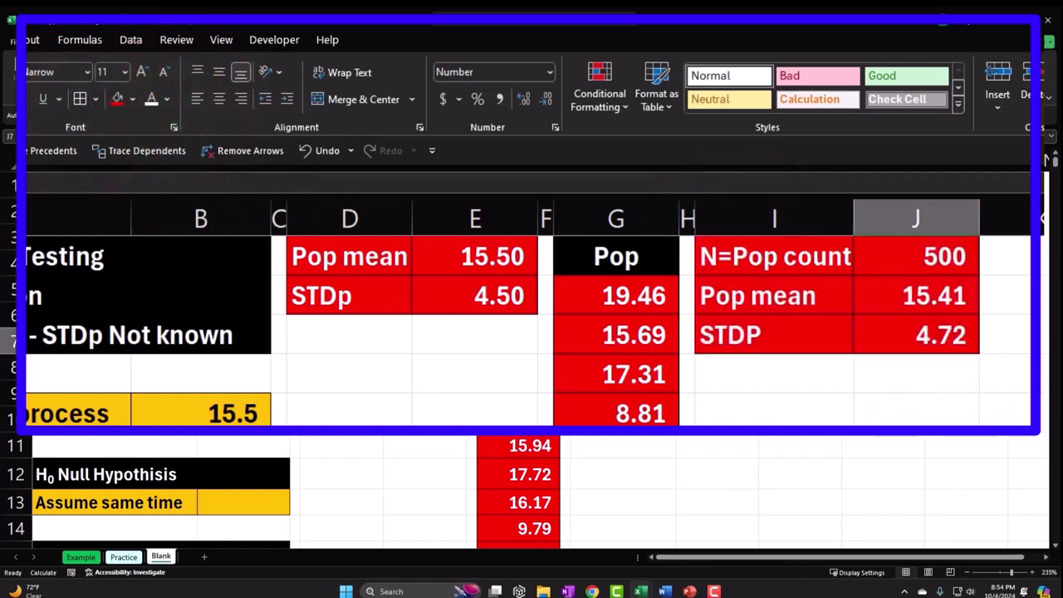
AutoFit columns G, E and J to their contents, widening G slightly.
{"action": "double_click", "coordinate": [676, 218]}
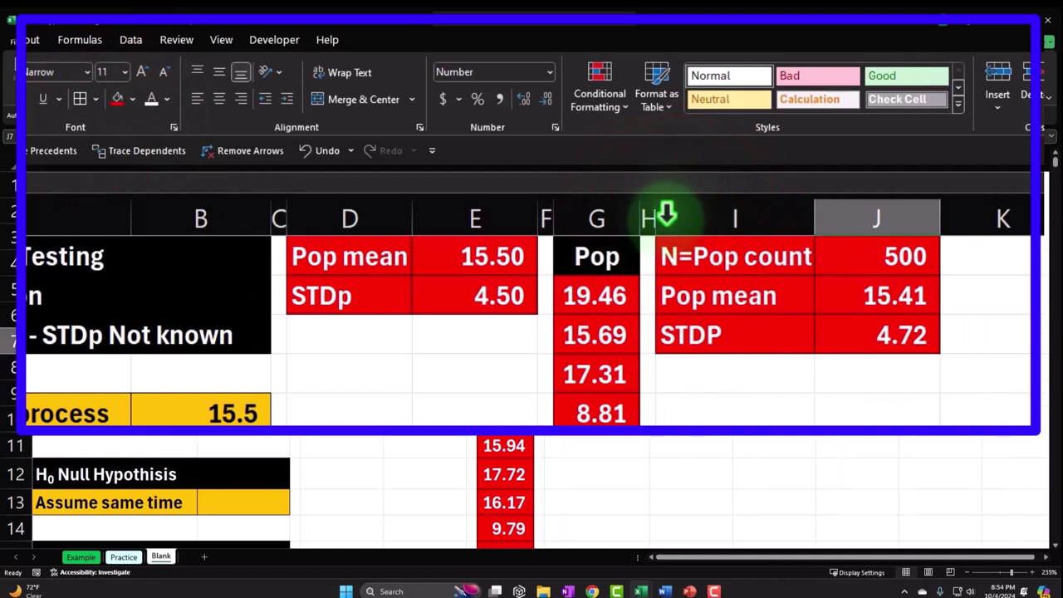
{"action": "left_click_drag", "start_coordinate": [640, 217], "coordinate": [645, 217]}
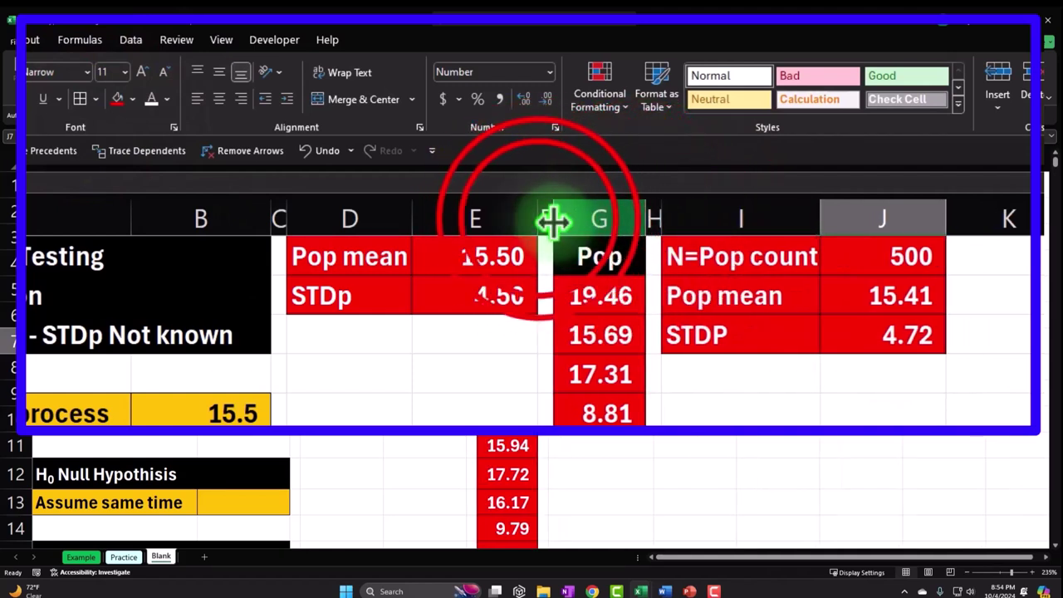
{"action": "double_click", "coordinate": [540, 217]}
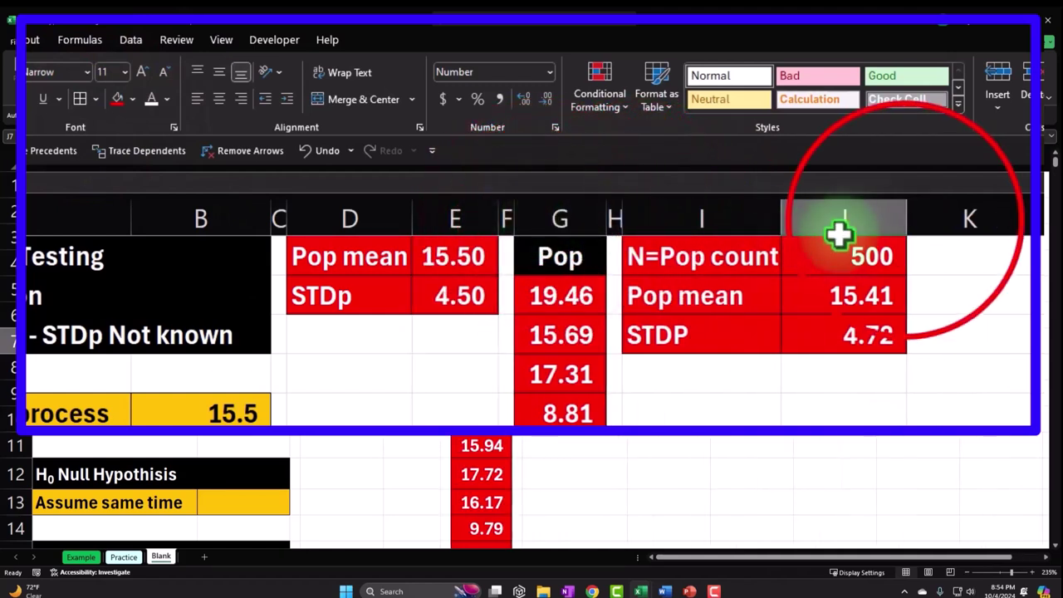
{"action": "double_click", "coordinate": [905, 219]}
{"action": "left_click", "coordinate": [896, 345]}
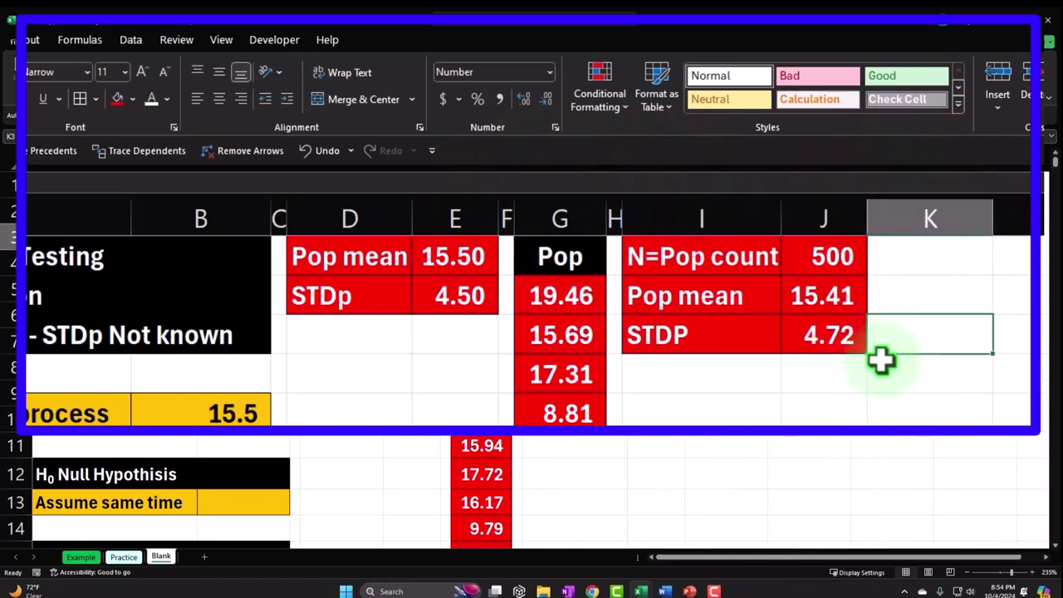
{"action": "left_click", "coordinate": [613, 216]}
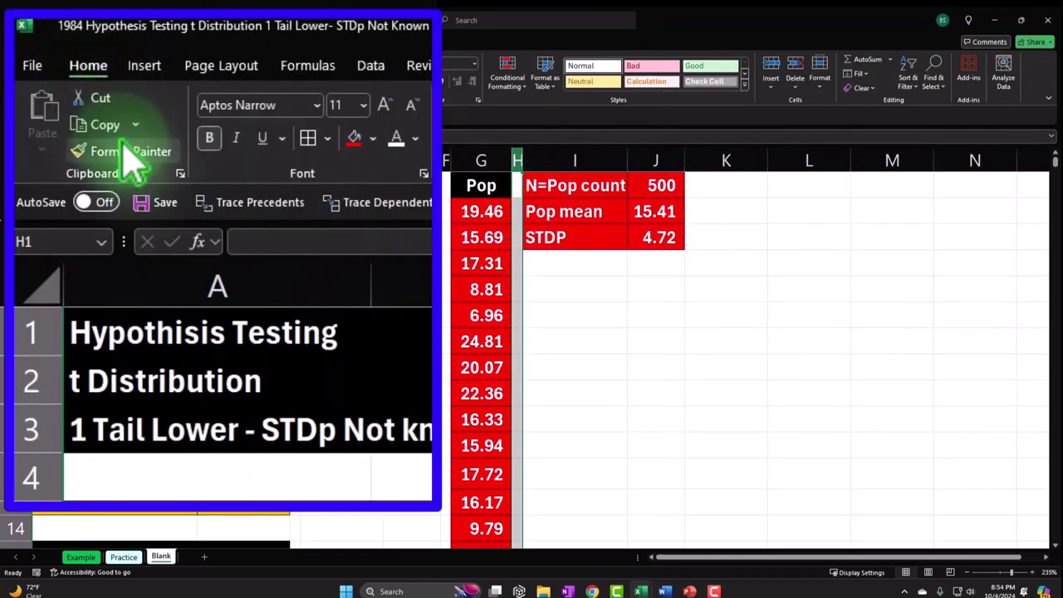
Format Painter column H's narrow spacer format onto column K.
{"action": "left_click", "coordinate": [67, 88]}
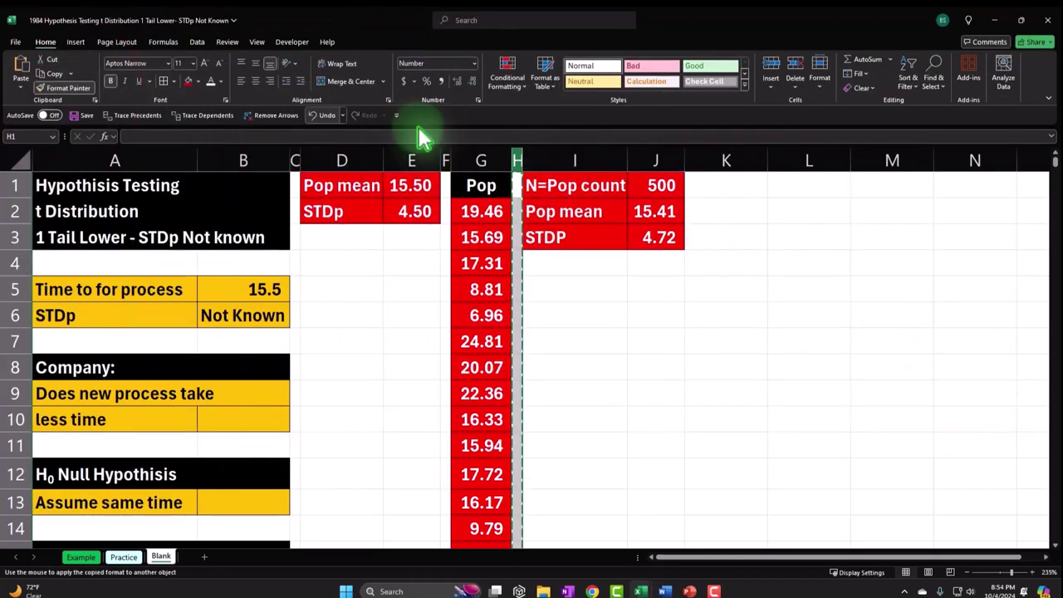
{"action": "left_click", "coordinate": [714, 158]}
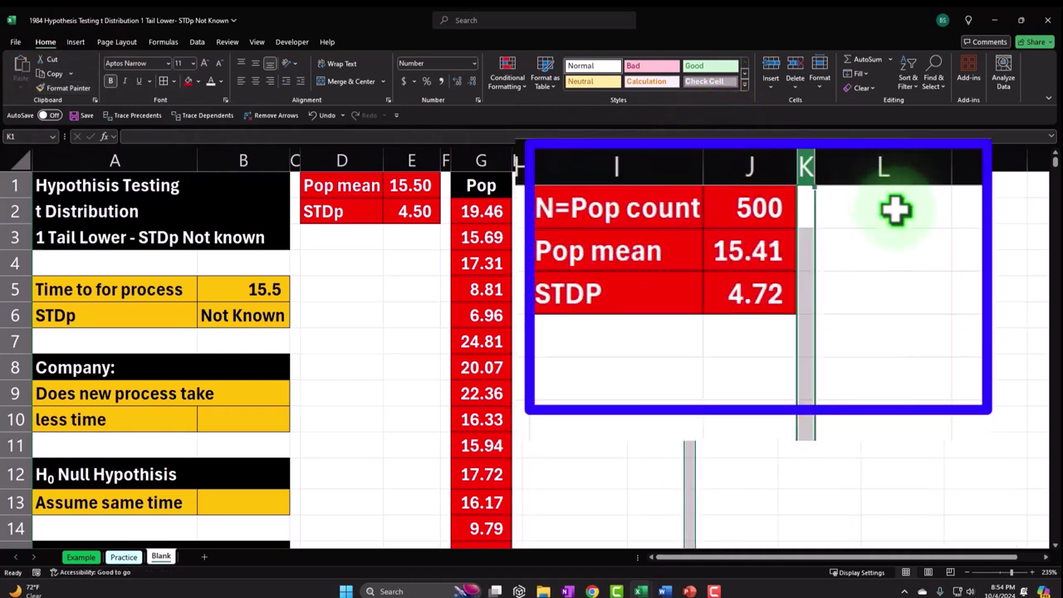
Head L1 'Count' with a 1–50 series below, then type 'Data' in M1.
{"action": "left_click", "coordinate": [855, 197]}
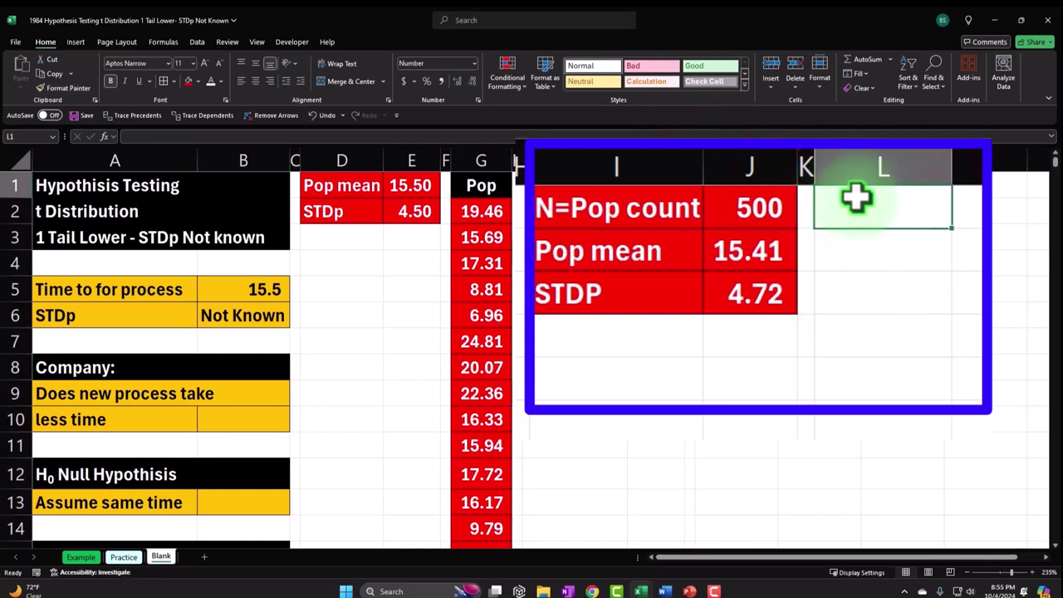
{"action": "type", "text": "Count"}
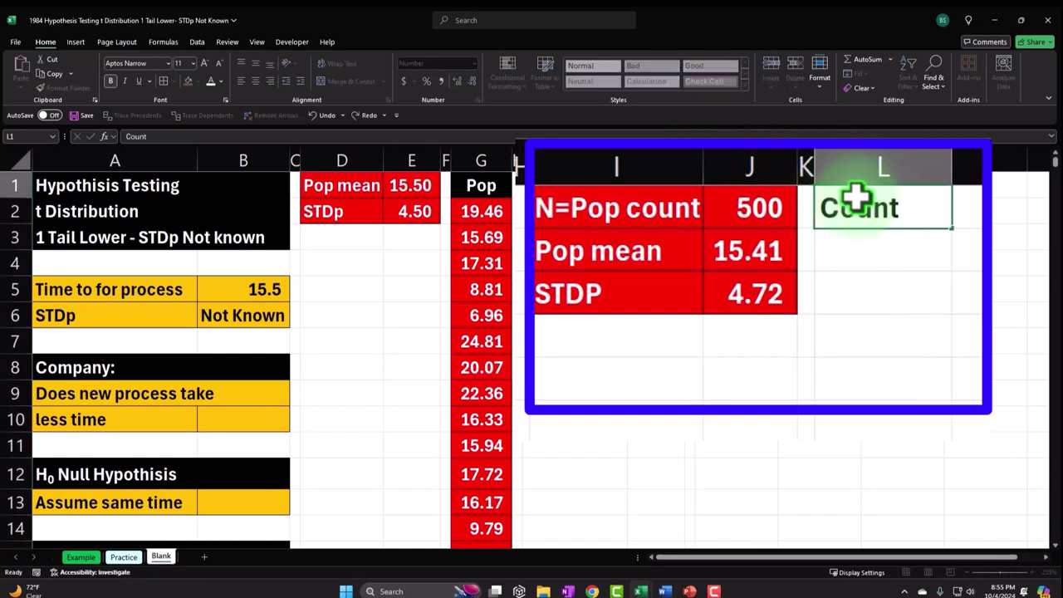
{"action": "key", "text": "Return"}
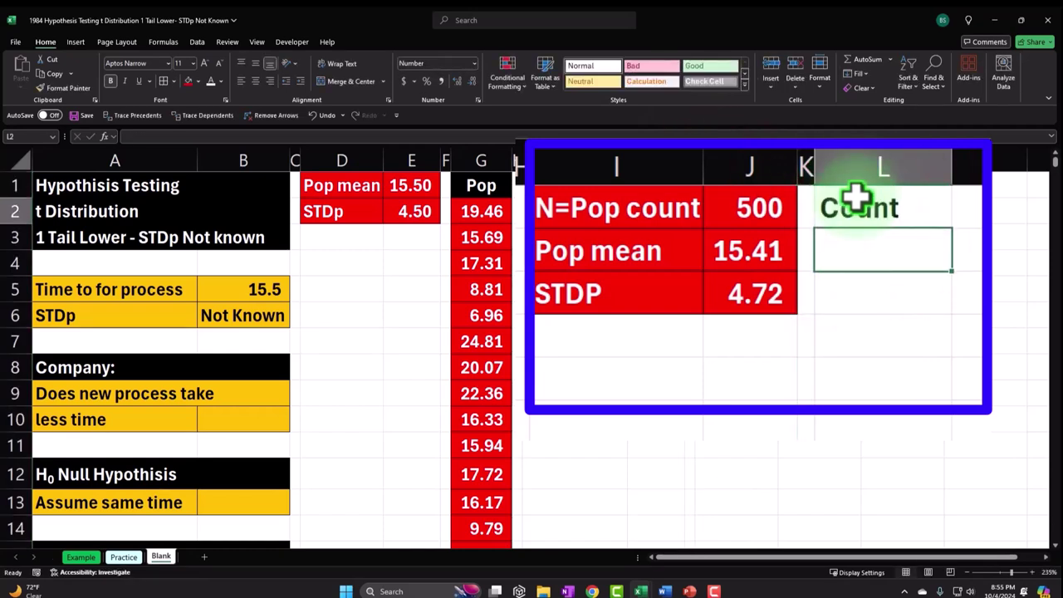
{"action": "type", "text": "1"}
{"action": "key", "text": "Return"}
{"action": "type", "text": "2"}
{"action": "key", "text": "Return"}
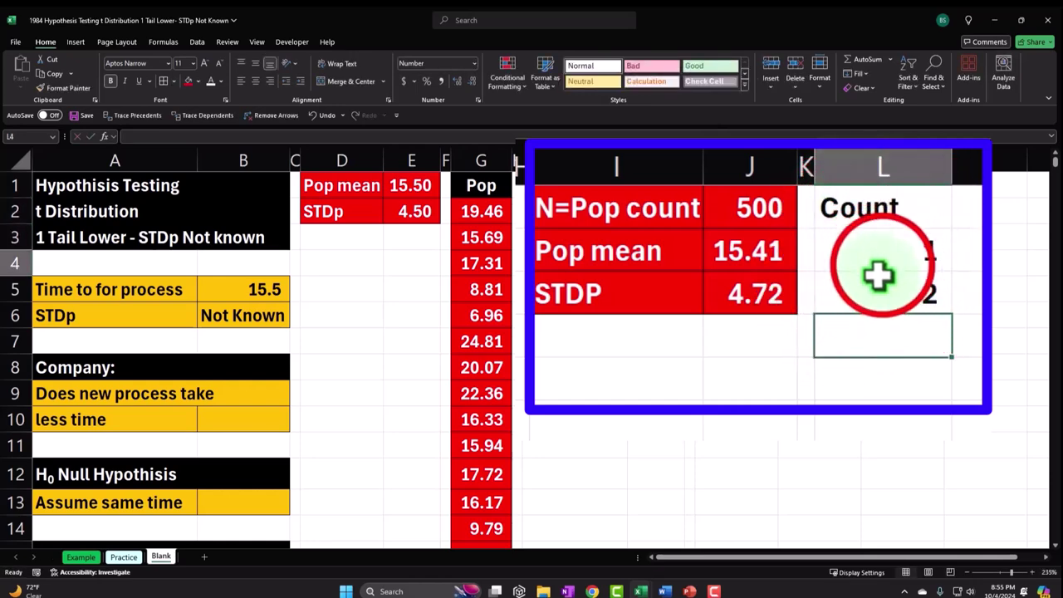
{"action": "left_click_drag", "start_coordinate": [881, 264], "coordinate": [890, 291]}
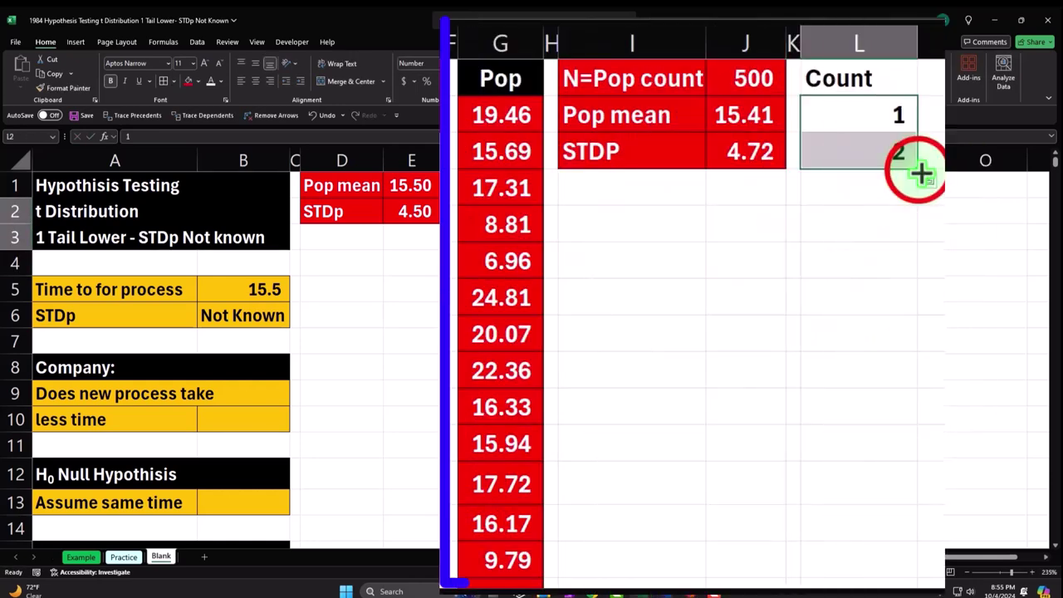
{"action": "left_click_drag", "start_coordinate": [789, 249], "coordinate": [792, 271]}
{"action": "mouse_move", "coordinate": [922, 197]}
{"action": "left_mouse_down"}
{"action": "mouse_move", "coordinate": [913, 568]}
{"action": "mouse_move", "coordinate": [911, 210]}
{"action": "left_mouse_up"}
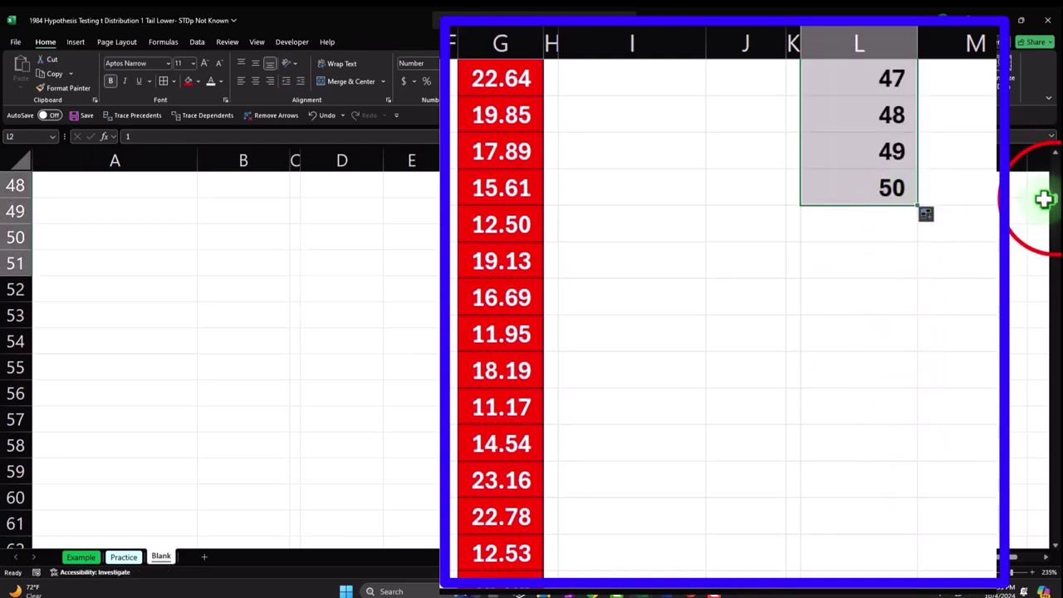
{"action": "left_click_drag", "start_coordinate": [1050, 200], "coordinate": [1053, 157]}
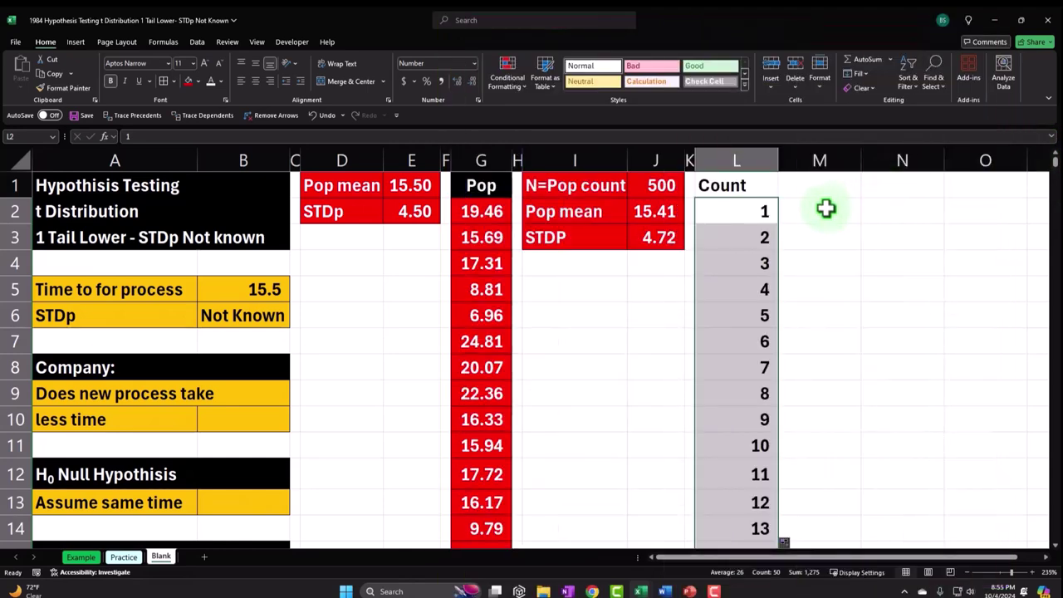
{"action": "left_click", "coordinate": [820, 190]}
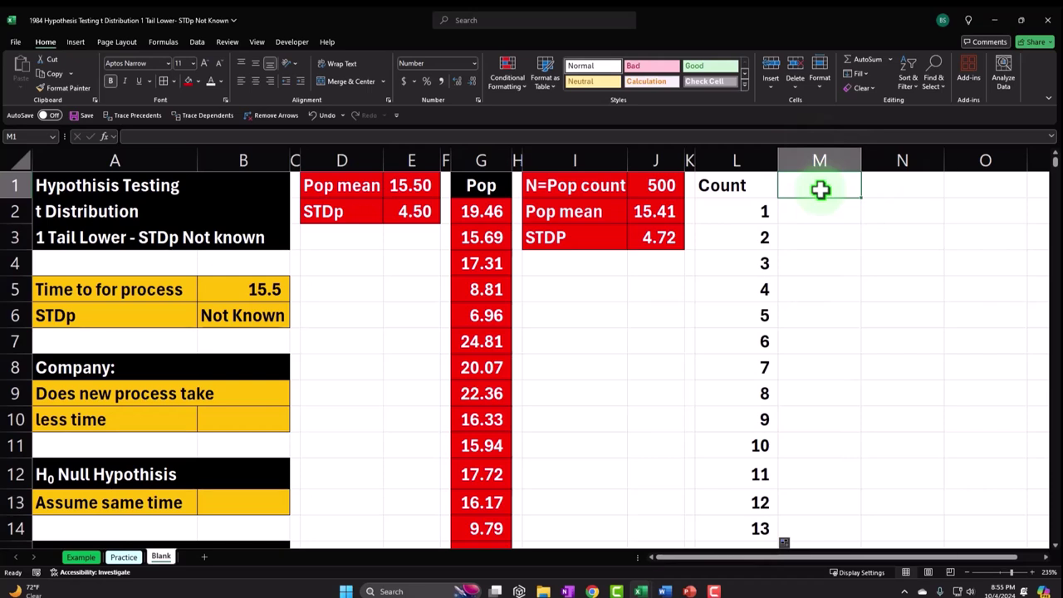
{"action": "type", "text": "Data"}
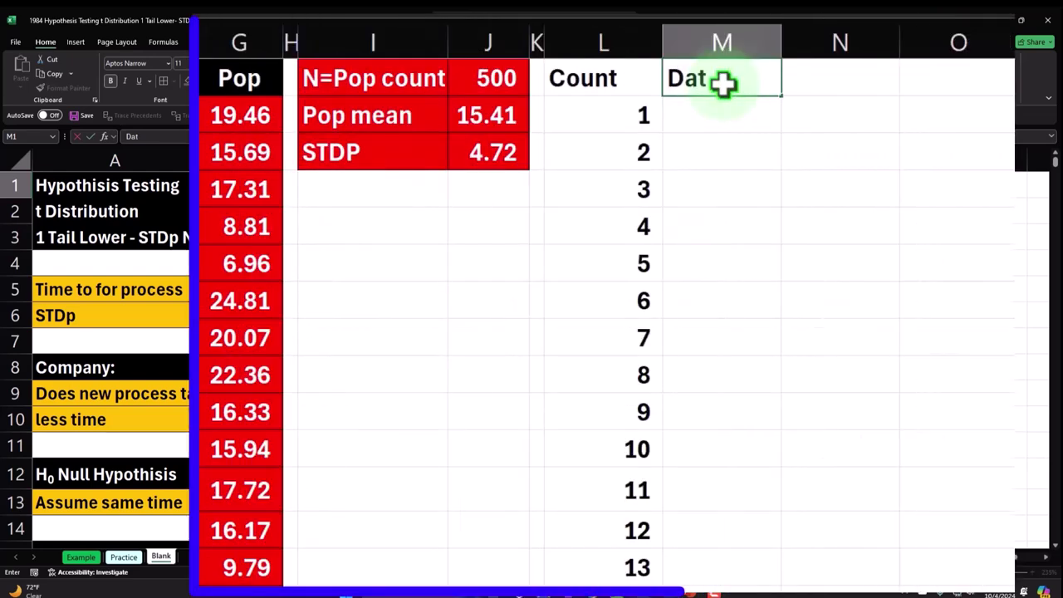
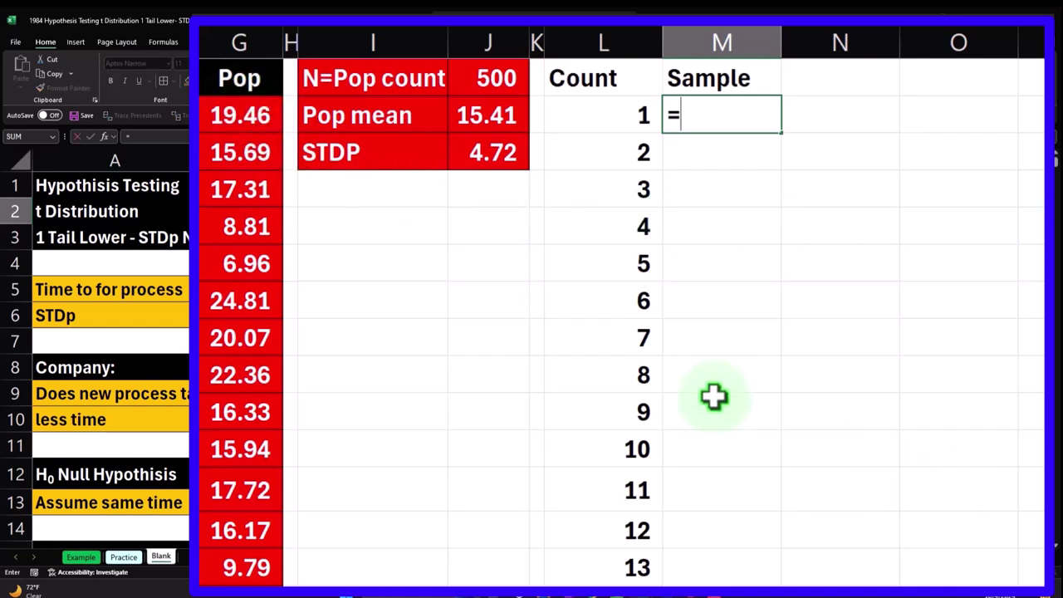
Enter =INDEX($G$2:$G$501,RANDBETWEEN(1,500)) in M2 to draw a random Pop value.
{"action": "type", "text": "ind"}
{"action": "key", "text": "Tab"}
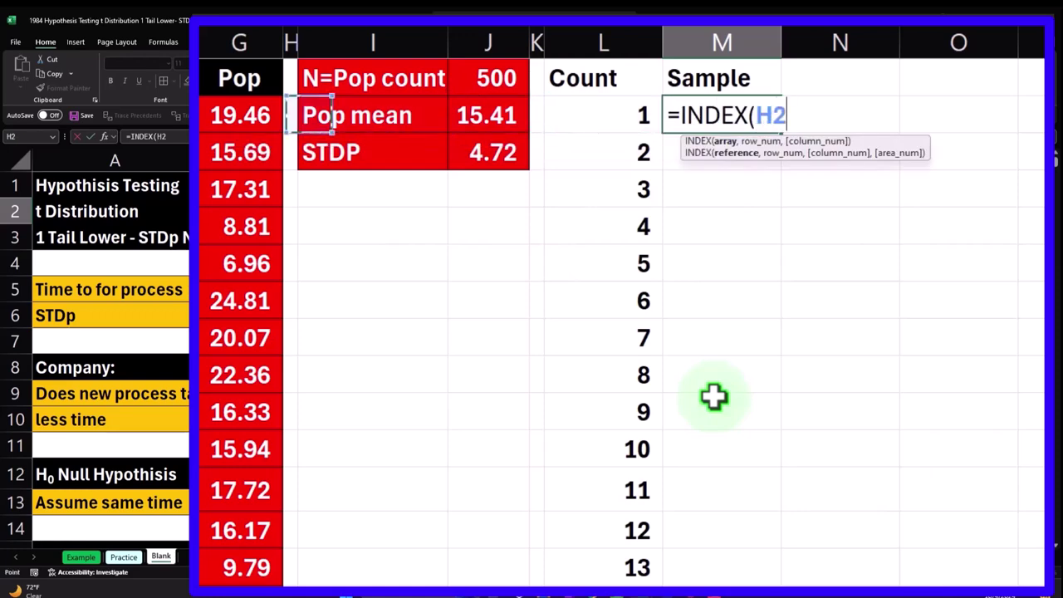
{"action": "key", "text": "ctrl+shift+Down"}
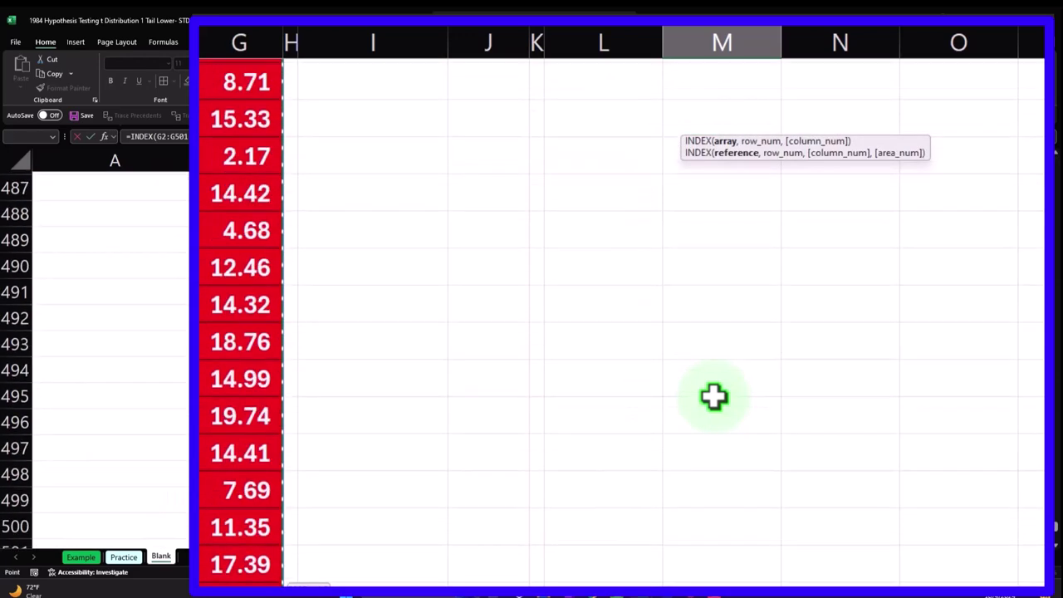
{"action": "key", "text": "ctrl+BackSpace"}
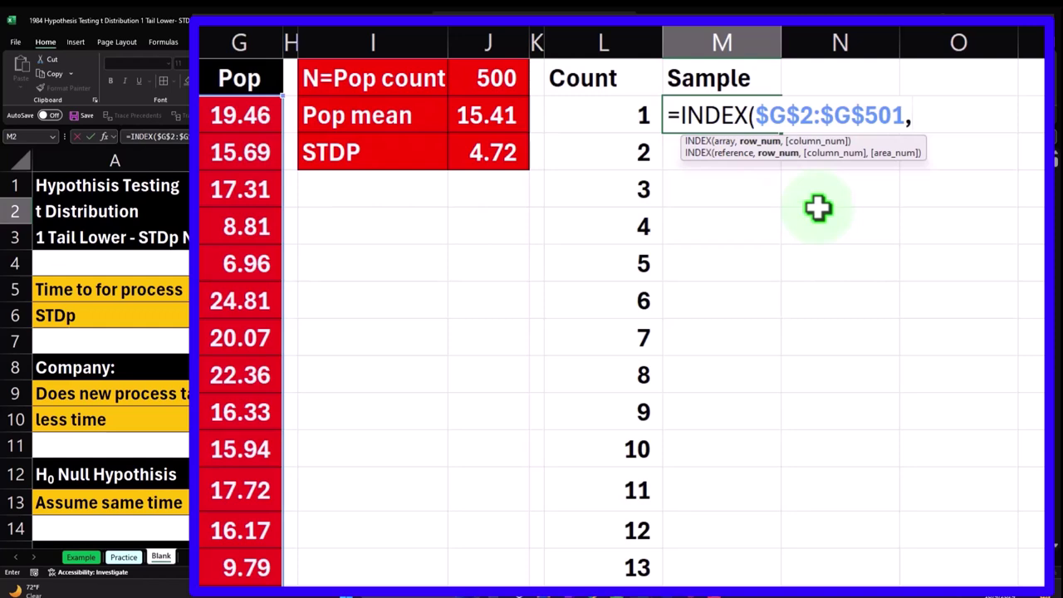
{"action": "type", "text": "and"}
{"action": "key", "text": "Down"}
{"action": "key", "text": "Down"}
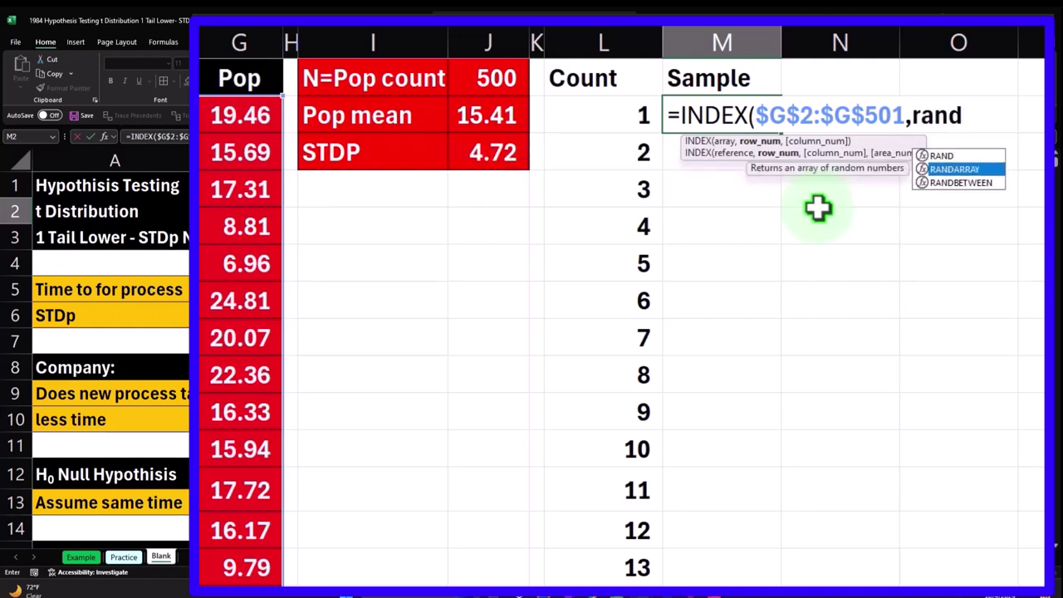
{"action": "key", "text": "Tab"}
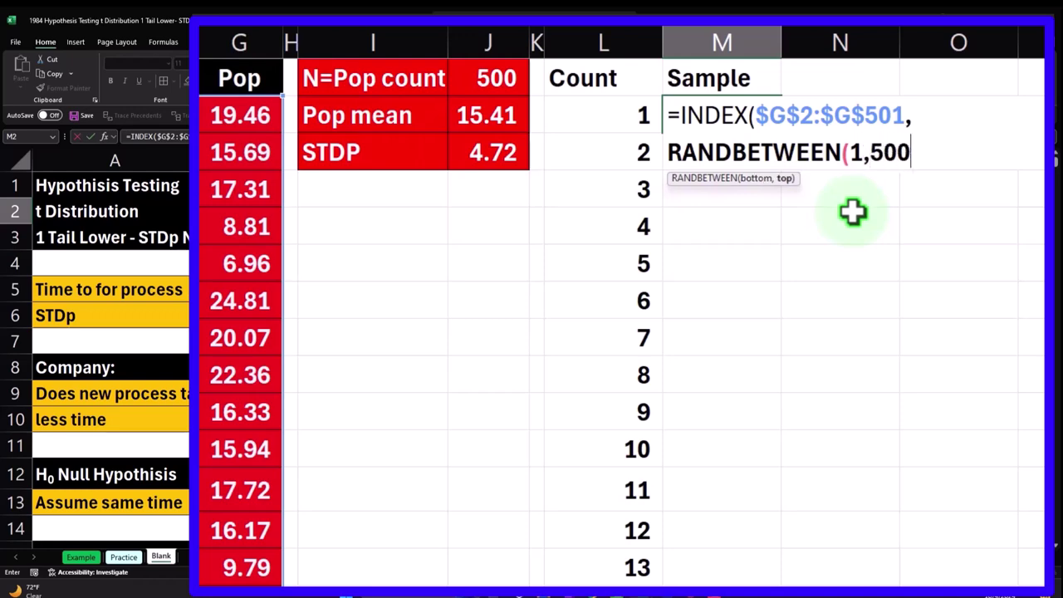
{"action": "type", "text": ")"}
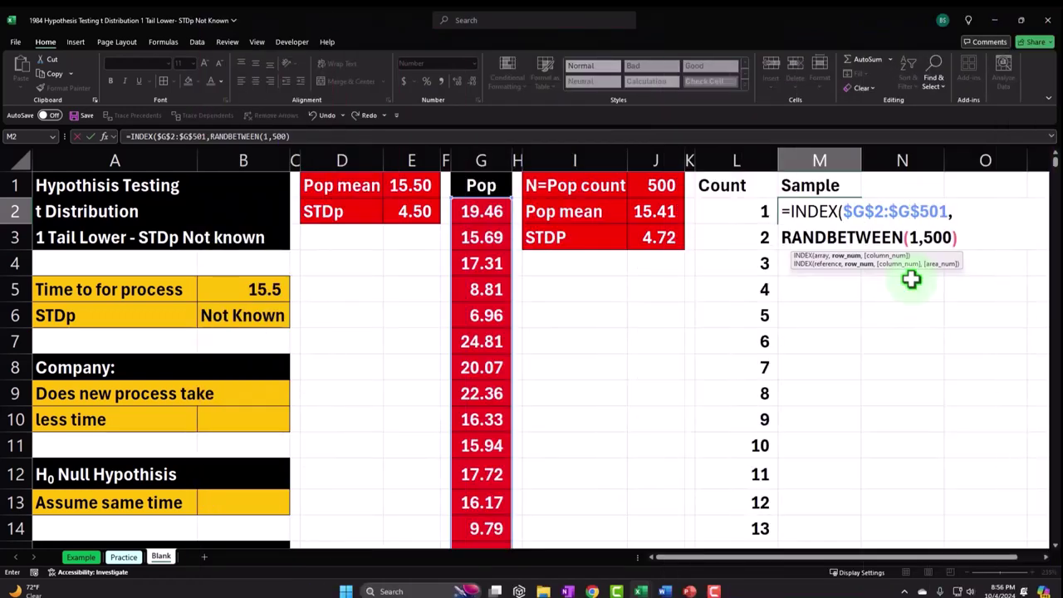
{"action": "key", "text": "Return"}
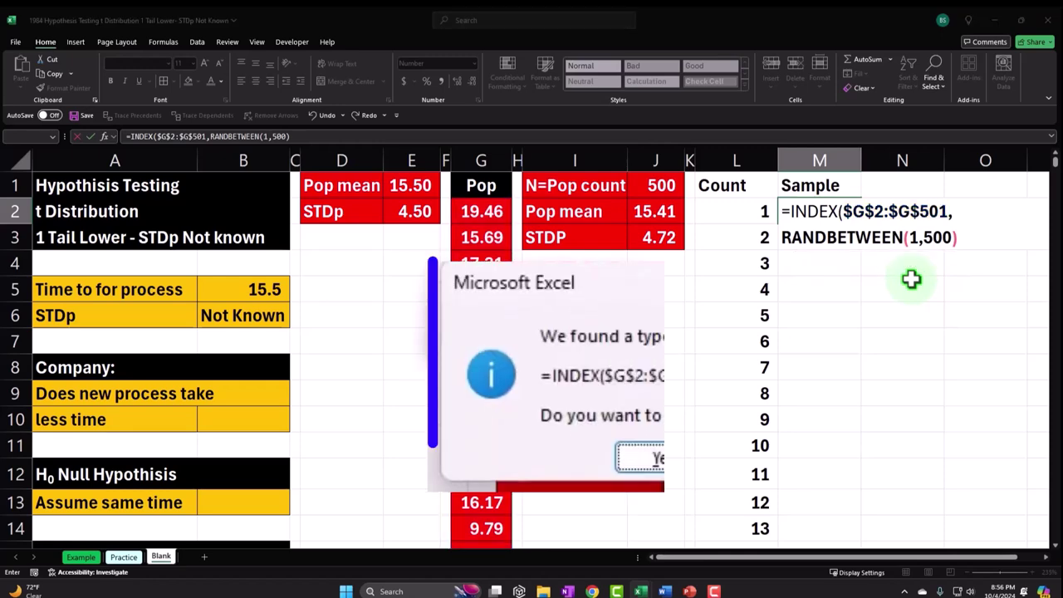
Accept the formula correction and show M2's sample value with two decimals.
{"action": "key", "text": "Return"}
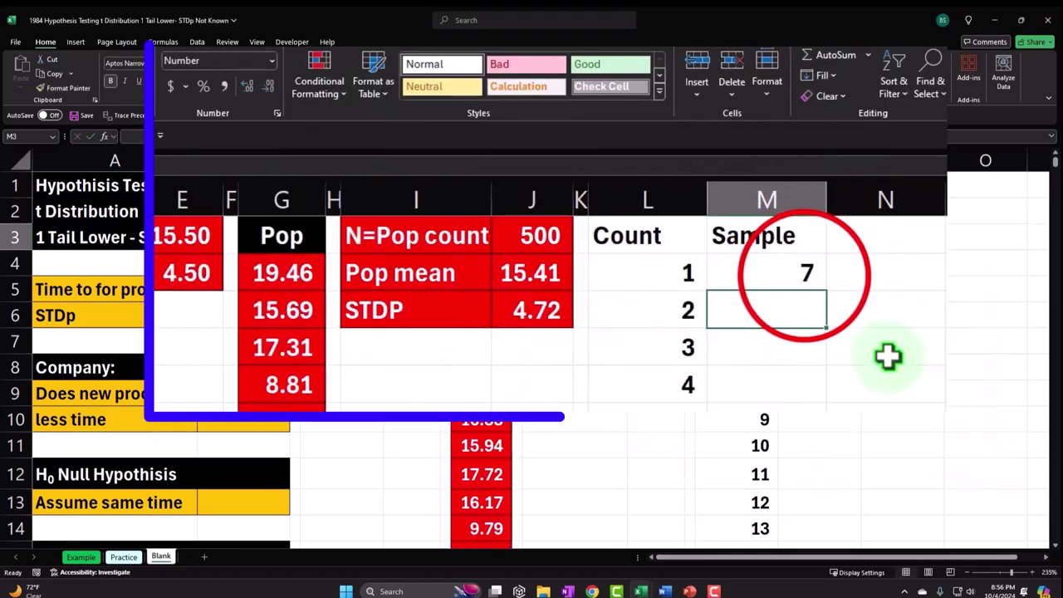
{"action": "left_click", "coordinate": [806, 275]}
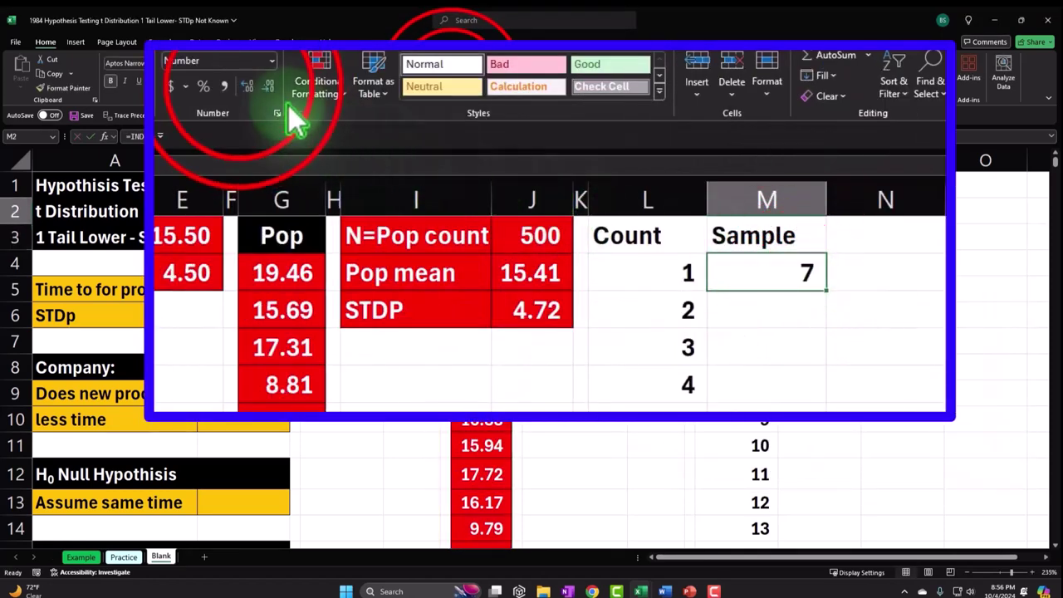
{"action": "left_click", "coordinate": [242, 87]}
{"action": "left_click", "coordinate": [243, 87]}
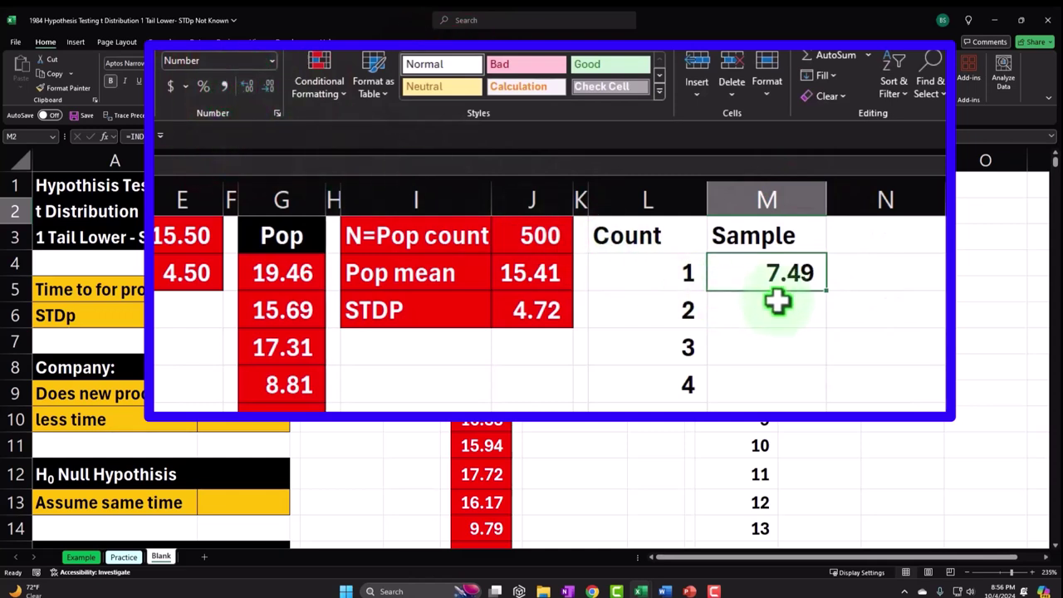
Fill the sample formula down column M beside the counts and check a result.
{"action": "double_click", "coordinate": [826, 291]}
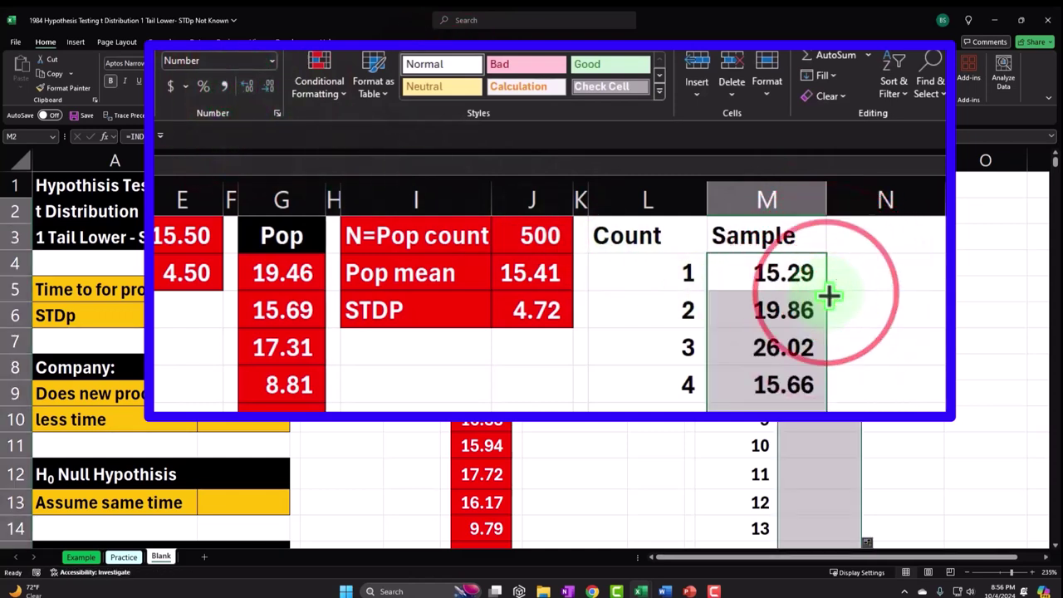
{"action": "double_click", "coordinate": [777, 411]}
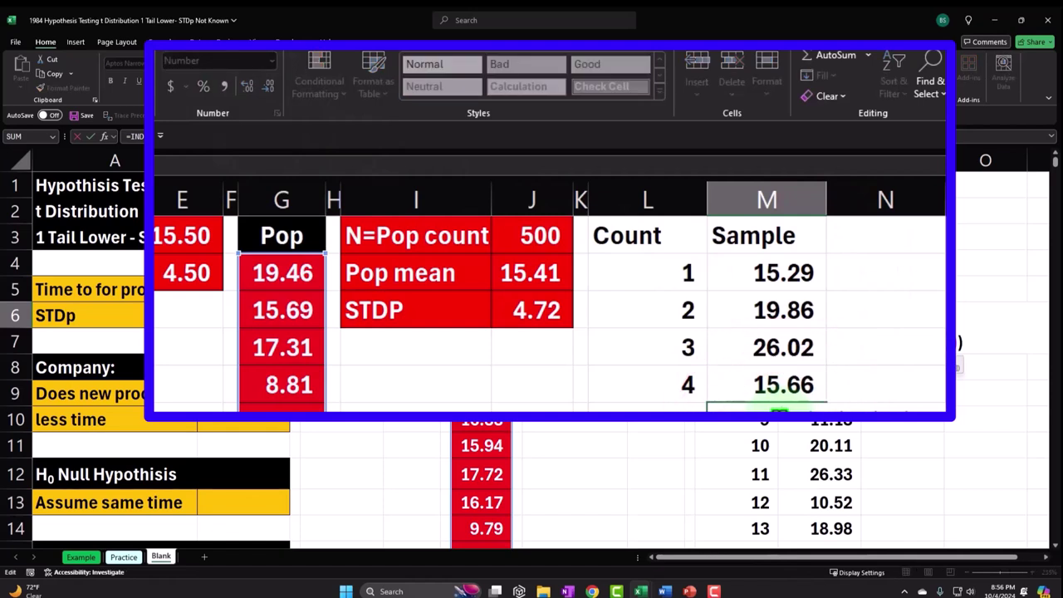
{"action": "key", "text": "Escape"}
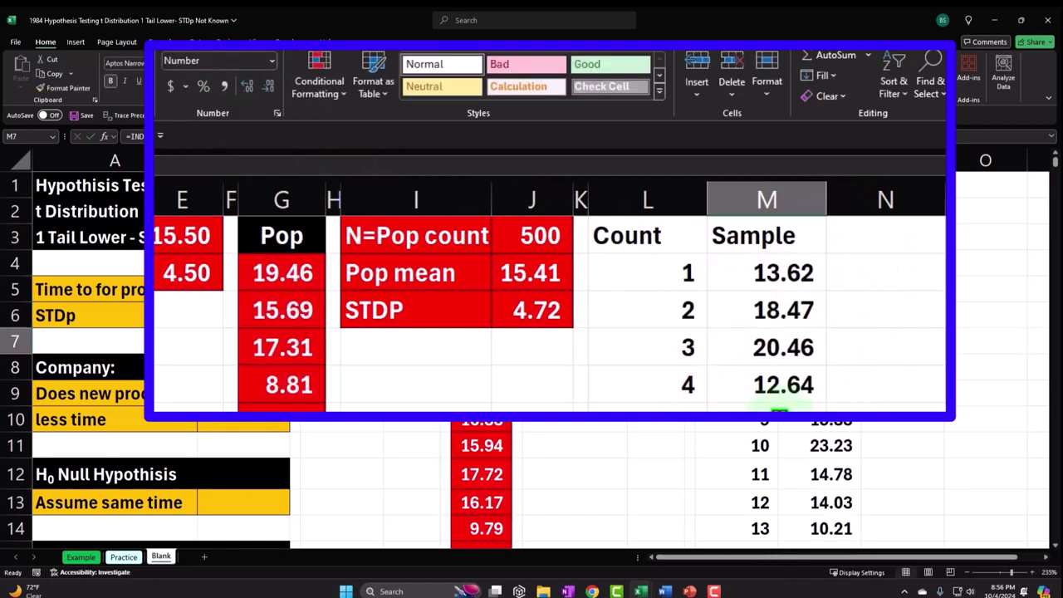
{"action": "left_click_drag", "start_coordinate": [749, 185], "coordinate": [782, 186]}
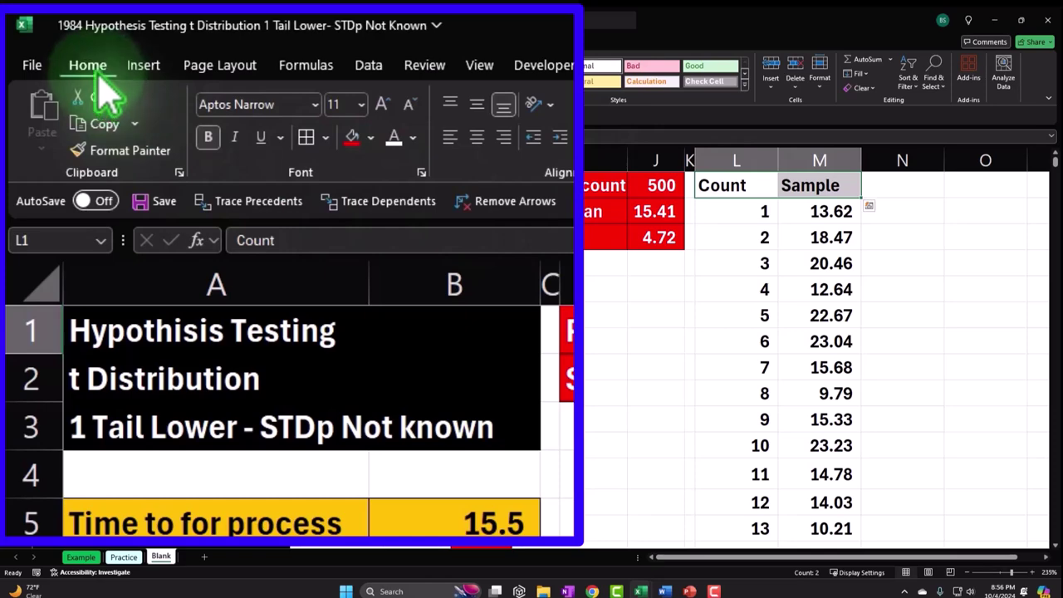
Fill the Count and Sample headers in L1:M1 black and centre them.
{"action": "left_click", "coordinate": [370, 137]}
{"action": "left_click", "coordinate": [382, 236]}
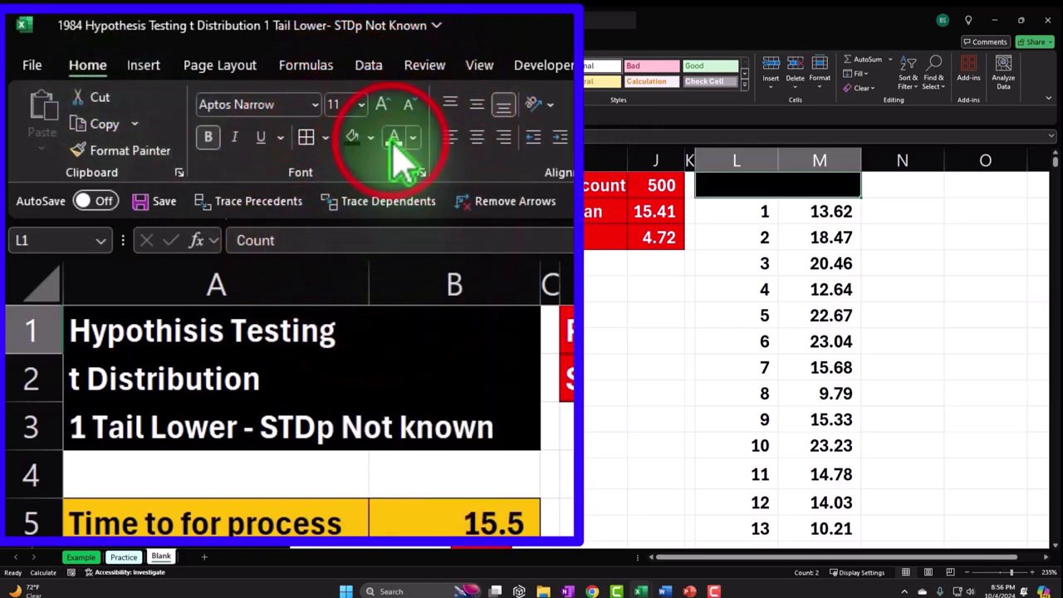
{"action": "left_click", "coordinate": [477, 137]}
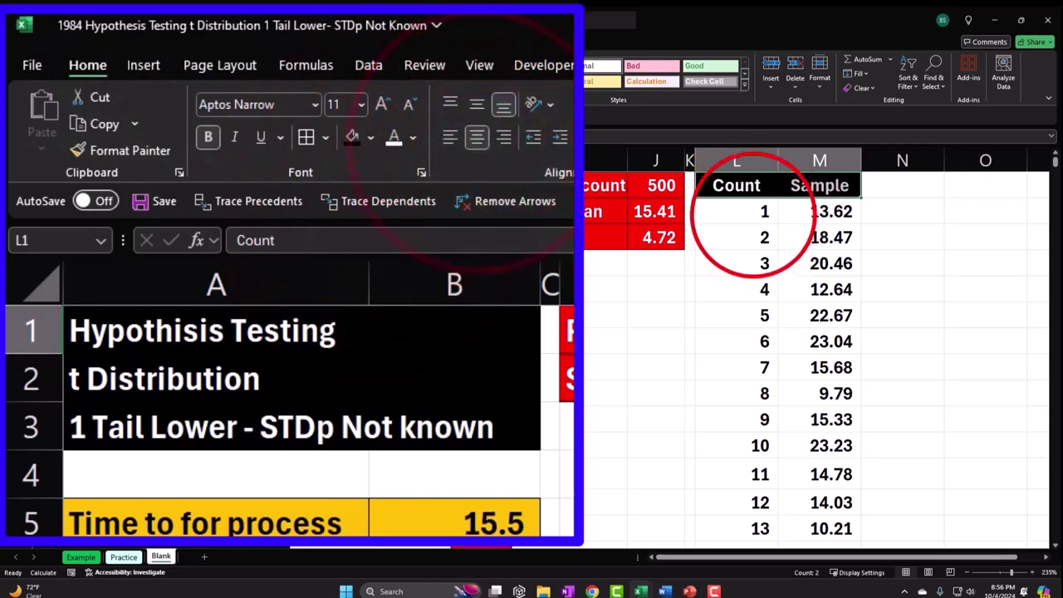
Shade the 50 count and sample rows L2:M51 light cyan using More Colors.
{"action": "left_click_drag", "start_coordinate": [753, 214], "coordinate": [790, 213]}
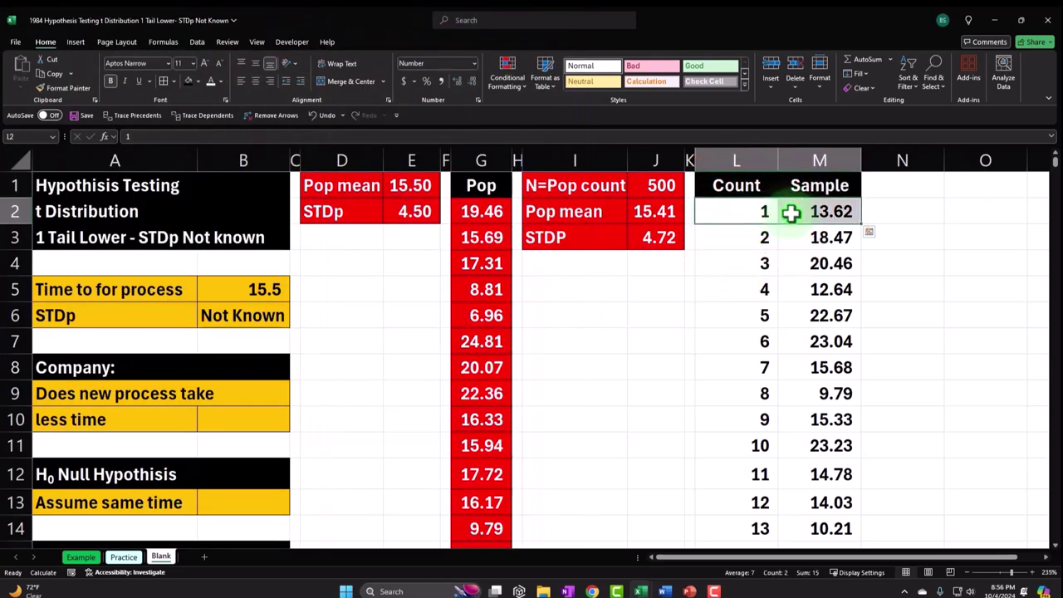
{"action": "key", "text": "ctrl+shift+Down"}
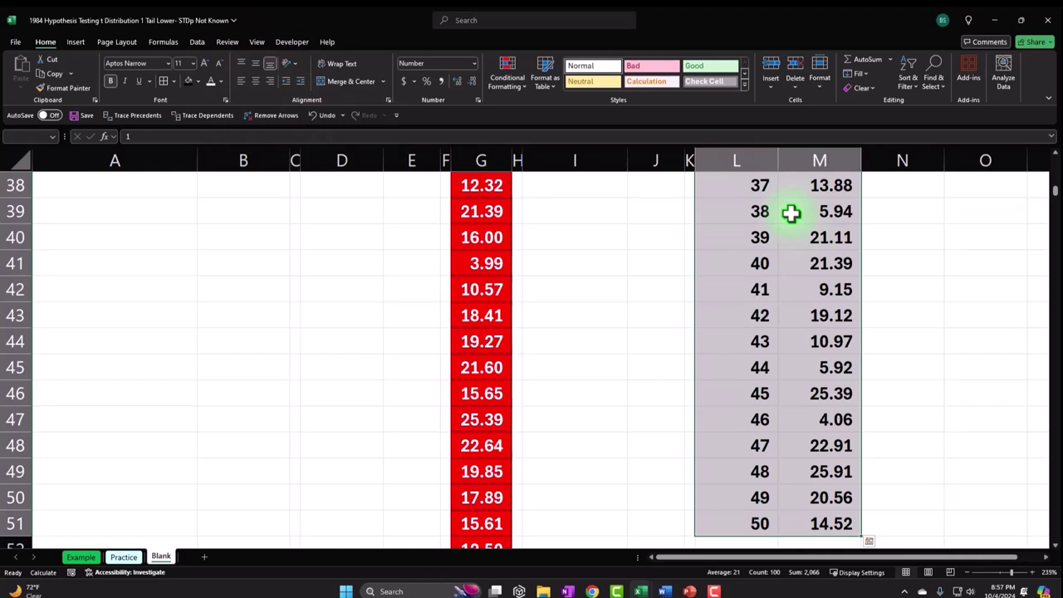
{"action": "right_click", "coordinate": [787, 222]}
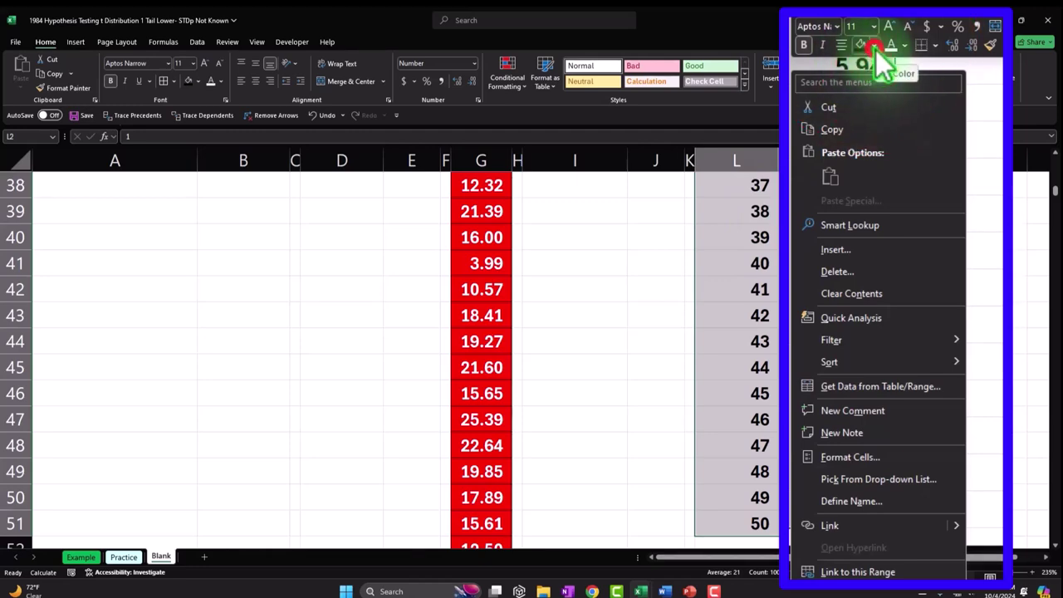
{"action": "left_click", "coordinate": [846, 195]}
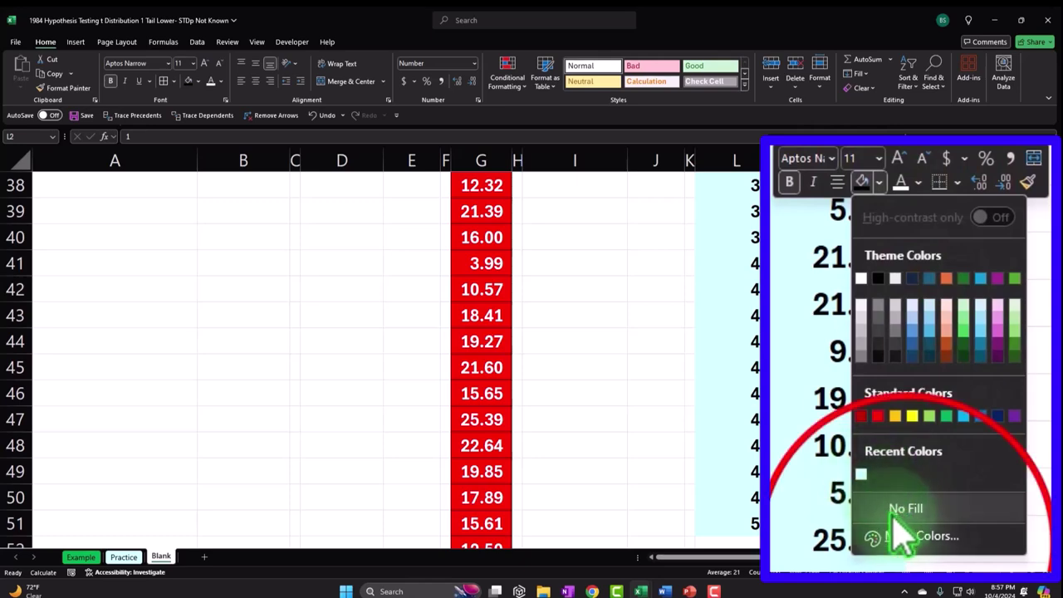
{"action": "left_click", "coordinate": [920, 535]}
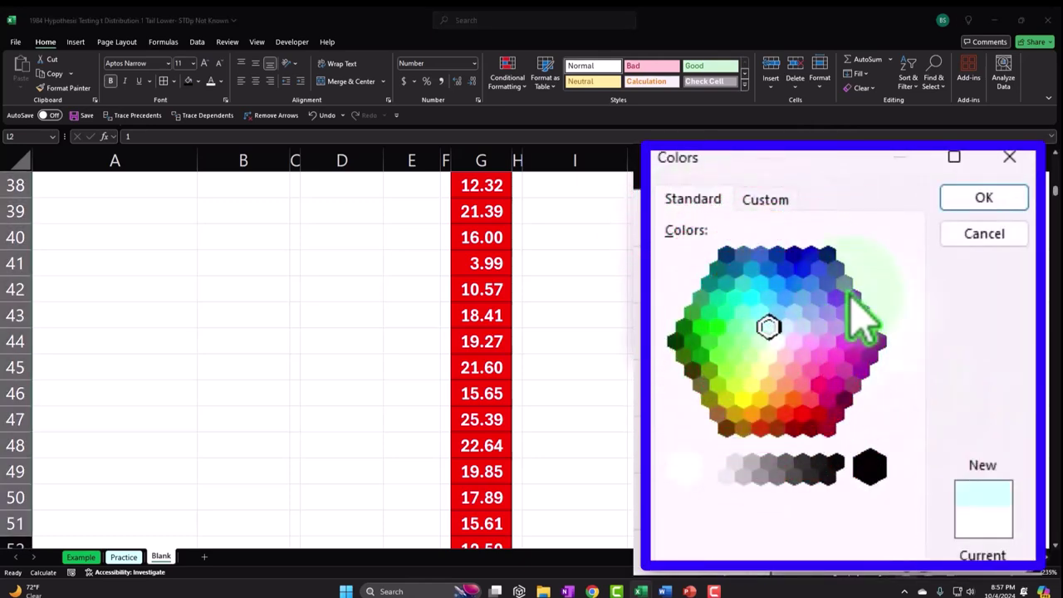
{"action": "left_click", "coordinate": [983, 199]}
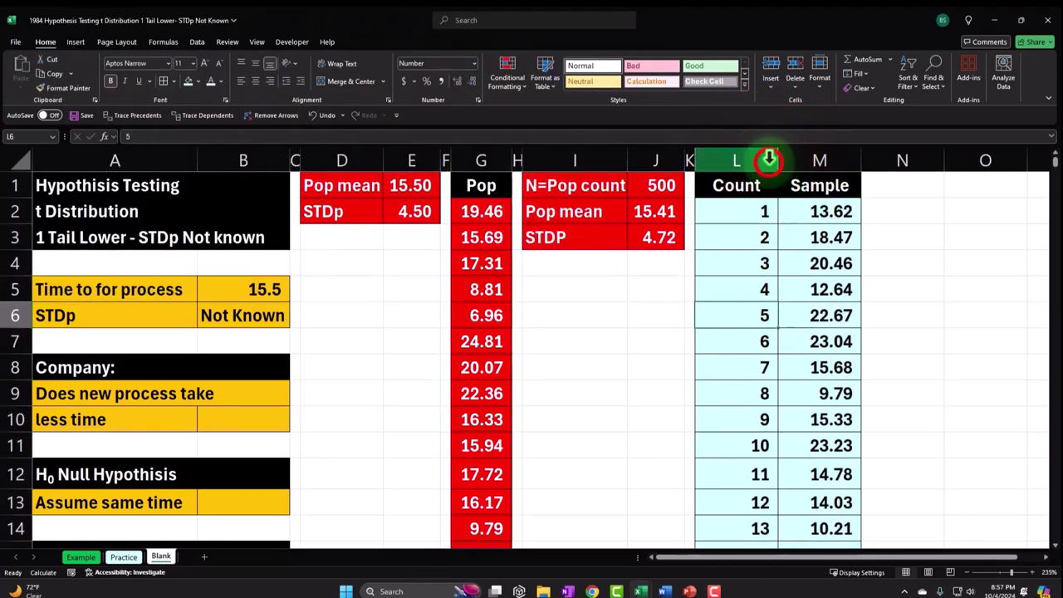
Format-paint column K's narrow spacer width onto column N and begin the H0: label in O1.
{"action": "left_click_drag", "start_coordinate": [778, 159], "coordinate": [801, 160]}
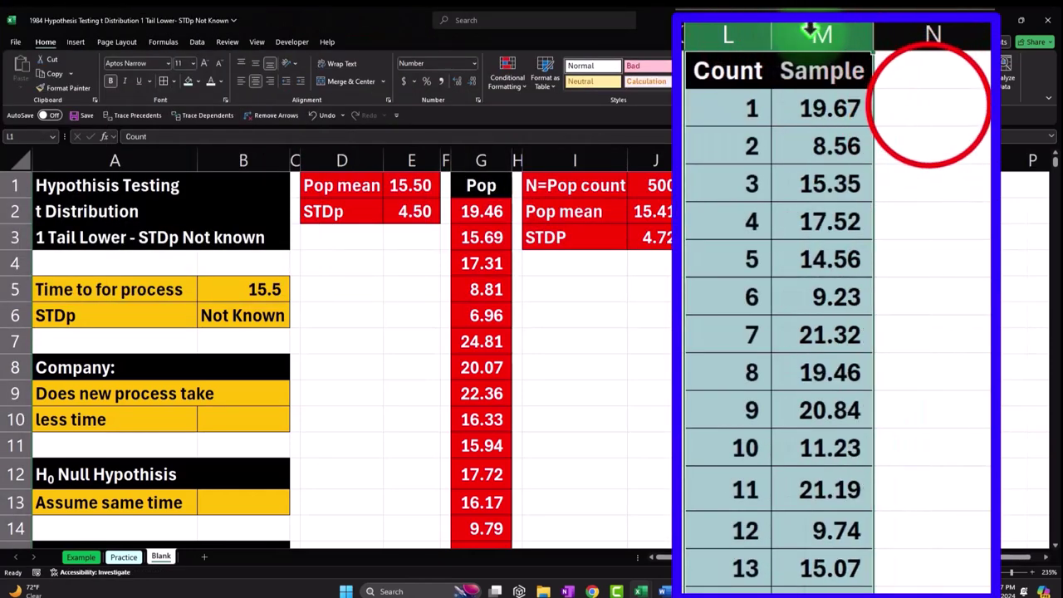
{"action": "left_click", "coordinate": [929, 105]}
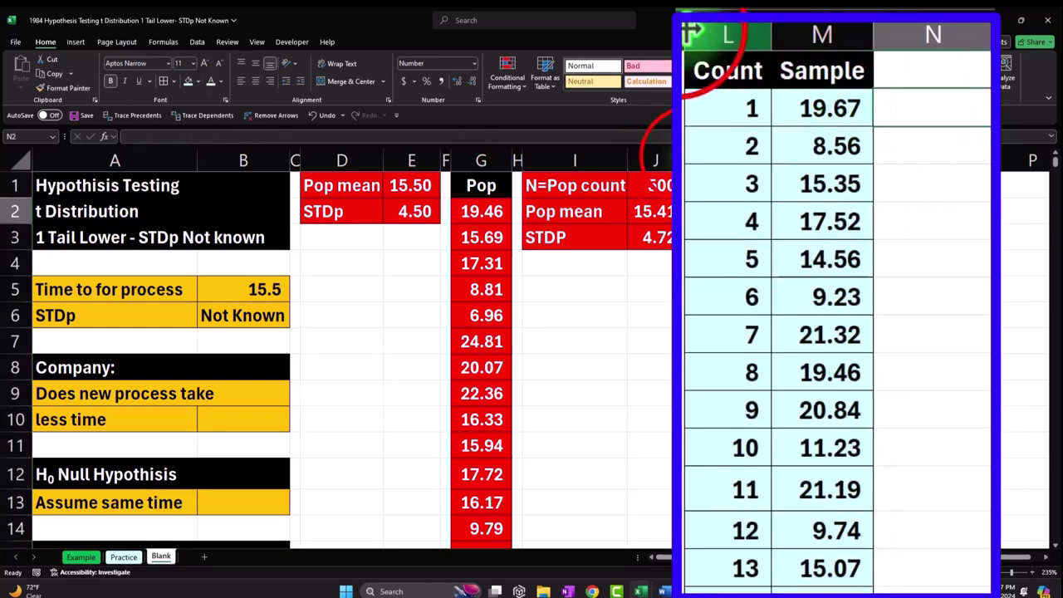
{"action": "left_click", "coordinate": [698, 185]}
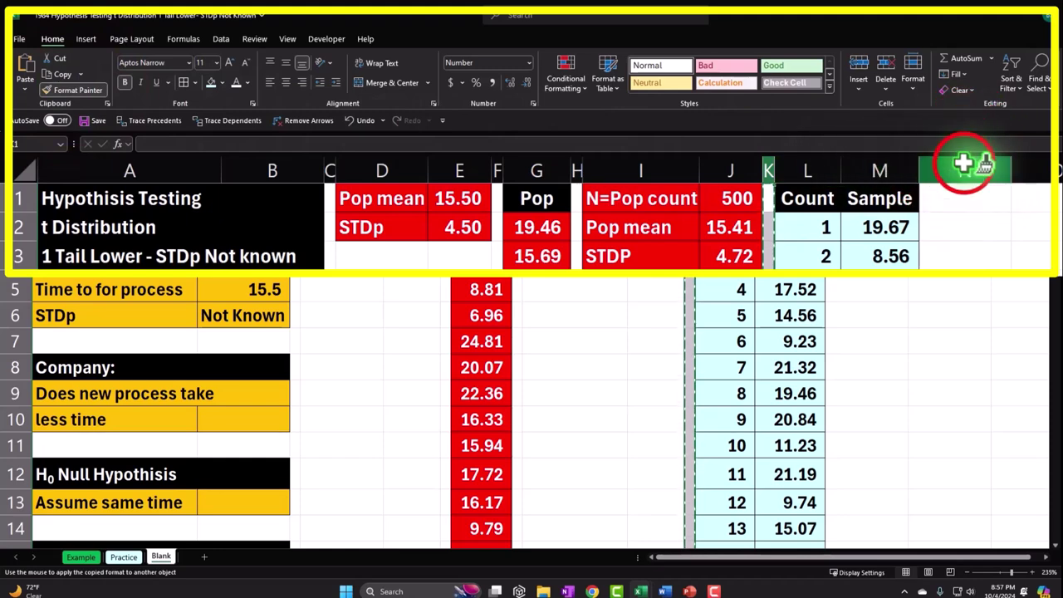
{"action": "left_click", "coordinate": [975, 169]}
{"action": "left_click", "coordinate": [1014, 199]}
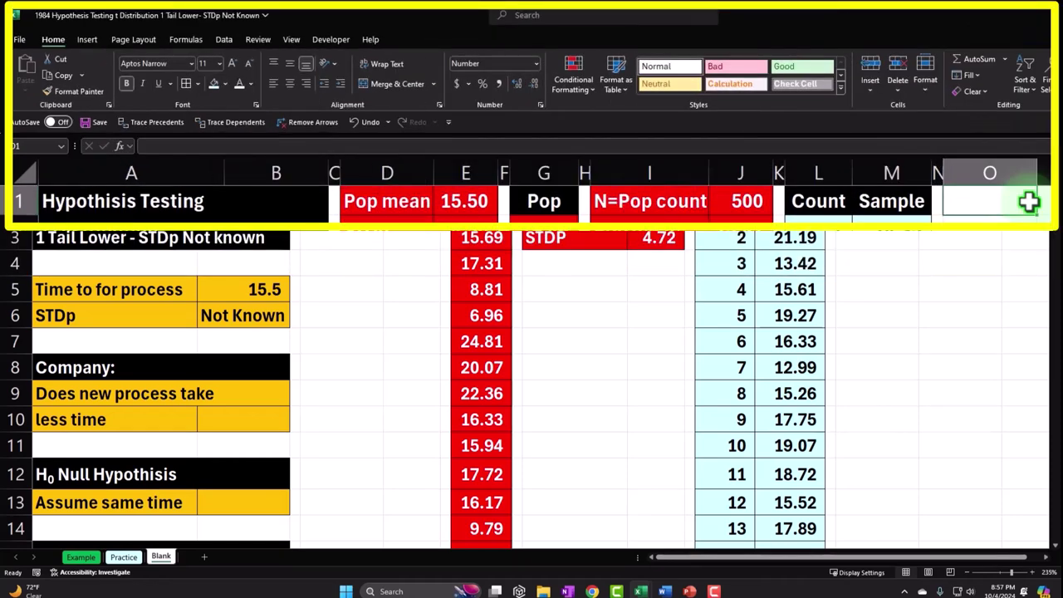
{"action": "type", "text": "H0:"}
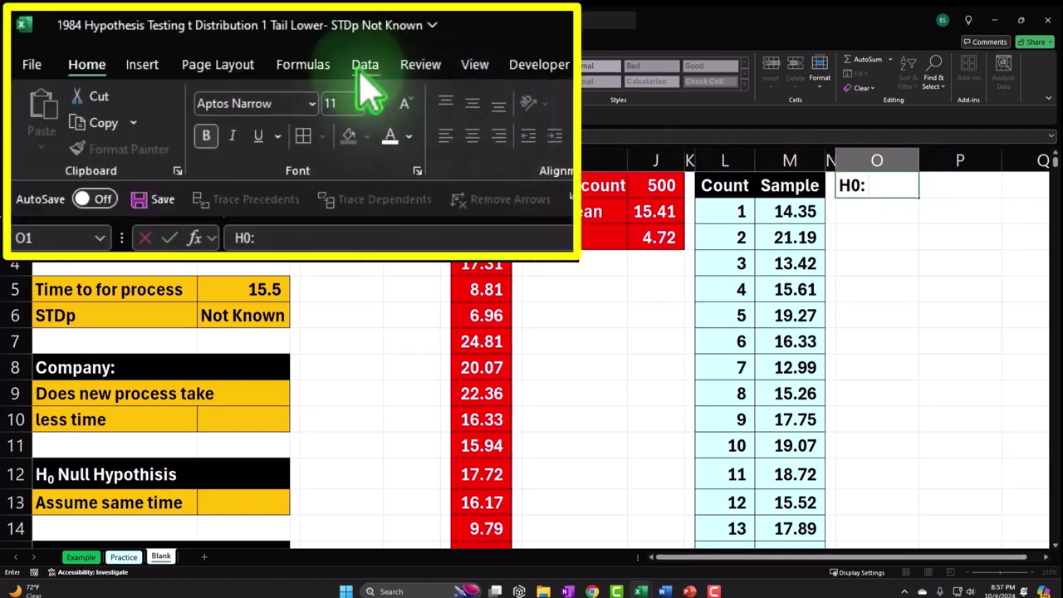
Insert the Greek letter μ from the Symbol dialog after H0: in O1.
{"action": "left_click", "coordinate": [156, 70]}
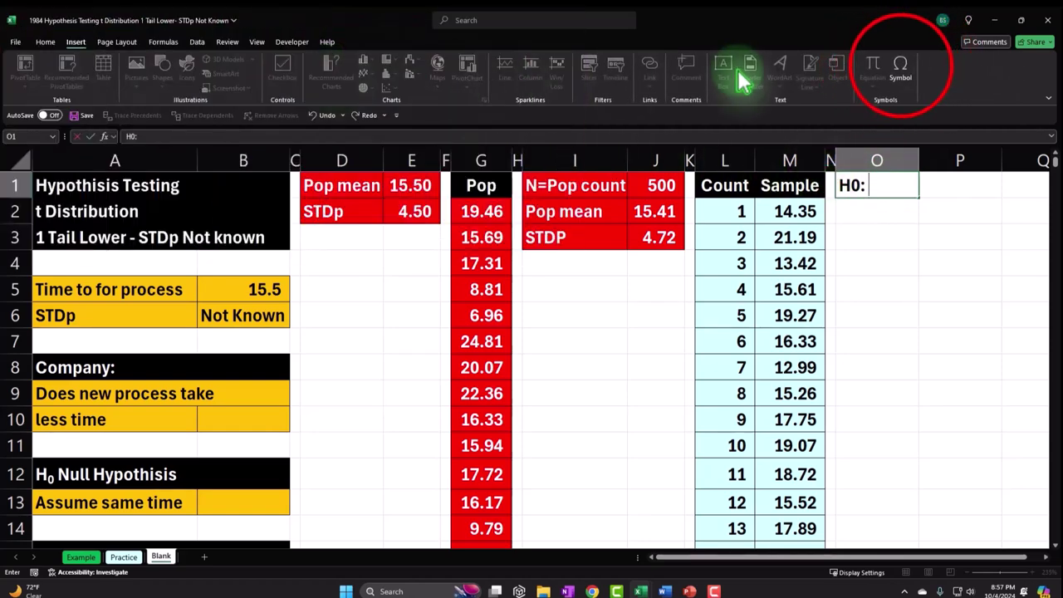
{"action": "left_click", "coordinate": [900, 66]}
{"action": "left_click_drag", "start_coordinate": [750, 142], "coordinate": [715, 229]}
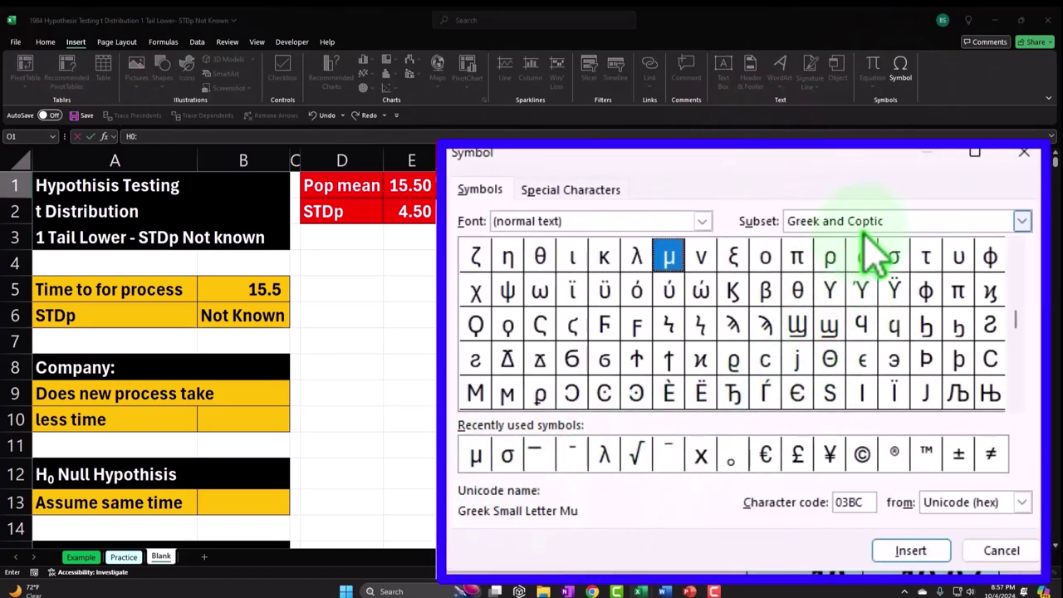
{"action": "left_click", "coordinate": [475, 453]}
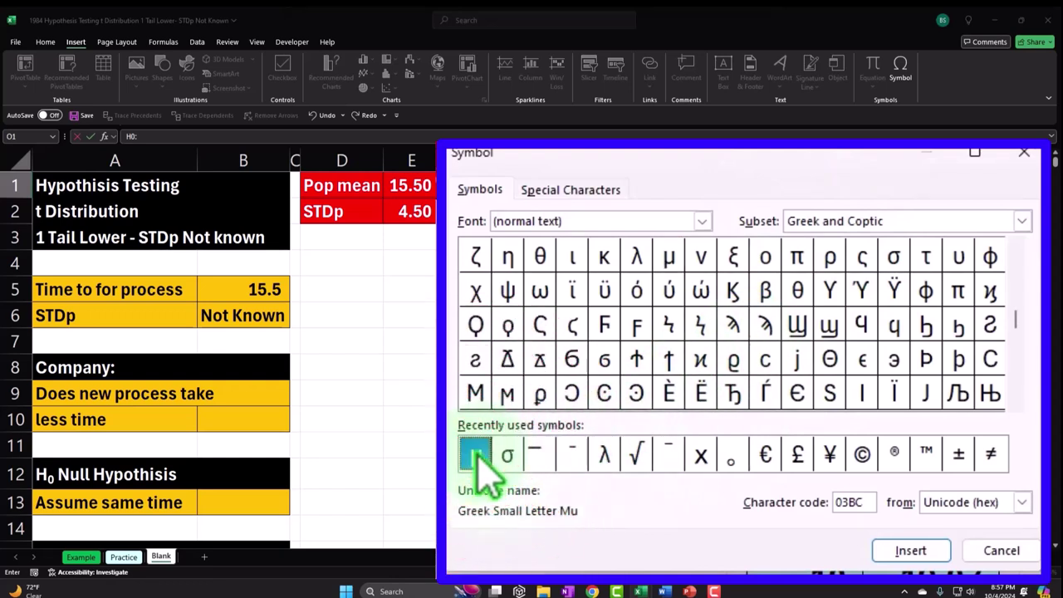
{"action": "left_click", "coordinate": [903, 551]}
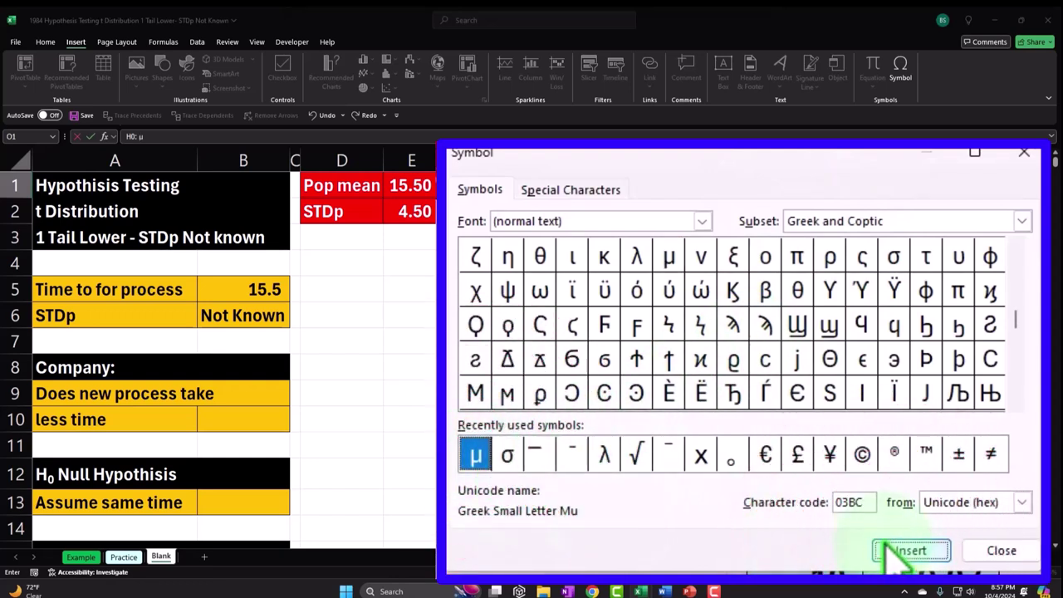
{"action": "left_click", "coordinate": [1002, 550]}
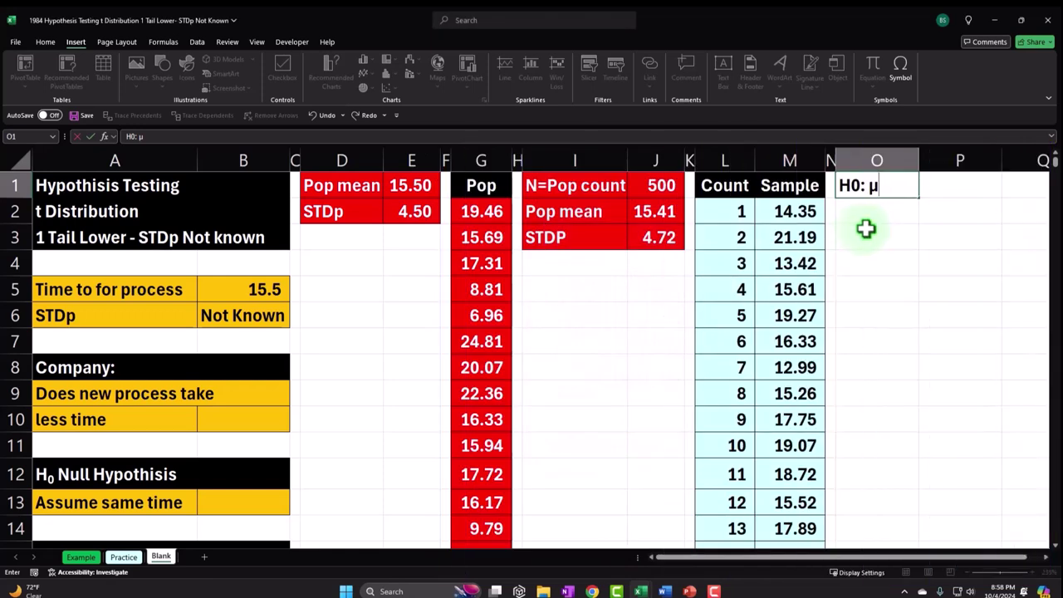
{"action": "left_click", "coordinate": [866, 216]}
{"action": "left_click", "coordinate": [868, 186]}
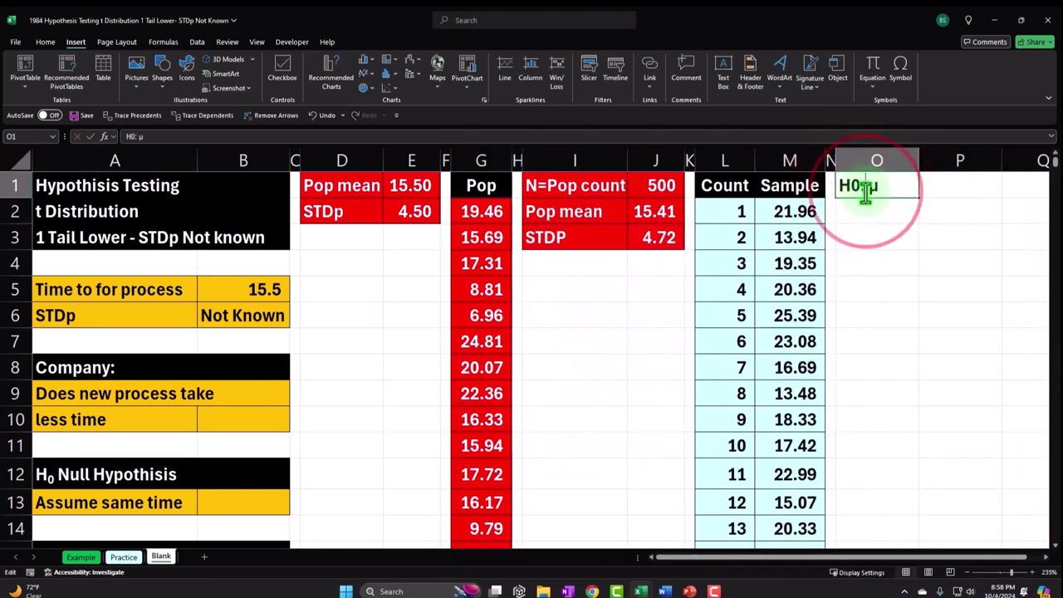
Format the 0 in O1's H0 label as a subscript.
{"action": "double_click", "coordinate": [854, 190]}
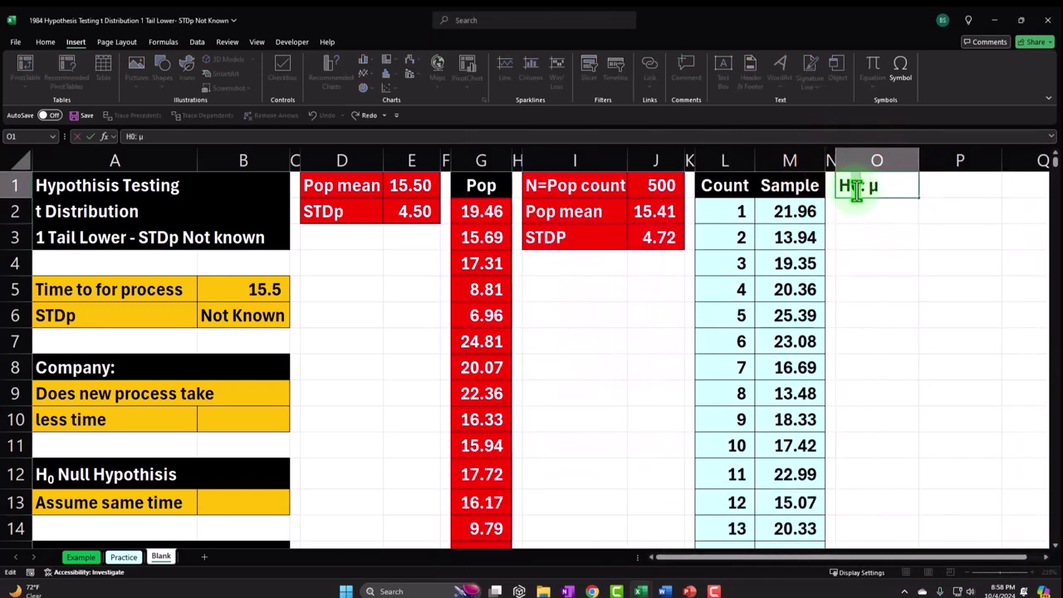
{"action": "left_click_drag", "start_coordinate": [854, 188], "coordinate": [856, 187]}
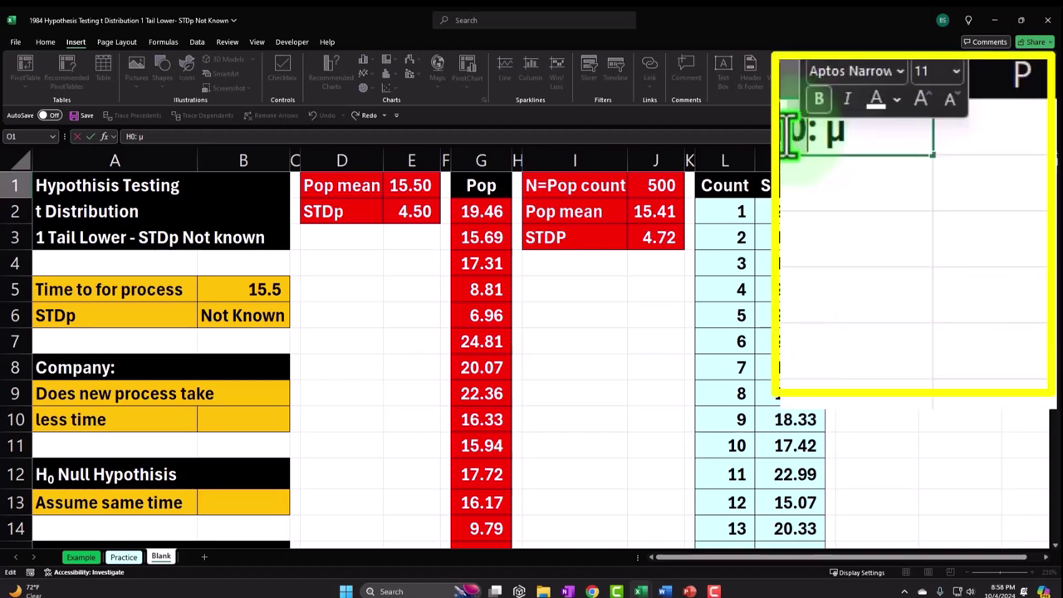
{"action": "right_click", "coordinate": [794, 141]}
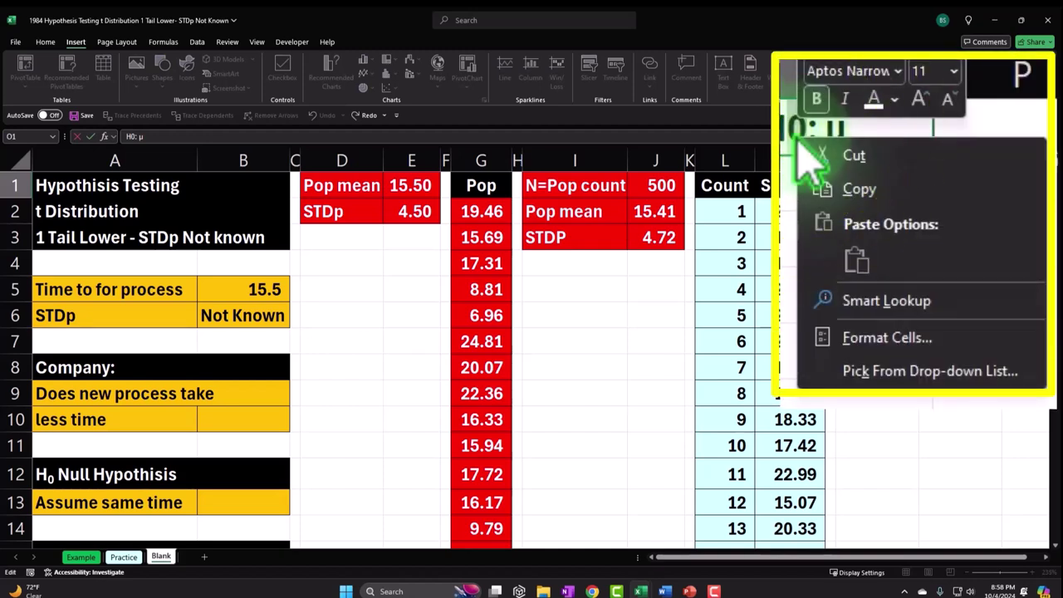
{"action": "left_click", "coordinate": [877, 290]}
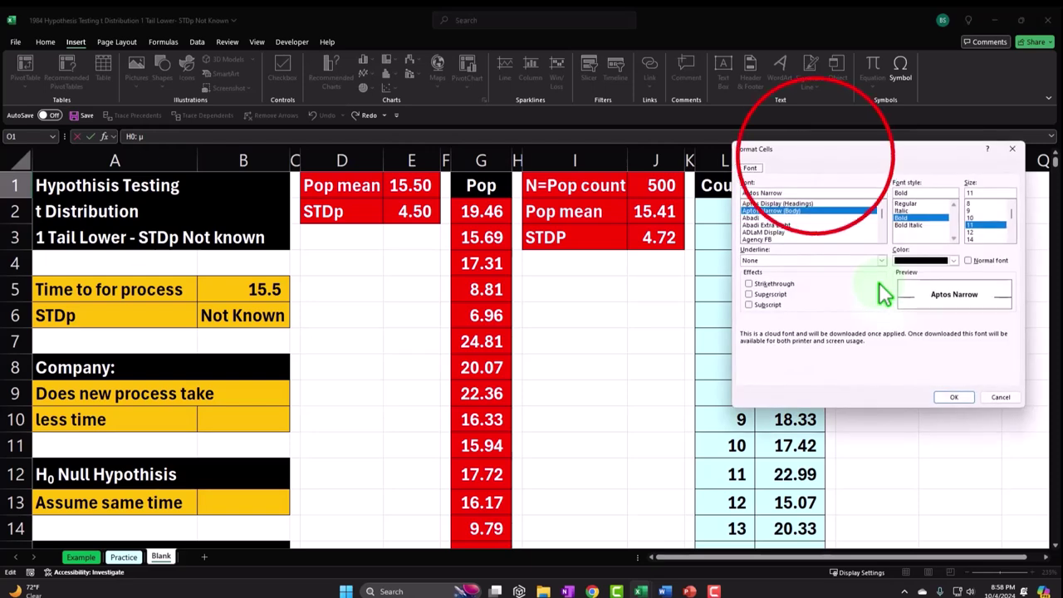
{"action": "left_click_drag", "start_coordinate": [818, 174], "coordinate": [817, 179]}
{"action": "left_click", "coordinate": [759, 312]}
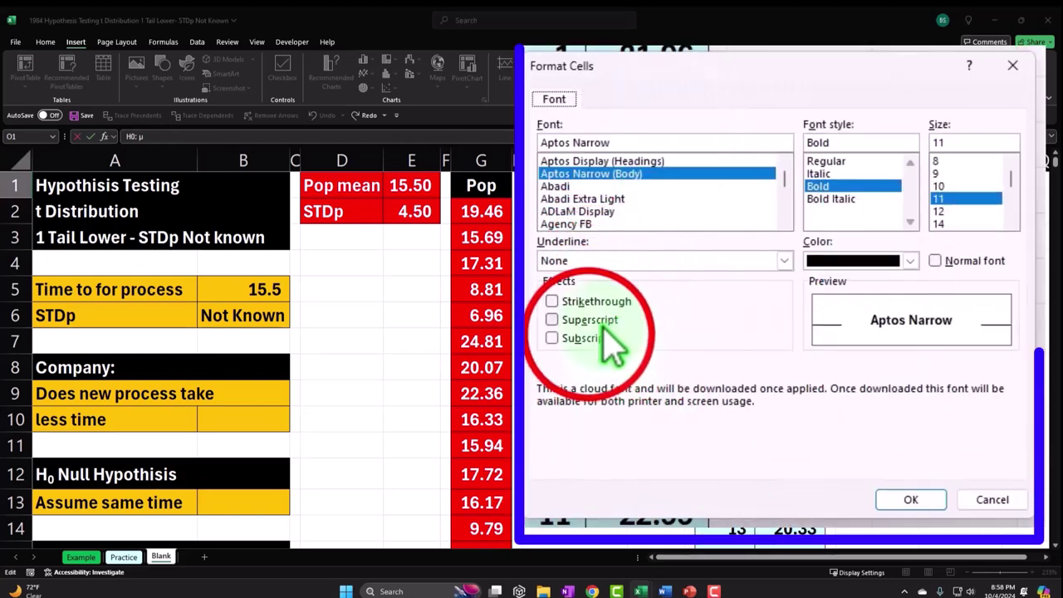
{"action": "left_click", "coordinate": [911, 499]}
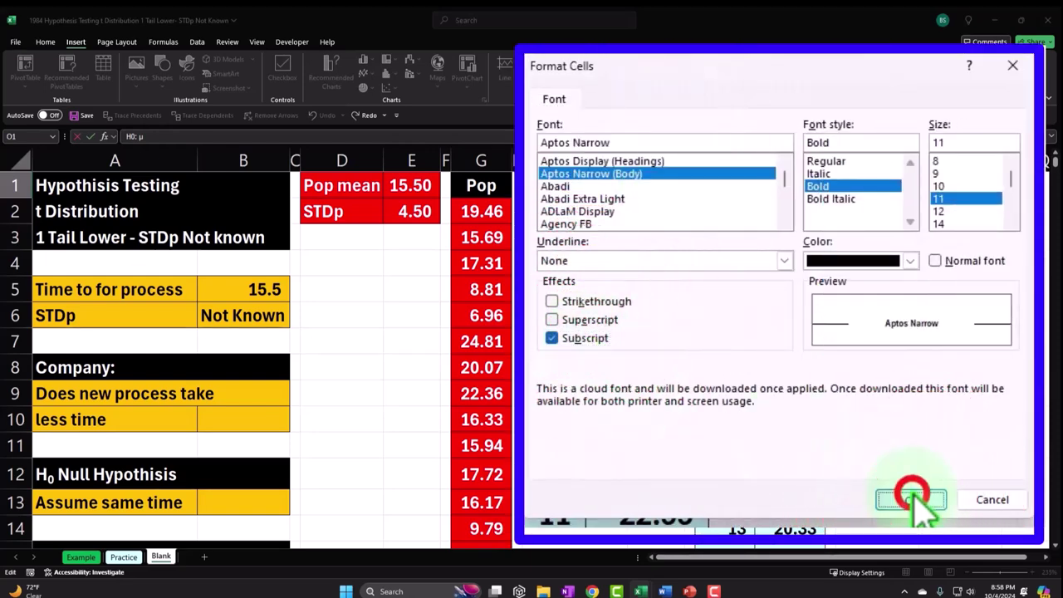
{"action": "key", "text": "Return"}
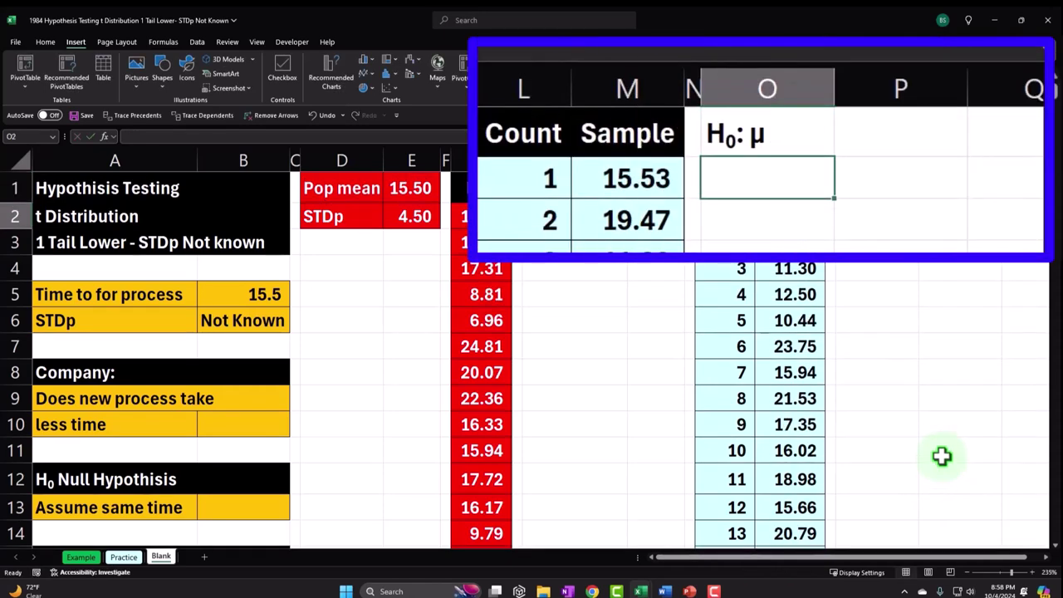
Enter the >= relation in P1.
{"action": "key", "text": "Right"}
{"action": "key", "text": "Up"}
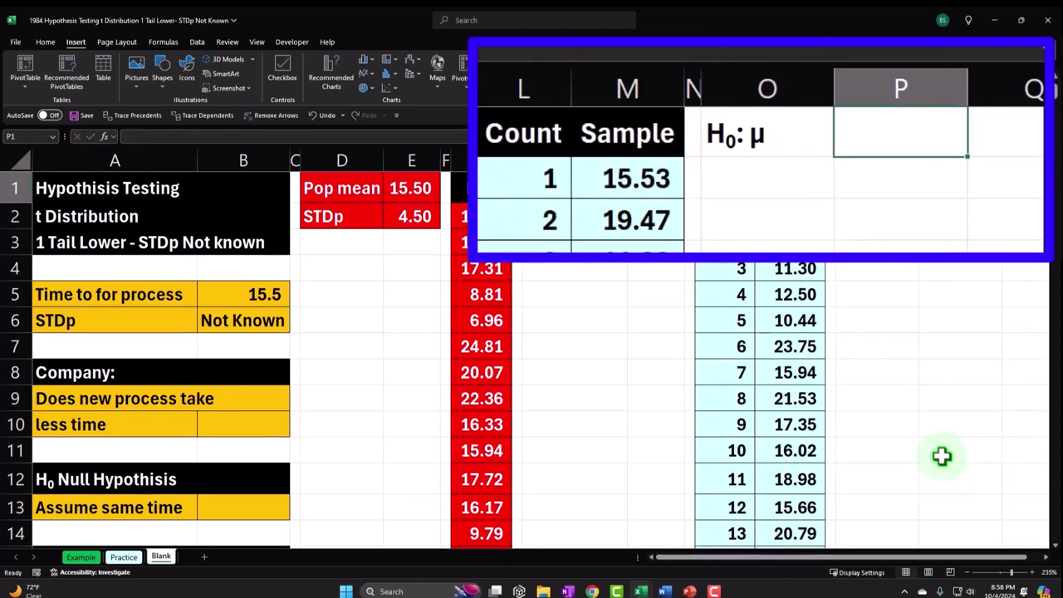
{"action": "type", "text": ">"}
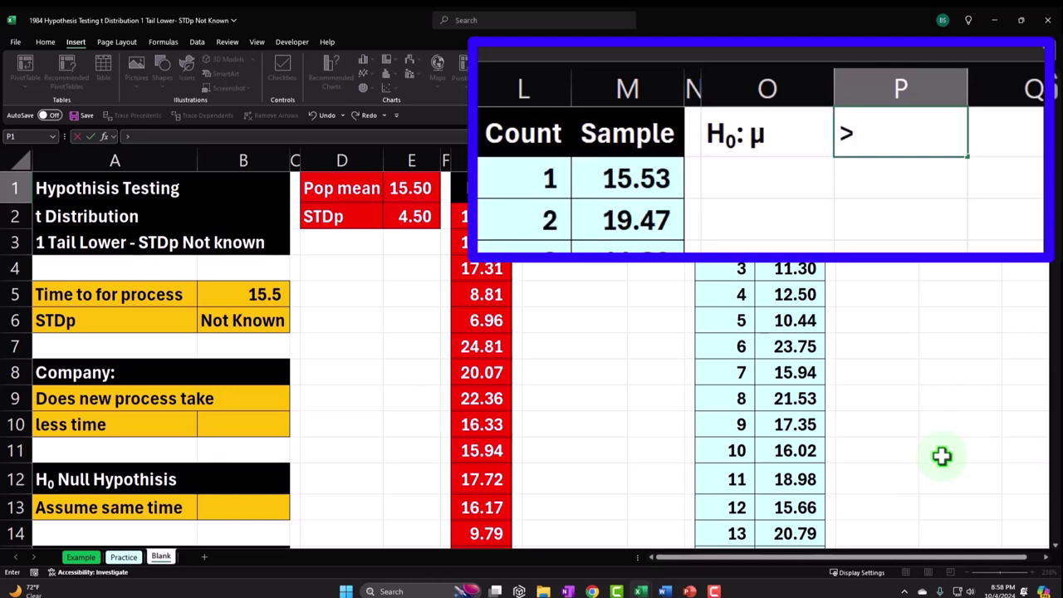
{"action": "type", "text": "="}
{"action": "key", "text": "Right"}
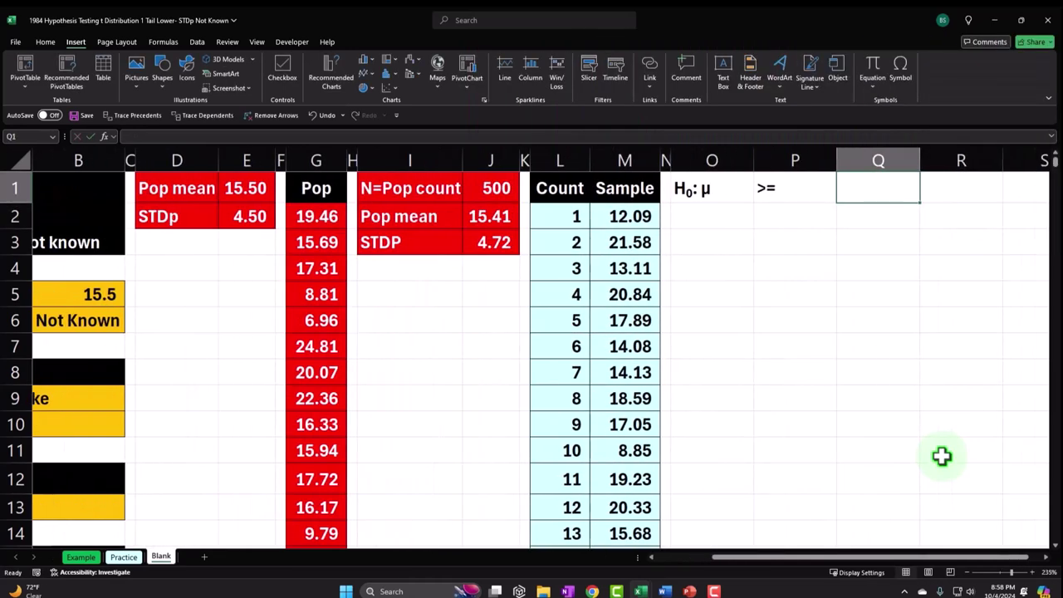
Set Q1 to =B5 so it shows the hypothesised process time.
{"action": "type", "text": "="}
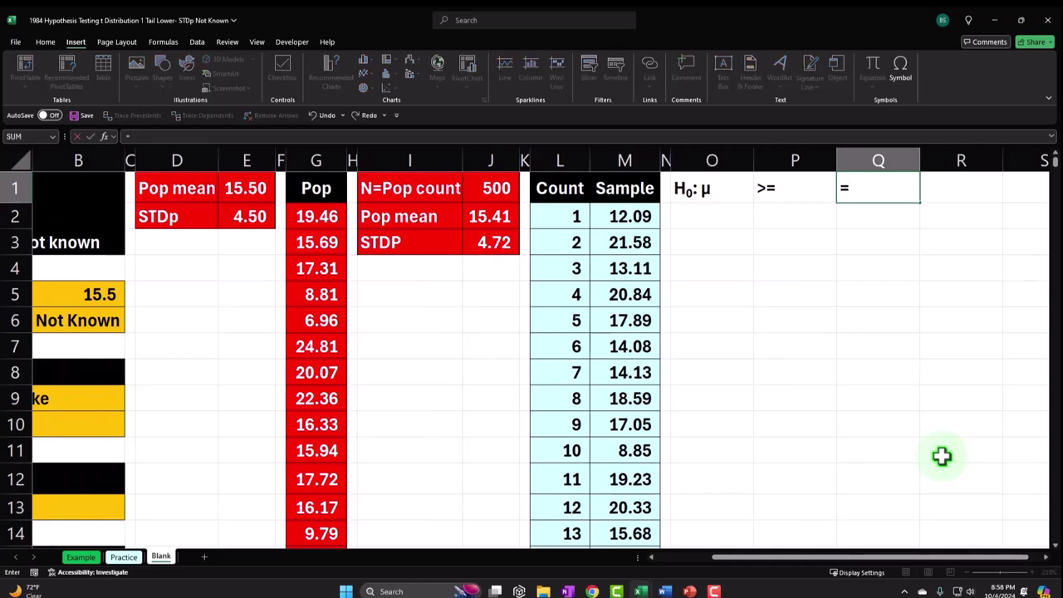
{"action": "key", "text": "Left"}
{"action": "key", "text": "Left"}
{"action": "key", "text": "Left"}
{"action": "key", "text": "Left"}
{"action": "key", "text": "Left"}
{"action": "key", "text": "Left"}
{"action": "key", "text": "Left"}
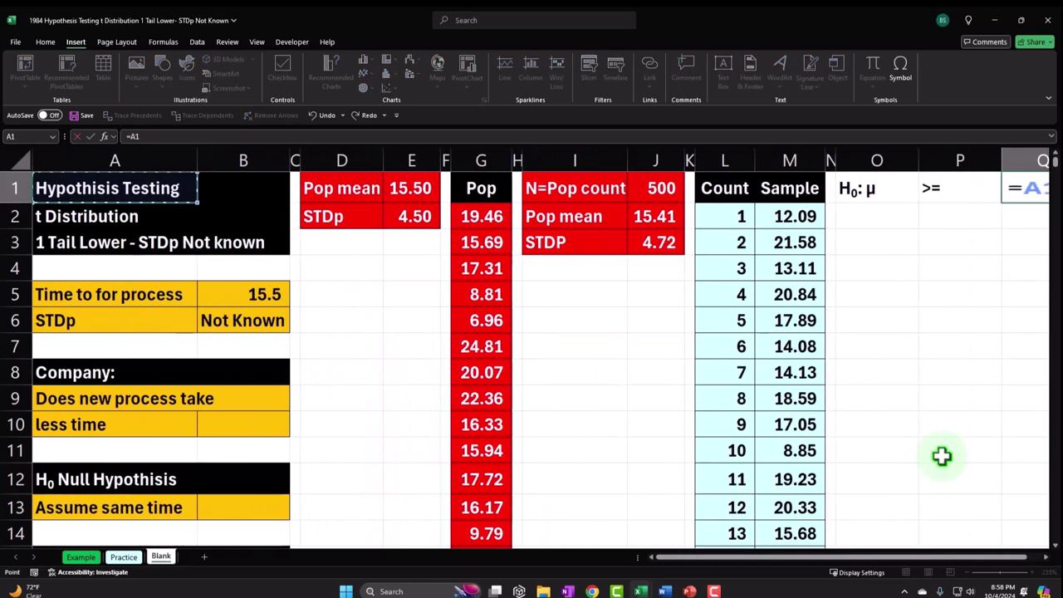
{"action": "key", "text": "Down"}
{"action": "key", "text": "Down"}
{"action": "key", "text": "Down"}
{"action": "key", "text": "Down"}
{"action": "key", "text": "Right"}
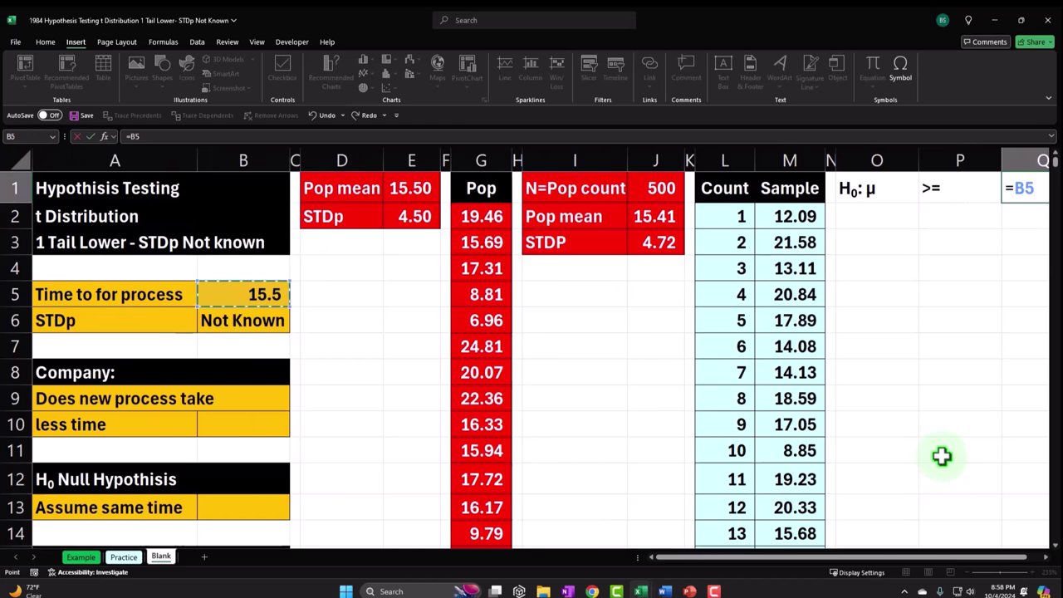
{"action": "key", "text": "Return"}
{"action": "key", "text": "Left"}
{"action": "key", "text": "Left"}
{"action": "key", "text": "Left"}
{"action": "key", "text": "Left"}
{"action": "key", "text": "Left"}
{"action": "key", "text": "Left"}
{"action": "key", "text": "Left"}
{"action": "key", "text": "Left"}
{"action": "key", "text": "Left"}
{"action": "key", "text": "Left"}
{"action": "key", "text": "Left"}
{"action": "key", "text": "Left"}
{"action": "key", "text": "Left"}
{"action": "key", "text": "Left"}
{"action": "key", "text": "Left"}
{"action": "key", "text": "Left"}
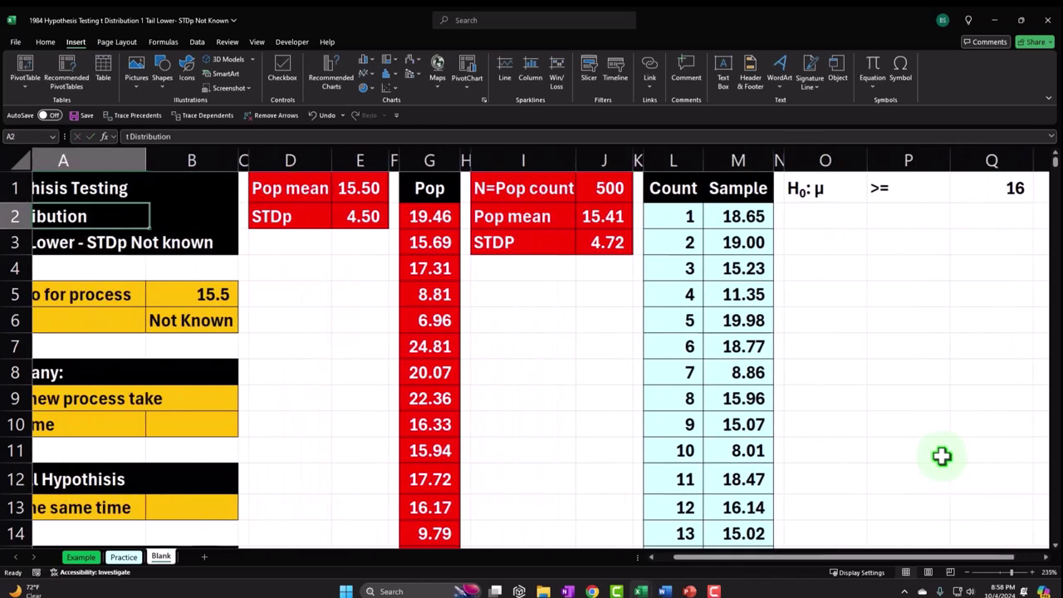
{"action": "key", "text": "Down"}
{"action": "key", "text": "Down"}
{"action": "key", "text": "Down"}
{"action": "key", "text": "Down"}
{"action": "key", "text": "Up"}
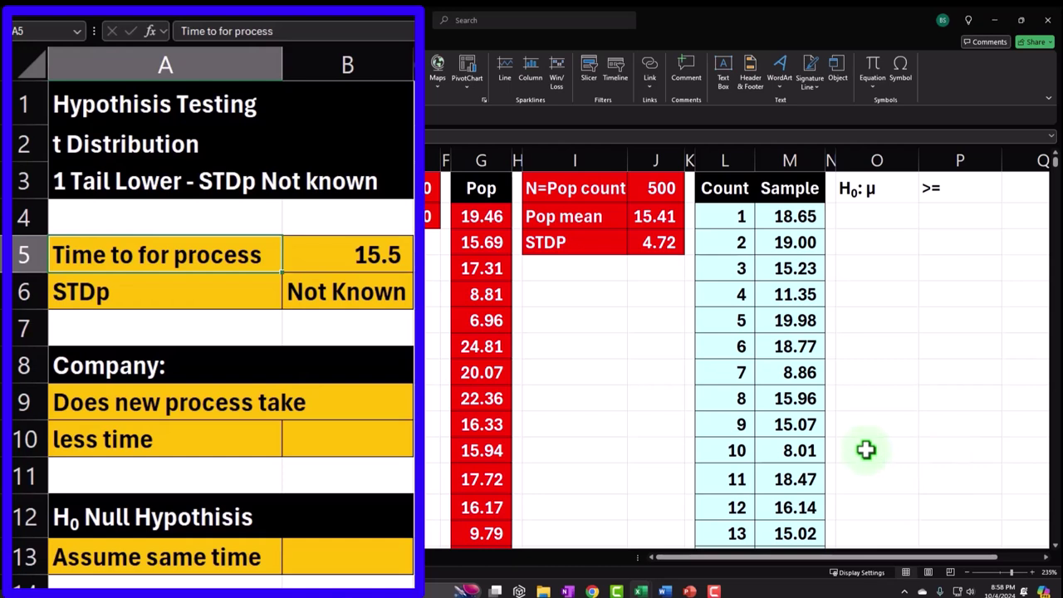
Check the values in B5, J2, E2 and E1, then narrow column P to about 3.71.
{"action": "left_click", "coordinate": [379, 274]}
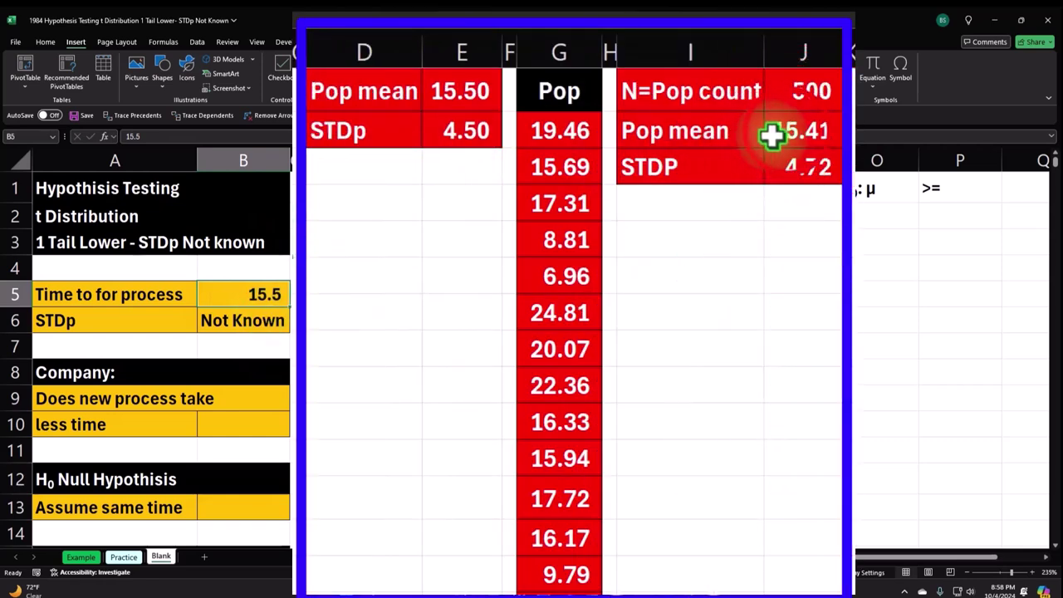
{"action": "left_click", "coordinate": [643, 215]}
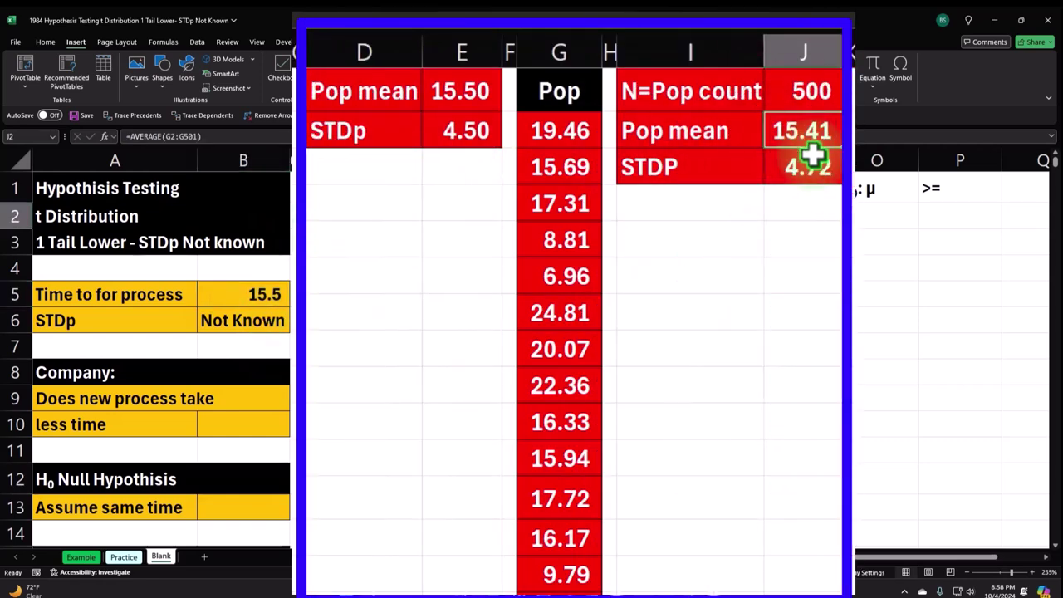
{"action": "left_click", "coordinate": [461, 128]}
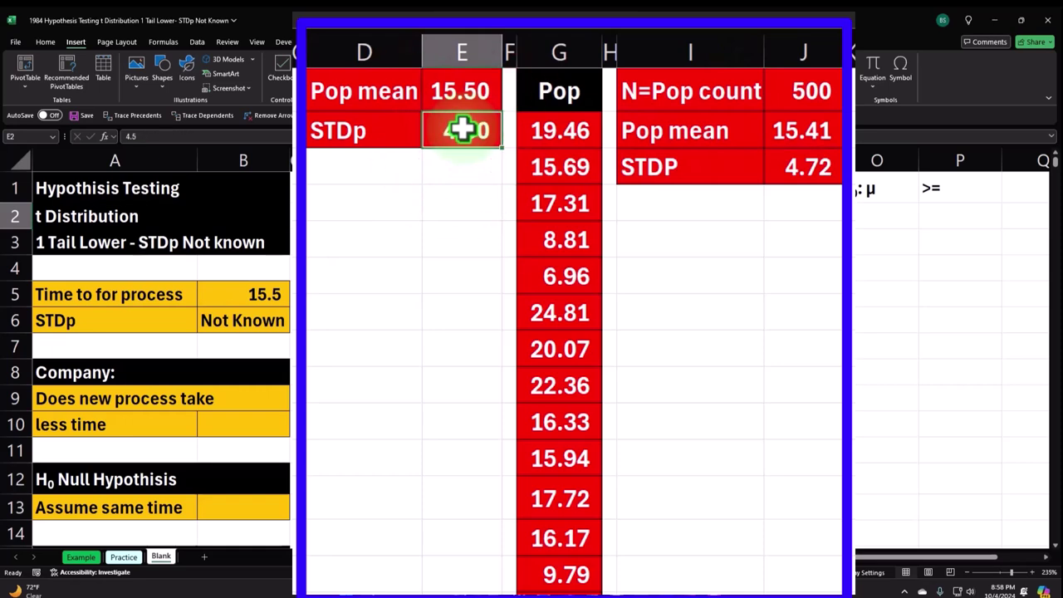
{"action": "left_click", "coordinate": [446, 90]}
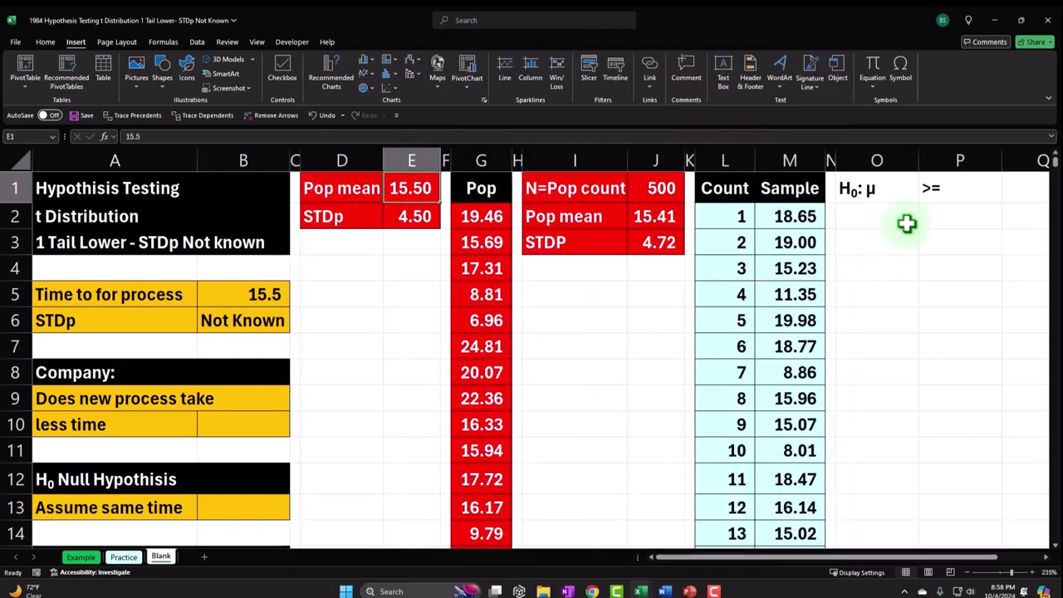
{"action": "left_click_drag", "start_coordinate": [999, 156], "coordinate": [953, 153]}
Type Ha: in O2 and insert the μ symbol after it.
{"action": "left_click", "coordinate": [878, 208]}
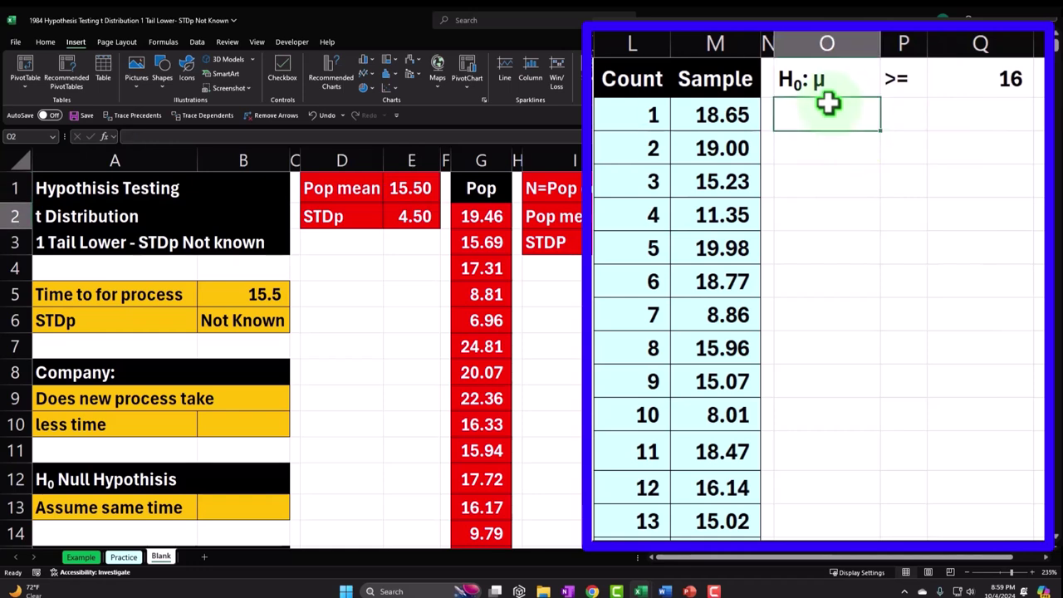
{"action": "type", "text": "H"}
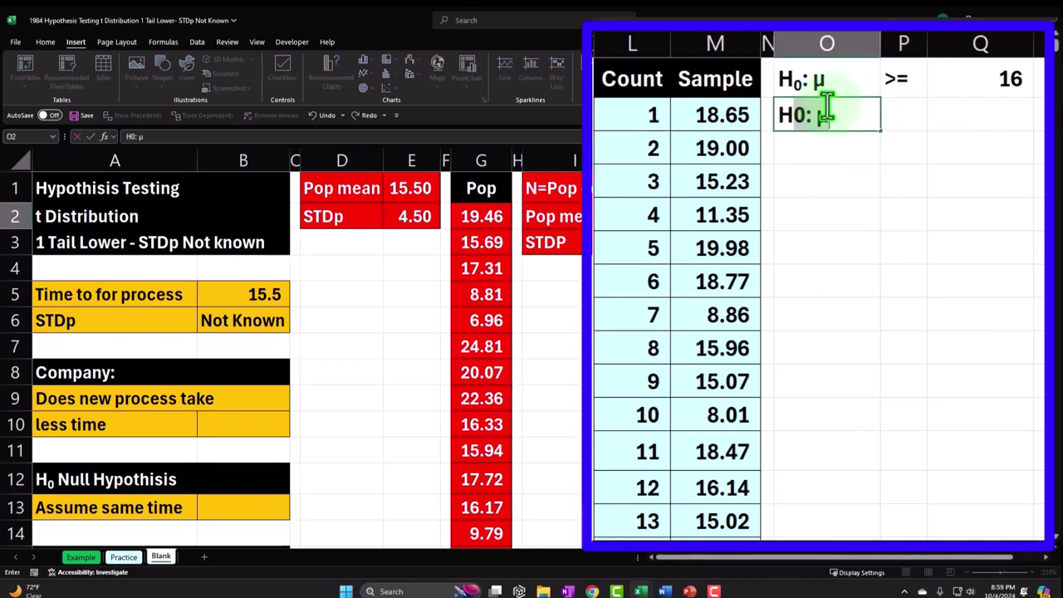
{"action": "type", "text": "a:"}
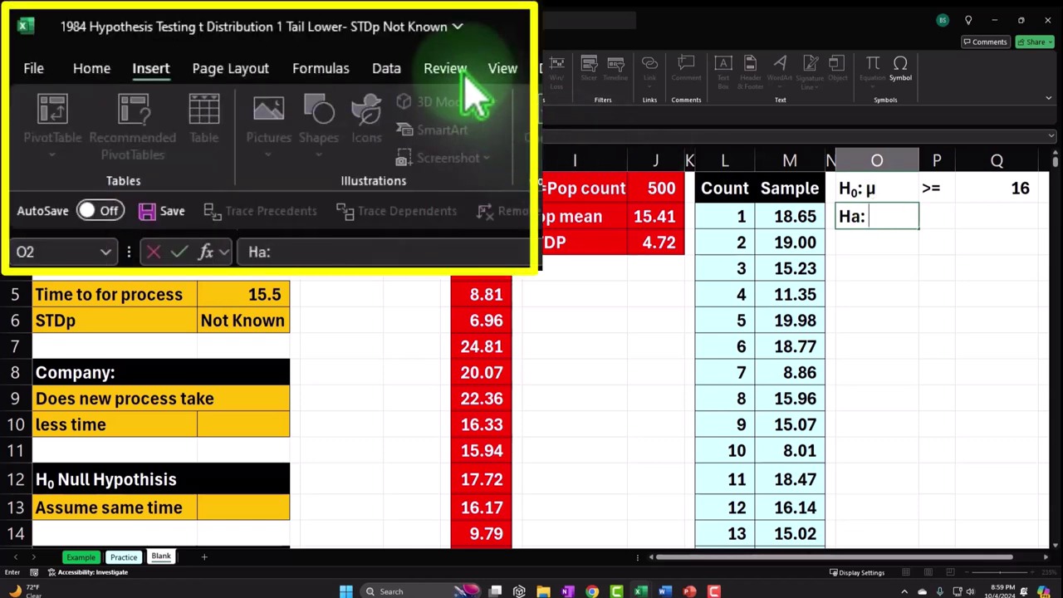
{"action": "left_click", "coordinate": [900, 68]}
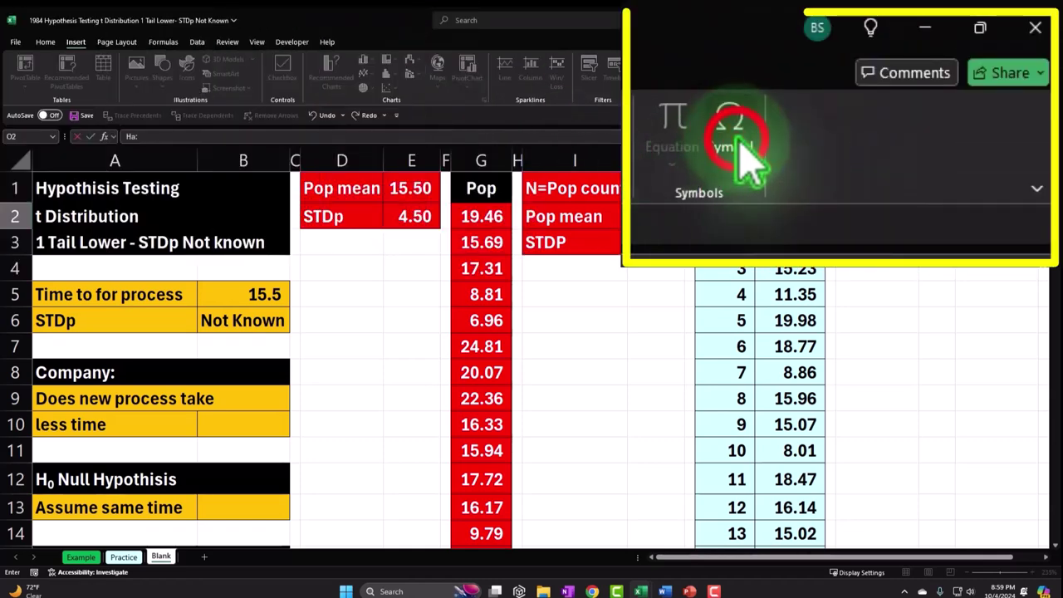
{"action": "left_click", "coordinate": [554, 381]}
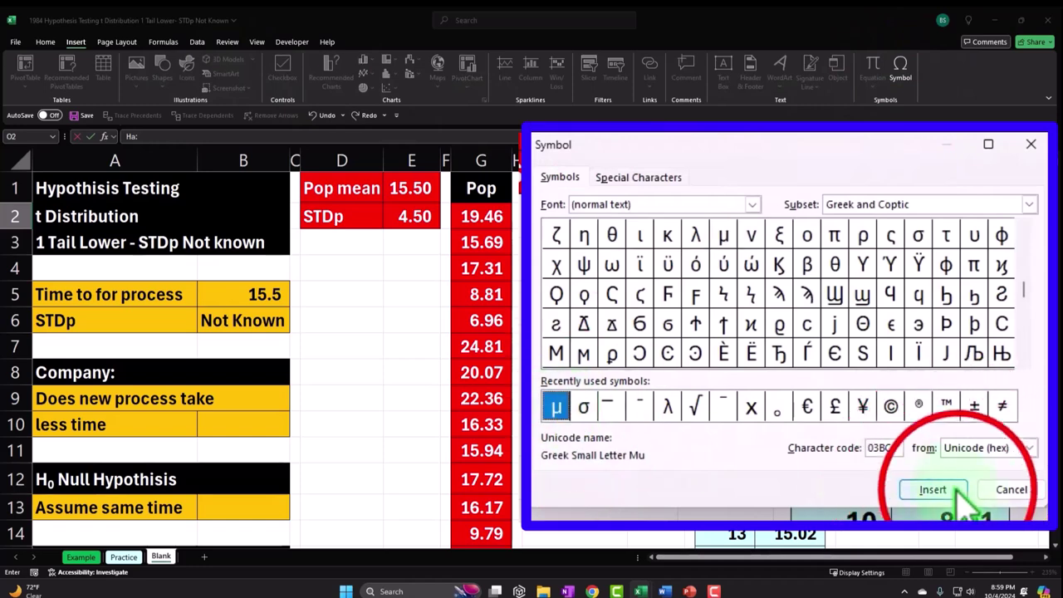
{"action": "left_click", "coordinate": [957, 490]}
{"action": "left_click", "coordinate": [1030, 144]}
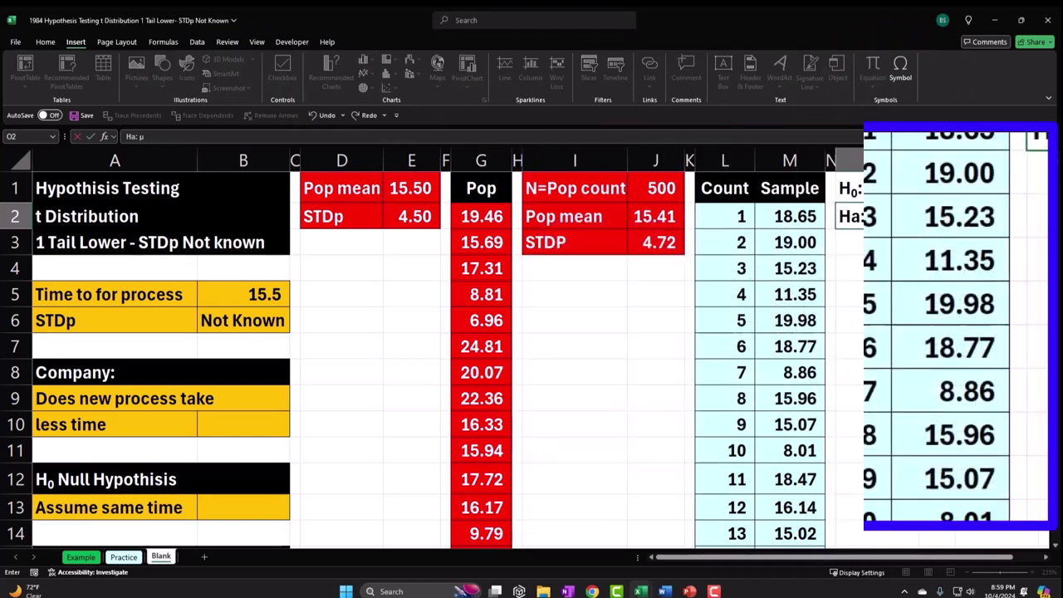
{"action": "left_click", "coordinate": [896, 263]}
Format the a in O2's Ha label as a subscript.
{"action": "double_click", "coordinate": [863, 219]}
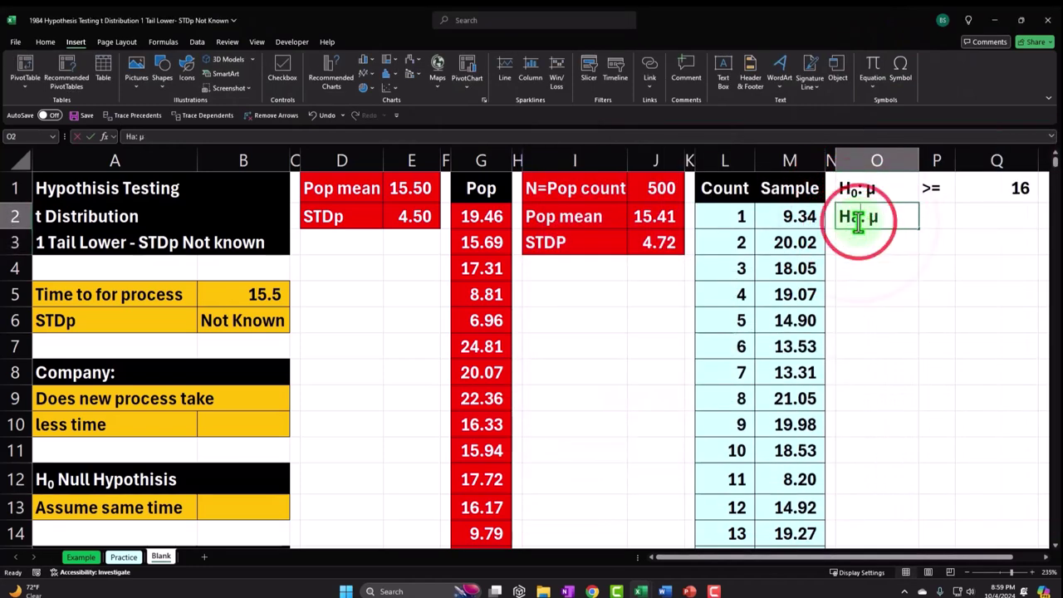
{"action": "right_click", "coordinate": [860, 218]}
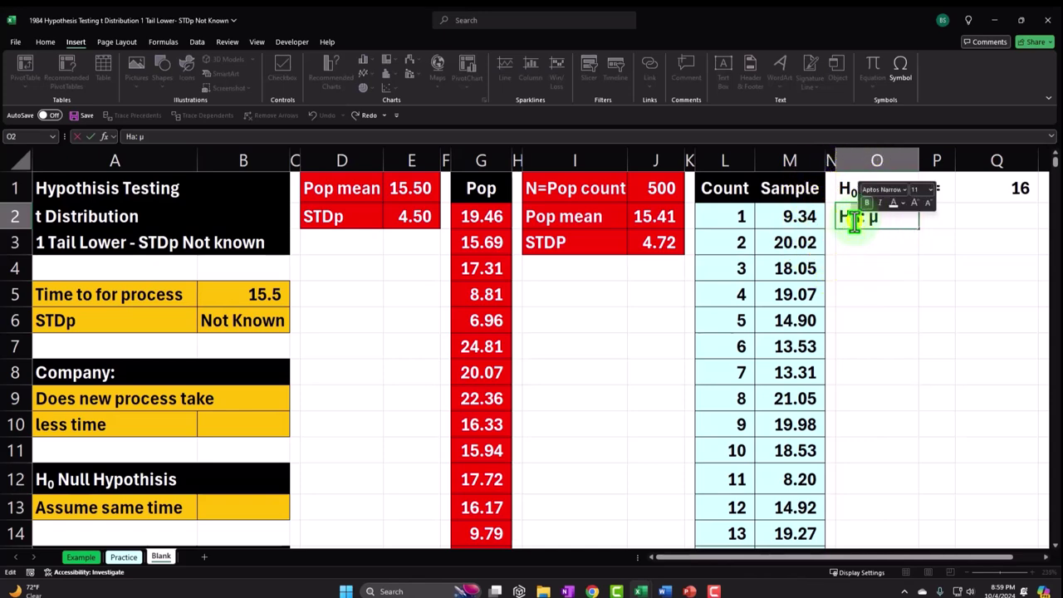
{"action": "left_click", "coordinate": [842, 451]}
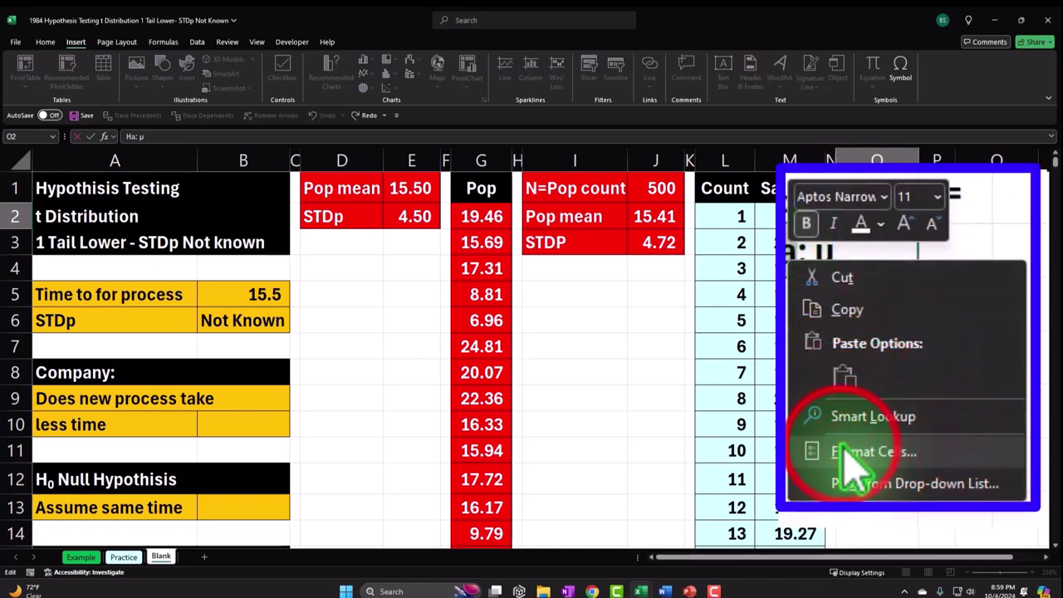
{"action": "left_click", "coordinate": [547, 304]}
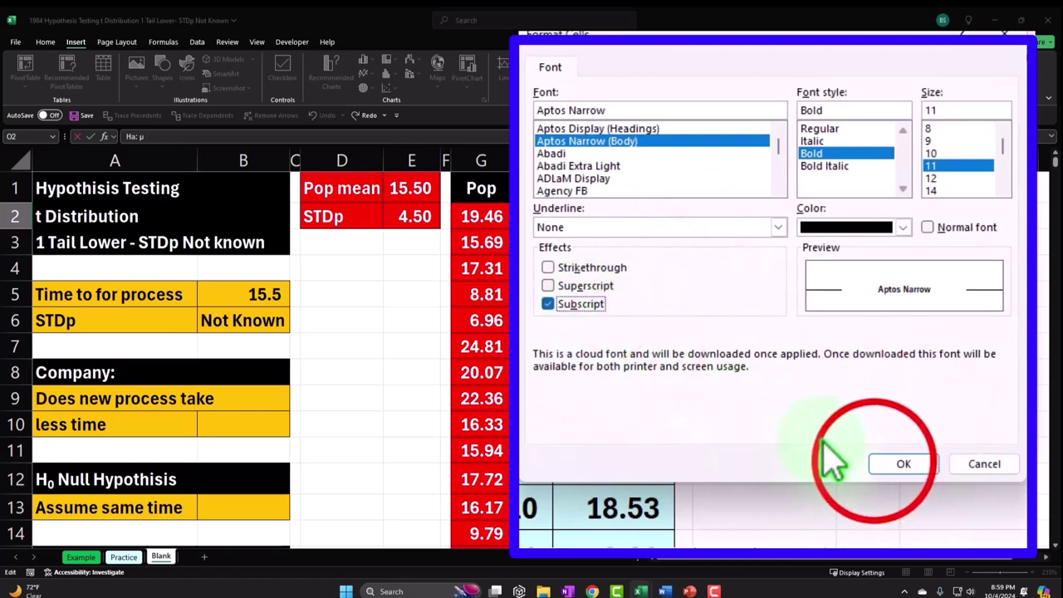
{"action": "left_click", "coordinate": [878, 465]}
{"action": "key", "text": "Tab"}
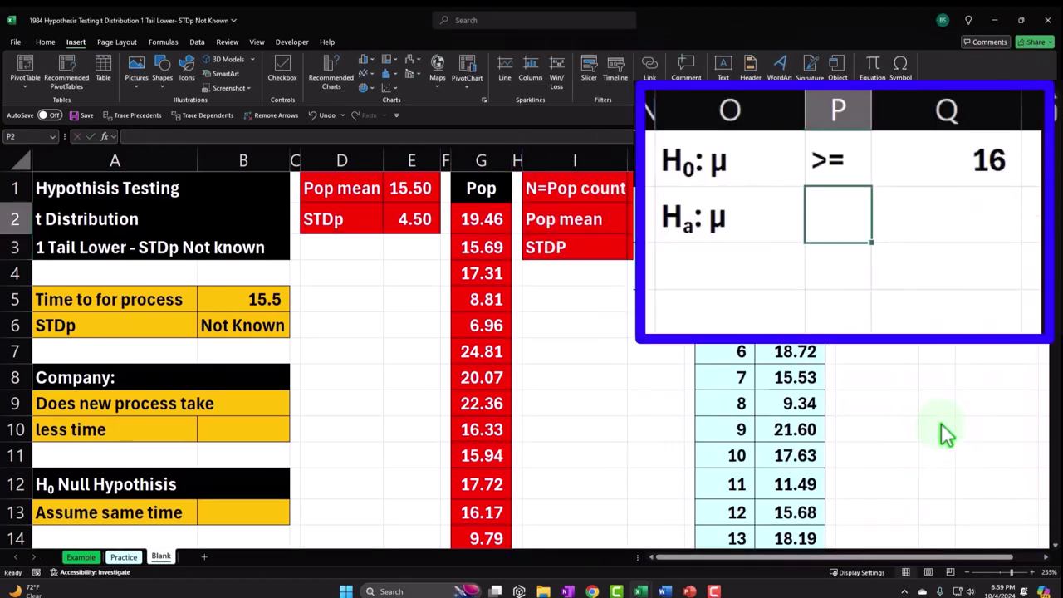
Enter the < relation in P2 and the formula =Q1 in Q2.
{"action": "type", "text": "<"}
{"action": "key", "text": "Return"}
{"action": "key", "text": "Up"}
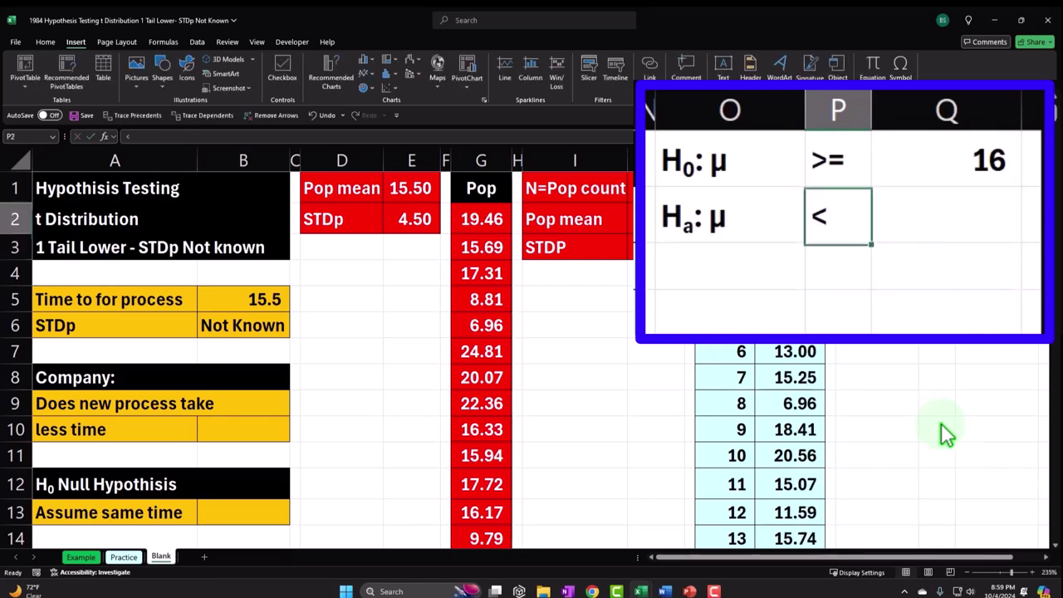
{"action": "key", "text": "Tab"}
{"action": "type", "text": "="}
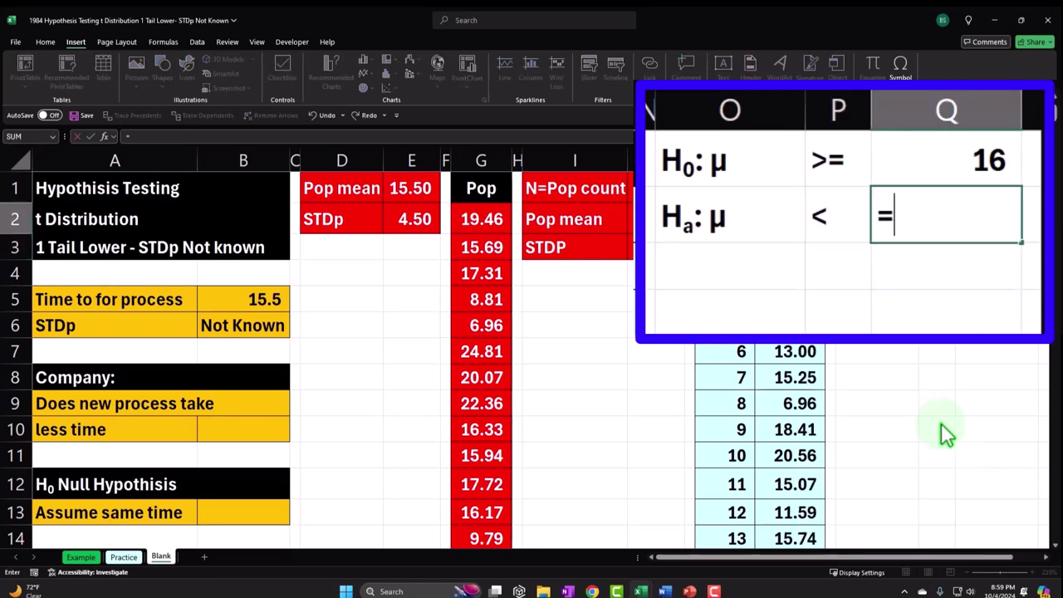
{"action": "key", "text": "Up"}
{"action": "key", "text": "Return"}
Show both hypothesis values in Q1:Q2 with two decimals as 15.50.
{"action": "key", "text": "Up"}
{"action": "key", "text": "shift+Up"}
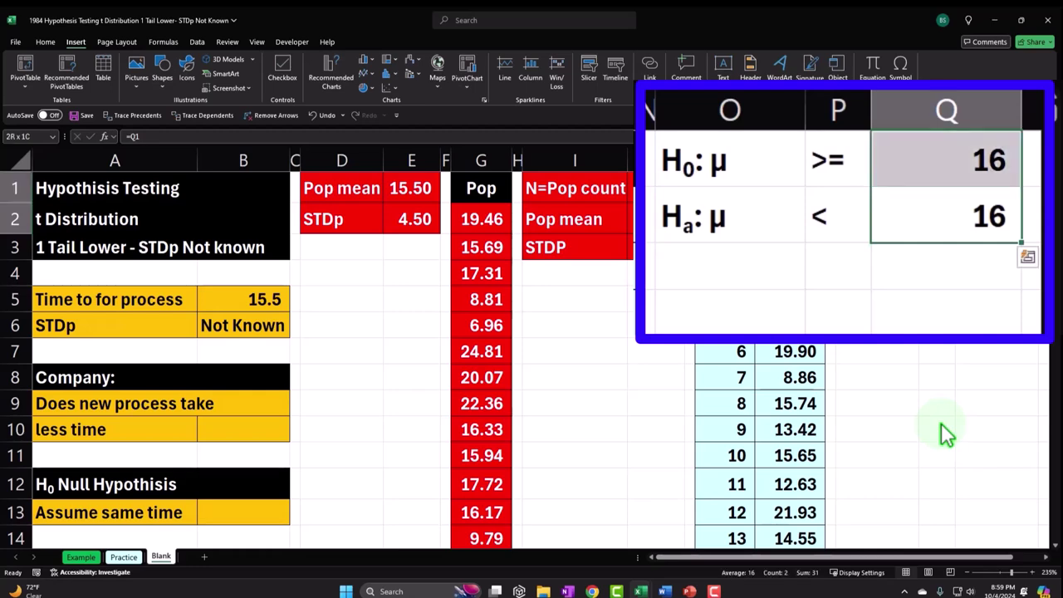
{"action": "left_click", "coordinate": [79, 56]}
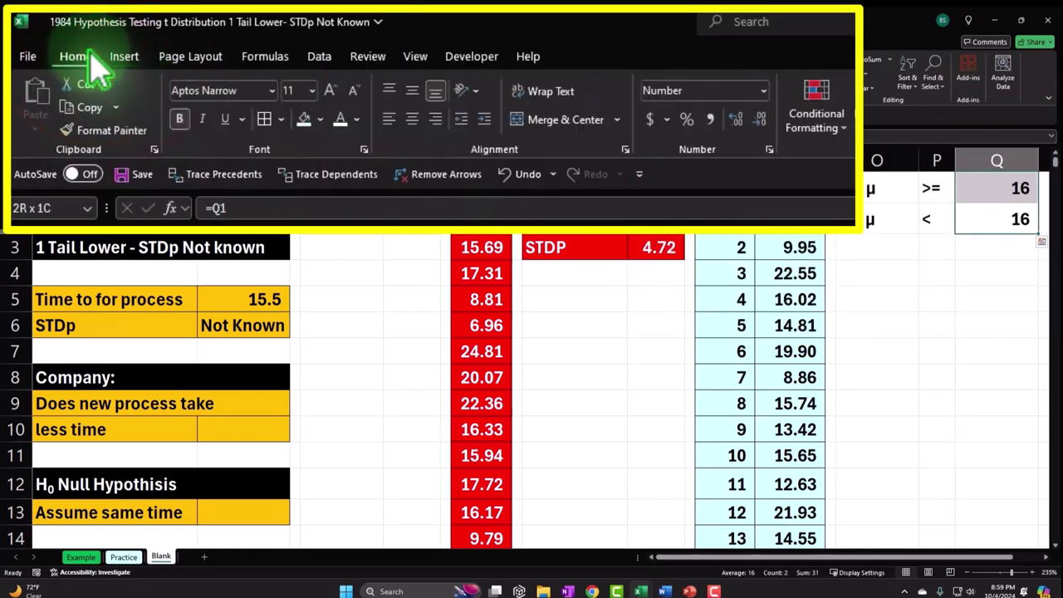
{"action": "left_click", "coordinate": [735, 121]}
{"action": "left_click", "coordinate": [735, 120]}
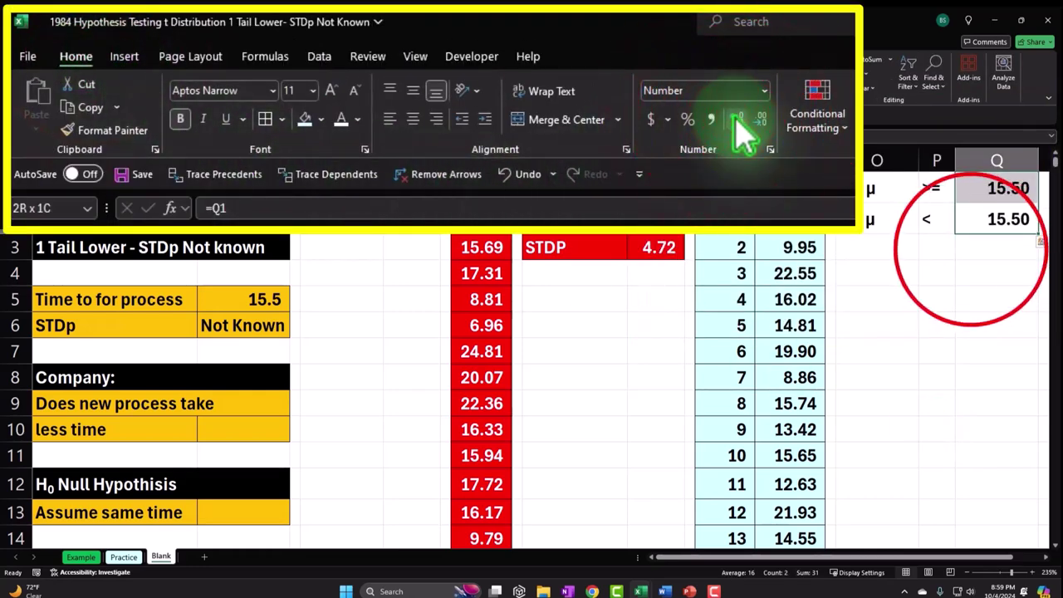
{"action": "left_click", "coordinate": [971, 249]}
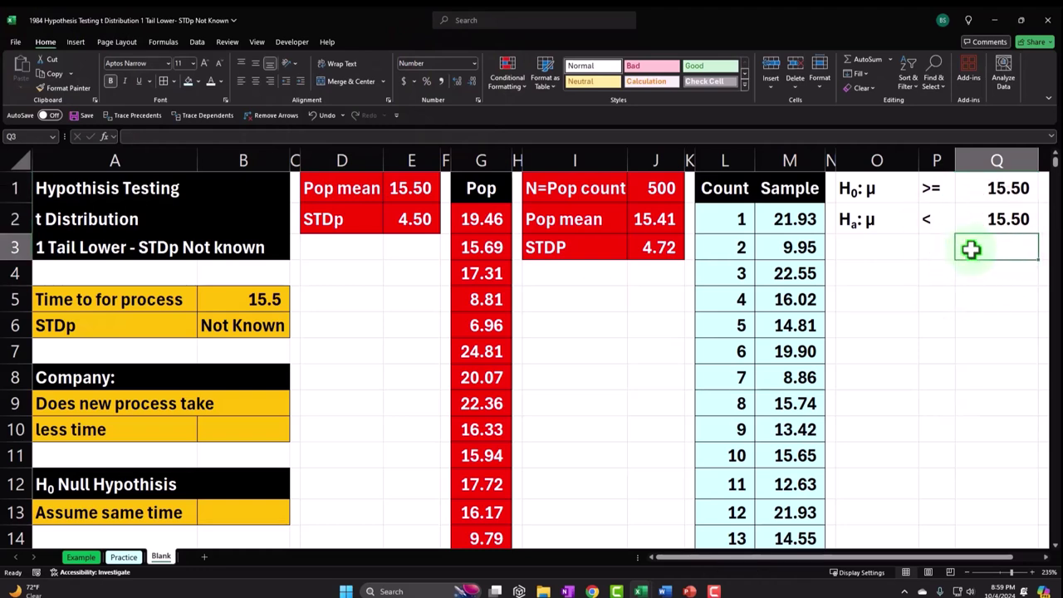
{"action": "key", "text": "Up"}
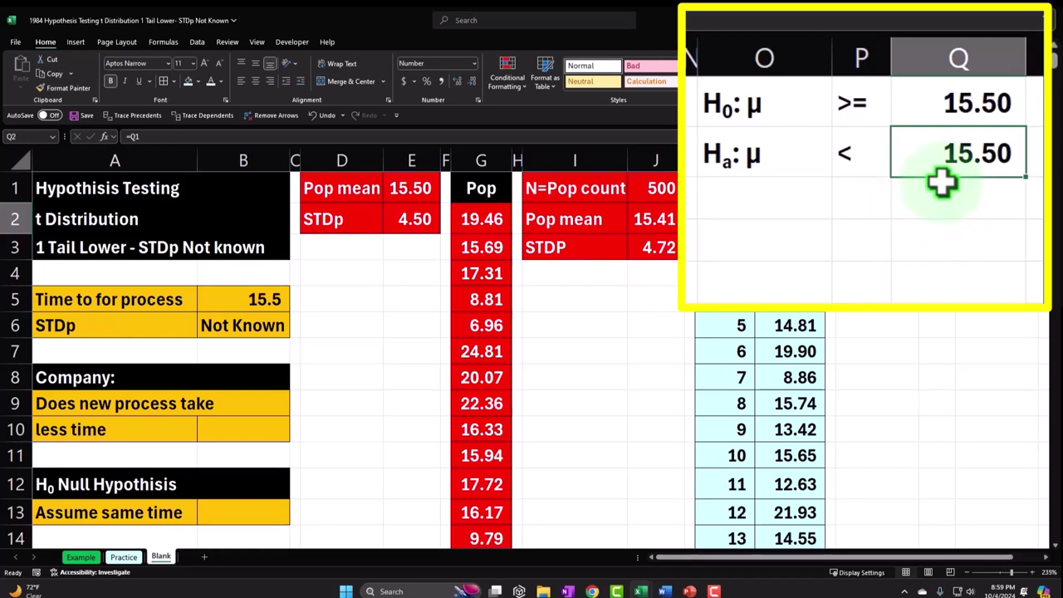
Autofit and slightly widen column Q, narrow column O to its labels, then select O1:Q2.
{"action": "double_click", "coordinate": [1026, 54]}
{"action": "left_click_drag", "start_coordinate": [984, 53], "coordinate": [993, 58]}
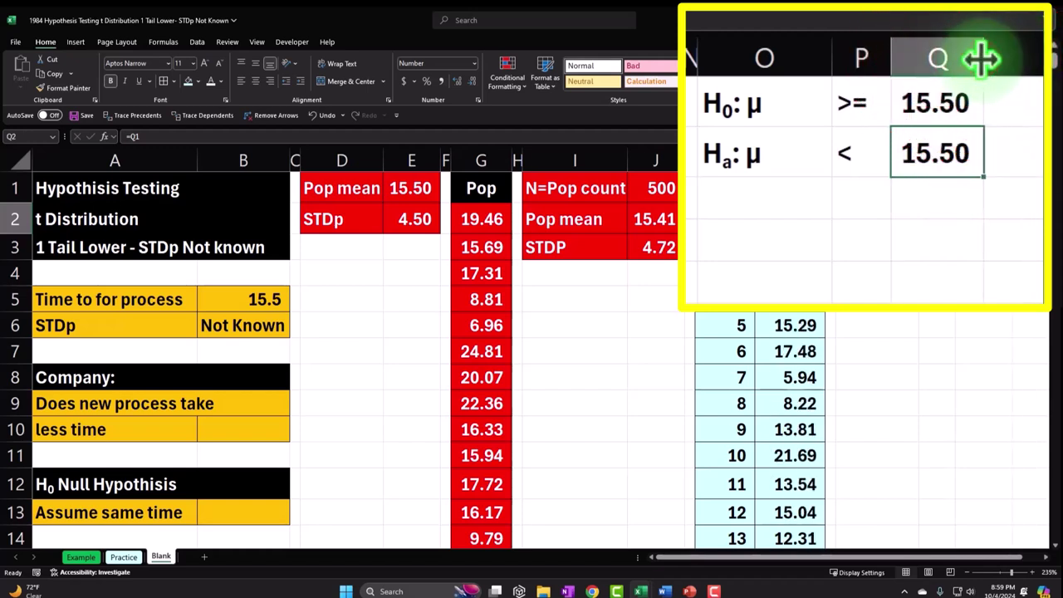
{"action": "left_click", "coordinate": [953, 102]}
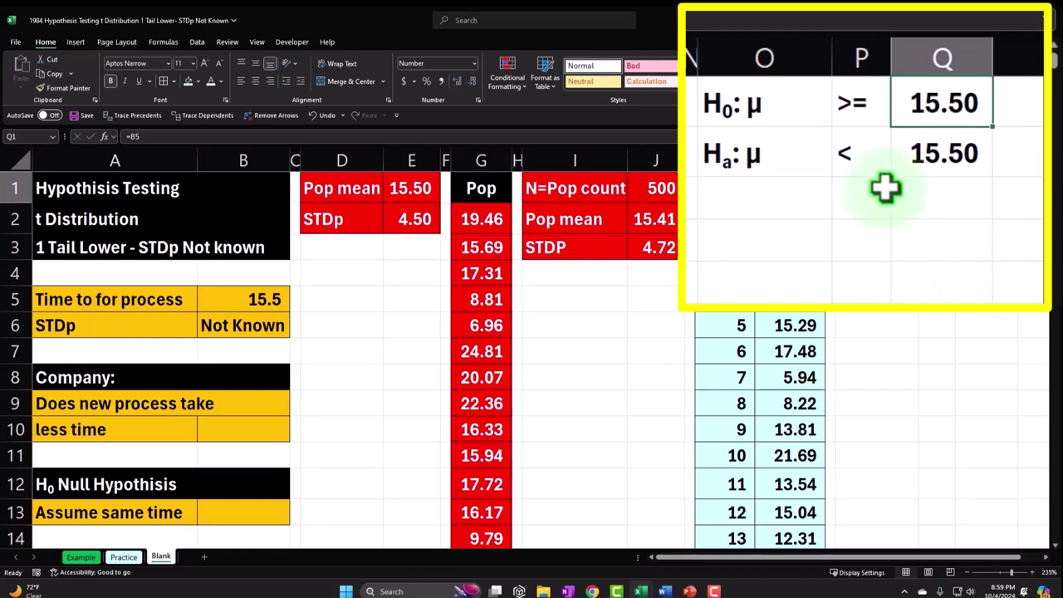
{"action": "left_click_drag", "start_coordinate": [831, 51], "coordinate": [796, 61]}
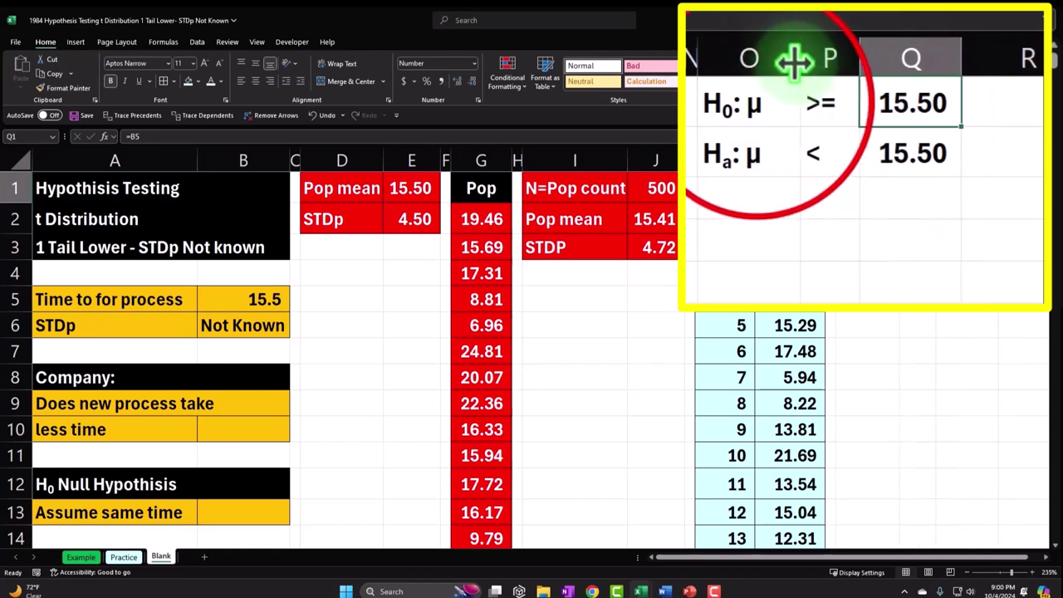
{"action": "left_click_drag", "start_coordinate": [760, 103], "coordinate": [889, 152]}
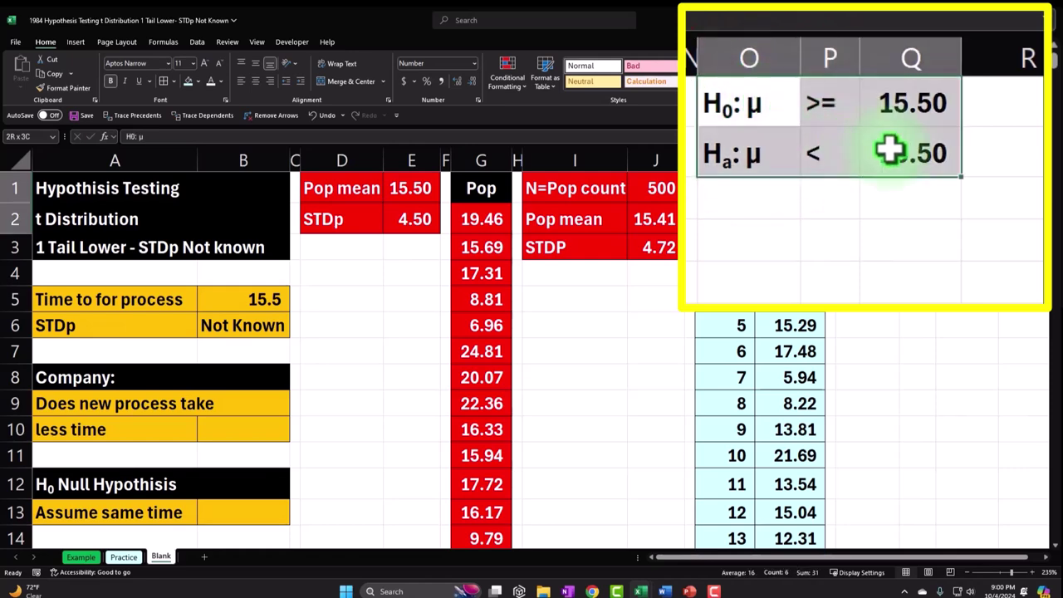
Give the O1:Q2 hypothesis table All Borders and a light blue fill.
{"action": "left_click", "coordinate": [359, 161]}
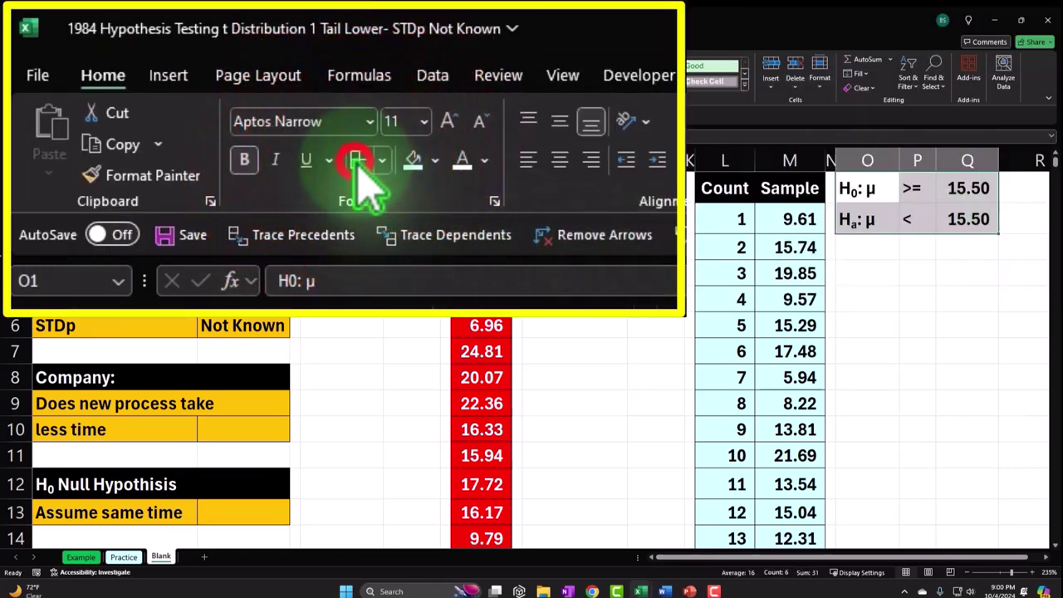
{"action": "left_click", "coordinate": [413, 160]}
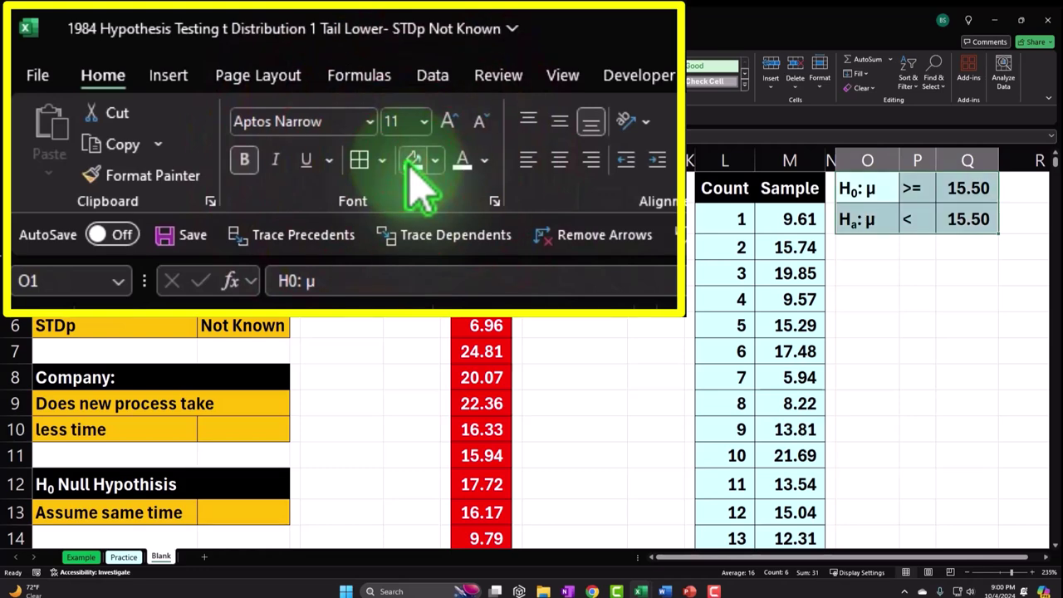
{"action": "left_click", "coordinate": [902, 287]}
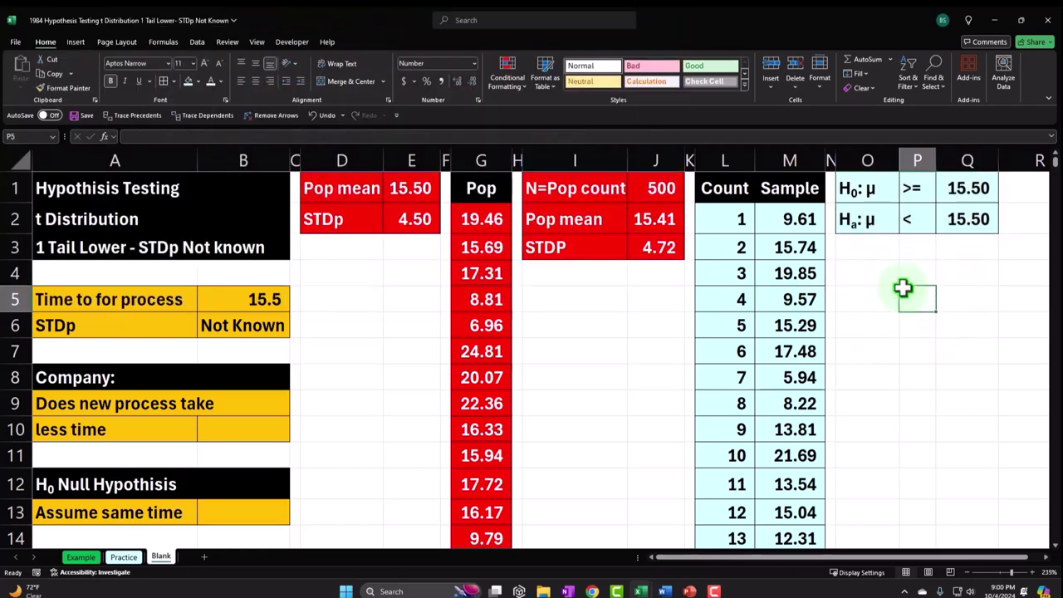
{"action": "key", "text": "Right"}
{"action": "key", "text": "Right"}
{"action": "key", "text": "Right"}
{"action": "key", "text": "Right"}
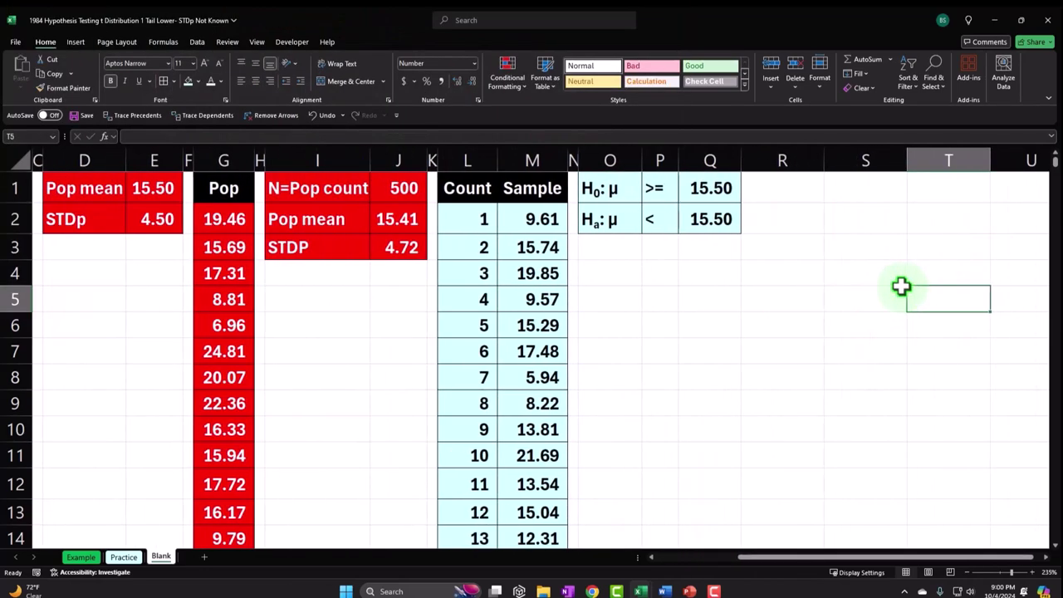
Format-paint column N's narrow width onto column R.
{"action": "left_click", "coordinate": [574, 158]}
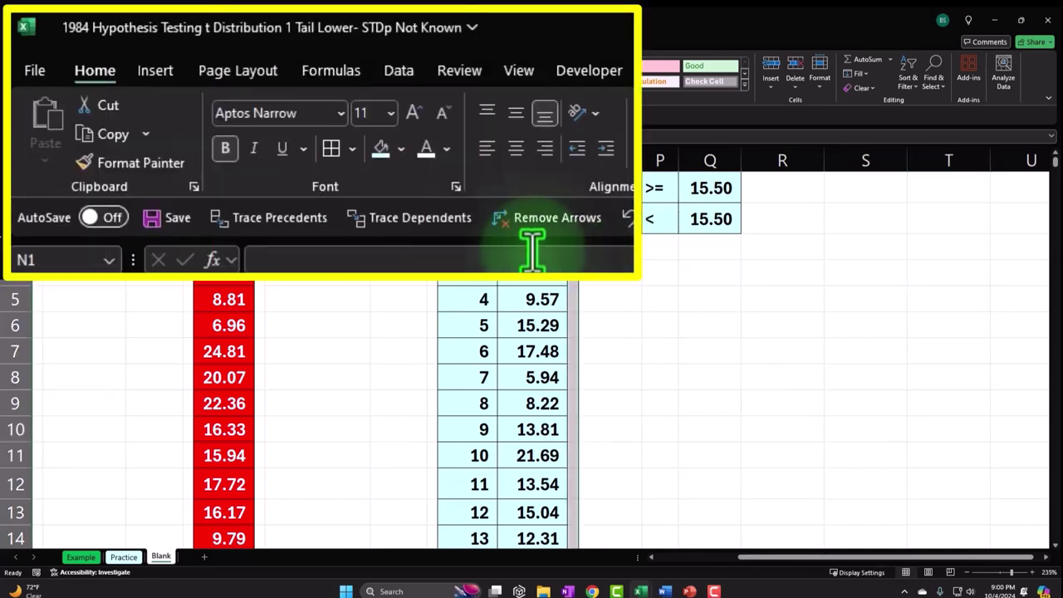
{"action": "left_click", "coordinate": [116, 163]}
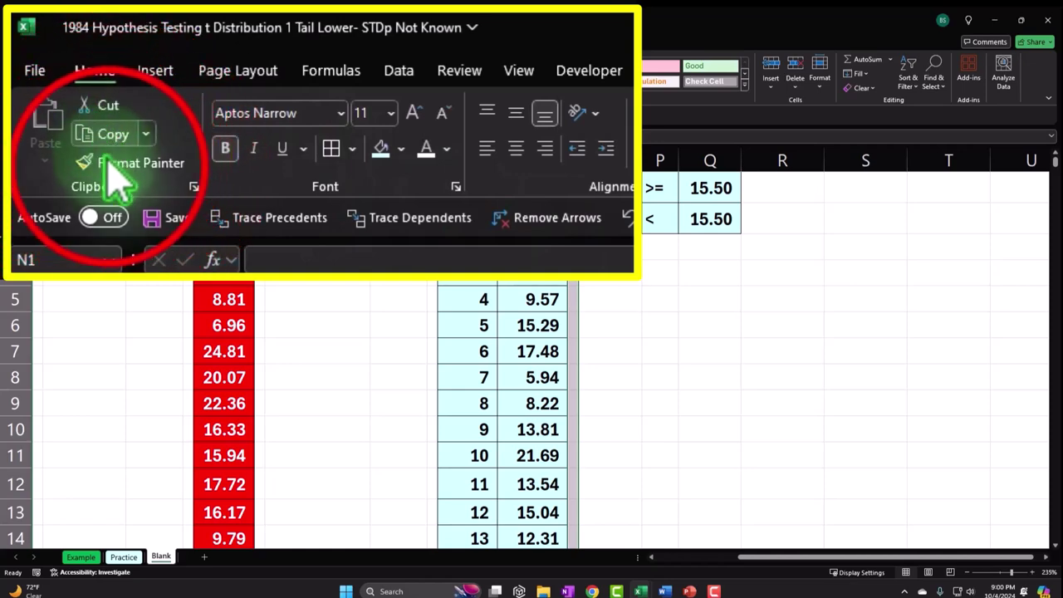
{"action": "left_click", "coordinate": [784, 165]}
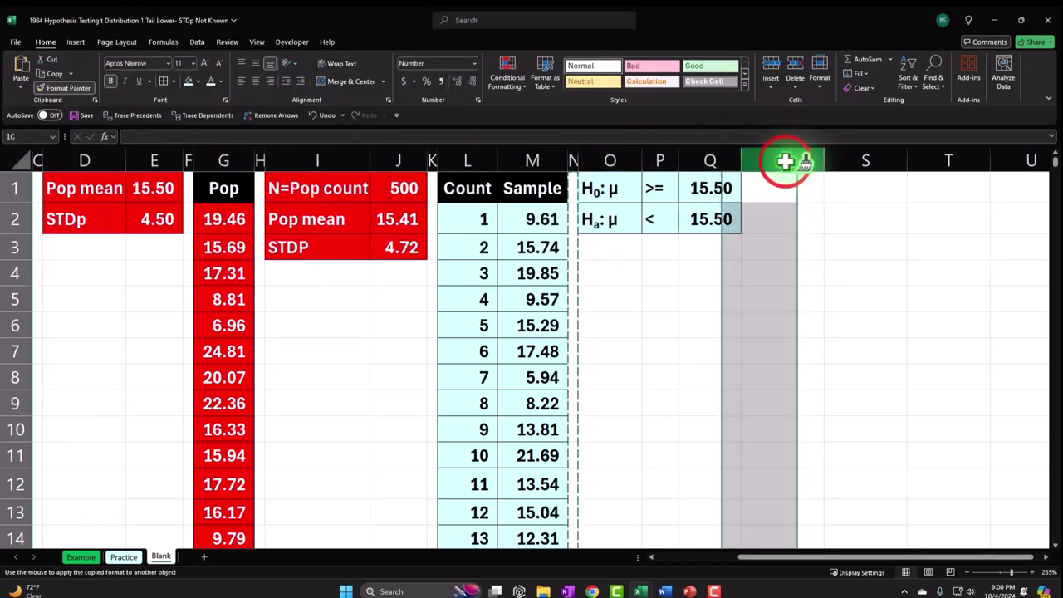
Enter the label 'n=sample size' in S1 and autofit column S.
{"action": "left_click", "coordinate": [788, 189]}
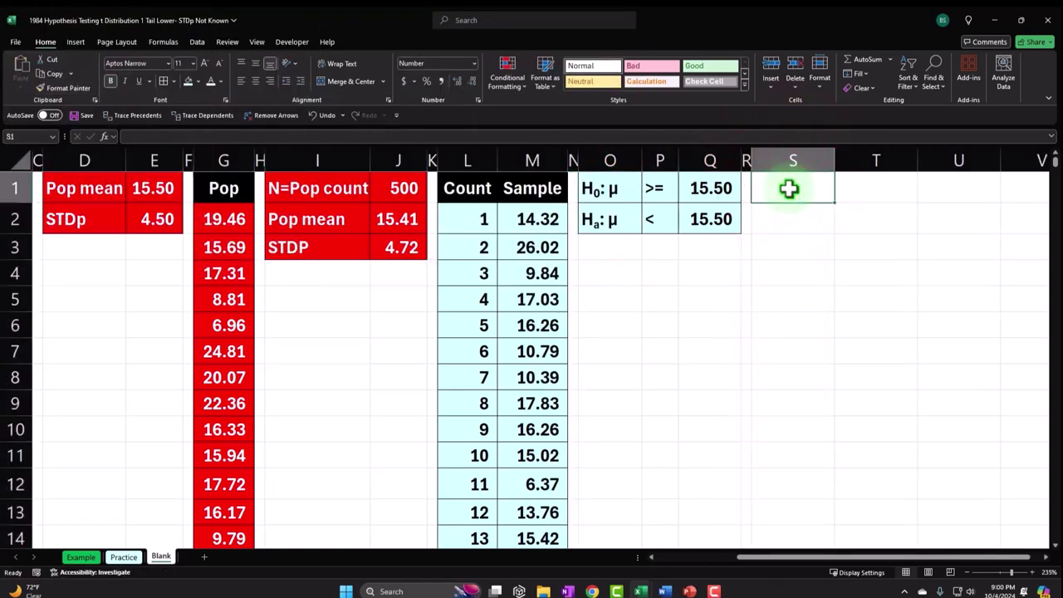
{"action": "type", "text": "n=sample size"}
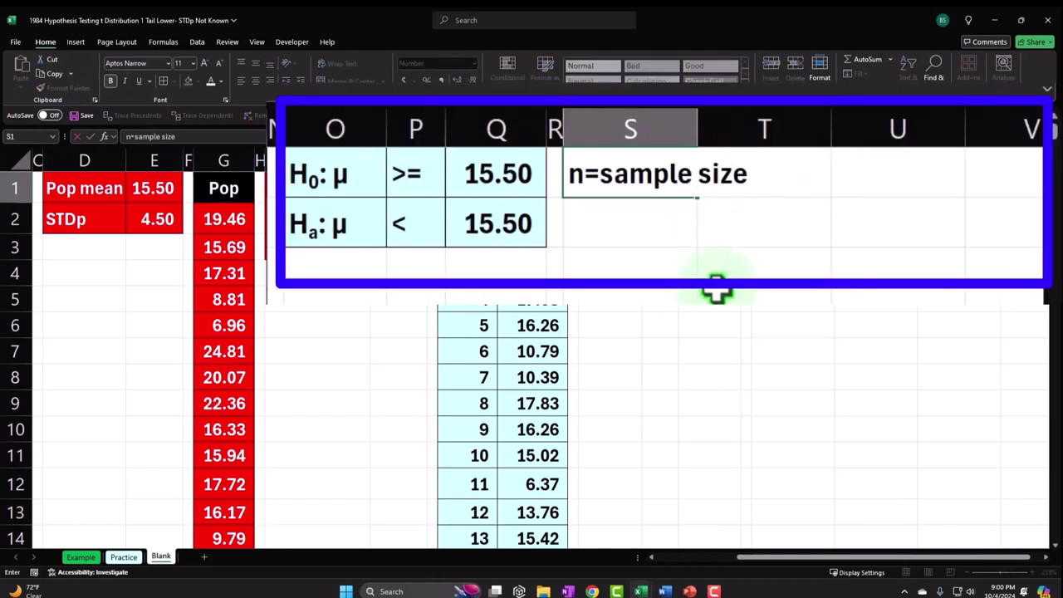
{"action": "key", "text": "Return"}
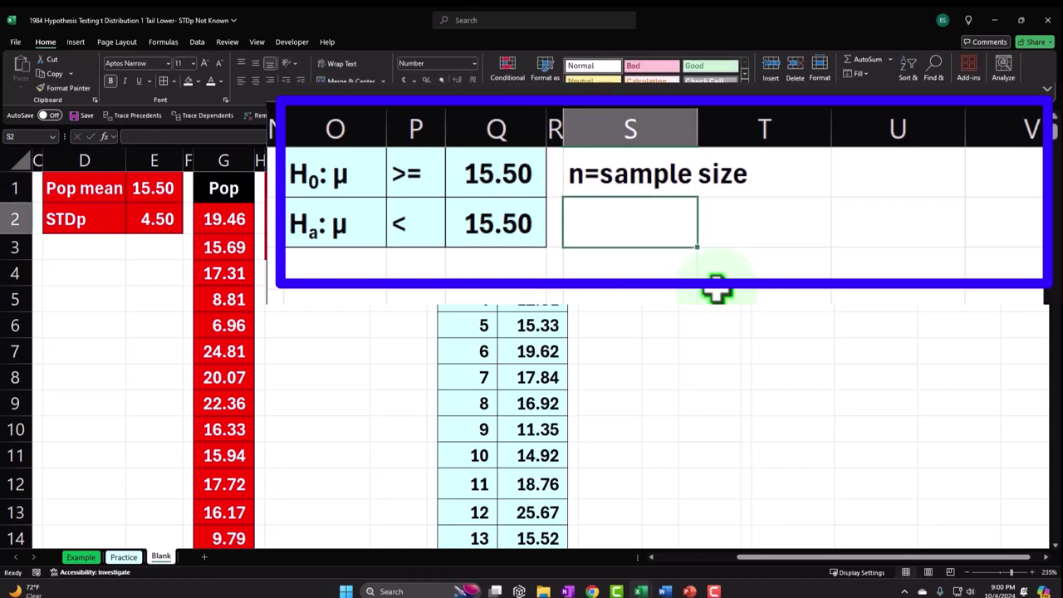
{"action": "double_click", "coordinate": [697, 129]}
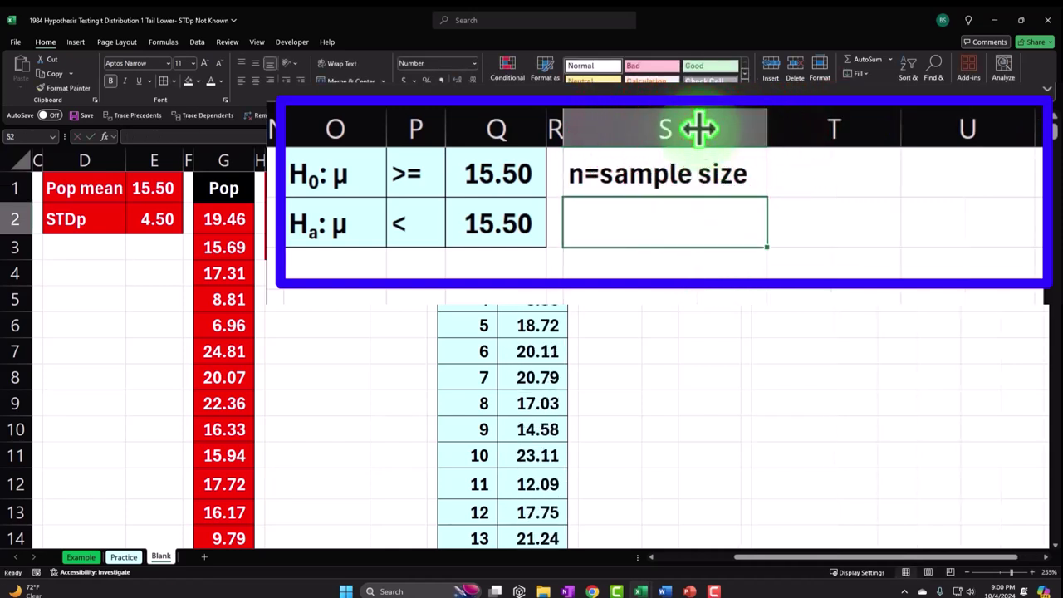
Enter =COUNT(M2:M51) in T1 to get 50, then begin the df label in S2.
{"action": "key", "text": "Up"}
{"action": "key", "text": "Right"}
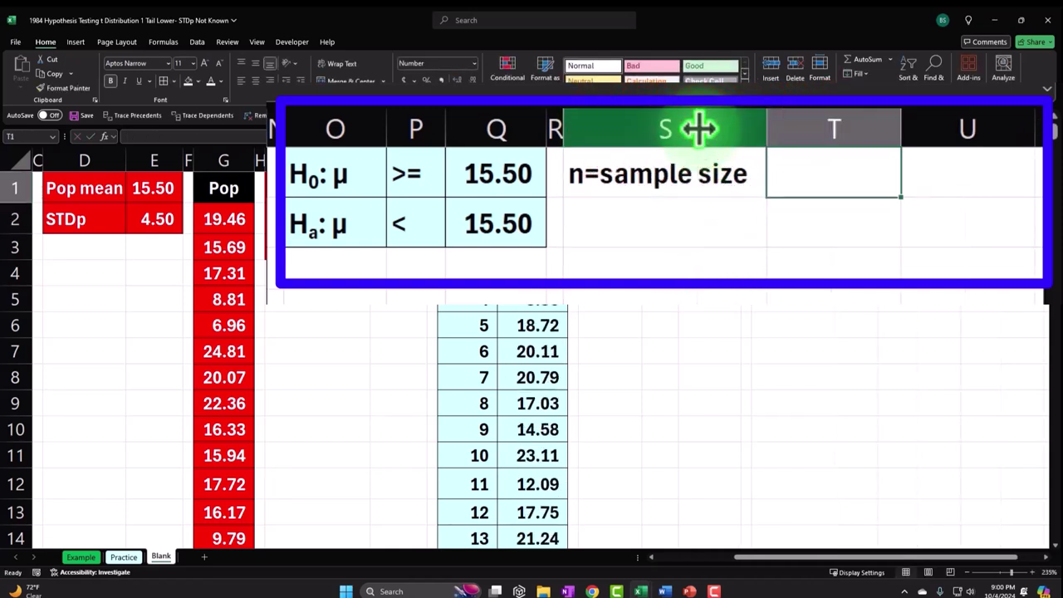
{"action": "type", "text": "="}
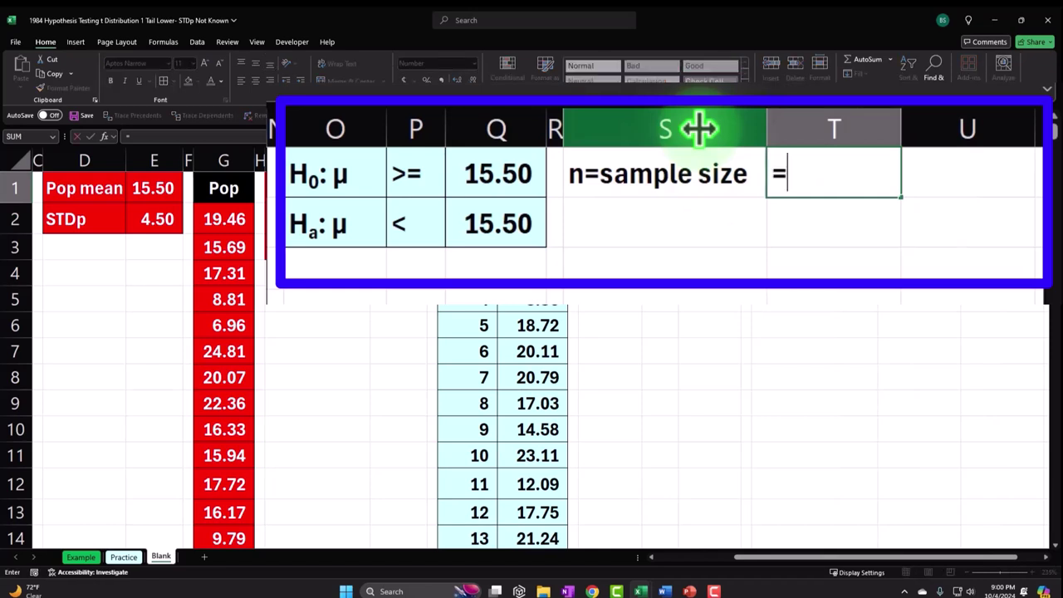
{"action": "type", "text": "count"}
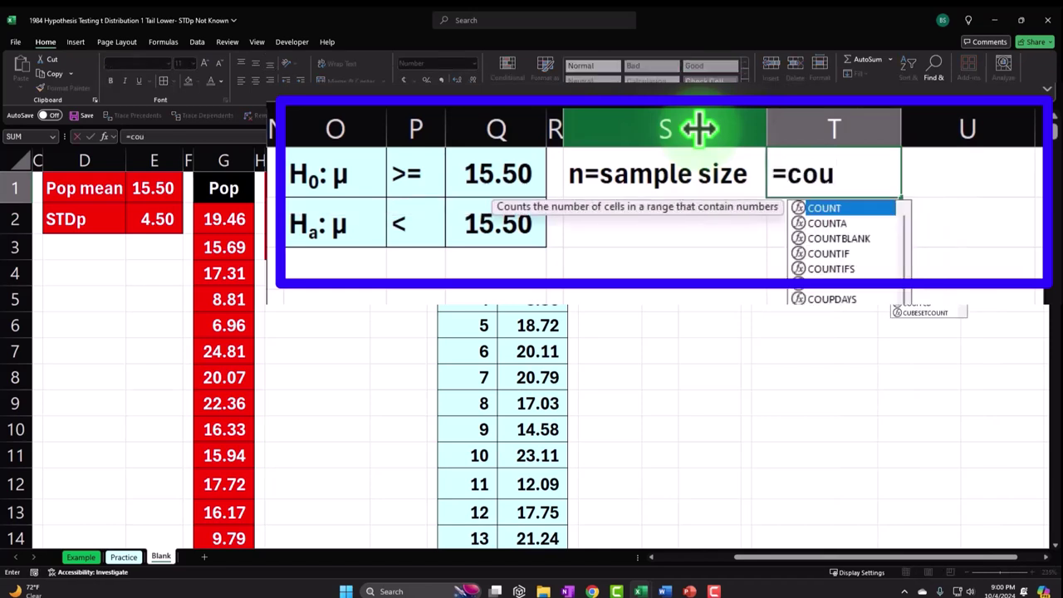
{"action": "key", "text": "Tab"}
{"action": "key", "text": "Left"}
{"action": "key", "text": "Left"}
{"action": "key", "text": "Left"}
{"action": "key", "text": "Left"}
{"action": "key", "text": "Left"}
{"action": "key", "text": "Left"}
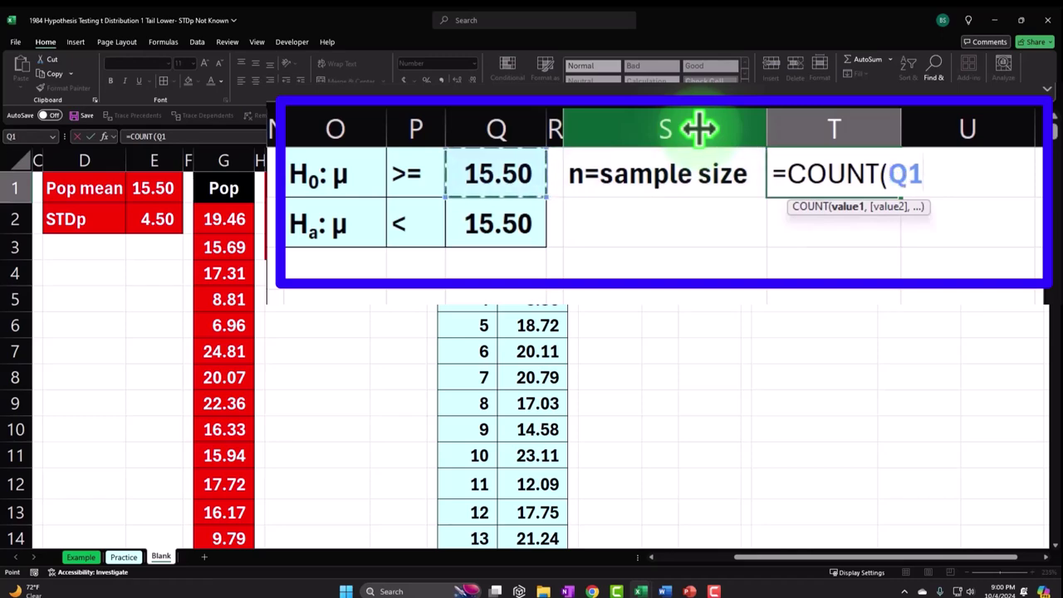
{"action": "key", "text": "Down"}
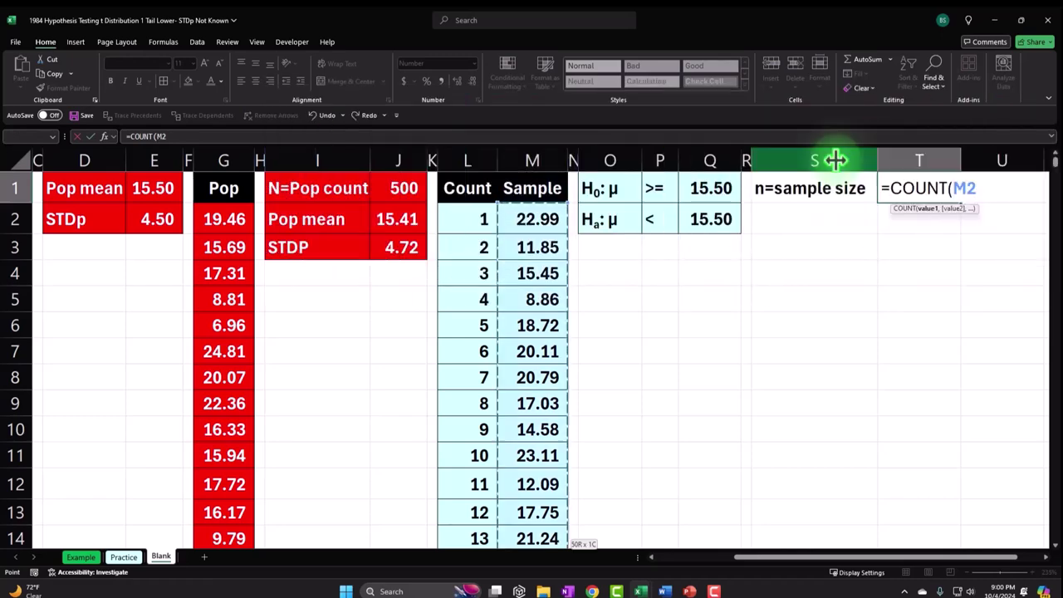
{"action": "key", "text": "ctrl+shift+Down"}
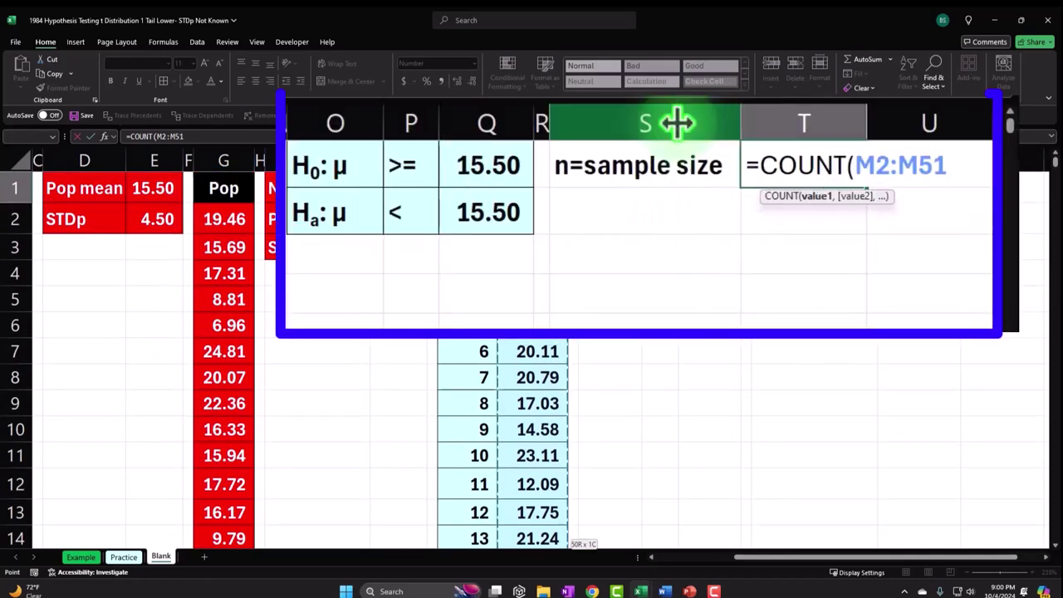
{"action": "key", "text": "Return"}
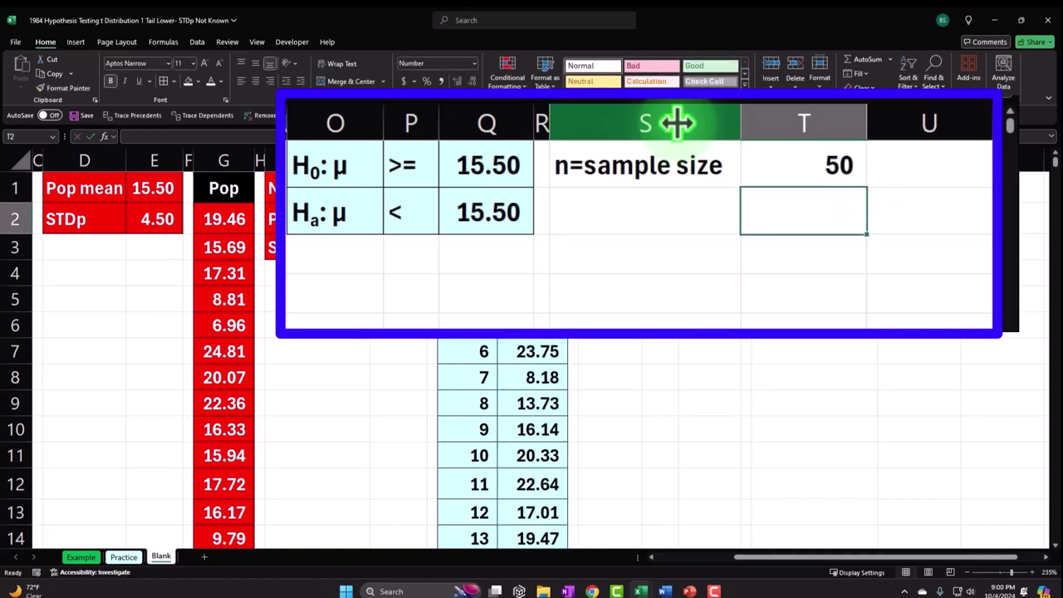
{"action": "key", "text": "Left"}
{"action": "type", "text": "D"}
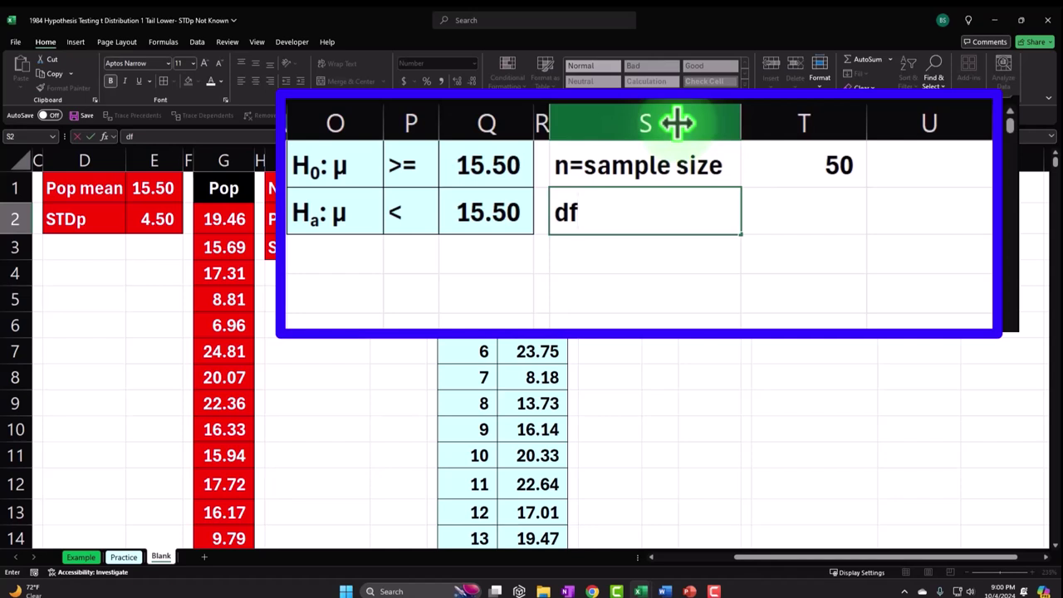
Complete the S2 label as 'df=Degrees of freedom' and autofit column S.
{"action": "type", "text": "Degree"}
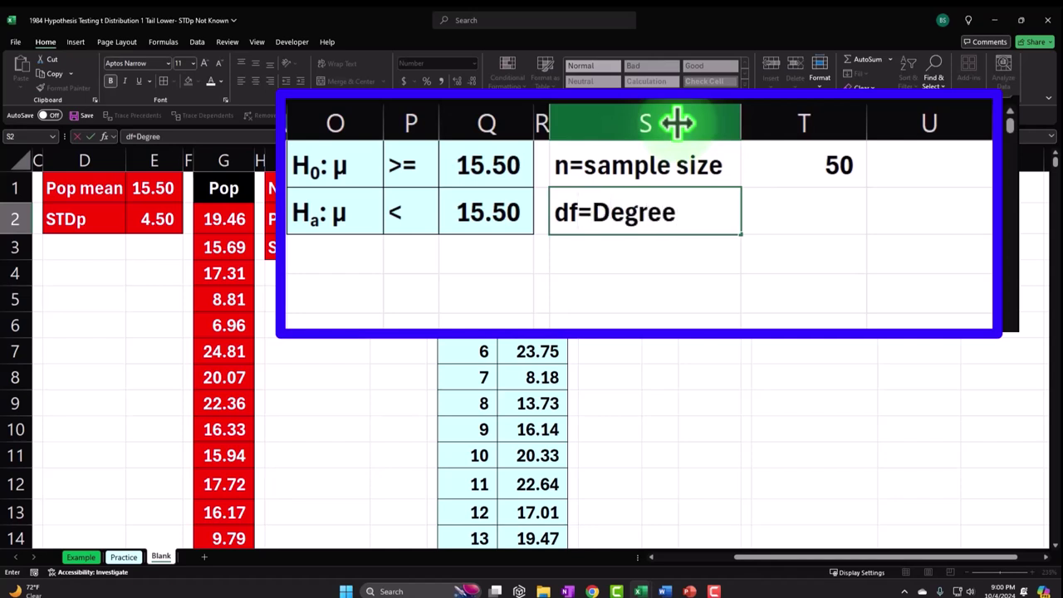
{"action": "type", "text": "s of freedom"}
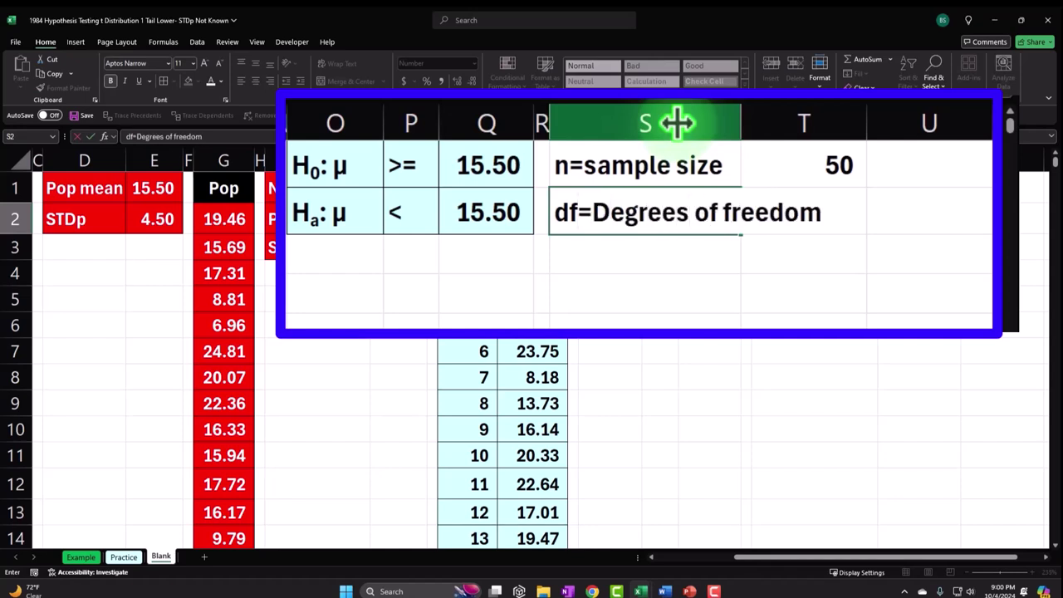
{"action": "key", "text": "Tab"}
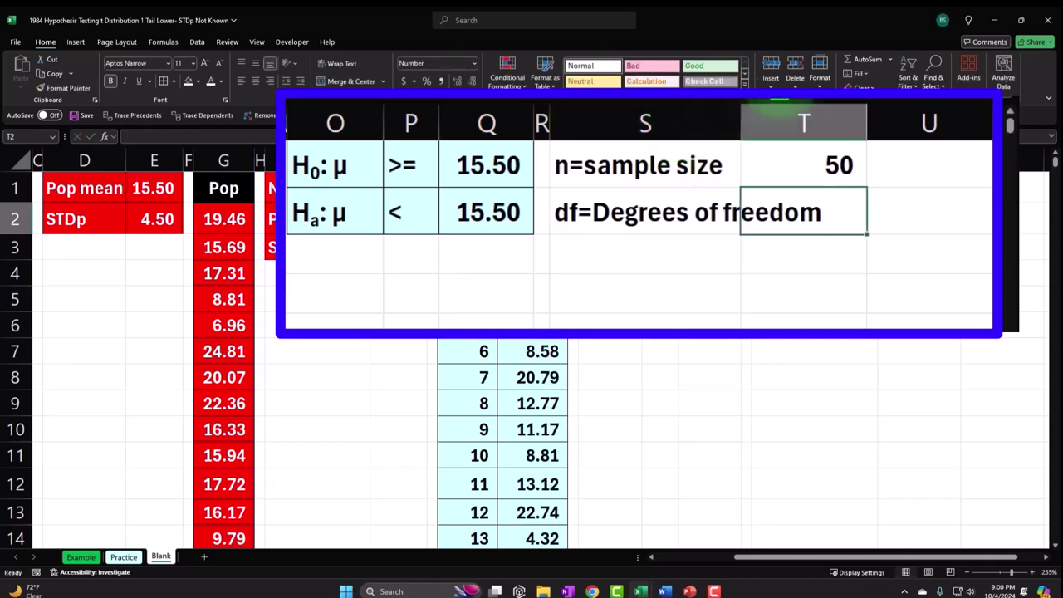
{"action": "double_click", "coordinate": [741, 113]}
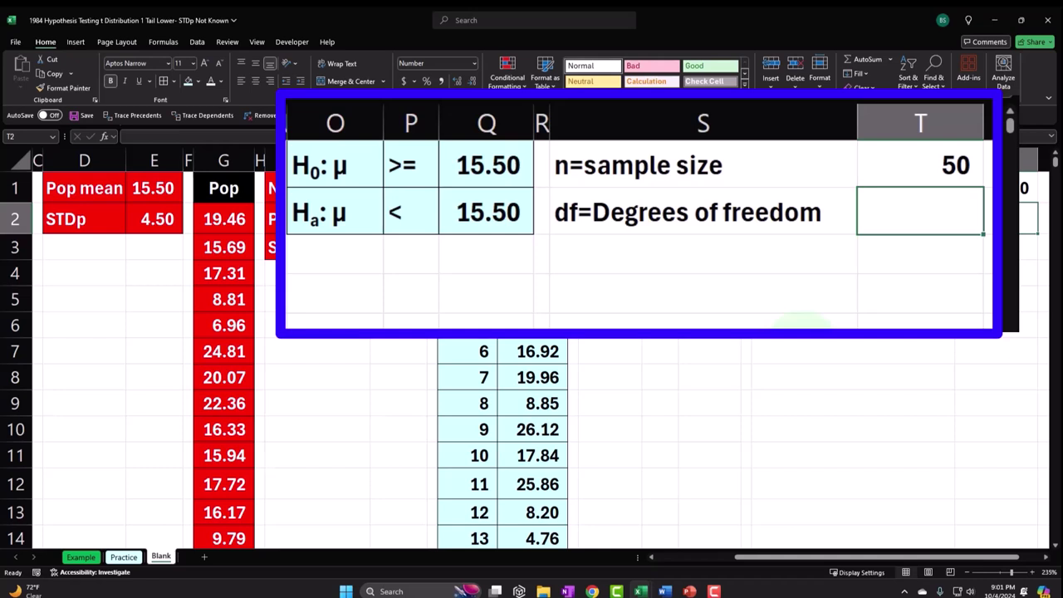
Enter =T1-1 in T2 to get 49 degrees of freedom.
{"action": "type", "text": "="}
{"action": "key", "text": "Up"}
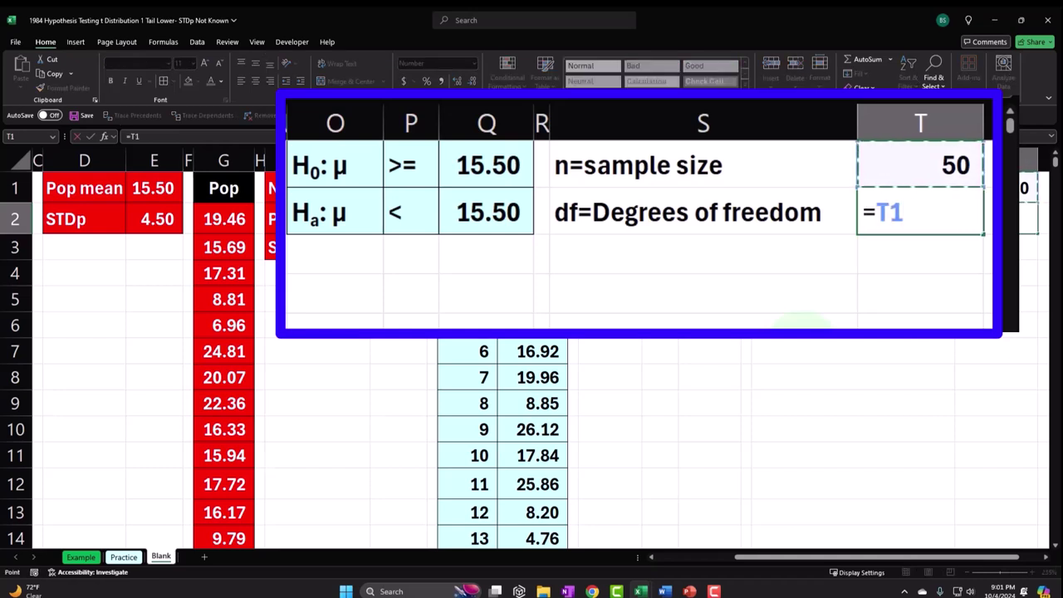
{"action": "type", "text": "-1"}
{"action": "key", "text": "Return"}
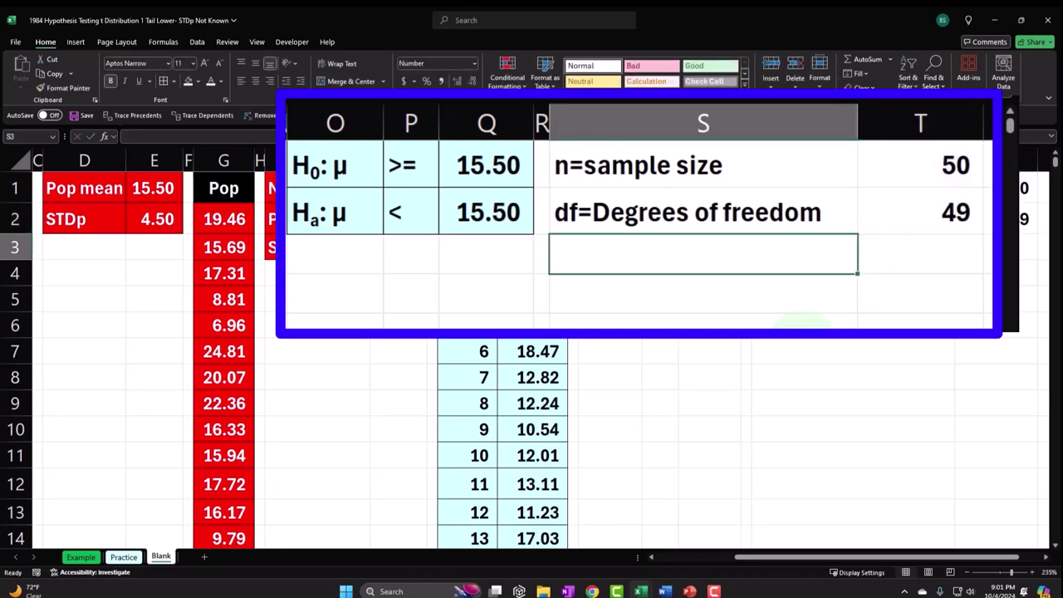
Enter the label 'Xbar=sample mean' in S3 and inspect the sample formula in M3.
{"action": "type", "text": "X"}
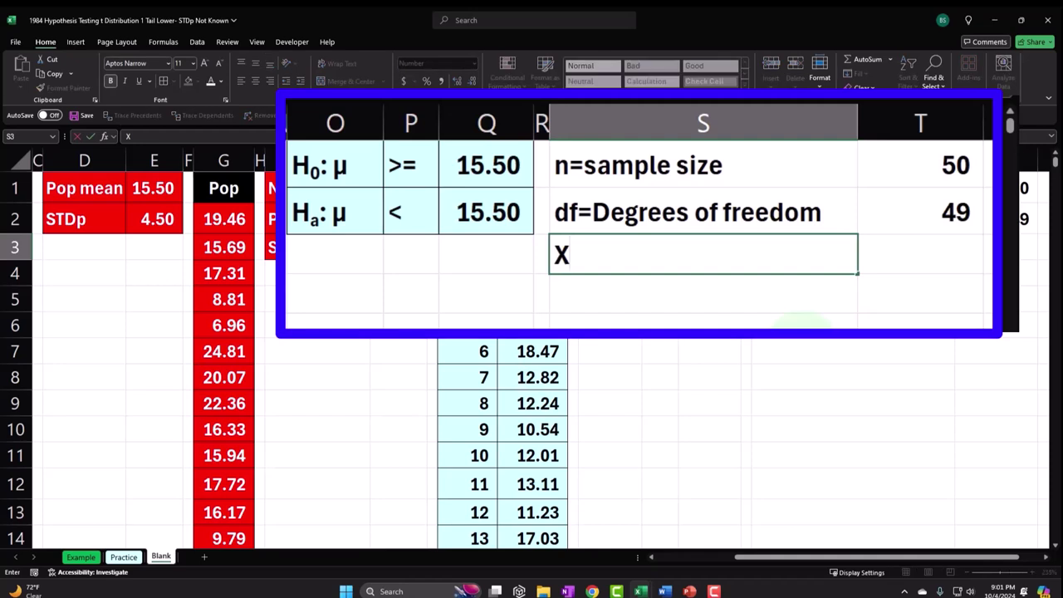
{"action": "type", "text": "bar="}
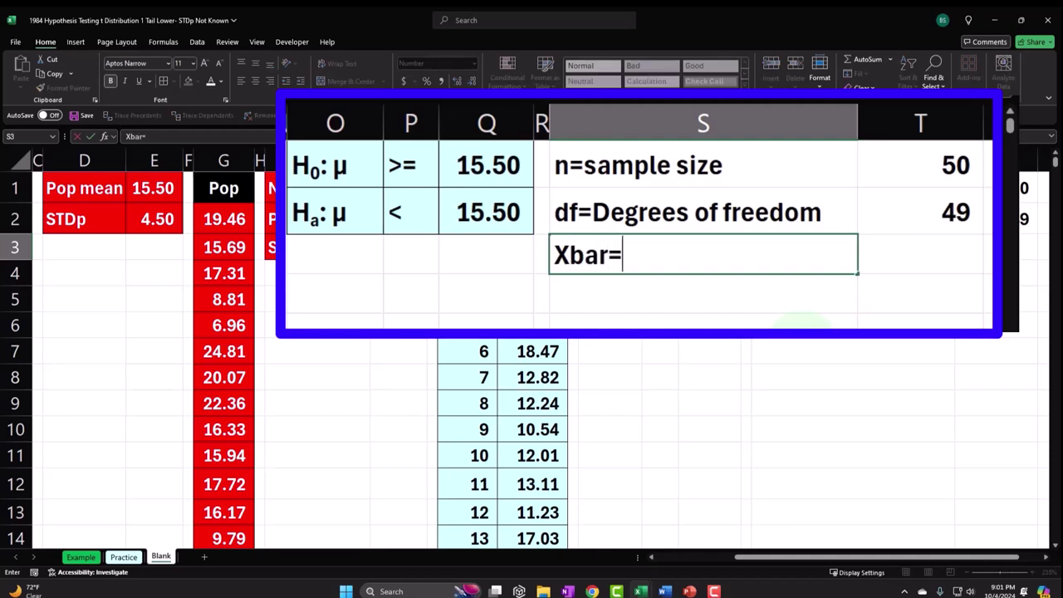
{"action": "type", "text": "sample mean"}
{"action": "key", "text": "Tab"}
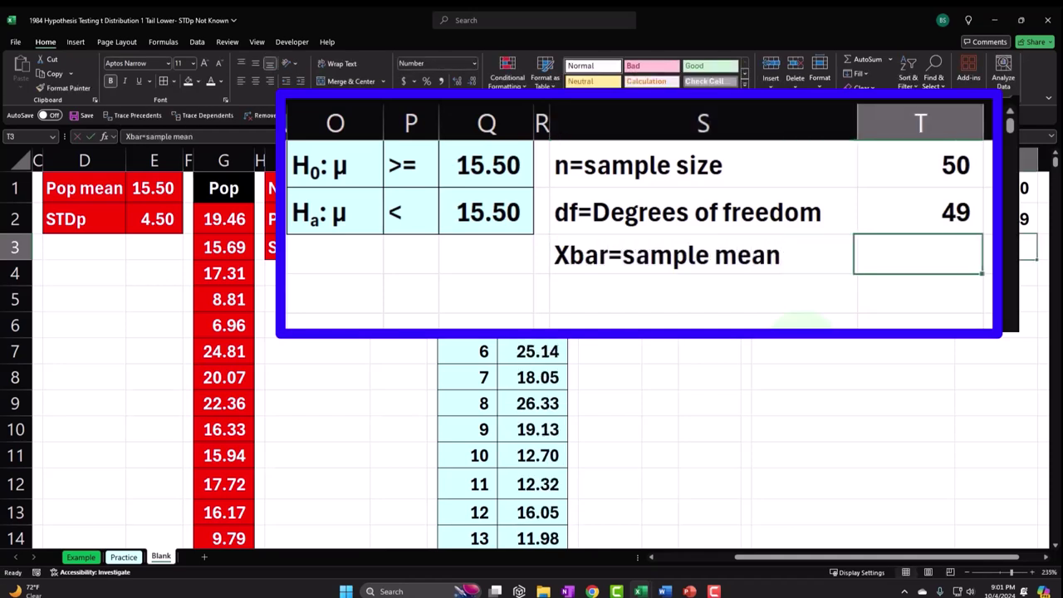
{"action": "left_click", "coordinate": [201, 292]}
{"action": "left_click", "coordinate": [309, 258]}
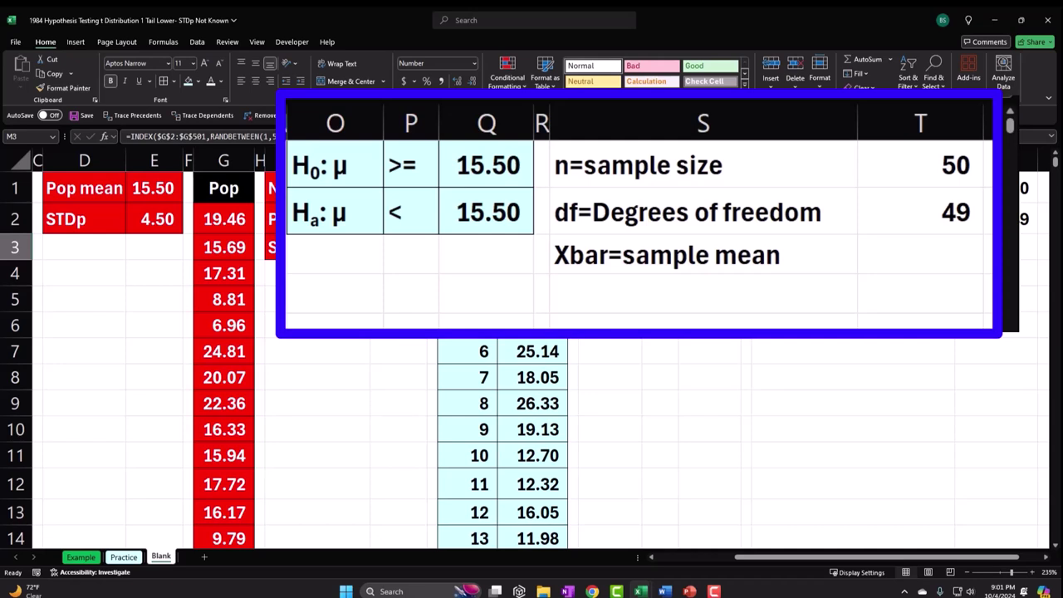
Enter =AVERAGE(M2:M51) in T3, showing the sample mean to two decimals.
{"action": "left_click", "coordinate": [871, 264]}
{"action": "type", "text": "="}
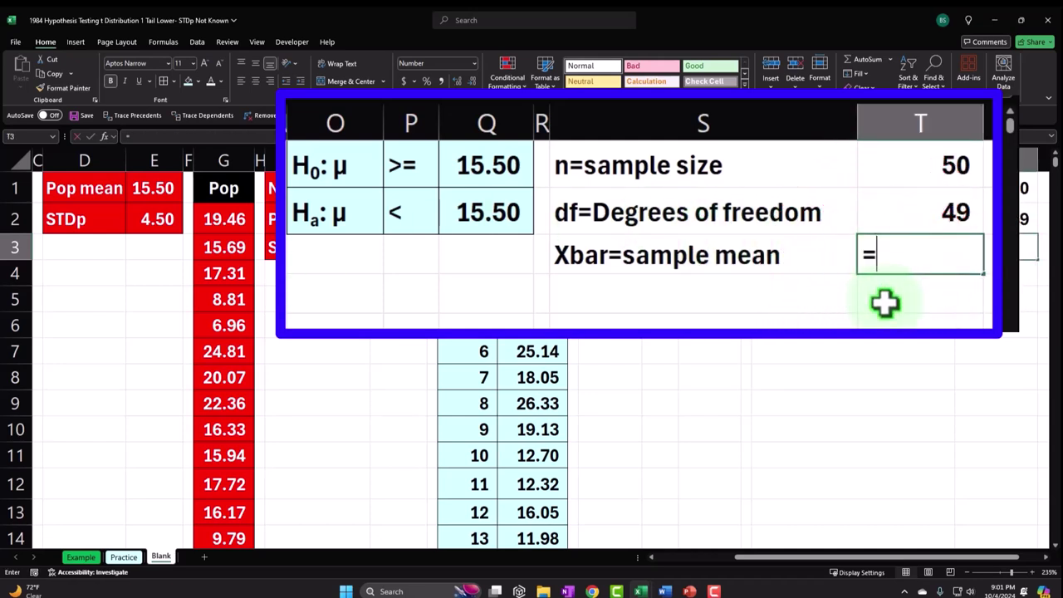
{"action": "type", "text": "aver"}
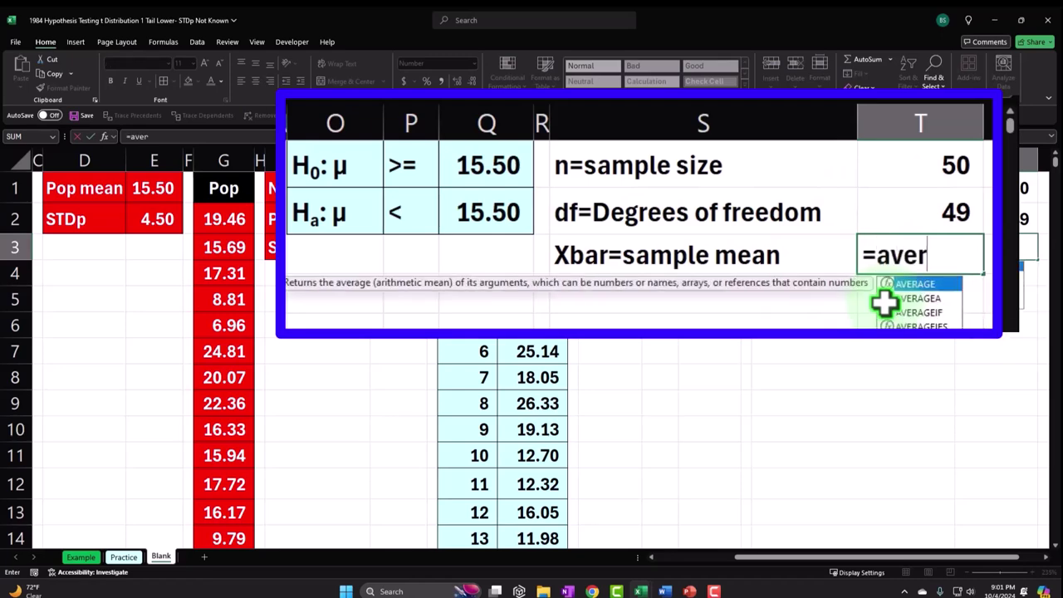
{"action": "key", "text": "Tab"}
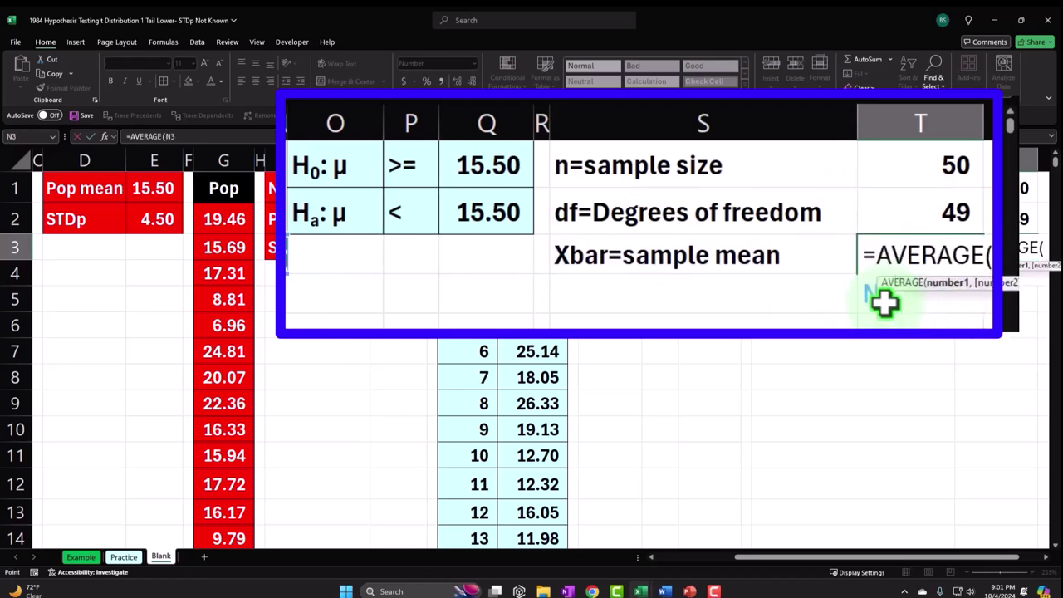
{"action": "left_click_drag", "start_coordinate": [533, 219], "coordinate": [547, 544]}
{"action": "scroll", "coordinate": [970, 277], "scroll_direction": "up", "scroll_amount": 12}
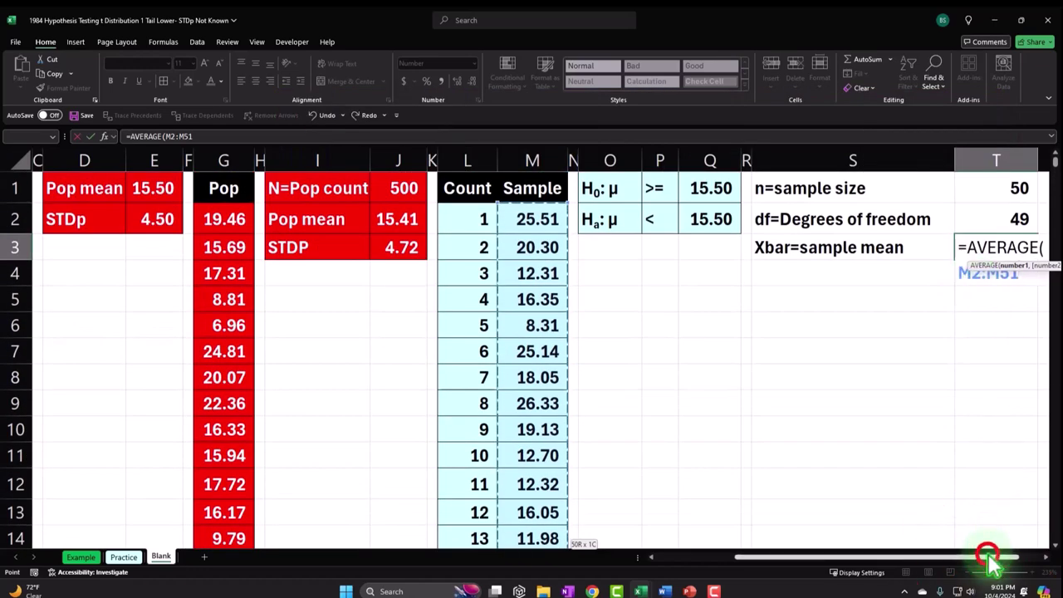
{"action": "left_click_drag", "start_coordinate": [984, 555], "coordinate": [1006, 556]}
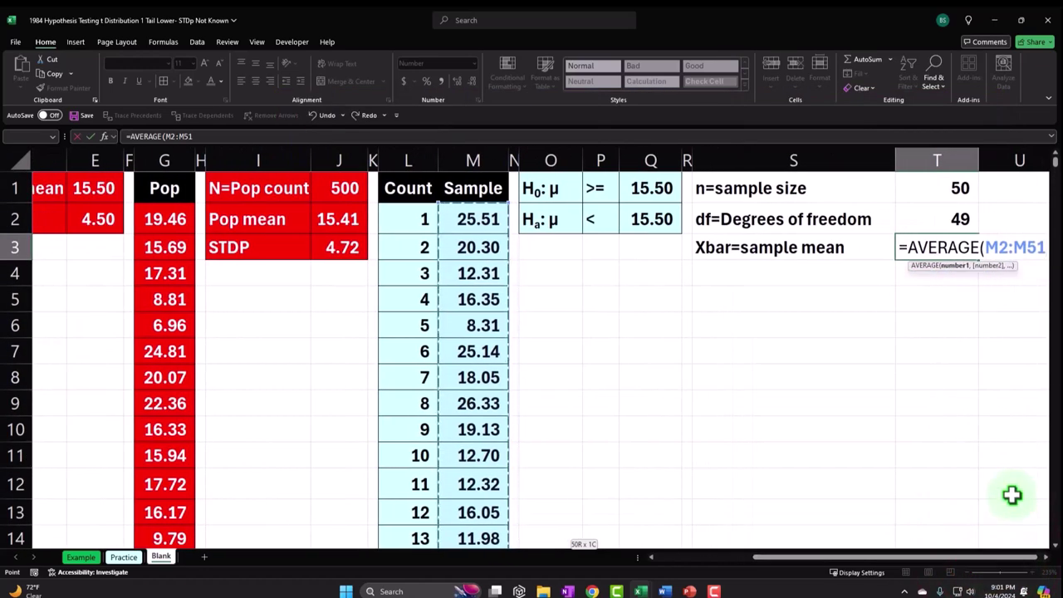
{"action": "key", "text": "Return"}
{"action": "key", "text": "Up"}
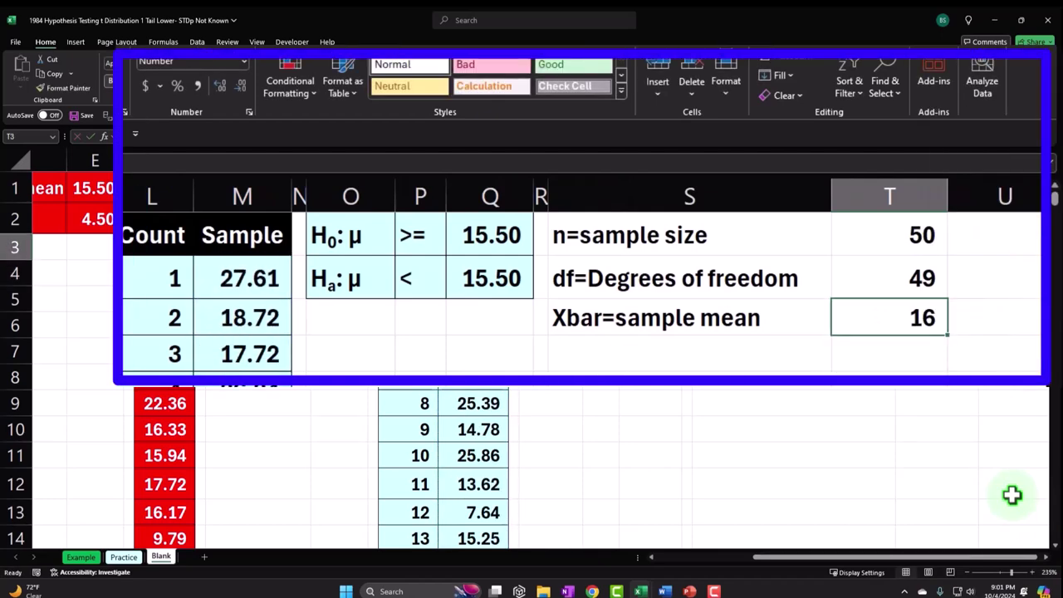
{"action": "left_click", "coordinate": [220, 86]}
{"action": "left_click", "coordinate": [220, 86]}
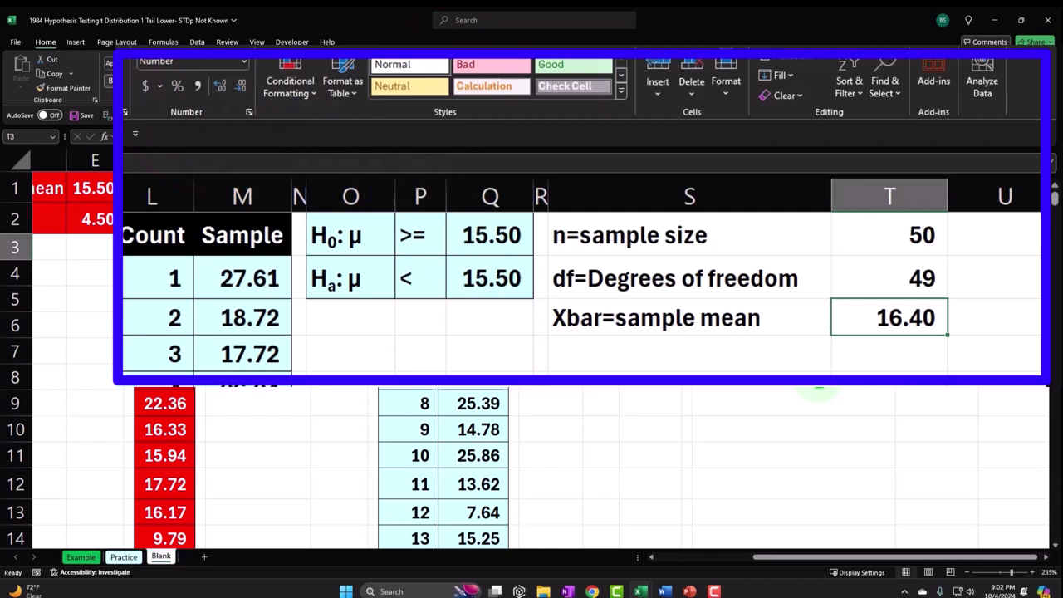
Enter the label 'a=Alpha' in S4, correcting the typos.
{"action": "key", "text": "Down"}
{"action": "key", "text": "Left"}
{"action": "type", "text": "a"}
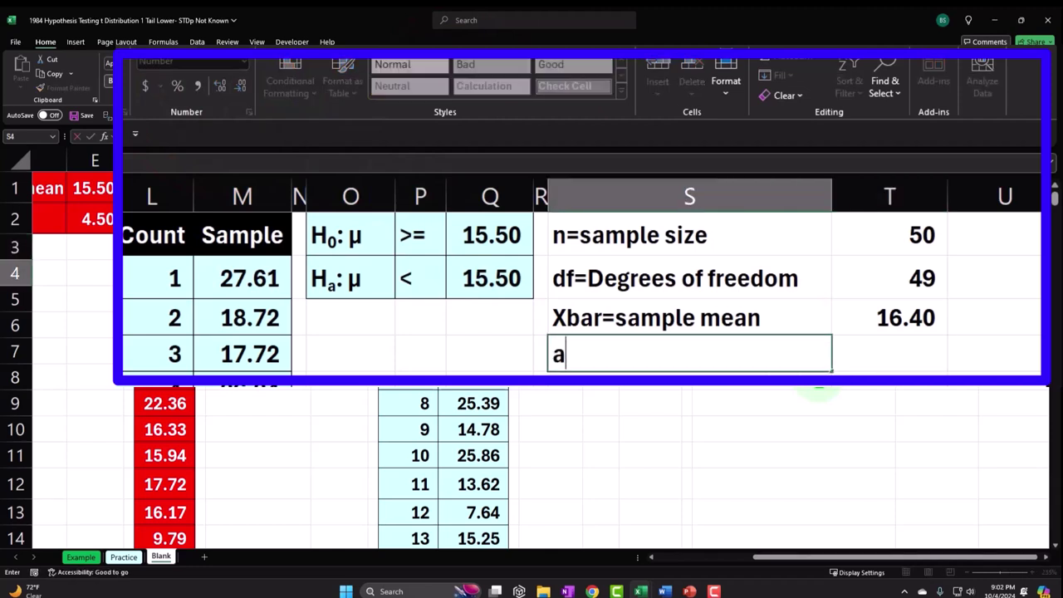
{"action": "type", "text": "=Aph"}
{"action": "key", "text": "BackSpace"}
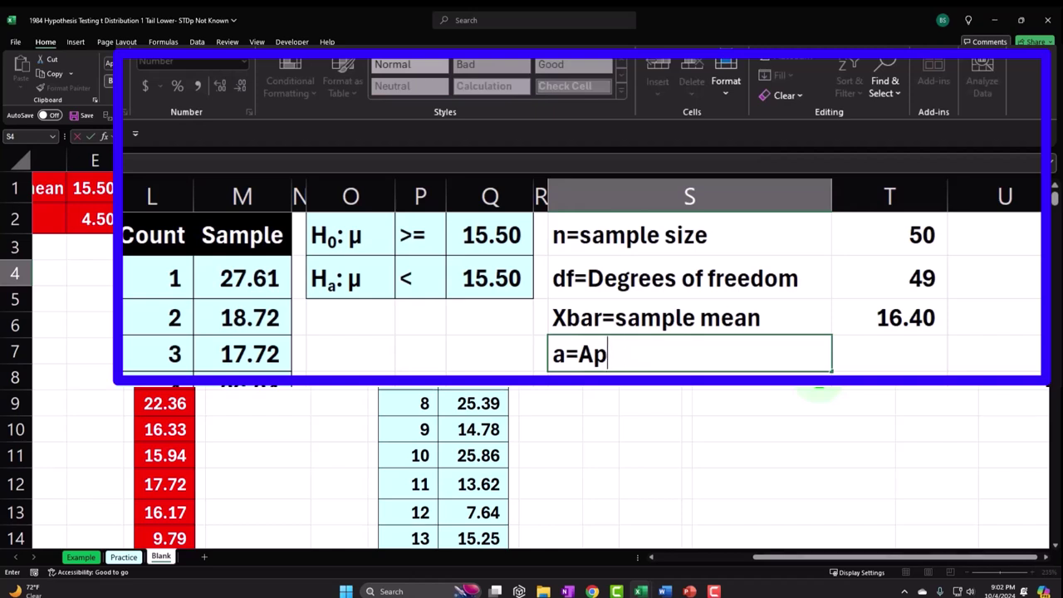
{"action": "type", "text": "pha"}
{"action": "key", "text": "BackSpace"}
{"action": "key", "text": "BackSpace"}
{"action": "key", "text": "BackSpace"}
{"action": "key", "text": "BackSpace"}
{"action": "type", "text": "lpha"}
{"action": "key", "text": "Tab"}
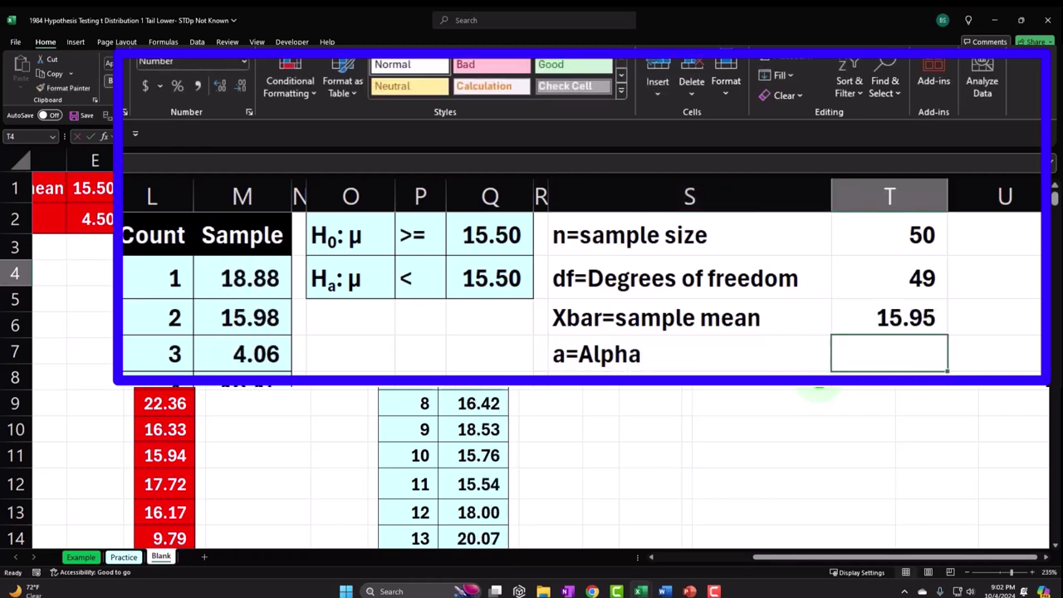
Enter .05 in T4 and show it with two decimals as 0.05.
{"action": "type", "text": ".05"}
{"action": "key", "text": "ctrl+Return"}
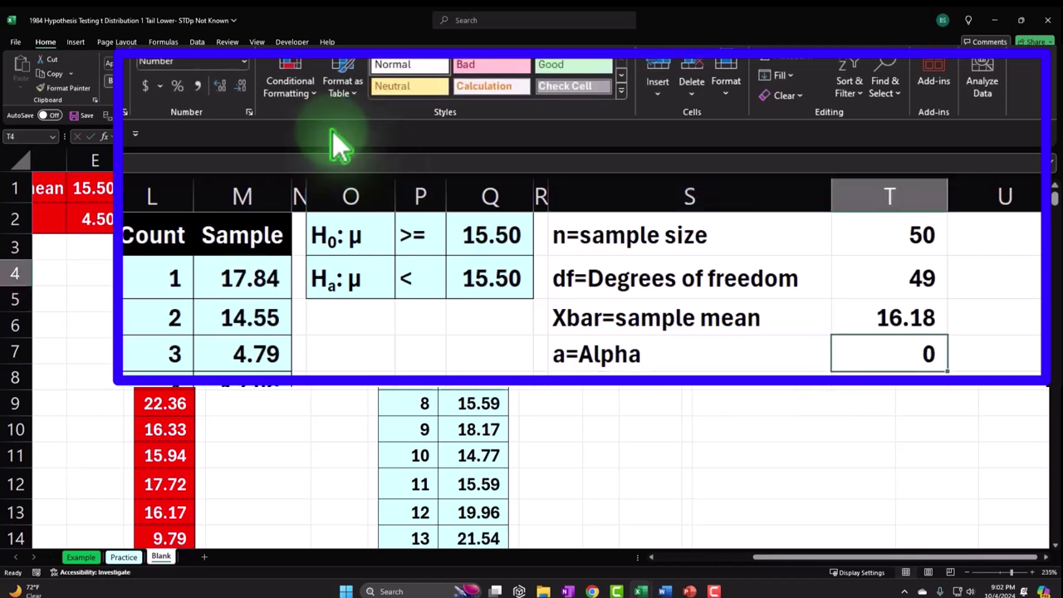
{"action": "left_click", "coordinate": [224, 85]}
{"action": "left_click", "coordinate": [226, 87]}
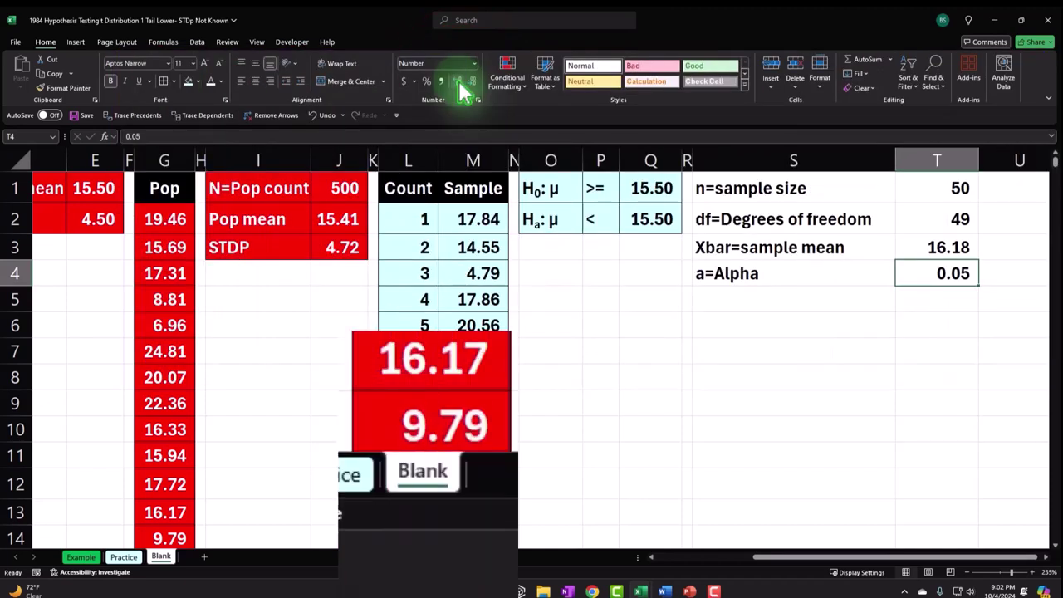
On the Example sheet, drag the Z chart's green critical line to the left.
{"action": "left_click", "coordinate": [82, 556]}
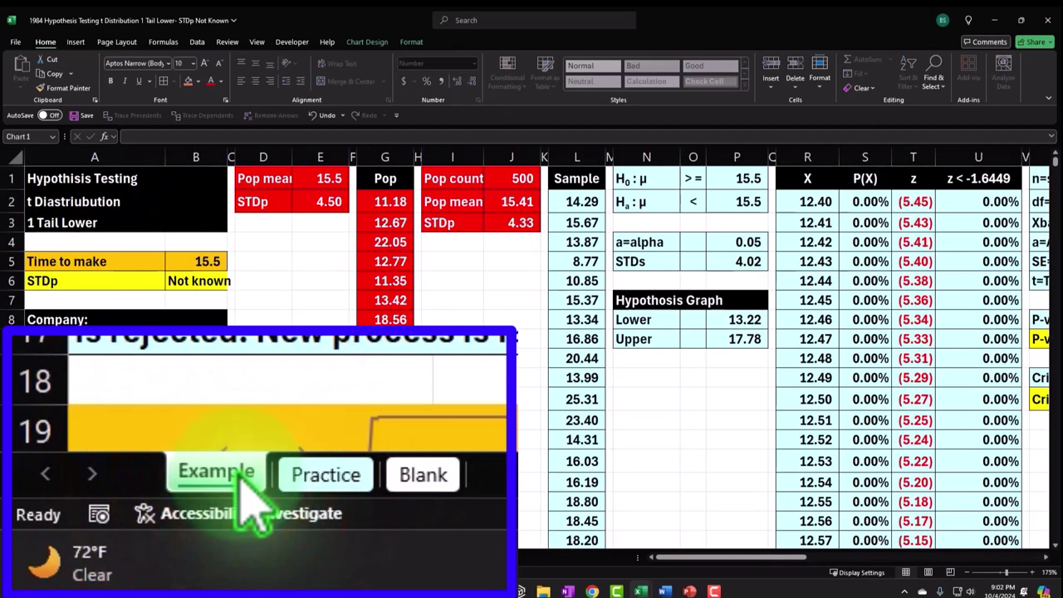
{"action": "left_click_drag", "start_coordinate": [688, 546], "coordinate": [888, 578]}
{"action": "scroll", "coordinate": [706, 526], "scroll_direction": "left", "scroll_amount": 2}
{"action": "scroll", "coordinate": [545, 452], "scroll_direction": "down", "scroll_amount": 2}
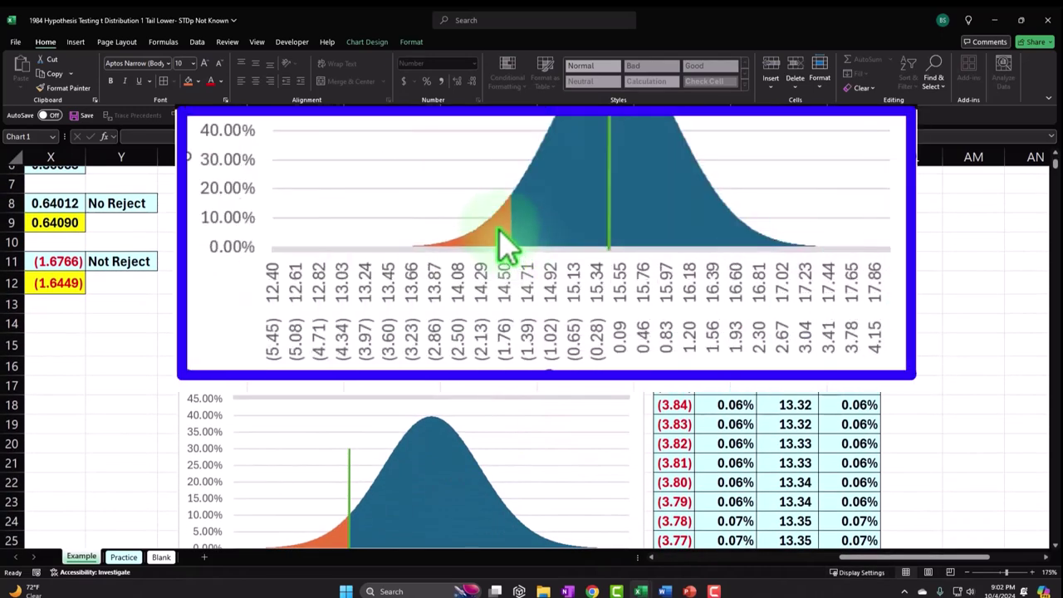
{"action": "mouse_move", "coordinate": [499, 233]}
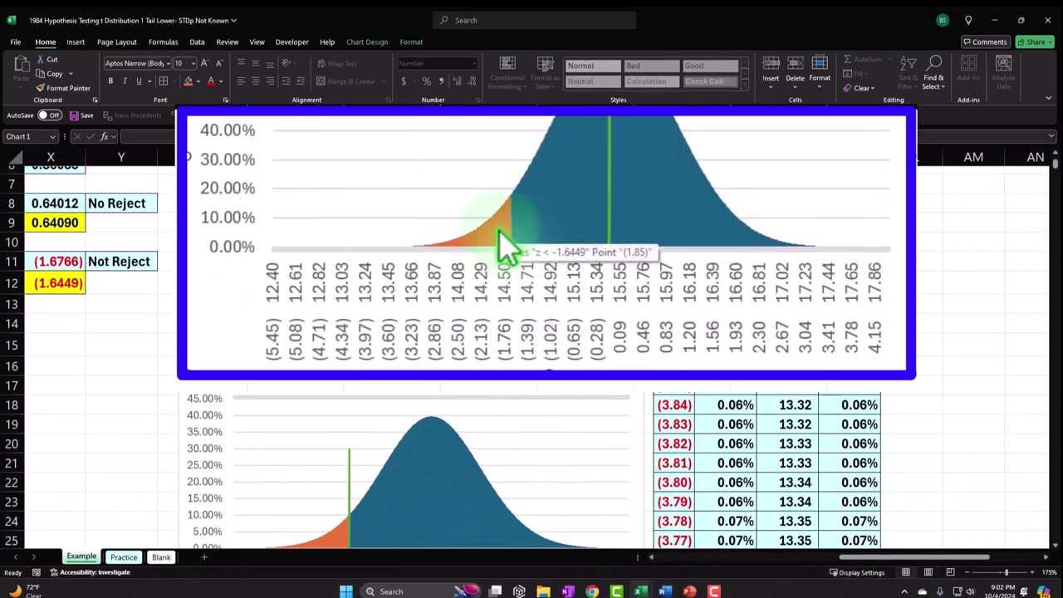
{"action": "left_click_drag", "start_coordinate": [614, 197], "coordinate": [492, 185]}
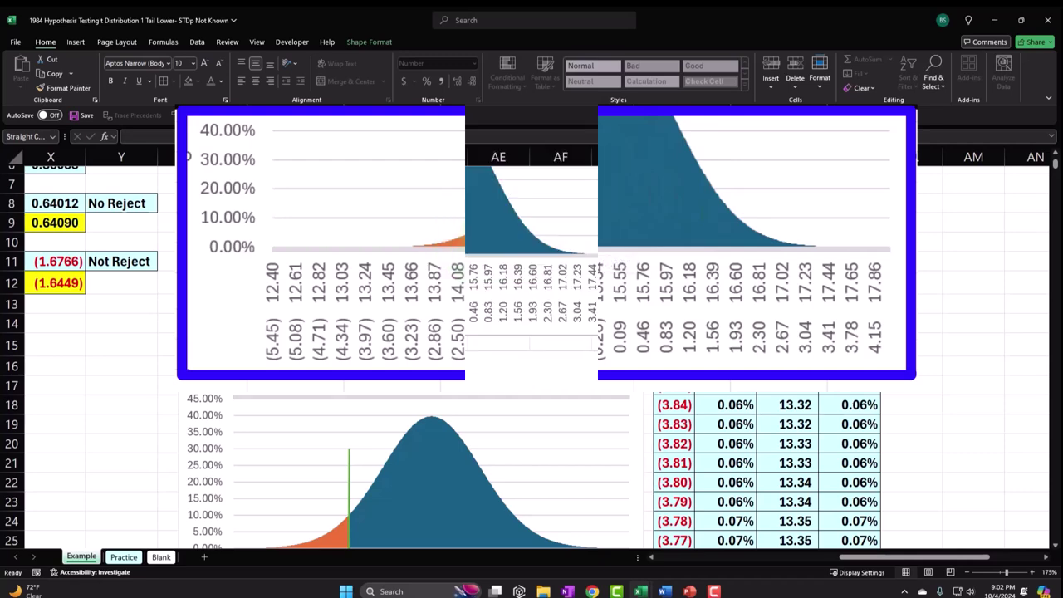
Slide the green line right past the peak, back to the tail boundary, then return to Blank.
{"action": "scroll", "coordinate": [385, 248], "scroll_direction": "up", "scroll_amount": 2}
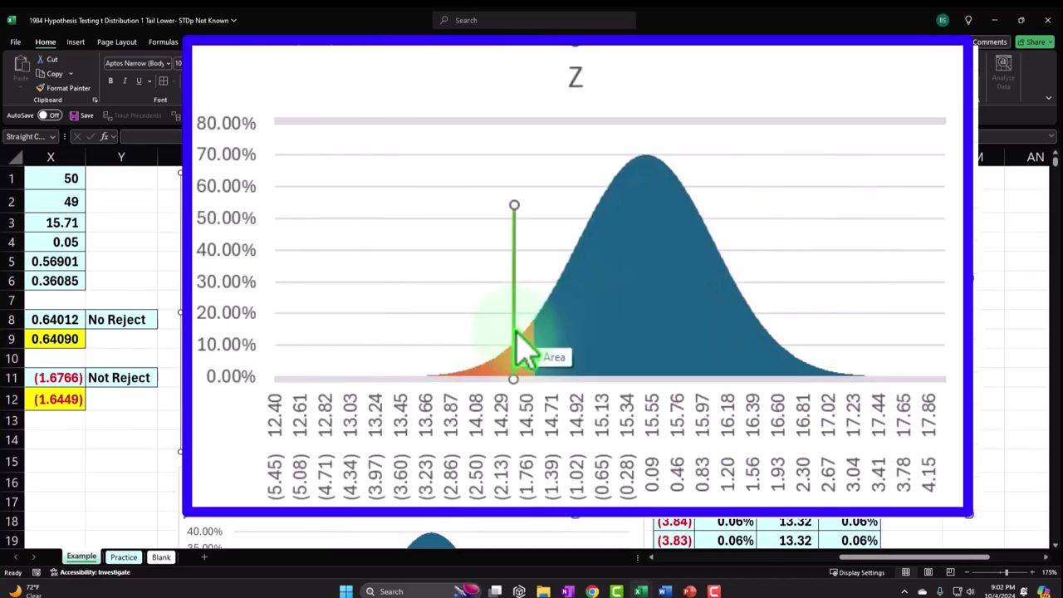
{"action": "left_click_drag", "start_coordinate": [514, 313], "coordinate": [749, 318]}
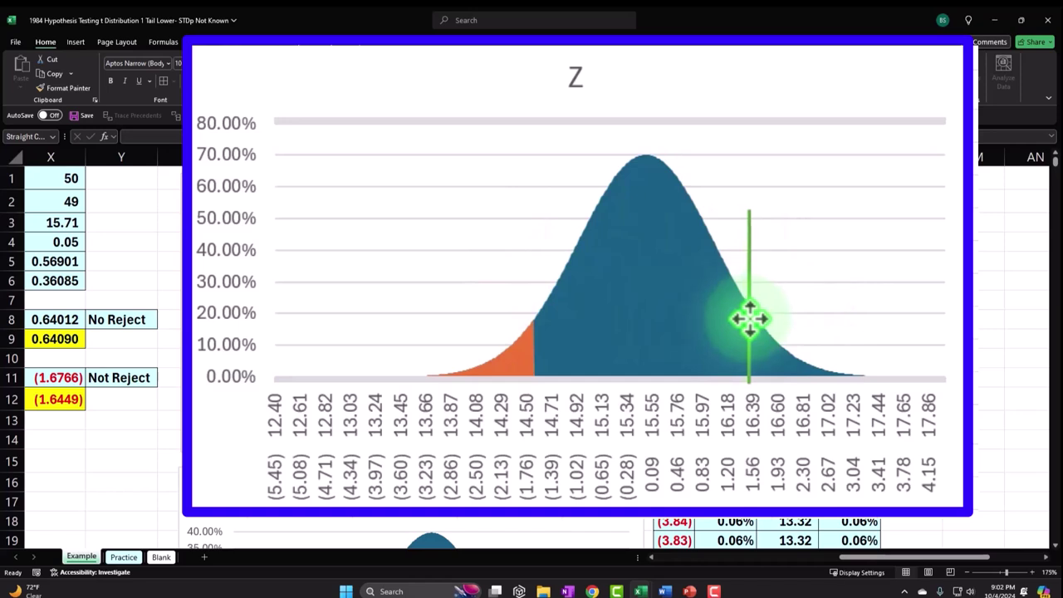
{"action": "left_click_drag", "start_coordinate": [750, 317], "coordinate": [750, 317]}
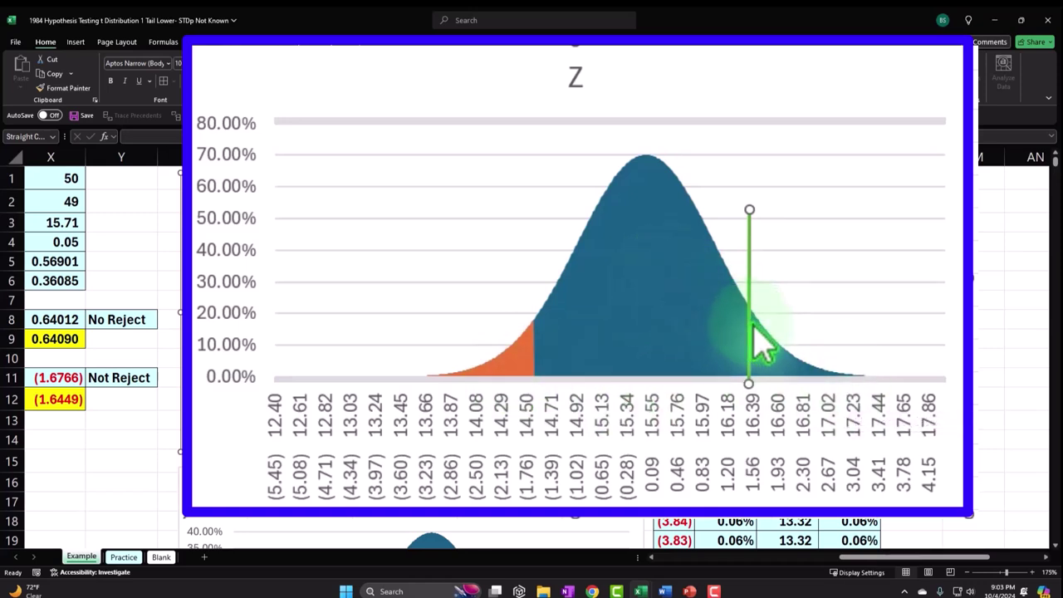
{"action": "left_click_drag", "start_coordinate": [752, 326], "coordinate": [539, 326]}
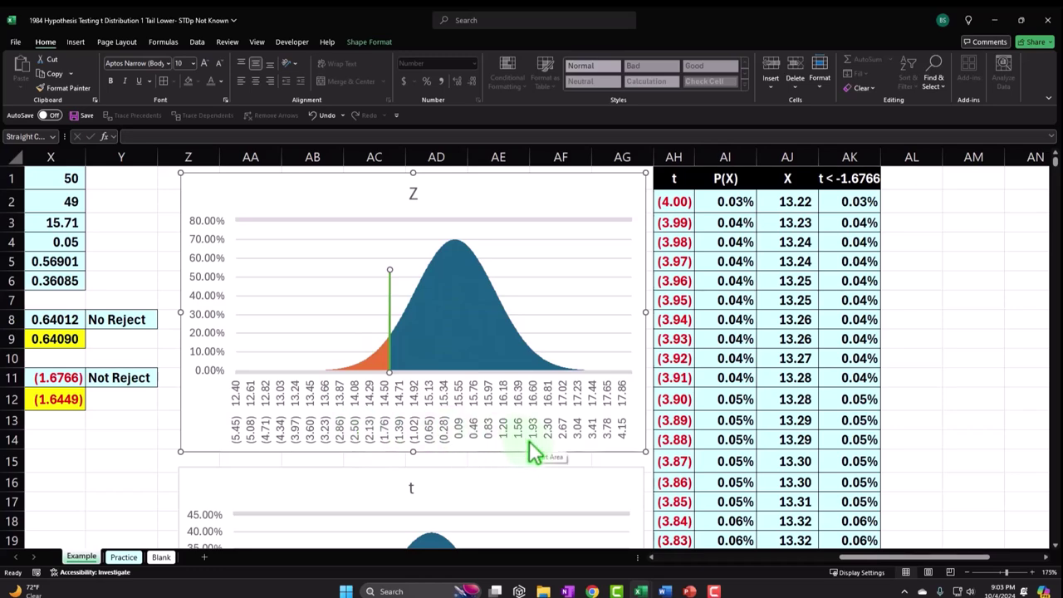
{"action": "scroll", "coordinate": [448, 316], "scroll_direction": "down", "scroll_amount": 3}
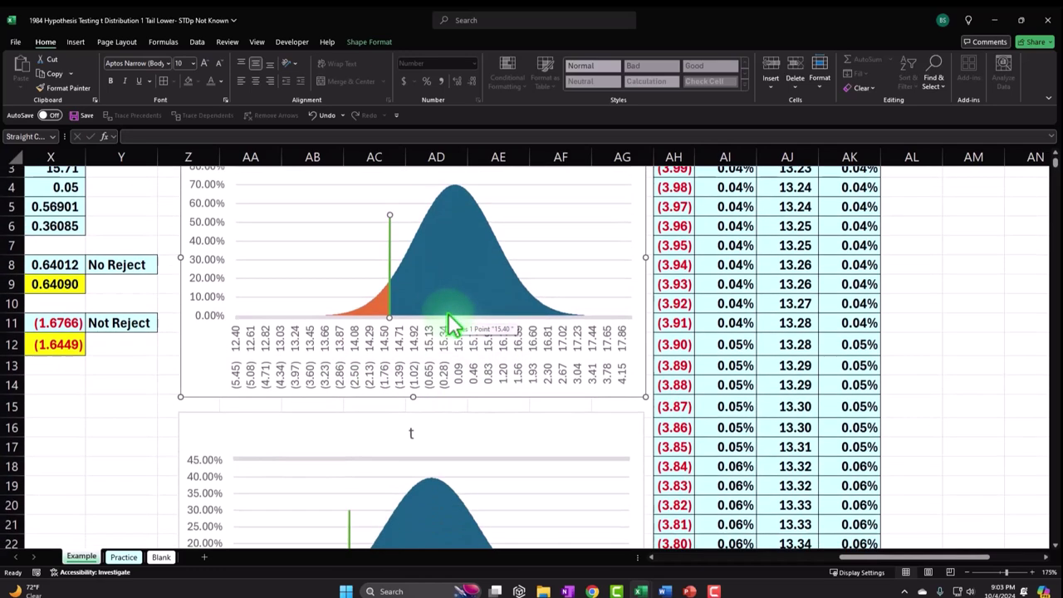
{"action": "scroll", "coordinate": [447, 313], "scroll_direction": "down", "scroll_amount": 1}
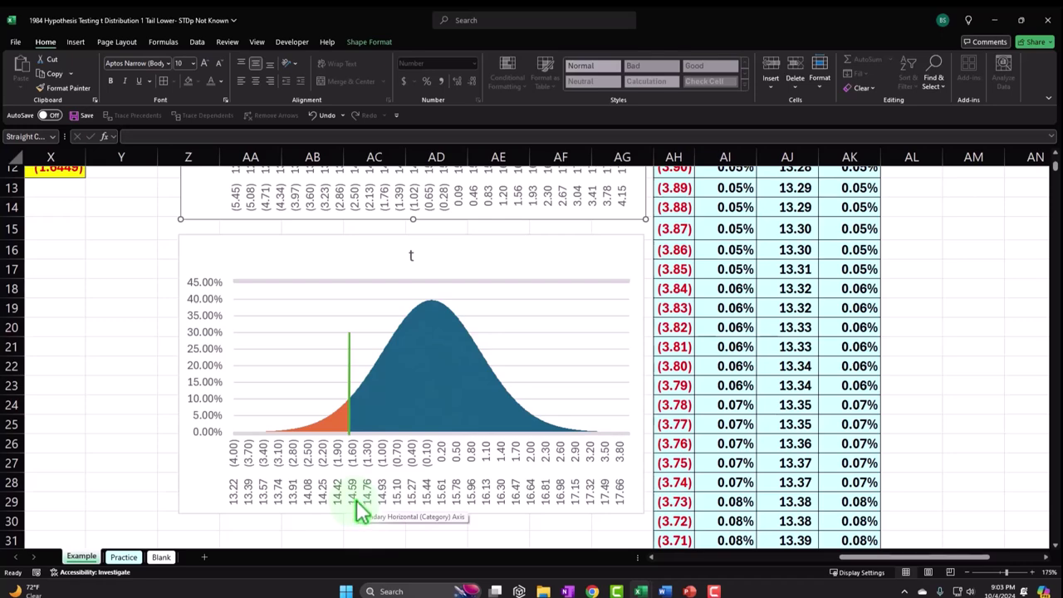
{"action": "scroll", "coordinate": [359, 506], "scroll_direction": "up", "scroll_amount": 4}
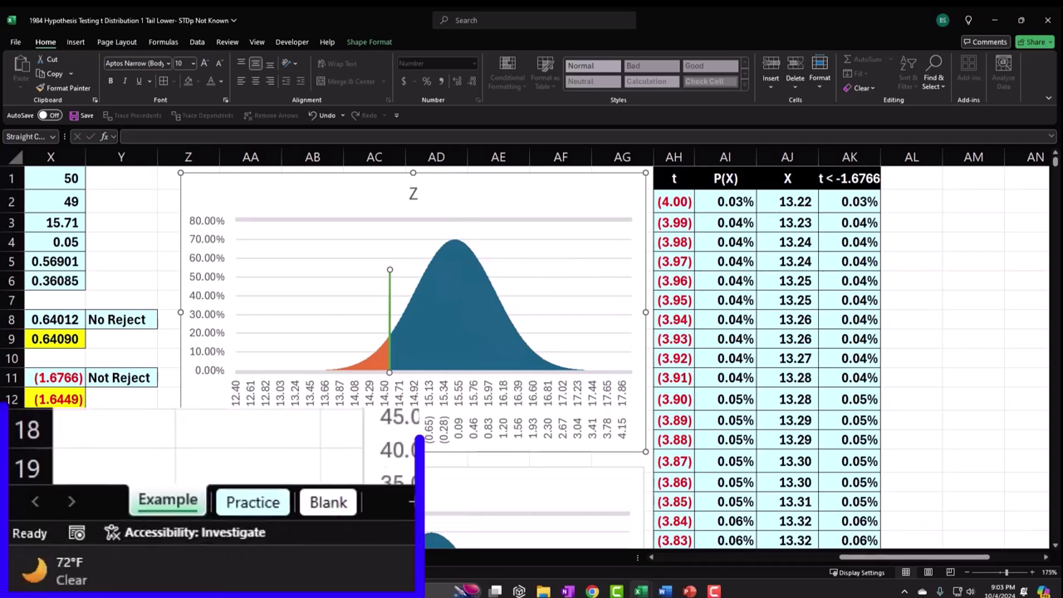
{"action": "left_click", "coordinate": [327, 501]}
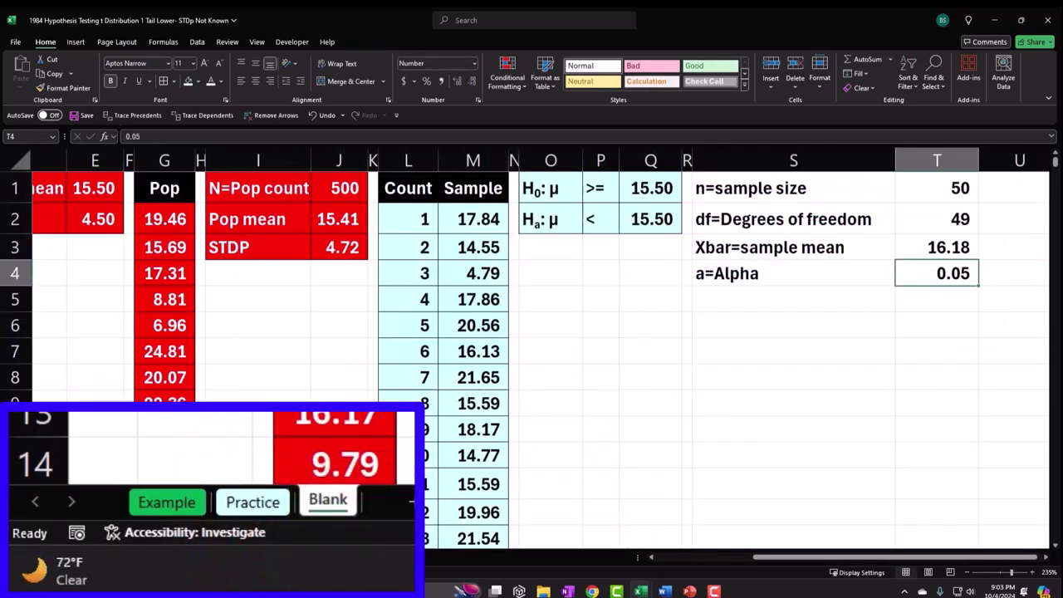
Type the label 'SE=Standard error' into S5.
{"action": "left_click", "coordinate": [812, 294]}
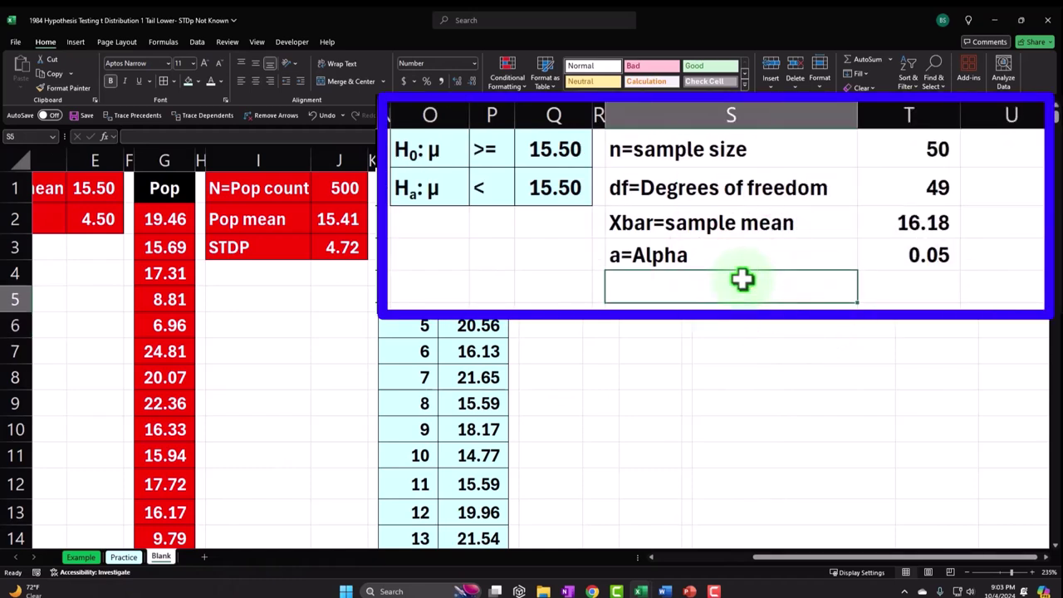
{"action": "type", "text": "SE"}
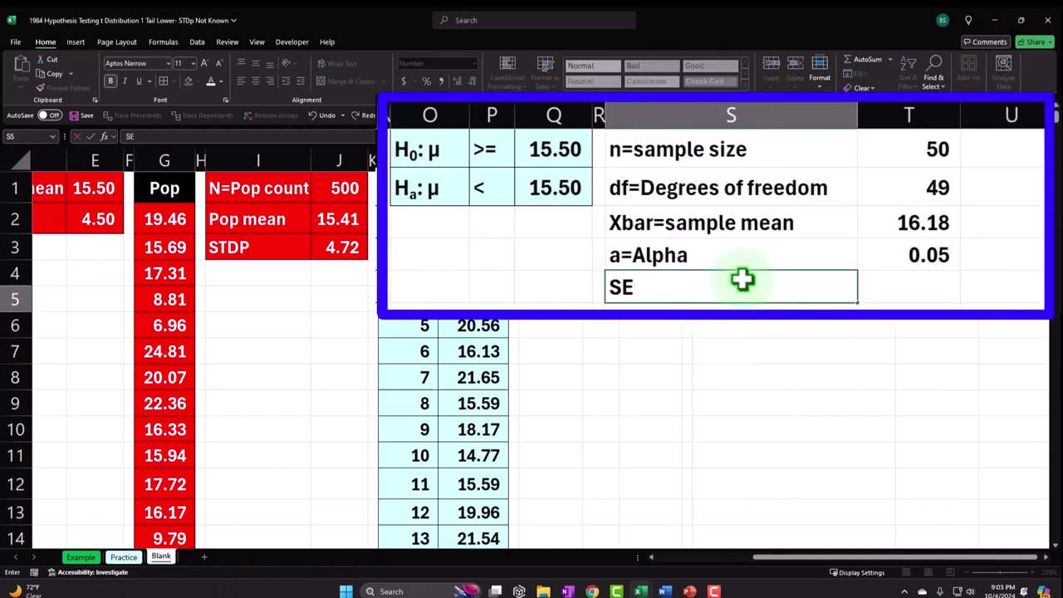
{"action": "type", "text": "=Standa"}
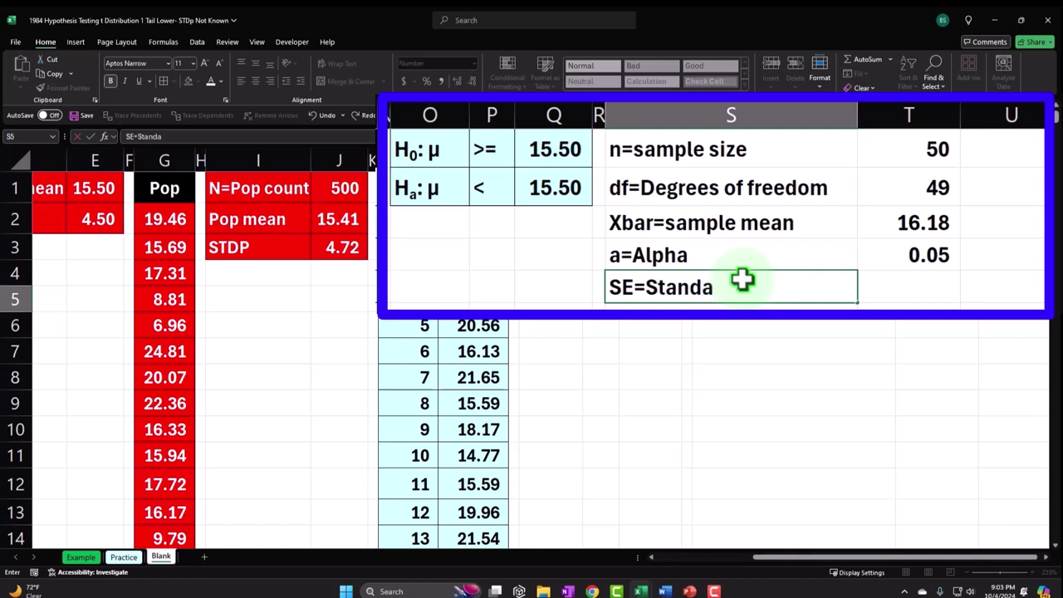
{"action": "type", "text": "rd error"}
{"action": "key", "text": "Tab"}
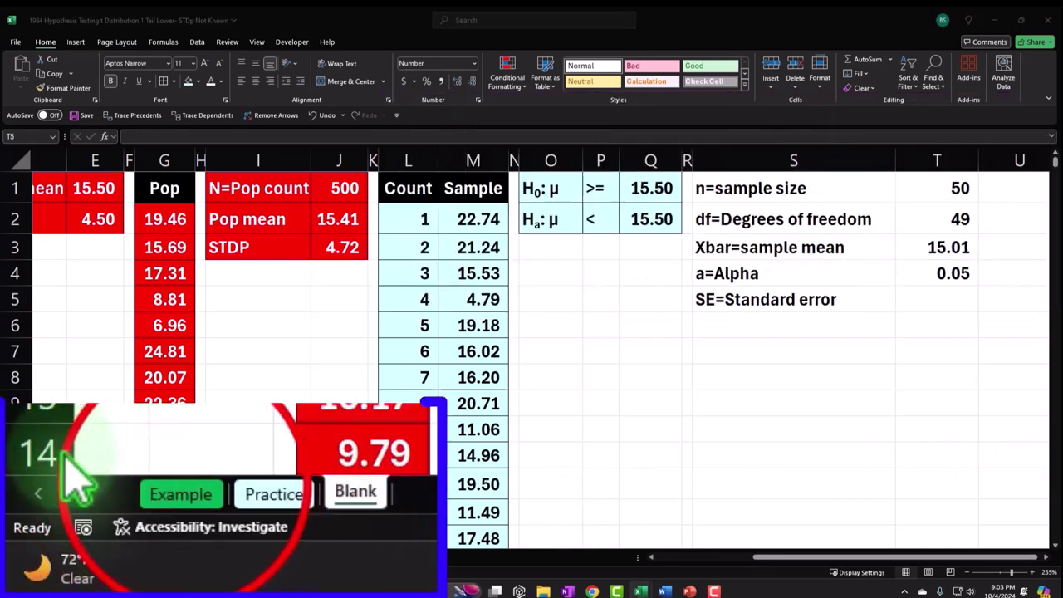
Copy the Example sheet's standard-error formula picture and paste it at A30 on the Blank sheet.
{"action": "left_click", "coordinate": [83, 555]}
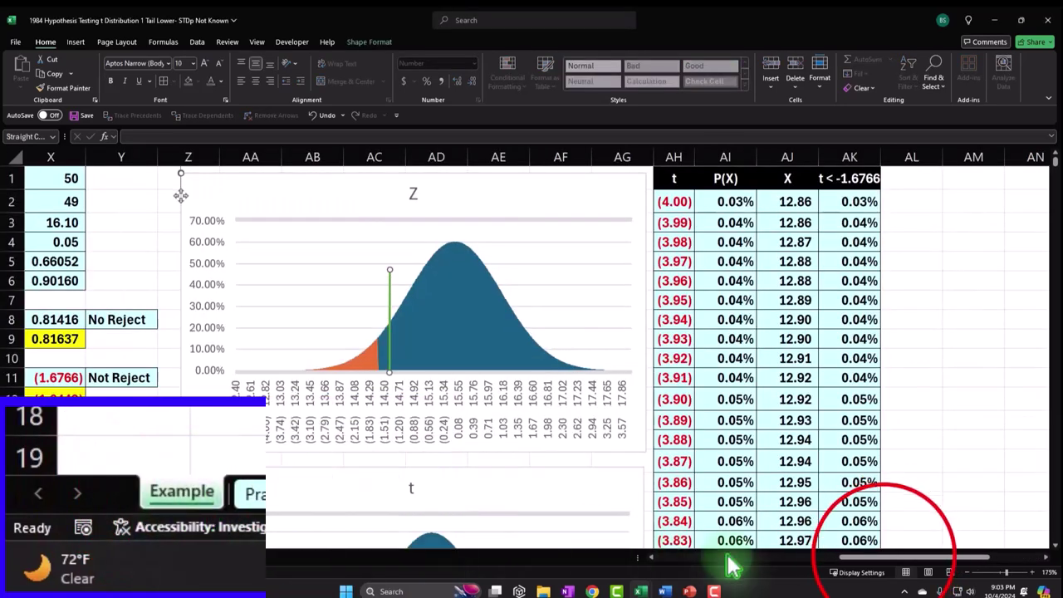
{"action": "scroll", "coordinate": [893, 564], "scroll_direction": "left", "scroll_amount": 10}
{"action": "scroll", "coordinate": [133, 423], "scroll_direction": "down", "scroll_amount": 3}
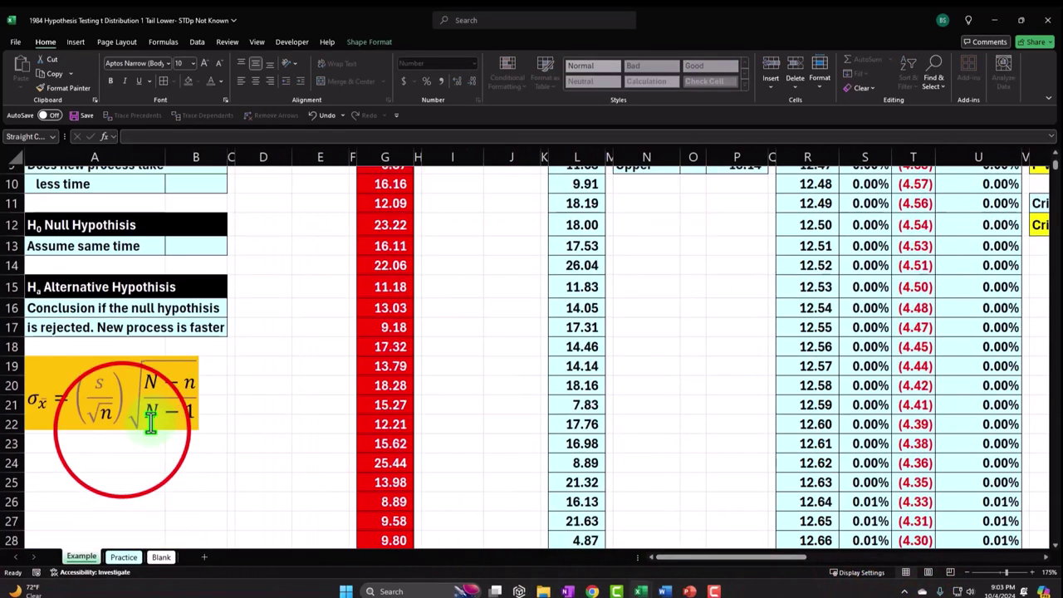
{"action": "left_click", "coordinate": [125, 428]}
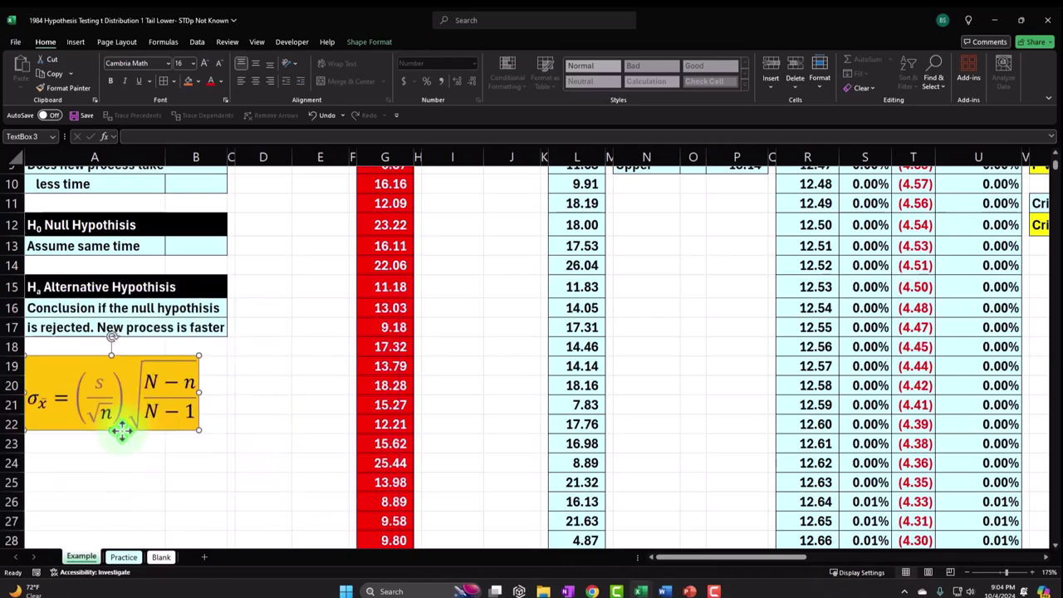
{"action": "left_click", "coordinate": [161, 556]}
{"action": "left_click_drag", "start_coordinate": [762, 558], "coordinate": [664, 567]}
{"action": "scroll", "coordinate": [178, 411], "scroll_direction": "down", "scroll_amount": 7}
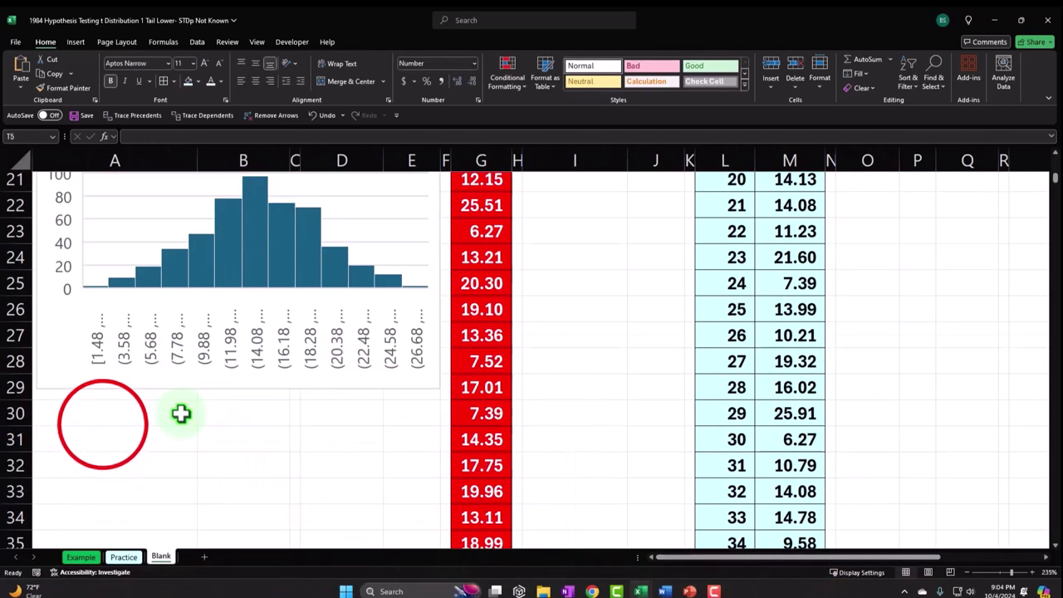
{"action": "left_click", "coordinate": [102, 424]}
{"action": "key", "text": "ctrl+v"}
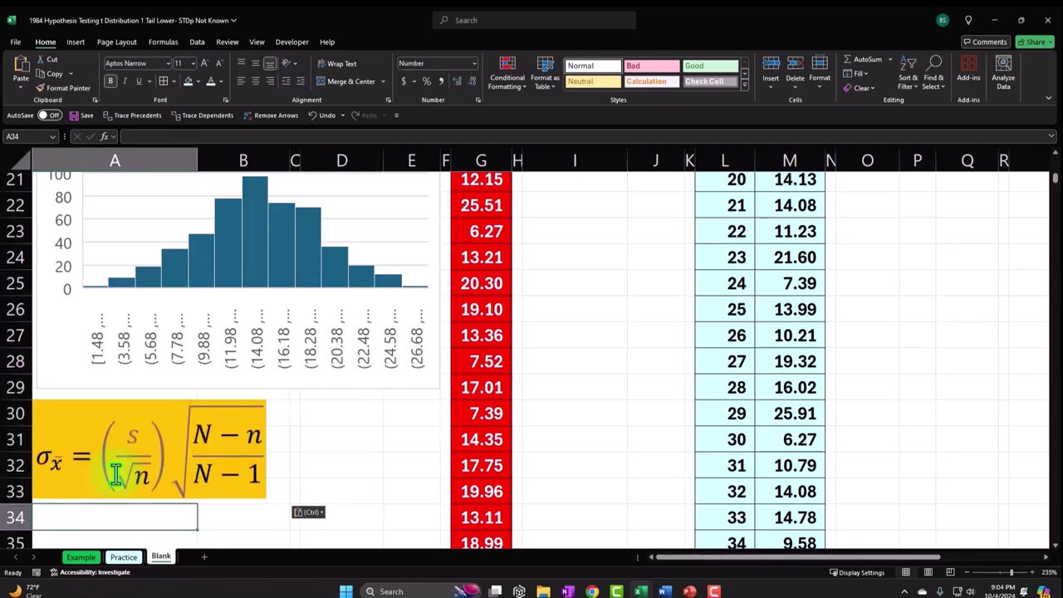
{"action": "scroll", "coordinate": [346, 379], "scroll_direction": "up", "scroll_amount": 7}
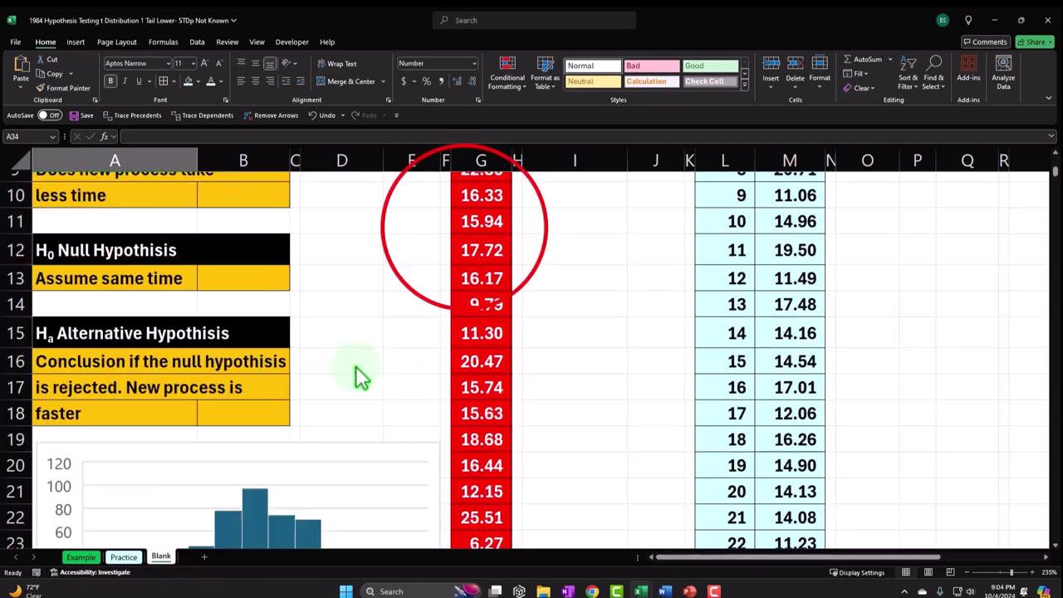
Inspect the first population value in column G and the sampling formula.
{"action": "left_click", "coordinate": [464, 221]}
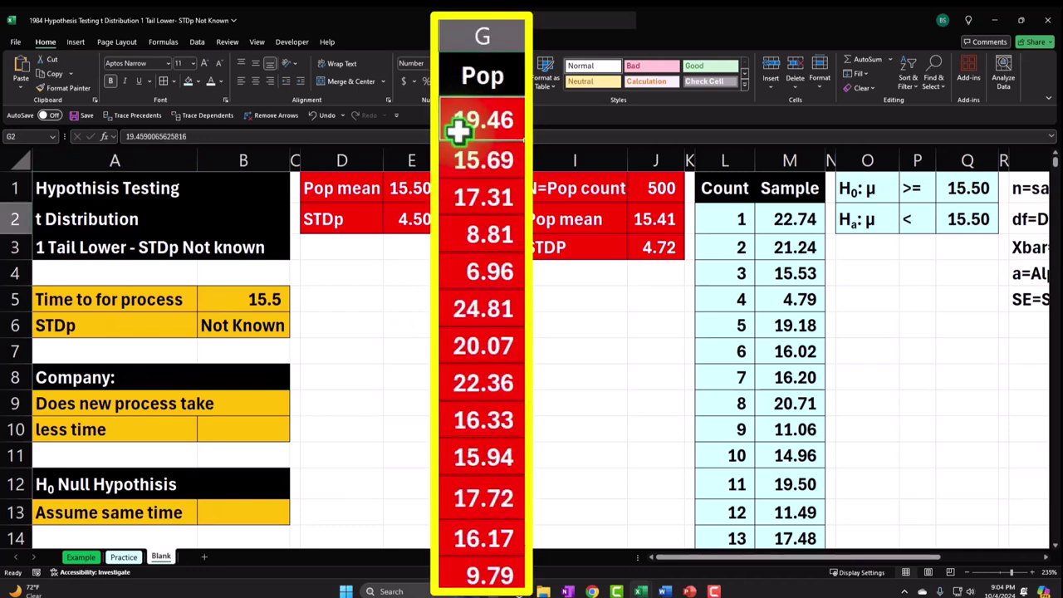
{"action": "left_click", "coordinate": [785, 229]}
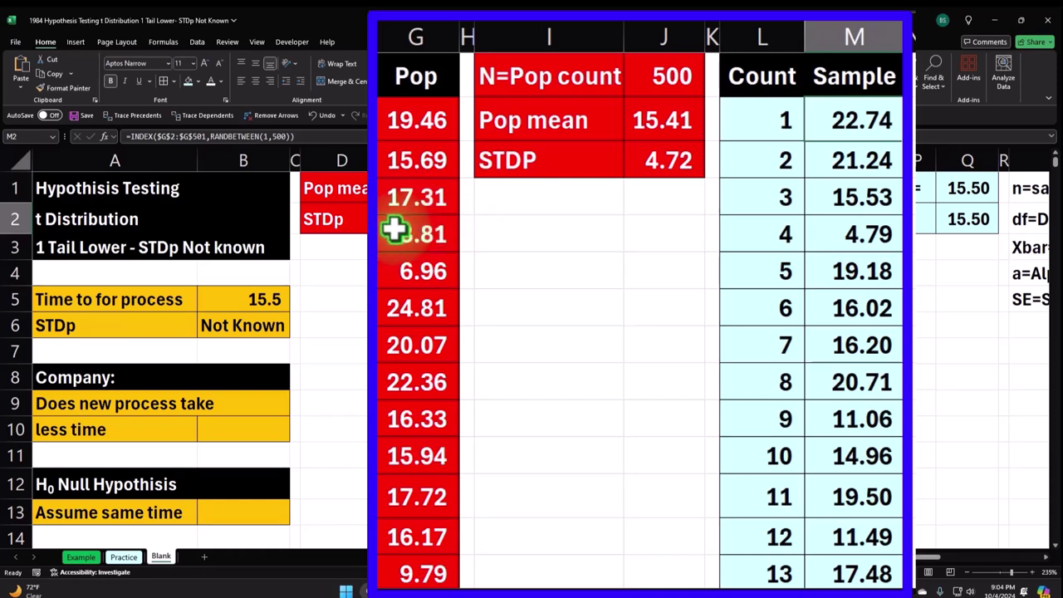
{"action": "scroll", "coordinate": [398, 324], "scroll_direction": "down", "scroll_amount": 8}
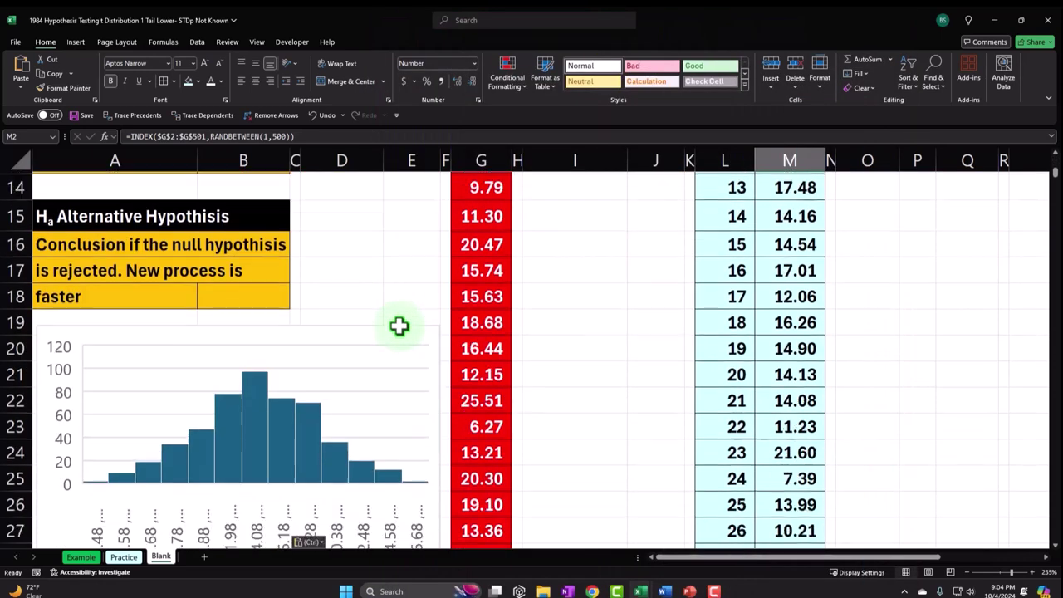
{"action": "scroll", "coordinate": [398, 336], "scroll_direction": "down", "scroll_amount": 1}
Enter s as the numerator of the pasted standard-error equation over √n.
{"action": "left_click", "coordinate": [164, 342]}
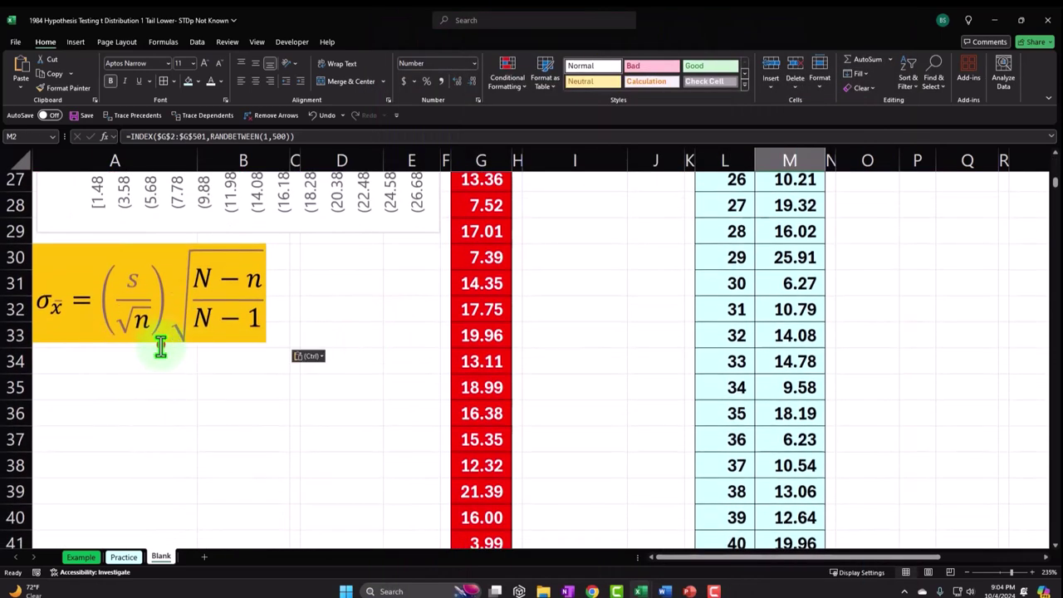
{"action": "left_click", "coordinate": [218, 266]}
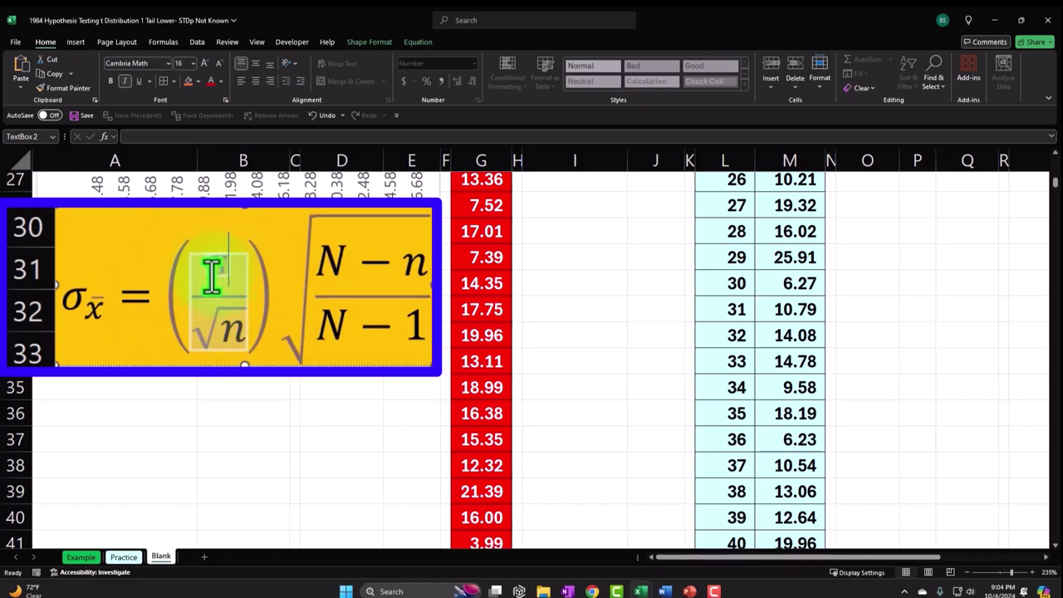
{"action": "type", "text": "s"}
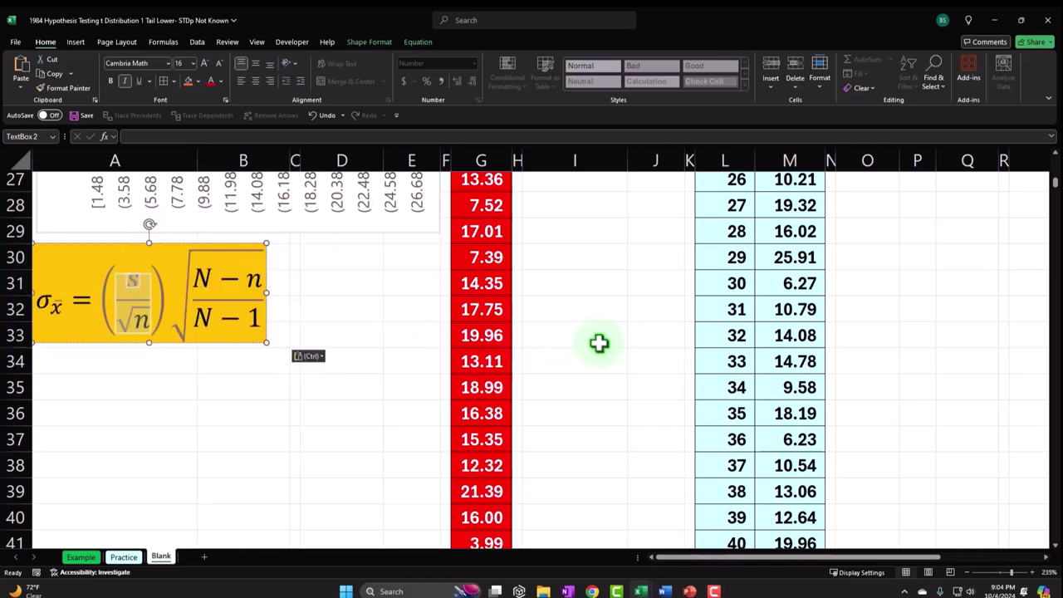
{"action": "scroll", "coordinate": [613, 345], "scroll_direction": "up", "scroll_amount": 6}
{"action": "scroll", "coordinate": [664, 431], "scroll_direction": "up", "scroll_amount": 3}
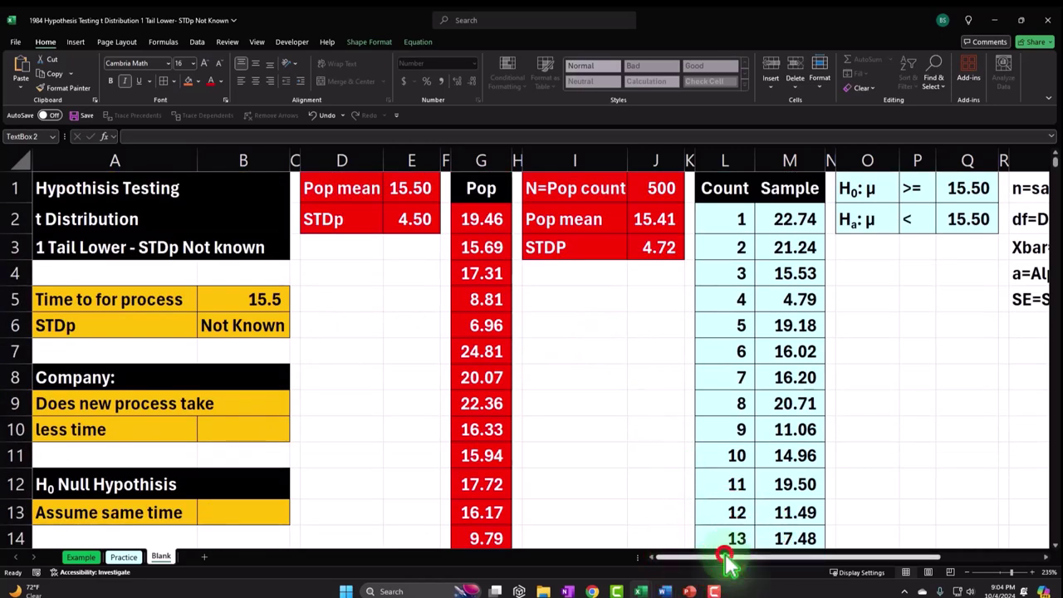
{"action": "left_click_drag", "start_coordinate": [707, 558], "coordinate": [880, 556]}
Abandon the started formula and move the SE=Standard error label from S5 down to S6.
{"action": "left_click", "coordinate": [926, 303]}
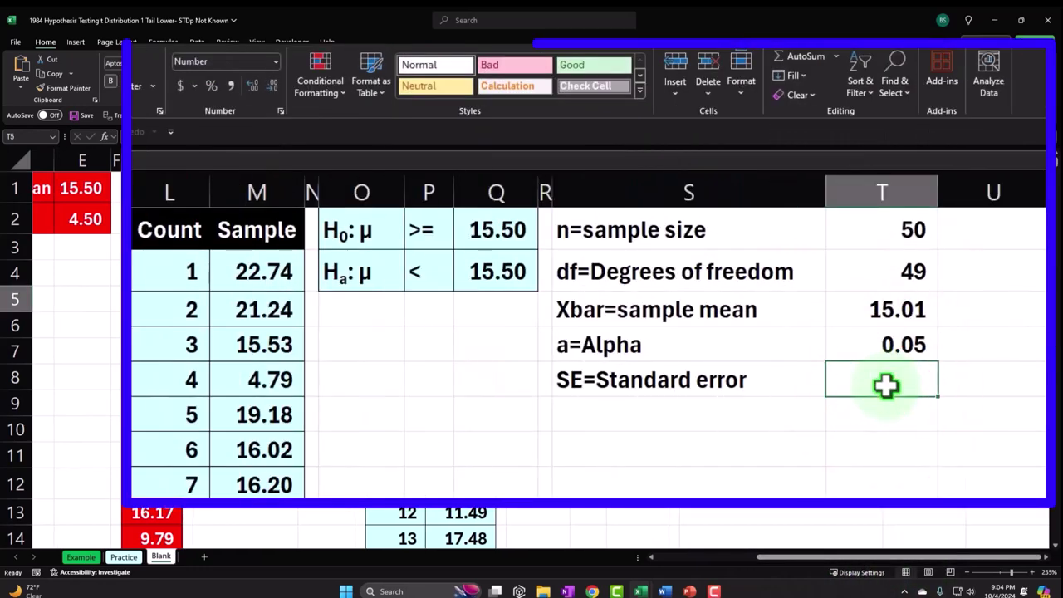
{"action": "type", "text": "="}
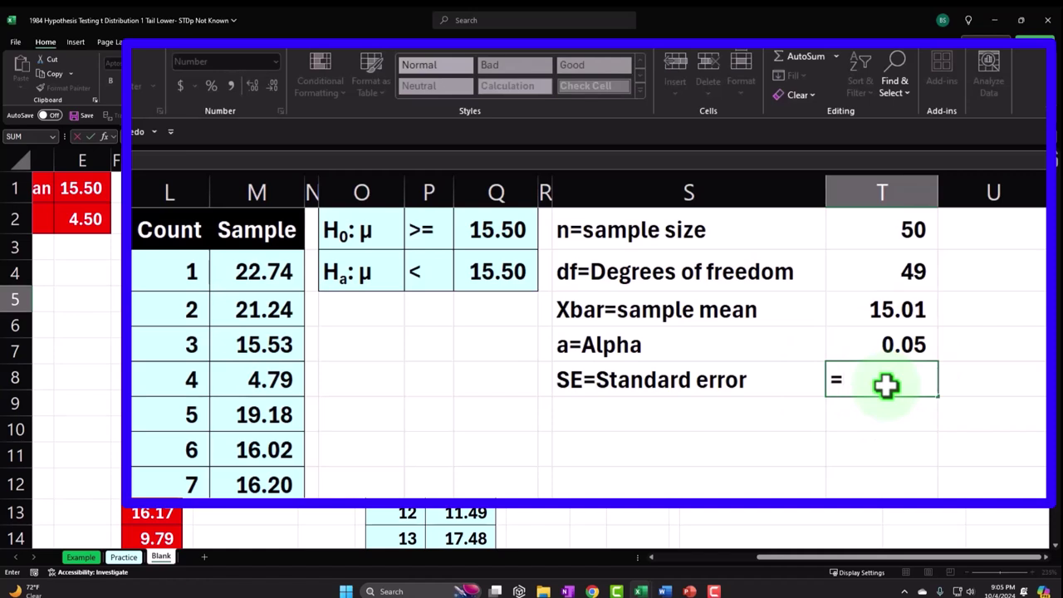
{"action": "key", "text": "Escape"}
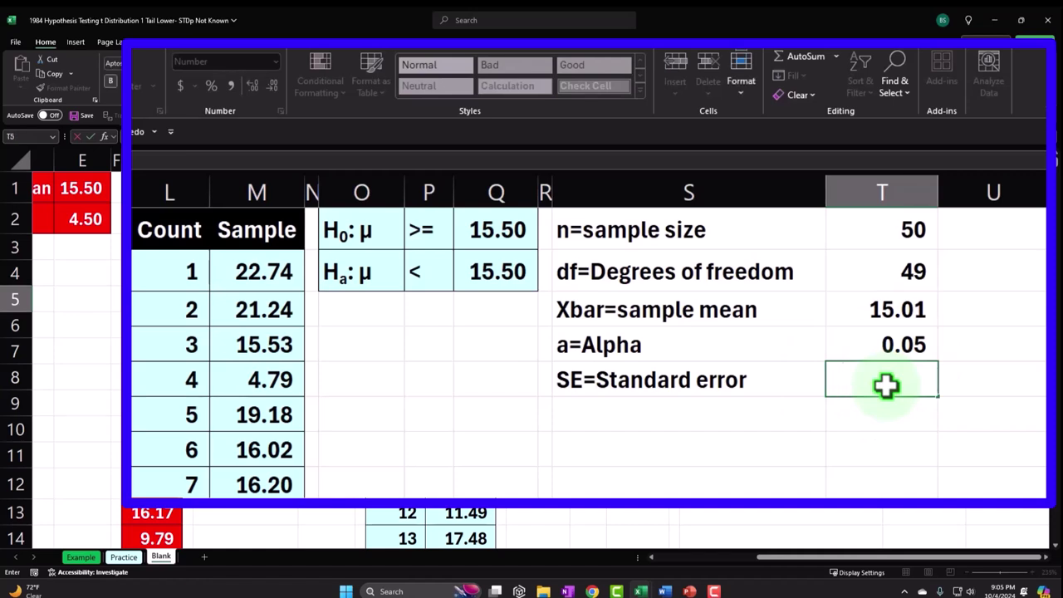
{"action": "key", "text": "Return"}
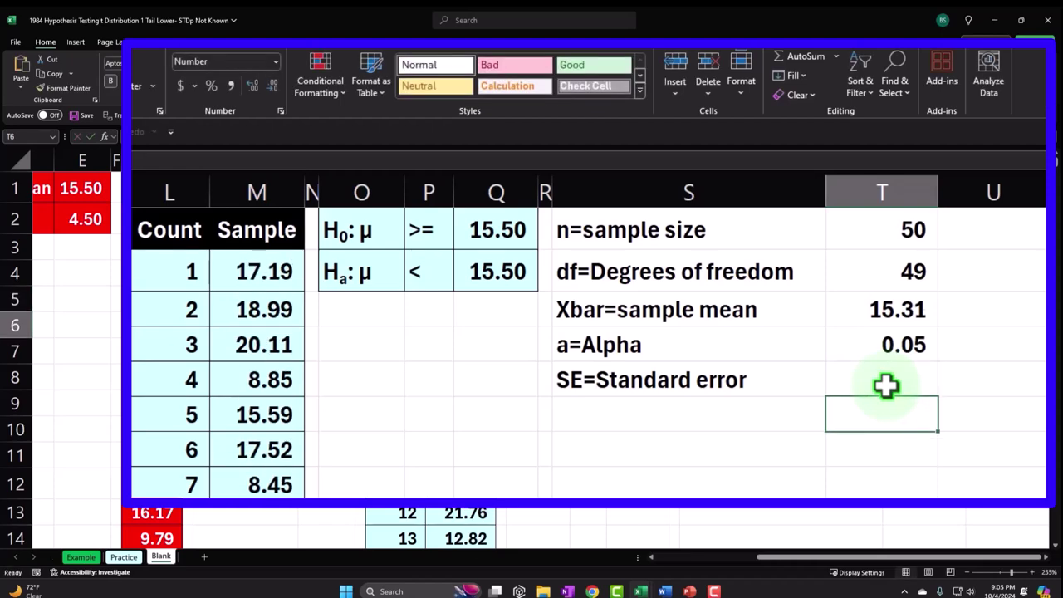
{"action": "left_click", "coordinate": [742, 388]}
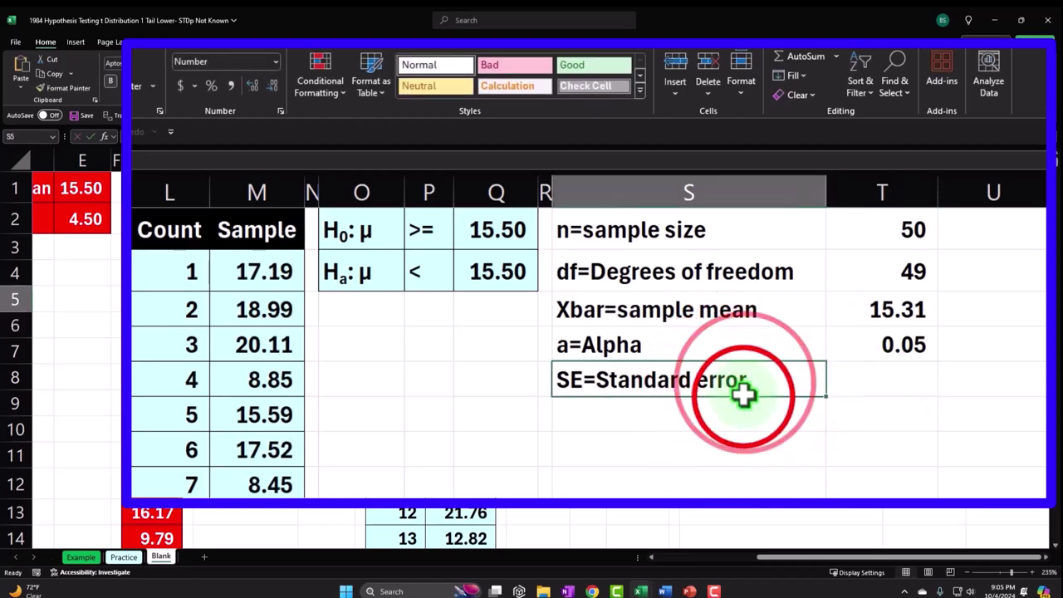
{"action": "mouse_move", "coordinate": [742, 396]}
{"action": "left_mouse_down"}
{"action": "mouse_move", "coordinate": [747, 415]}
{"action": "mouse_move", "coordinate": [728, 398]}
{"action": "left_mouse_up"}
{"action": "left_click", "coordinate": [699, 383]}
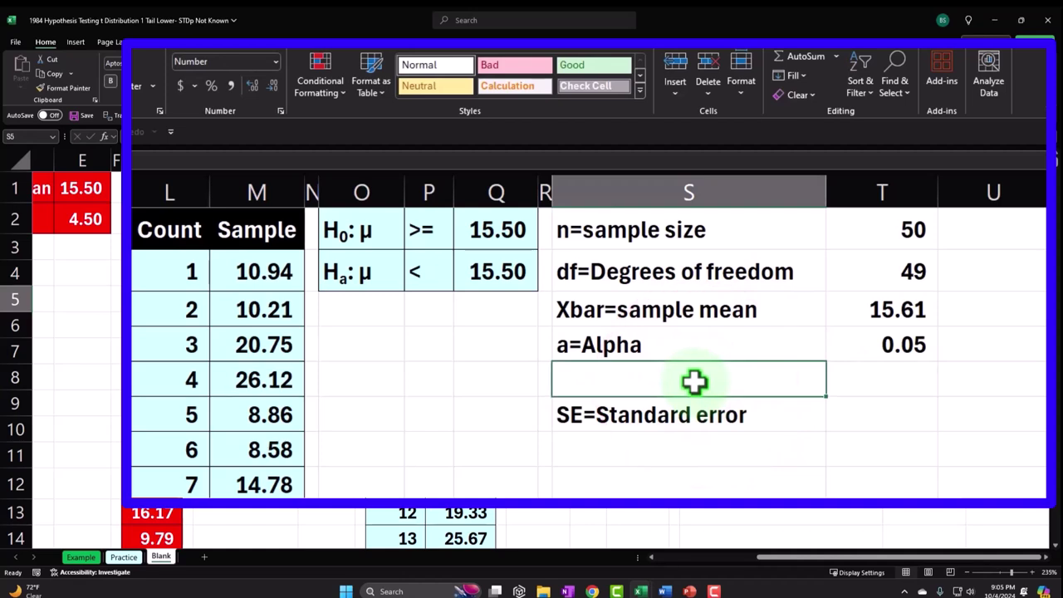
Add an STDs label and build =STDEV.S over the Sample column M2:M51 beside it.
{"action": "type", "text": "STD"}
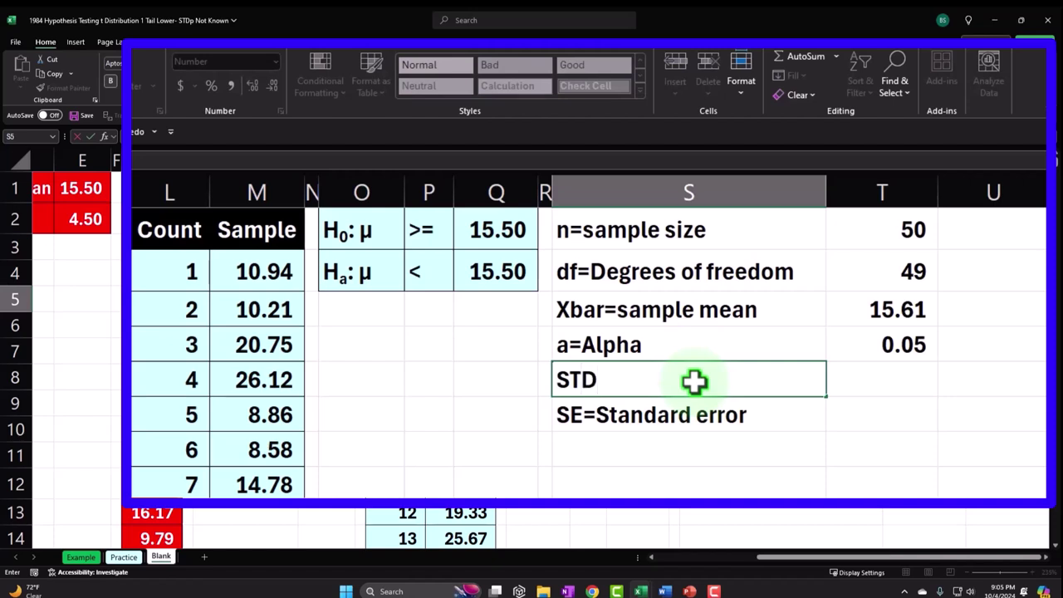
{"action": "type", "text": "s"}
{"action": "key", "text": "Tab"}
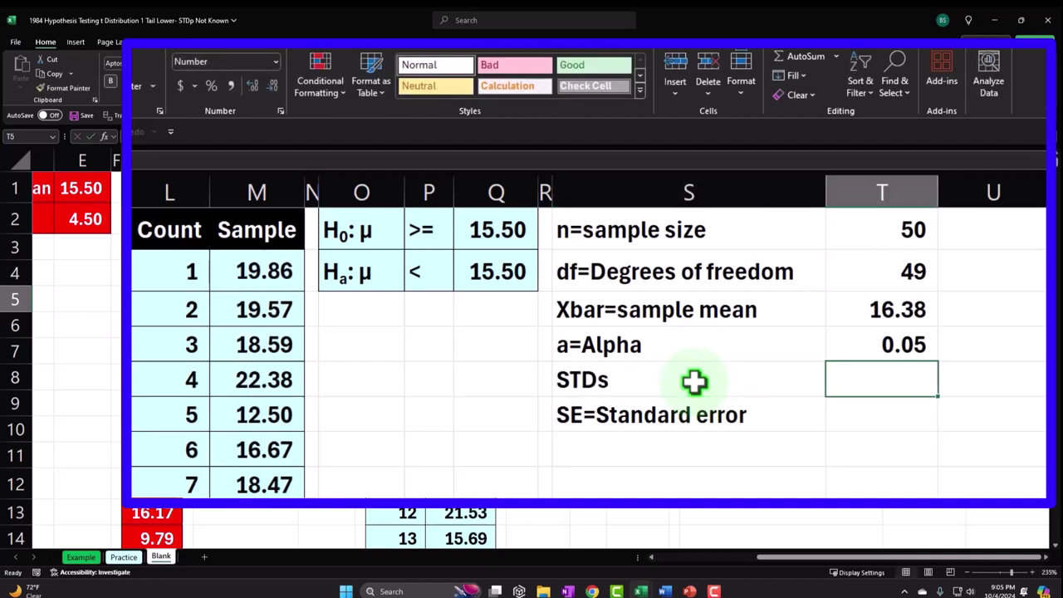
{"action": "type", "text": "=std"}
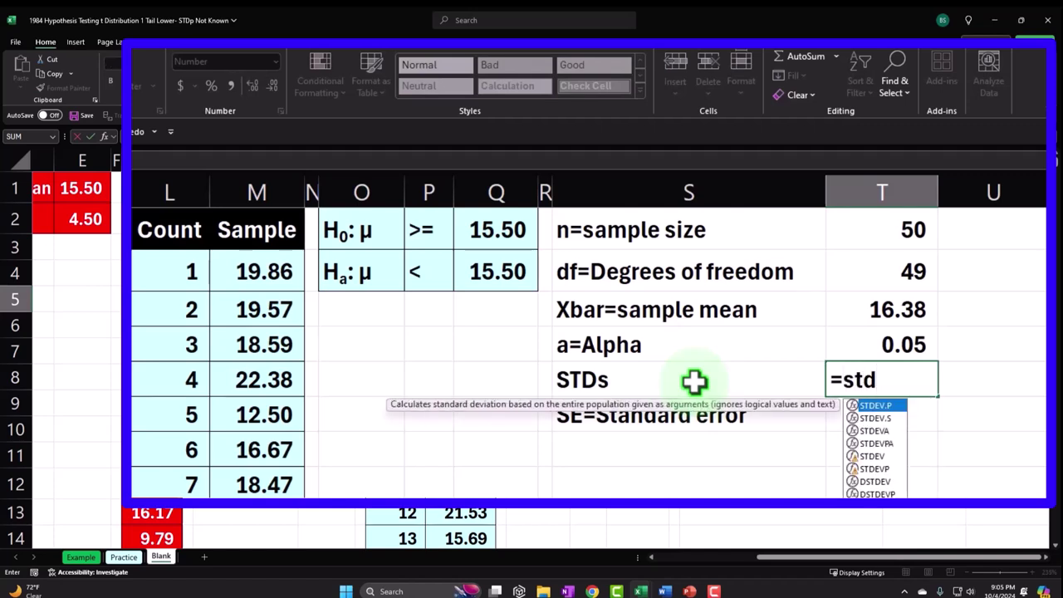
{"action": "key", "text": "Down"}
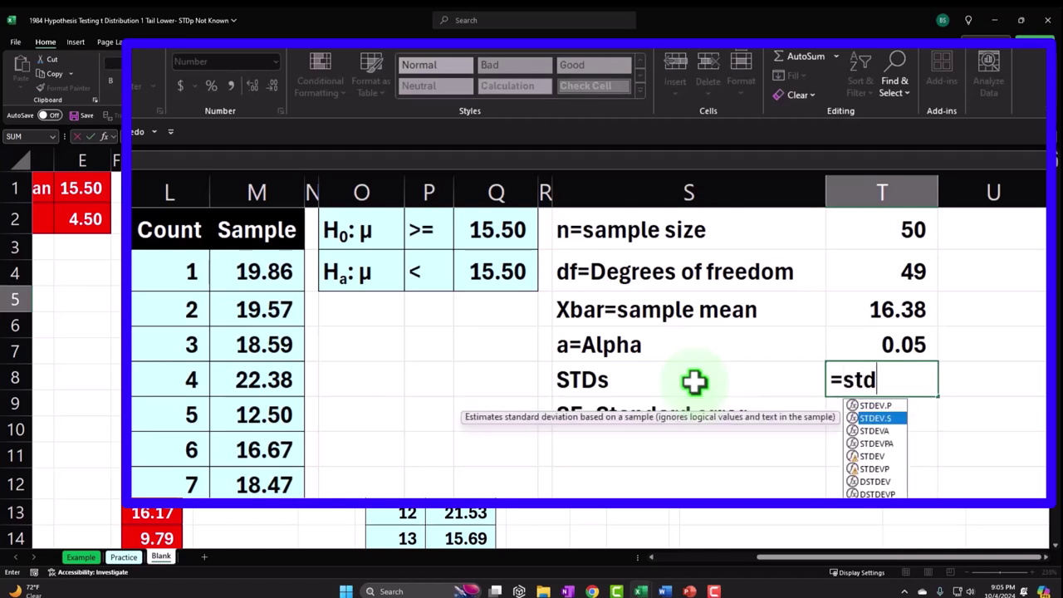
{"action": "key", "text": "Tab"}
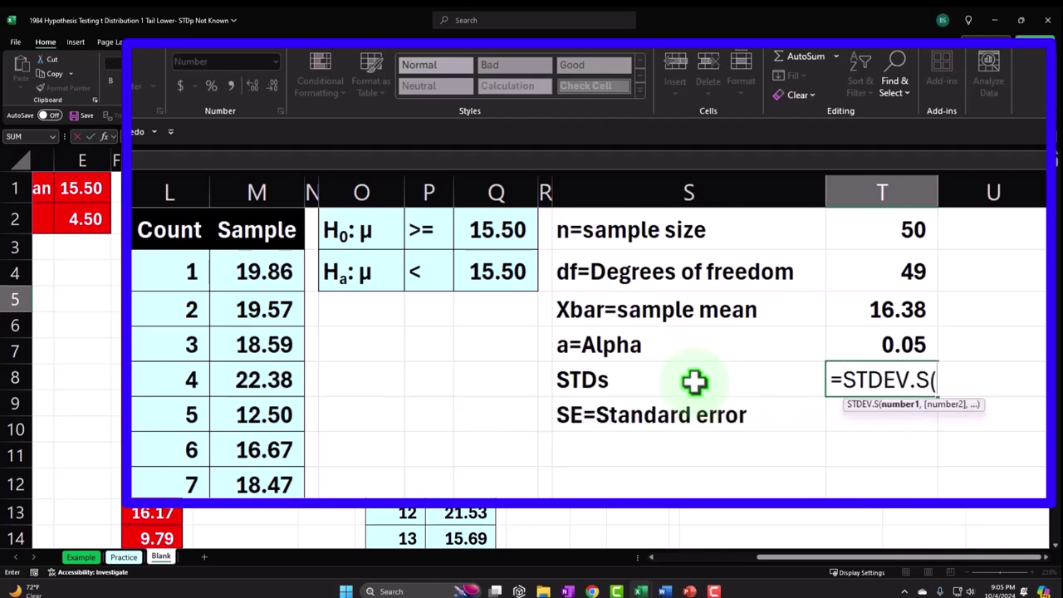
{"action": "key", "text": "Left"}
{"action": "key", "text": "Left"}
{"action": "key", "text": "Left"}
{"action": "key", "text": "Left"}
{"action": "key", "text": "Left"}
{"action": "key", "text": "Left"}
{"action": "key", "text": "Up"}
{"action": "key", "text": "Up"}
{"action": "key", "text": "Up"}
{"action": "key", "text": "Up"}
{"action": "key", "text": "Up"}
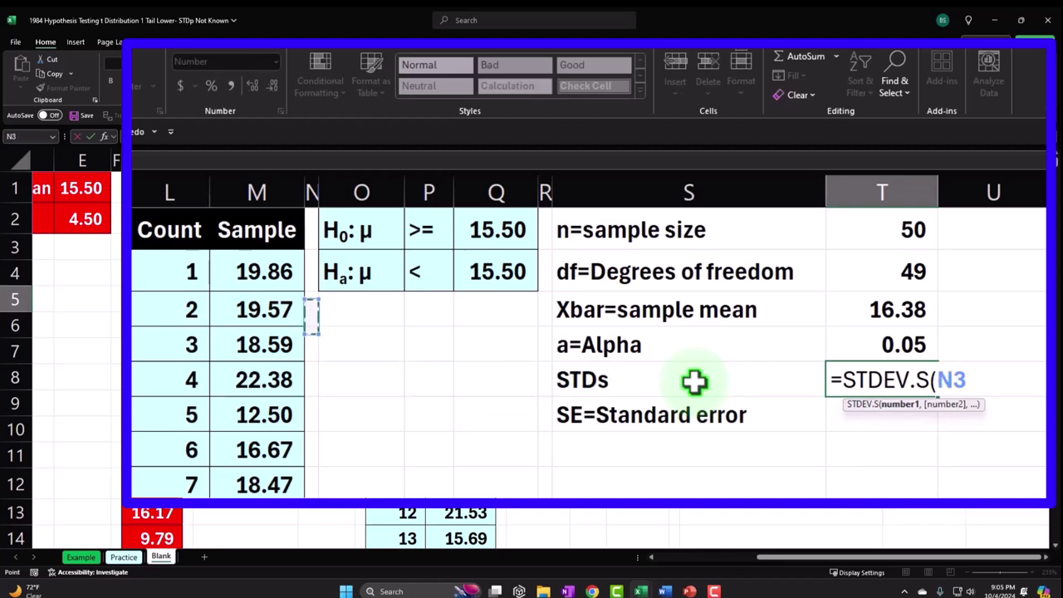
{"action": "key", "text": "Left"}
{"action": "key", "text": "Up"}
{"action": "key", "text": "ctrl+shift+Down"}
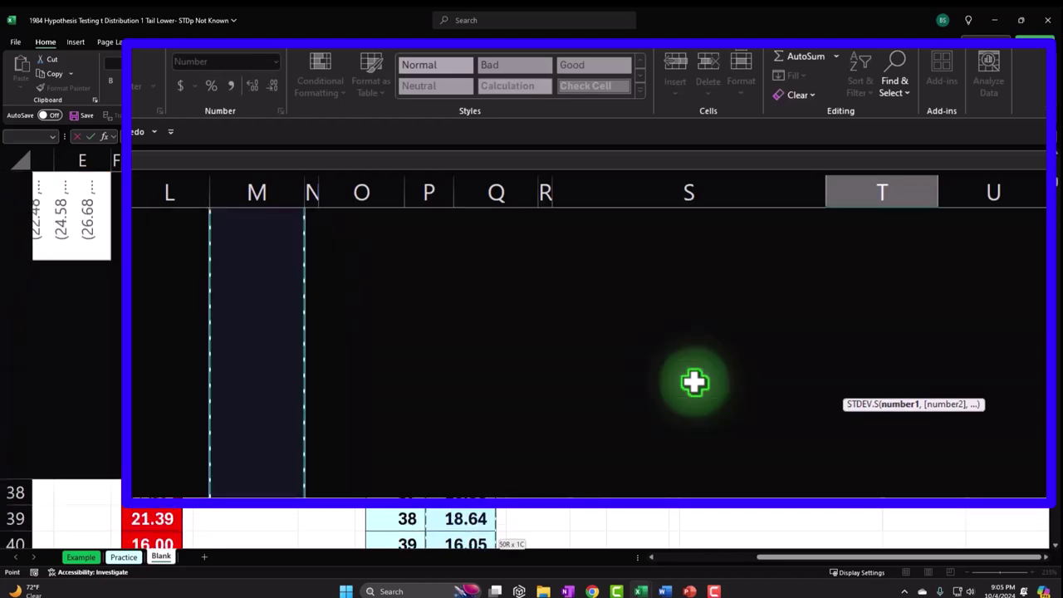
Commit the sample standard deviation formula and show it to two decimals (5.04).
{"action": "scroll", "coordinate": [694, 381], "scroll_direction": "up", "scroll_amount": 12}
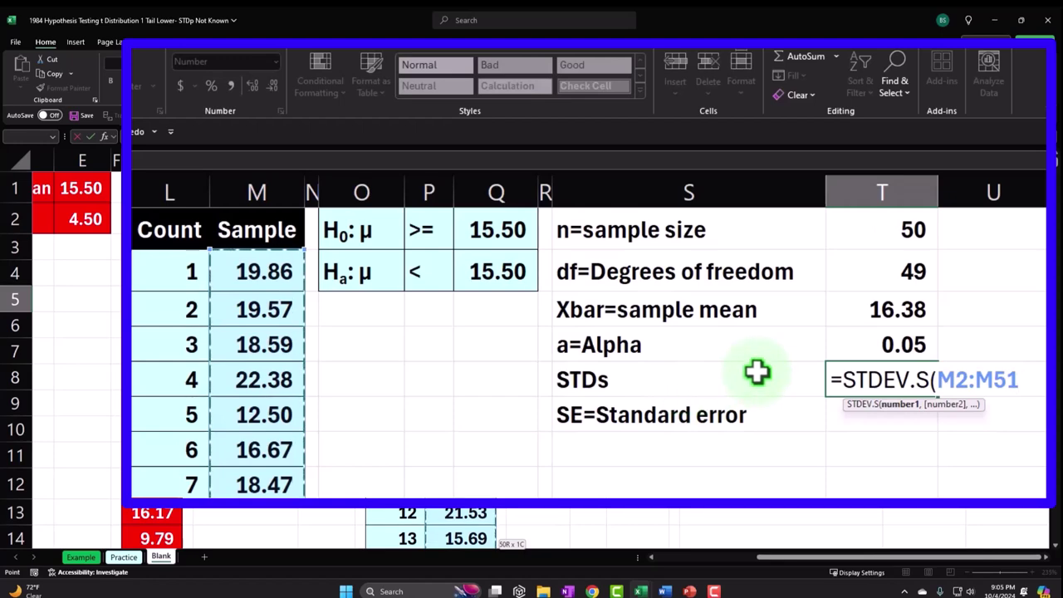
{"action": "key", "text": "ctrl+Return"}
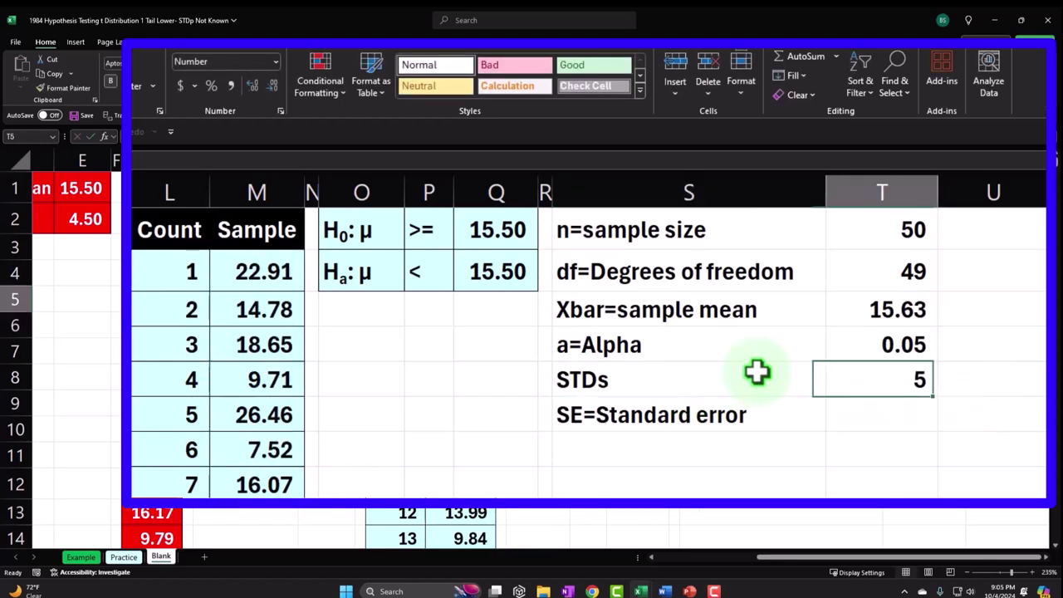
{"action": "left_click", "coordinate": [253, 86]}
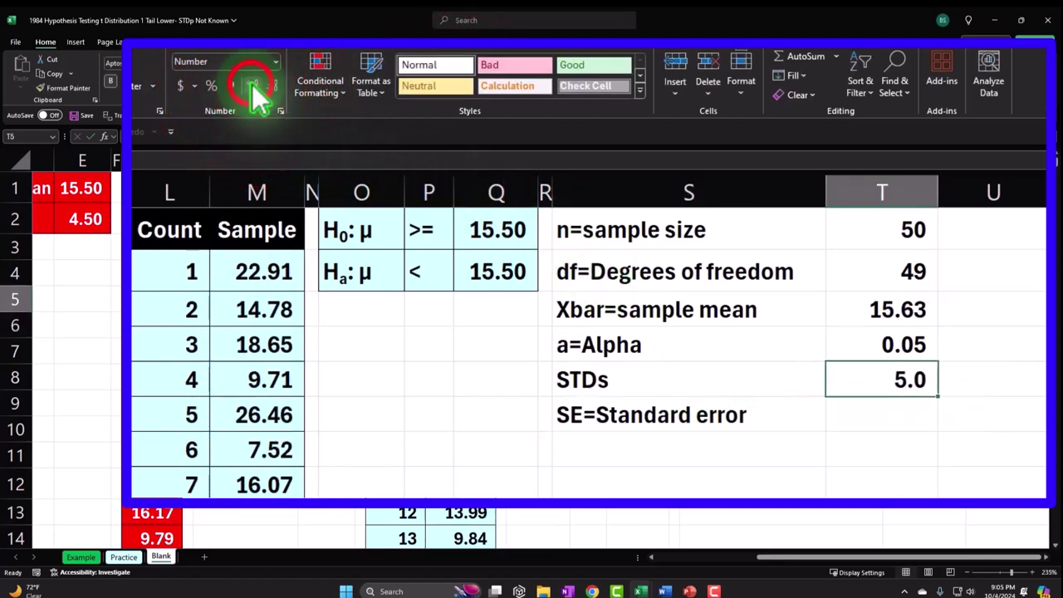
{"action": "left_click", "coordinate": [253, 85]}
{"action": "key", "text": "Return"}
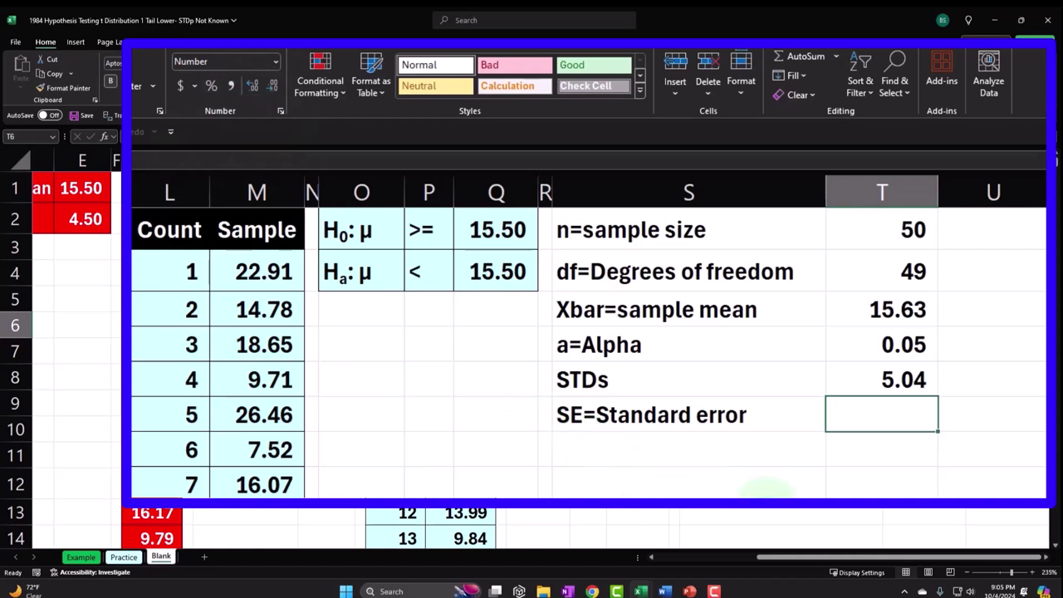
Enter =T5/SQRT(T1) in the SE value cell to compute the standard error.
{"action": "type", "text": "="}
{"action": "left_click", "coordinate": [881, 379]}
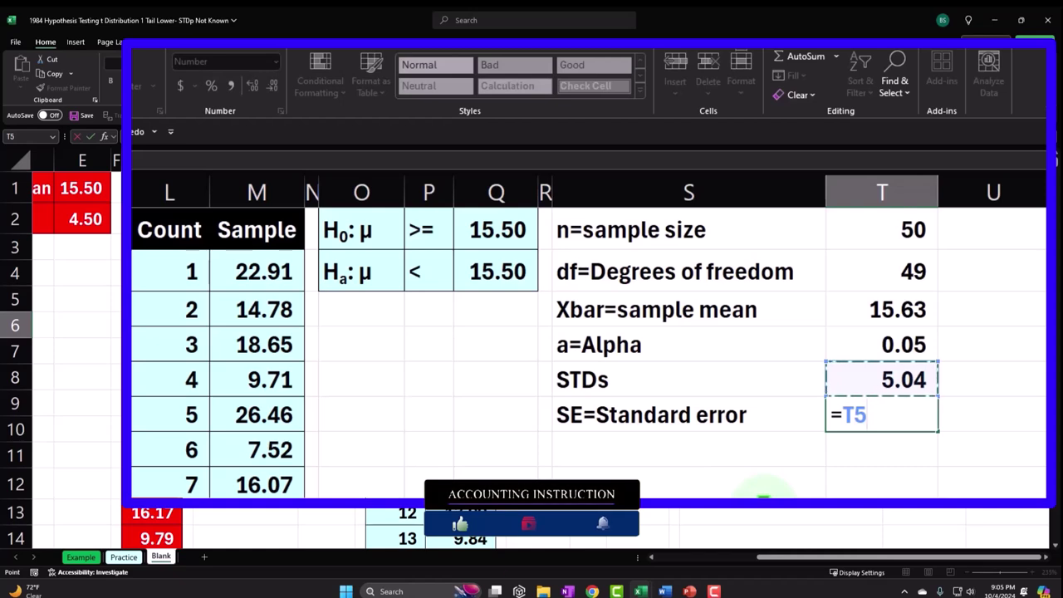
{"action": "type", "text": "/"}
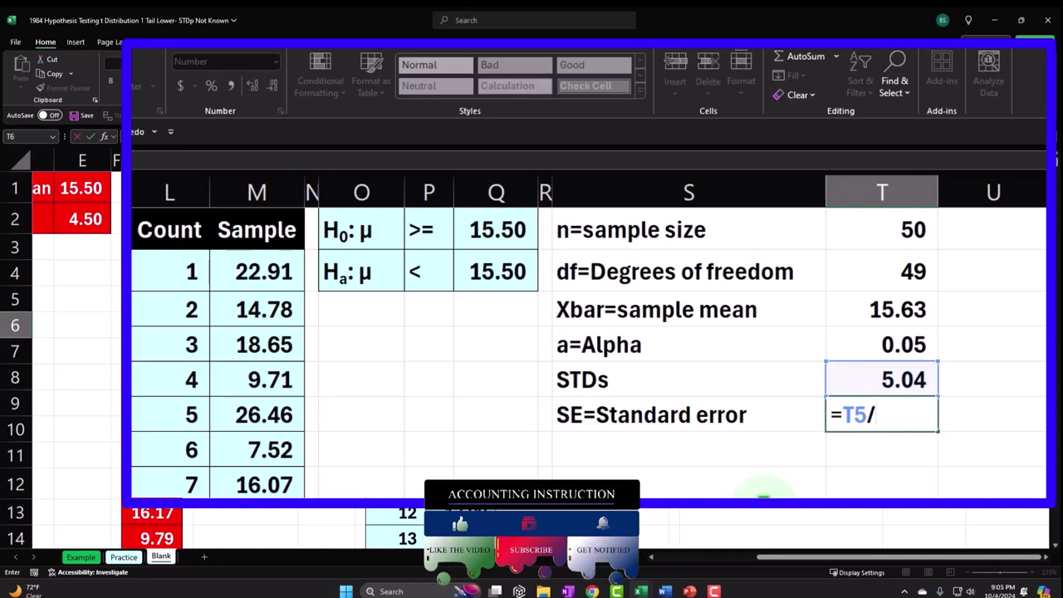
{"action": "type", "text": "sq"}
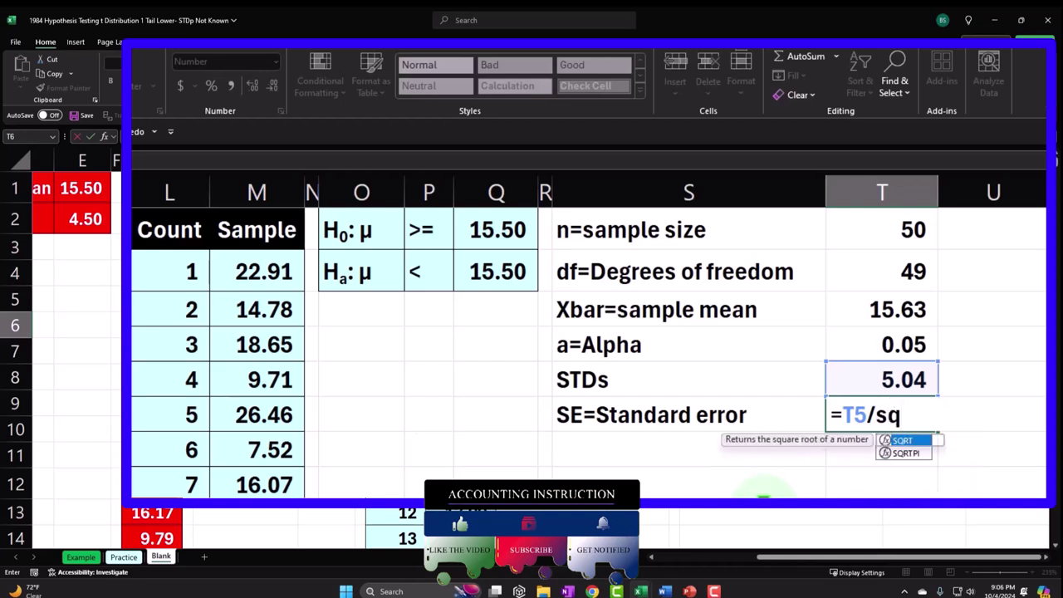
{"action": "key", "text": "Tab"}
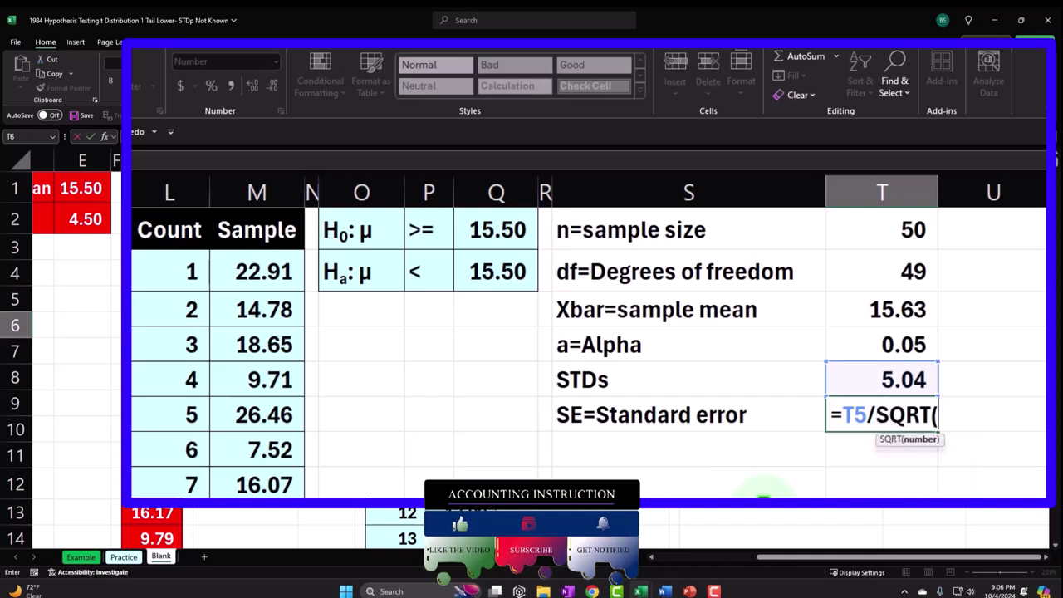
{"action": "left_click", "coordinate": [885, 234]}
{"action": "left_click", "coordinate": [885, 232]}
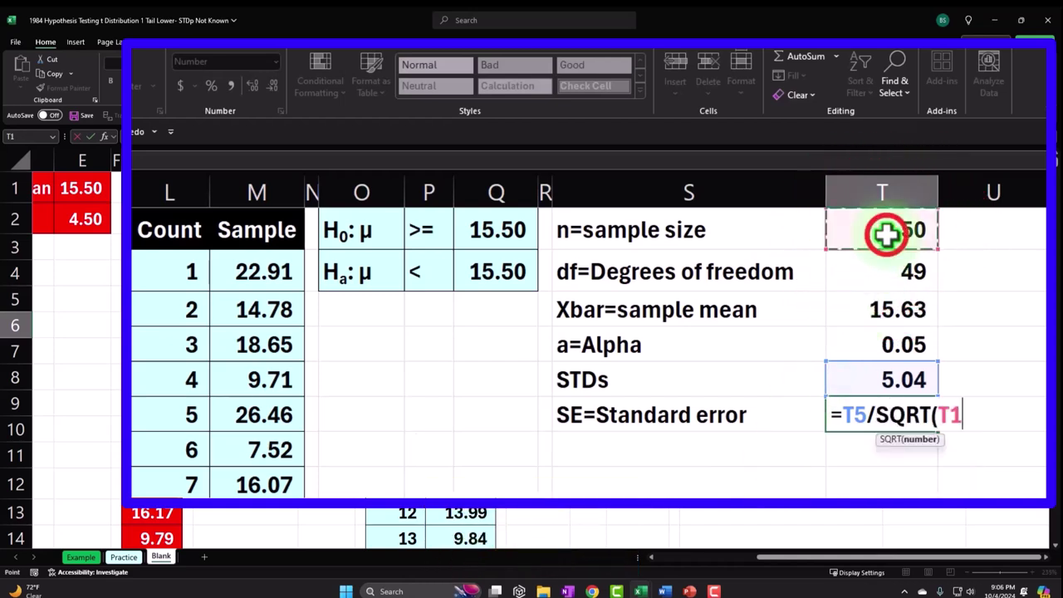
{"action": "type", "text": ")"}
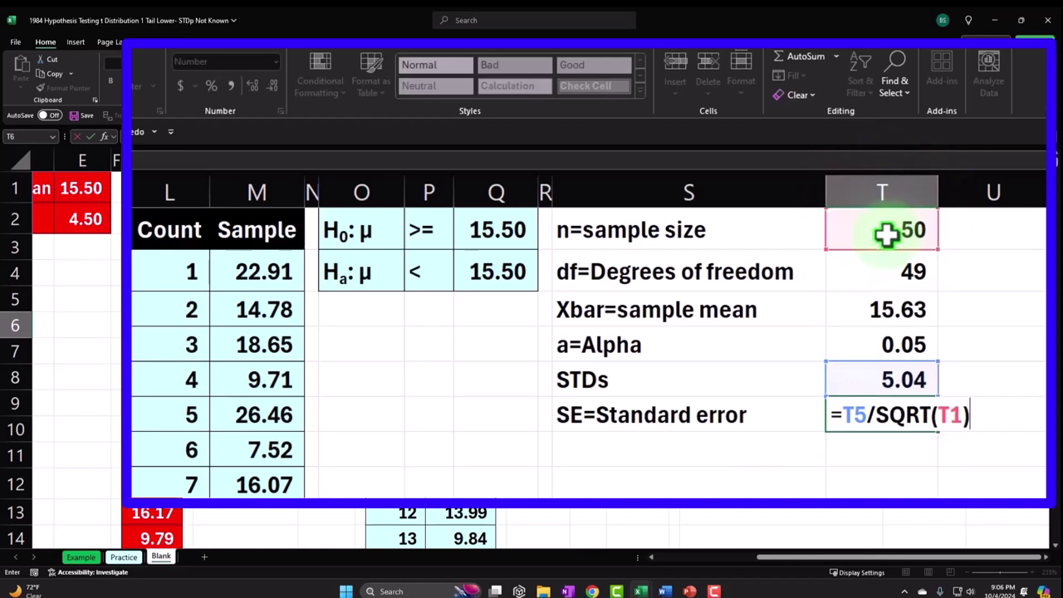
{"action": "key", "text": "Return"}
Show the standard error to five decimals, 0.72027.
{"action": "key", "text": "Up"}
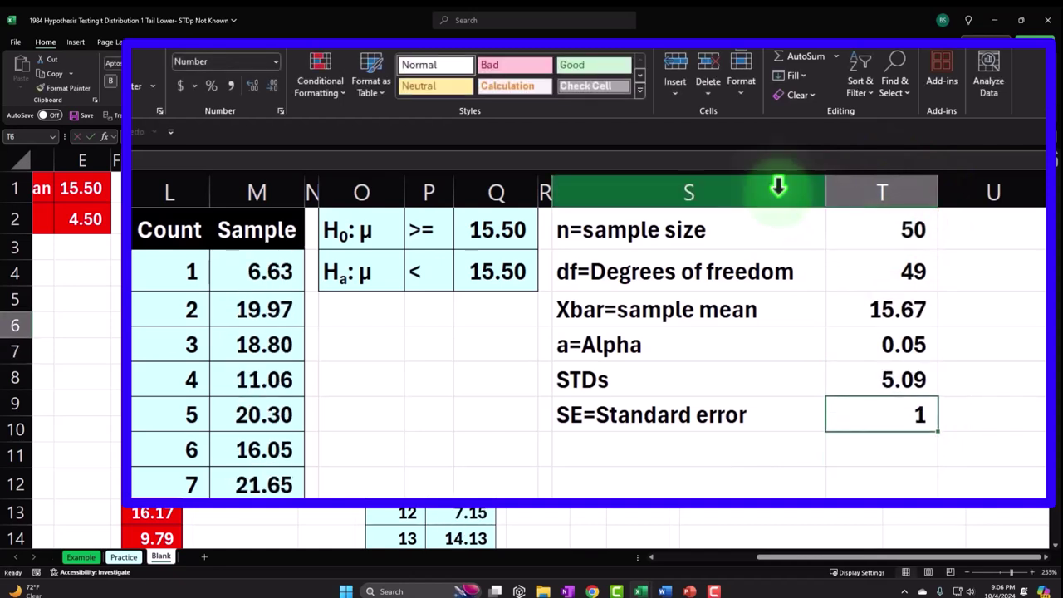
{"action": "left_click", "coordinate": [245, 90]}
{"action": "left_click", "coordinate": [250, 87]}
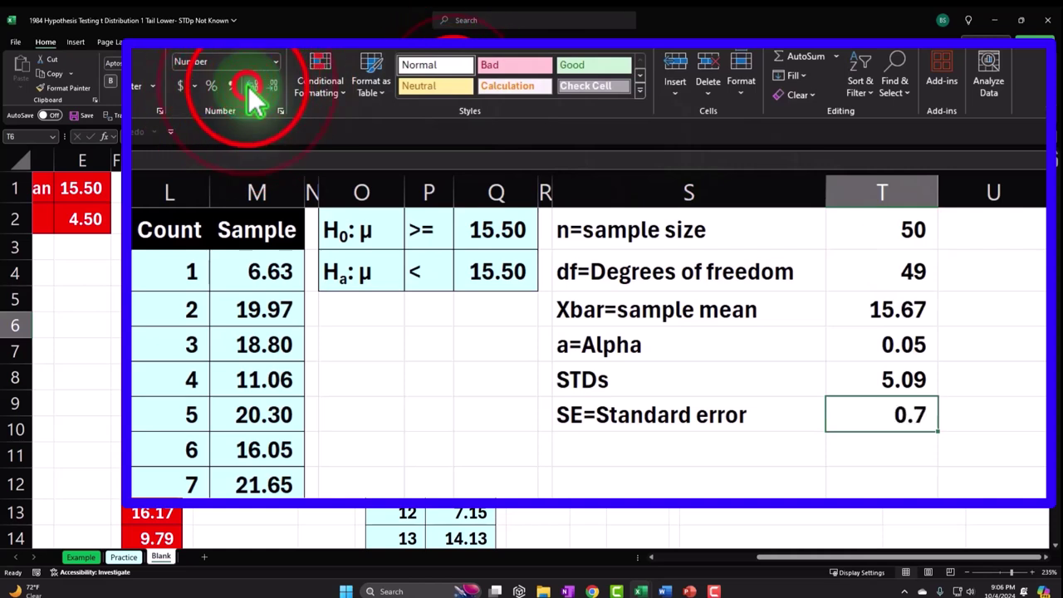
{"action": "left_click", "coordinate": [250, 87]}
{"action": "left_click", "coordinate": [251, 88]}
{"action": "left_click", "coordinate": [249, 87]}
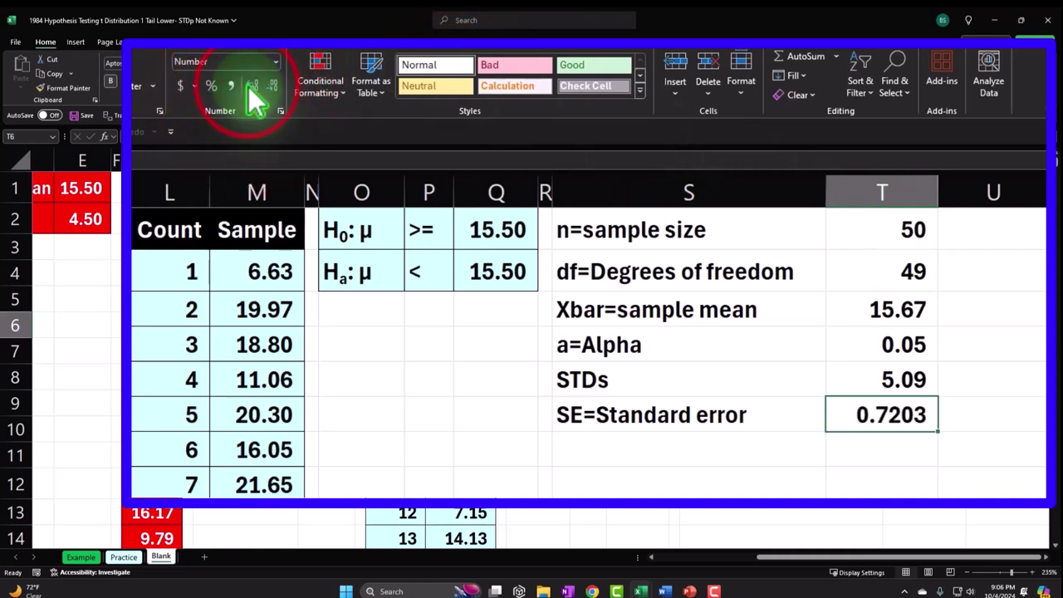
{"action": "left_click", "coordinate": [250, 86]}
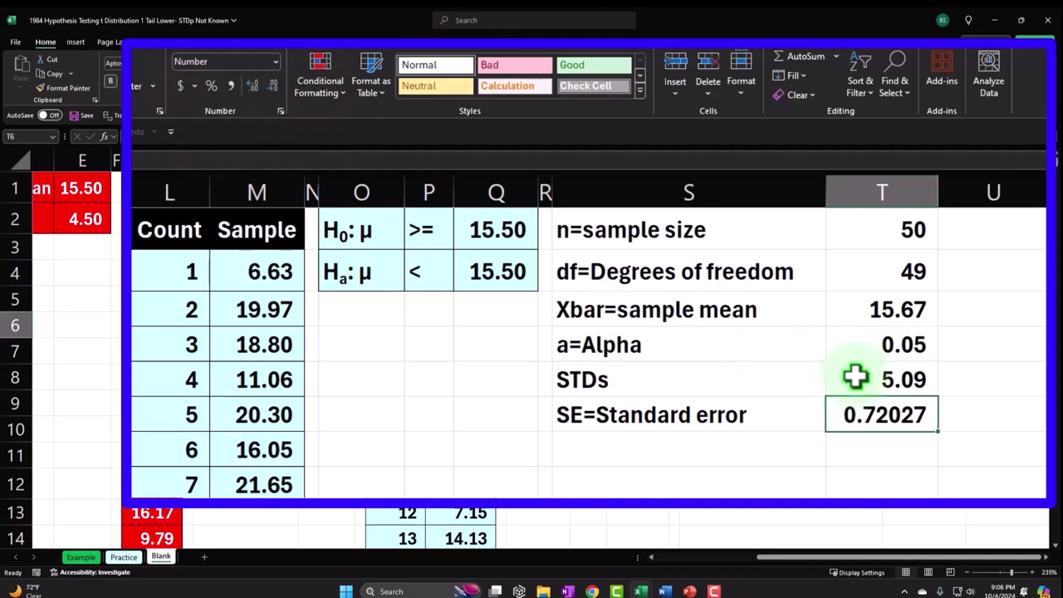
{"action": "left_click", "coordinate": [653, 450]}
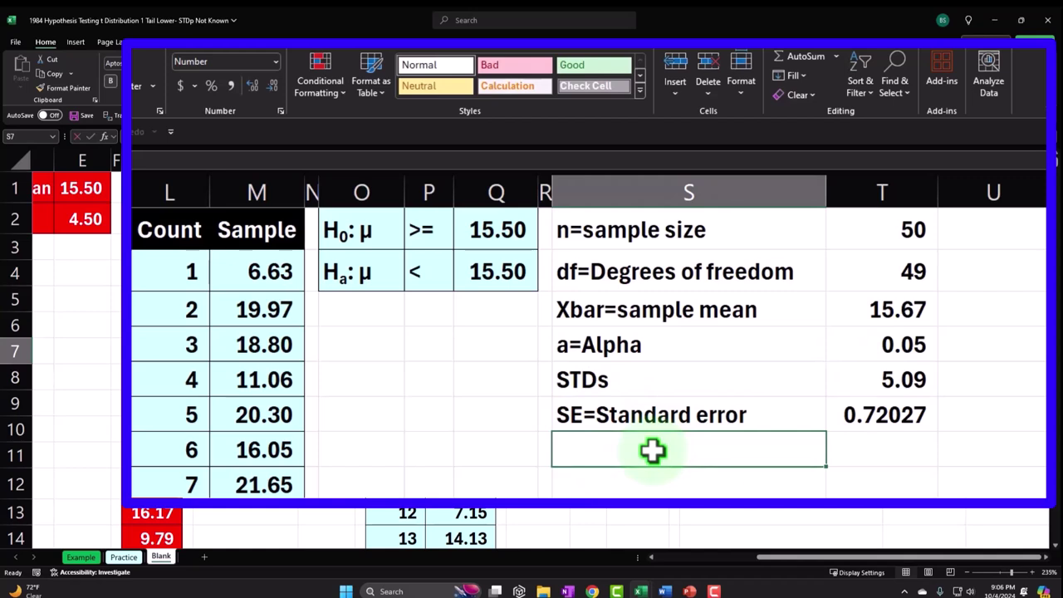
Type the label 't=test statistic' in the cell under SE.
{"action": "type", "text": "t=t"}
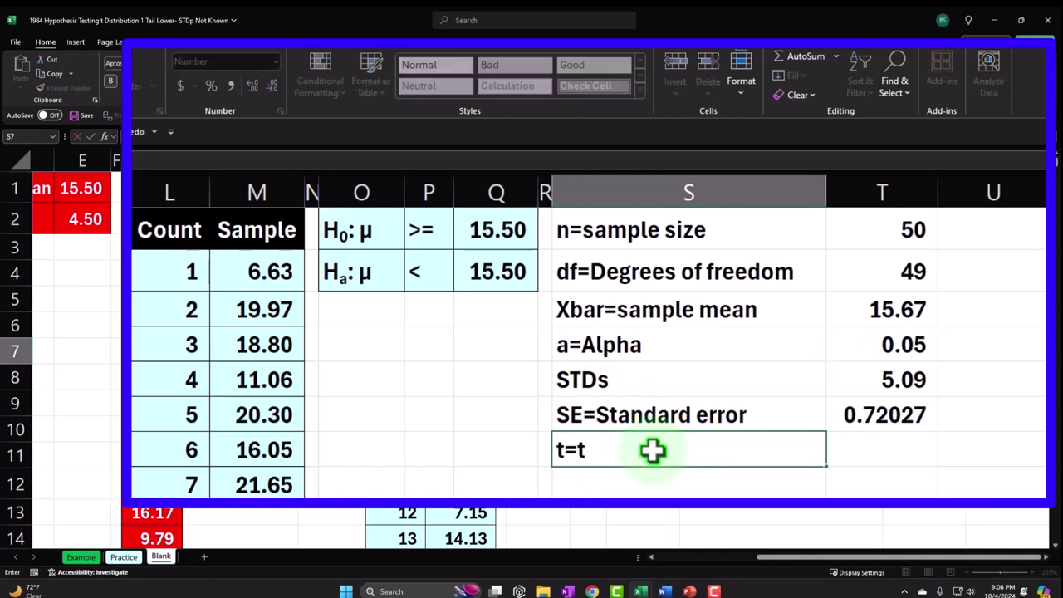
{"action": "type", "text": "est statistic"}
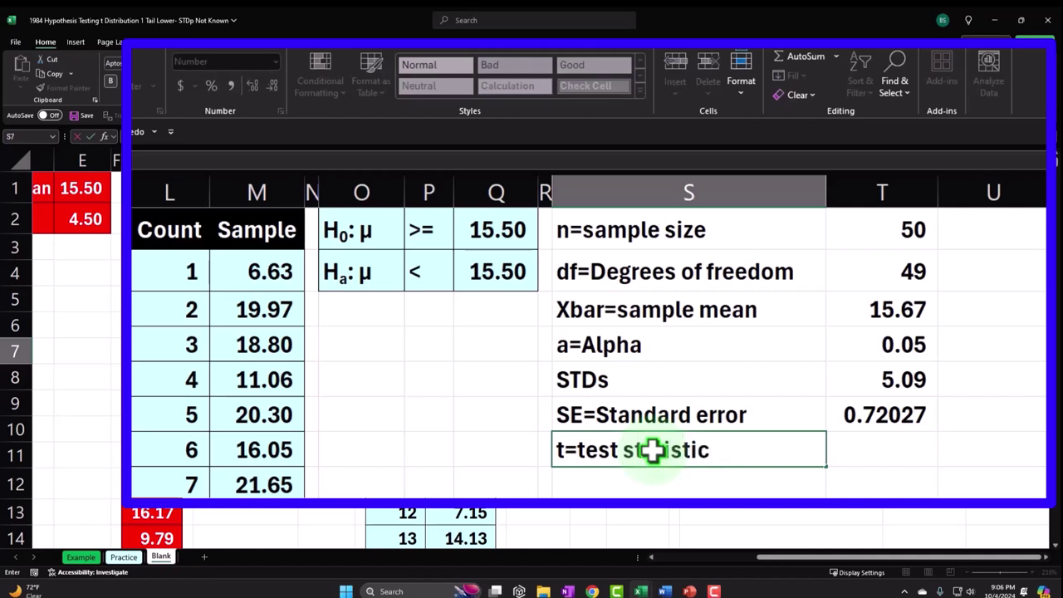
{"action": "key", "text": "Tab"}
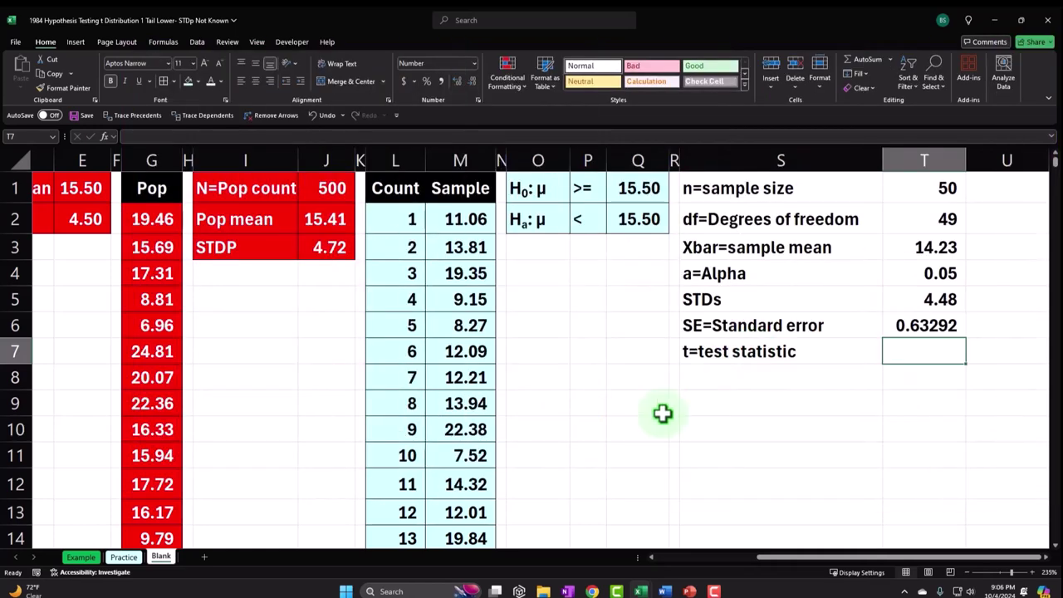
{"action": "left_click", "coordinate": [91, 555]}
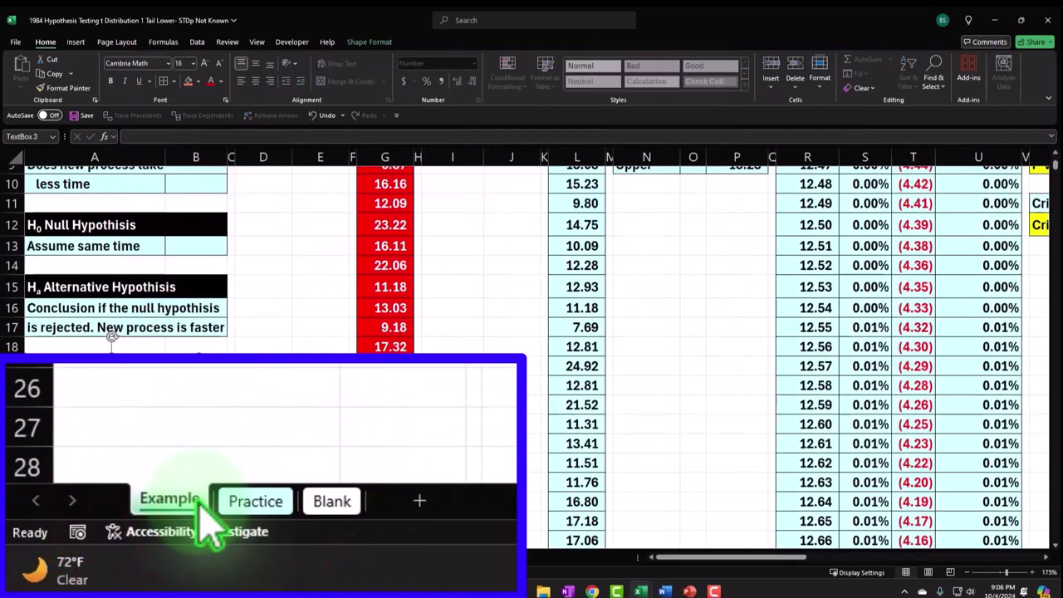
{"action": "left_click_drag", "start_coordinate": [668, 558], "coordinate": [838, 578]}
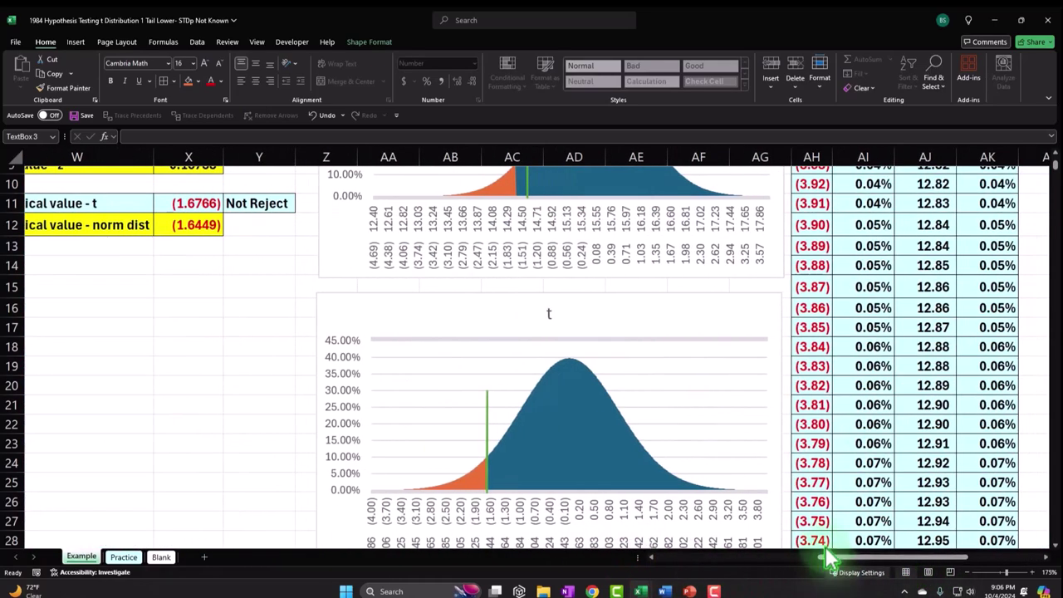
{"action": "scroll", "coordinate": [618, 374], "scroll_direction": "up", "scroll_amount": 3}
{"action": "left_click", "coordinate": [539, 332]}
{"action": "left_click_drag", "start_coordinate": [540, 334], "coordinate": [588, 326]}
{"action": "left_click_drag", "start_coordinate": [740, 276], "coordinate": [743, 273]}
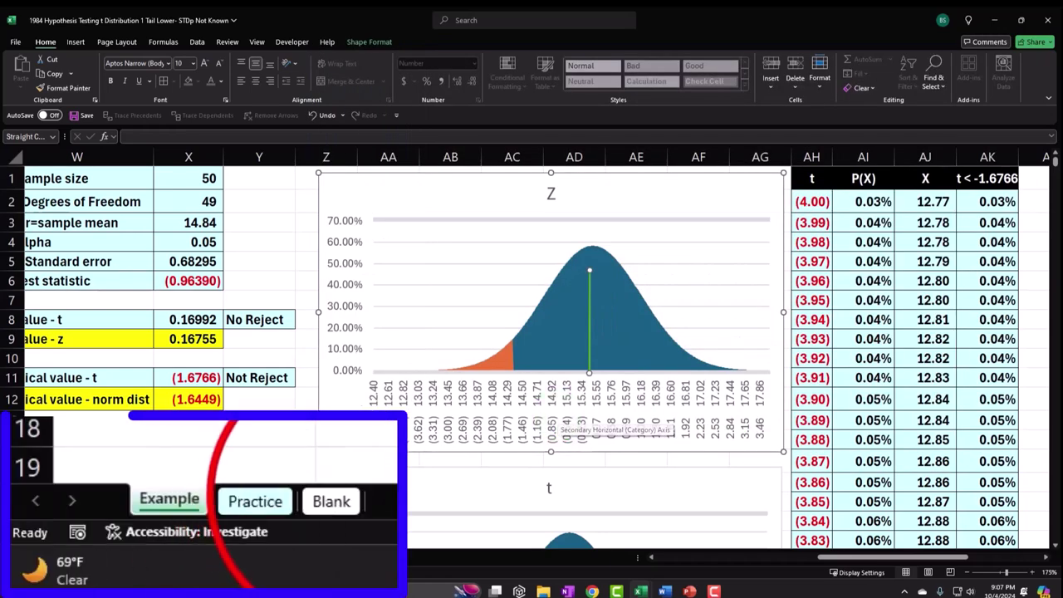
{"action": "left_click", "coordinate": [161, 556]}
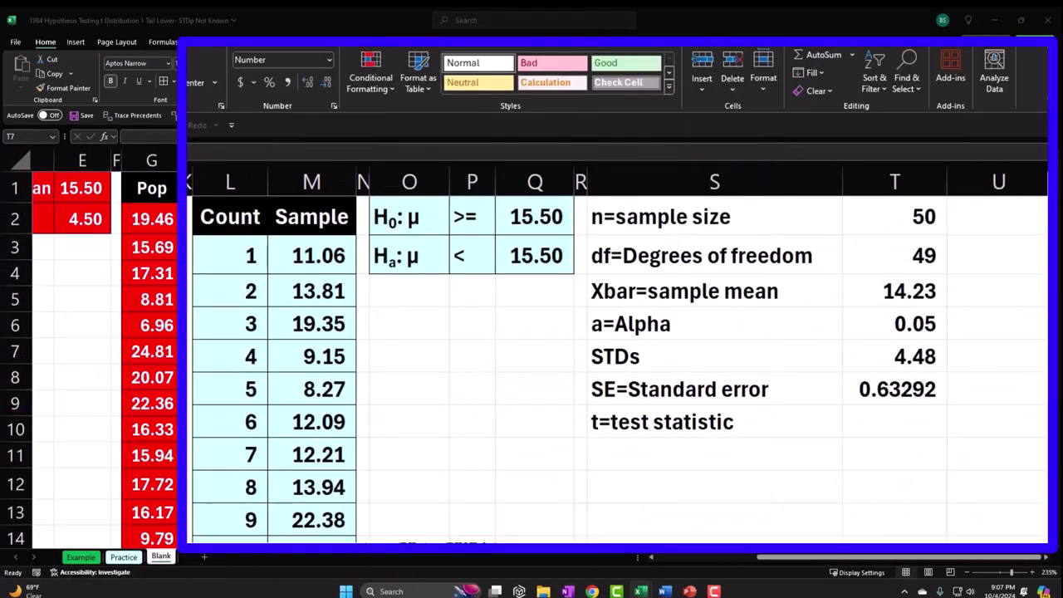
Enter =(T3-Q1)/T6 as the t test statistic formula.
{"action": "left_click", "coordinate": [909, 421]}
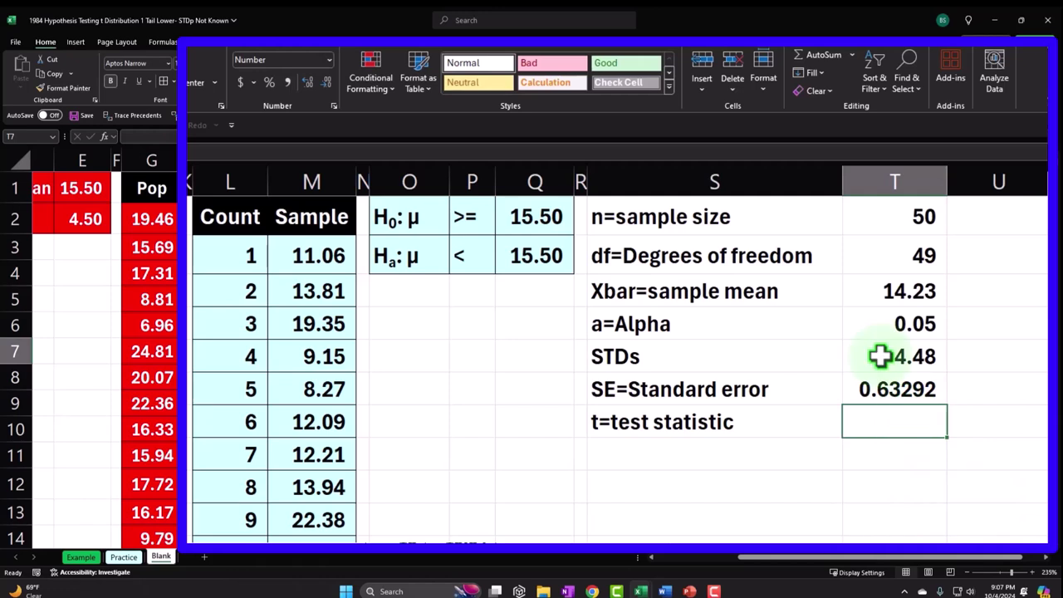
{"action": "type", "text": "="}
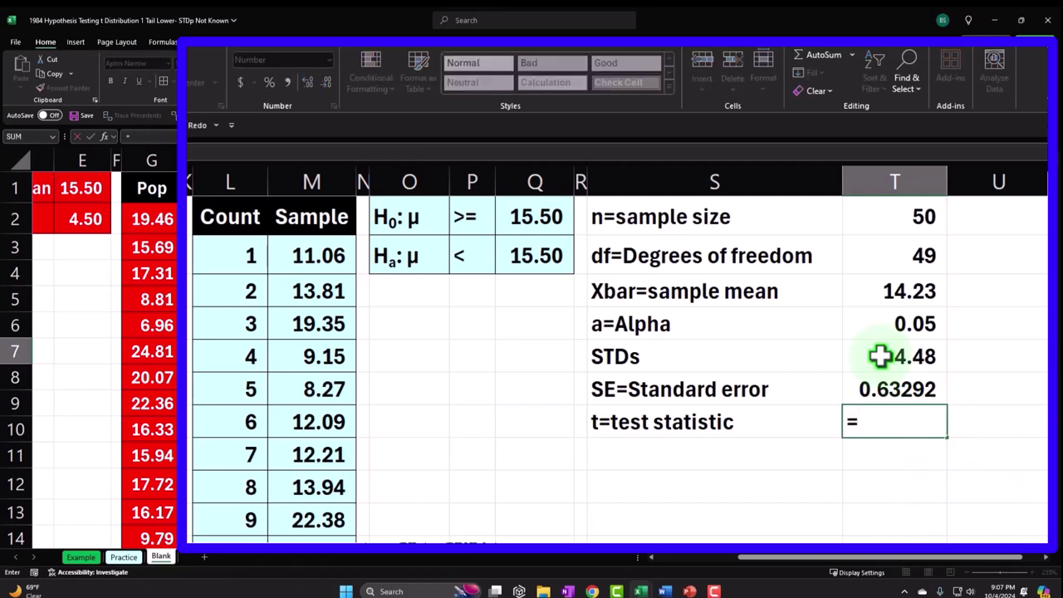
{"action": "type", "text": "("}
{"action": "left_click", "coordinate": [896, 293]}
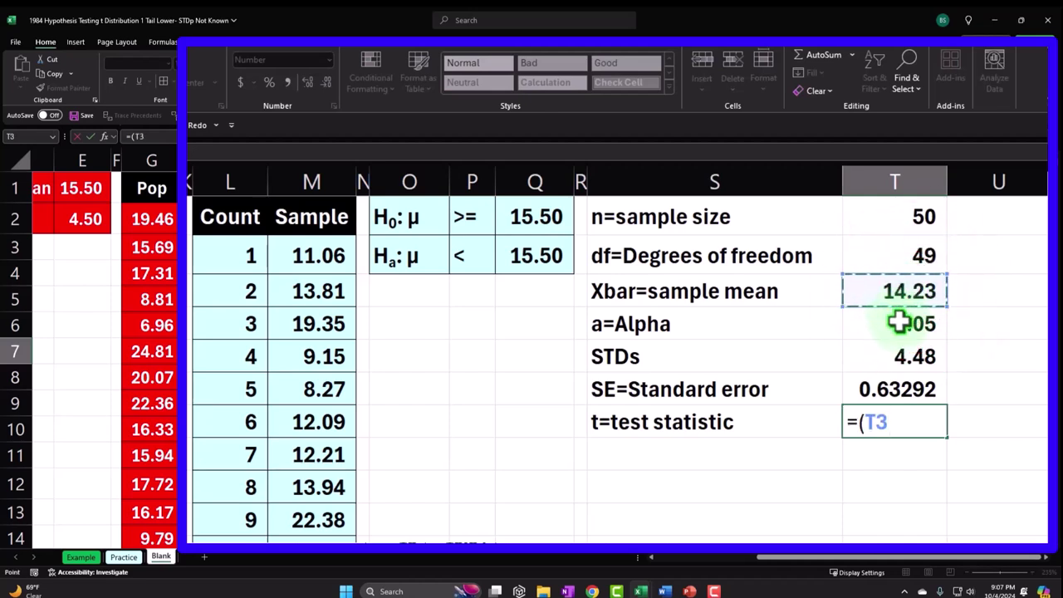
{"action": "type", "text": "-"}
{"action": "left_click", "coordinate": [552, 216]}
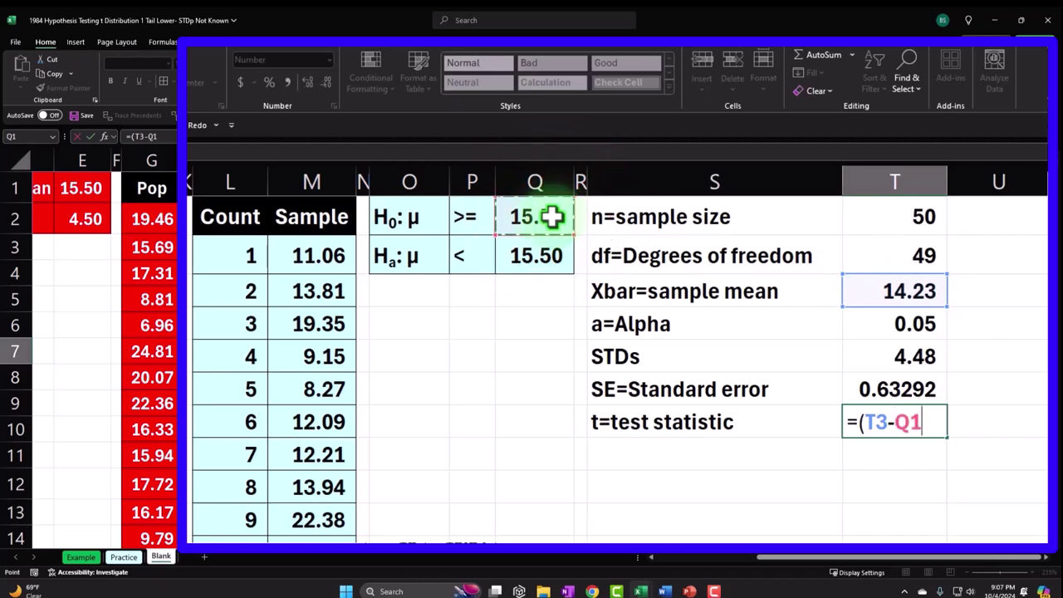
{"action": "type", "text": ")"}
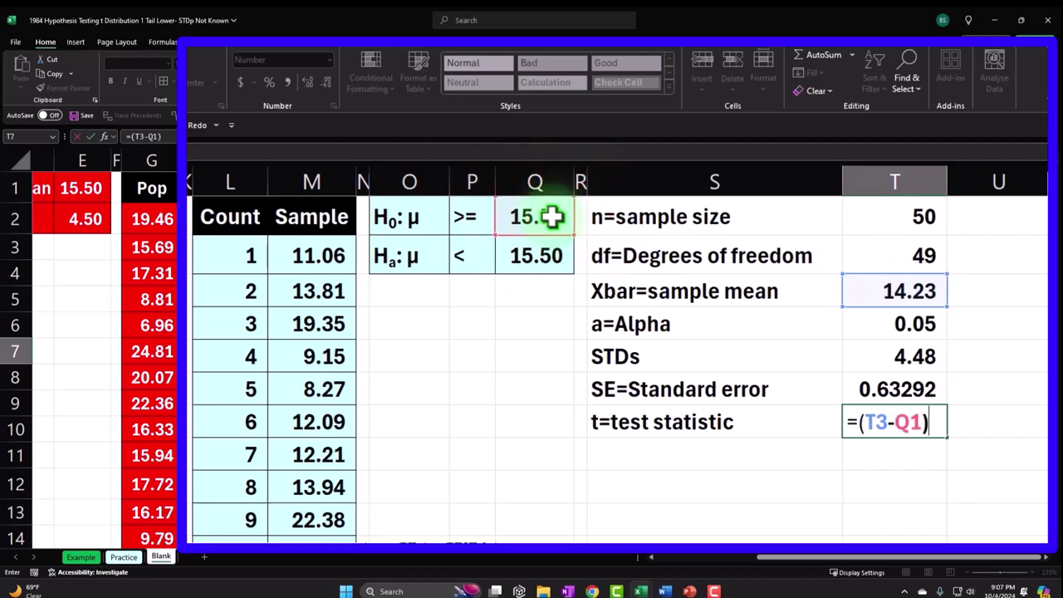
{"action": "type", "text": "/"}
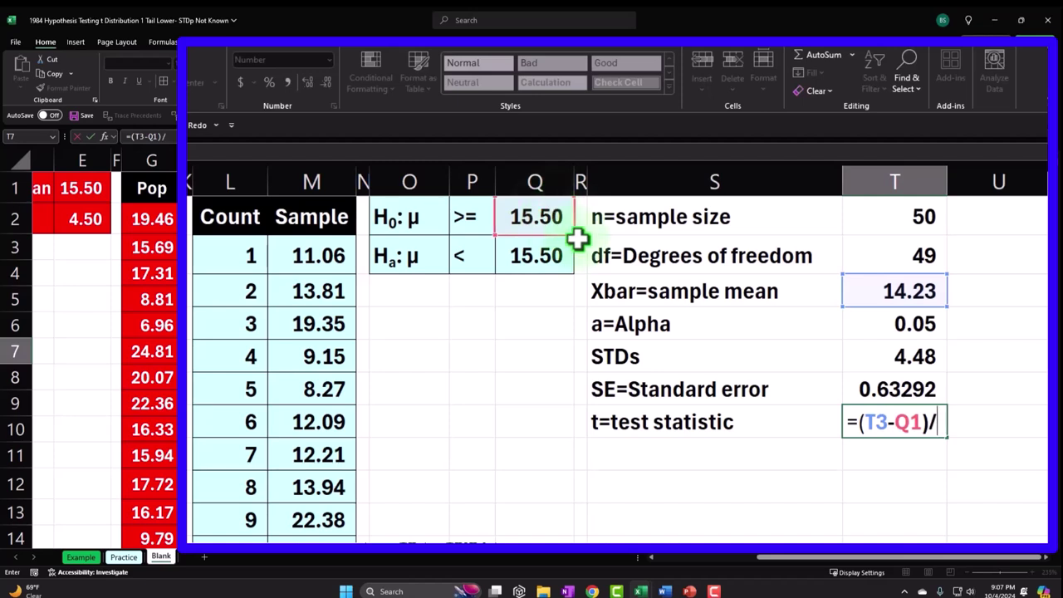
{"action": "left_click", "coordinate": [897, 389]}
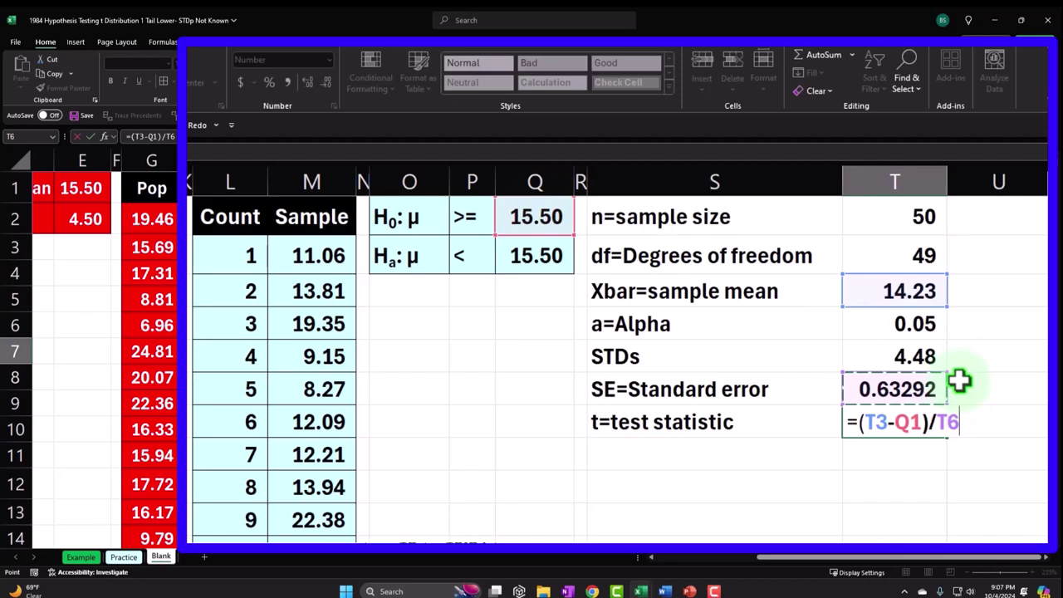
{"action": "key", "text": "Return"}
Show the t test statistic to four decimals, (0.8697).
{"action": "key", "text": "Up"}
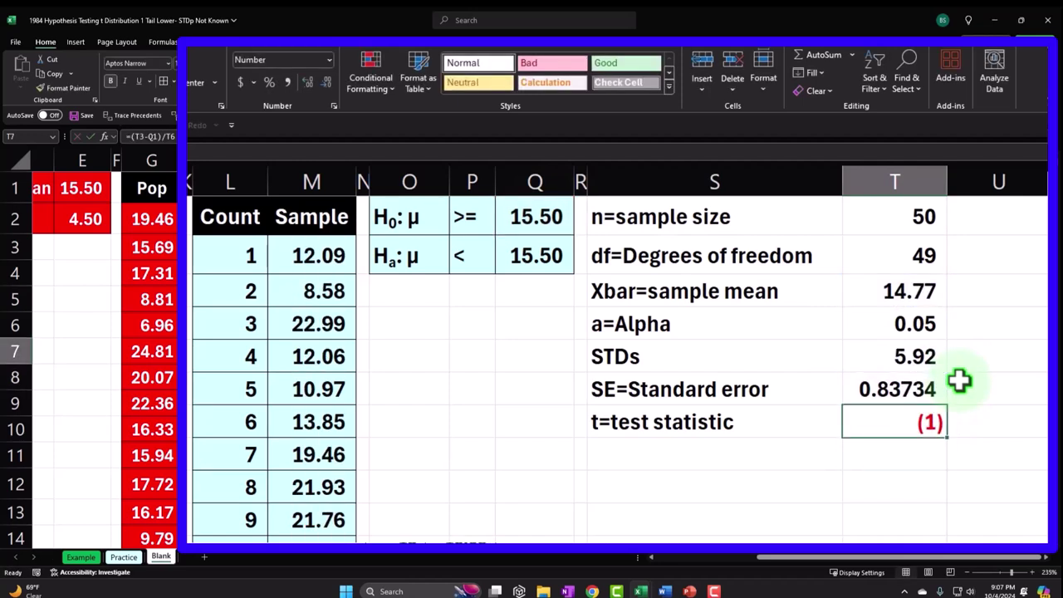
{"action": "left_click", "coordinate": [305, 89]}
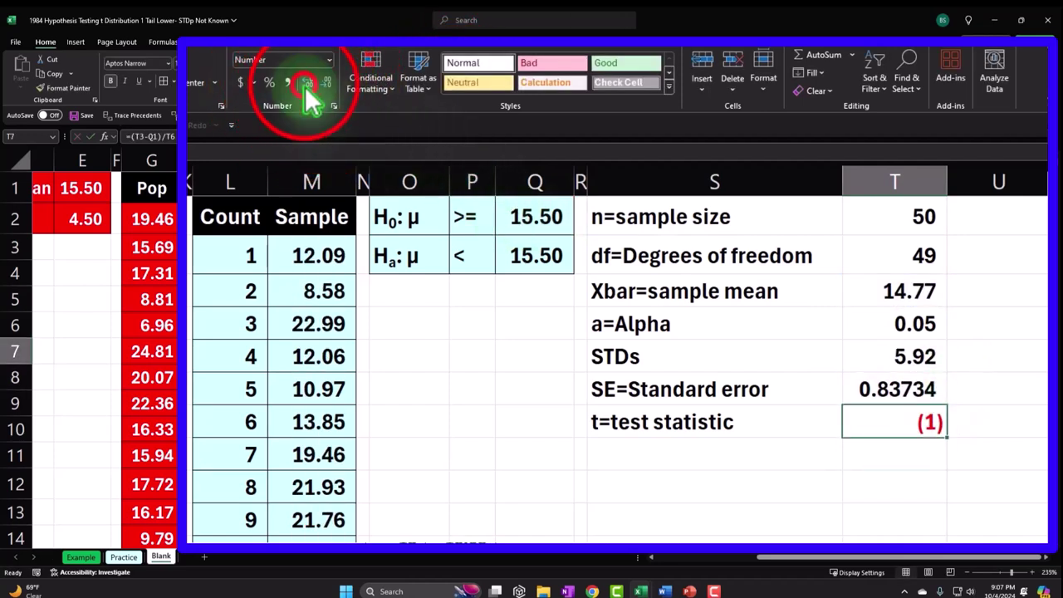
{"action": "left_click", "coordinate": [306, 90]}
{"action": "left_click", "coordinate": [305, 89]}
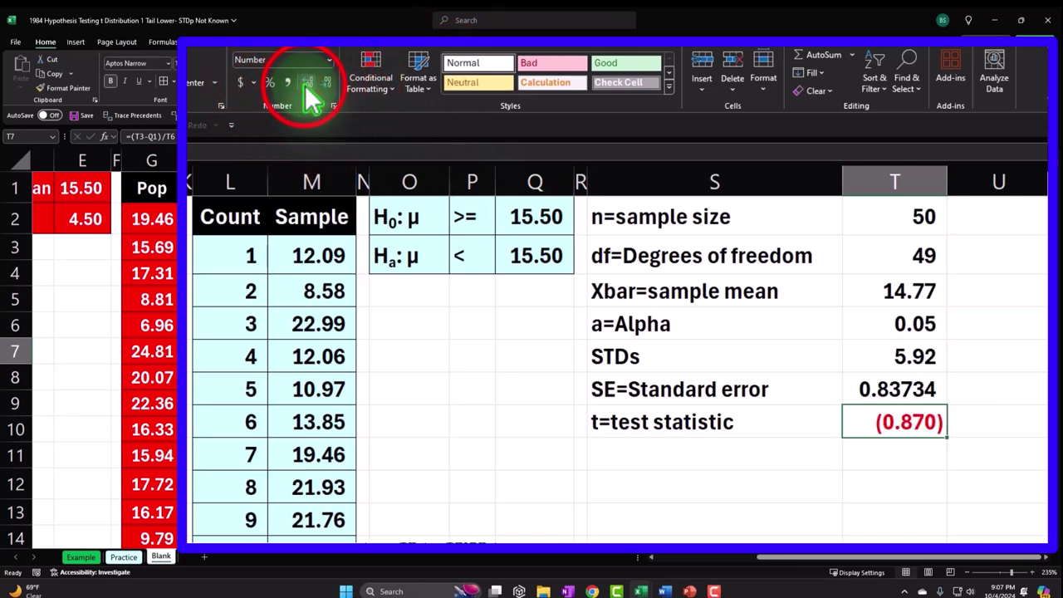
{"action": "left_click", "coordinate": [305, 89]}
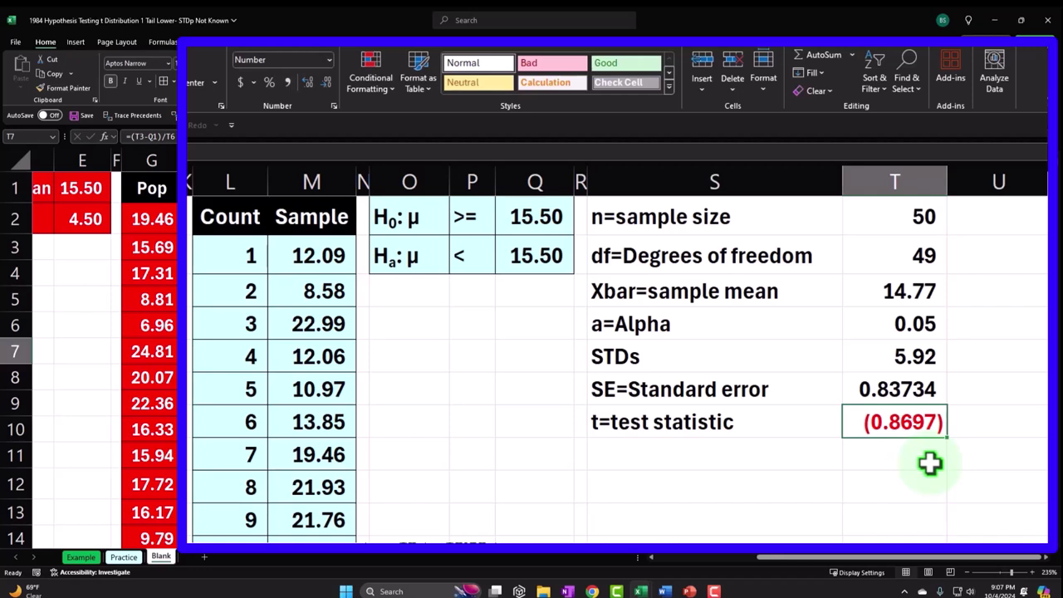
{"action": "left_click", "coordinate": [713, 485]}
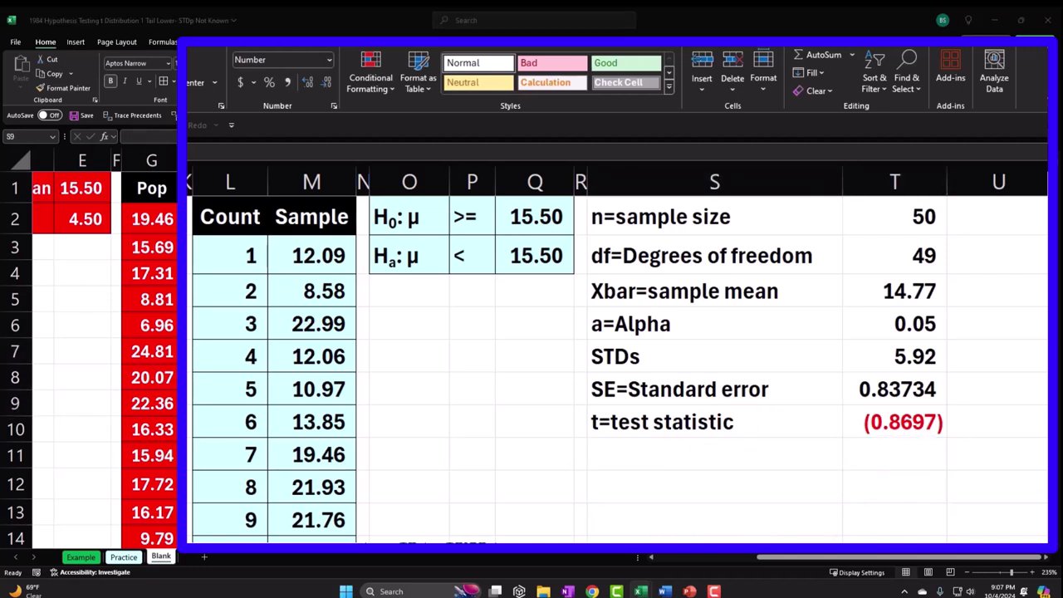
Enter the label 'P-value - t' in S12 and move to its value cell T12.
{"action": "left_click", "coordinate": [711, 495]}
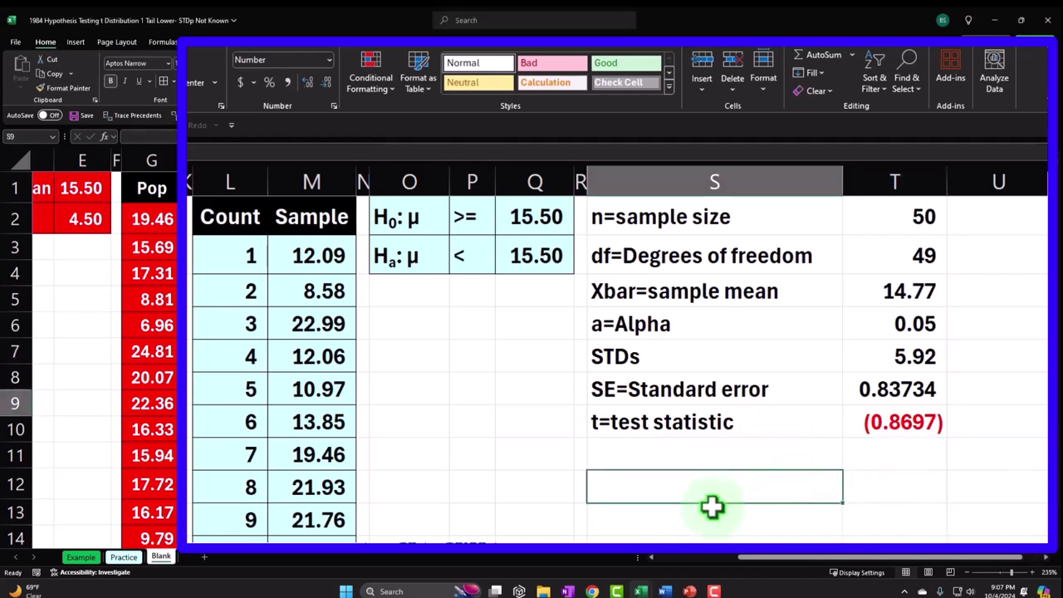
{"action": "type", "text": "P"}
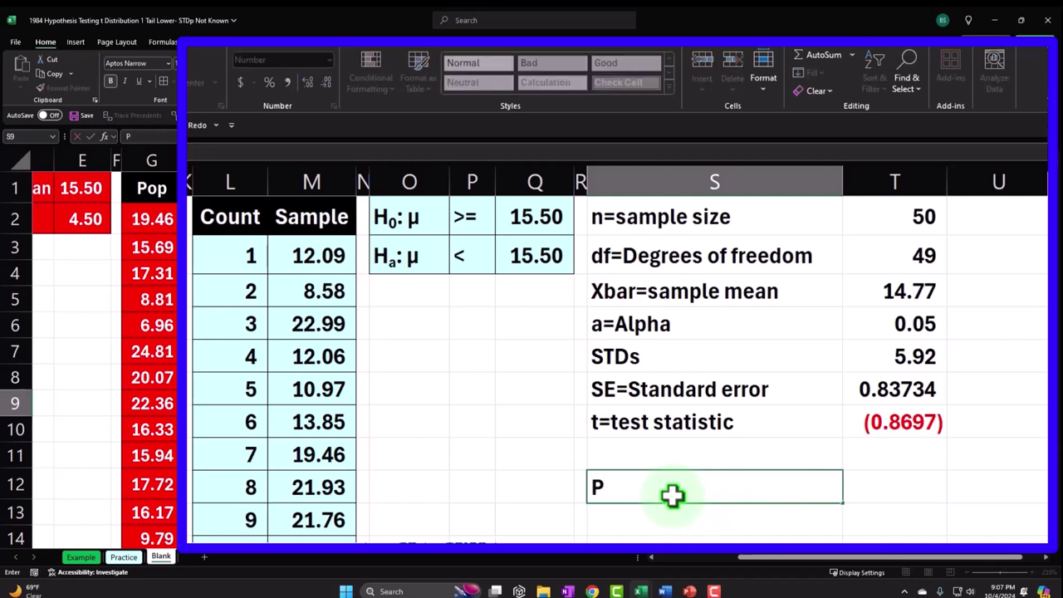
{"action": "type", "text": "-value - t"}
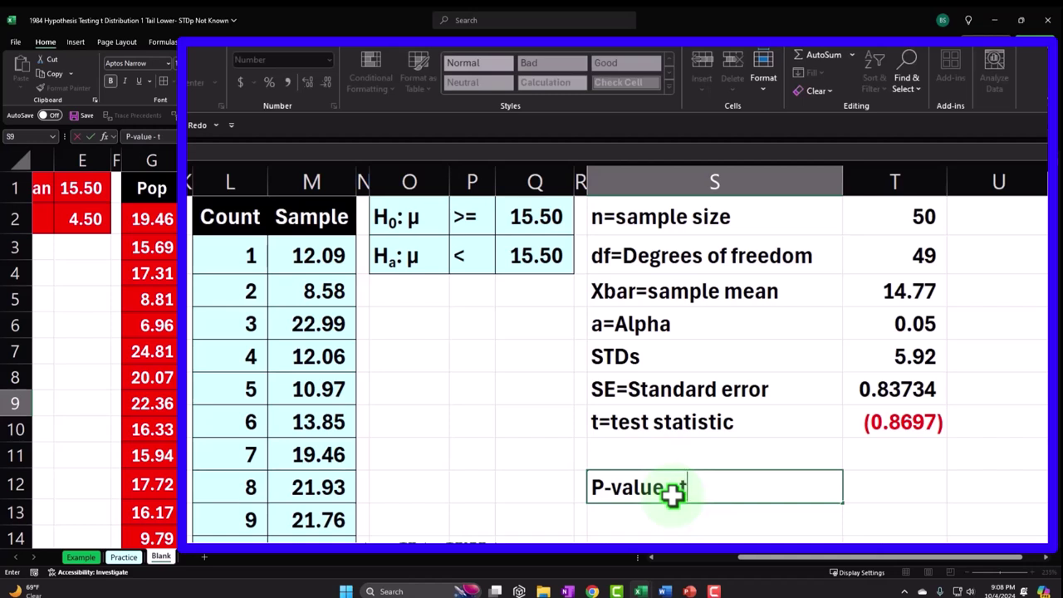
{"action": "key", "text": "Return"}
{"action": "key", "text": "Right"}
{"action": "key", "text": "Up"}
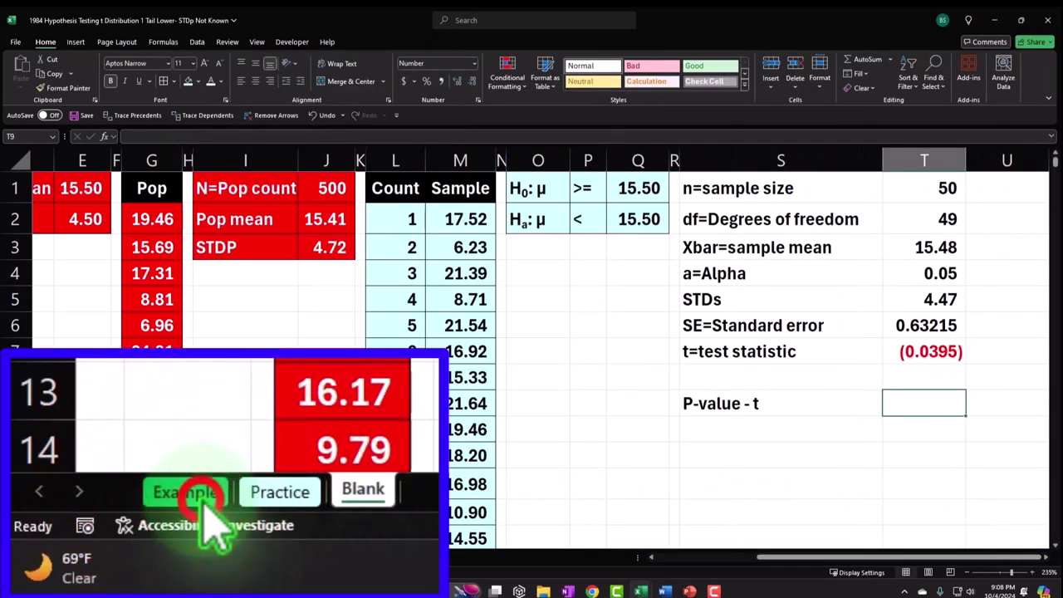
After checking the Example sheet, enter =T.DIST(T7,T2,1) beside P-value - t.
{"action": "left_click", "coordinate": [81, 557]}
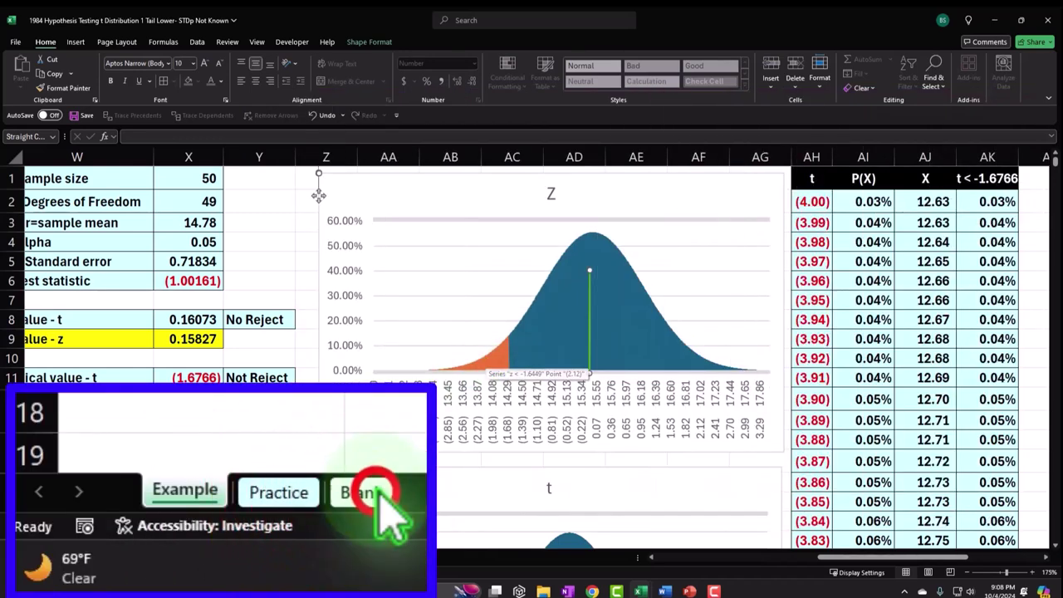
{"action": "left_click", "coordinate": [161, 557]}
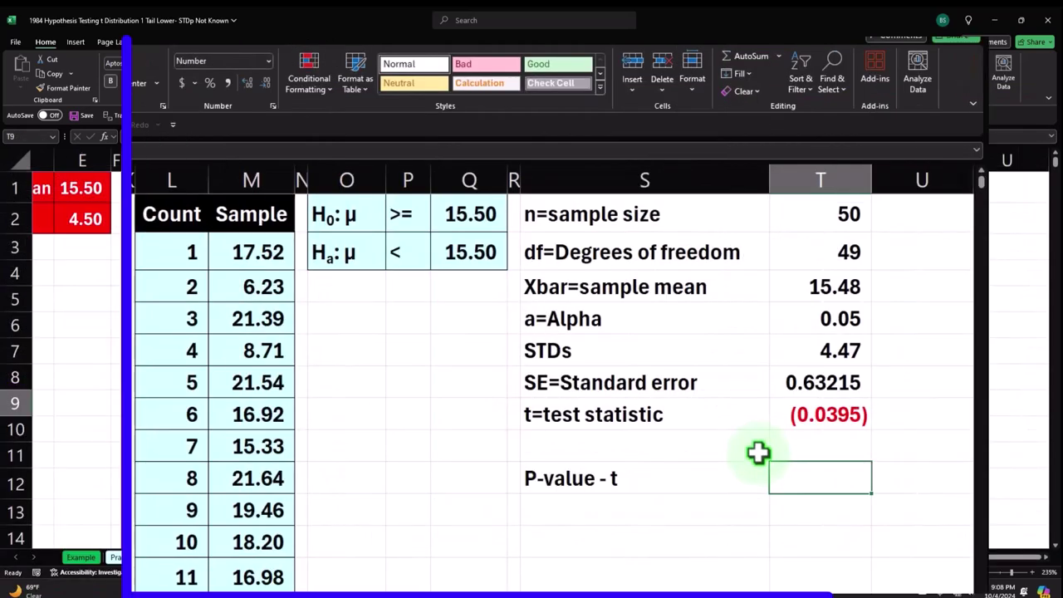
{"action": "type", "text": "="}
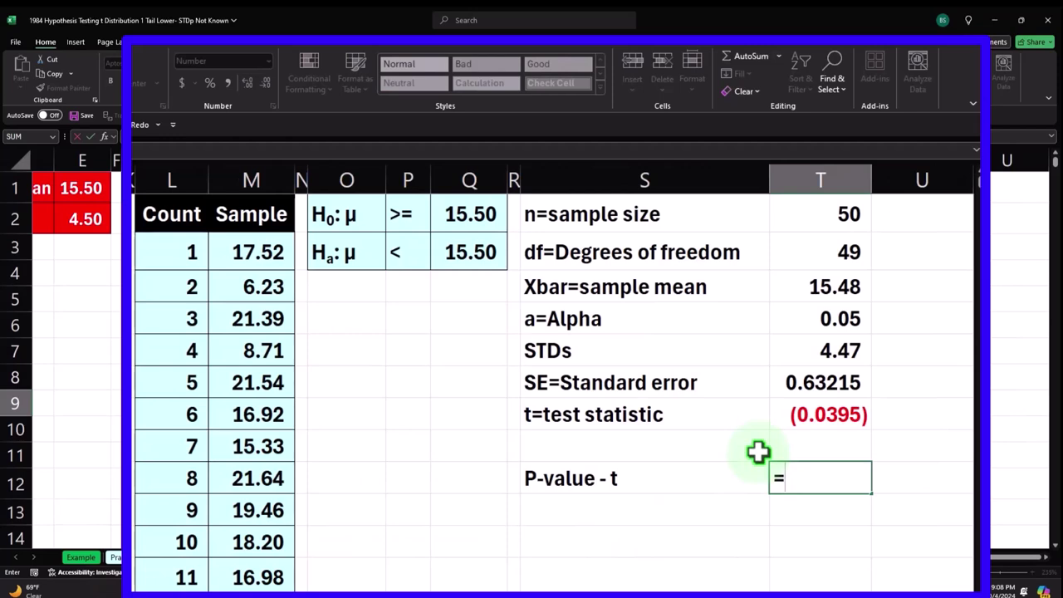
{"action": "type", "text": "t."}
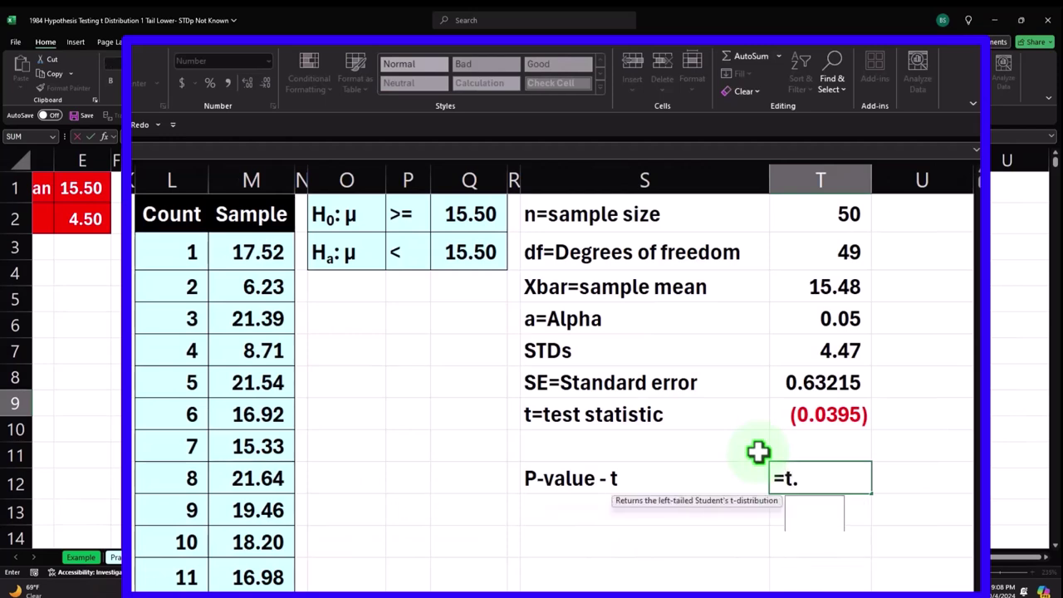
{"action": "type", "text": "dist"}
{"action": "key", "text": "Tab"}
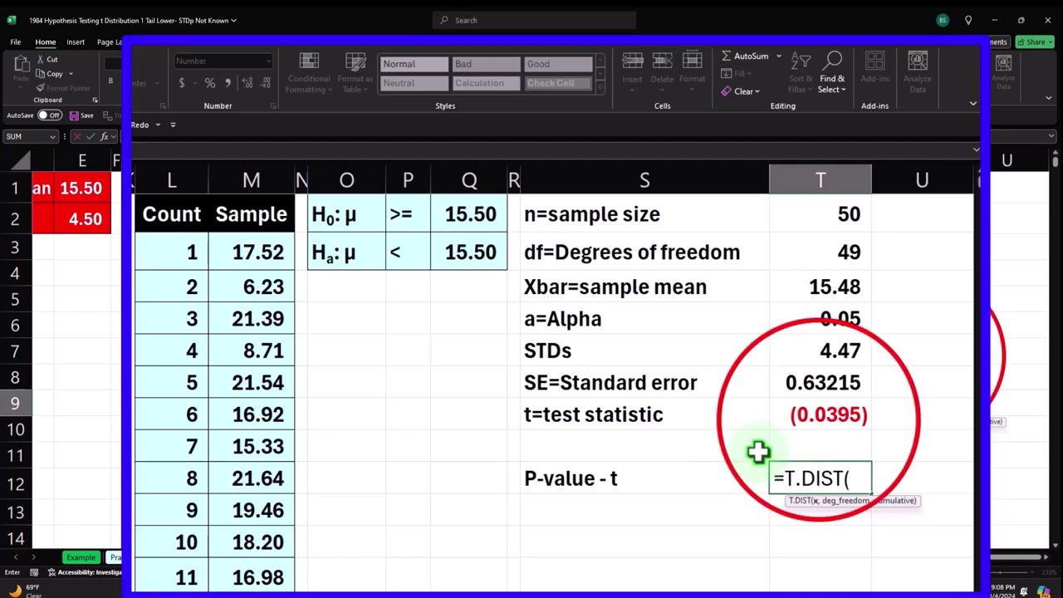
{"action": "left_click", "coordinate": [815, 427]}
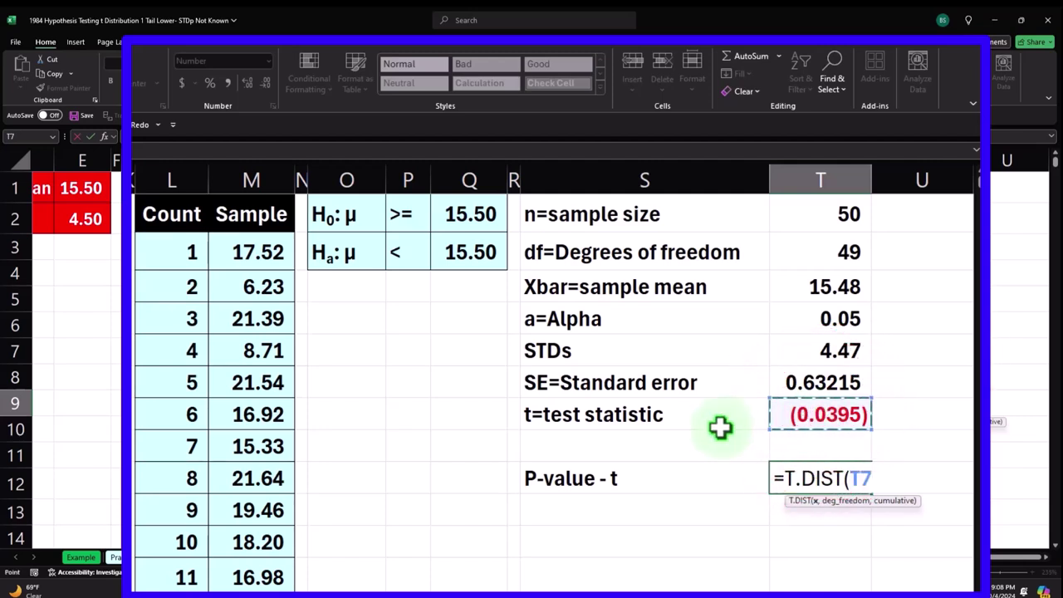
{"action": "type", "text": ","}
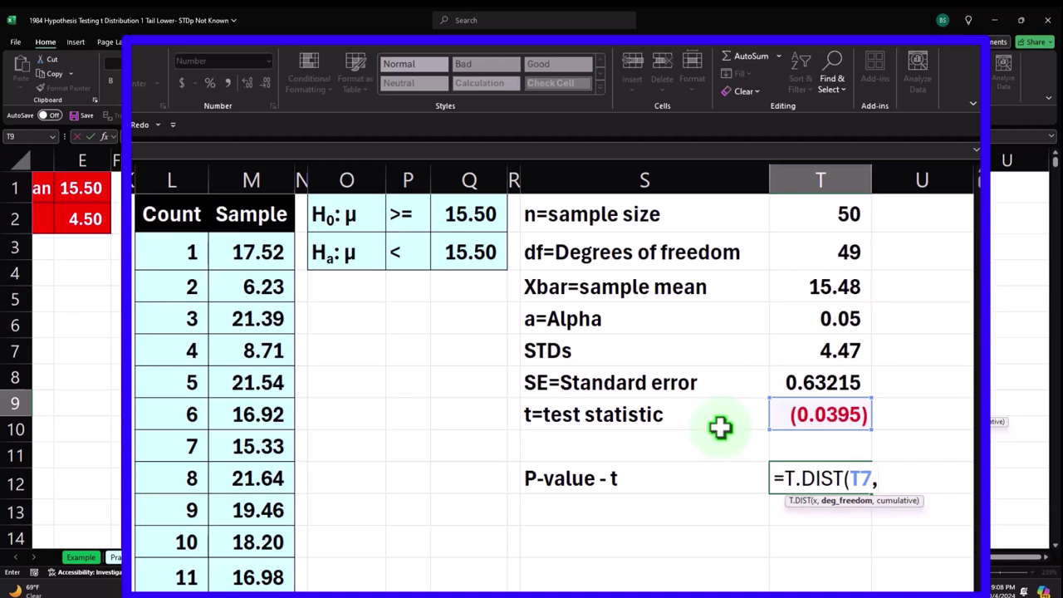
{"action": "left_click", "coordinate": [803, 214]}
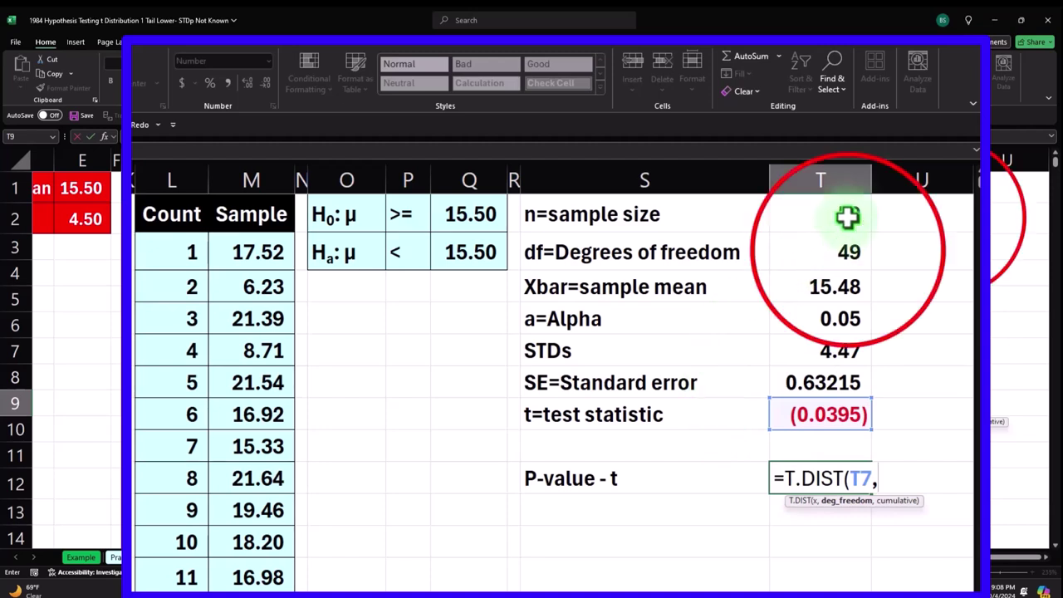
{"action": "left_click", "coordinate": [847, 251]}
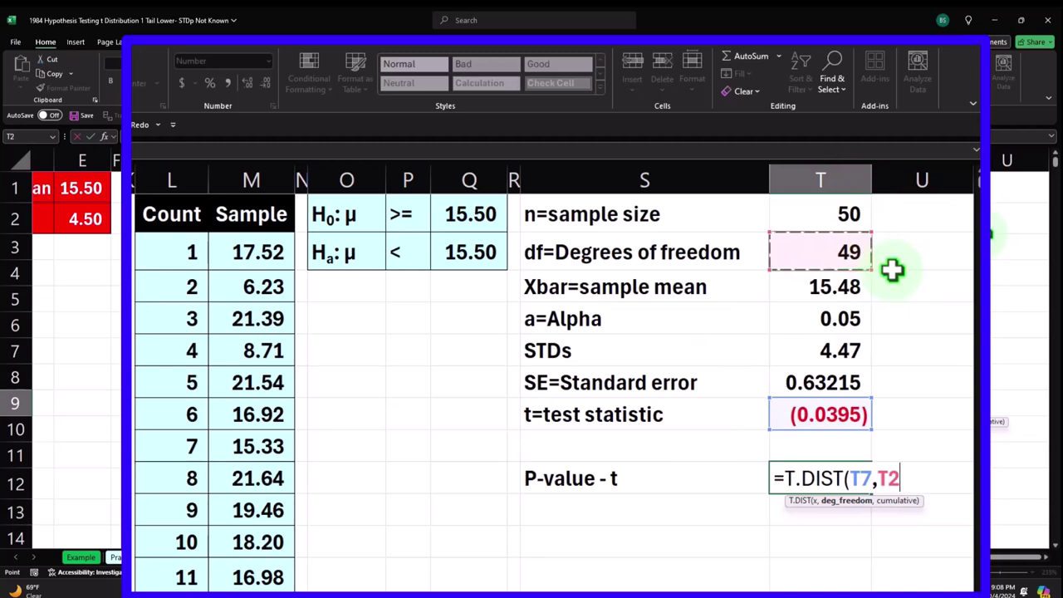
{"action": "type", "text": ","}
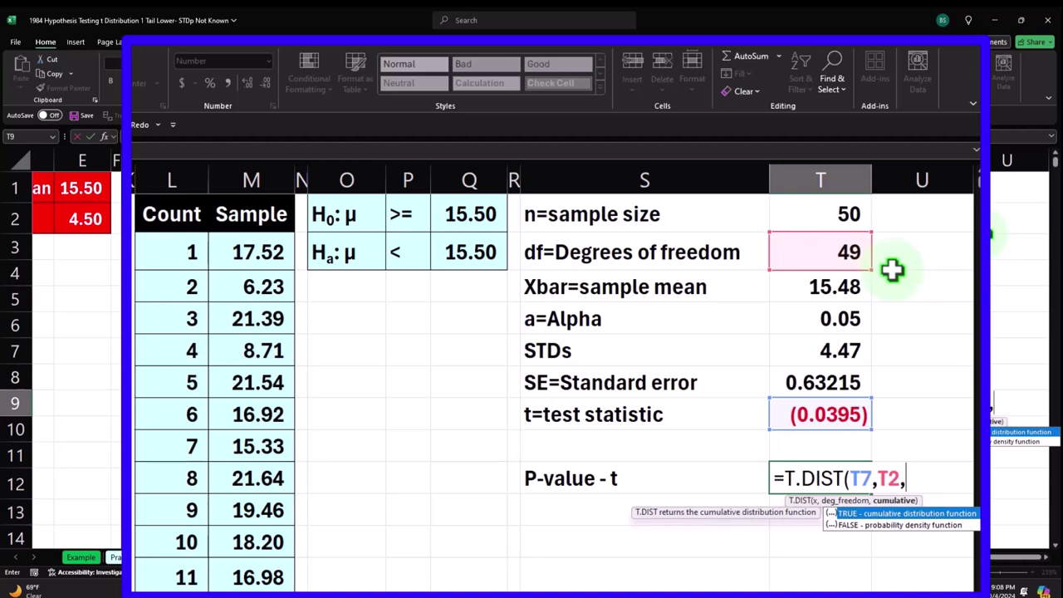
{"action": "type", "text": "1)"}
{"action": "key", "text": "Return"}
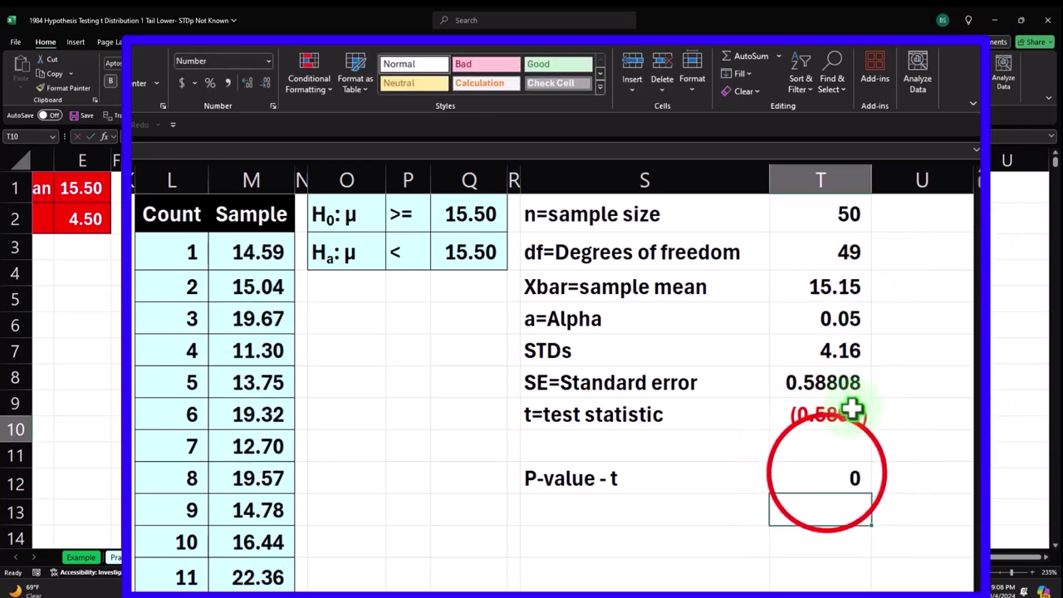
Show the t p-value to five decimals and type 'P-value - z' in the cell below.
{"action": "left_click", "coordinate": [776, 478]}
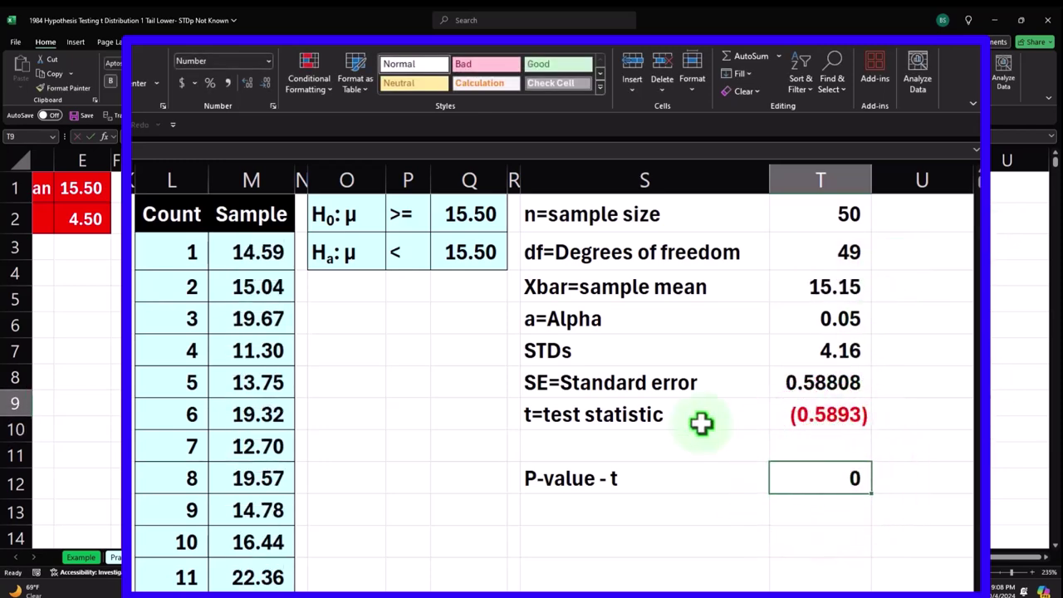
{"action": "left_click", "coordinate": [247, 85]}
{"action": "left_click", "coordinate": [248, 85]}
{"action": "left_click", "coordinate": [248, 84]}
{"action": "left_click", "coordinate": [247, 84]}
{"action": "left_click", "coordinate": [247, 84]}
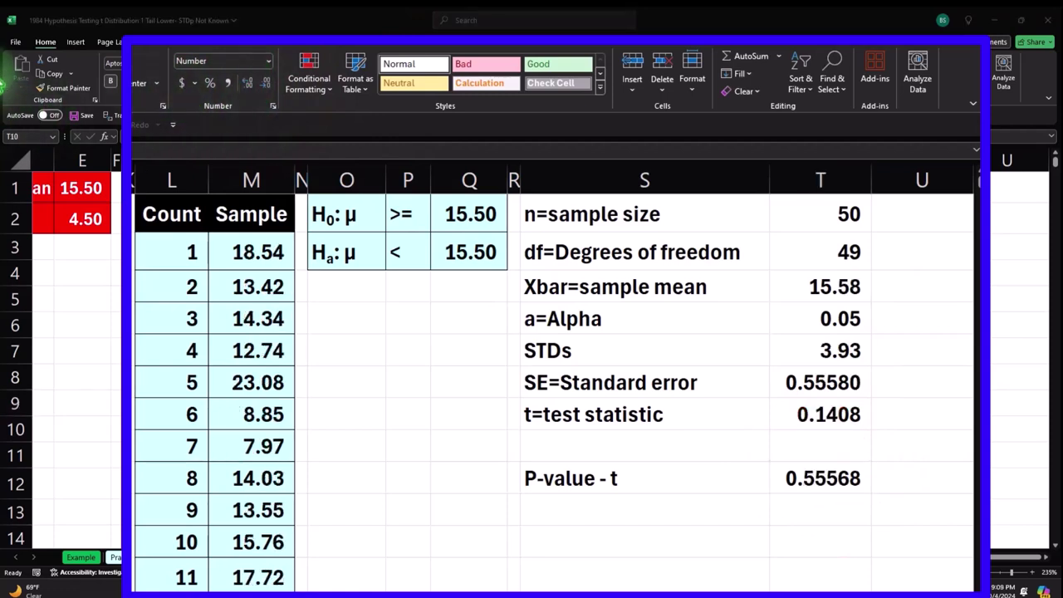
{"action": "left_click", "coordinate": [581, 507]}
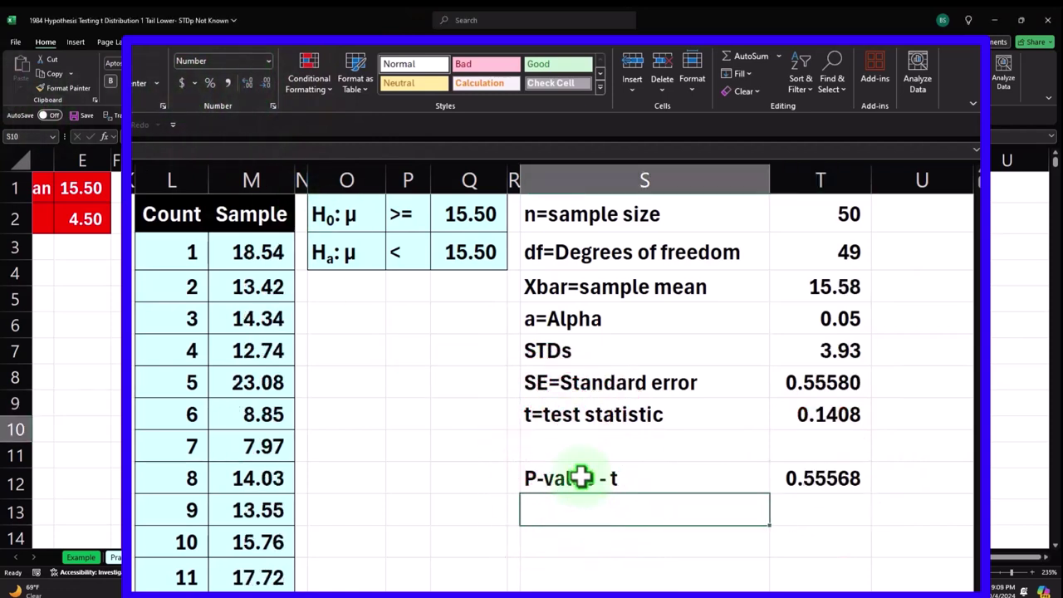
{"action": "type", "text": "P"}
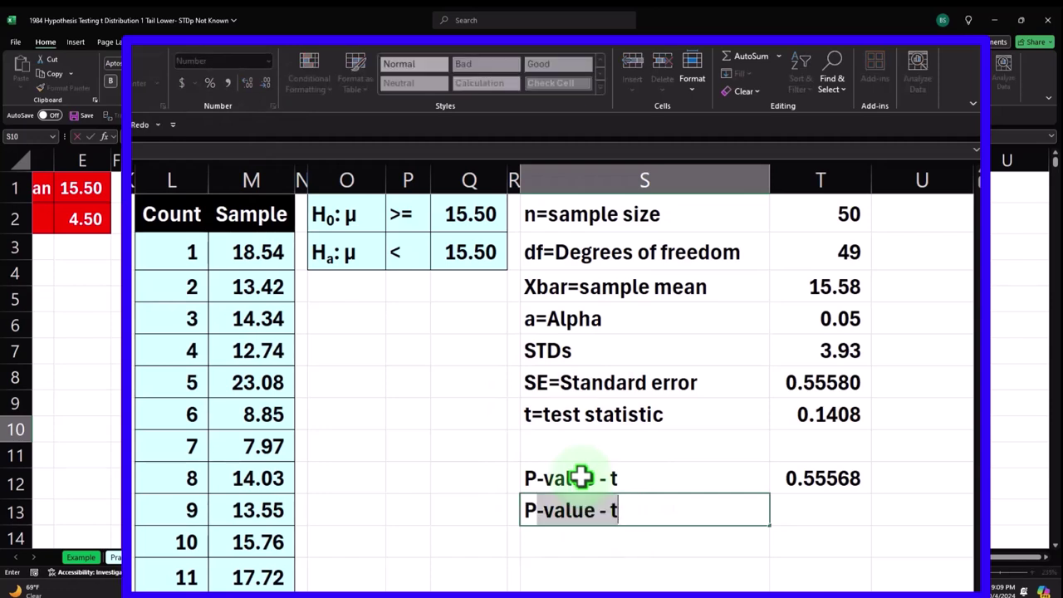
{"action": "type", "text": "-value "}
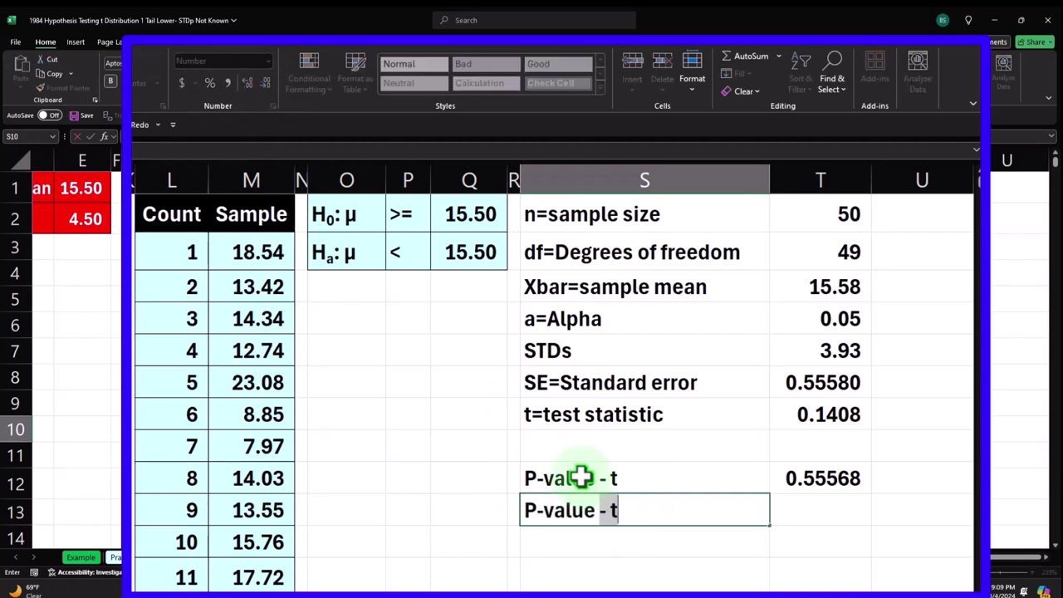
{"action": "type", "text": "- z"}
Enter =NORM.S.DIST(T7,1) beside the P-value - z label.
{"action": "key", "text": "Tab"}
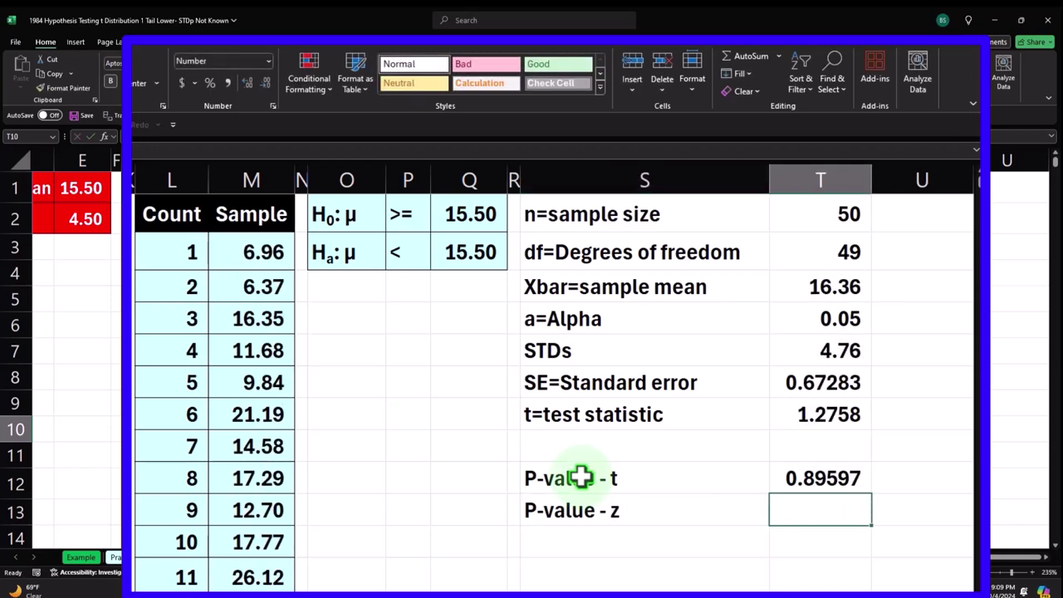
{"action": "type", "text": "=nor"}
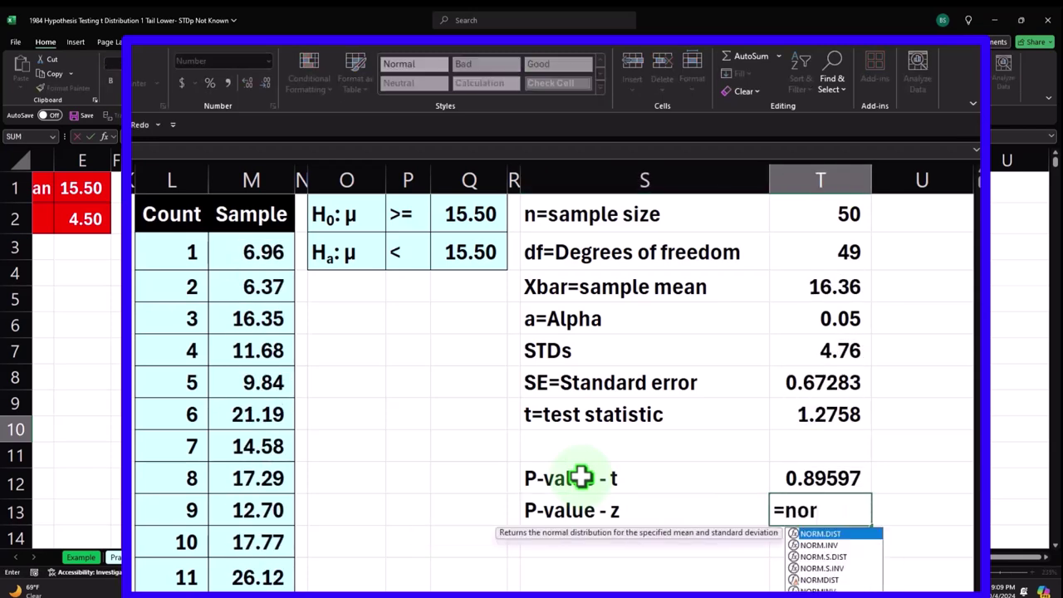
{"action": "type", "text": "m.s."}
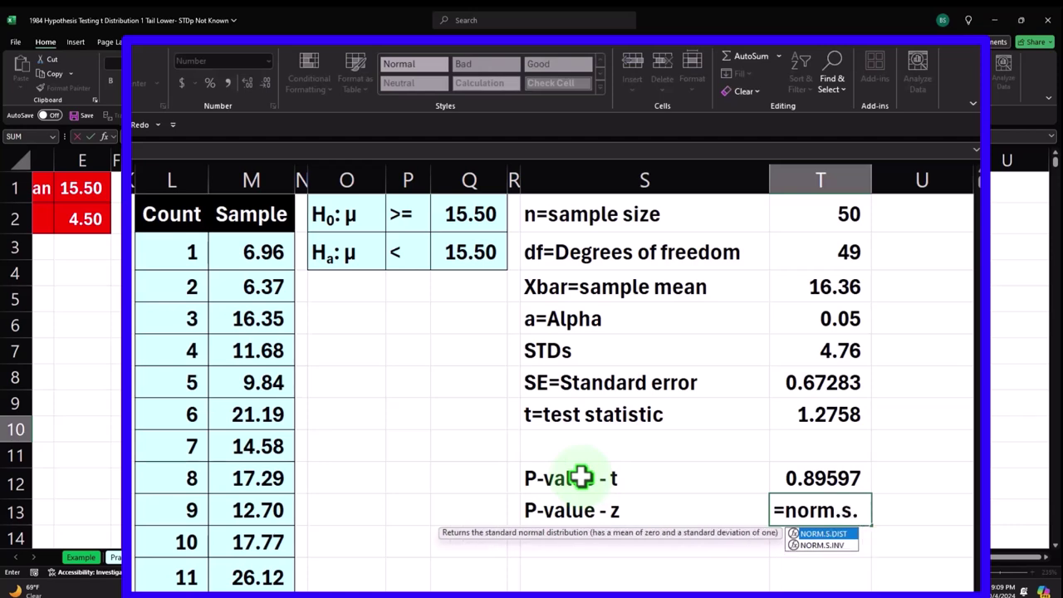
{"action": "type", "text": "dist"}
{"action": "key", "text": "Tab"}
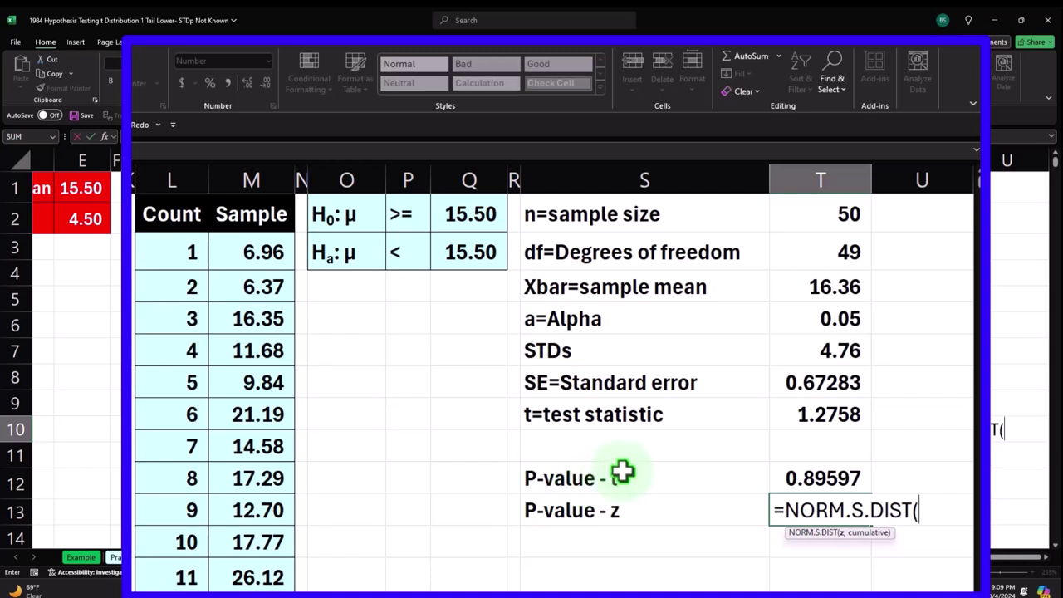
{"action": "left_click", "coordinate": [795, 411]}
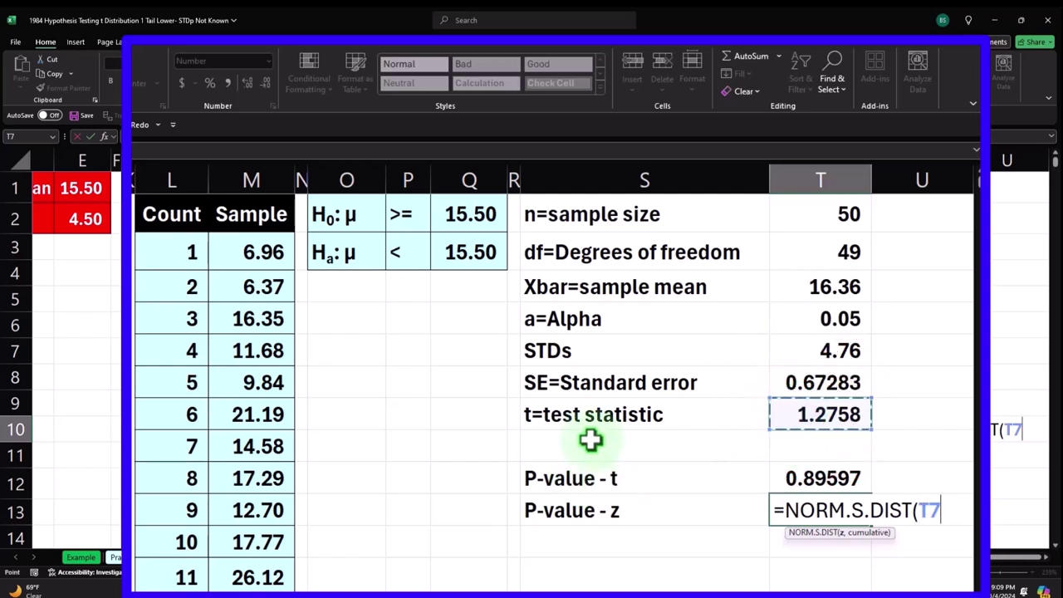
{"action": "type", "text": ","}
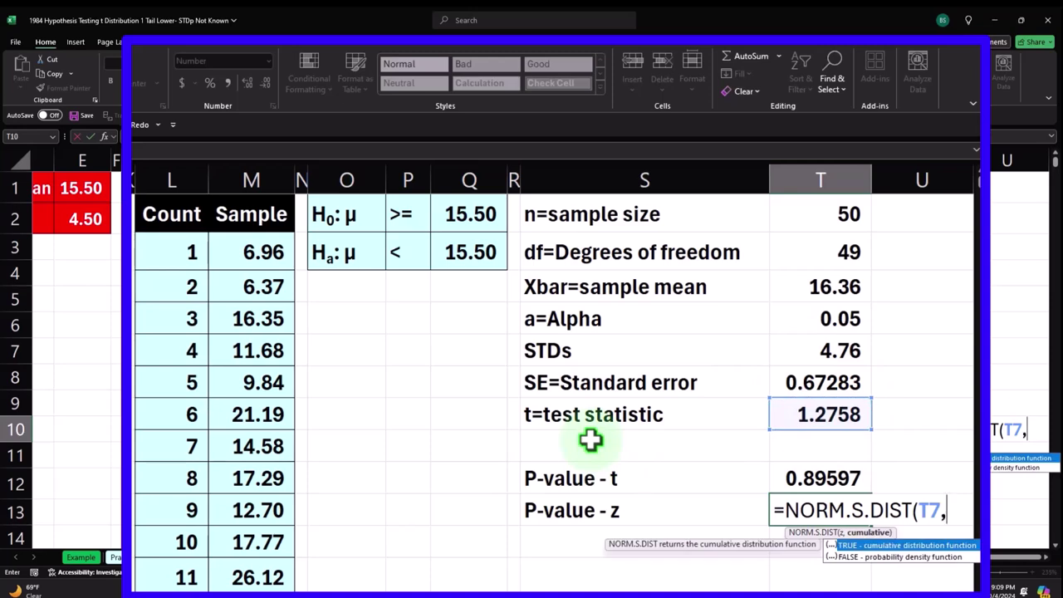
{"action": "type", "text": "1)"}
{"action": "key", "text": "Return"}
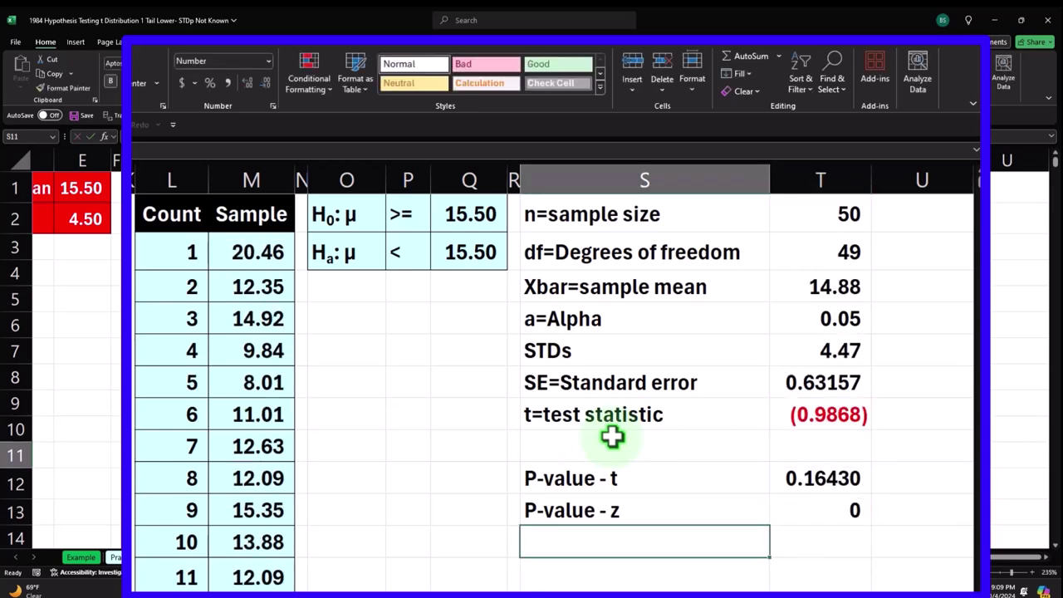
Show the z p-value to five decimals, 0.16187, and compare it with the t p-value.
{"action": "key", "text": "Up"}
{"action": "key", "text": "Right"}
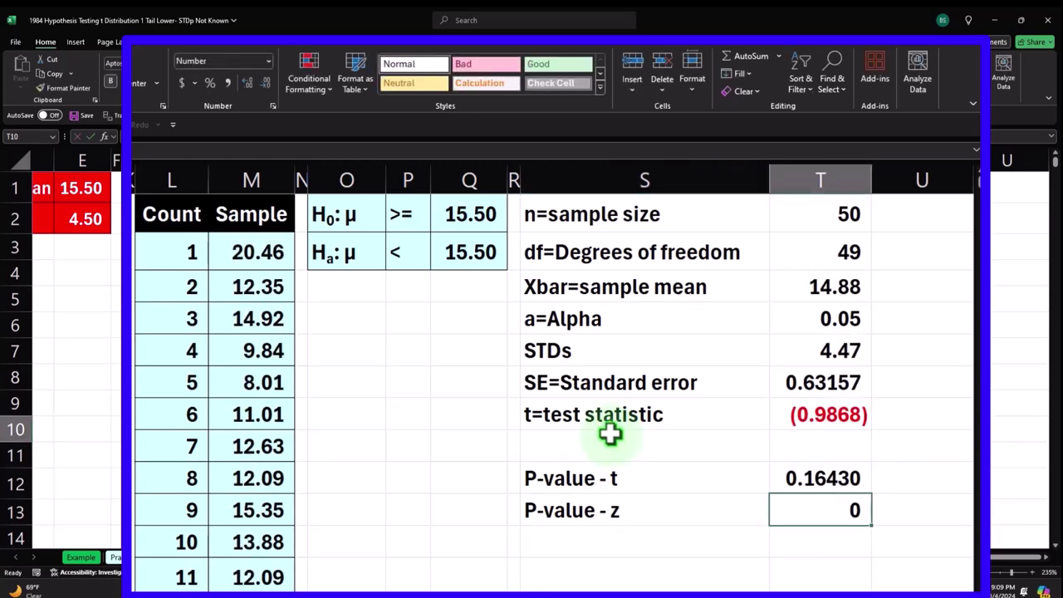
{"action": "left_click", "coordinate": [247, 83]}
{"action": "left_click", "coordinate": [247, 83]}
{"action": "left_click", "coordinate": [248, 83]}
{"action": "left_click", "coordinate": [247, 83]}
{"action": "left_click", "coordinate": [247, 83]}
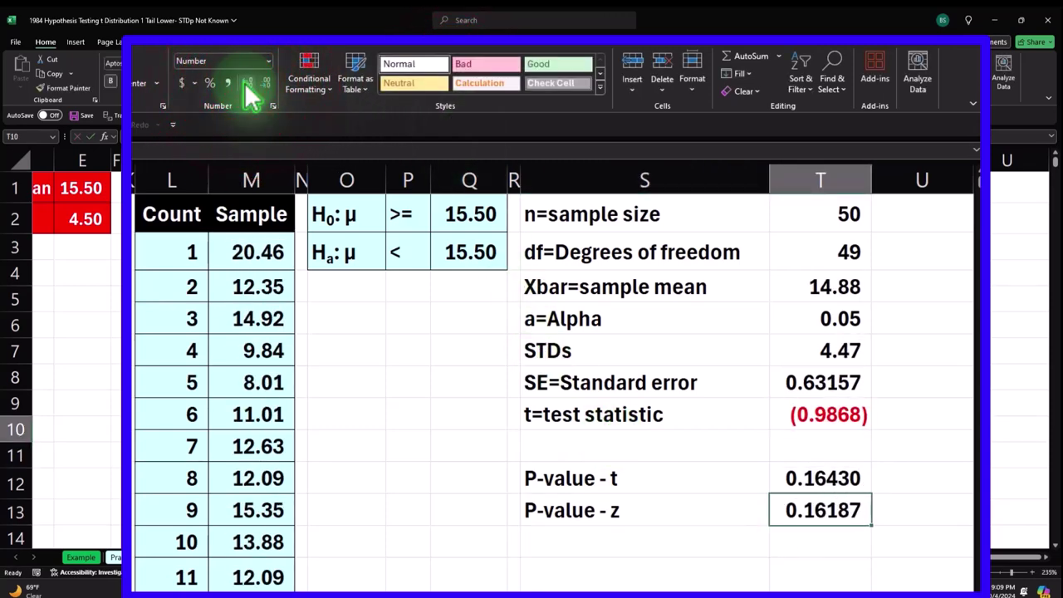
{"action": "left_click", "coordinate": [818, 481]}
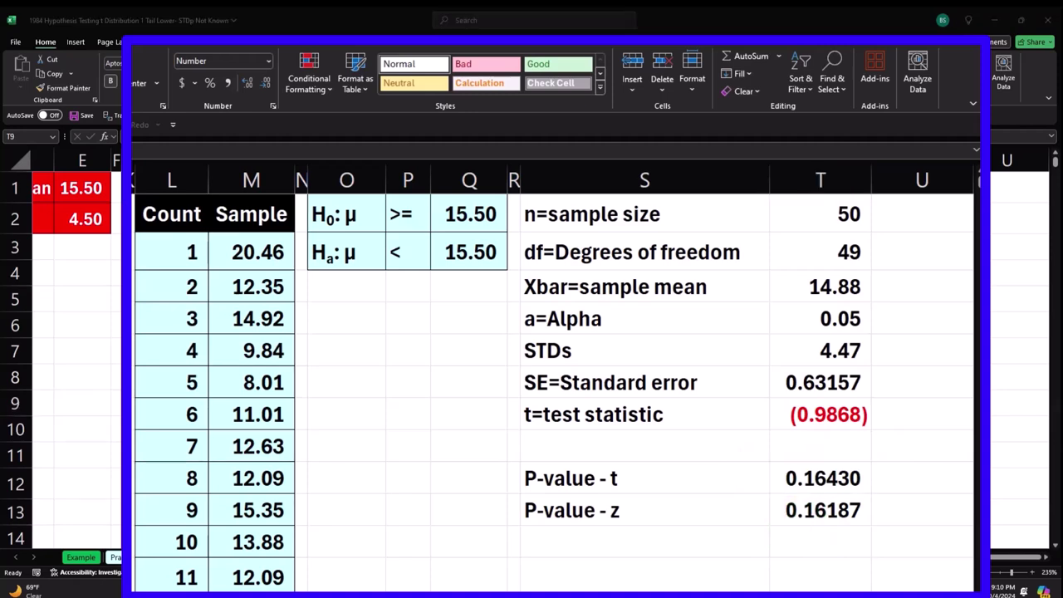
{"action": "left_click", "coordinate": [544, 563]}
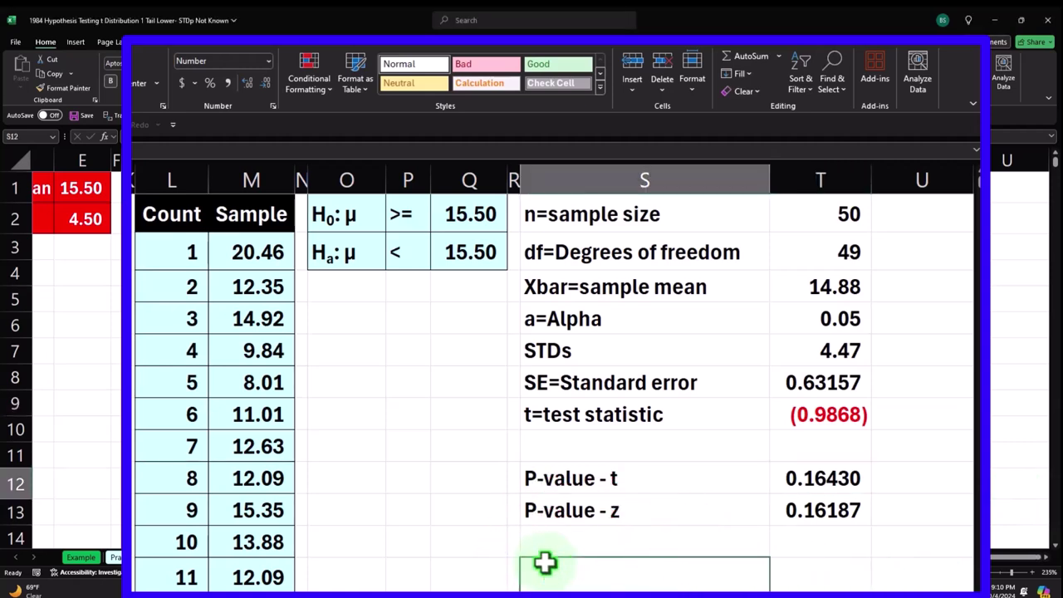
{"action": "type", "text": "Criti"}
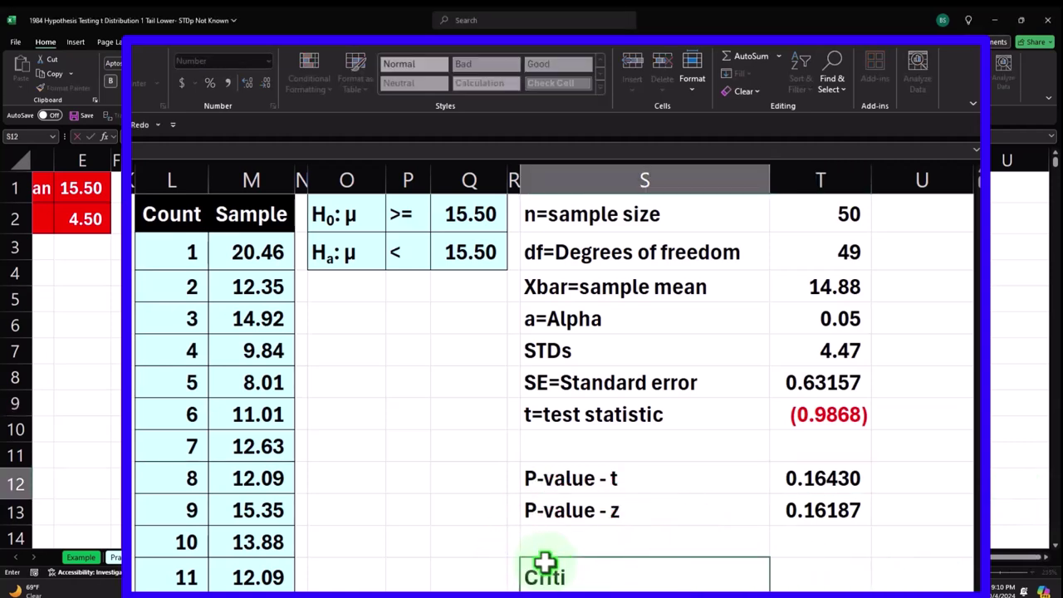
{"action": "type", "text": "cal value"}
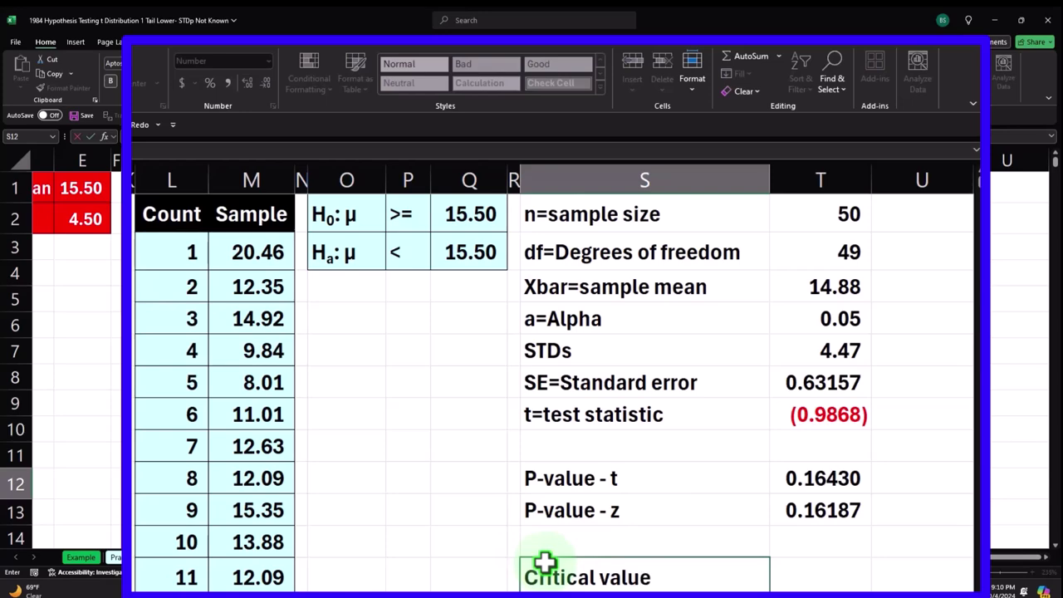
{"action": "type", "text": " - t"}
{"action": "key", "text": "Tab"}
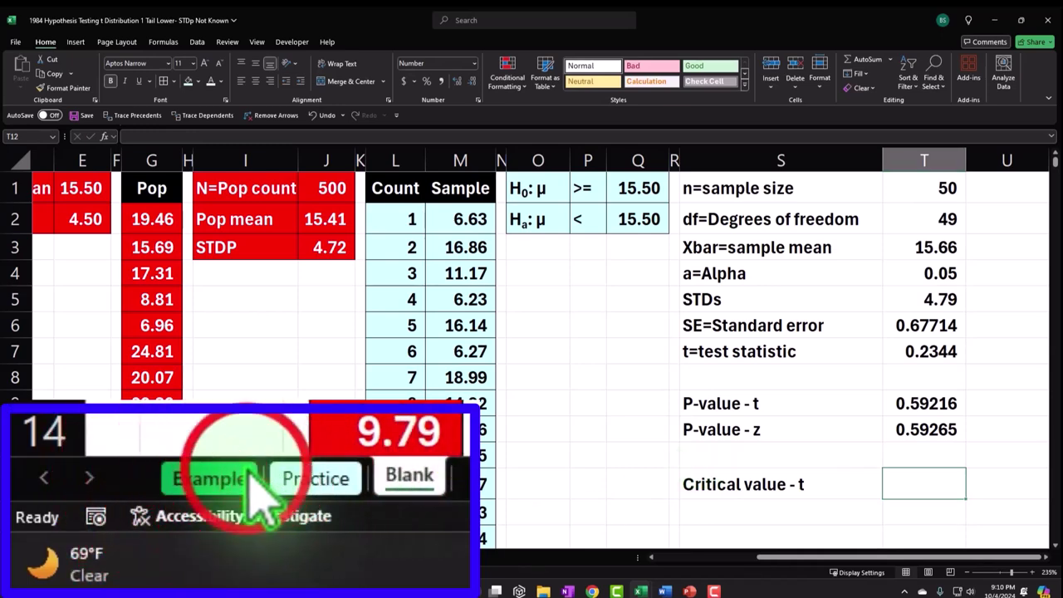
{"action": "left_click", "coordinate": [81, 556]}
{"action": "left_click_drag", "start_coordinate": [750, 351], "coordinate": [655, 355]}
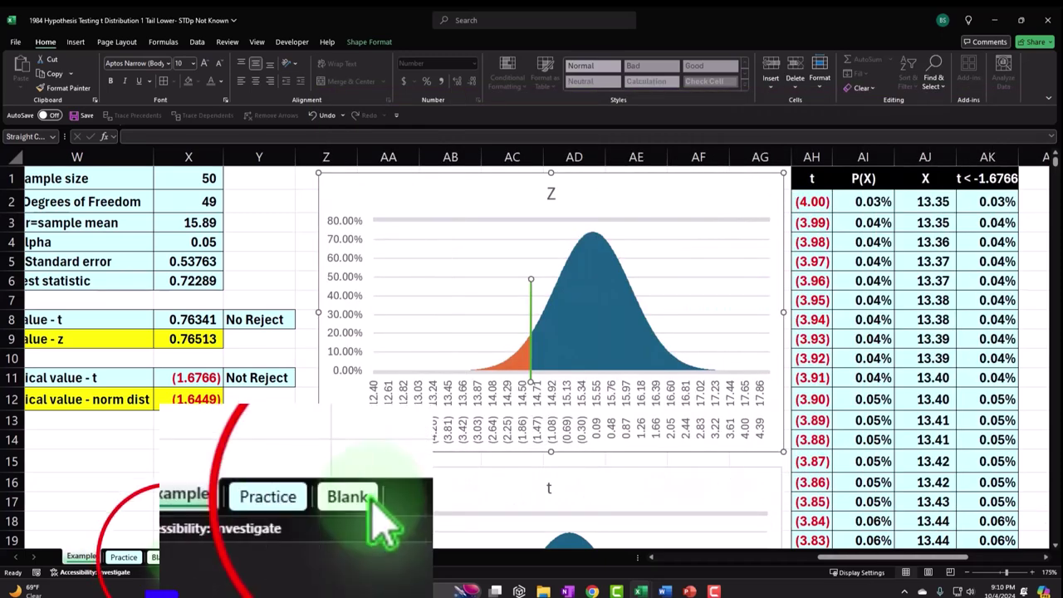
{"action": "left_click", "coordinate": [161, 556]}
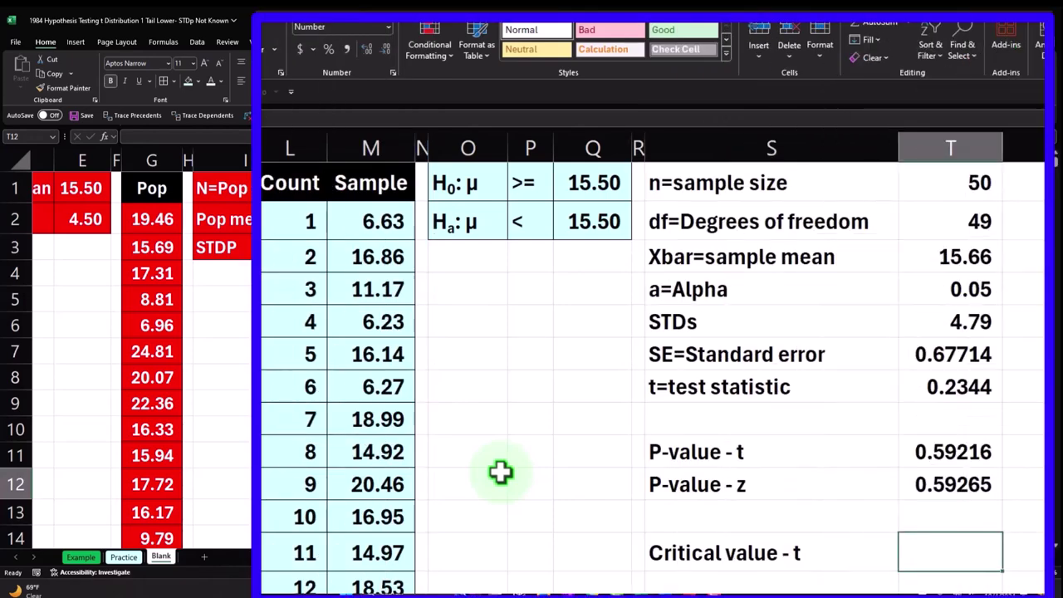
Enter =T.INV(T4,T2) as the t critical value and recalculate the sample.
{"action": "type", "text": "="}
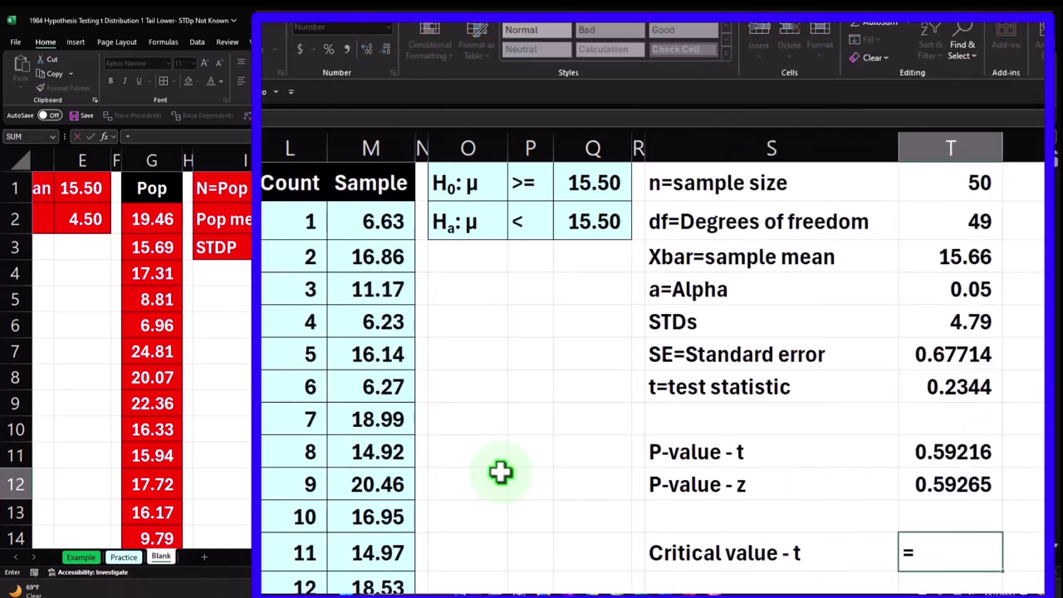
{"action": "type", "text": "t.inv"}
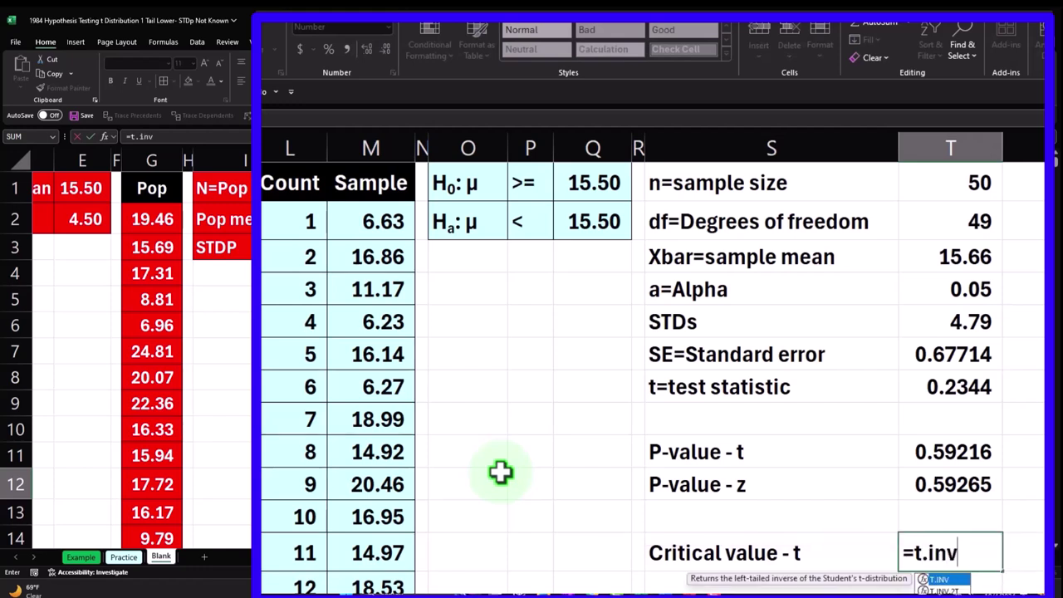
{"action": "key", "text": "Tab"}
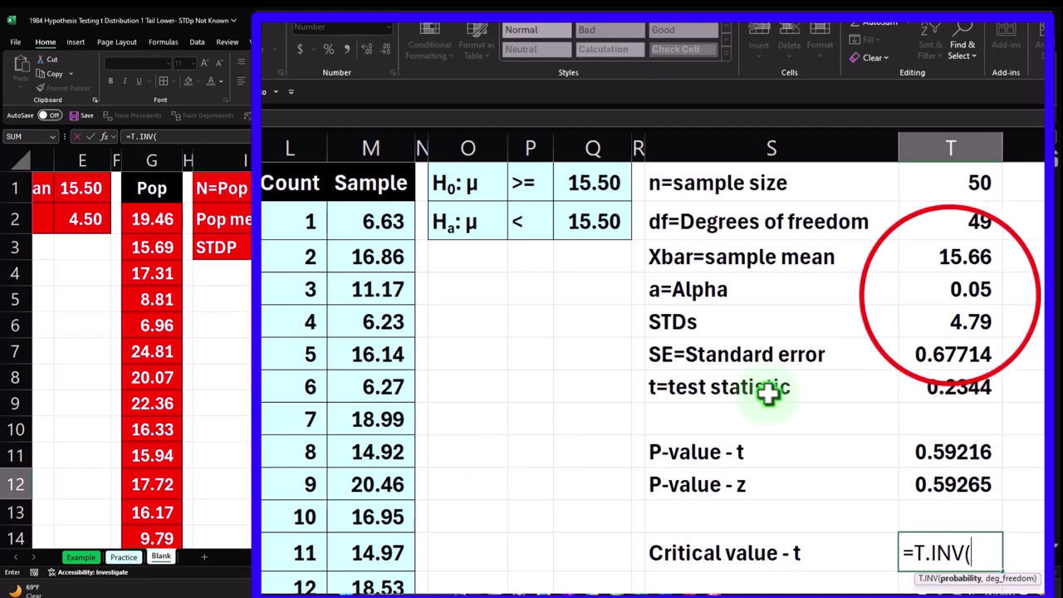
{"action": "left_click", "coordinate": [950, 290]}
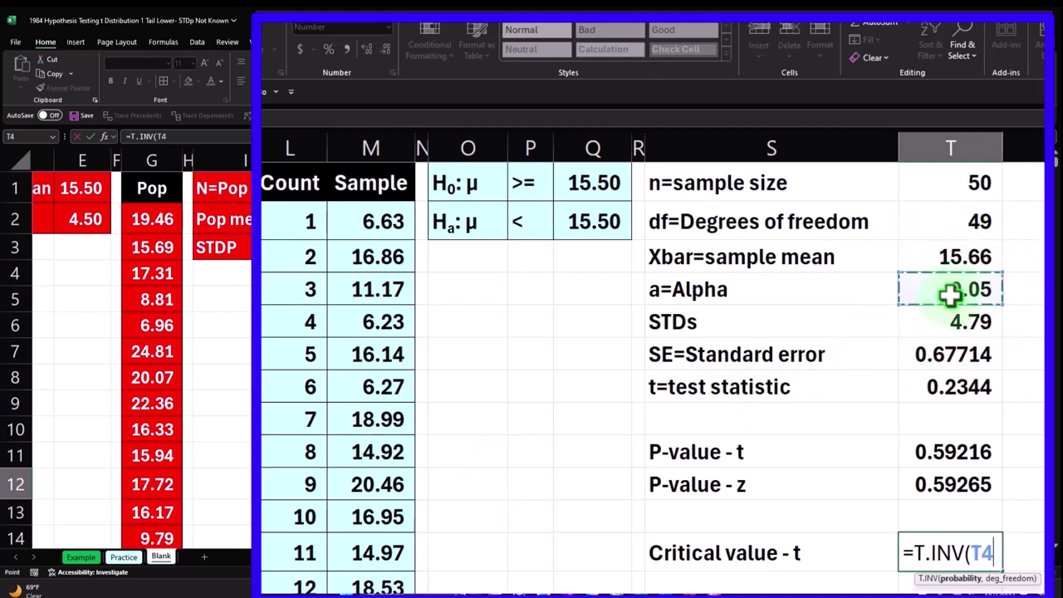
{"action": "type", "text": ","}
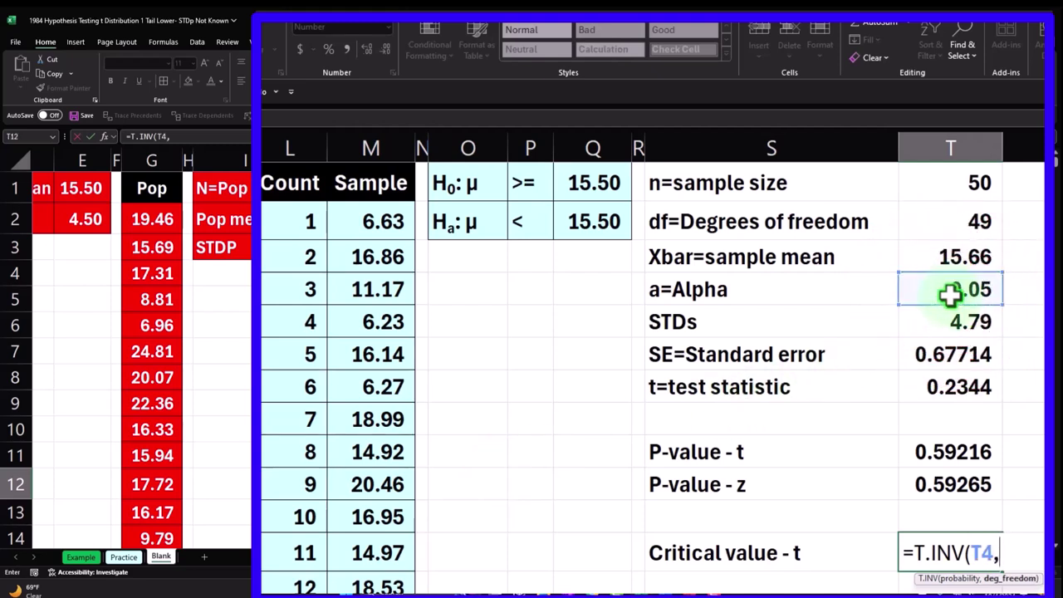
{"action": "left_click", "coordinate": [985, 219]}
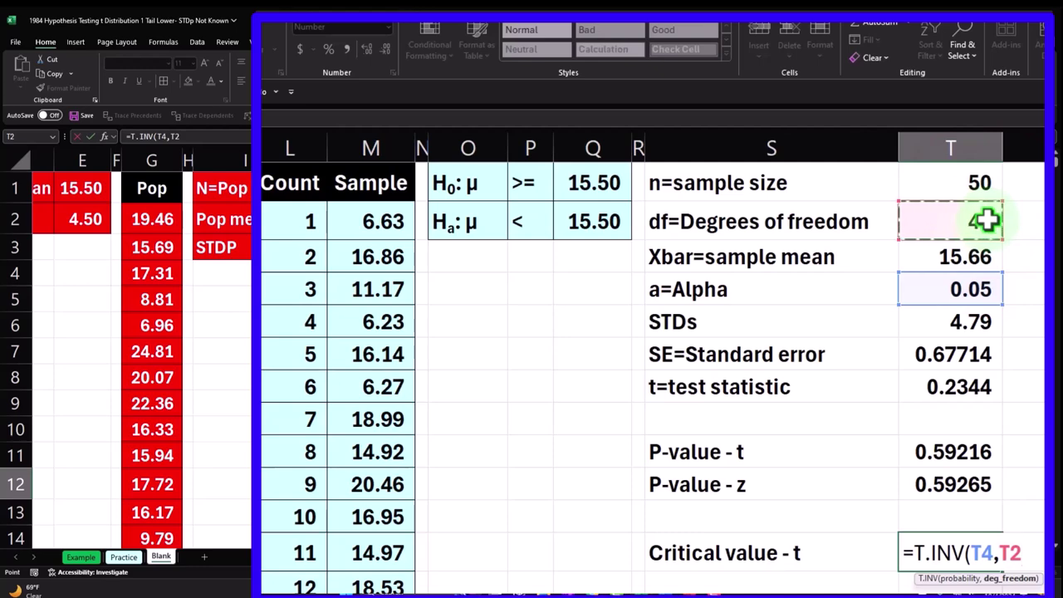
{"action": "key", "text": "Return"}
{"action": "key", "text": "F9"}
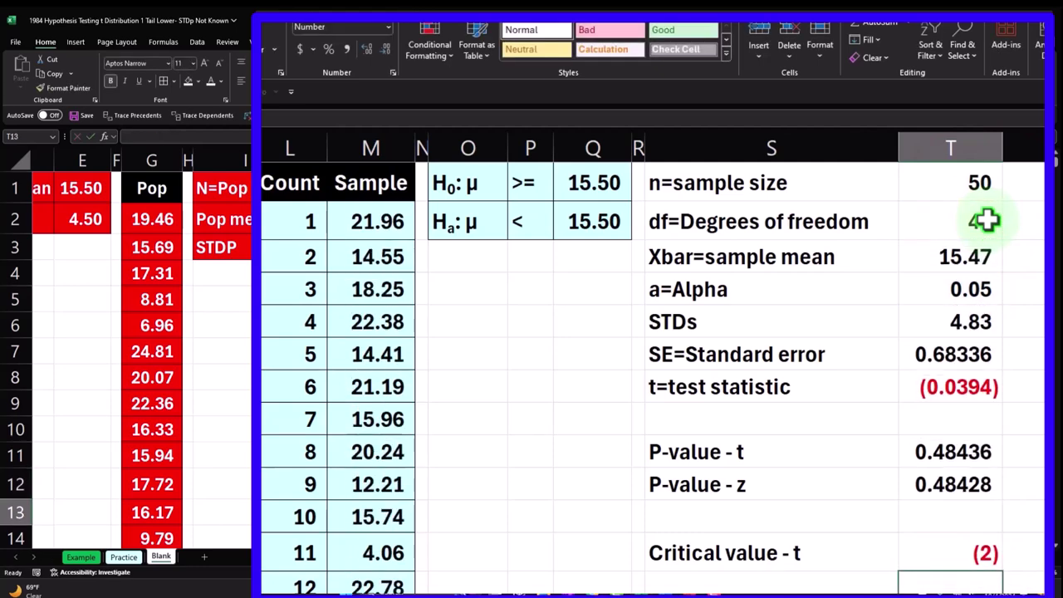
{"action": "key", "text": "Up"}
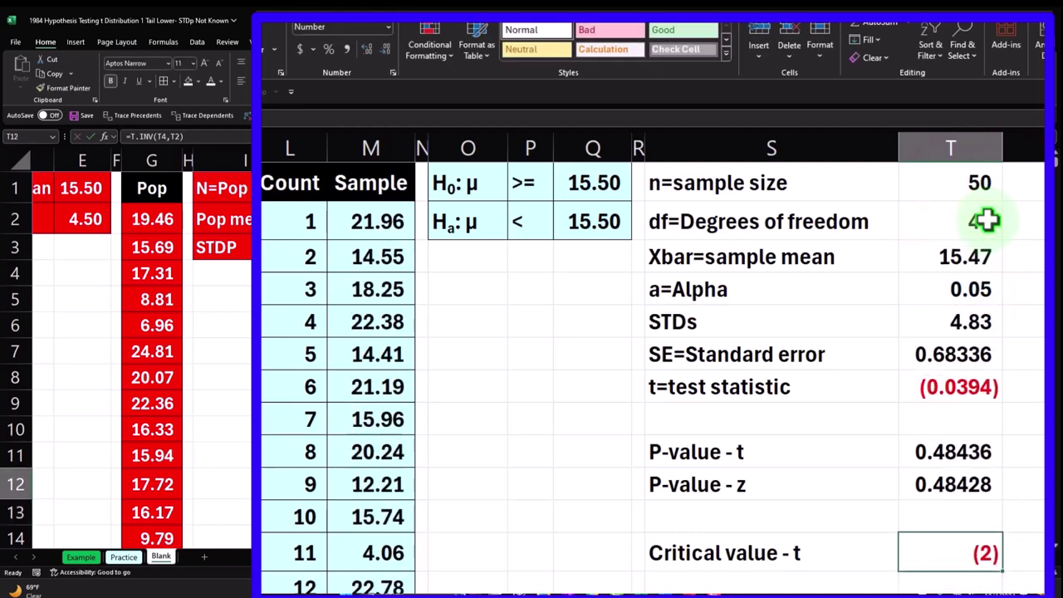
Format the t critical value to four decimals, showing (1.6766).
{"action": "left_click", "coordinate": [371, 52]}
{"action": "left_click", "coordinate": [370, 51]}
{"action": "left_click", "coordinate": [370, 51]}
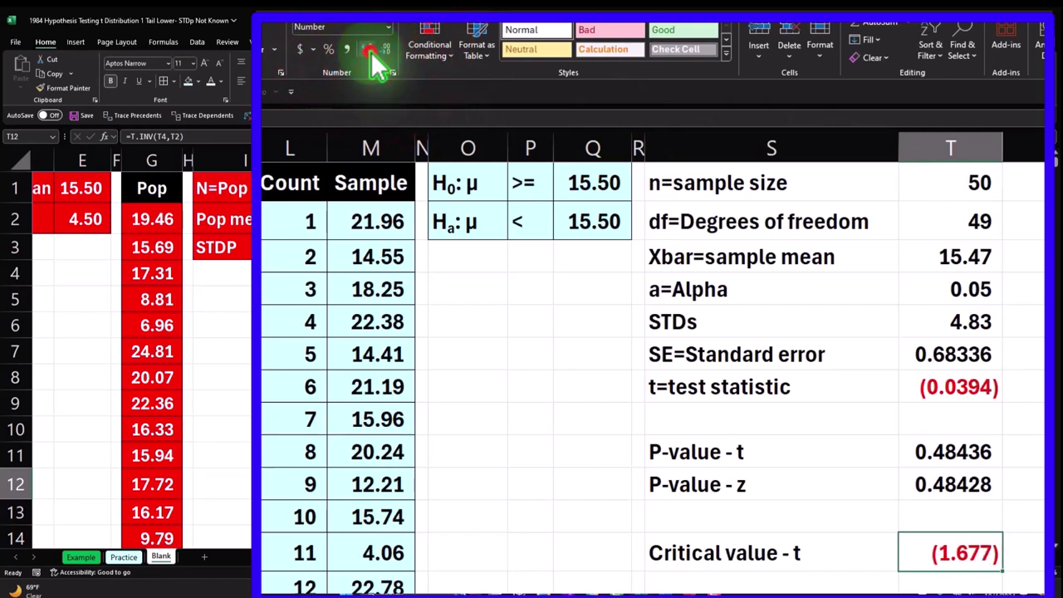
{"action": "left_click", "coordinate": [371, 52]}
{"action": "left_click", "coordinate": [370, 51]}
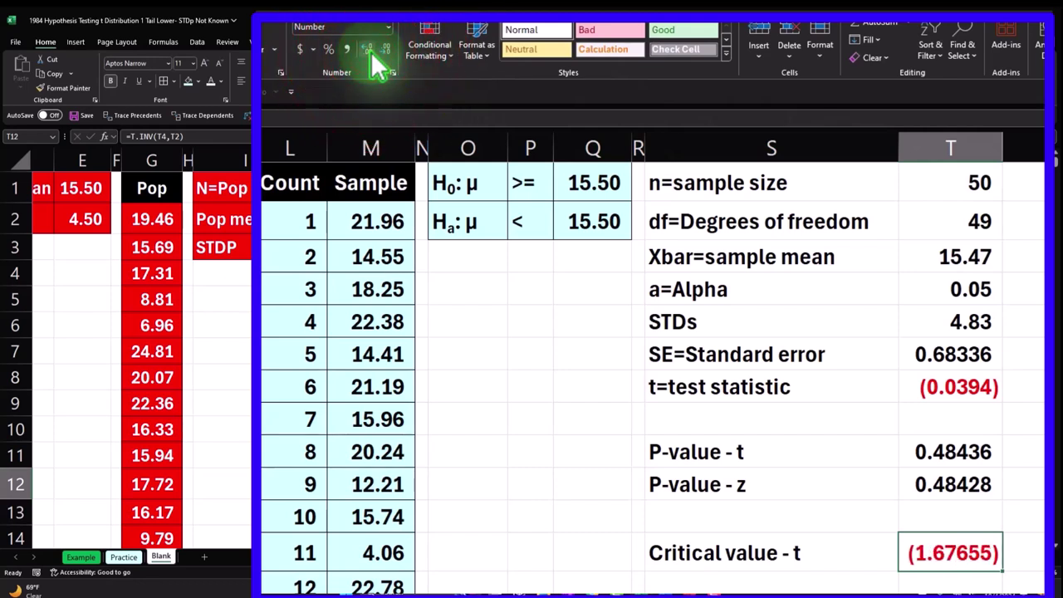
{"action": "left_click", "coordinate": [387, 53]}
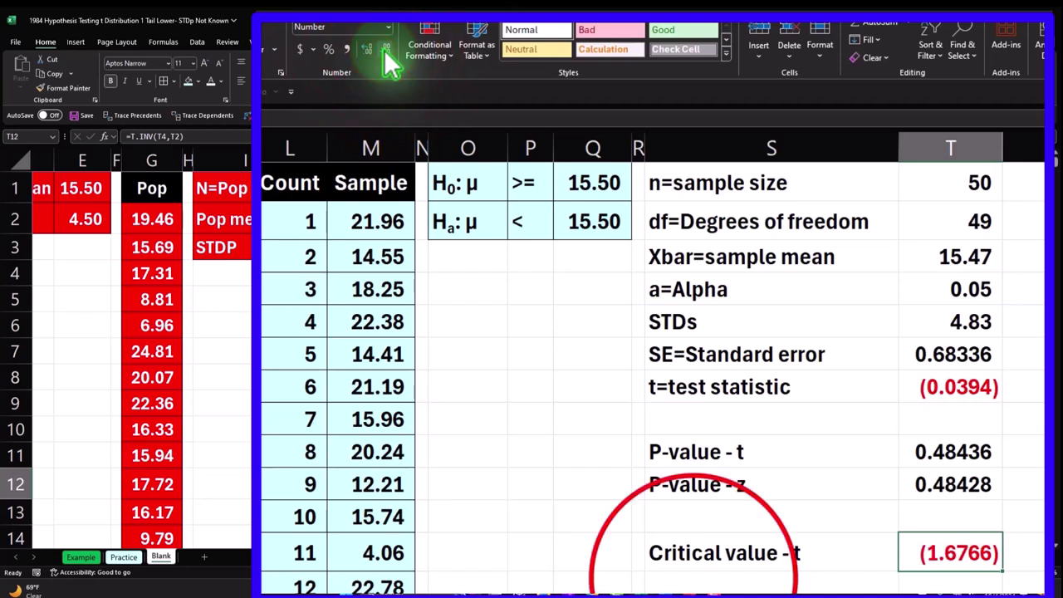
{"action": "left_click", "coordinate": [692, 577]}
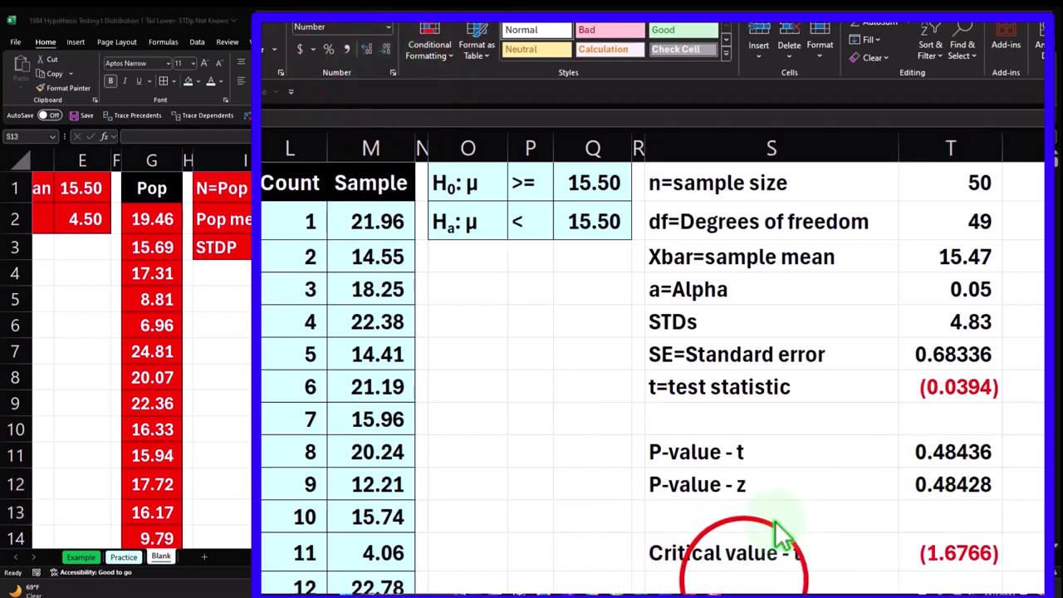
Label cell S13 'Critical value - z'.
{"action": "left_click", "coordinate": [725, 577]}
{"action": "type", "text": "Crit"}
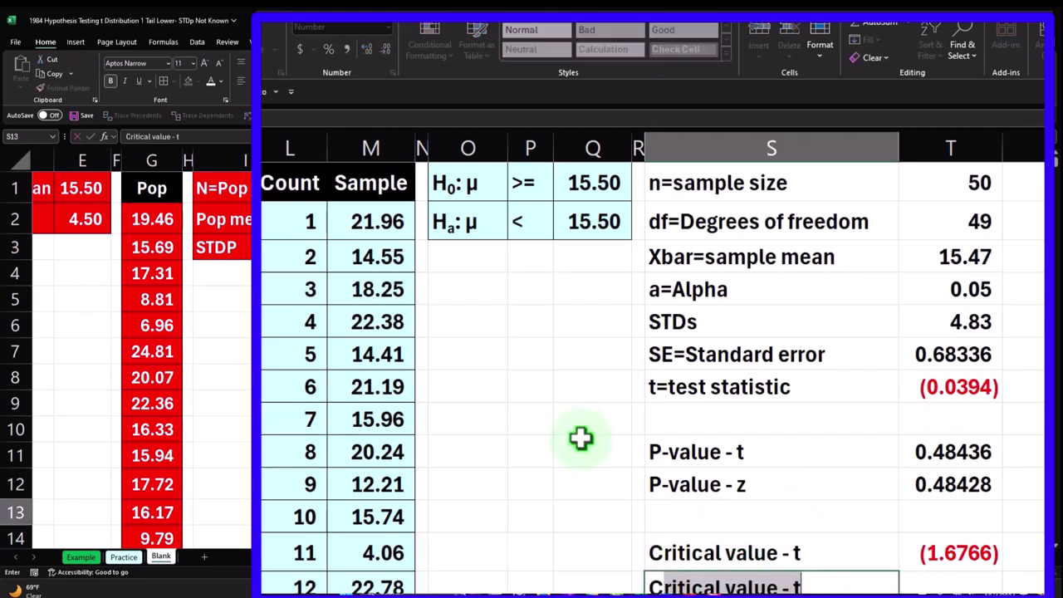
{"action": "left_click", "coordinate": [805, 585]}
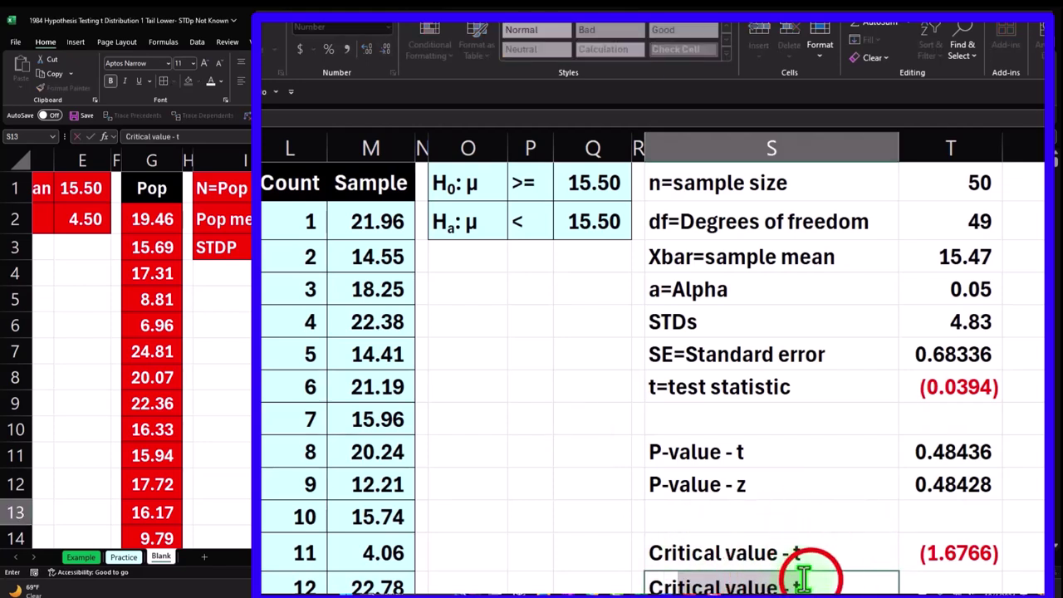
{"action": "type", "text": "z"}
{"action": "key", "text": "Tab"}
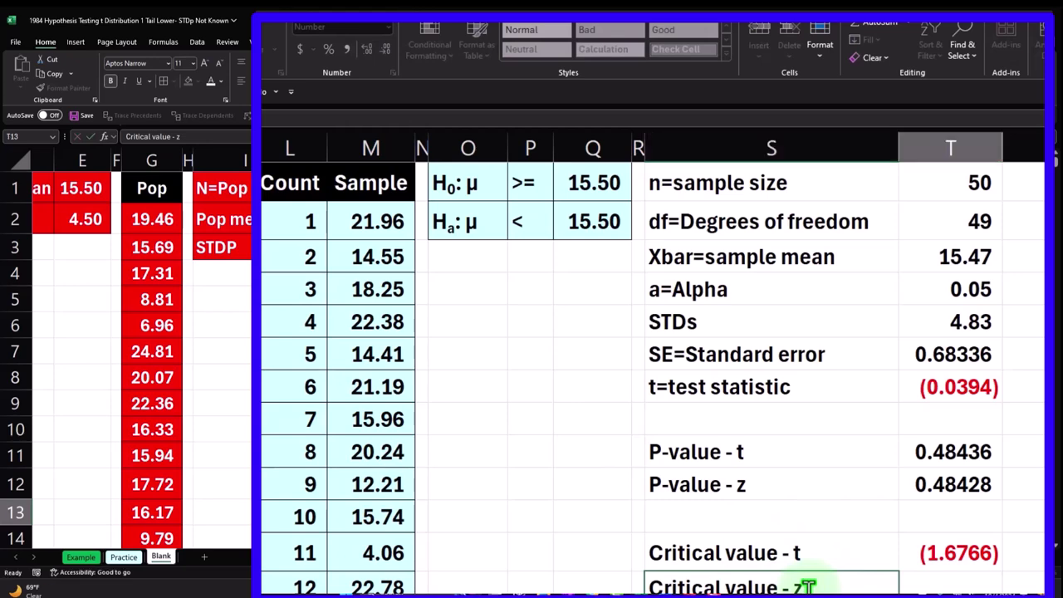
Enter =NORM.S.INV(T4) in T13 to get the z critical value from Alpha.
{"action": "type", "text": "="}
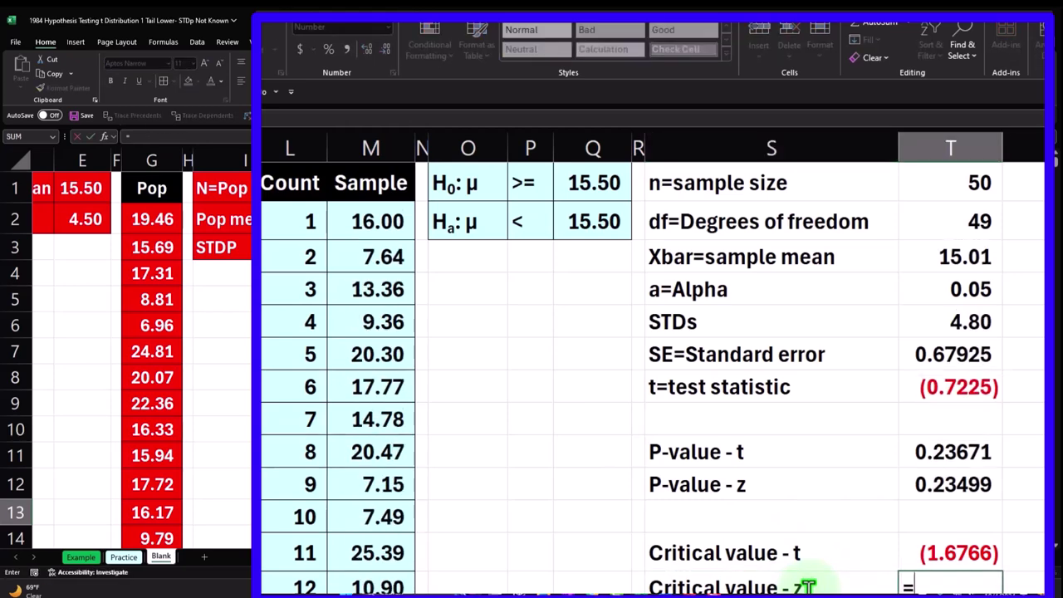
{"action": "type", "text": "norm."}
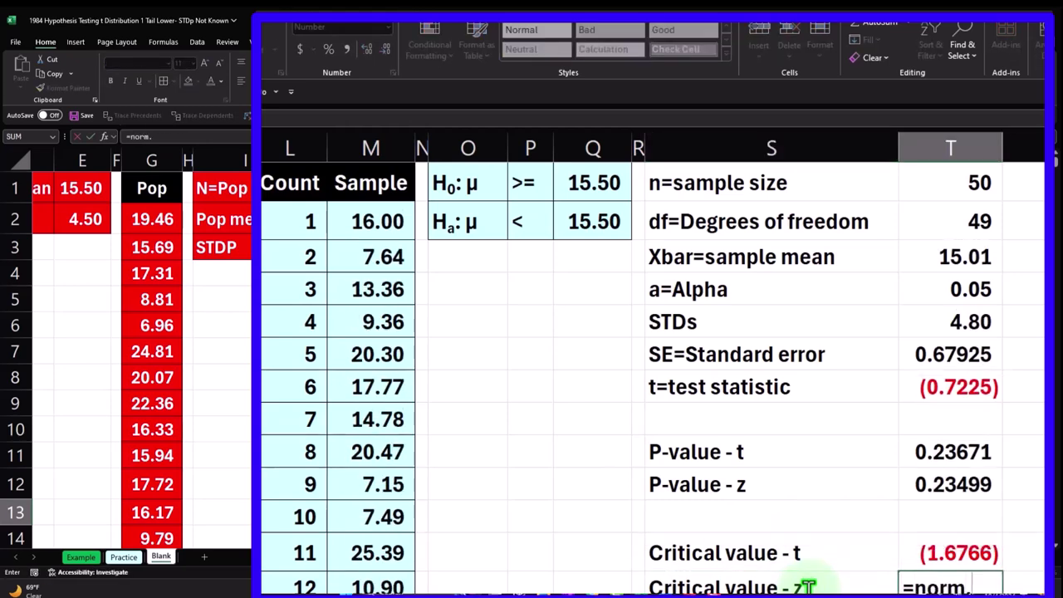
{"action": "type", "text": "s.inv"}
{"action": "key", "text": "Tab"}
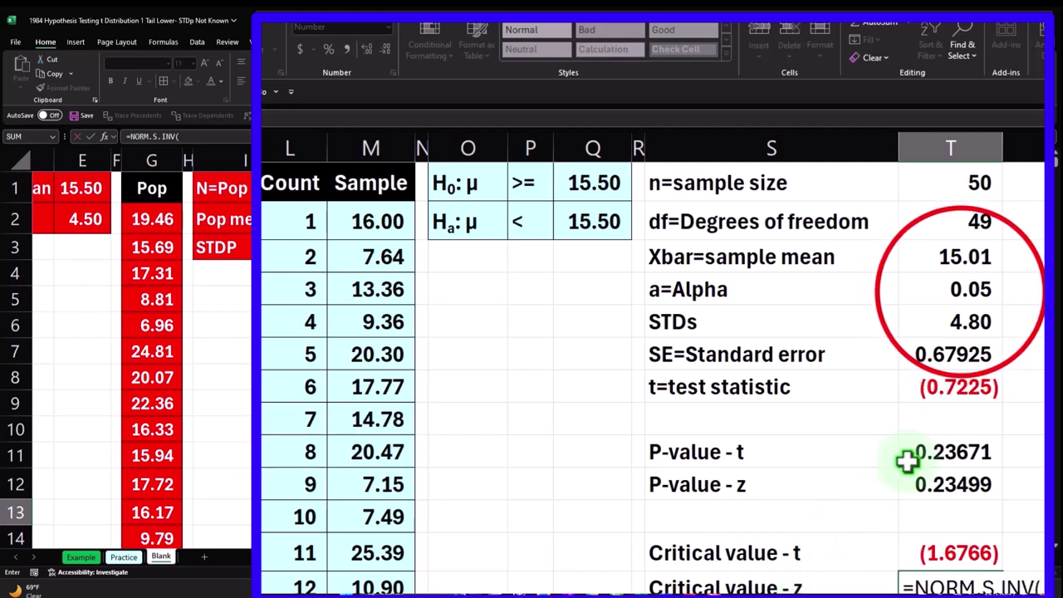
{"action": "left_click", "coordinate": [960, 289]}
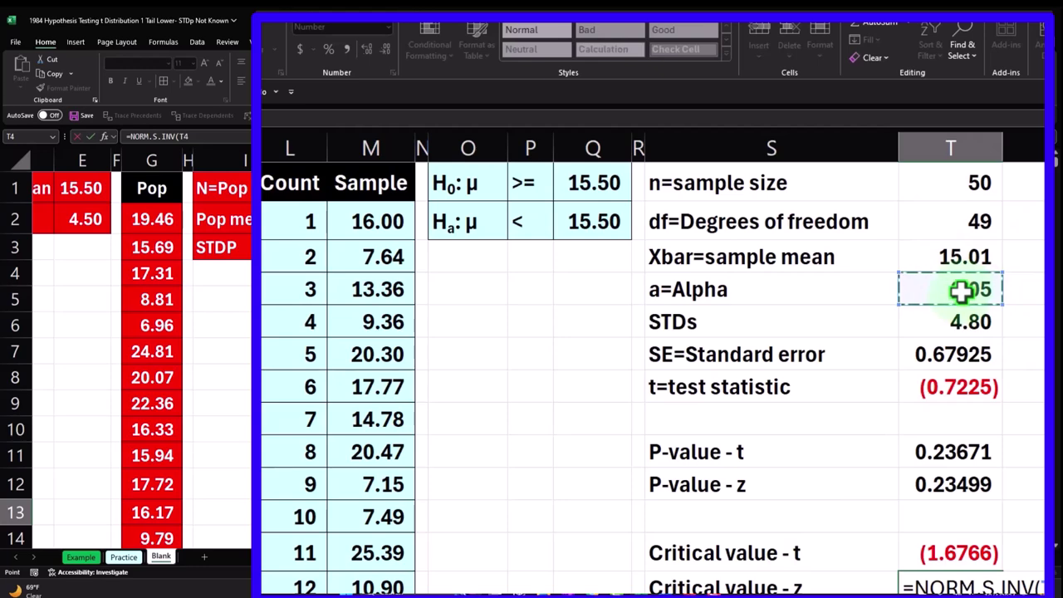
{"action": "key", "text": "ctrl+Return"}
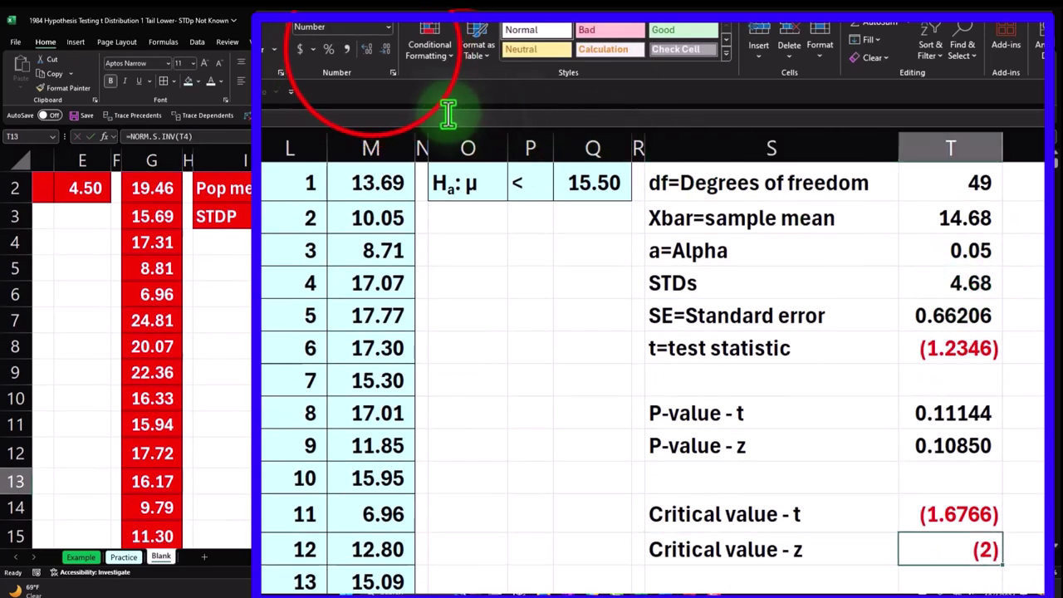
Show the z critical value to four decimals as (1.6449).
{"action": "left_click", "coordinate": [370, 50]}
{"action": "left_click", "coordinate": [369, 50]}
{"action": "left_click", "coordinate": [370, 50]}
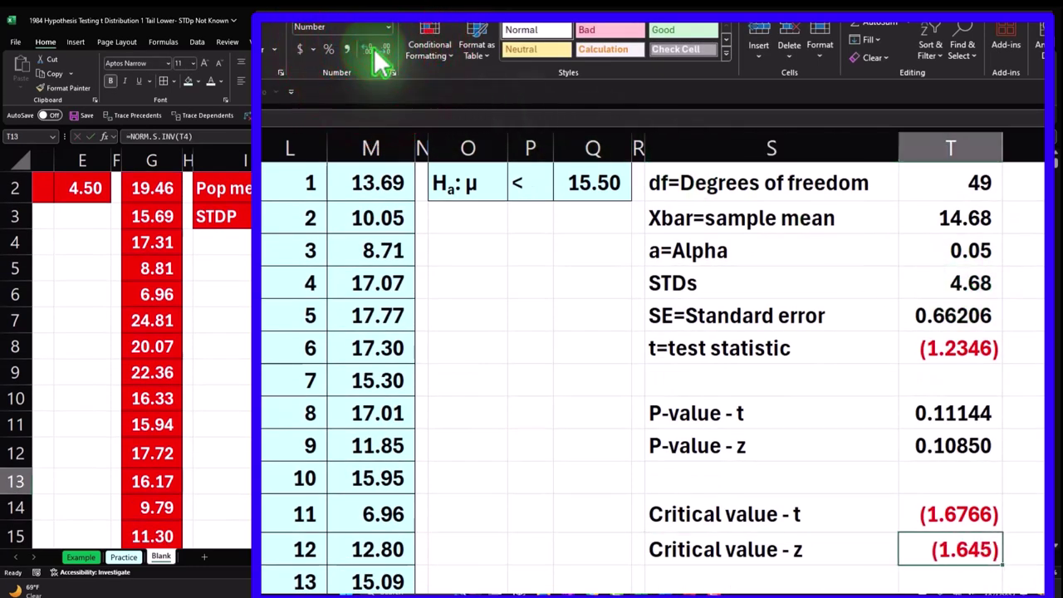
{"action": "left_click", "coordinate": [369, 50]}
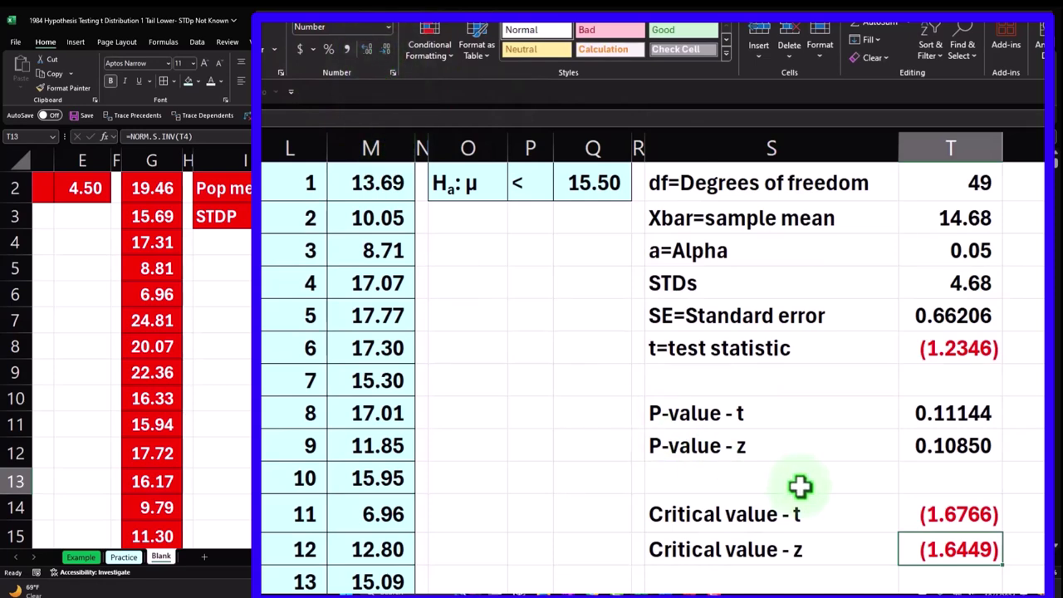
{"action": "left_click", "coordinate": [861, 440]}
{"action": "left_click", "coordinate": [1040, 415]}
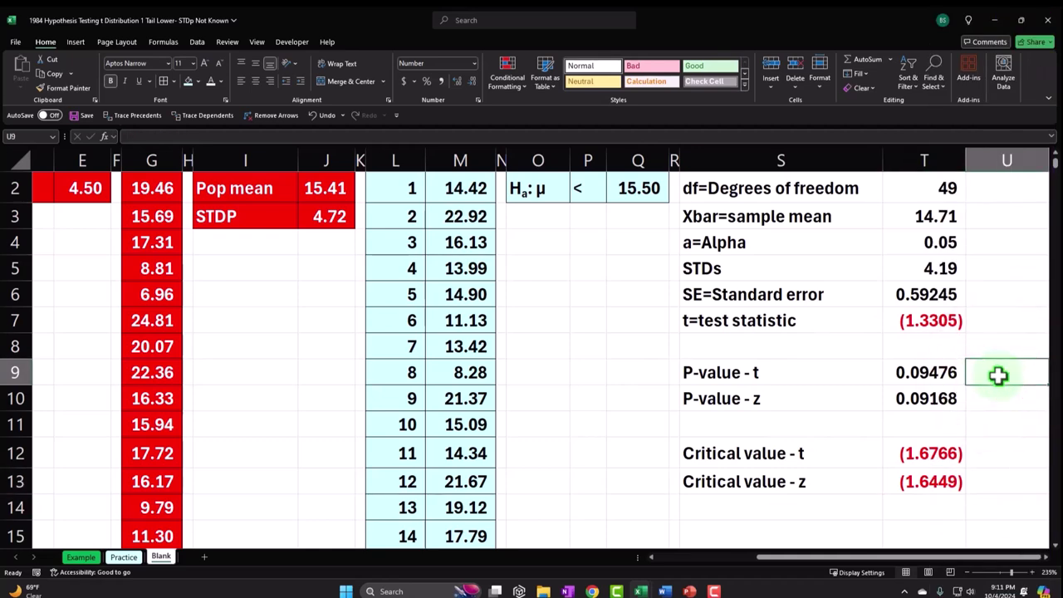
{"action": "scroll", "coordinate": [998, 376], "scroll_direction": "right", "scroll_amount": 3}
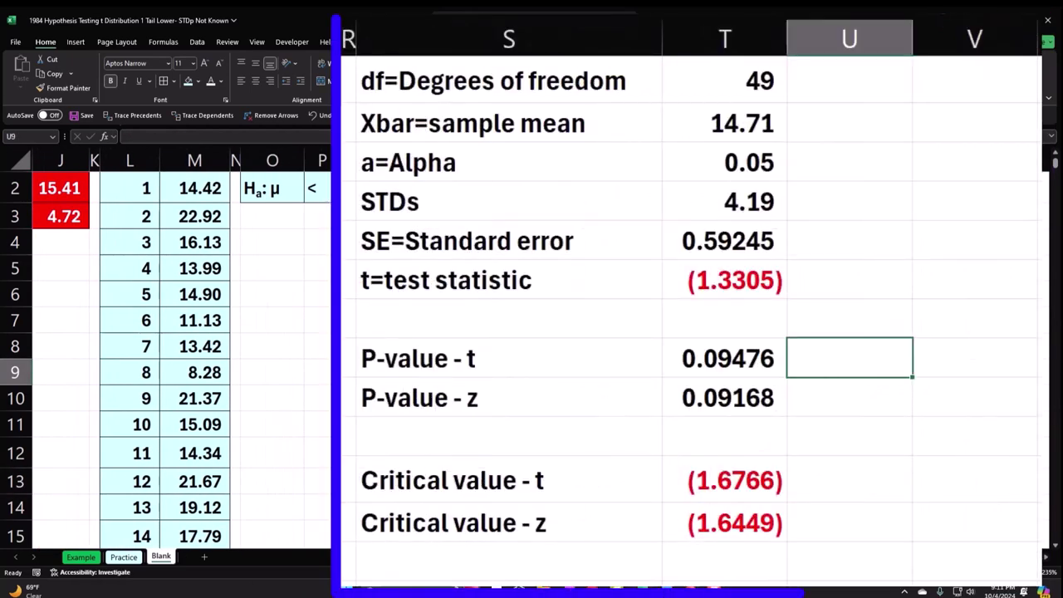
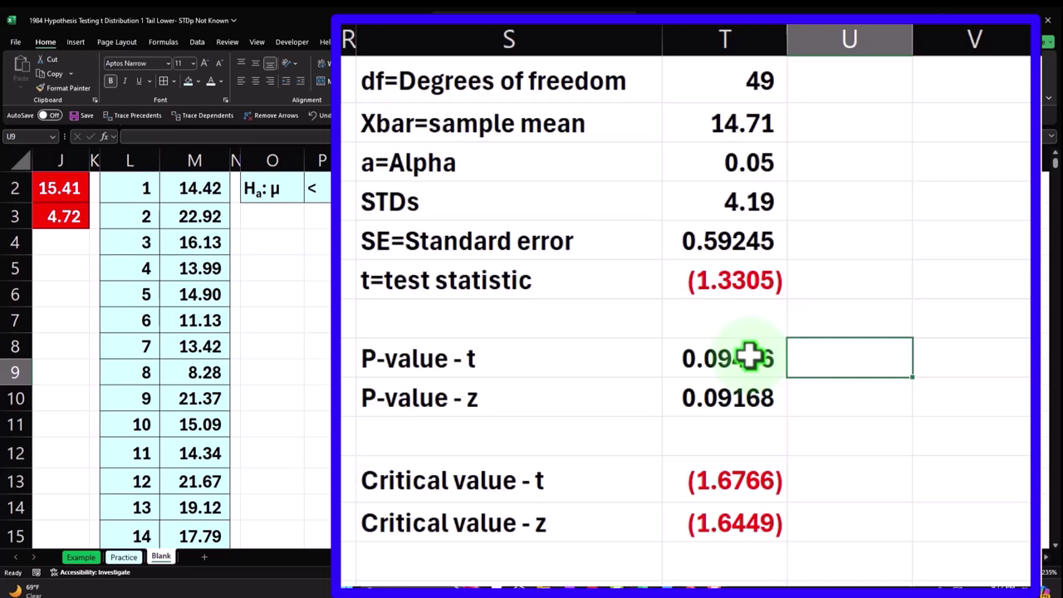
Enter =IF(T9<T4,"Reject","No Reject") in U9 to decide on the t p-value.
{"action": "type", "text": "="}
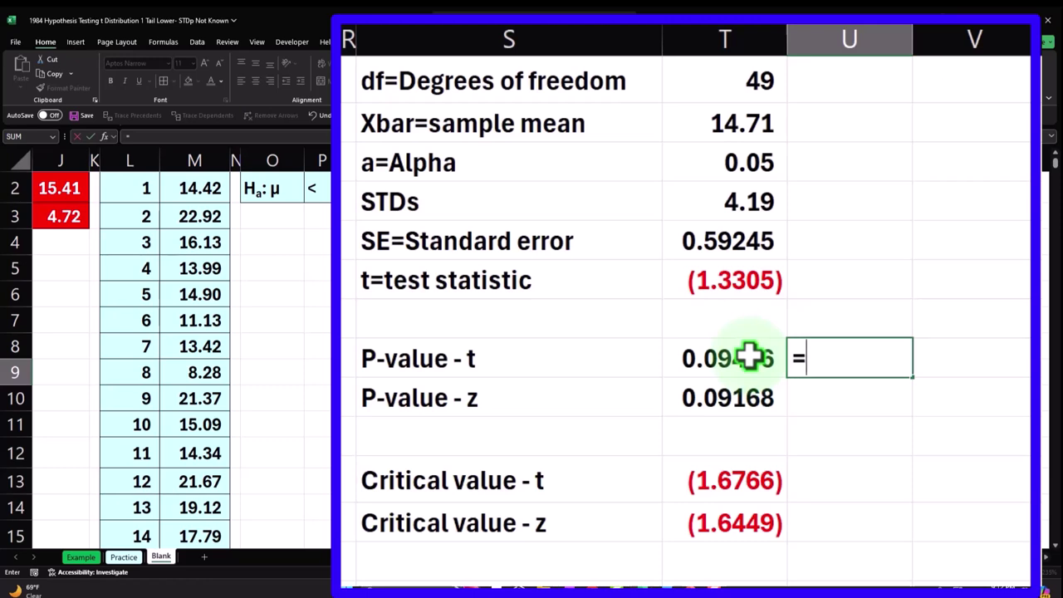
{"action": "type", "text": "if"}
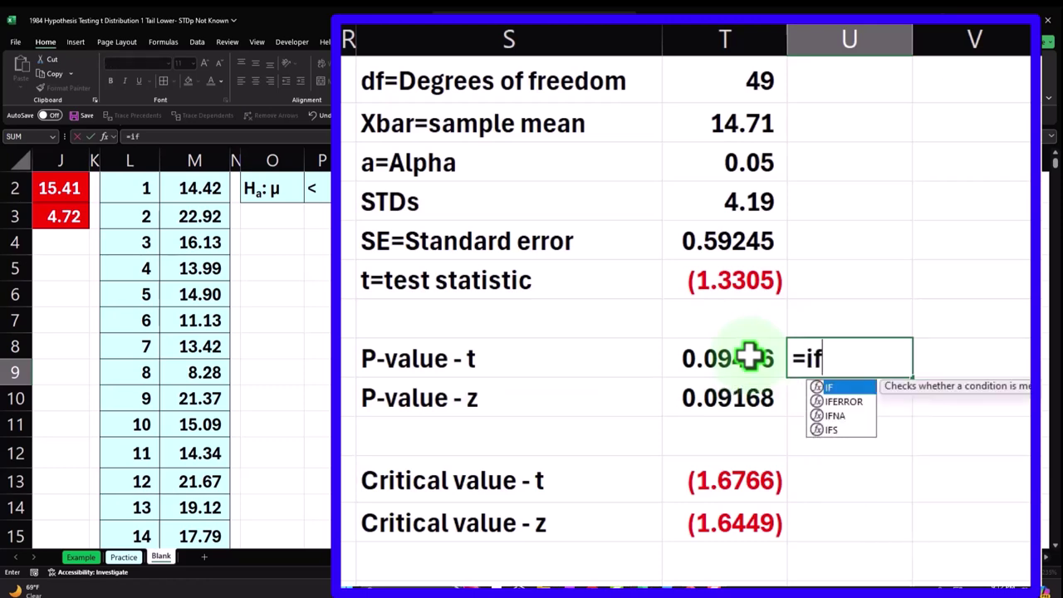
{"action": "key", "text": "Tab"}
{"action": "left_click", "coordinate": [749, 357]}
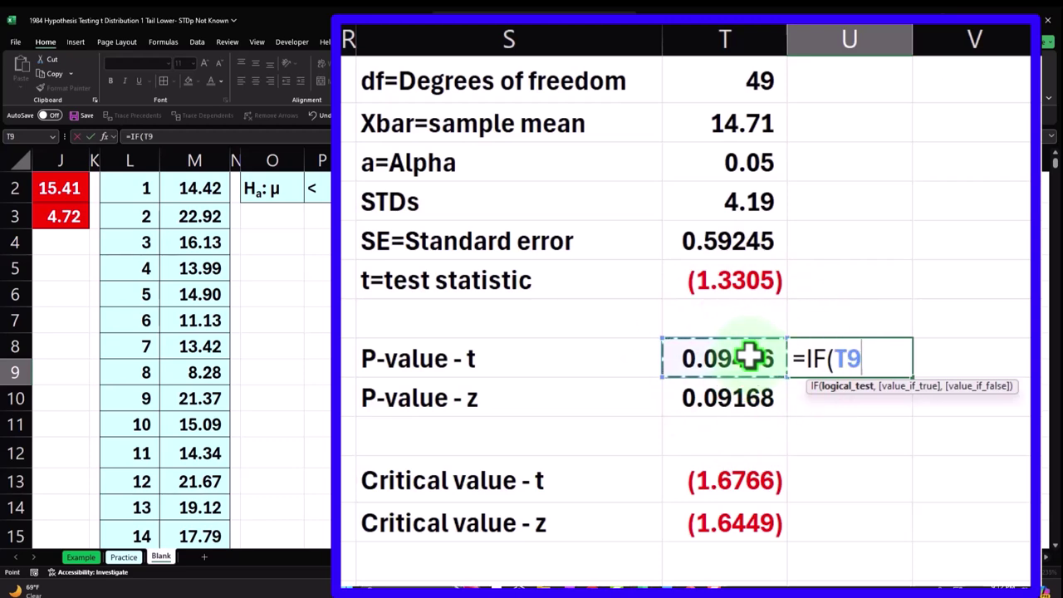
{"action": "type", "text": "<"}
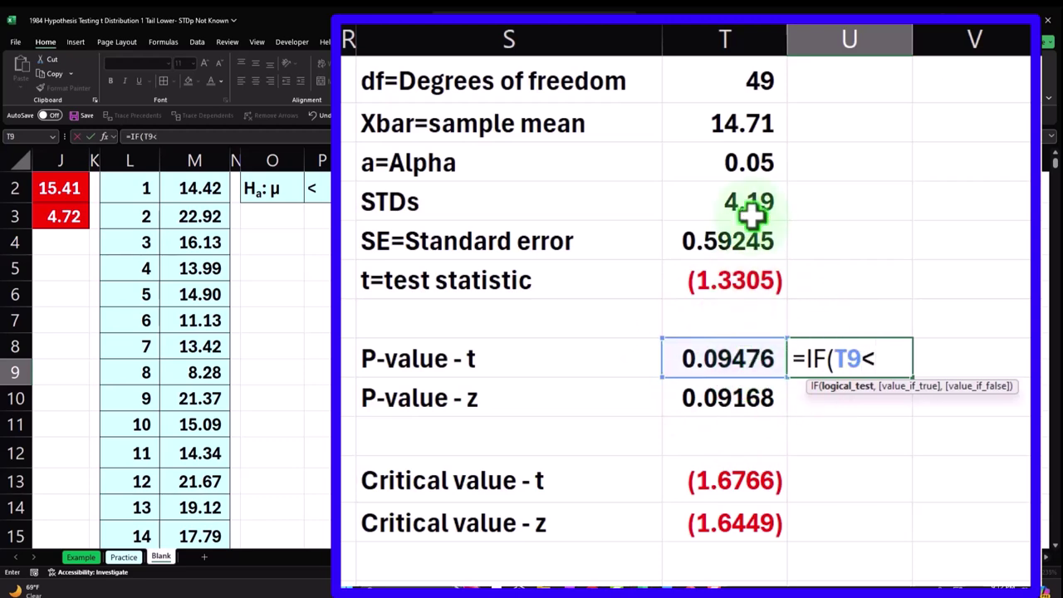
{"action": "key", "text": "ctrl"}
{"action": "left_click", "coordinate": [749, 168]}
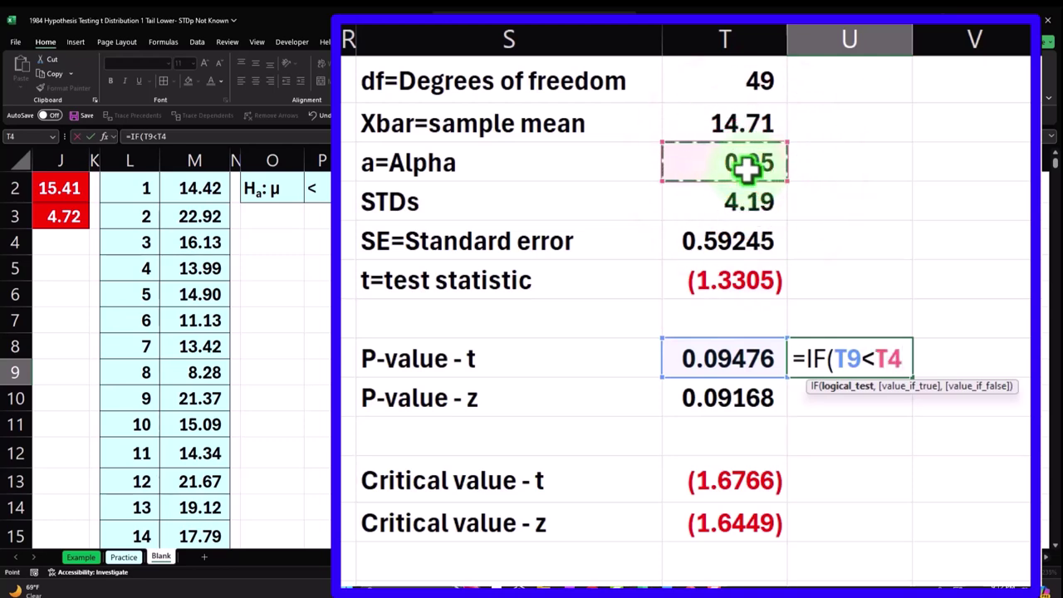
{"action": "type", "text": ","}
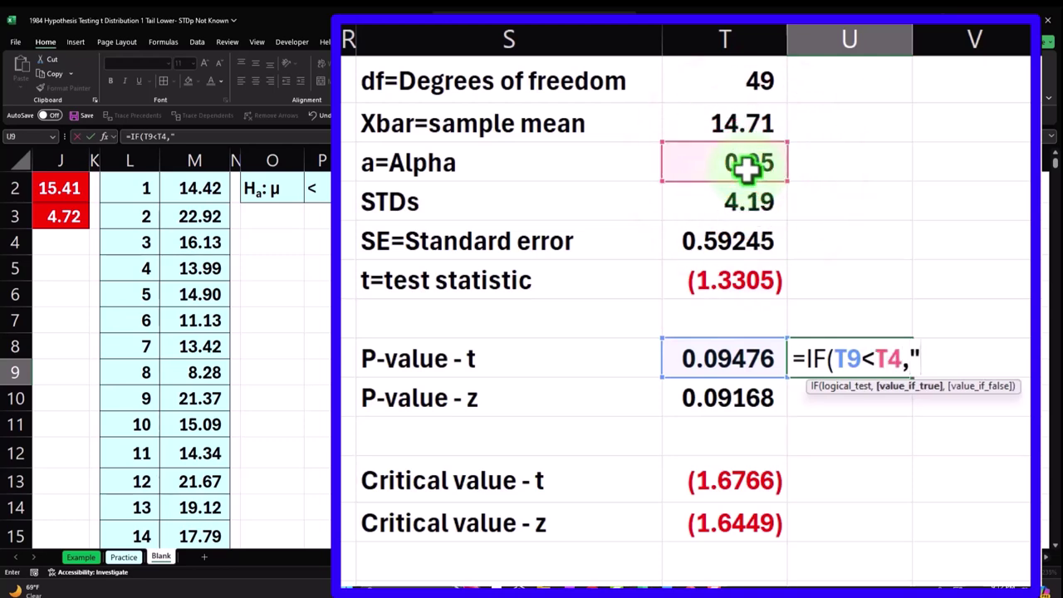
{"action": "type", "text": "\"Reje"}
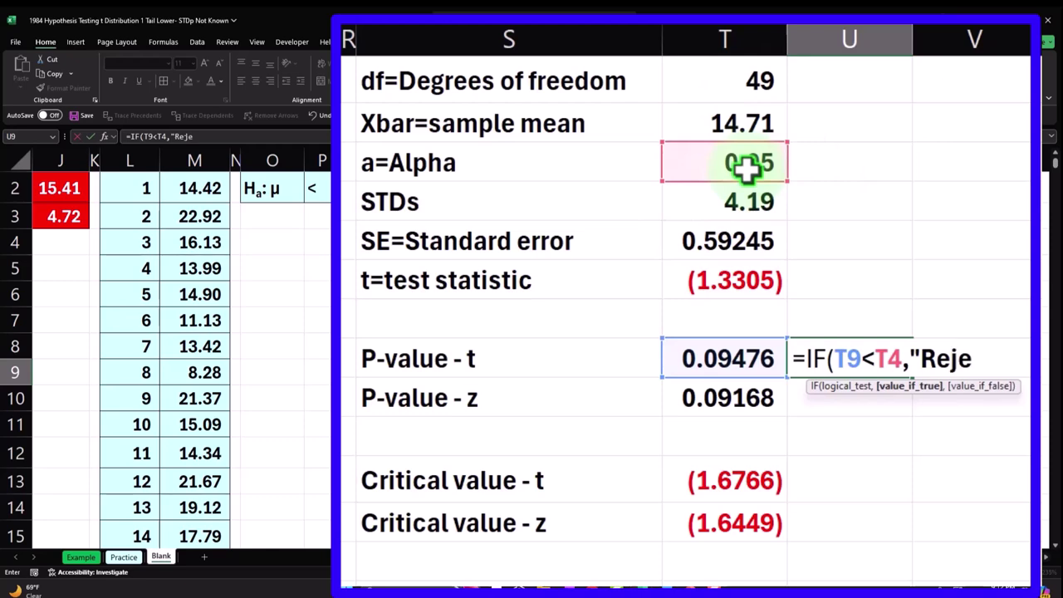
{"action": "type", "text": "ct\",\"No Reject\""}
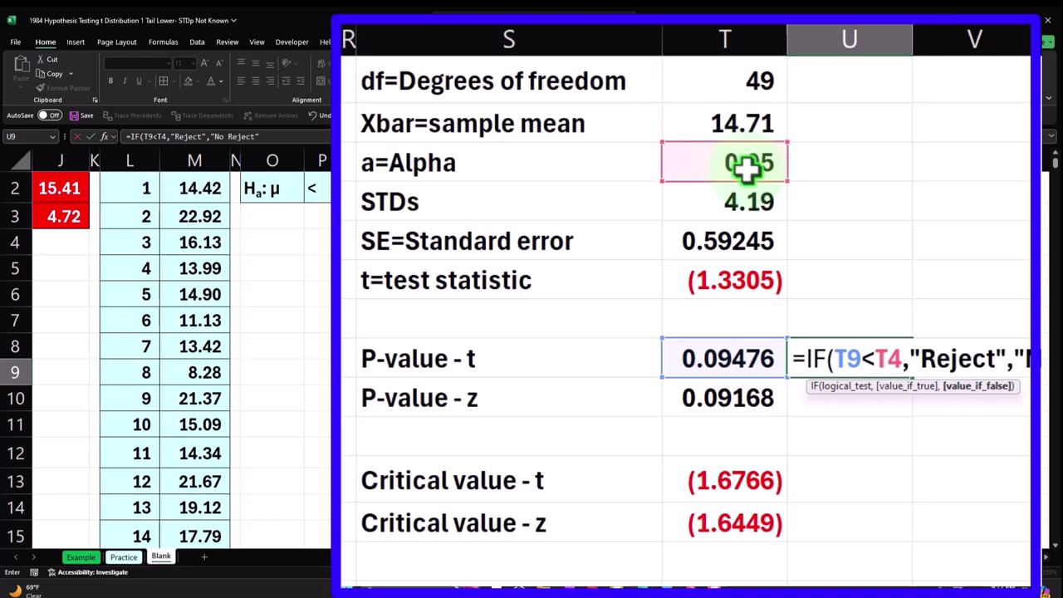
{"action": "key", "text": "Return"}
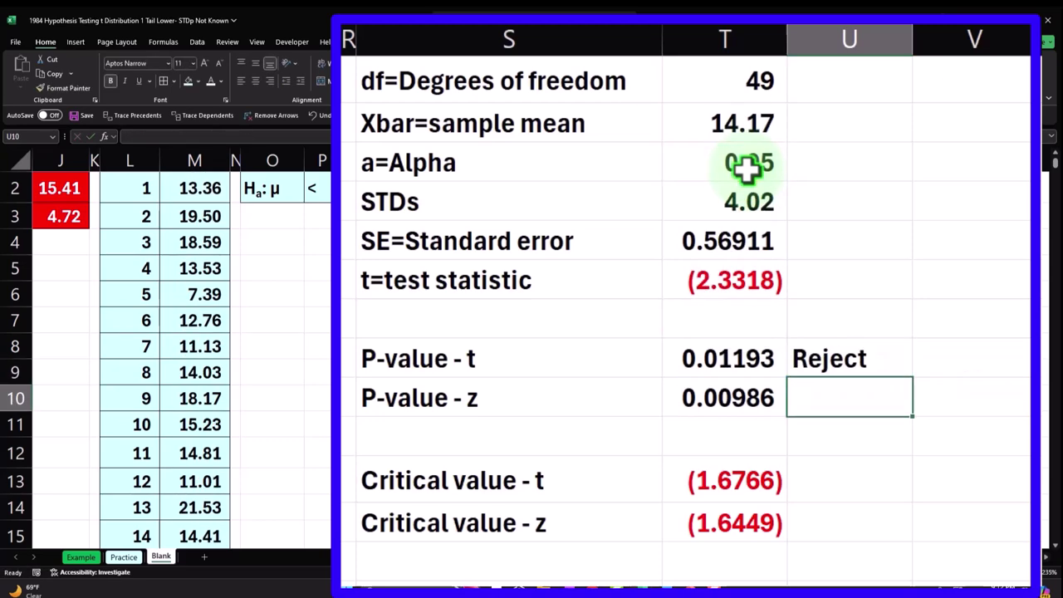
Review the P-value - t formula in T9, leaving it unchanged.
{"action": "key", "text": "Up"}
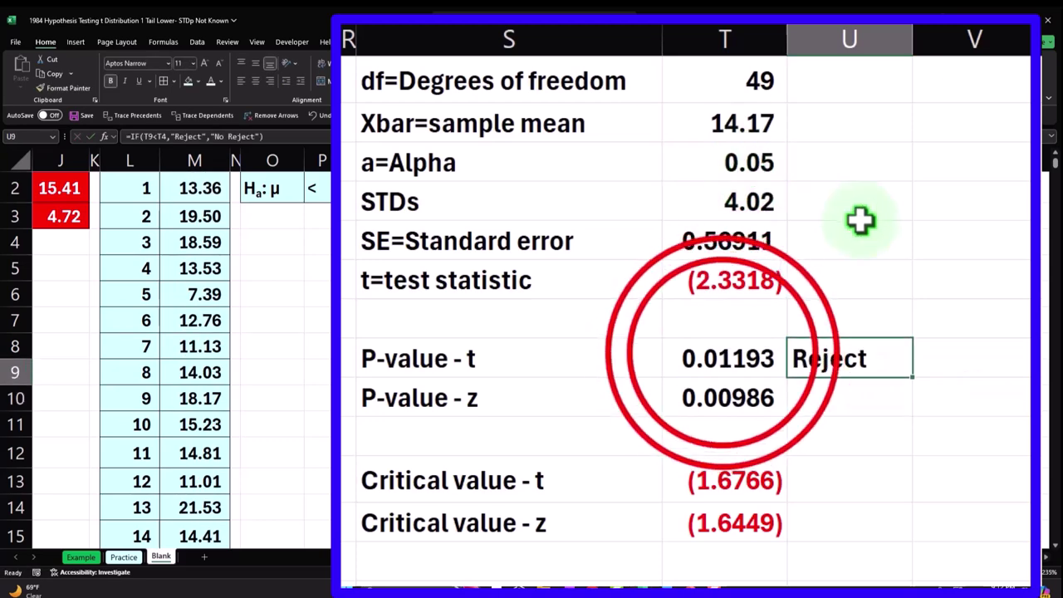
{"action": "double_click", "coordinate": [713, 358]}
{"action": "key", "text": "Return"}
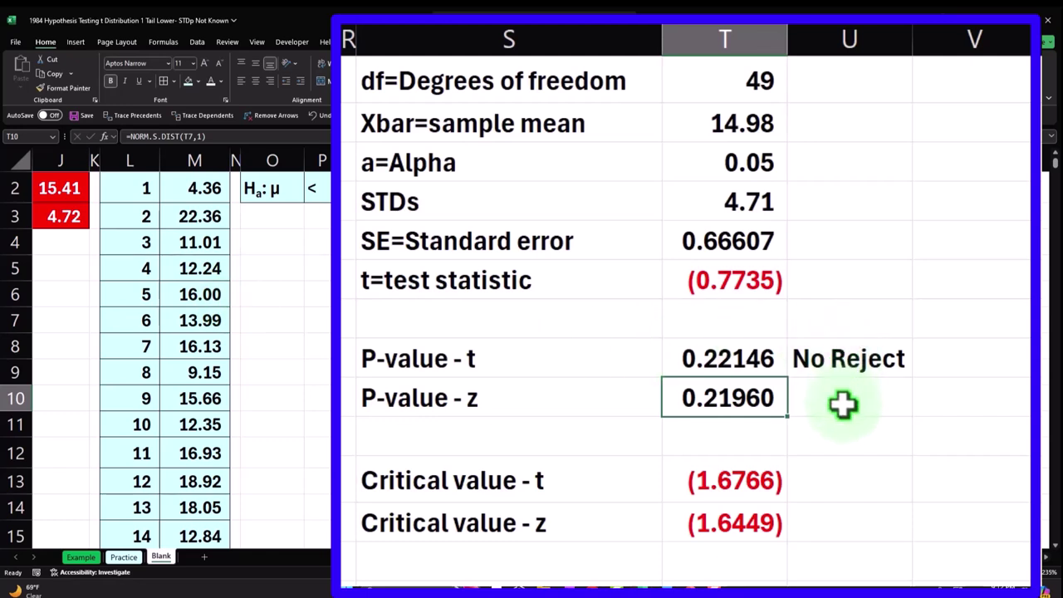
{"action": "left_click", "coordinate": [730, 370]}
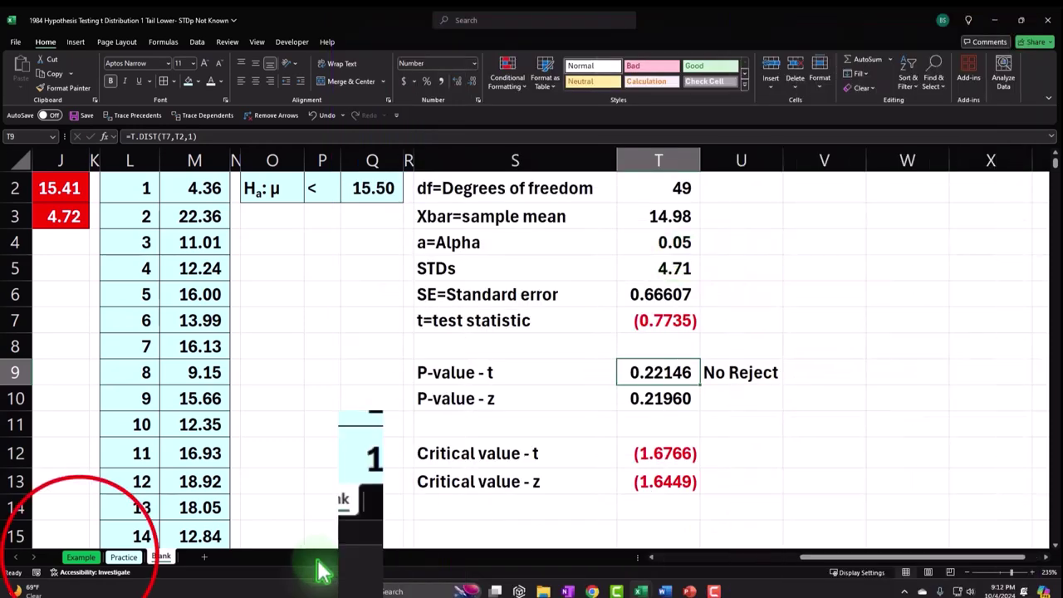
On the Example sheet, align the Z chart's green marker with the orange tail edge near 14.71.
{"action": "left_click", "coordinate": [170, 502]}
{"action": "left_click", "coordinate": [518, 361]}
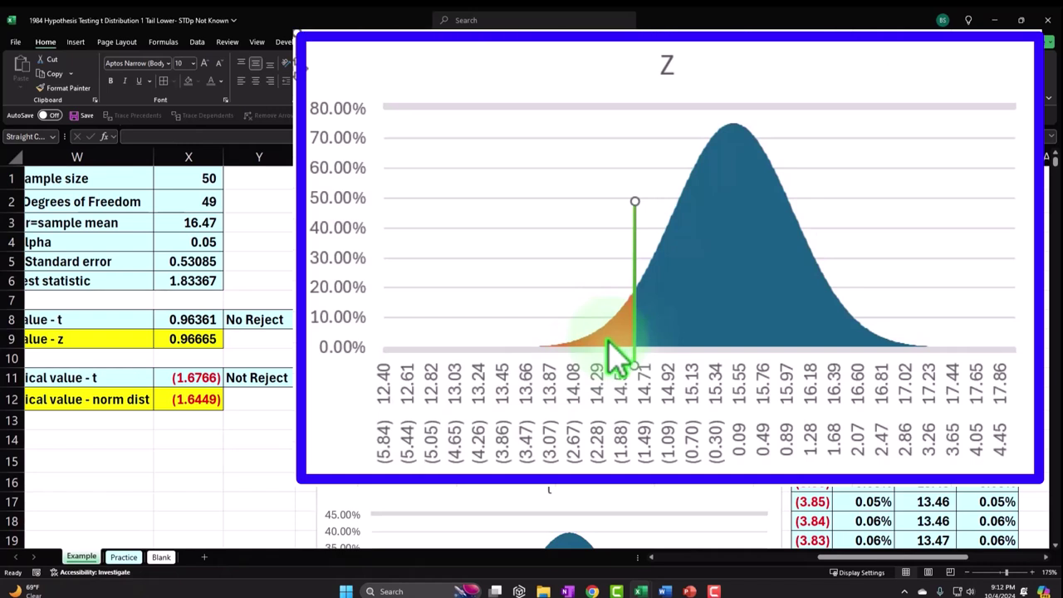
{"action": "left_click_drag", "start_coordinate": [634, 305], "coordinate": [609, 301]}
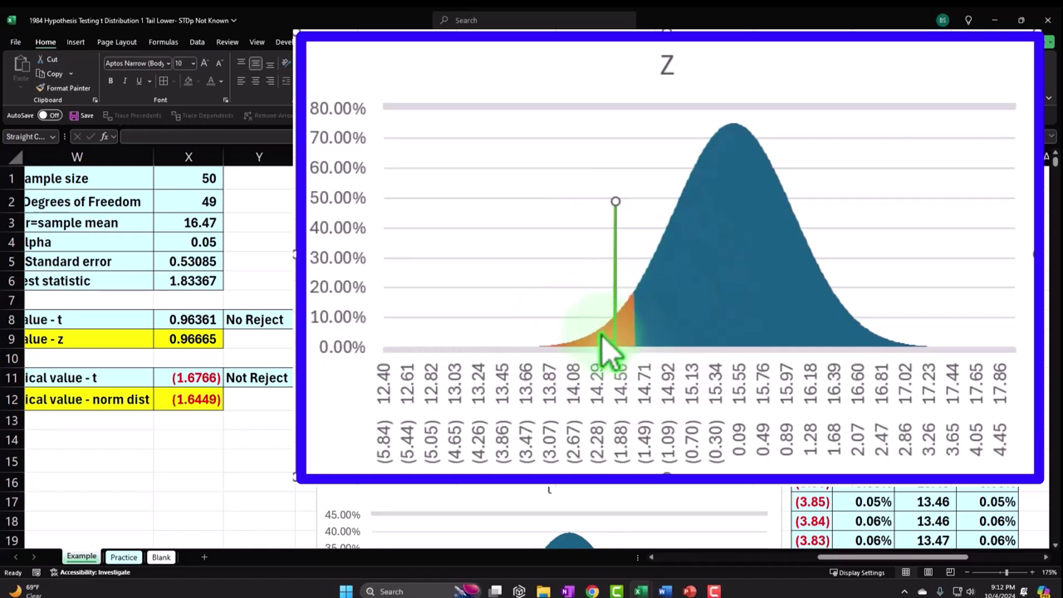
{"action": "left_click_drag", "start_coordinate": [610, 353], "coordinate": [634, 334]}
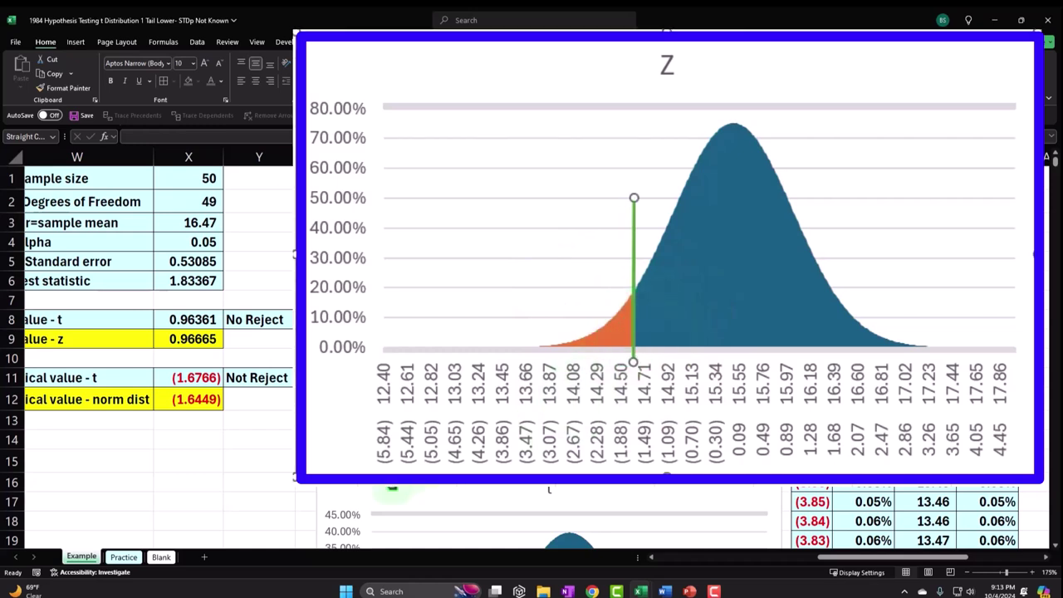
{"action": "left_click", "coordinate": [596, 371]}
{"action": "left_click_drag", "start_coordinate": [633, 322], "coordinate": [636, 316]}
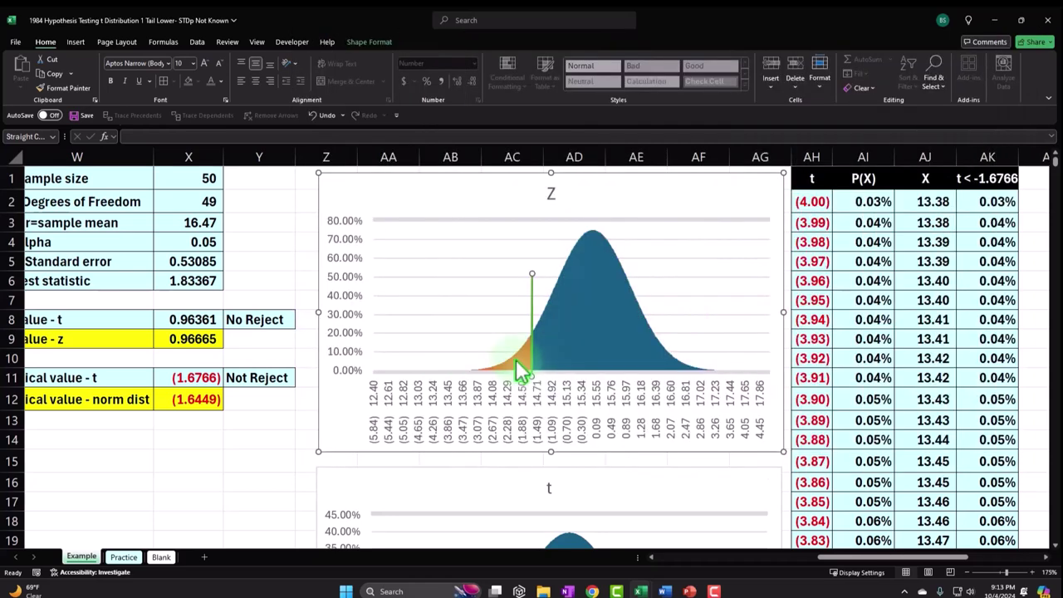
{"action": "left_click", "coordinate": [131, 561]}
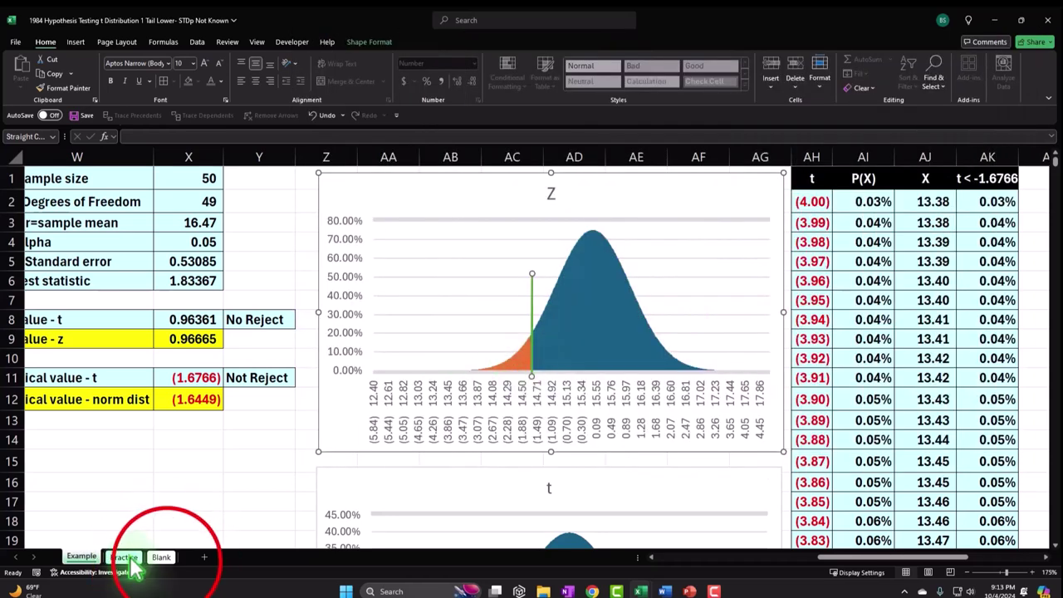
On the Blank sheet, enter =IF(T7<T12,"Reject","No Reject") in U13, then review T12 and T7.
{"action": "left_click", "coordinate": [161, 557]}
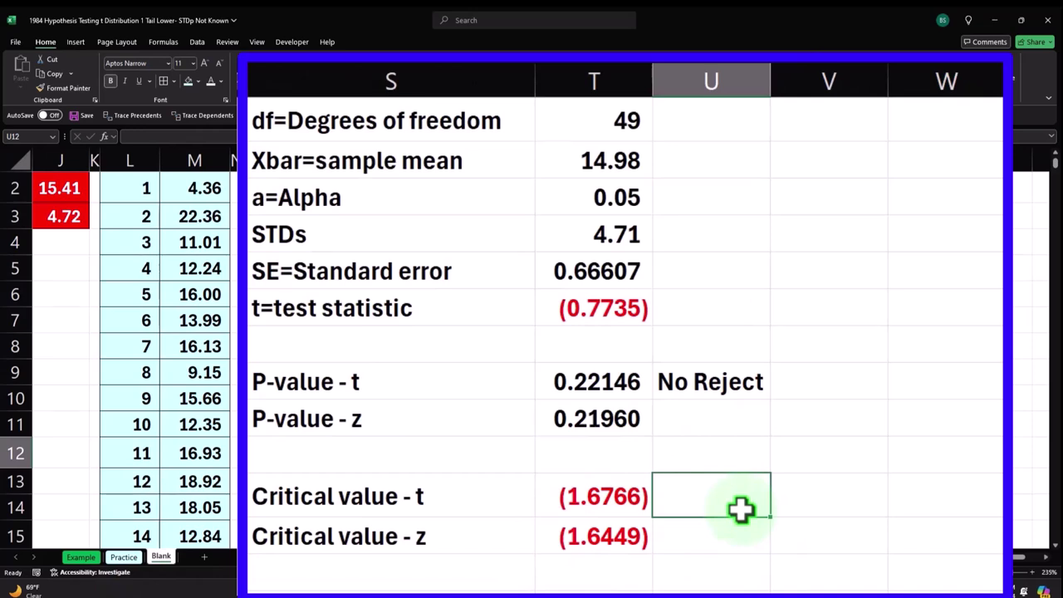
{"action": "type", "text": "=if"}
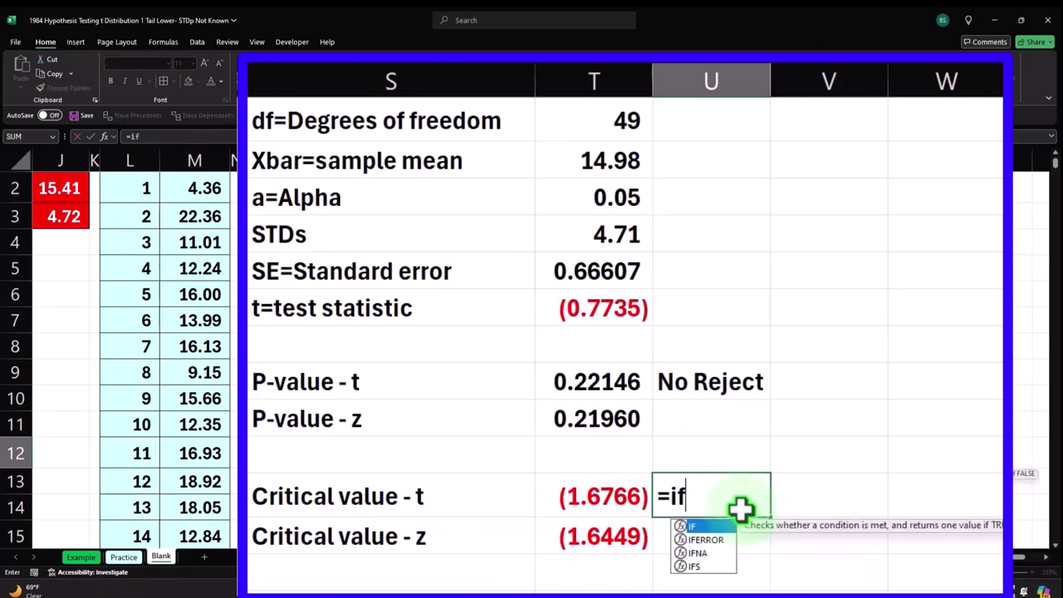
{"action": "key", "text": "Tab"}
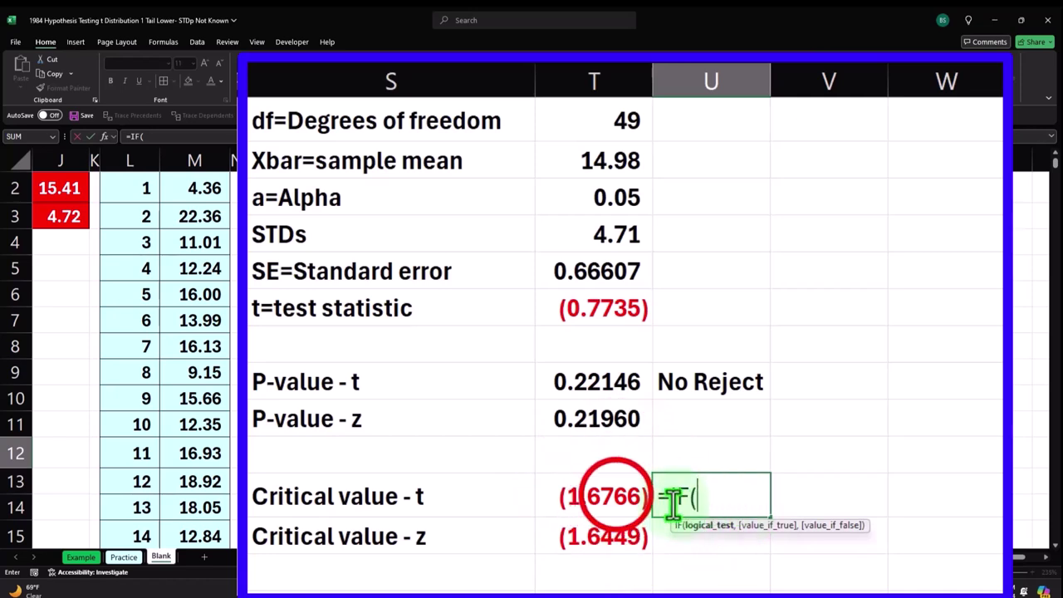
{"action": "left_click", "coordinate": [615, 496]}
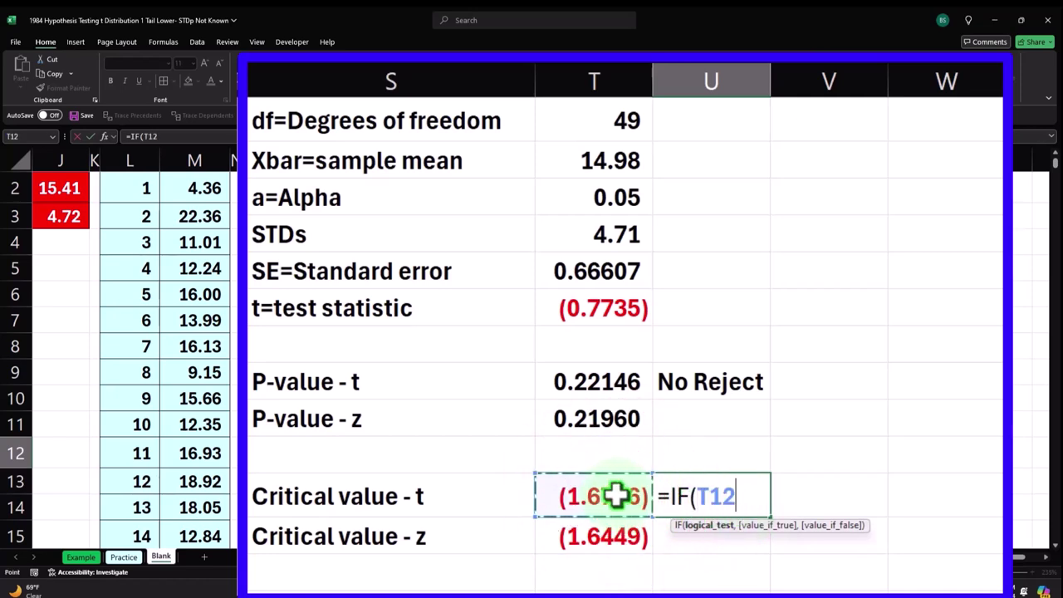
{"action": "key", "text": "BackSpace"}
{"action": "key", "text": "BackSpace"}
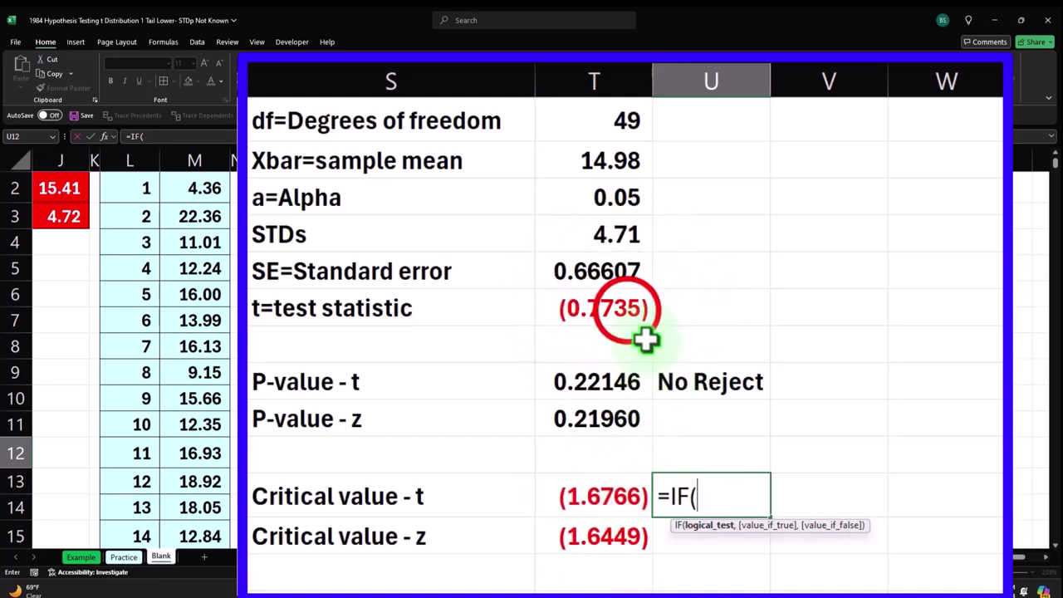
{"action": "left_click", "coordinate": [625, 308]}
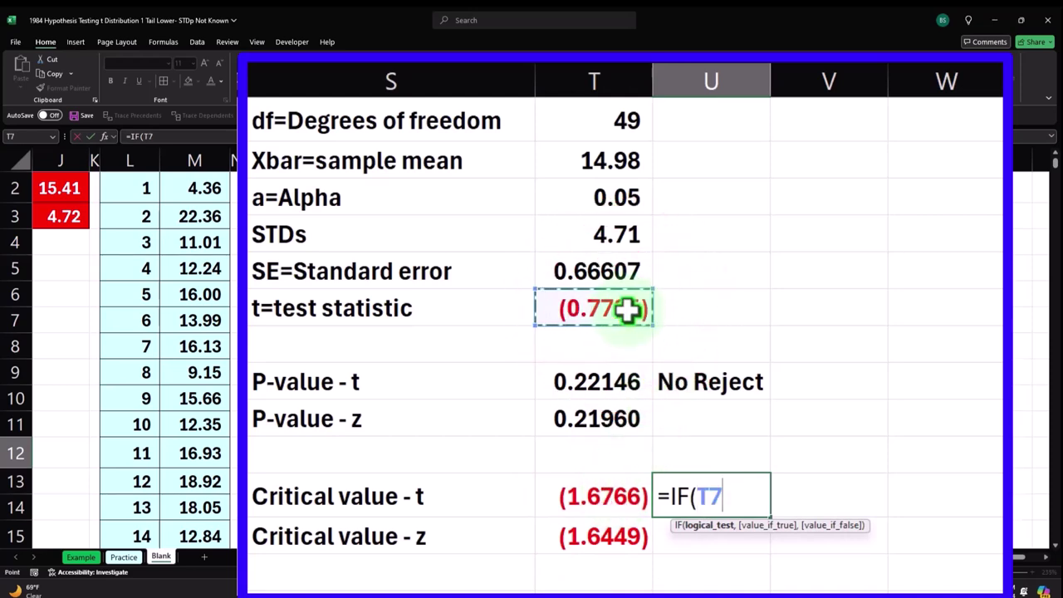
{"action": "type", "text": "<"}
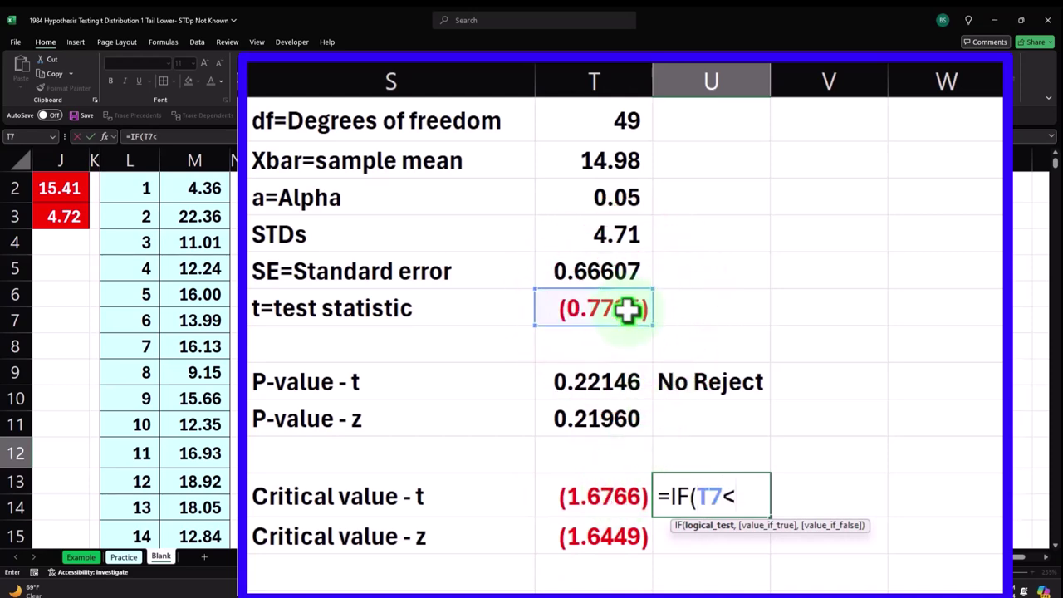
{"action": "left_click", "coordinate": [616, 498]}
{"action": "type", "text": ",\"Re"}
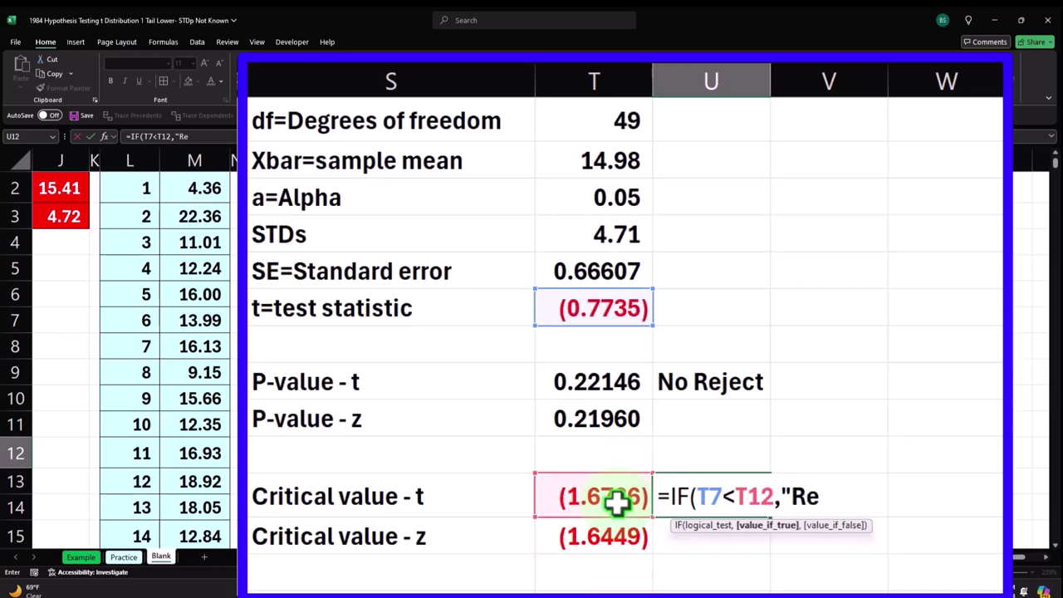
{"action": "type", "text": "ject\""}
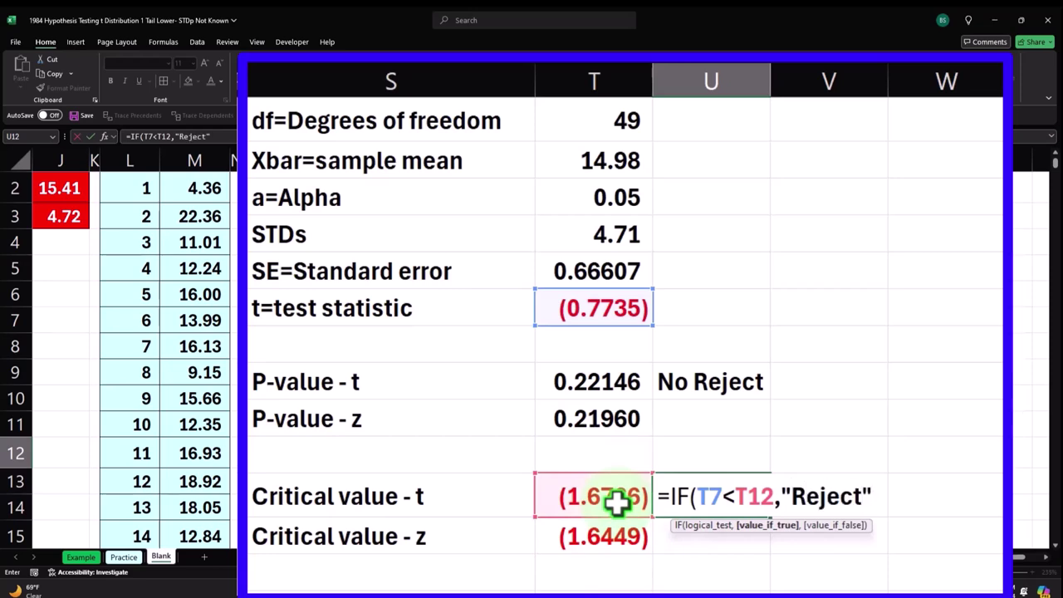
{"action": "type", "text": ","}
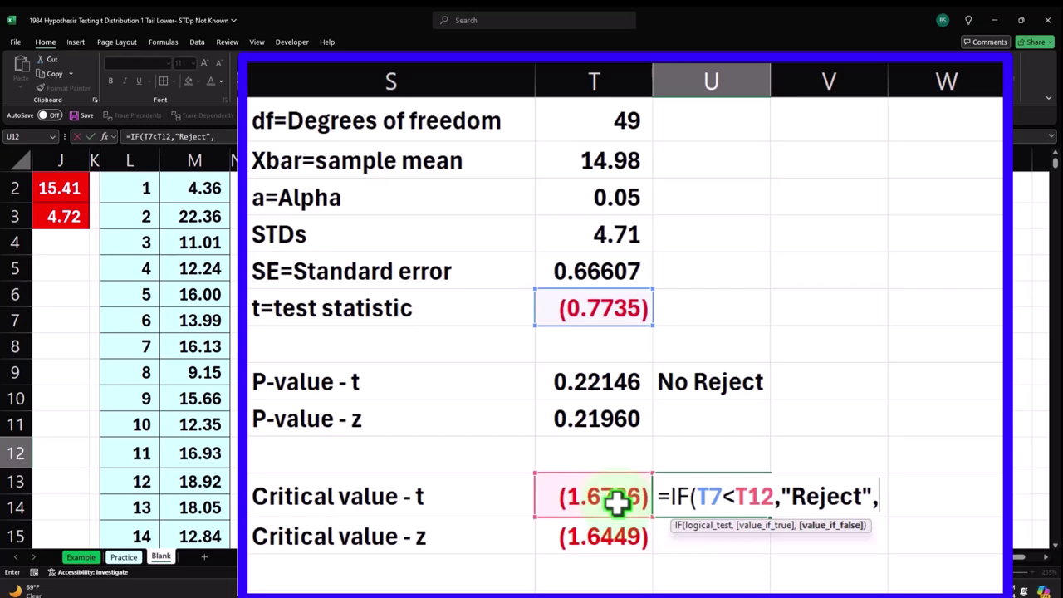
{"action": "type", "text": "\"No "}
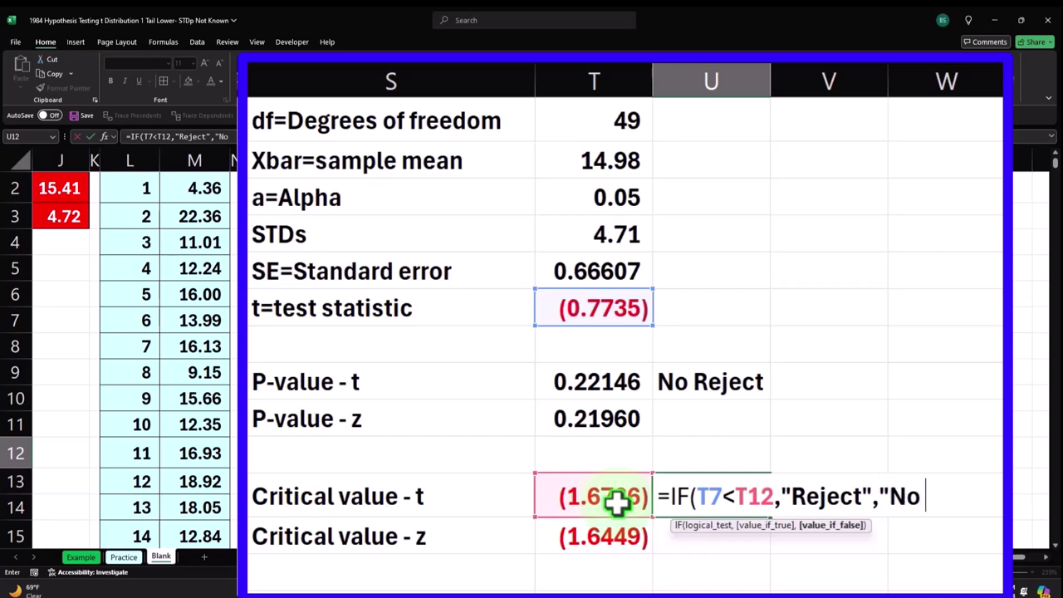
{"action": "type", "text": "Reject"}
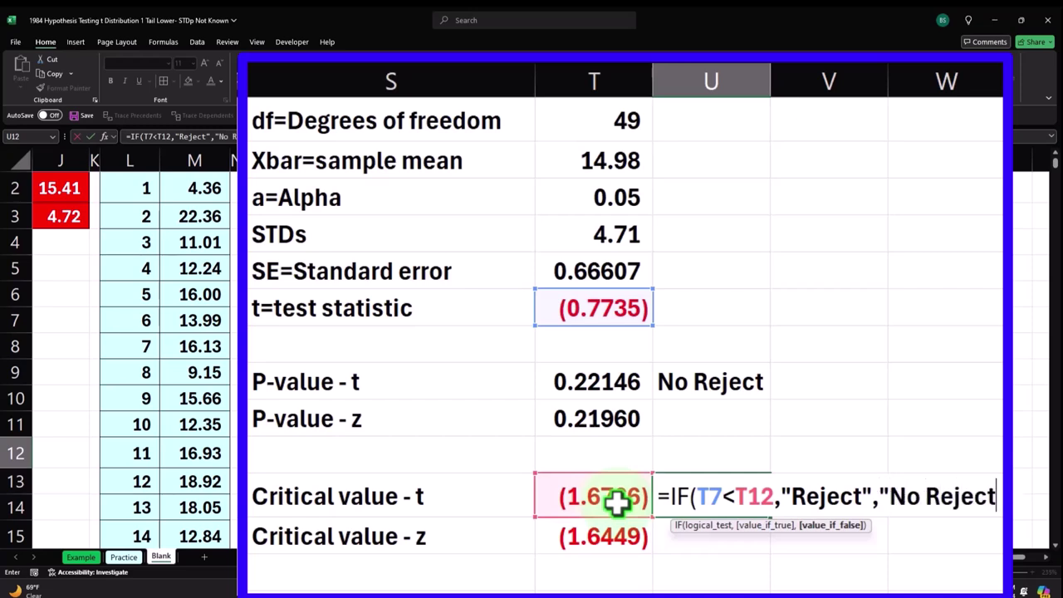
{"action": "type", "text": "\""}
{"action": "key", "text": "Return"}
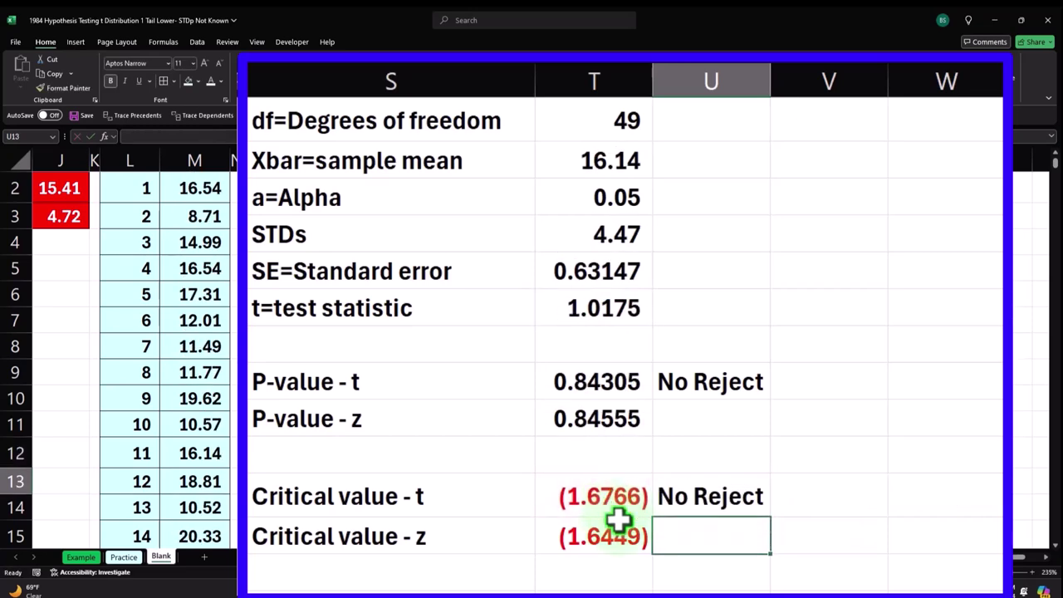
{"action": "left_click", "coordinate": [623, 497]}
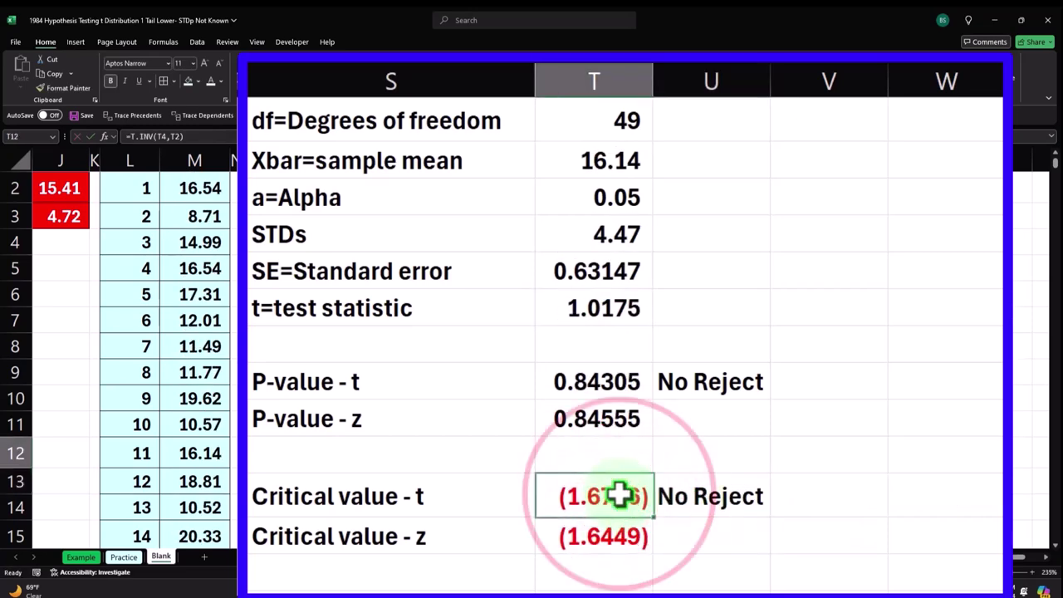
{"action": "left_click", "coordinate": [585, 308]}
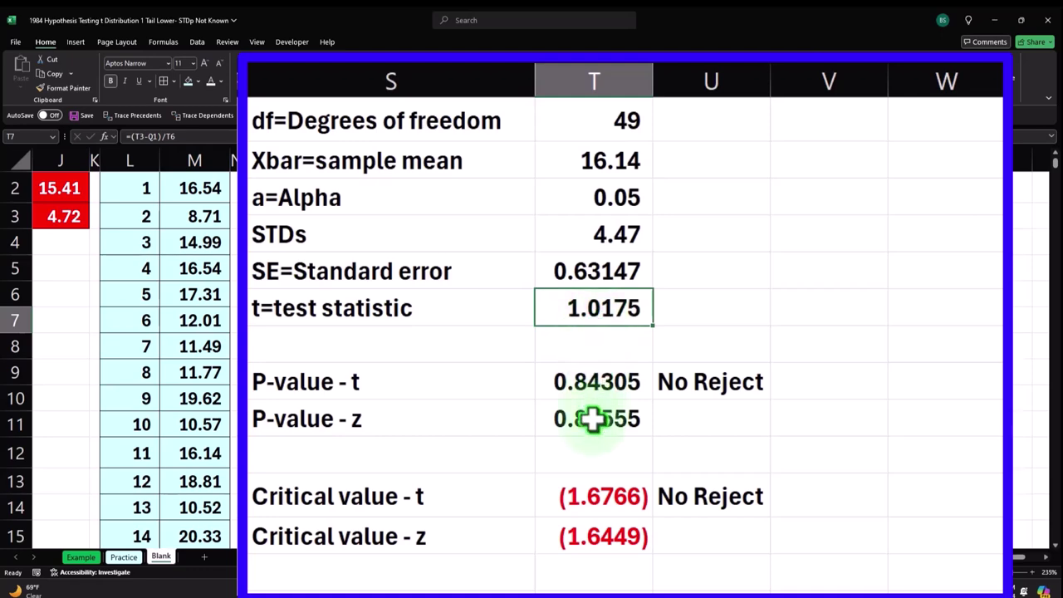
{"action": "left_click_drag", "start_coordinate": [828, 568], "coordinate": [675, 559]}
{"action": "scroll", "coordinate": [415, 427], "scroll_direction": "up", "scroll_amount": 1}
{"action": "left_click", "coordinate": [661, 219]}
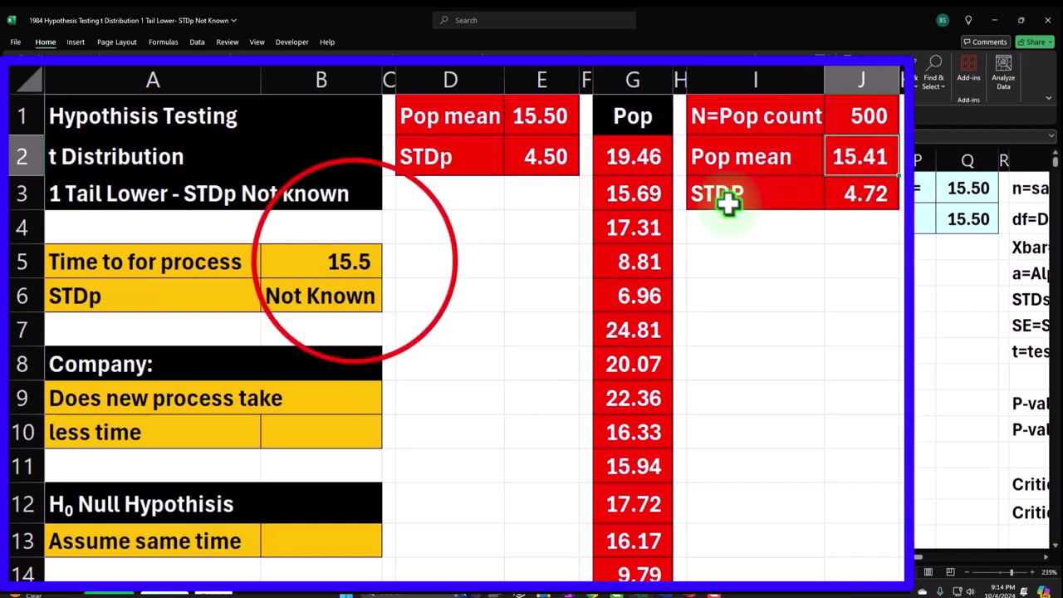
{"action": "left_click", "coordinate": [351, 261]}
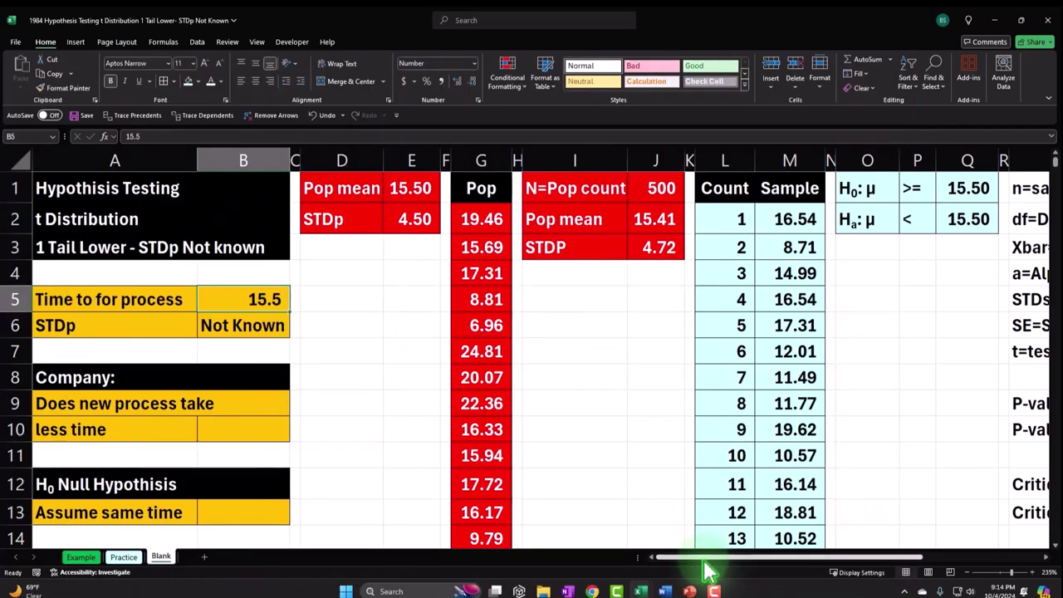
{"action": "left_click", "coordinate": [702, 558]}
{"action": "left_click_drag", "start_coordinate": [701, 560], "coordinate": [907, 581]}
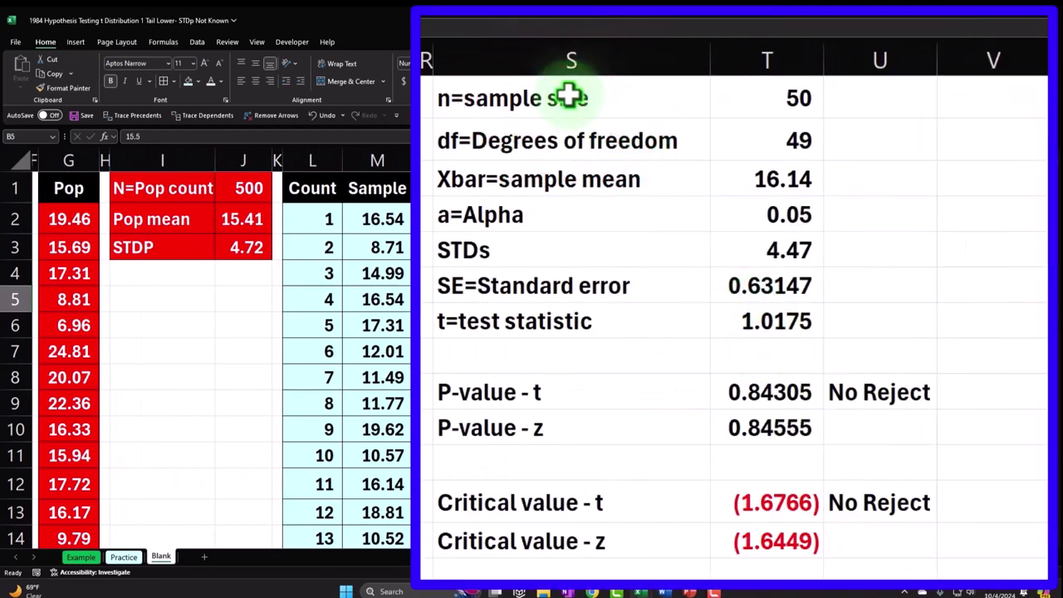
{"action": "left_click_drag", "start_coordinate": [569, 95], "coordinate": [813, 344]}
Apply All Borders to S1:T7, S9:U10 and S12:U13.
{"action": "left_click", "coordinate": [164, 80]}
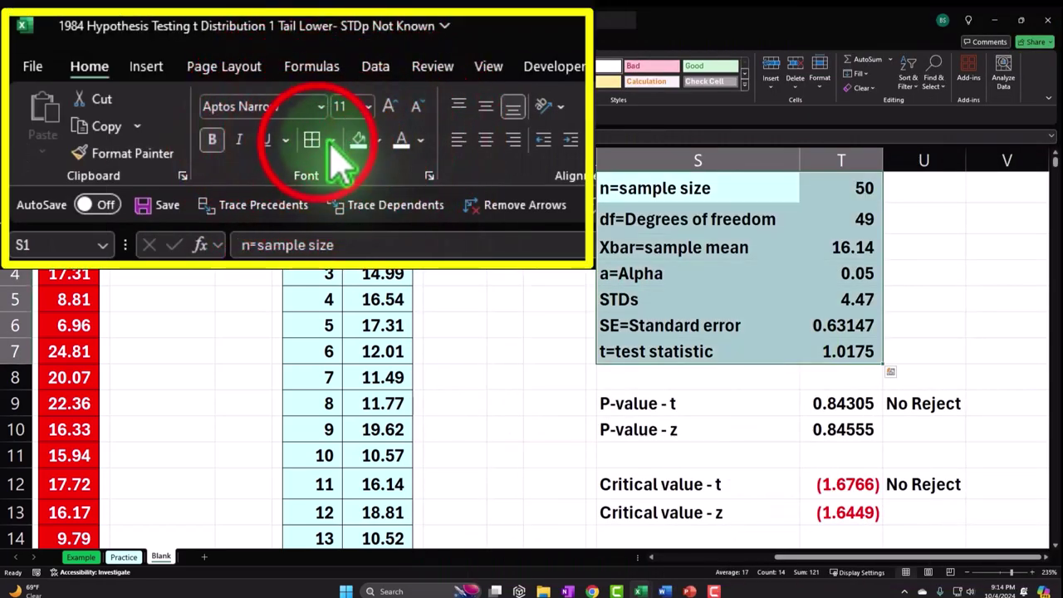
{"action": "left_click_drag", "start_coordinate": [668, 397], "coordinate": [936, 434]}
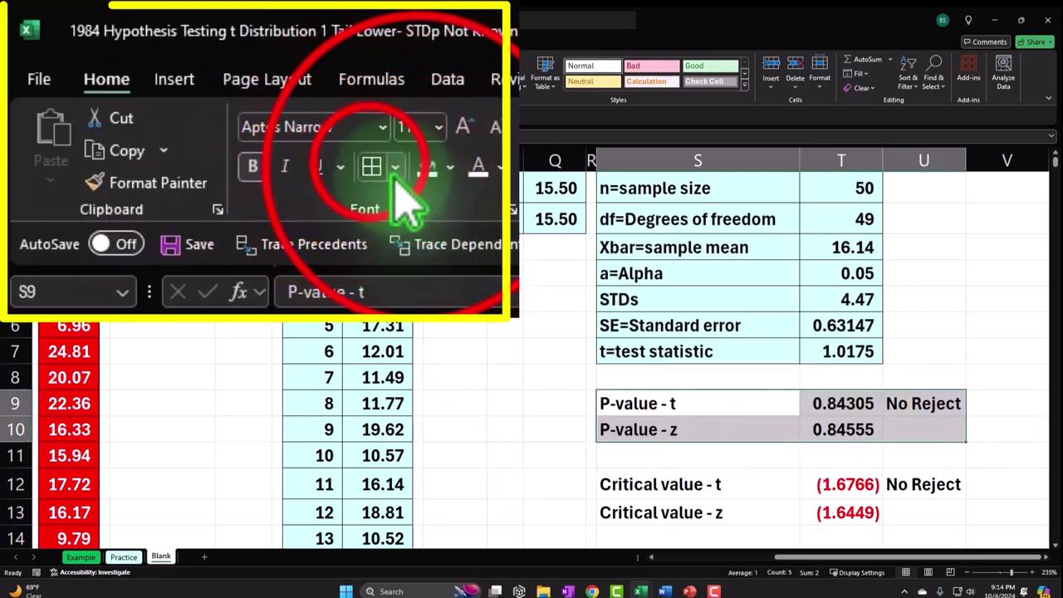
{"action": "left_click_drag", "start_coordinate": [640, 480], "coordinate": [899, 523]}
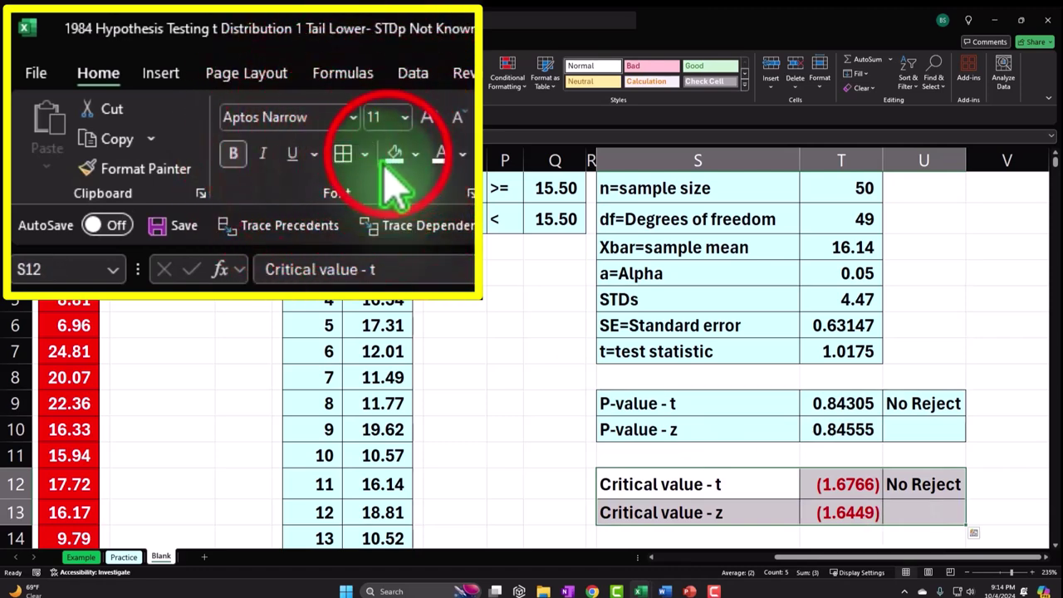
{"action": "left_click", "coordinate": [747, 268]}
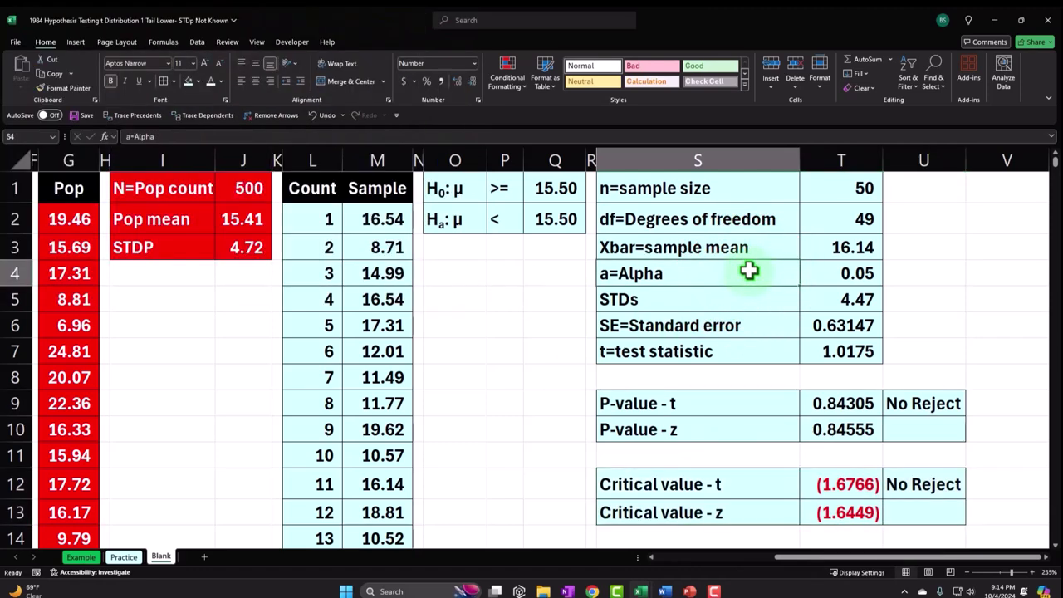
{"action": "key", "text": "Right"}
{"action": "key", "text": "Right"}
{"action": "key", "text": "Right"}
{"action": "key", "text": "Right"}
{"action": "key", "text": "Right"}
{"action": "key", "text": "Right"}
{"action": "key", "text": "Right"}
{"action": "key", "text": "Right"}
{"action": "key", "text": "Right"}
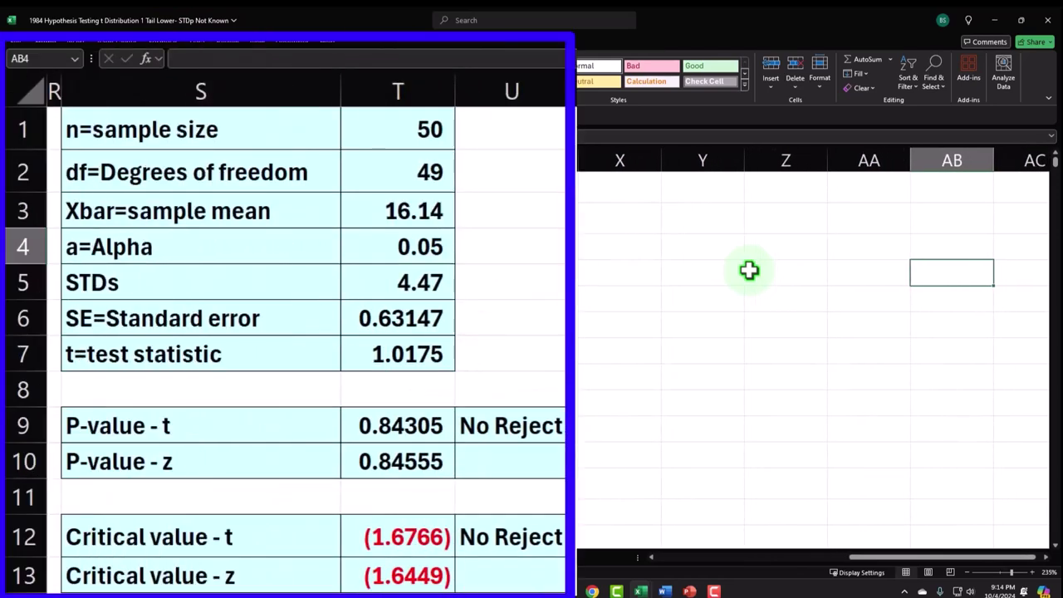
{"action": "left_click", "coordinate": [205, 432]}
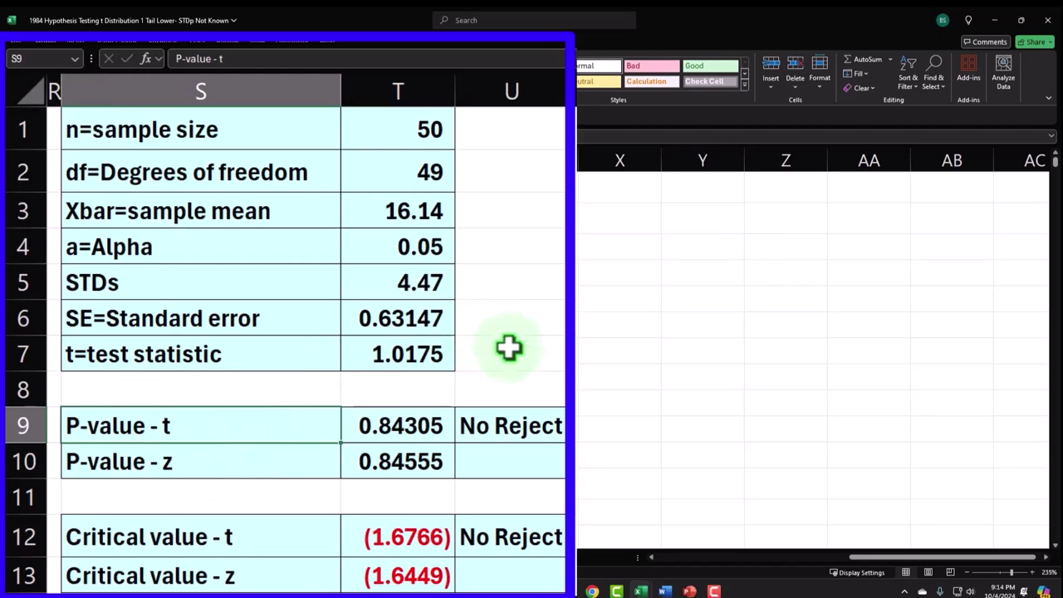
Copy column R's narrow width onto column V with Format Painter.
{"action": "left_click", "coordinate": [54, 92]}
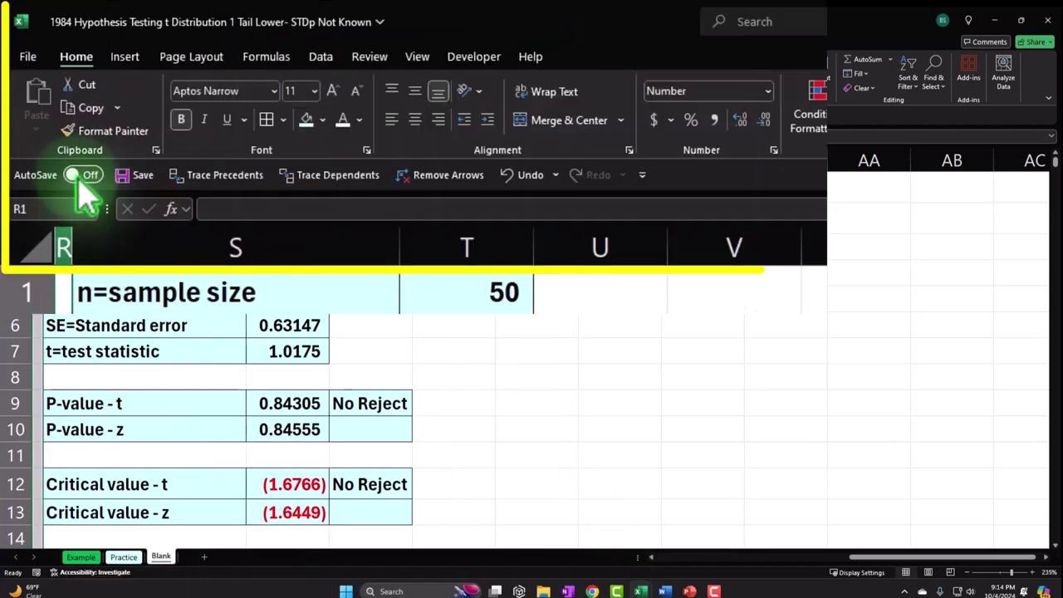
{"action": "left_click", "coordinate": [104, 130]}
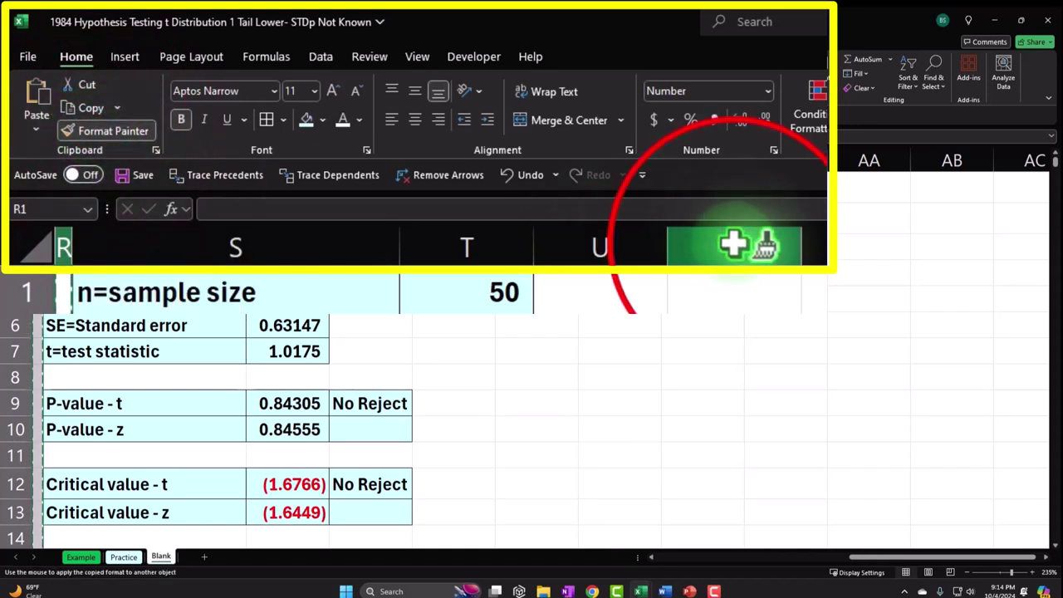
{"action": "left_click", "coordinate": [743, 237]}
{"action": "left_click", "coordinate": [758, 292]}
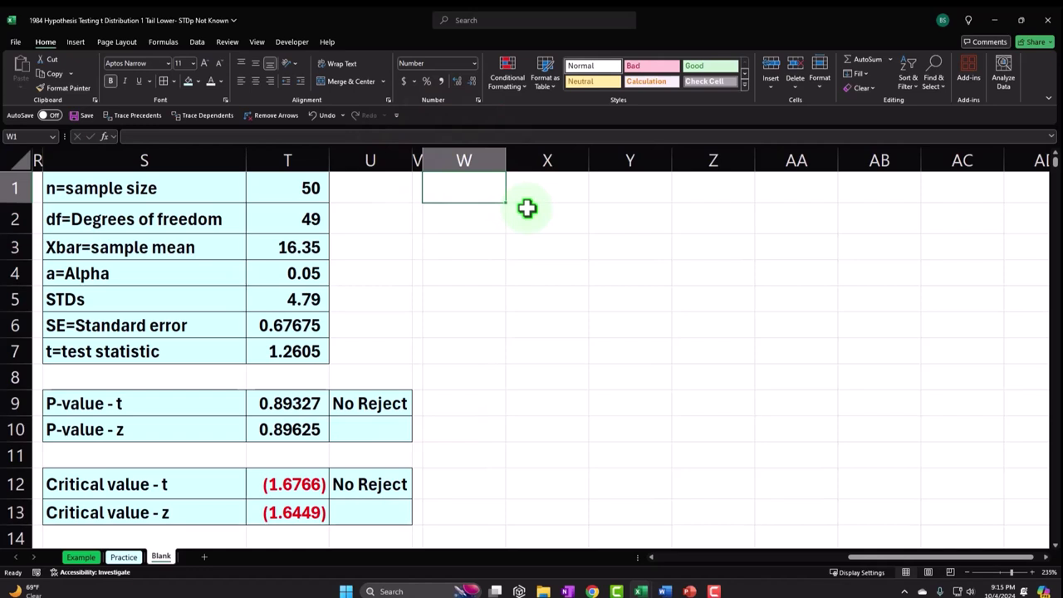
Type the headings t, X and P(x) in W1:Y1.
{"action": "type", "text": "Z"}
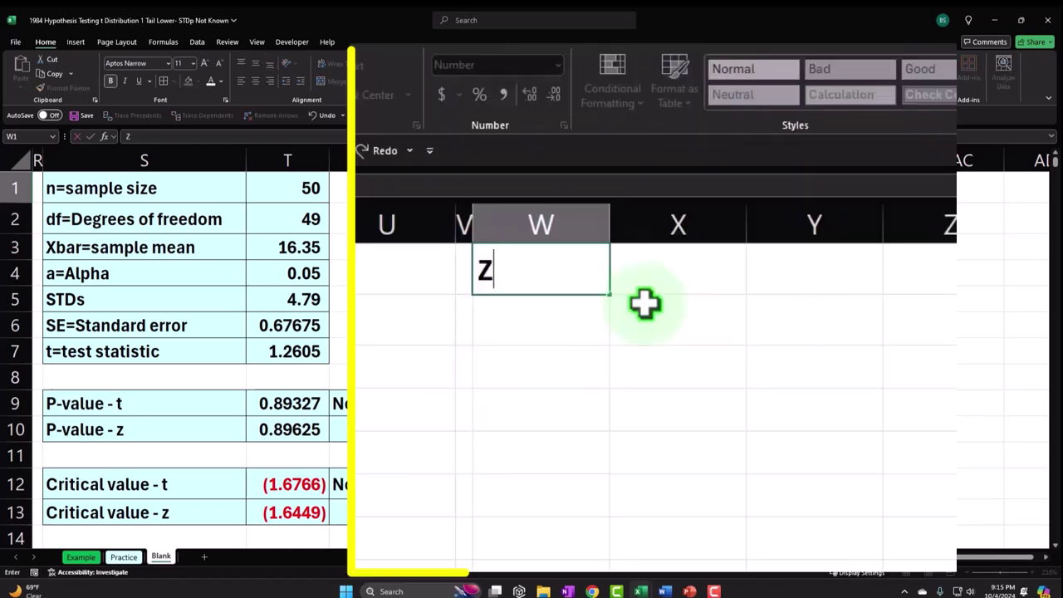
{"action": "key", "text": "BackSpace"}
{"action": "type", "text": "t"}
{"action": "key", "text": "Tab"}
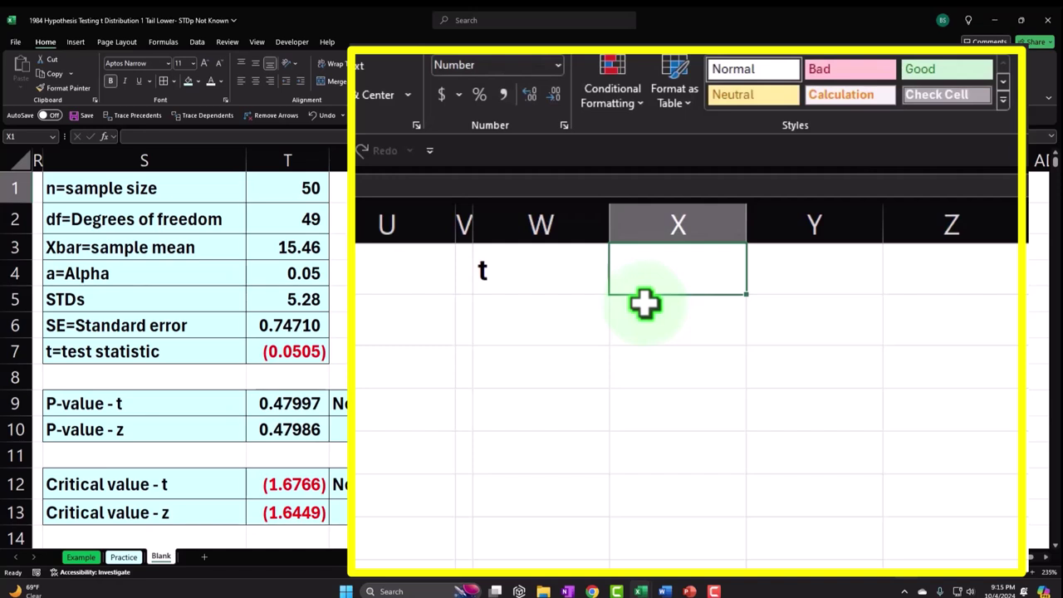
{"action": "type", "text": "P"}
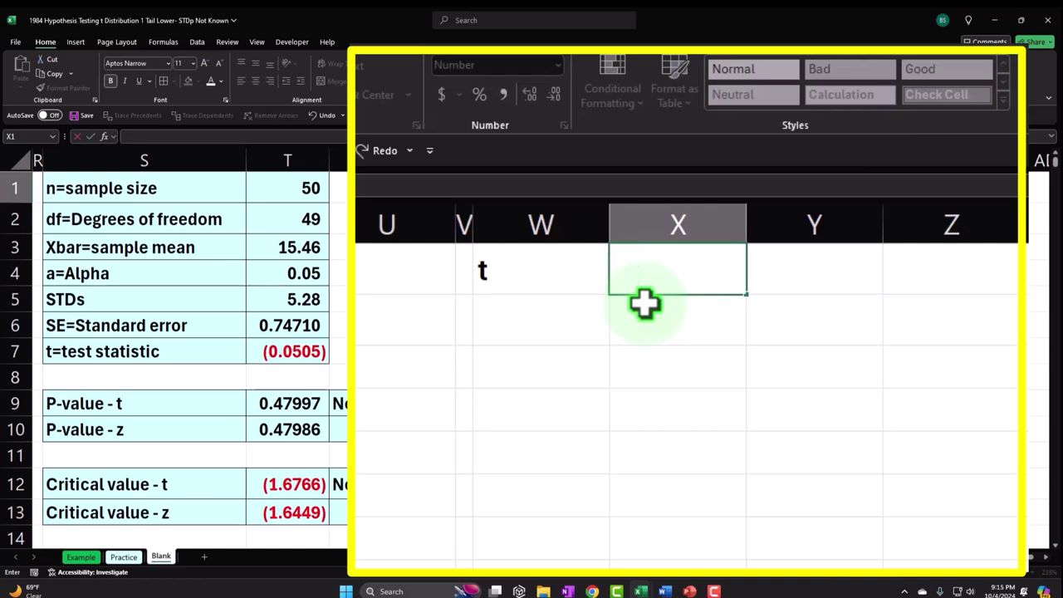
{"action": "type", "text": "X"}
{"action": "key", "text": "Tab"}
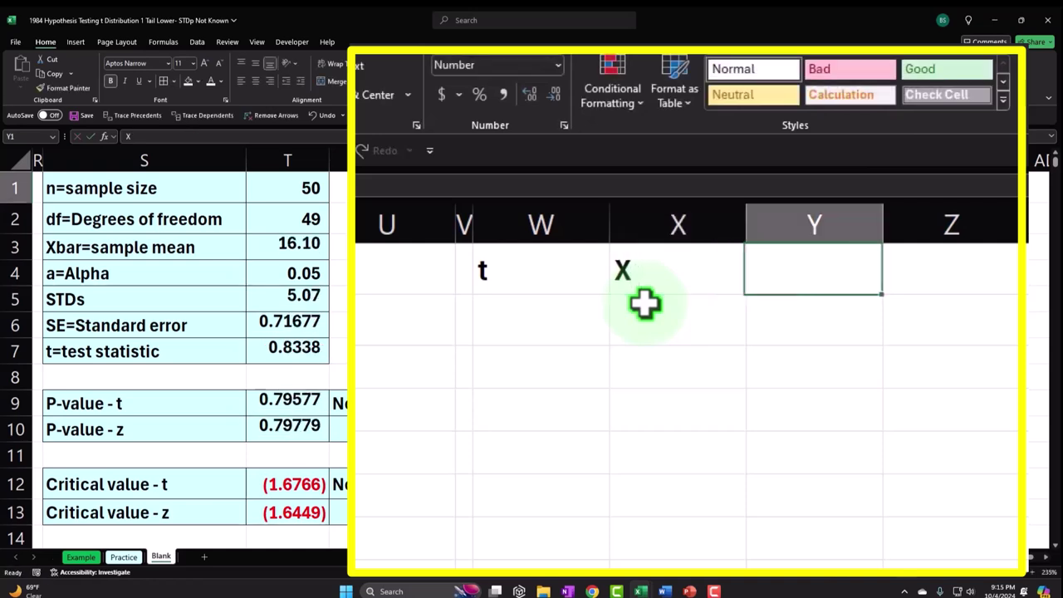
{"action": "type", "text": "P(x"}
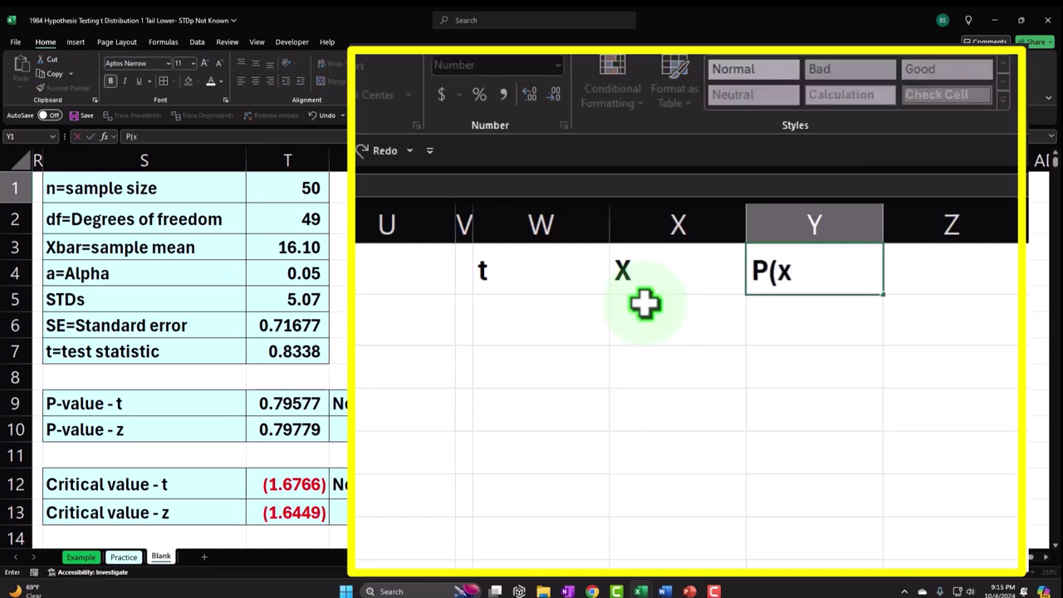
{"action": "key", "text": "Return"}
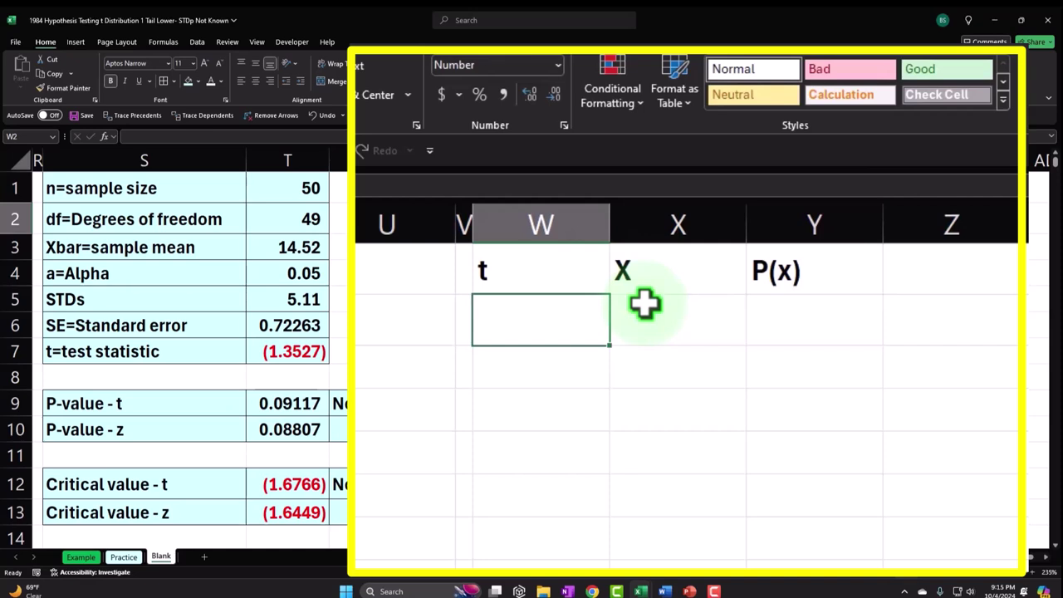
Enter t values -4 and -3.99 in W2:W3 and show them to two decimals.
{"action": "type", "text": "-"}
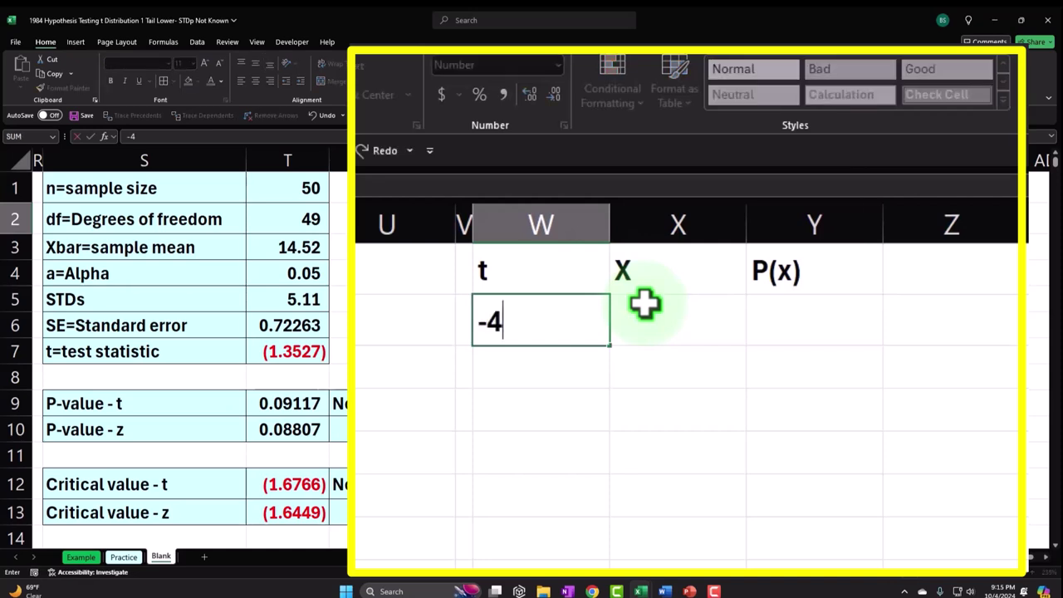
{"action": "type", "text": "4"}
{"action": "key", "text": "Return"}
{"action": "type", "text": "-"}
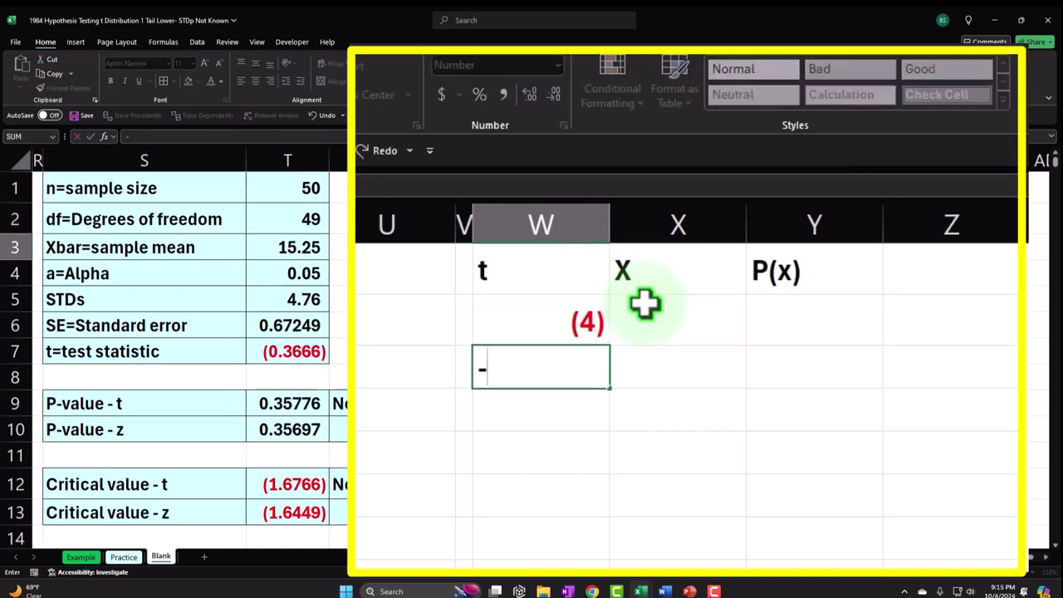
{"action": "type", "text": "3.99"}
{"action": "key", "text": "Return"}
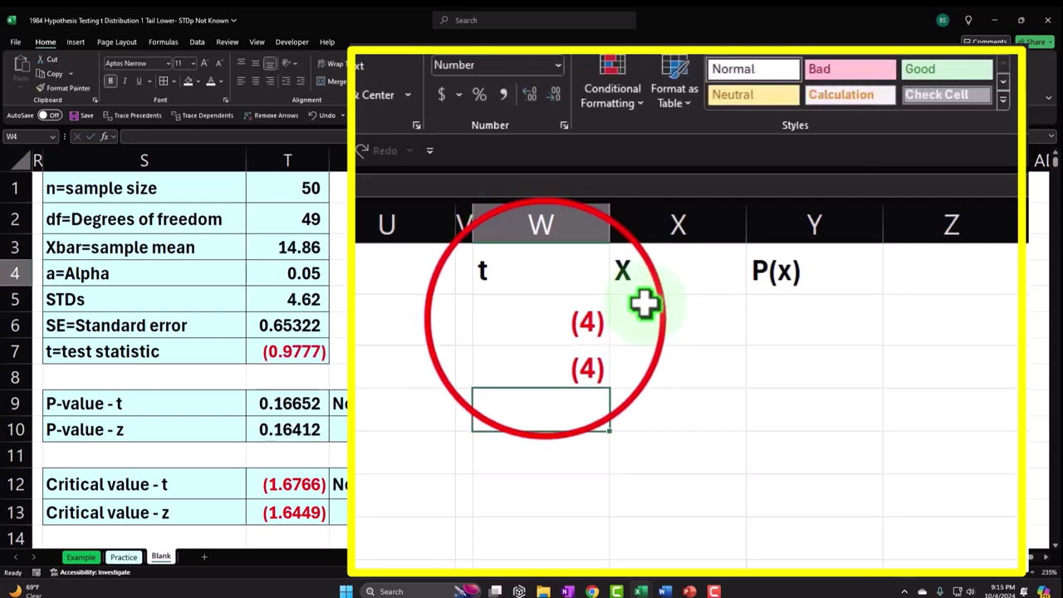
{"action": "left_click_drag", "start_coordinate": [543, 339], "coordinate": [541, 344]}
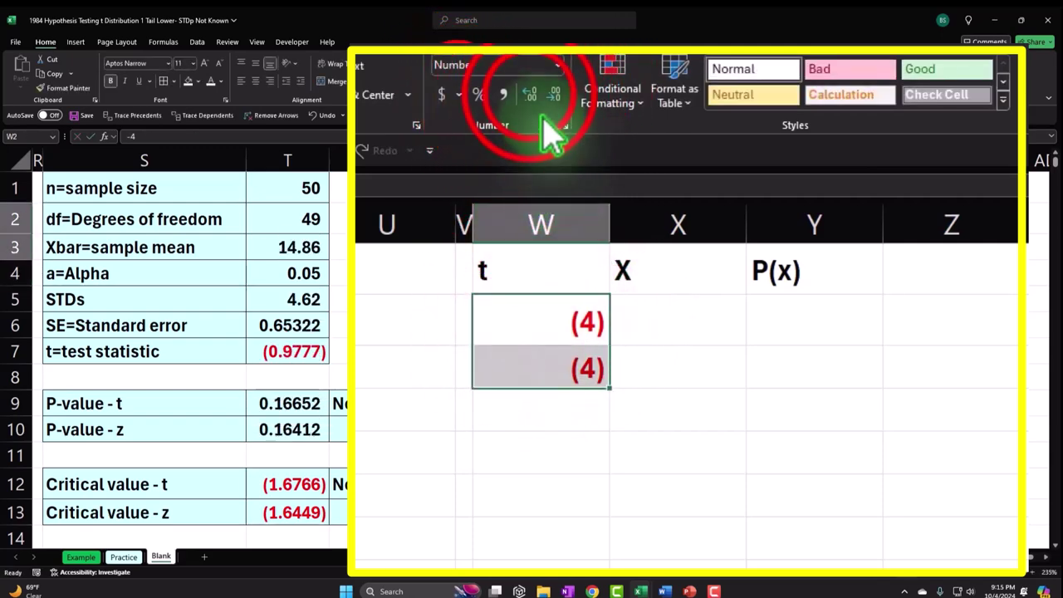
{"action": "left_click", "coordinate": [456, 82]}
{"action": "left_click", "coordinate": [456, 81]}
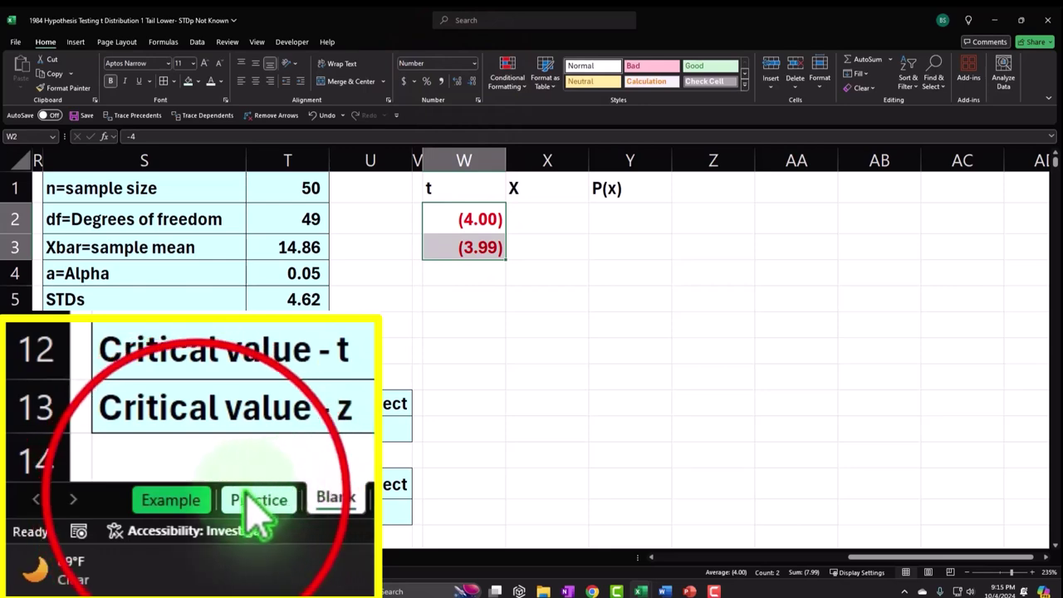
After checking the Example chart, fill the t series from -4.00 in 0.01 steps to row 802.
{"action": "left_click", "coordinate": [75, 557]}
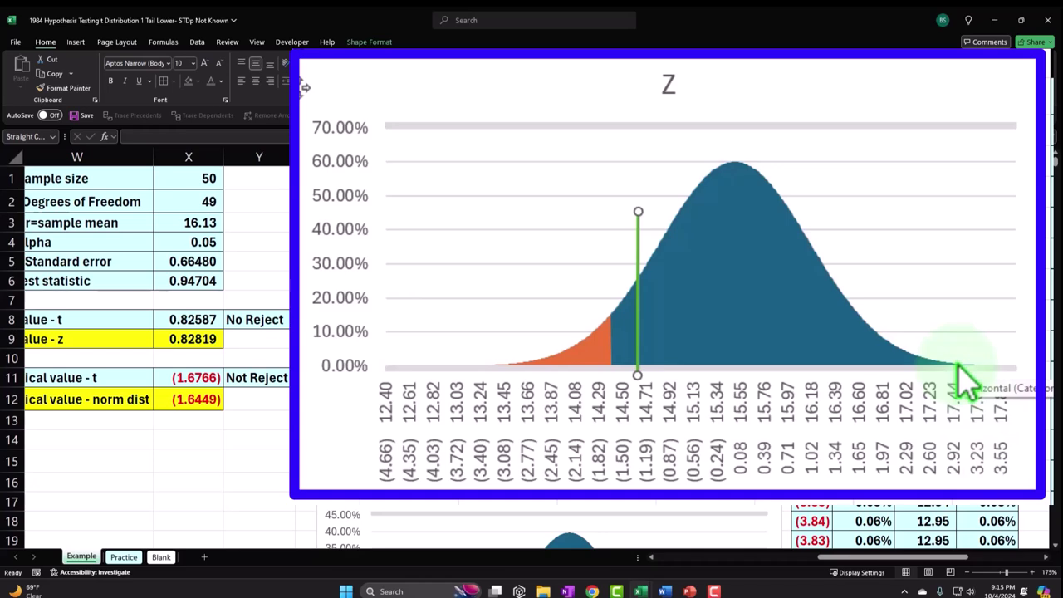
{"action": "left_click", "coordinate": [161, 557]}
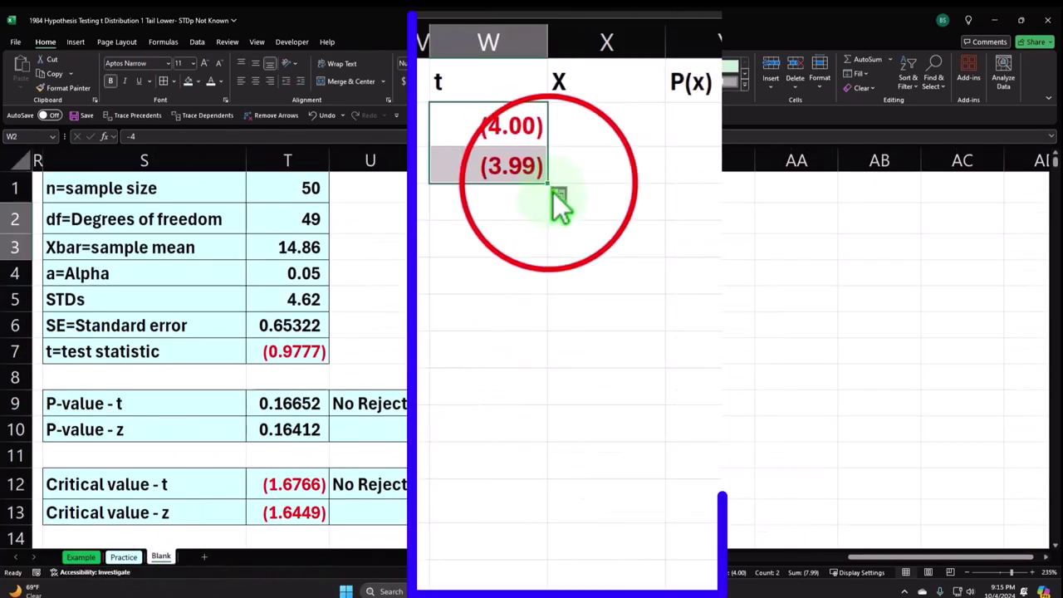
{"action": "mouse_move", "coordinate": [550, 186]}
{"action": "left_mouse_down"}
{"action": "mouse_move", "coordinate": [544, 499]}
{"action": "mouse_move", "coordinate": [539, 318]}
{"action": "mouse_move", "coordinate": [540, 432]}
{"action": "mouse_move", "coordinate": [541, 422]}
{"action": "left_mouse_up"}
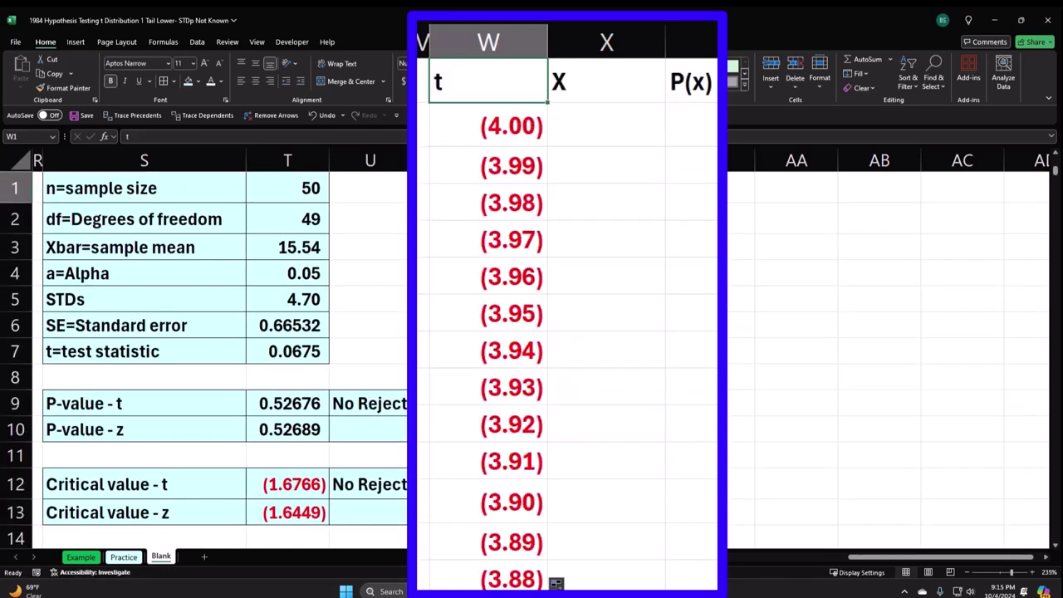
{"action": "left_click", "coordinate": [547, 219]}
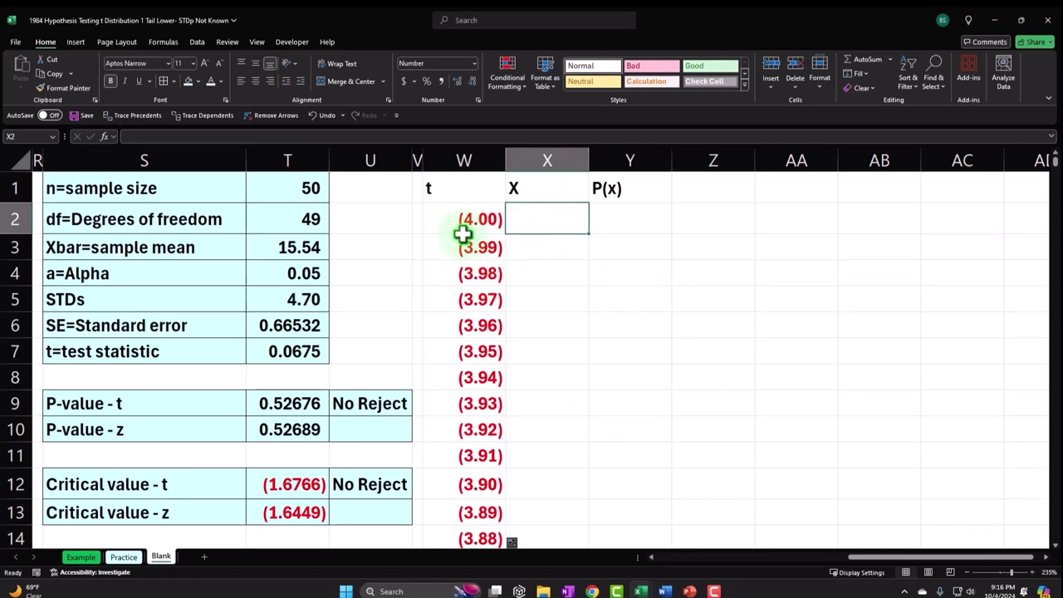
Build the X2 formula from standard error T6, t value W2 and mean Q1, then undo its faulty fill.
{"action": "type", "text": "="}
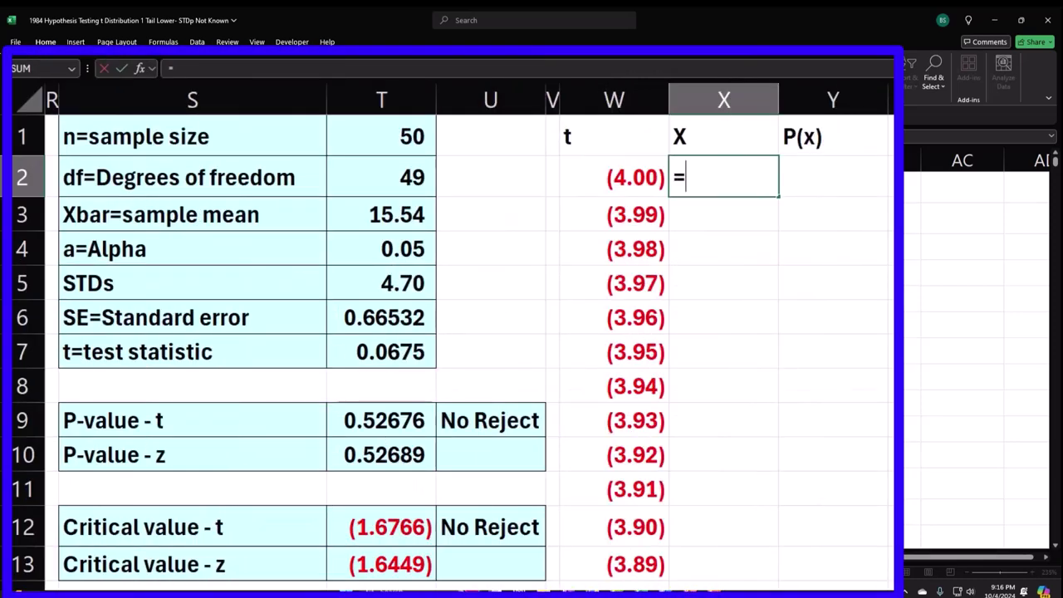
{"action": "key", "text": "Left"}
{"action": "key", "text": "Left"}
{"action": "key", "text": "Left"}
{"action": "key", "text": "Left"}
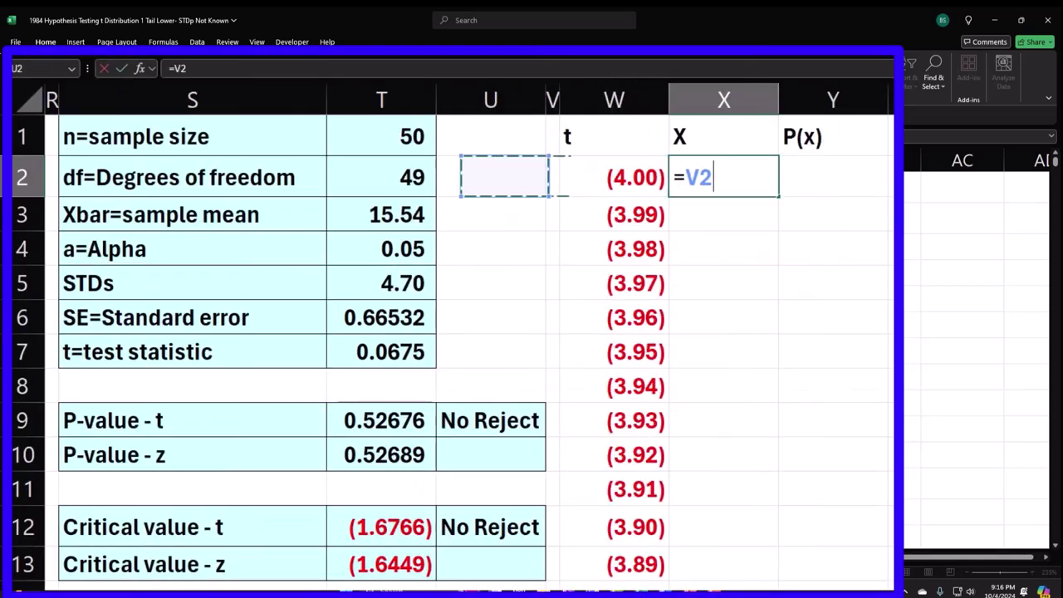
{"action": "key", "text": "Down"}
{"action": "key", "text": "Down"}
{"action": "key", "text": "Down"}
{"action": "key", "text": "Down"}
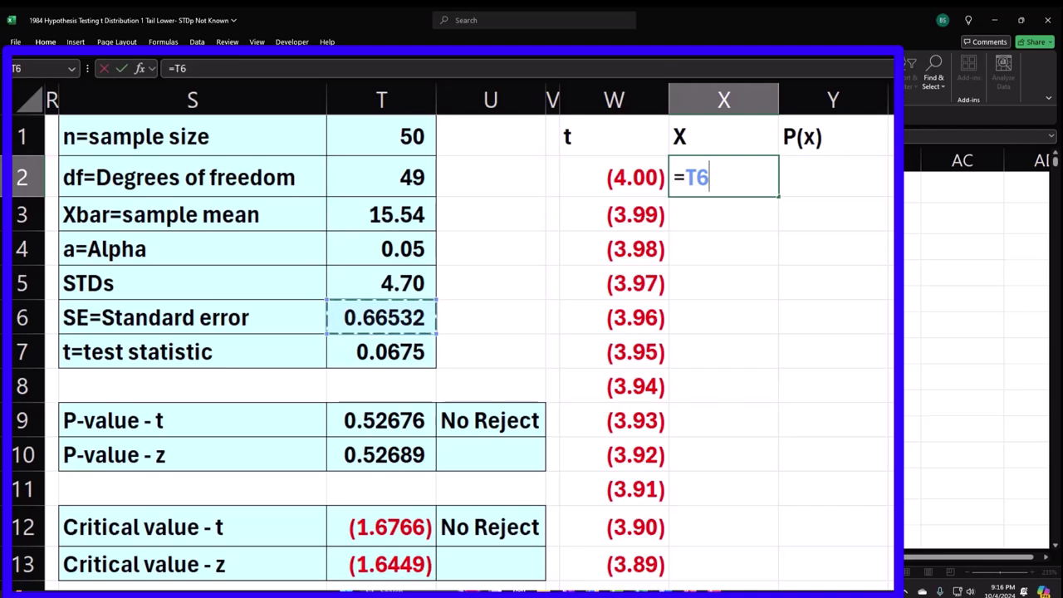
{"action": "left_click", "coordinate": [648, 177]}
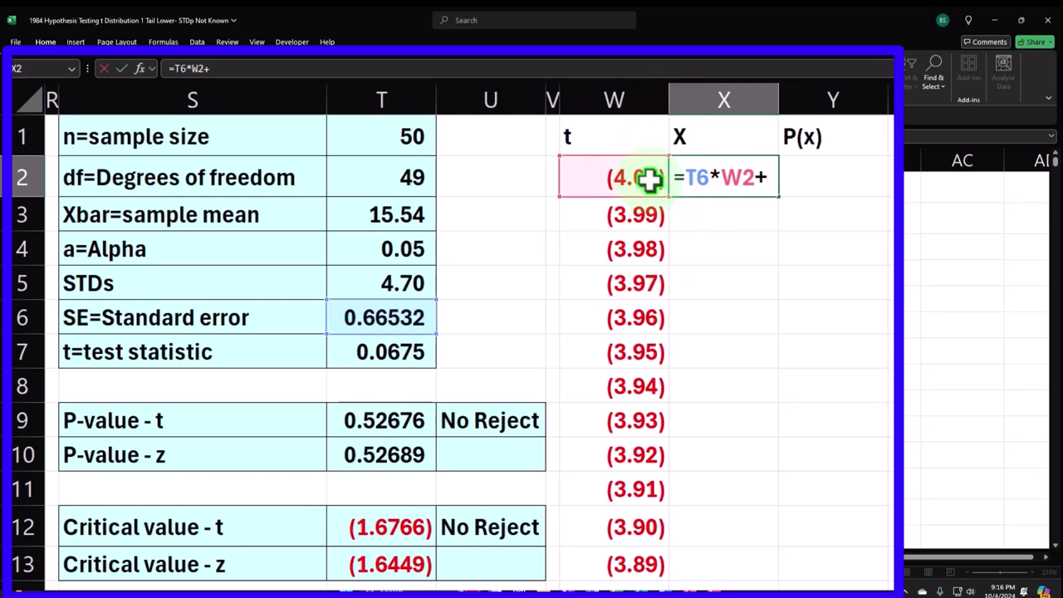
{"action": "left_click", "coordinate": [391, 214]}
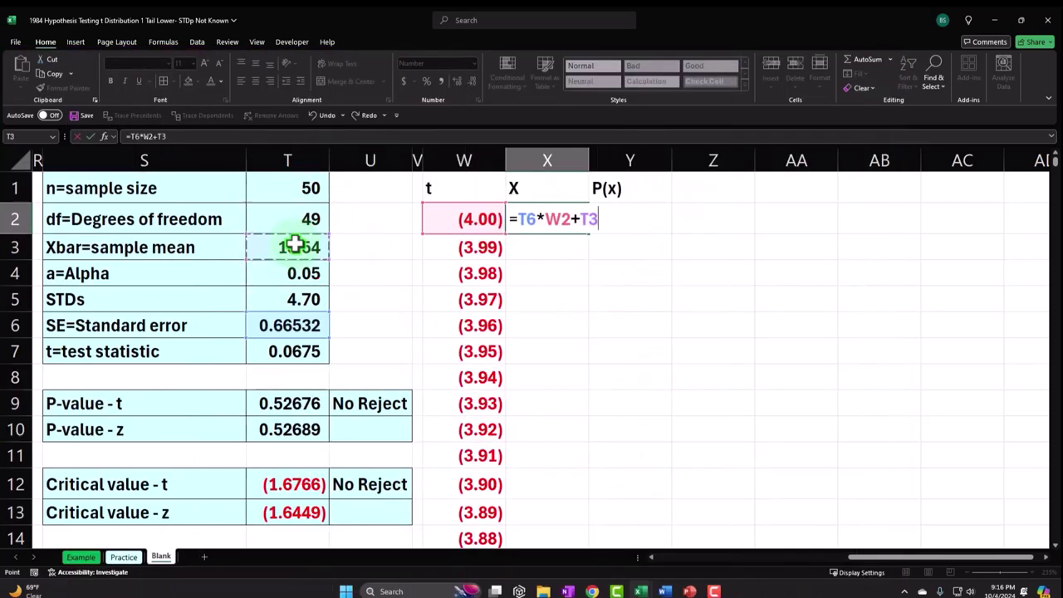
{"action": "key", "text": "Left"}
{"action": "key", "text": "Left"}
{"action": "key", "text": "Left"}
{"action": "key", "text": "Left"}
{"action": "key", "text": "Left"}
{"action": "key", "text": "Left"}
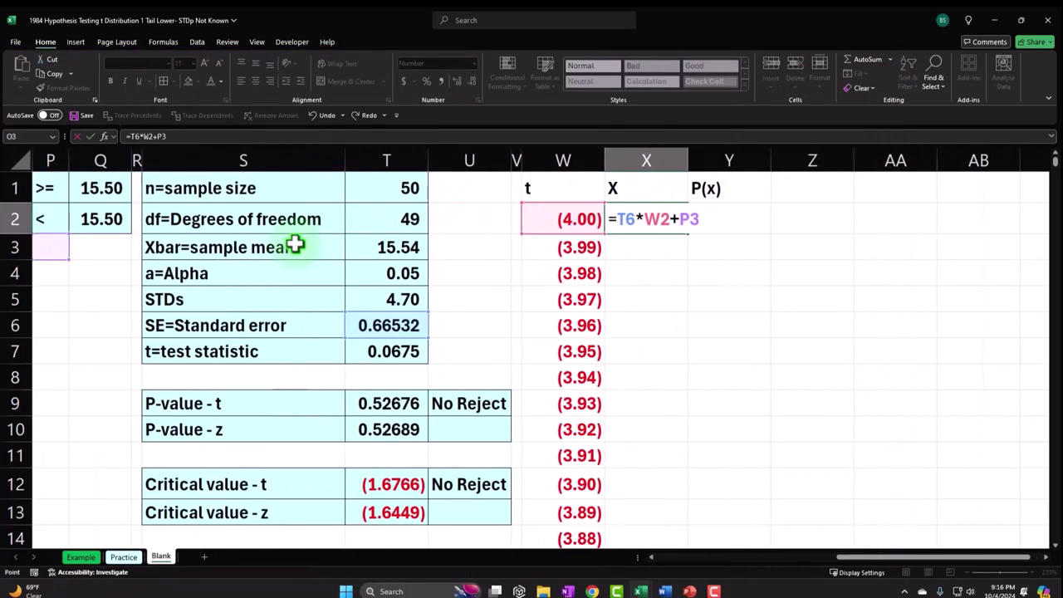
{"action": "key", "text": "Up"}
{"action": "key", "text": "Up"}
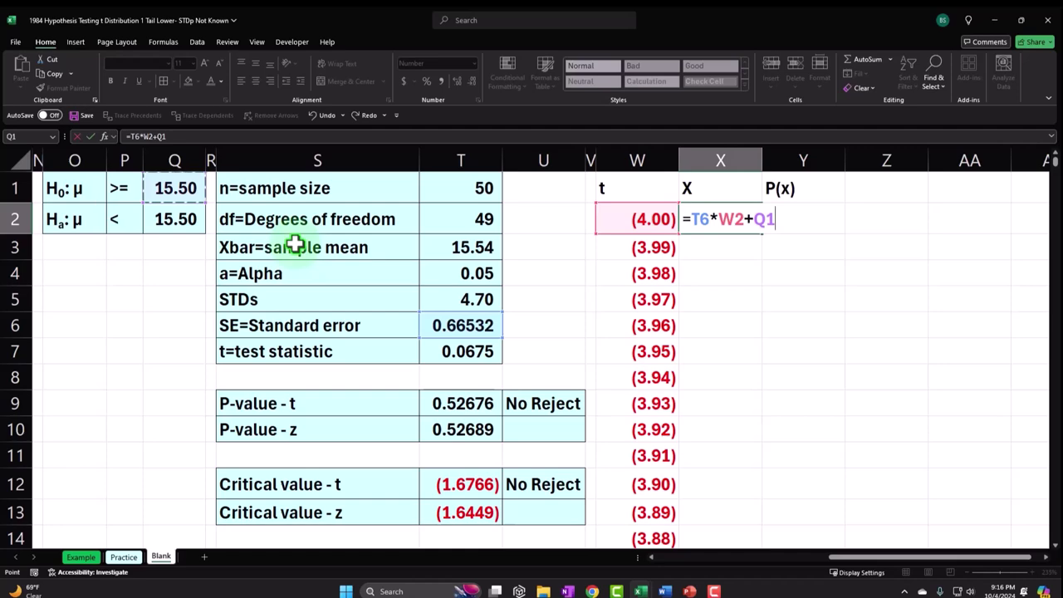
{"action": "key", "text": "Return"}
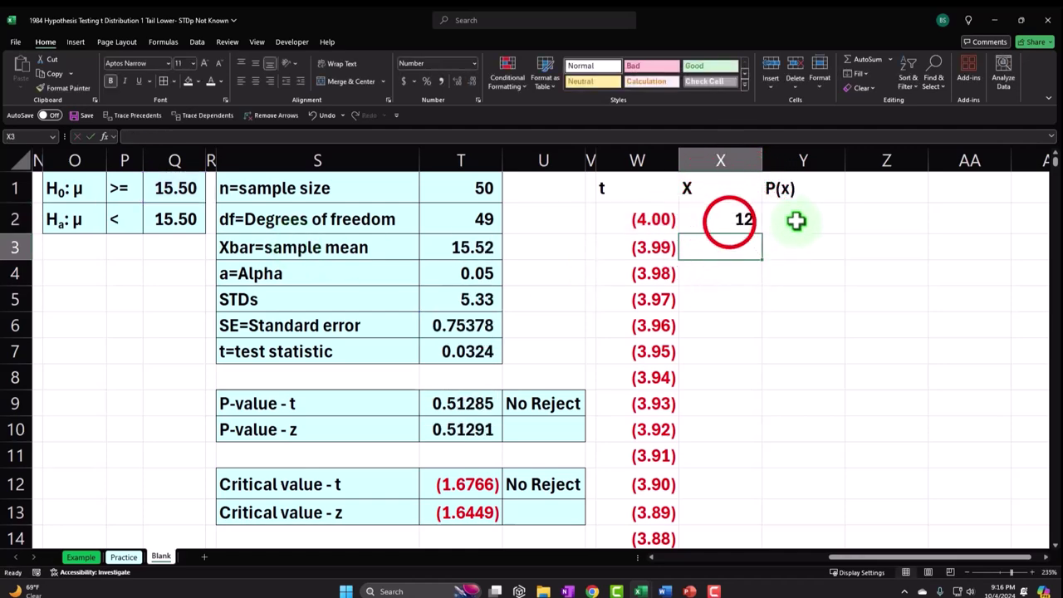
{"action": "left_click", "coordinate": [730, 218]}
{"action": "left_click", "coordinate": [458, 81]}
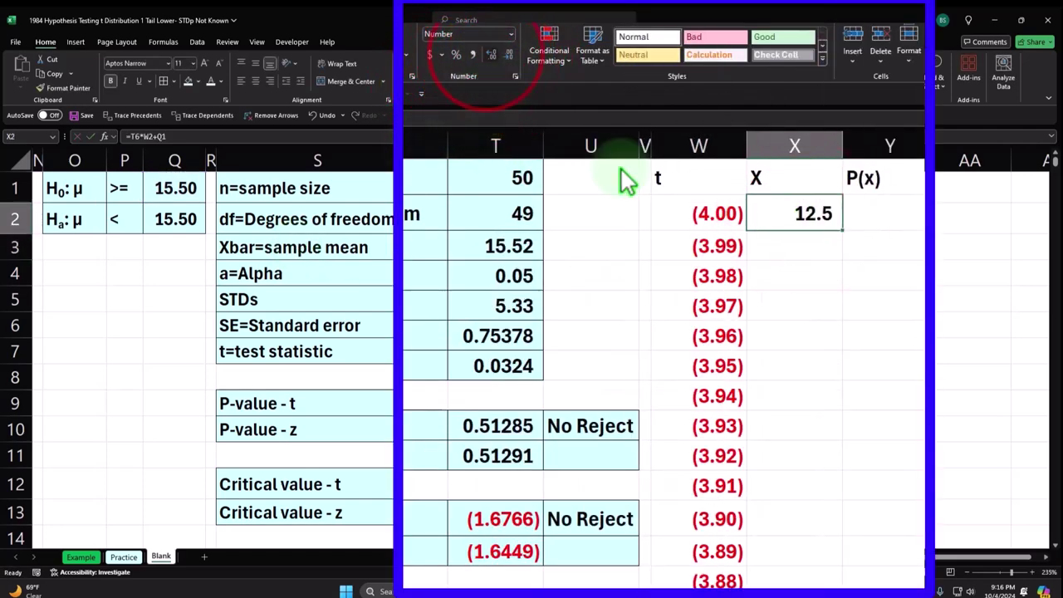
{"action": "left_click", "coordinate": [813, 209]}
{"action": "double_click", "coordinate": [842, 232]}
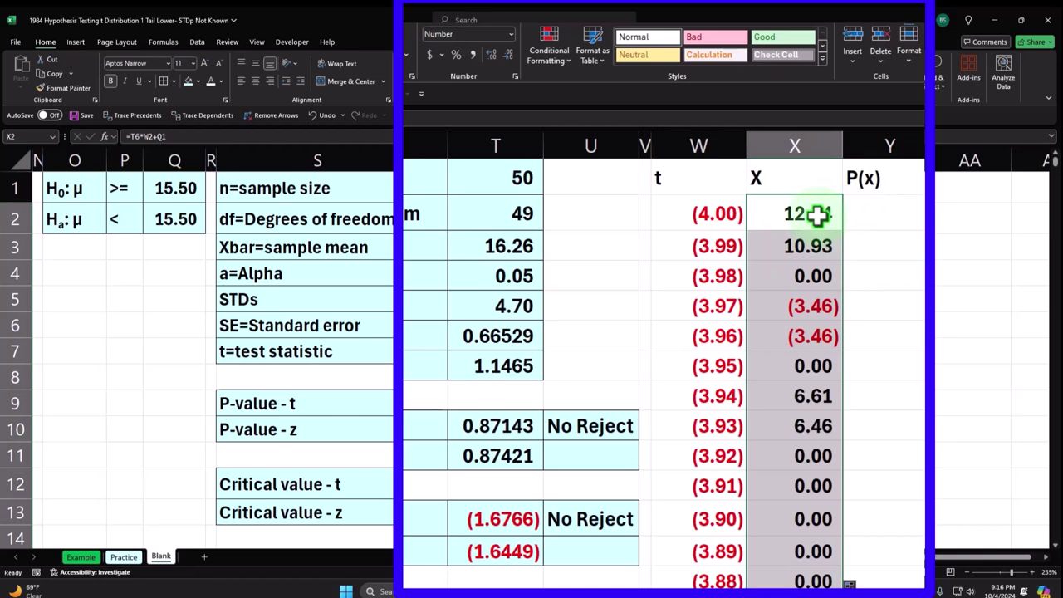
{"action": "left_click", "coordinate": [327, 115]}
{"action": "left_click", "coordinate": [818, 209]}
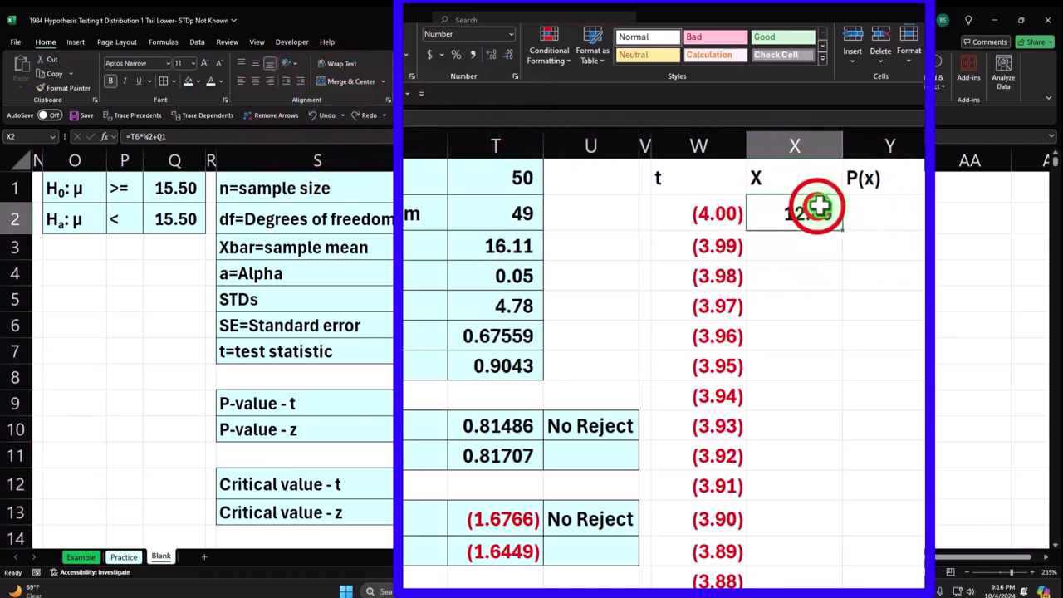
Correct X2 to =$T$6*W2+$Q$1 and fill it down column X.
{"action": "double_click", "coordinate": [817, 209]}
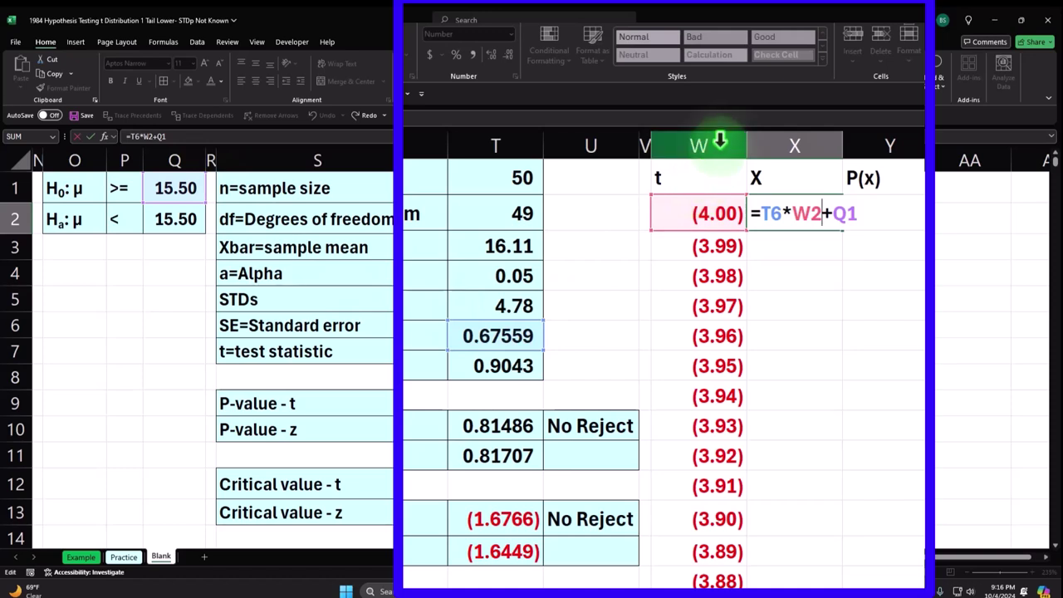
{"action": "left_click", "coordinate": [770, 212]}
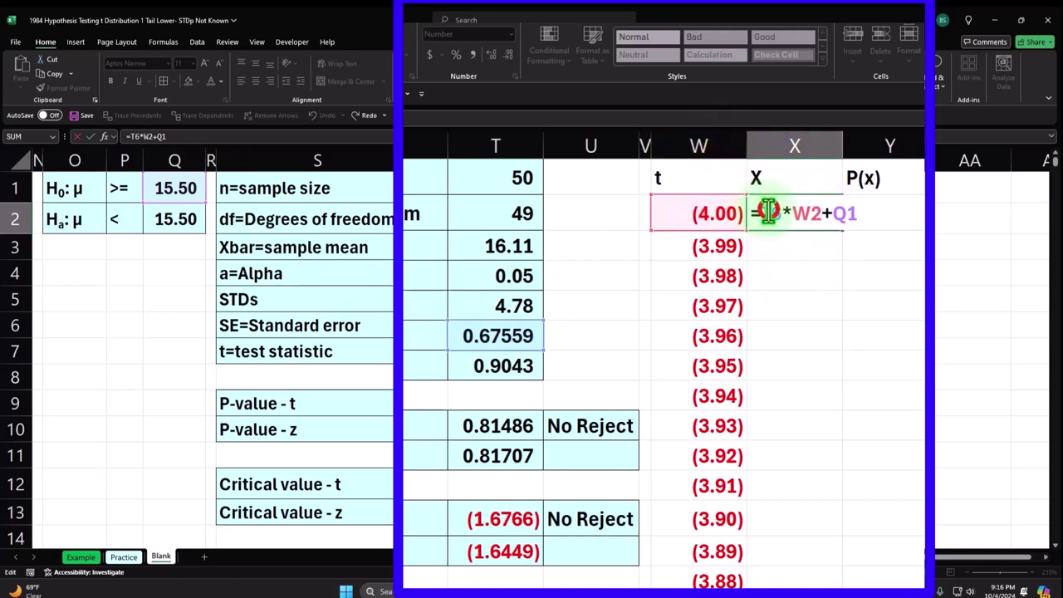
{"action": "key", "text": "F4"}
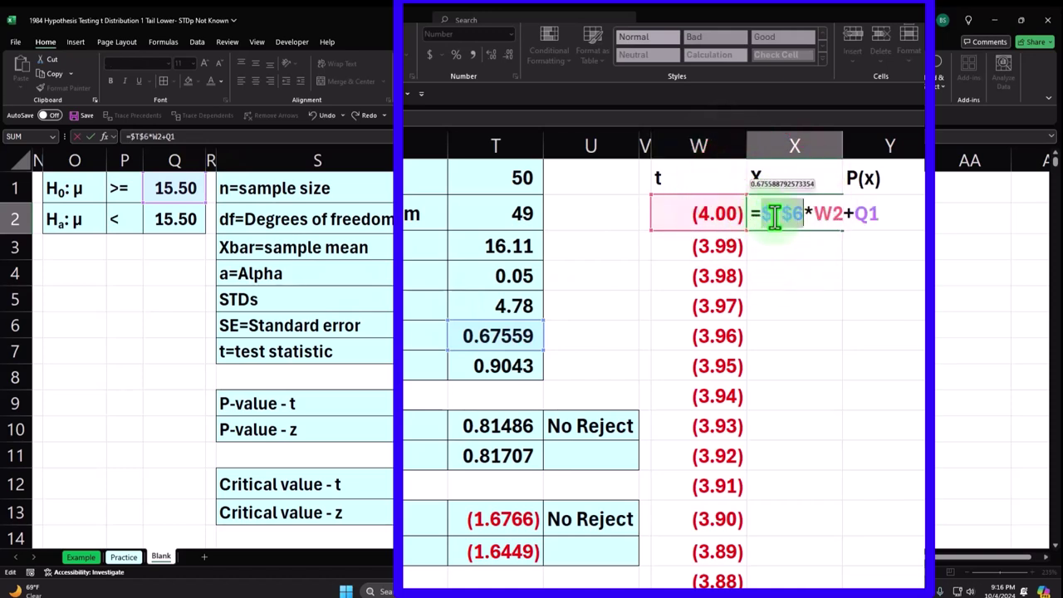
{"action": "left_click", "coordinate": [866, 214]}
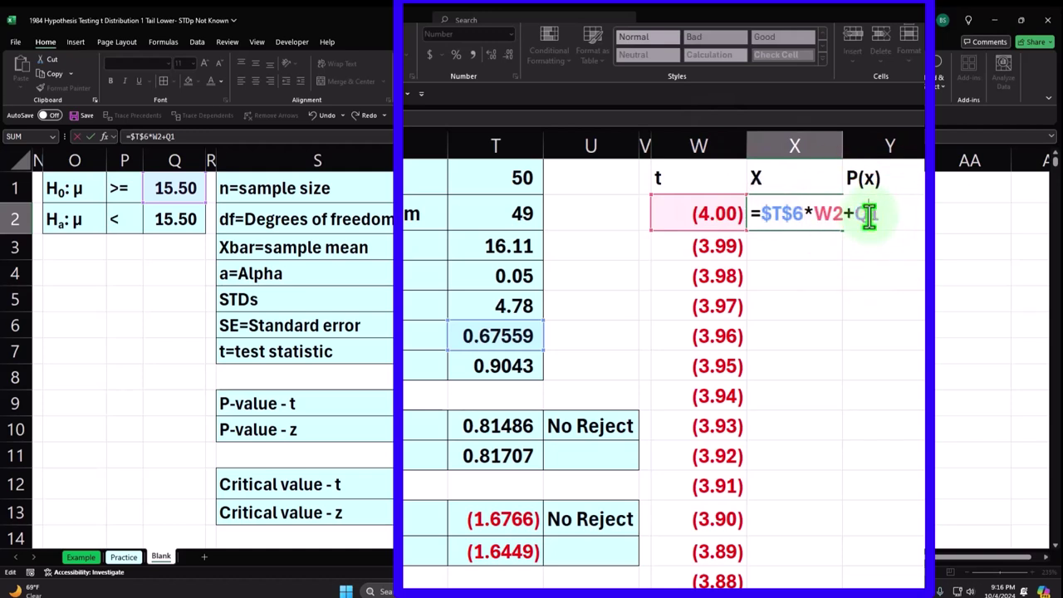
{"action": "key", "text": "Return"}
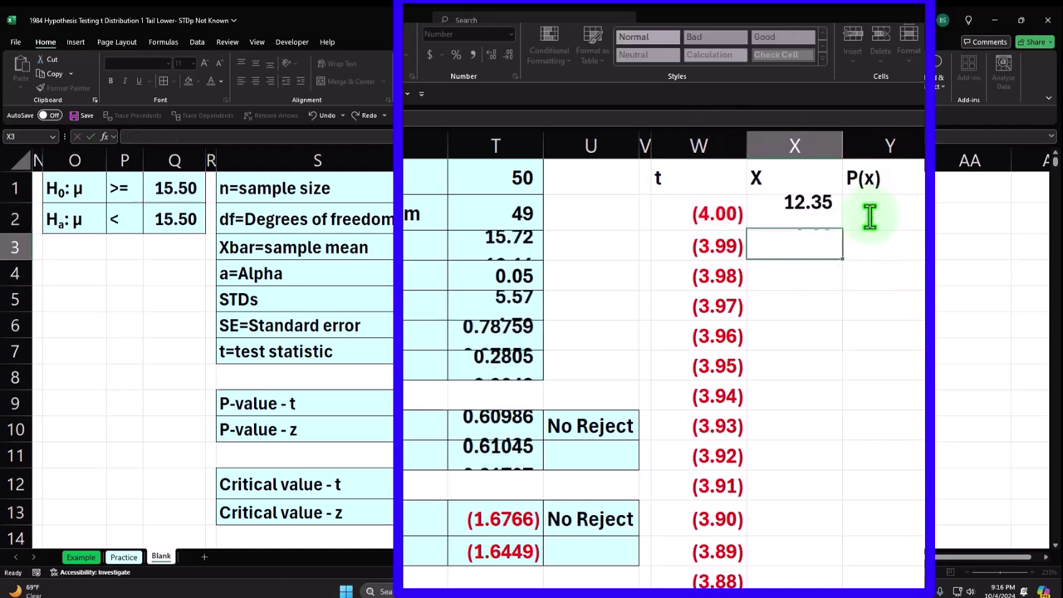
{"action": "left_click", "coordinate": [841, 222]}
{"action": "double_click", "coordinate": [841, 229]}
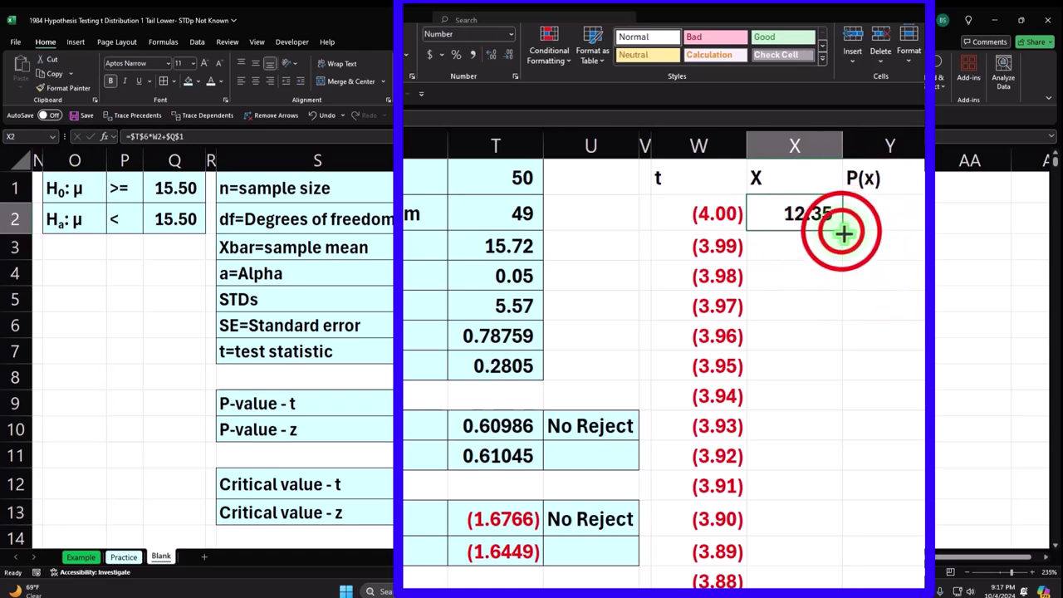
{"action": "left_click", "coordinate": [878, 214]}
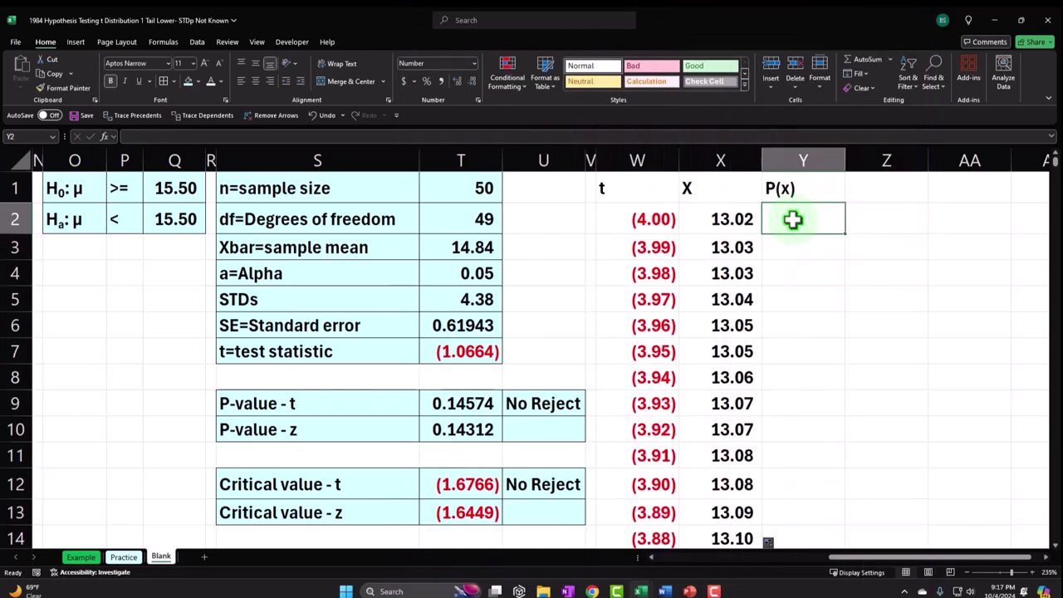
Enter =T.DIST(W2,$T$2,0) in Y2 for the first P(x) density.
{"action": "type", "text": "=t."}
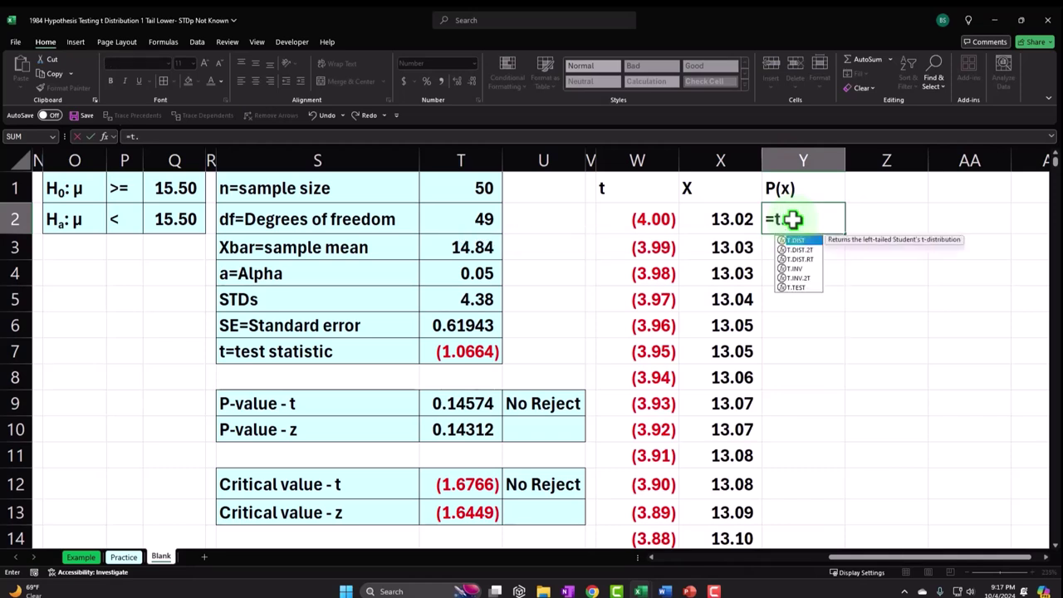
{"action": "key", "text": "Tab"}
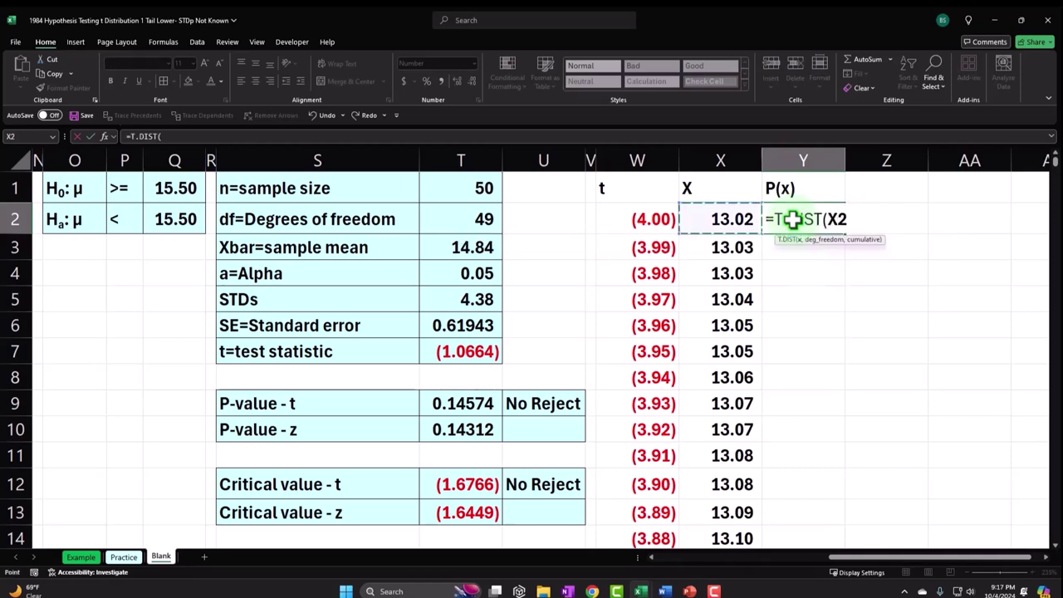
{"action": "key", "text": "Left"}
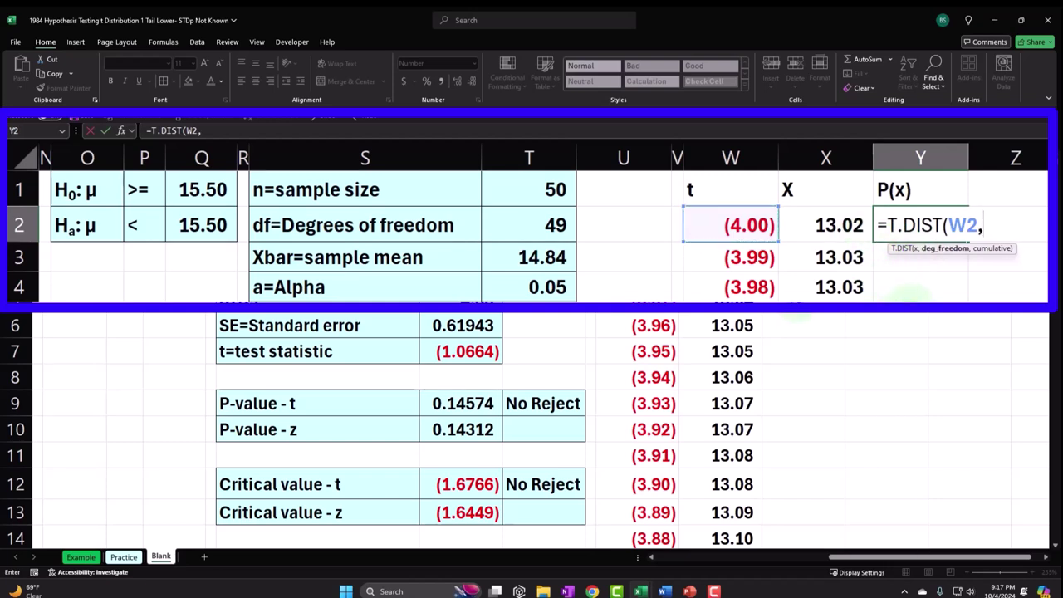
{"action": "type", "text": ","}
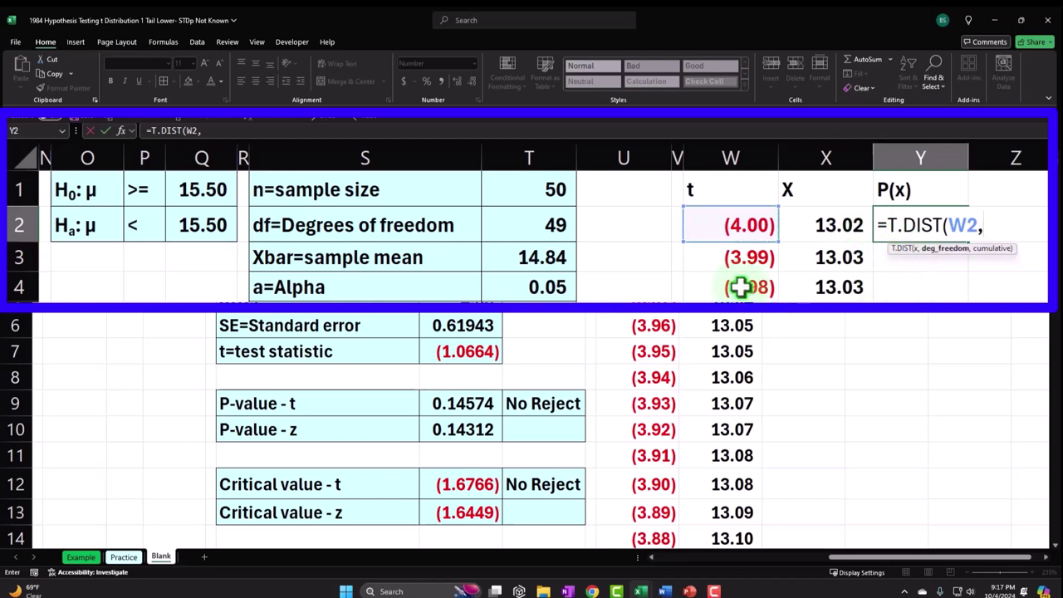
{"action": "left_click", "coordinate": [548, 228]}
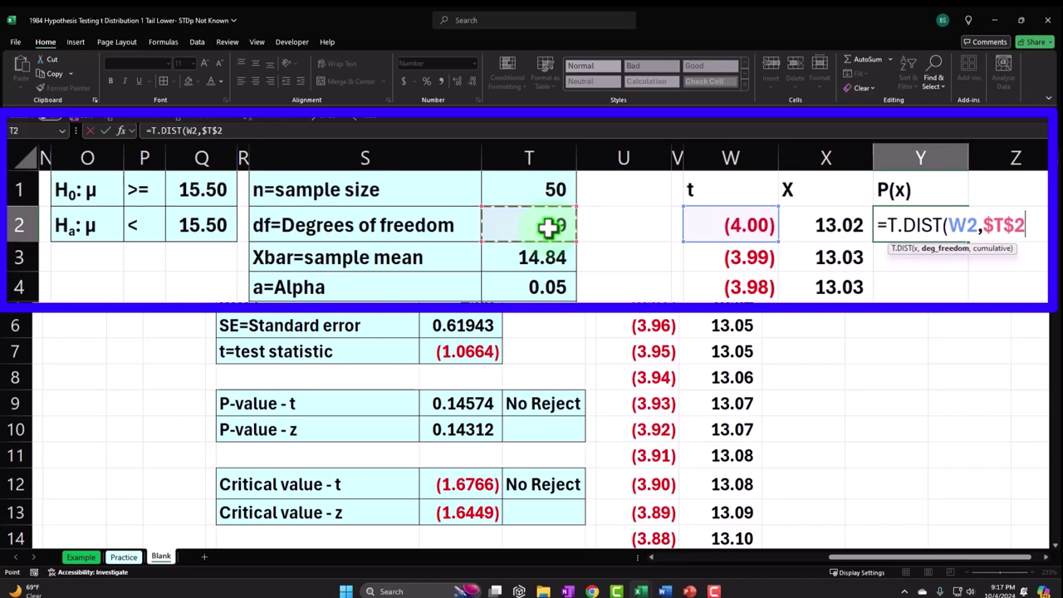
{"action": "type", "text": ",0"}
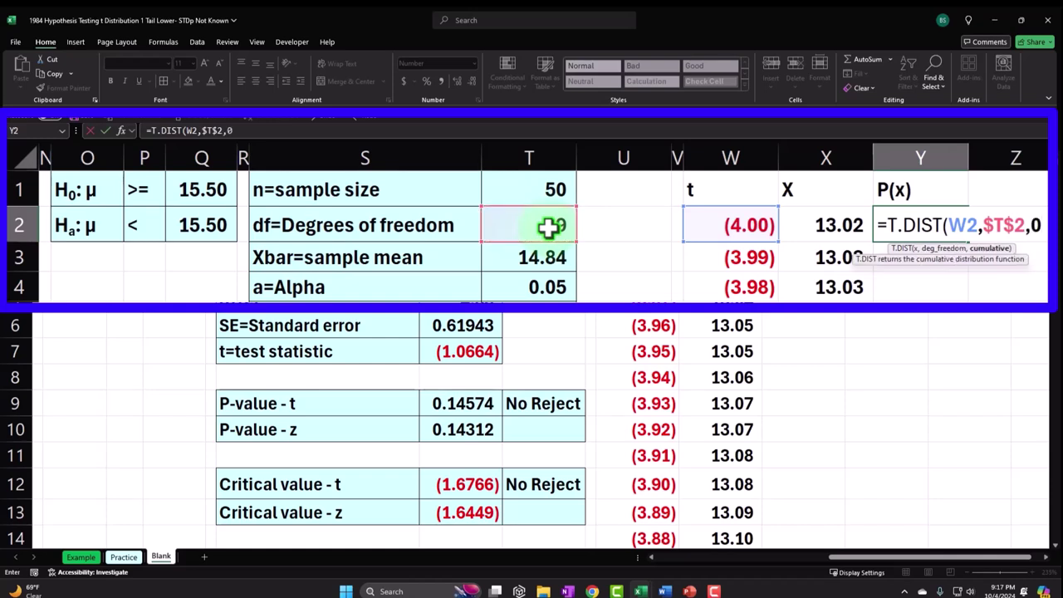
{"action": "type", "text": ")"}
{"action": "key", "text": "Return"}
{"action": "key", "text": "Up"}
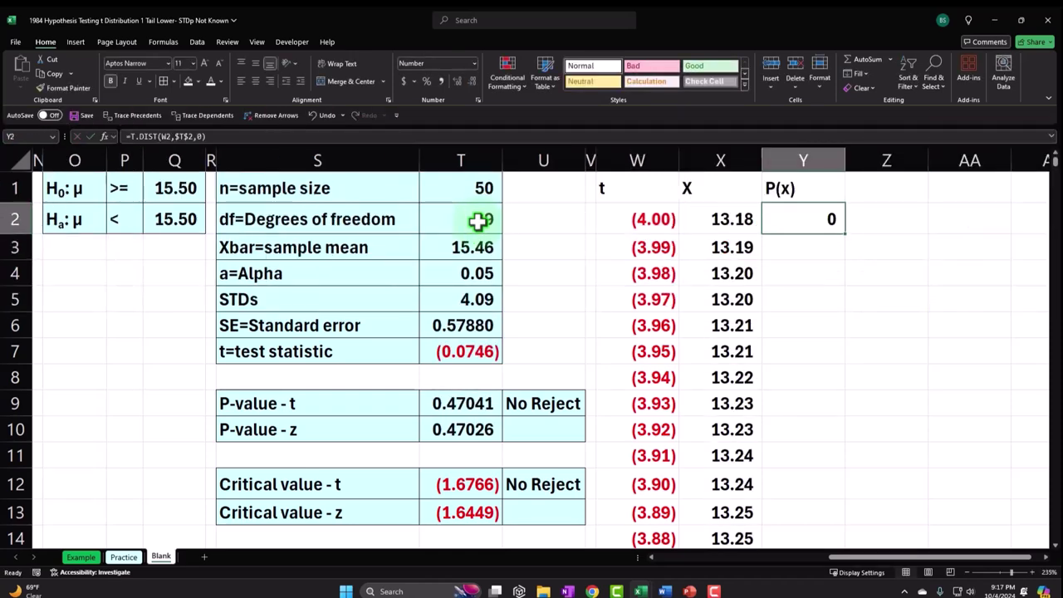
Format Y2 as a percentage with extra decimals and fill it down the P(x) column.
{"action": "left_click", "coordinate": [426, 80]}
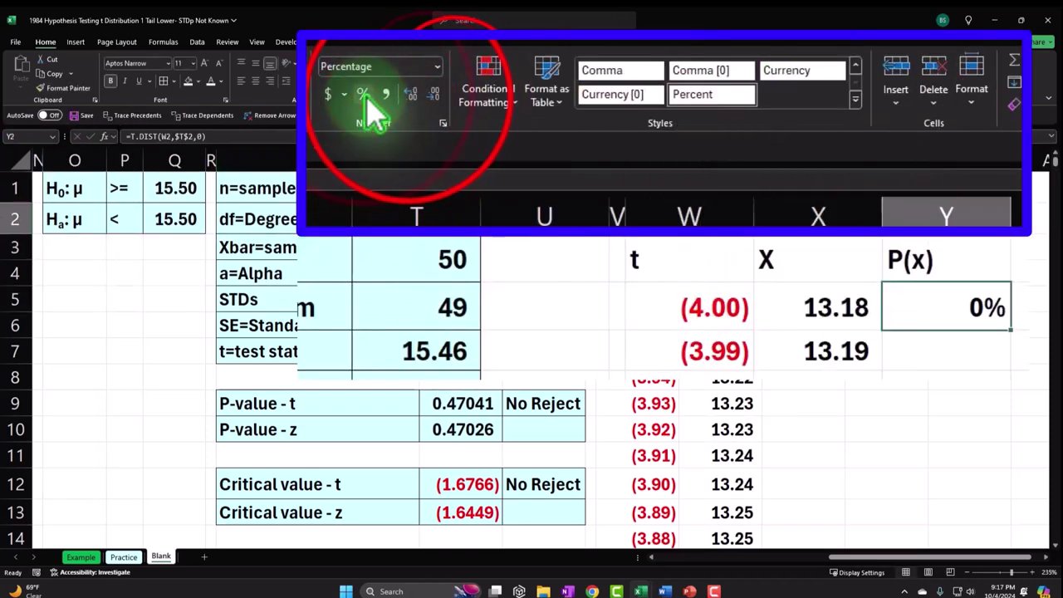
{"action": "left_click", "coordinate": [410, 96]}
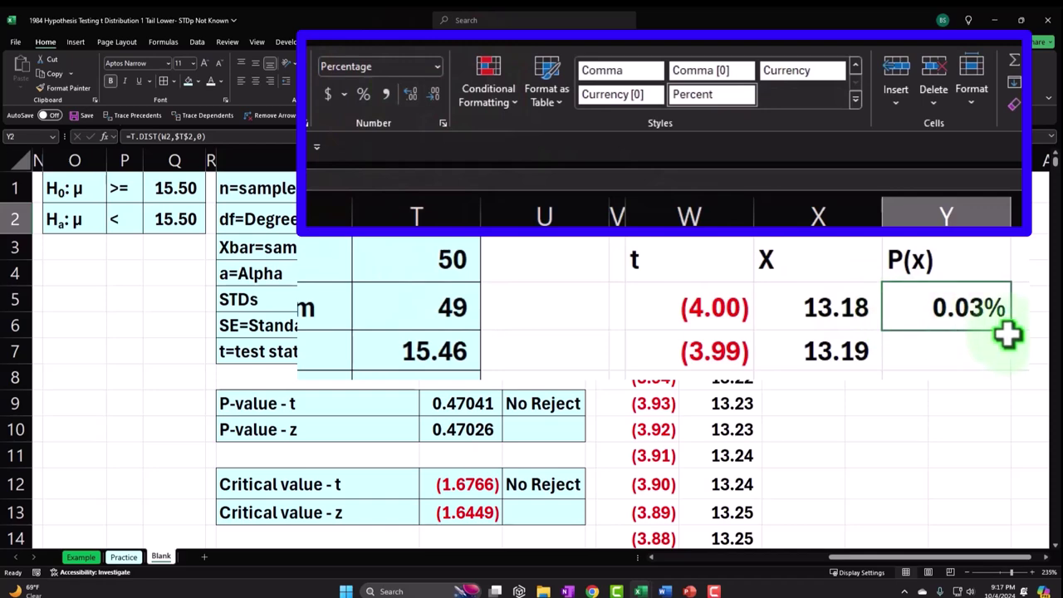
{"action": "left_click_drag", "start_coordinate": [1012, 331], "coordinate": [1014, 332]}
{"action": "double_click", "coordinate": [846, 233]}
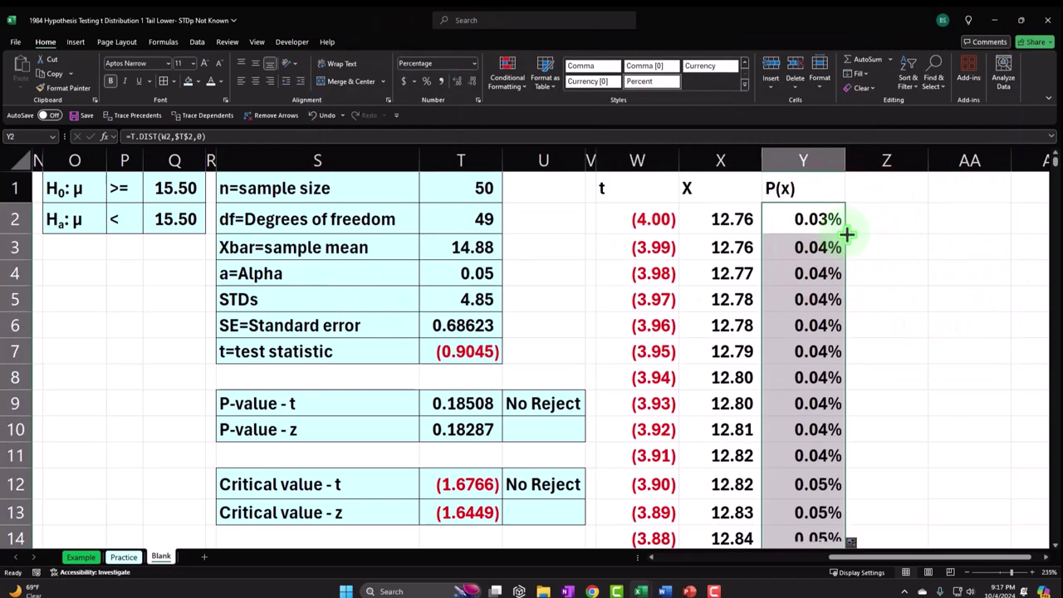
{"action": "left_click", "coordinate": [813, 278]}
{"action": "left_click", "coordinate": [814, 284]}
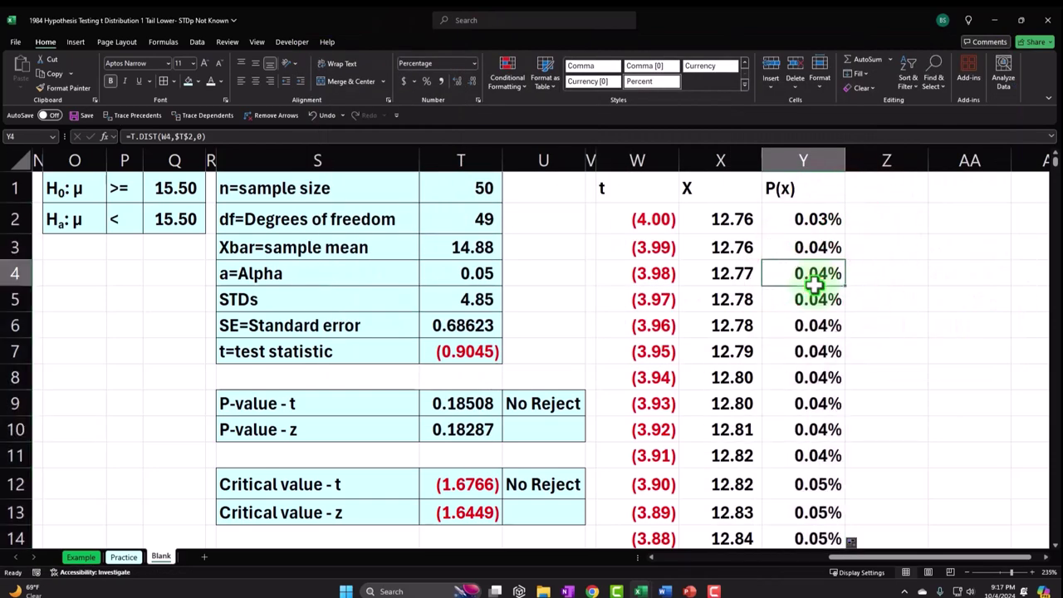
{"action": "key", "text": "Right"}
{"action": "key", "text": "Right"}
{"action": "key", "text": "Right"}
{"action": "key", "text": "Right"}
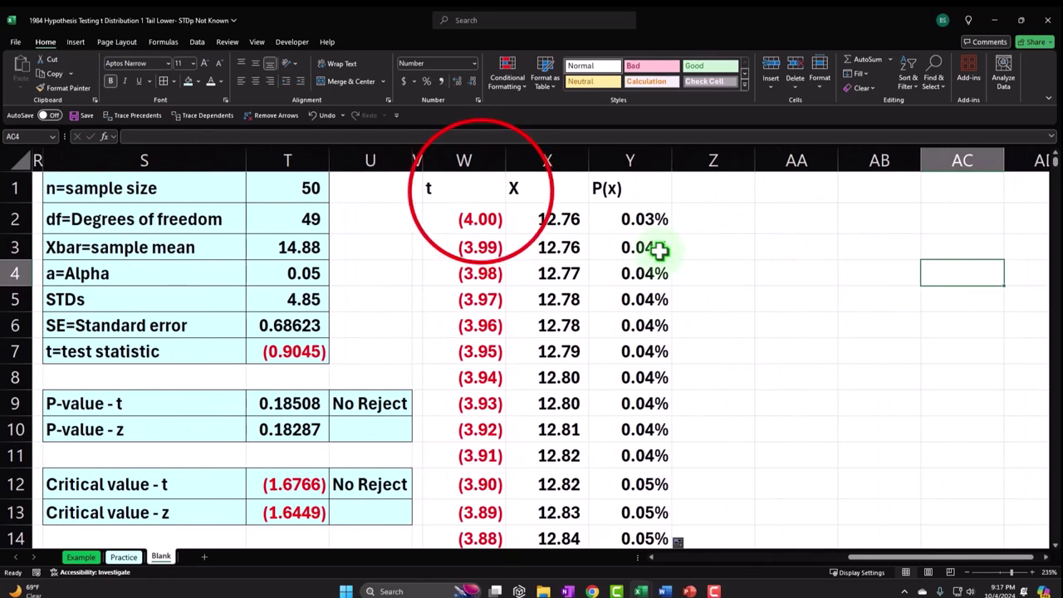
Give the t, X, P(x) headers a black fill with centred white text.
{"action": "left_click_drag", "start_coordinate": [489, 194], "coordinate": [596, 191]}
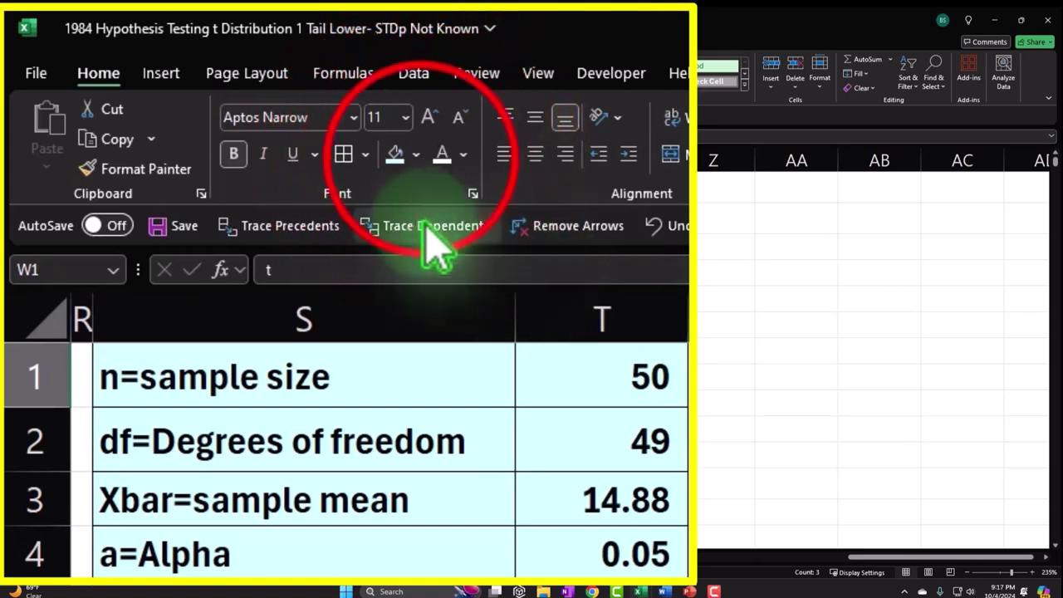
{"action": "left_click", "coordinate": [197, 81]}
{"action": "left_click", "coordinate": [412, 264]}
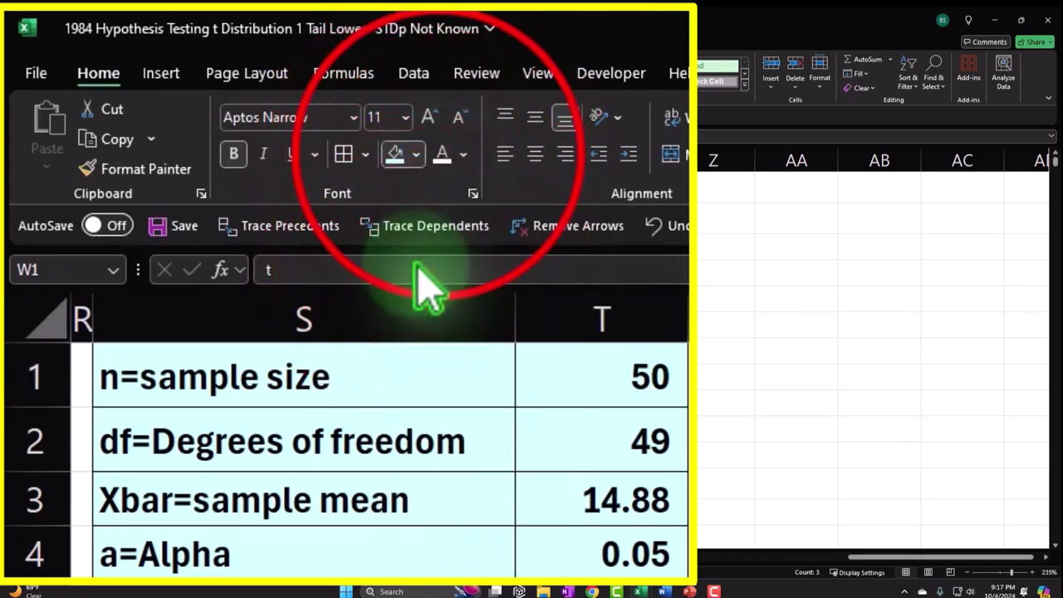
{"action": "left_click", "coordinate": [535, 154]}
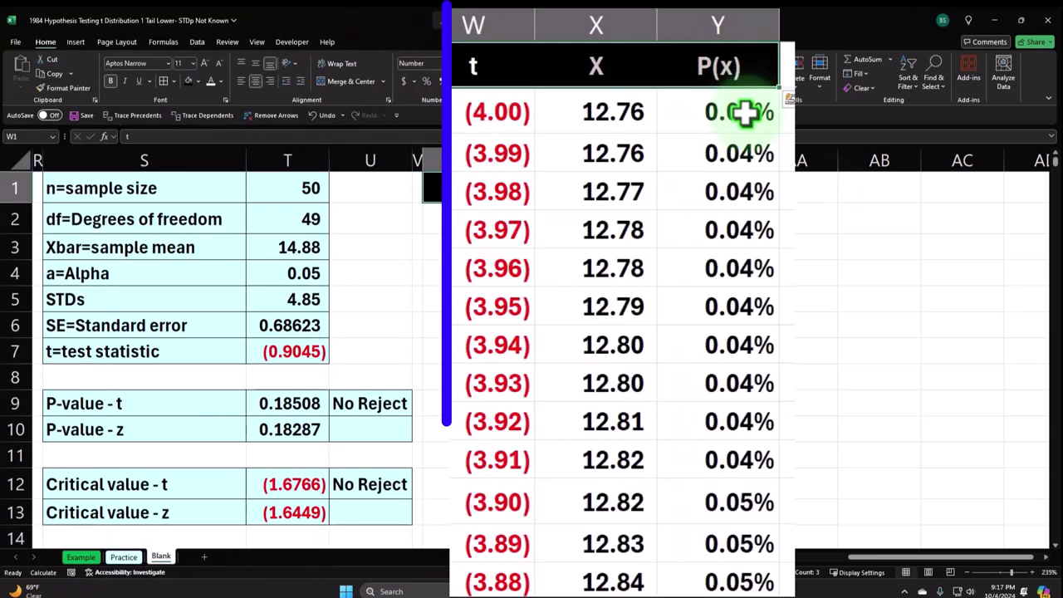
Select the P(x) values Y2:Y802 for charting.
{"action": "left_click", "coordinate": [639, 210]}
{"action": "key", "text": "ctrl+shift+Down"}
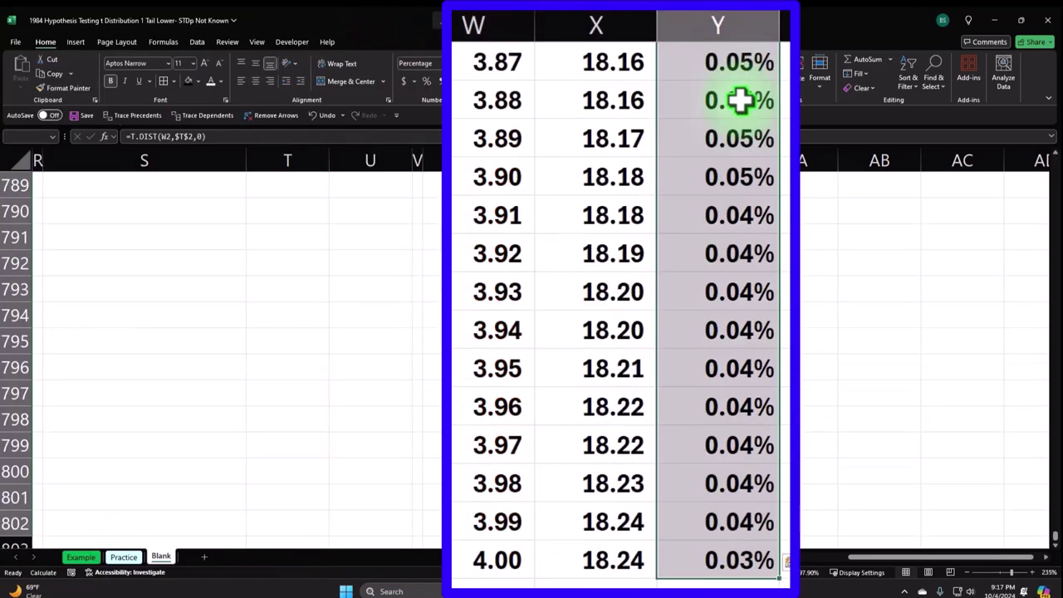
{"action": "key", "text": "ctrl+BackSpace"}
{"action": "left_click", "coordinate": [67, 42]}
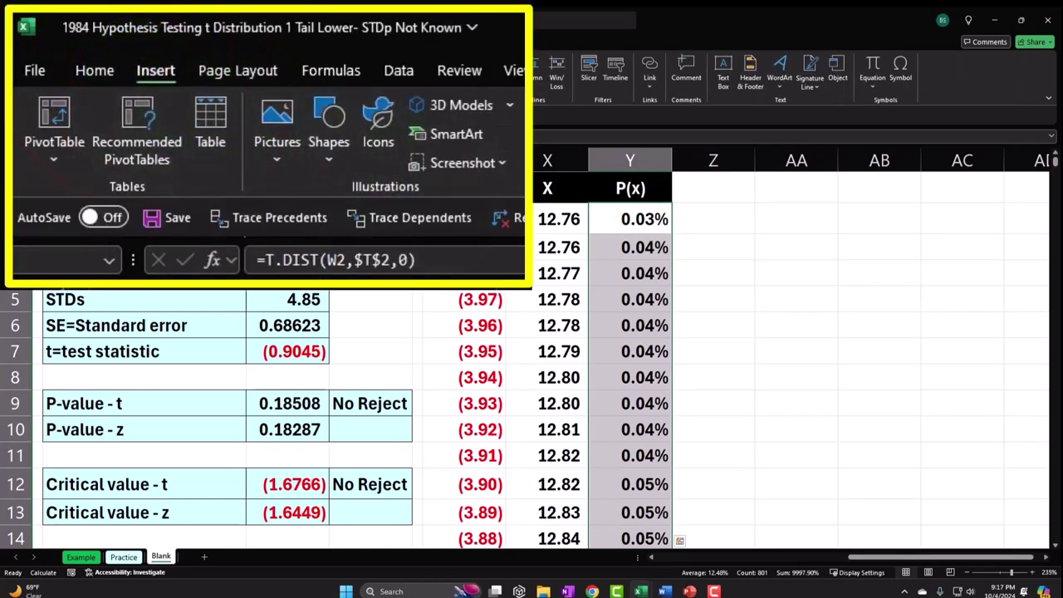
Insert a plain Area chart of the P(x) values from All Charts.
{"action": "left_click", "coordinate": [485, 107]}
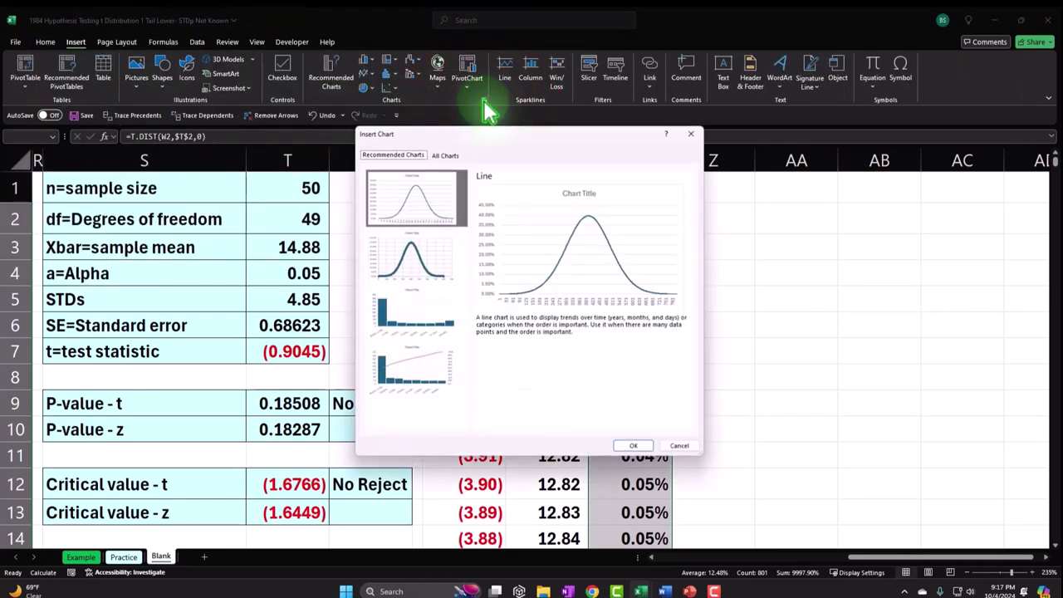
{"action": "left_click", "coordinate": [510, 70]}
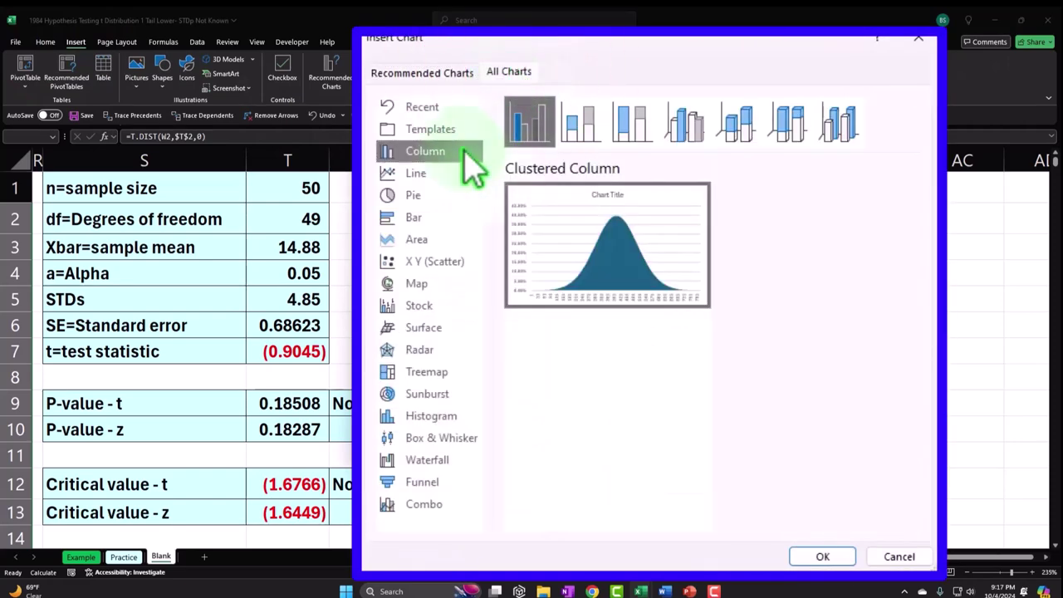
{"action": "left_click", "coordinate": [420, 237]}
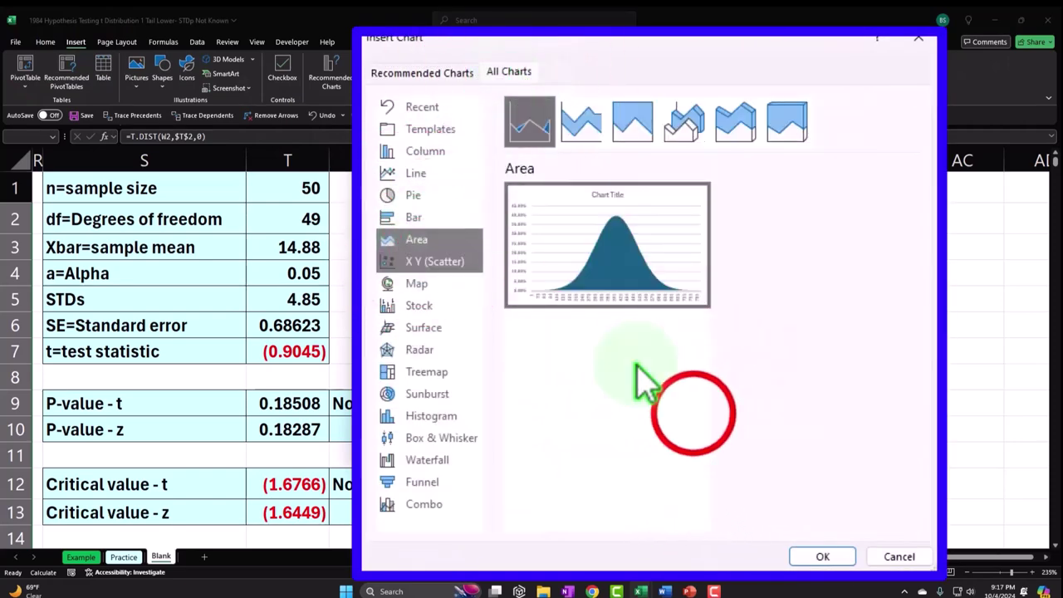
{"action": "left_click", "coordinate": [536, 124]}
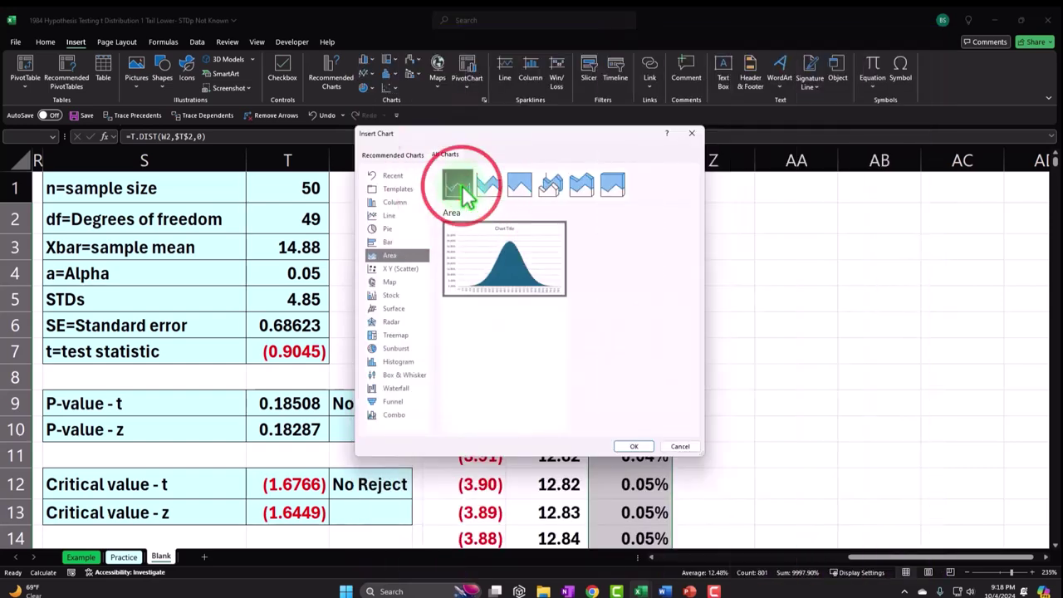
{"action": "left_click", "coordinate": [536, 124]}
Move the area chart beside the table and delete its chart title.
{"action": "left_click_drag", "start_coordinate": [561, 244], "coordinate": [809, 241]}
{"action": "left_click", "coordinate": [909, 557]}
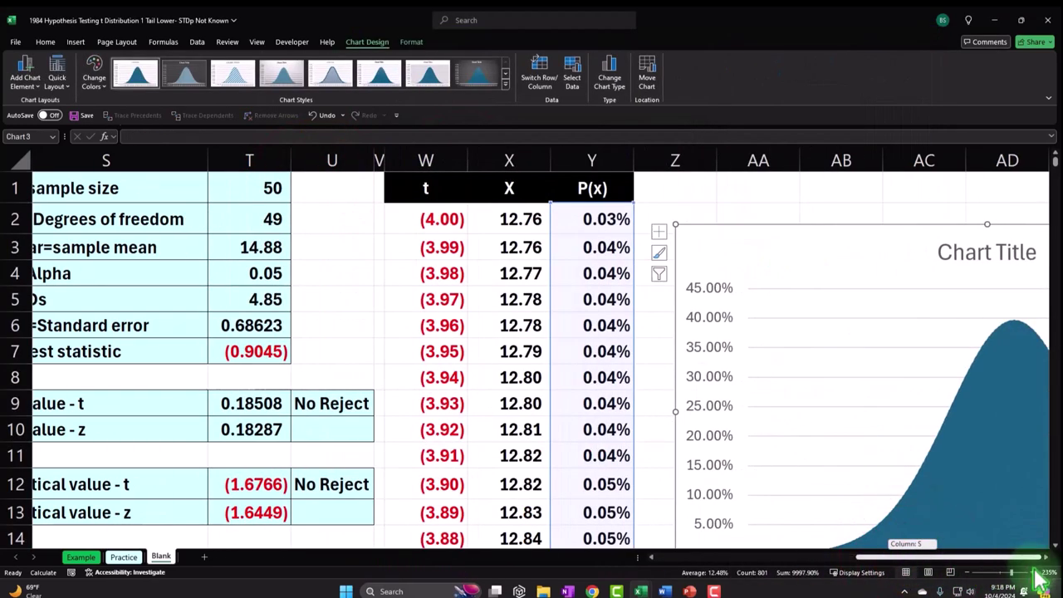
{"action": "left_click", "coordinate": [1044, 558]}
{"action": "left_click", "coordinate": [1044, 558]}
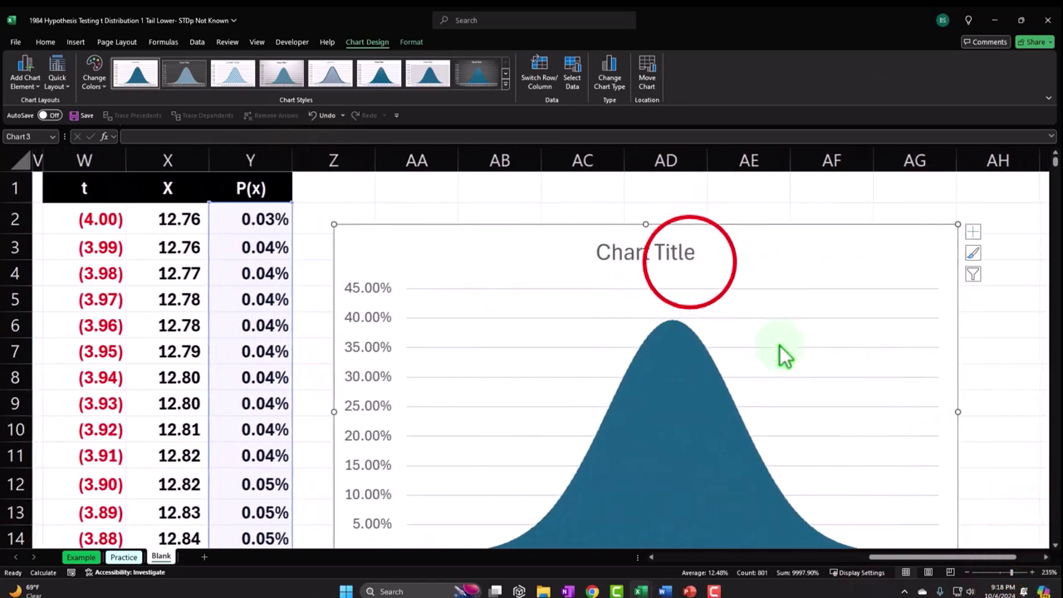
{"action": "left_click", "coordinate": [688, 258]}
{"action": "key", "text": "Delete"}
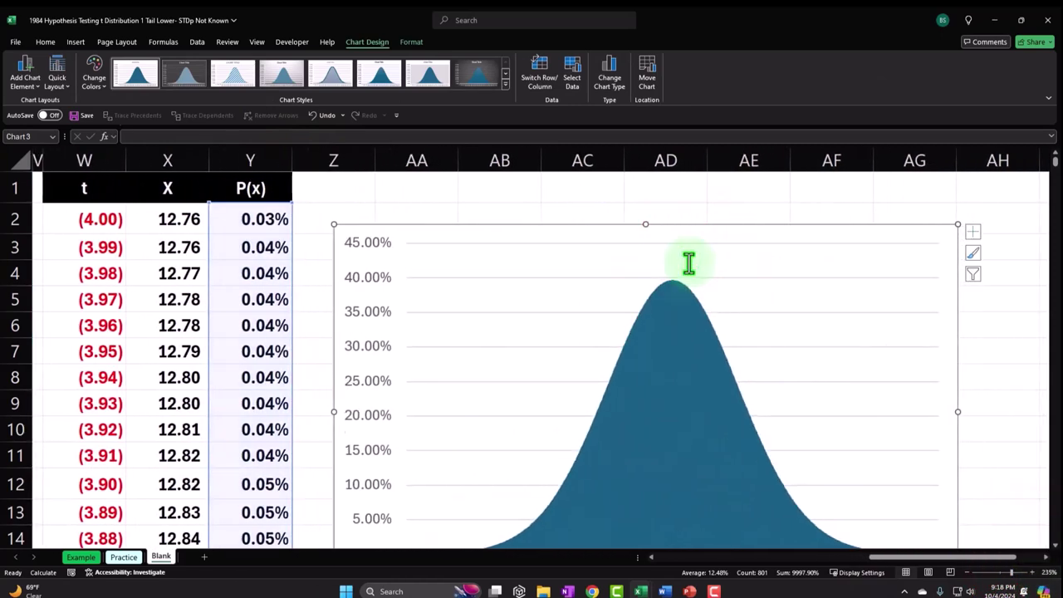
{"action": "scroll", "coordinate": [688, 264], "scroll_direction": "down", "scroll_amount": 1, "text": "ctrl"}
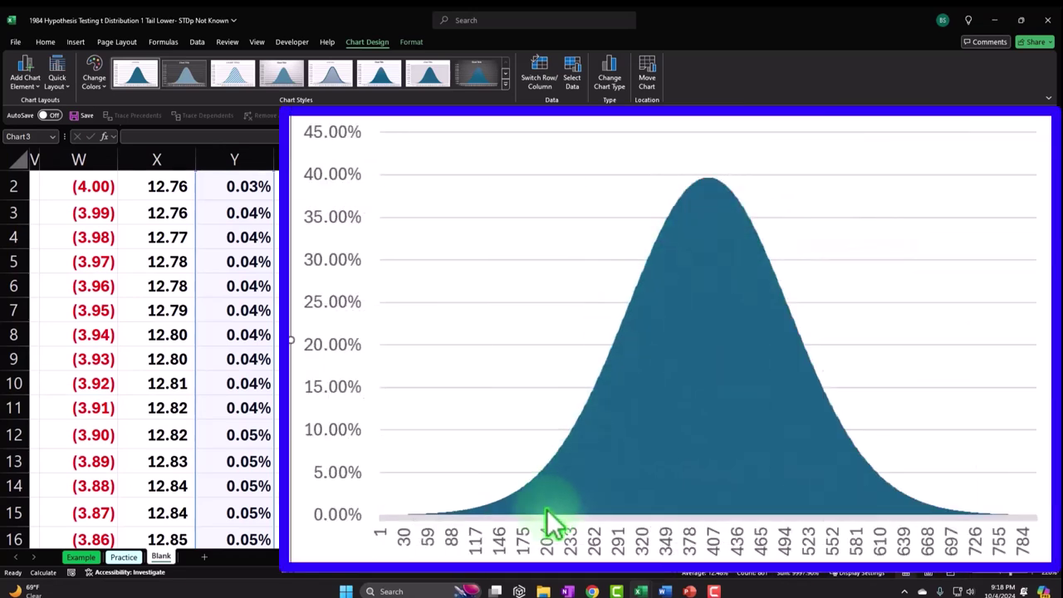
Use X2:X802 as the chart's horizontal axis labels, starting at 12.76, and move the chart up.
{"action": "left_click", "coordinate": [572, 83]}
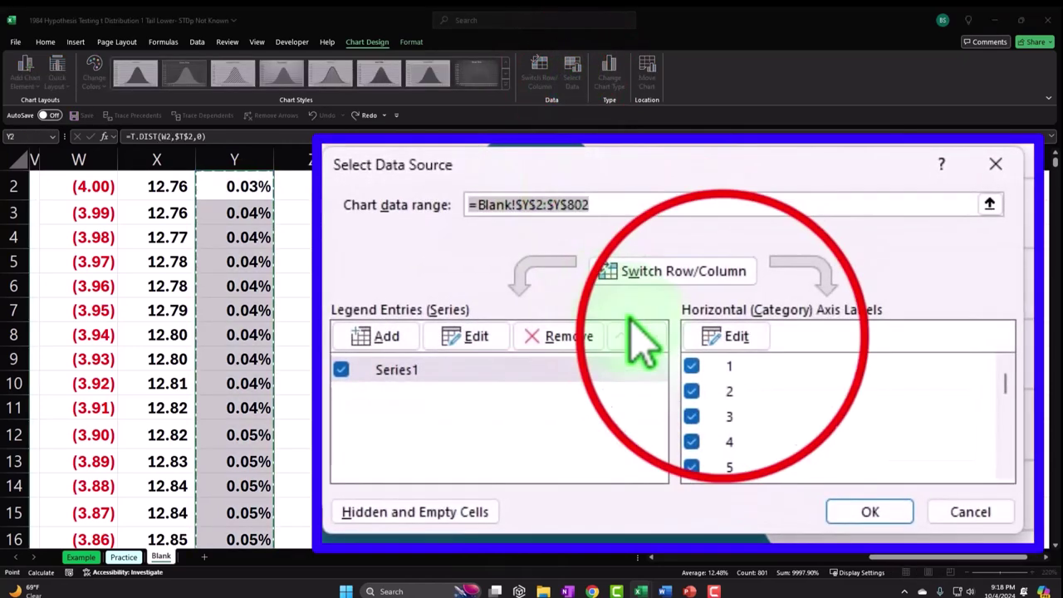
{"action": "left_click", "coordinate": [721, 347]}
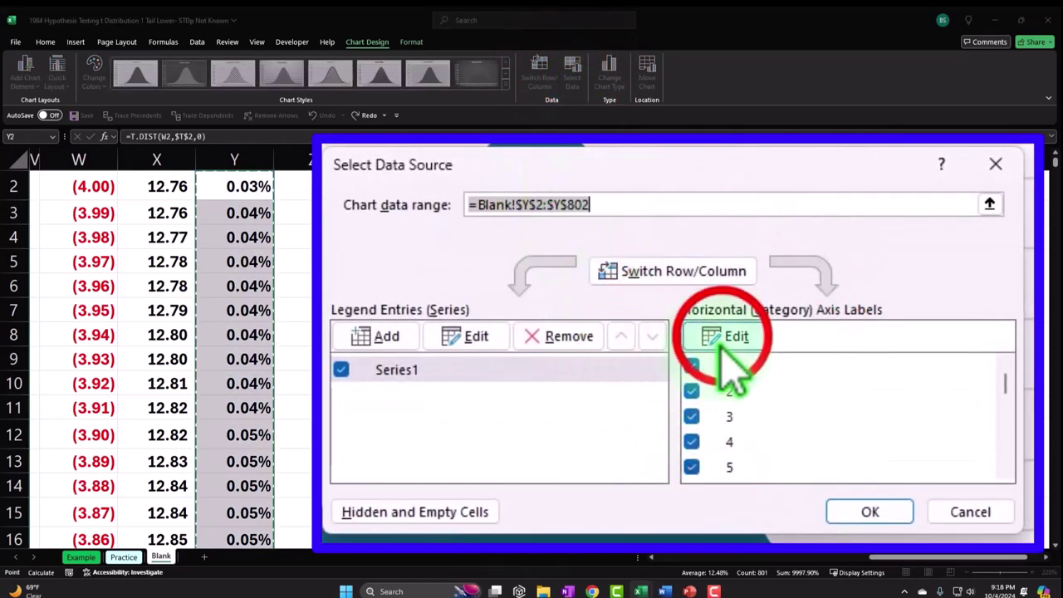
{"action": "left_click", "coordinate": [162, 216]}
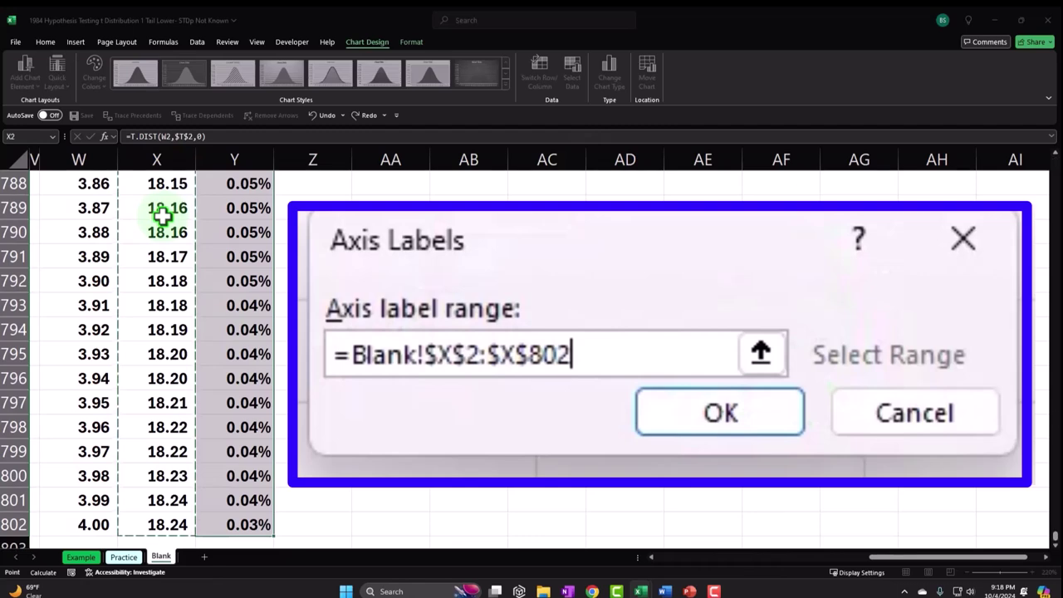
{"action": "key", "text": "ctrl+BackSpace"}
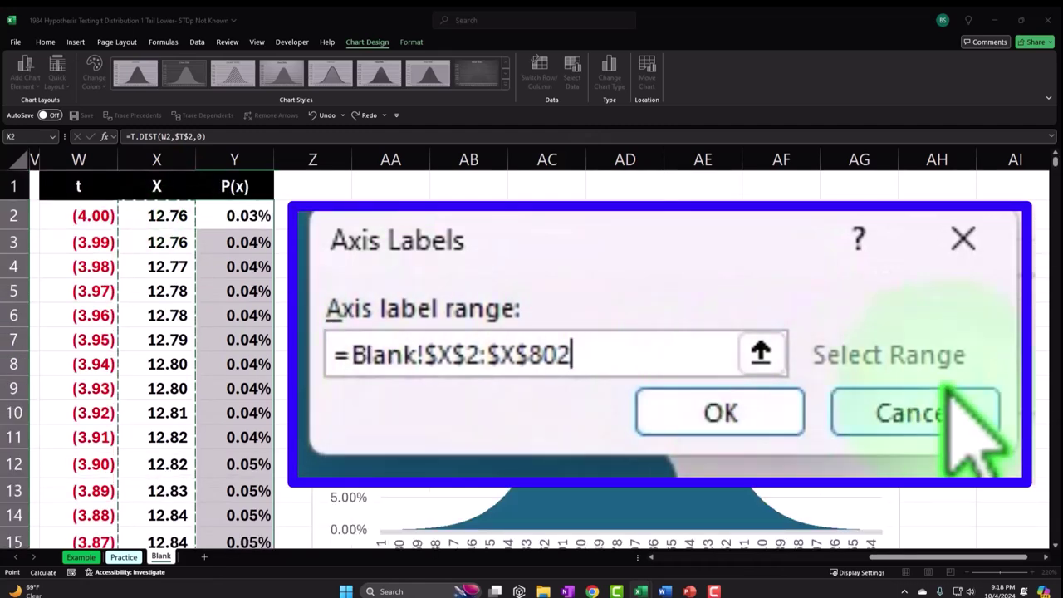
{"action": "left_click", "coordinate": [761, 355]}
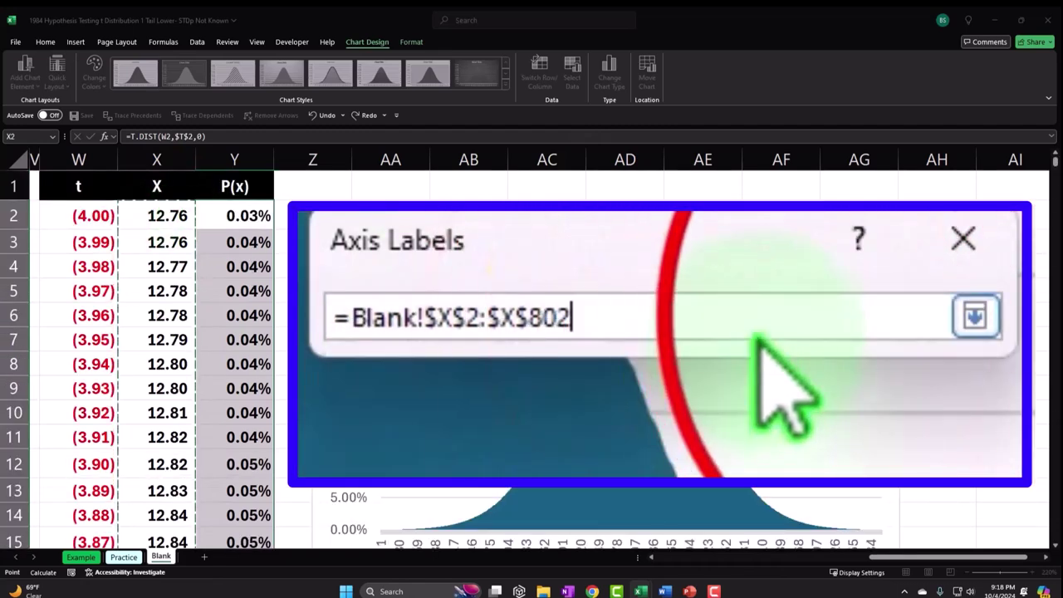
{"action": "left_click", "coordinate": [975, 317]}
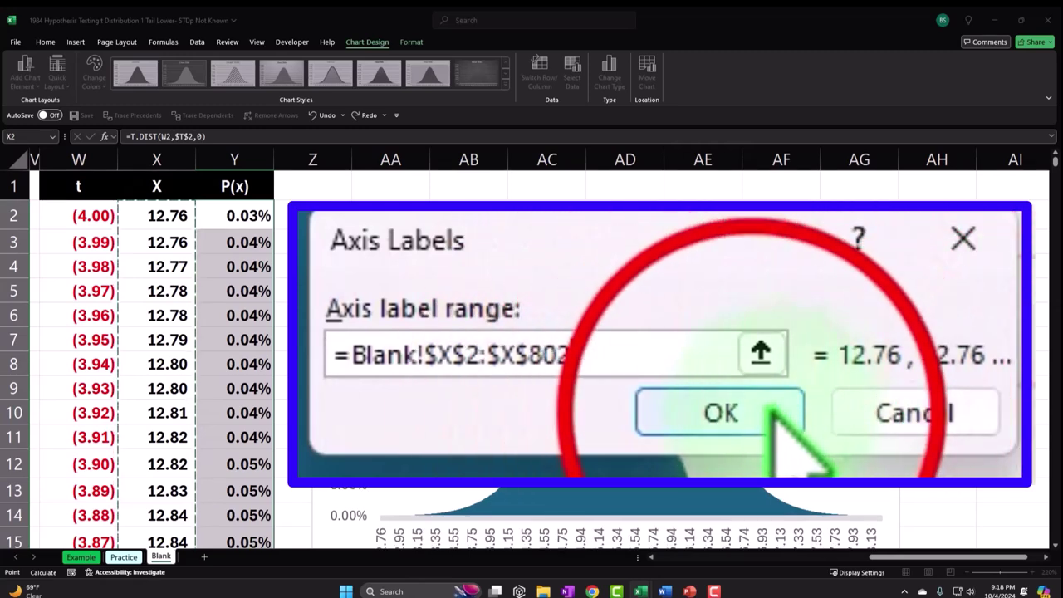
{"action": "left_click", "coordinate": [720, 413]}
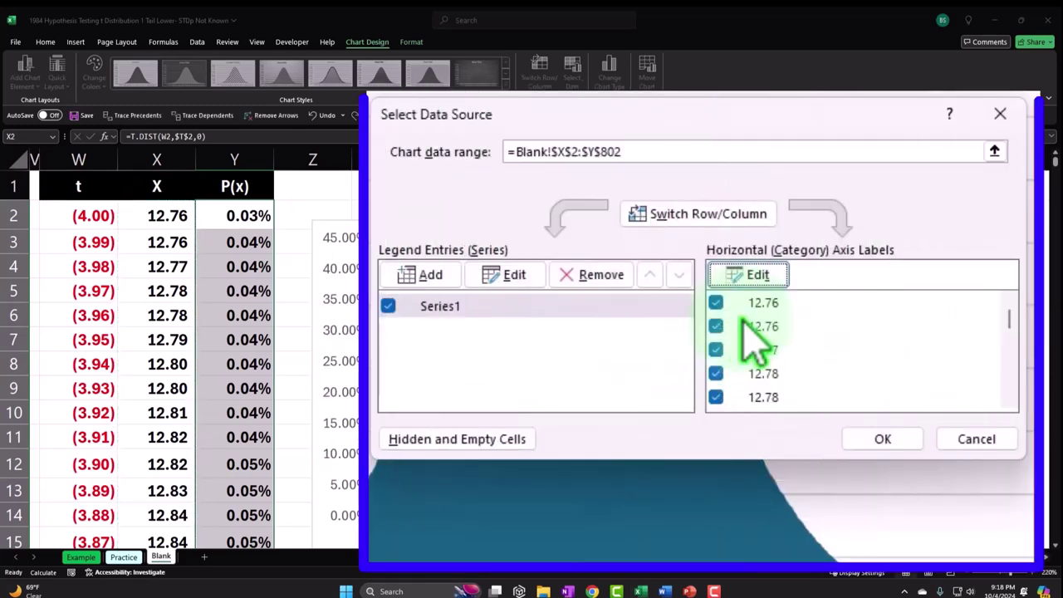
{"action": "left_click", "coordinate": [882, 439]}
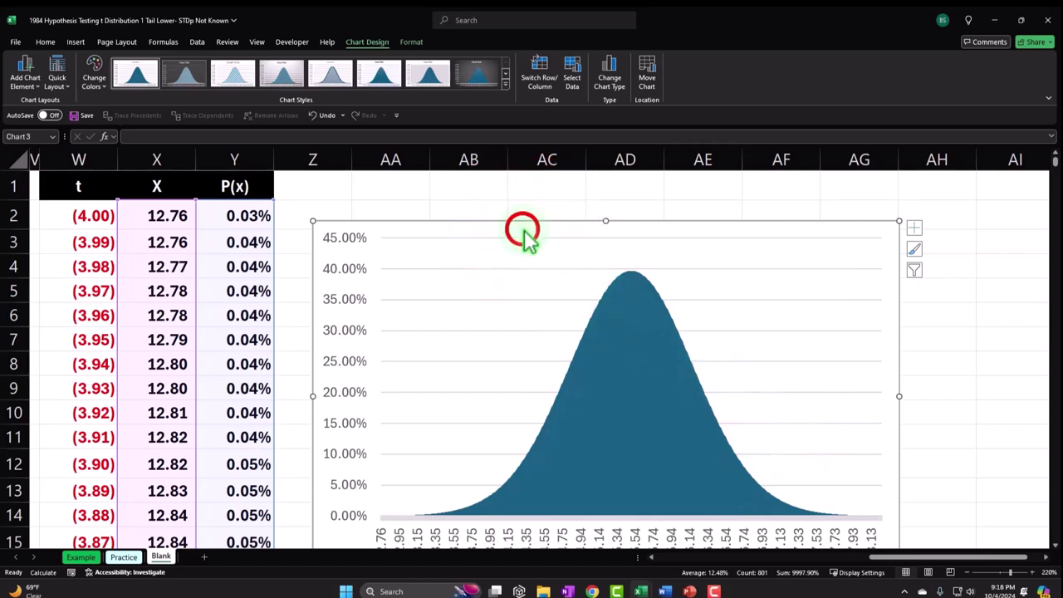
{"action": "left_click_drag", "start_coordinate": [522, 230], "coordinate": [603, 193]}
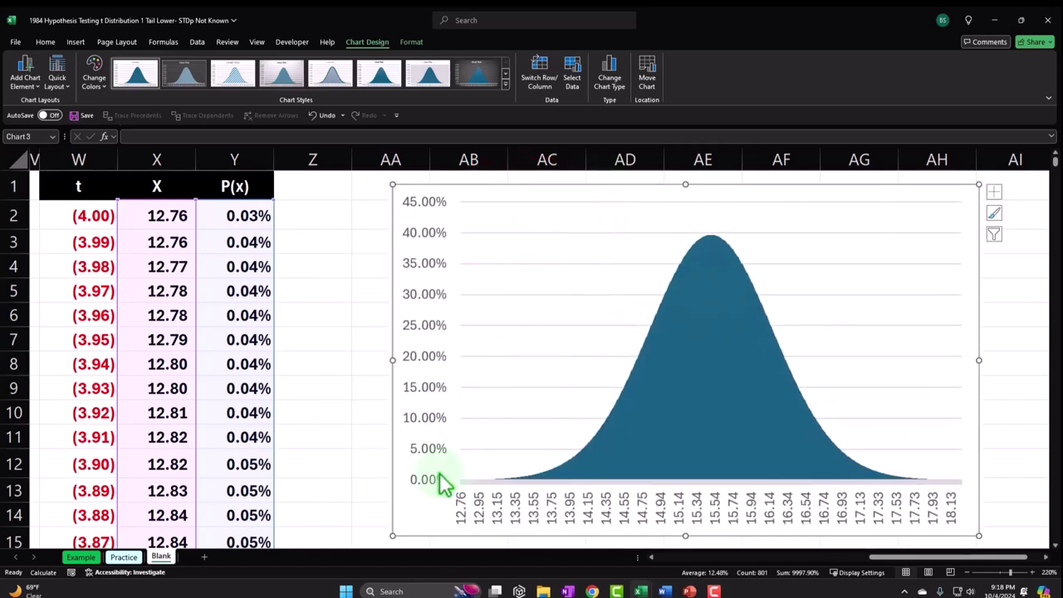
{"action": "left_click", "coordinate": [342, 373]}
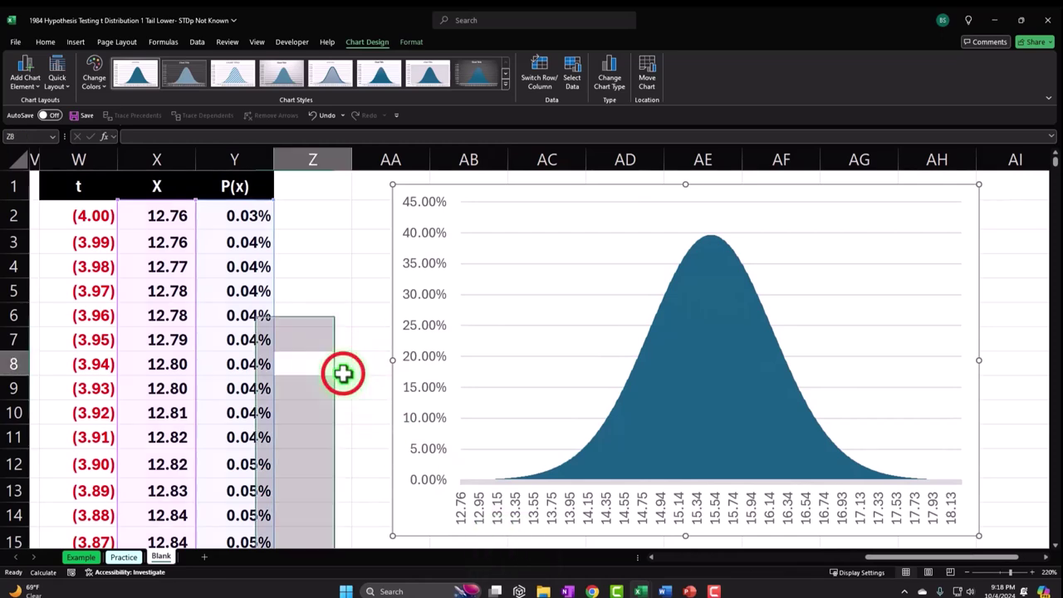
{"action": "key", "text": "Left"}
{"action": "key", "text": "Left"}
{"action": "key", "text": "Left"}
{"action": "key", "text": "Left"}
{"action": "key", "text": "Left"}
{"action": "key", "text": "Left"}
{"action": "key", "text": "Left"}
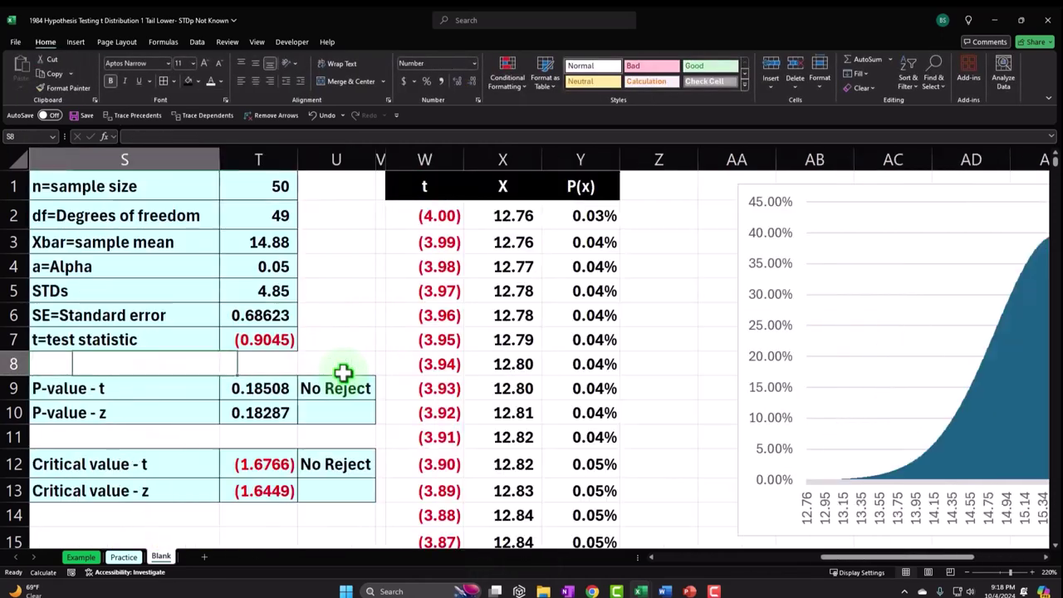
{"action": "key", "text": "Left"}
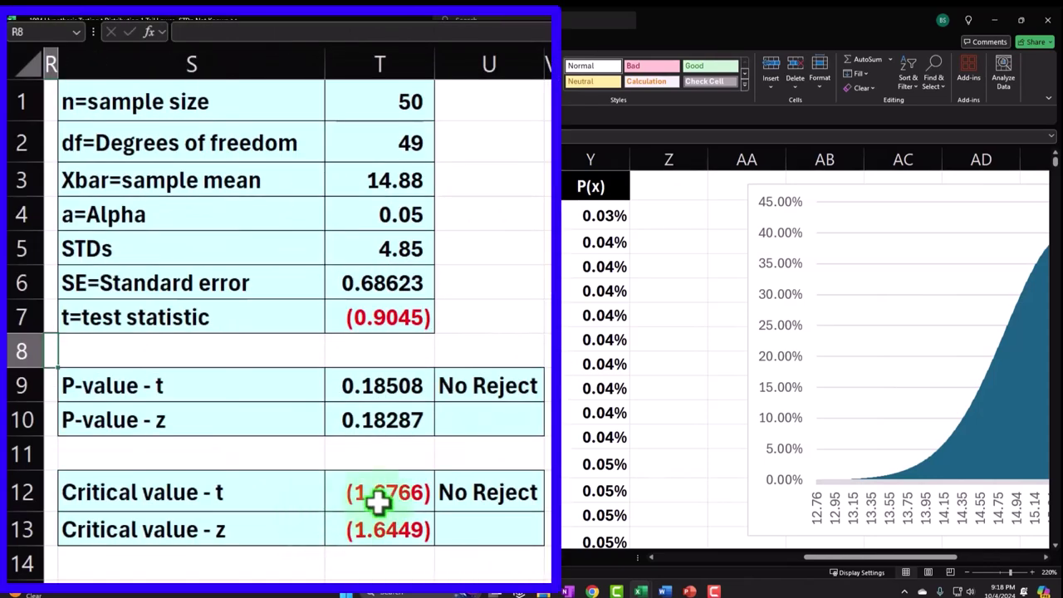
{"action": "left_click", "coordinate": [342, 497]}
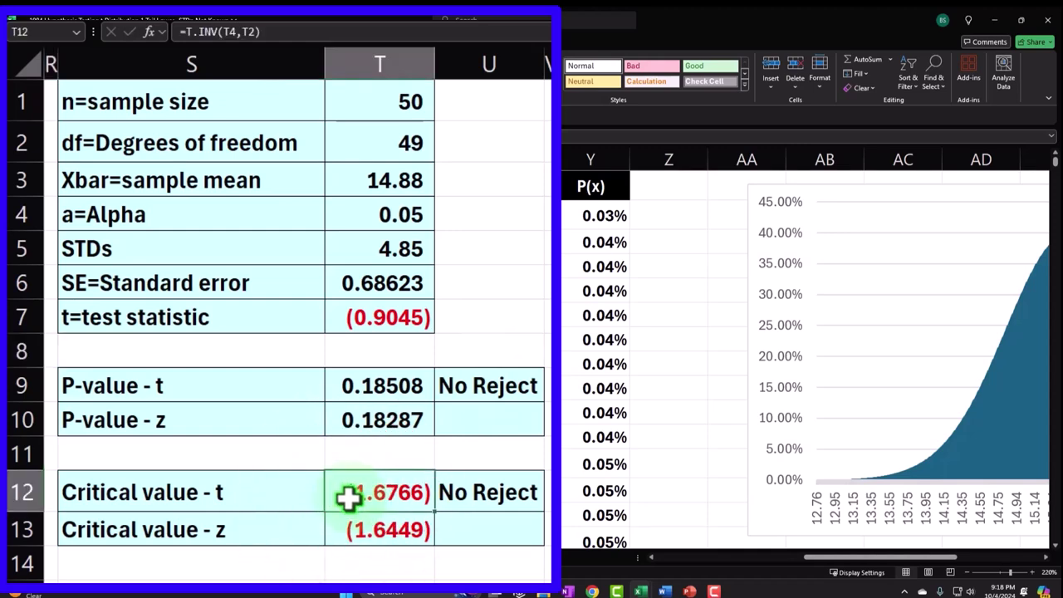
{"action": "left_click", "coordinate": [664, 181]}
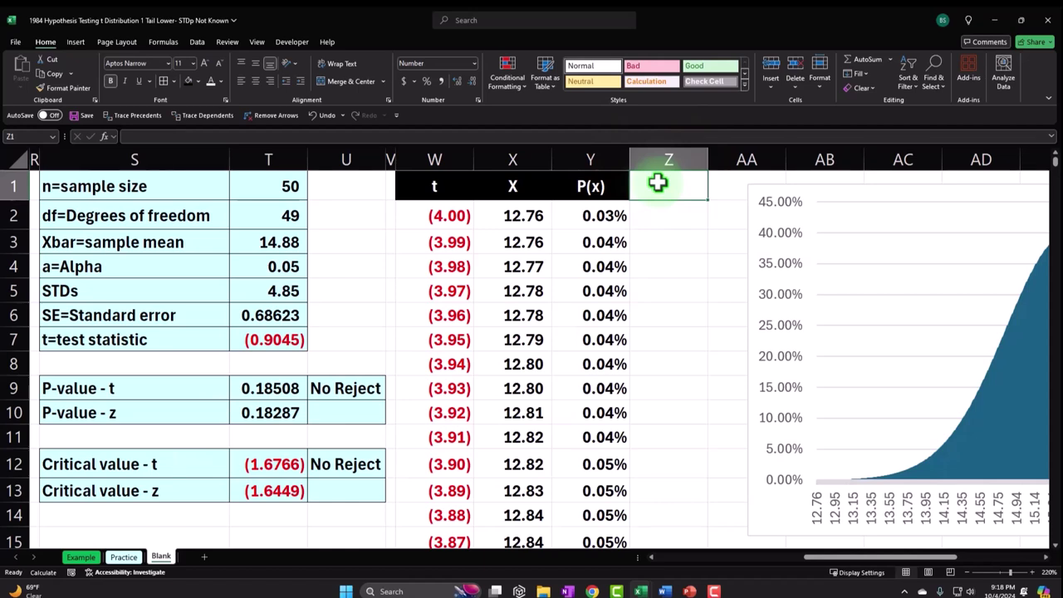
Enter a Z1 header formula joining "t<" with the critical t value in T12.
{"action": "type", "text": "="}
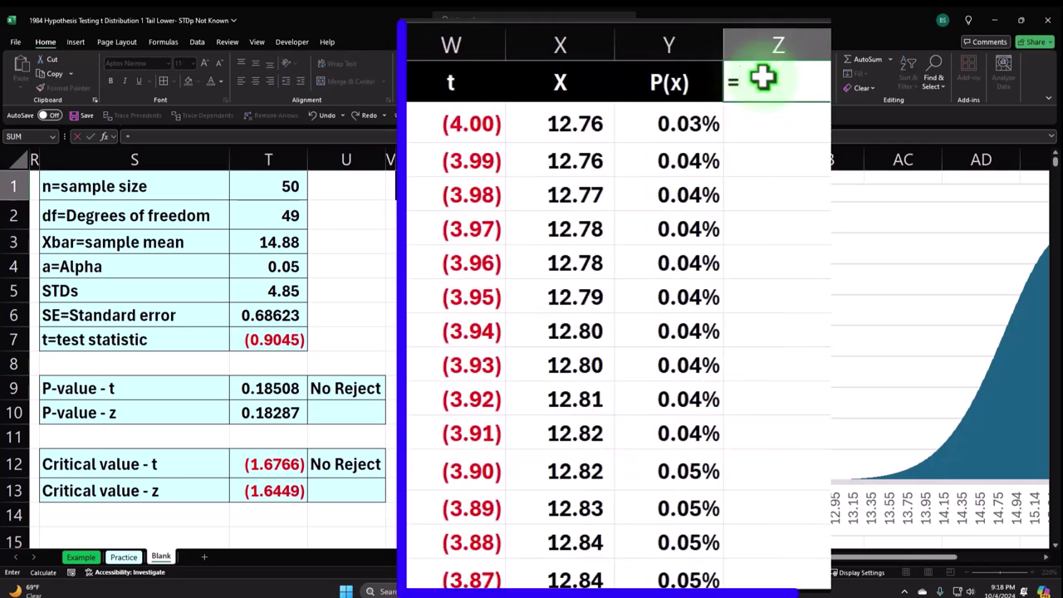
{"action": "type", "text": "t"}
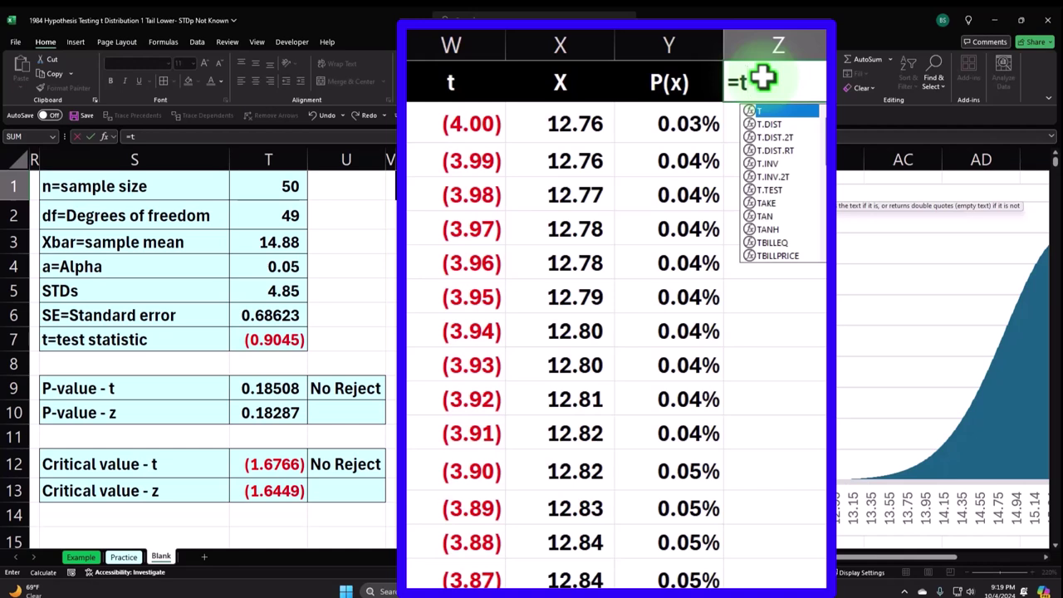
{"action": "type", "text": "<"}
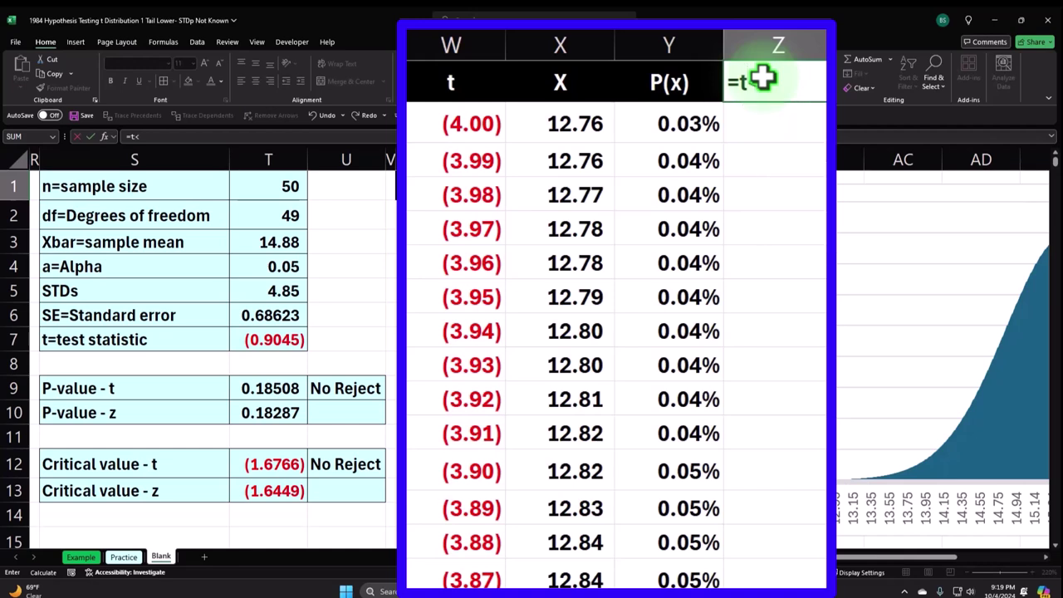
{"action": "left_click", "coordinate": [279, 465]}
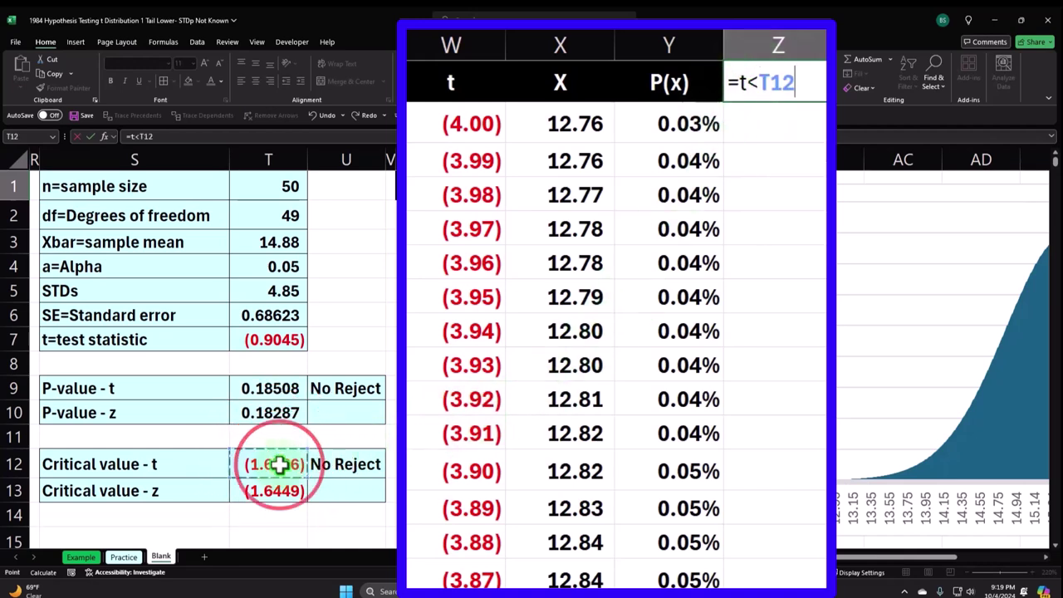
{"action": "key", "text": "Return"}
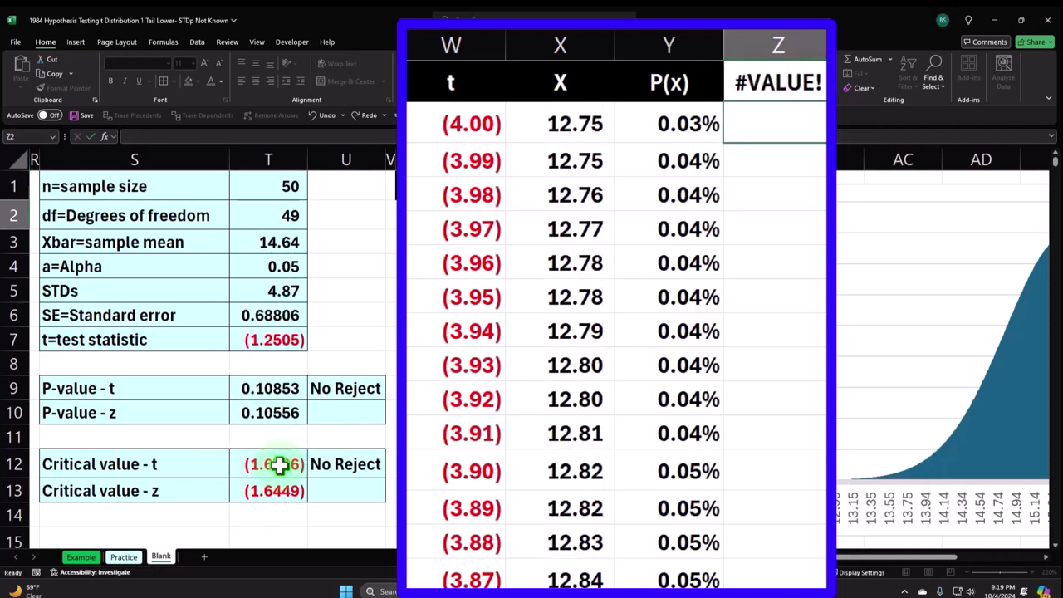
{"action": "left_click", "coordinate": [744, 85]}
{"action": "double_click", "coordinate": [745, 85]}
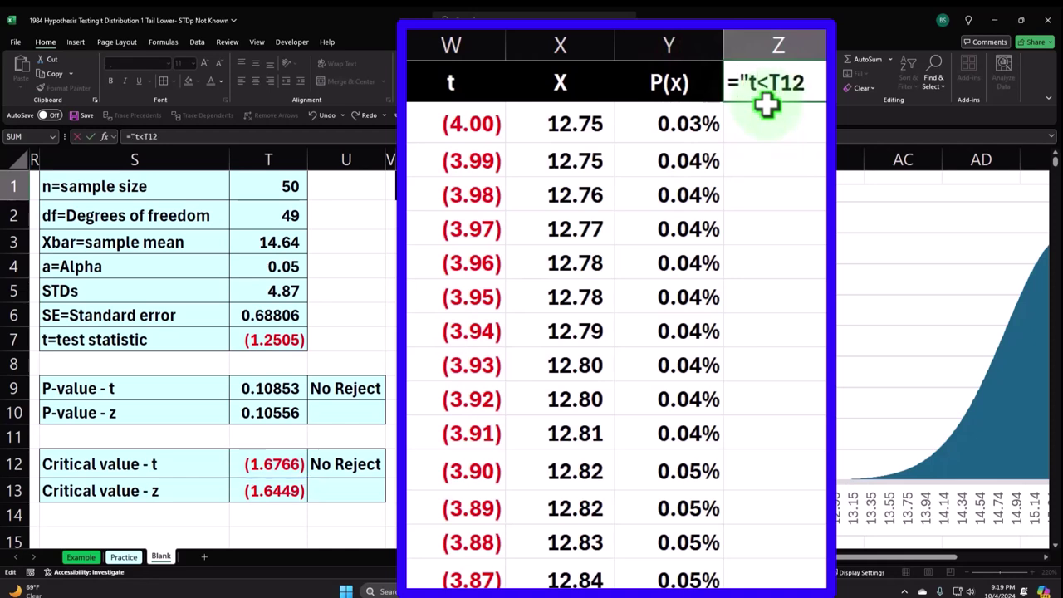
{"action": "type", "text": "&"}
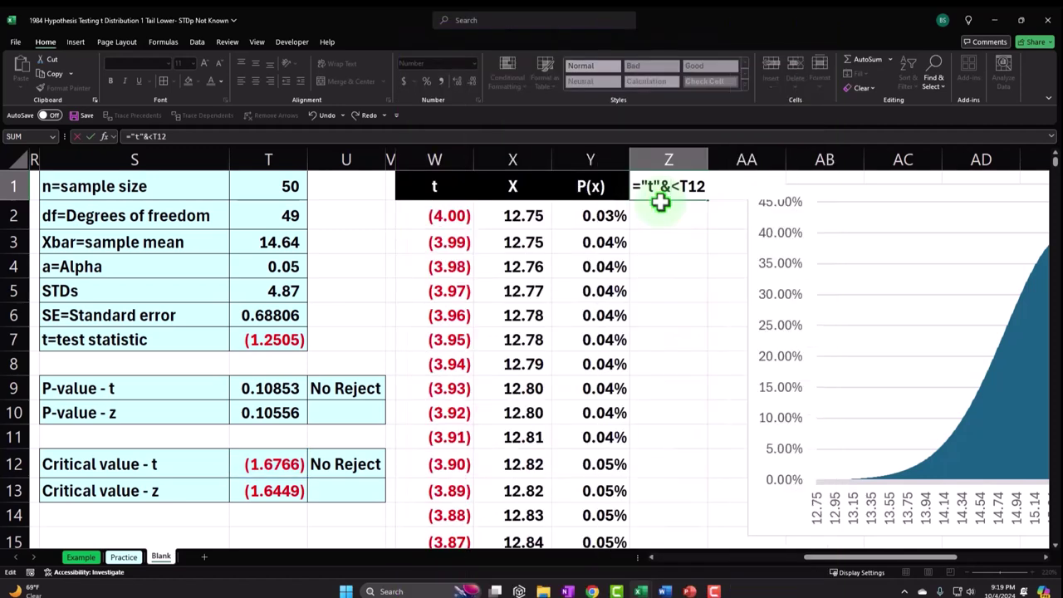
{"action": "key", "text": "Return"}
{"action": "key", "text": "Return"}
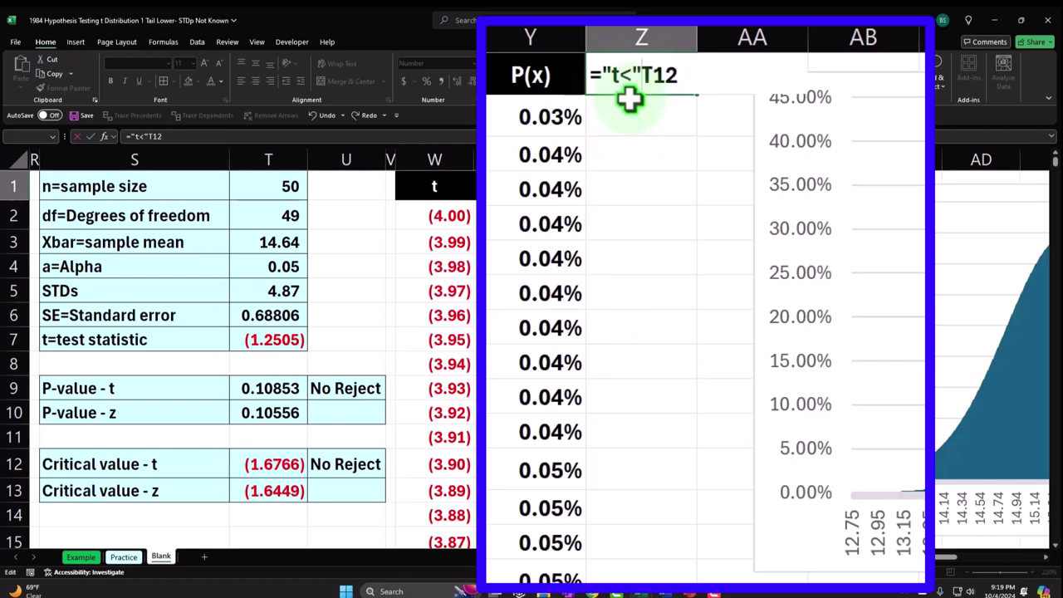
{"action": "key", "text": "ctrl+Return"}
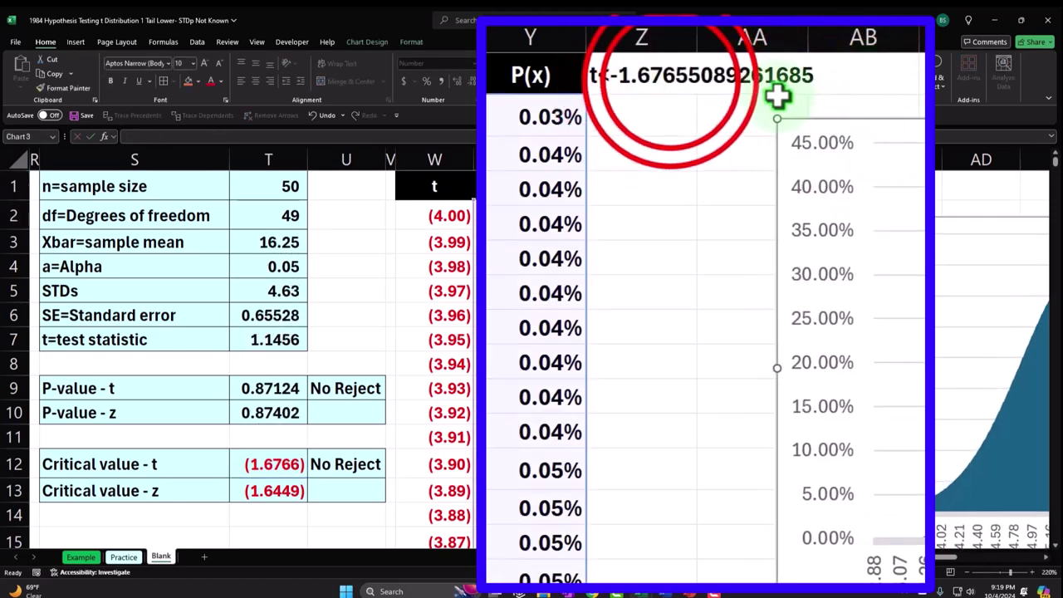
Round the critical value to two decimals so Z1 reads t<-1.68, and center it.
{"action": "double_click", "coordinate": [669, 83]}
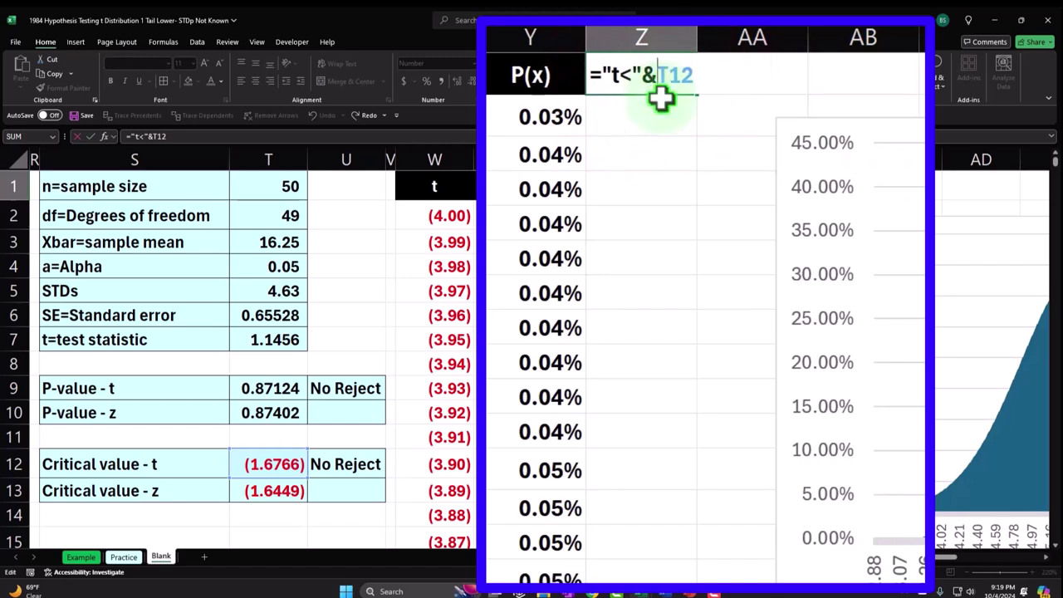
{"action": "type", "text": "rou"}
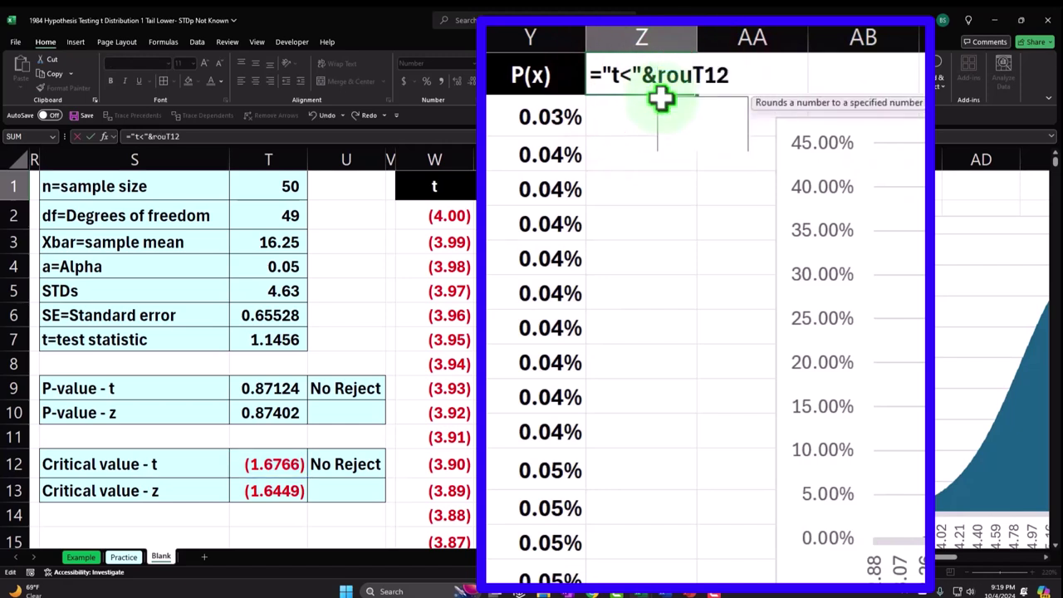
{"action": "key", "text": "Tab"}
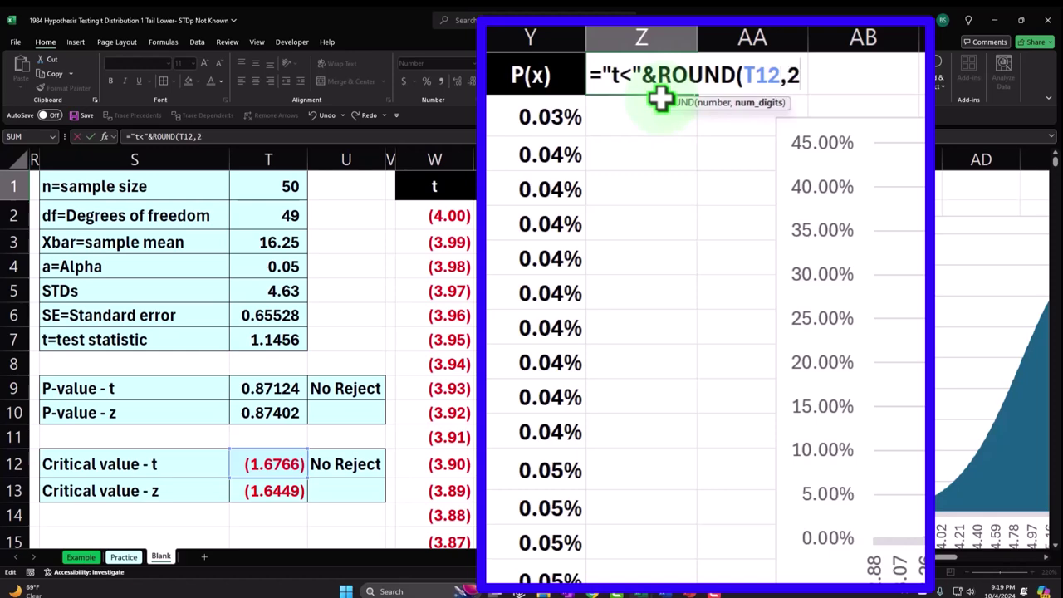
{"action": "key", "text": "Return"}
{"action": "left_click", "coordinate": [681, 199]}
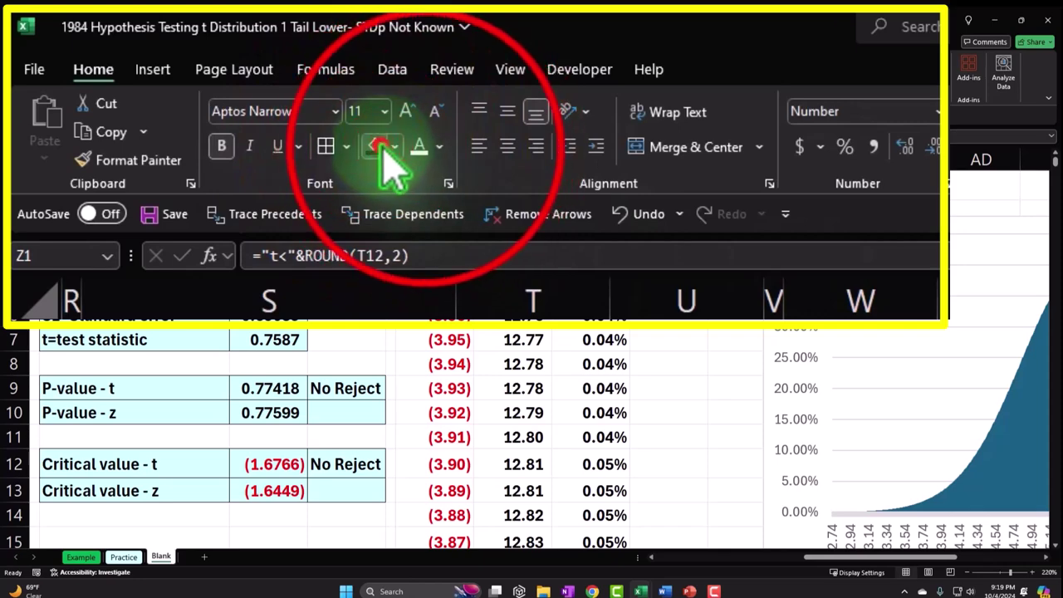
{"action": "left_click", "coordinate": [508, 147]}
{"action": "left_click", "coordinate": [822, 221]}
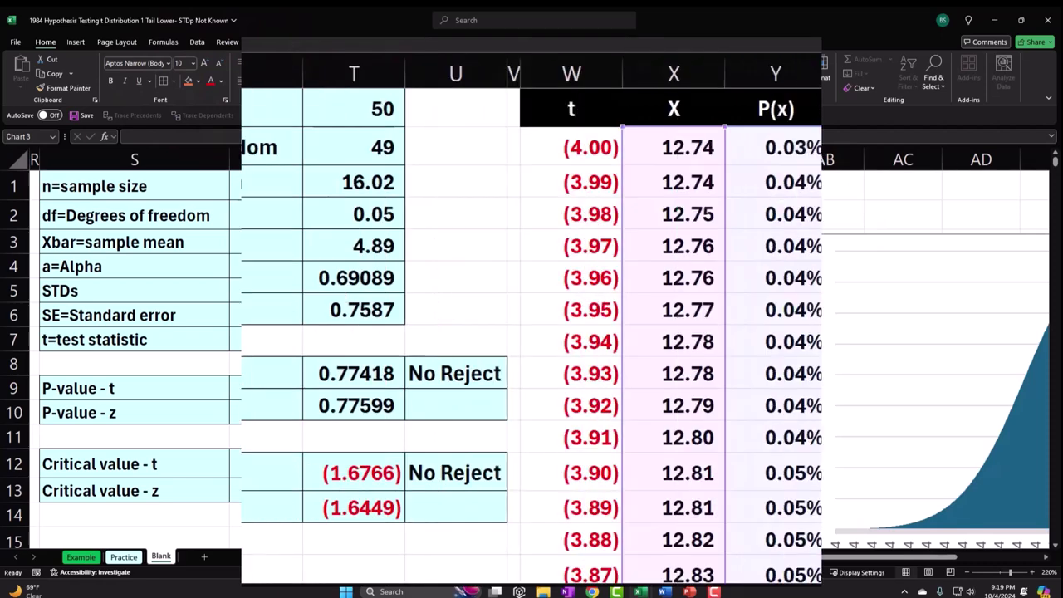
Enter =IF(W2<$T$12,Y2," ") in cell Z2.
{"action": "left_click", "coordinate": [689, 211]}
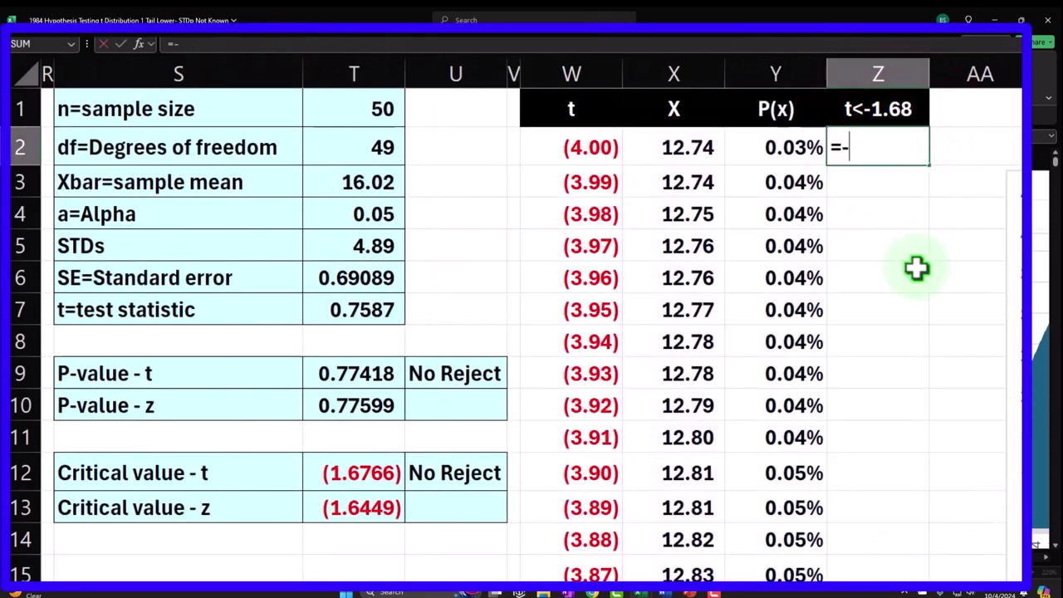
{"action": "type", "text": "=if"}
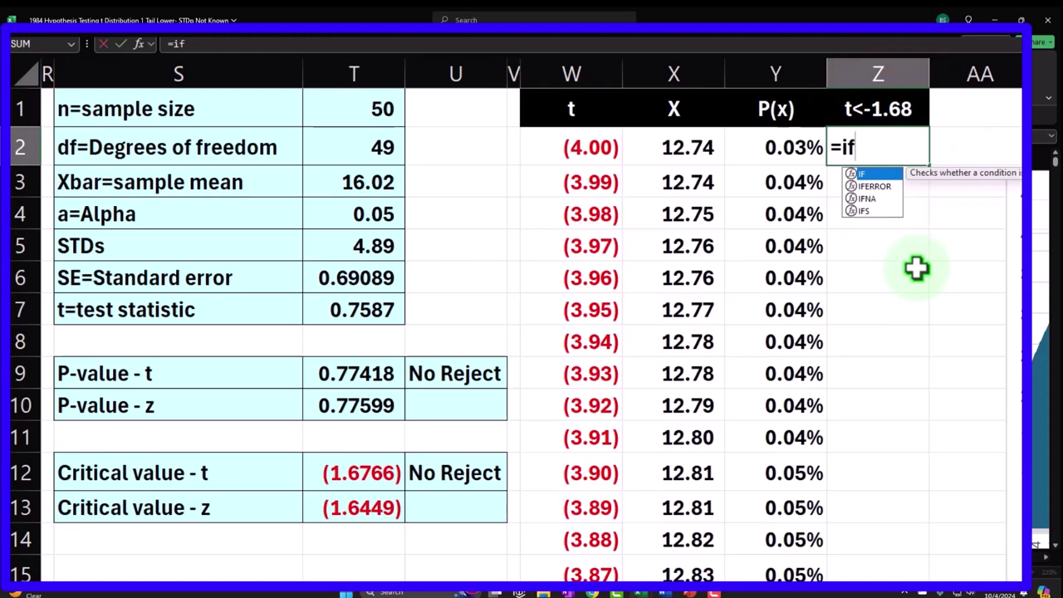
{"action": "key", "text": "Tab"}
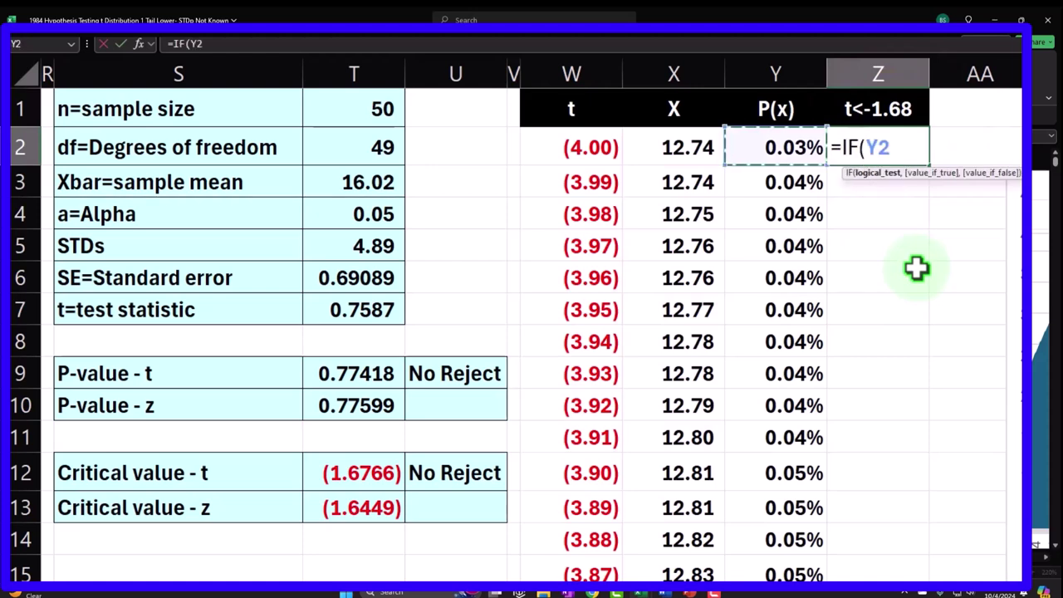
{"action": "key", "text": "Left"}
{"action": "key", "text": "Left"}
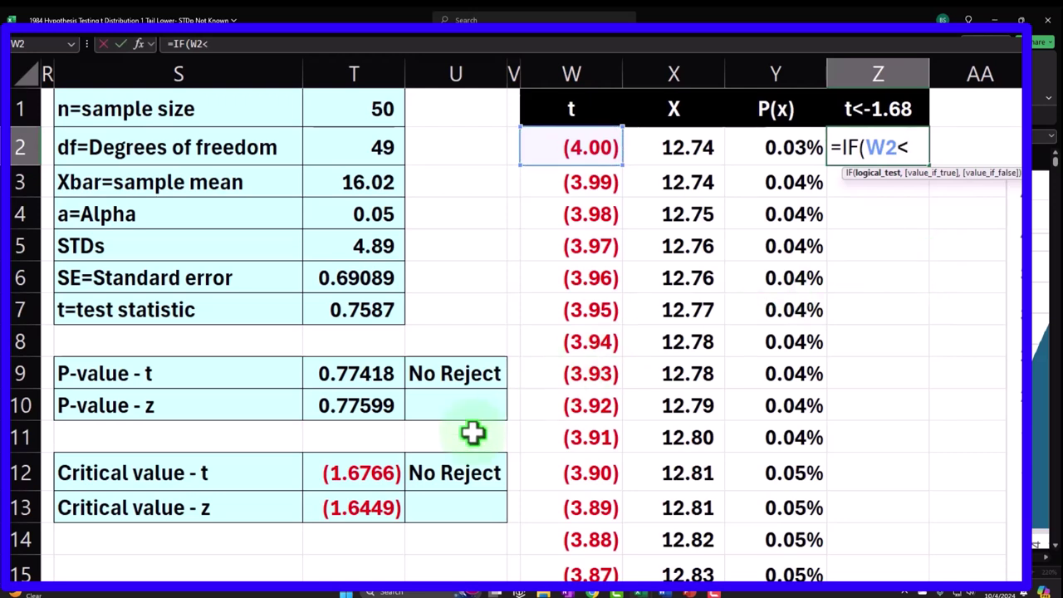
{"action": "left_click", "coordinate": [344, 474]}
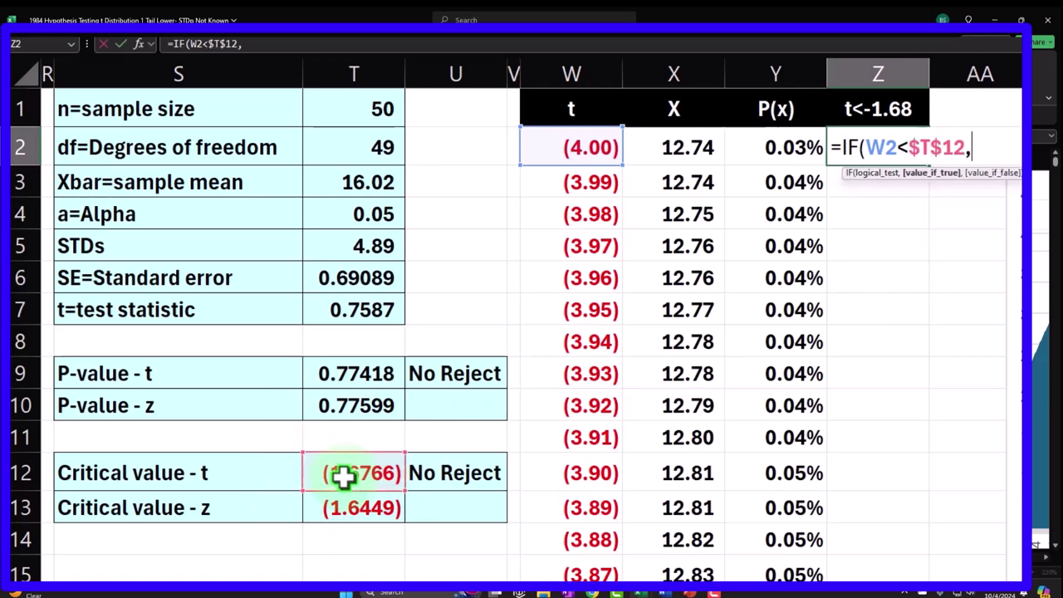
{"action": "left_click", "coordinate": [777, 152]}
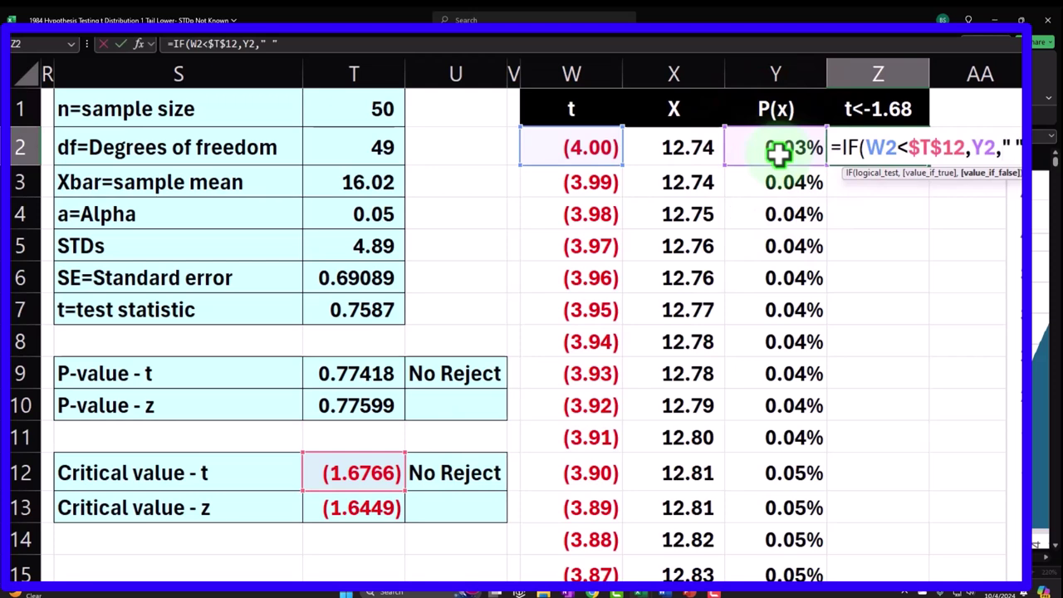
{"action": "type", "text": ",\" \")"}
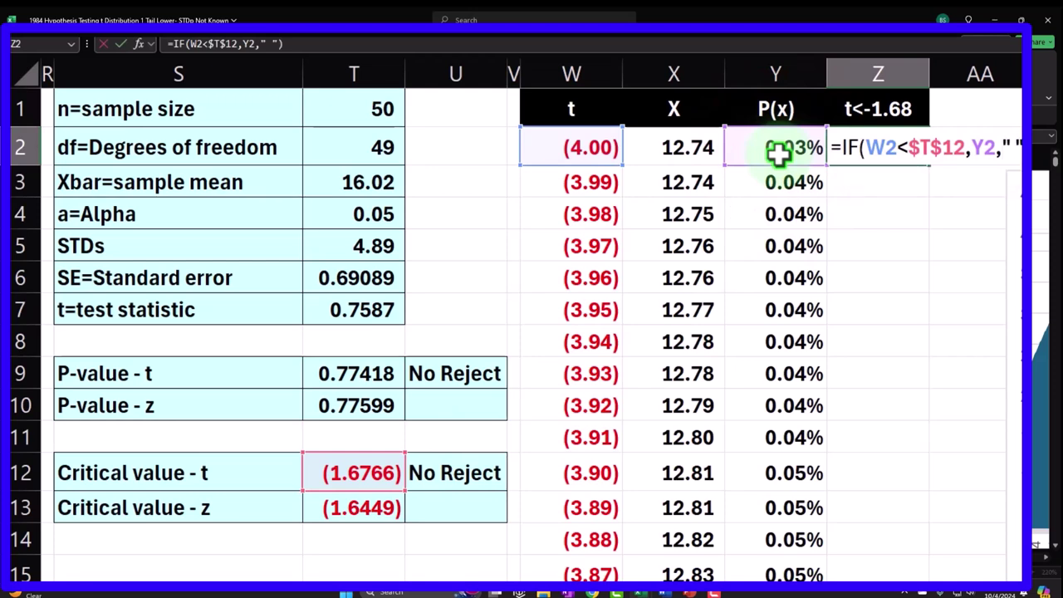
{"action": "key", "text": "Return"}
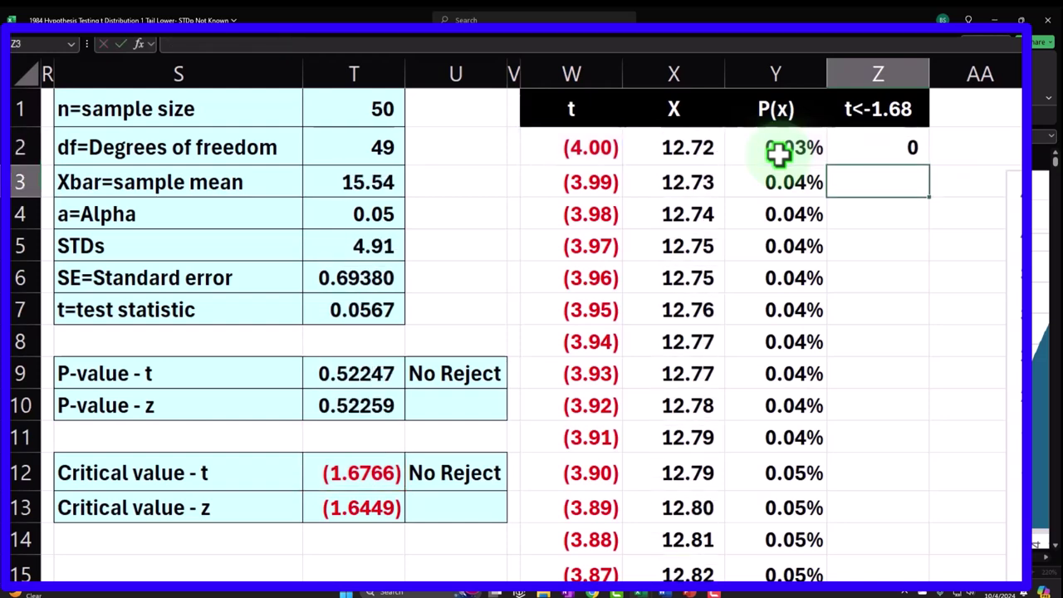
Format Z2 as a percentage and fill it down column Z, checking where values turn blank.
{"action": "key", "text": "Up"}
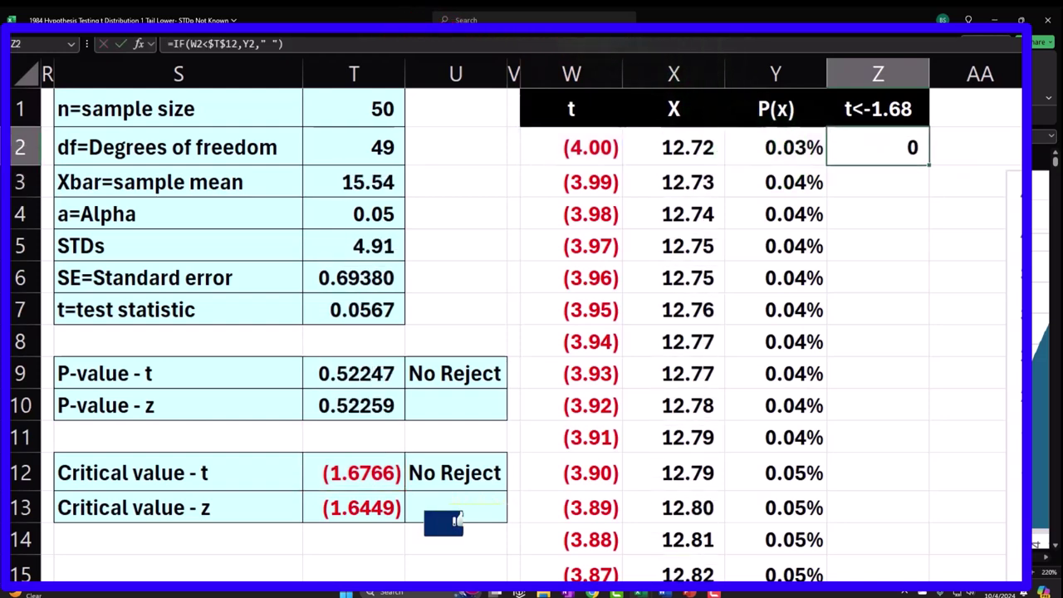
{"action": "key", "text": "ctrl+shift+5"}
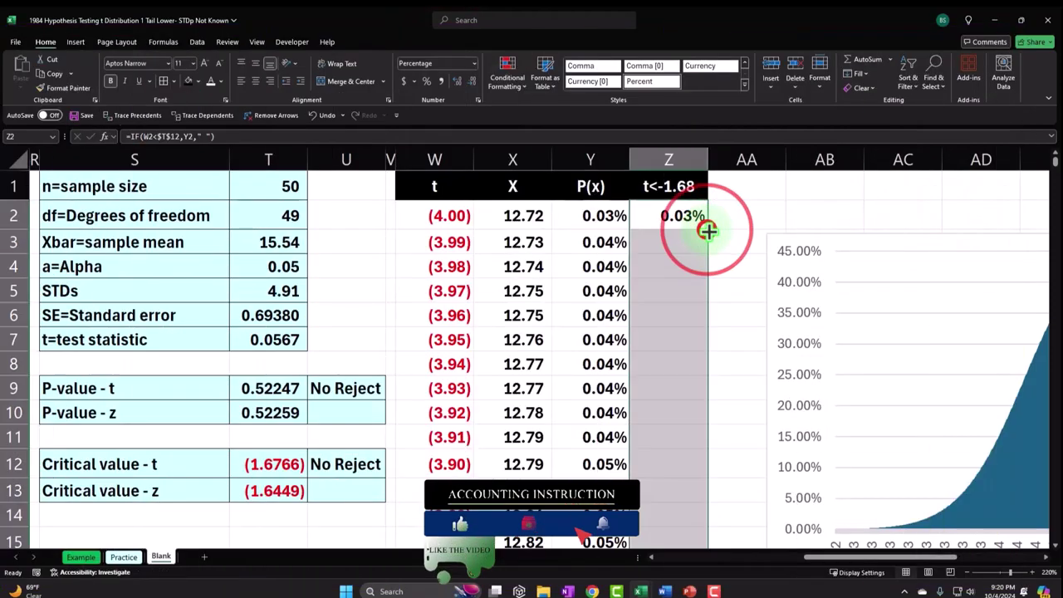
{"action": "double_click", "coordinate": [929, 164]}
{"action": "scroll", "coordinate": [702, 241], "scroll_direction": "down", "scroll_amount": 20}
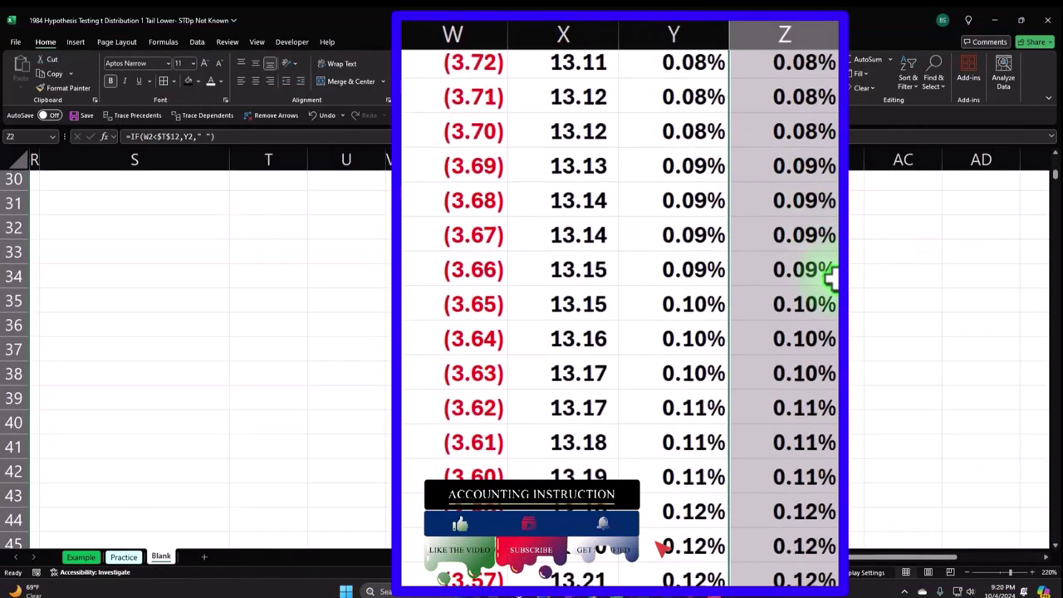
{"action": "scroll", "coordinate": [830, 280], "scroll_direction": "down", "scroll_amount": 12}
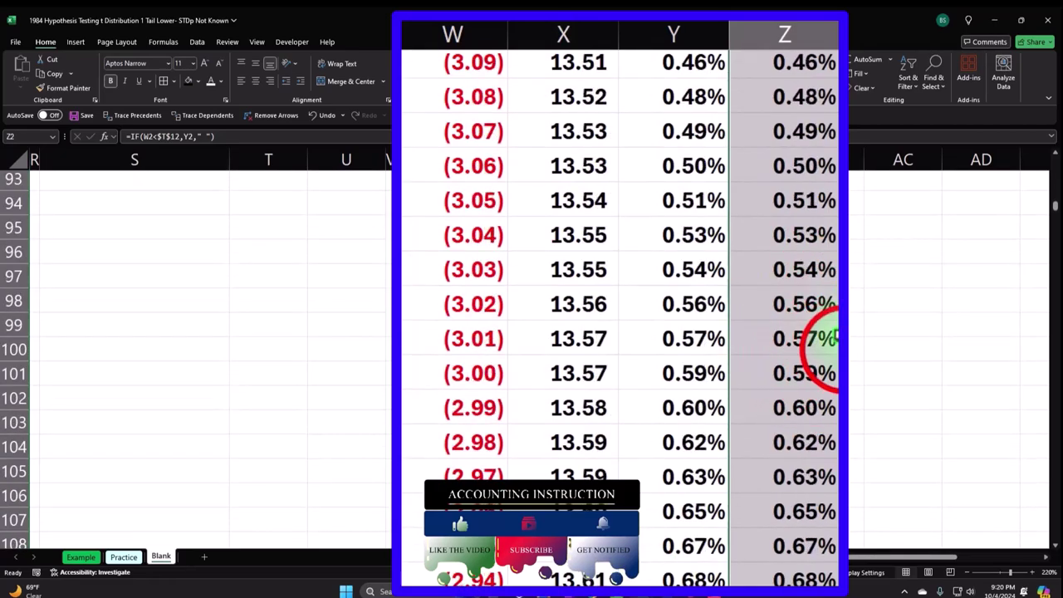
{"action": "left_click", "coordinate": [830, 332]}
{"action": "key", "text": "Down"}
{"action": "key", "text": "Down"}
{"action": "key", "text": "Down"}
{"action": "key", "text": "Down"}
{"action": "key", "text": "Down"}
{"action": "key", "text": "Down"}
{"action": "key", "text": "Down"}
{"action": "key", "text": "Down"}
{"action": "key", "text": "Down"}
{"action": "key", "text": "Down"}
{"action": "key", "text": "Down"}
{"action": "key", "text": "Down"}
{"action": "key", "text": "Down"}
{"action": "key", "text": "Down"}
{"action": "key", "text": "Down"}
{"action": "key", "text": "Down"}
{"action": "key", "text": "Down"}
{"action": "key", "text": "Down"}
{"action": "key", "text": "Down"}
{"action": "key", "text": "Down"}
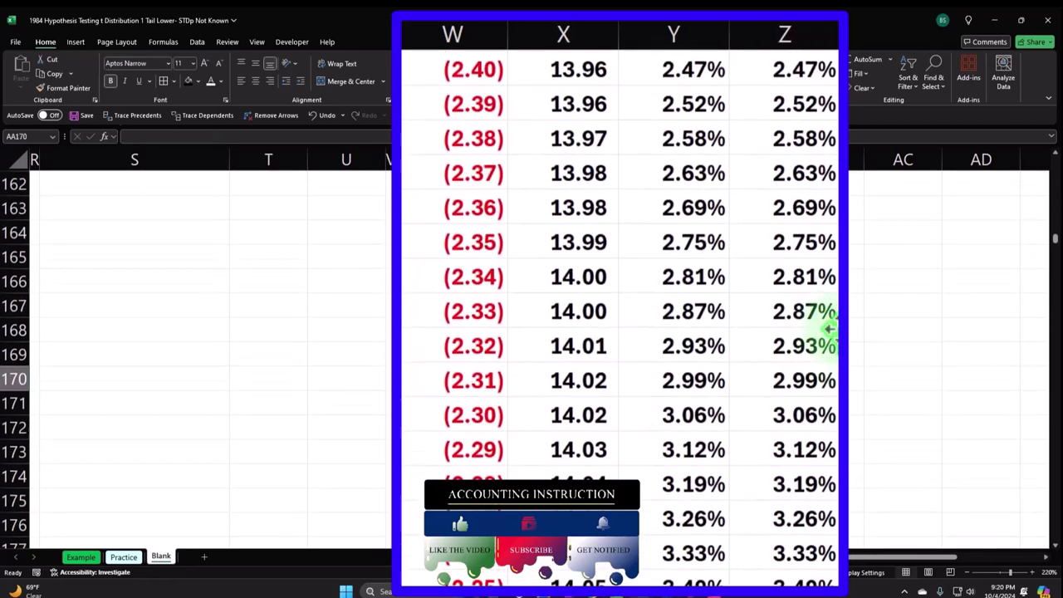
{"action": "key", "text": "Down"}
{"action": "key", "text": "Down"}
{"action": "key", "text": "Down"}
{"action": "key", "text": "Down"}
{"action": "key", "text": "Down"}
{"action": "key", "text": "Down"}
{"action": "key", "text": "Down"}
{"action": "key", "text": "Down"}
{"action": "key", "text": "Down"}
{"action": "key", "text": "Down"}
{"action": "key", "text": "Down"}
{"action": "key", "text": "Down"}
{"action": "key", "text": "Down"}
{"action": "key", "text": "Down"}
{"action": "key", "text": "Down"}
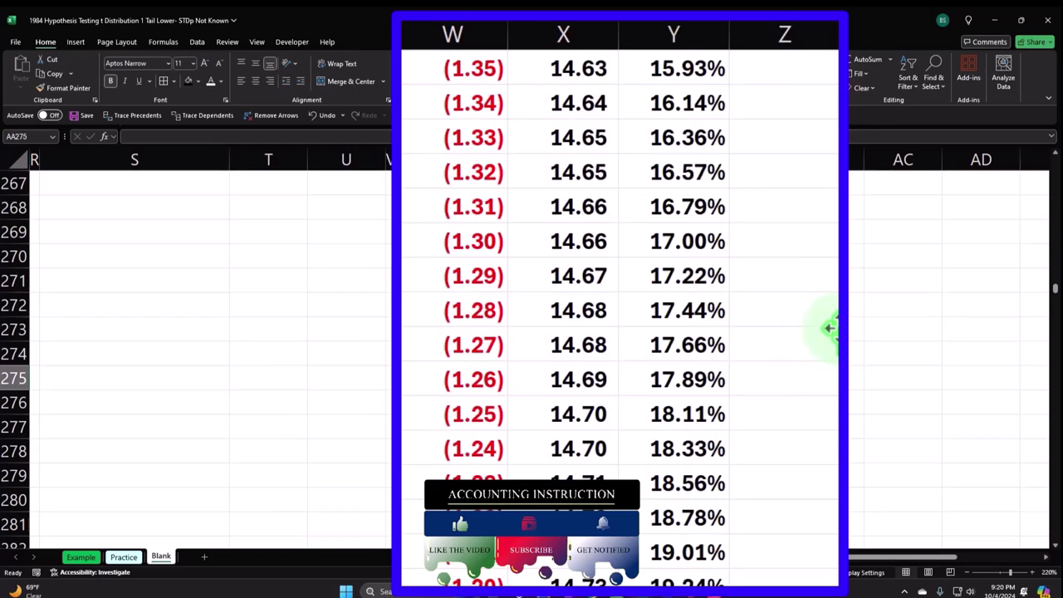
{"action": "left_click_drag", "start_coordinate": [1053, 289], "coordinate": [1053, 162]}
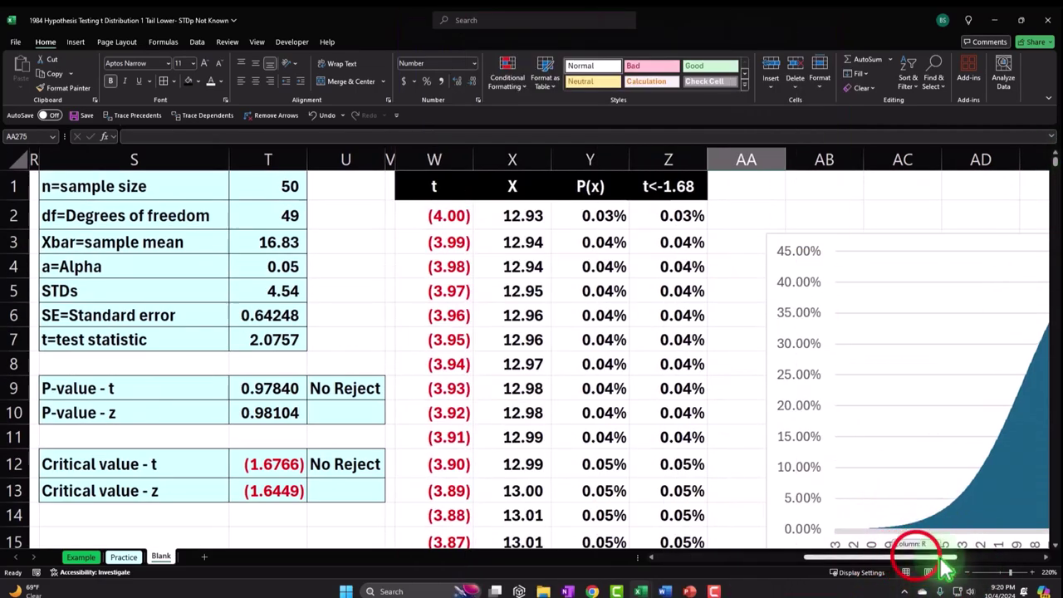
{"action": "scroll", "coordinate": [949, 552], "scroll_direction": "right", "scroll_amount": 2}
Add a chart series named from Z1 (t<-1.68) with values Z2:Z802.
{"action": "left_click", "coordinate": [589, 241]}
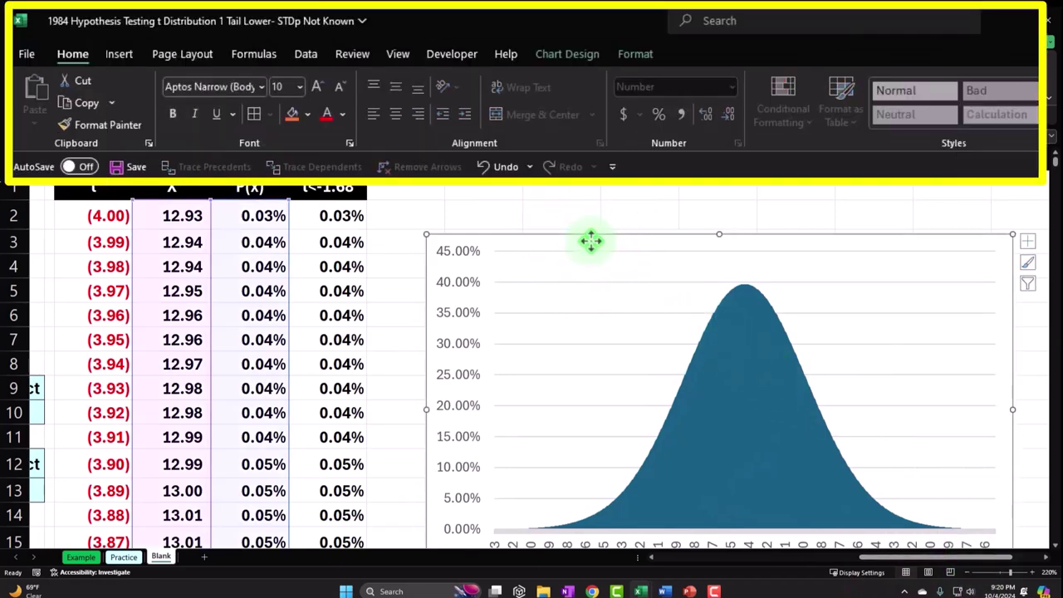
{"action": "left_click", "coordinate": [560, 54]}
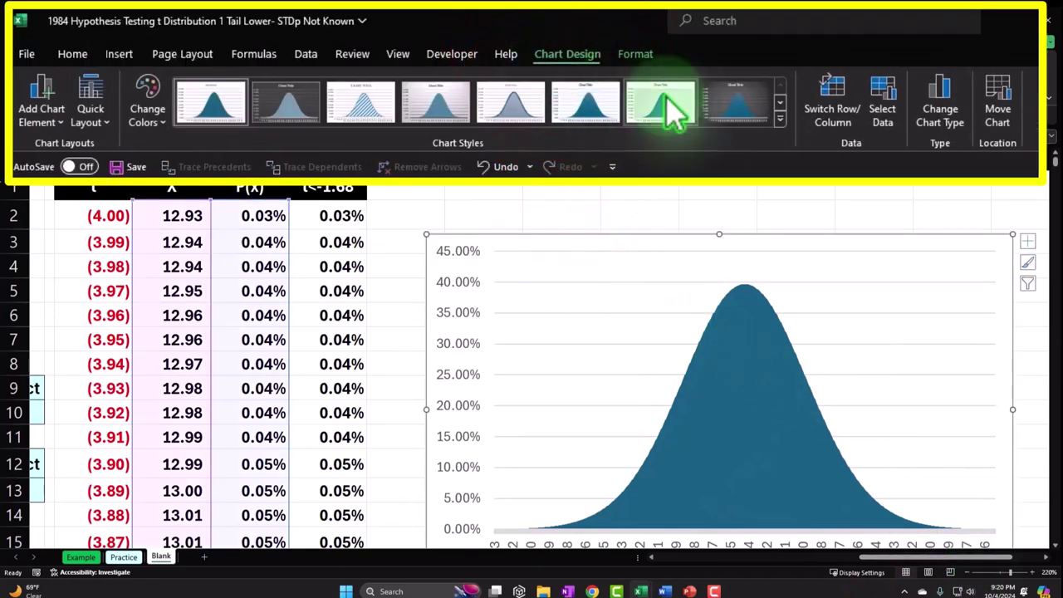
{"action": "left_click", "coordinate": [890, 125]}
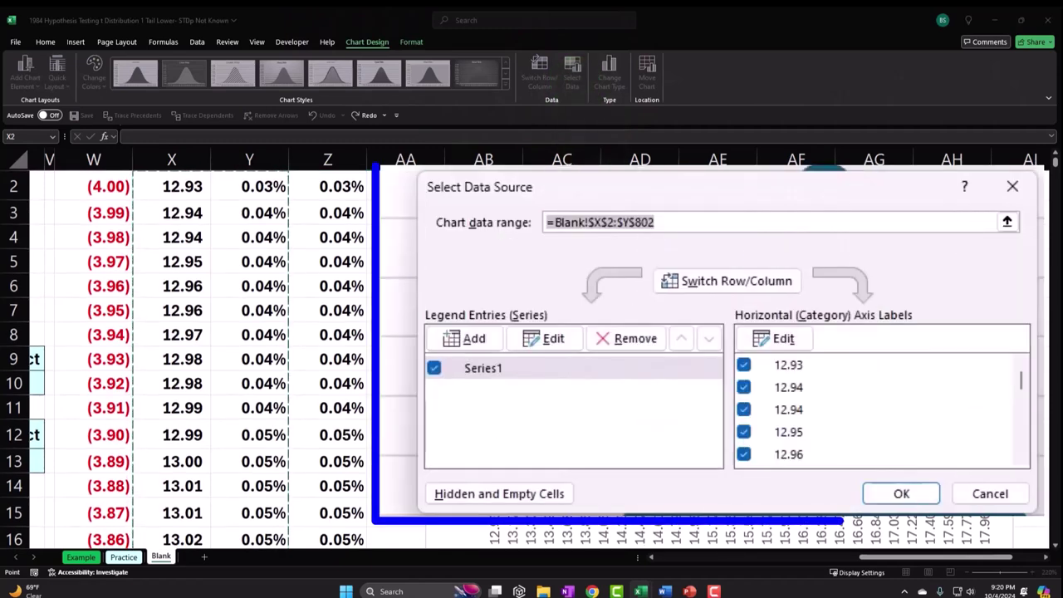
{"action": "left_click", "coordinate": [486, 337]}
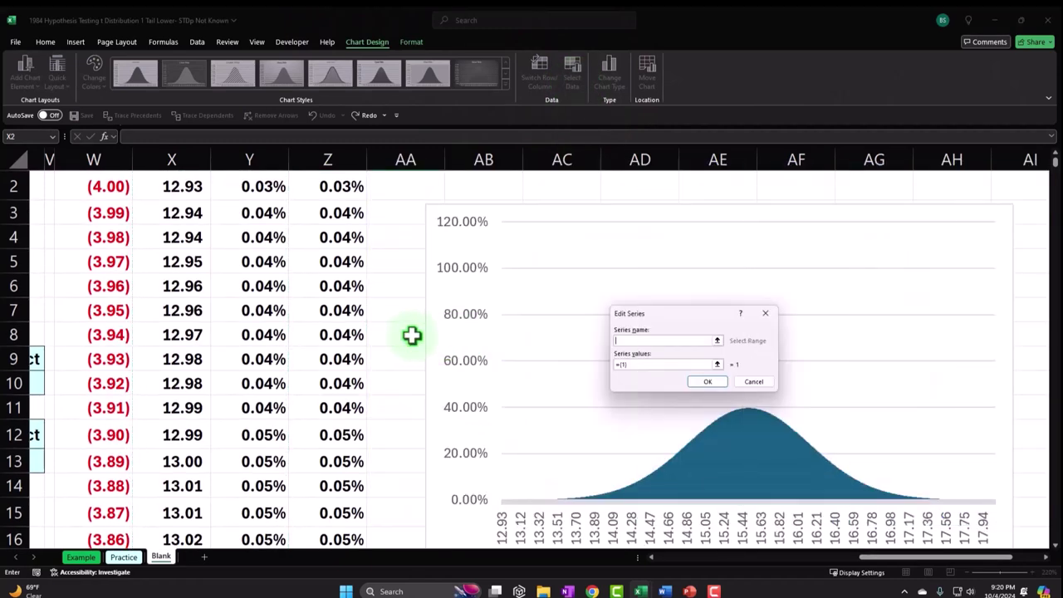
{"action": "left_click", "coordinate": [333, 186]}
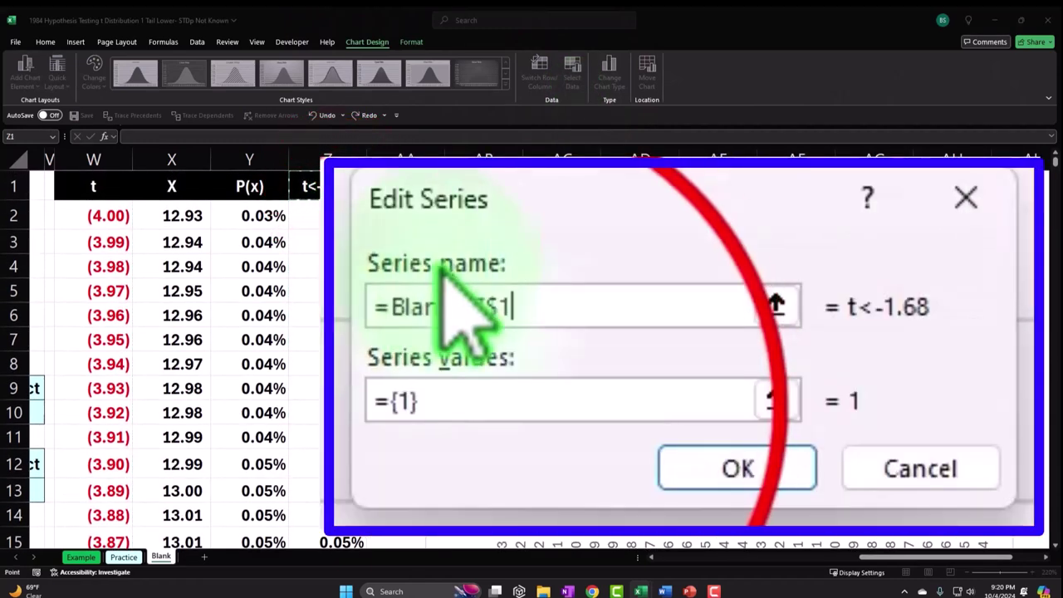
{"action": "left_click", "coordinate": [486, 400]}
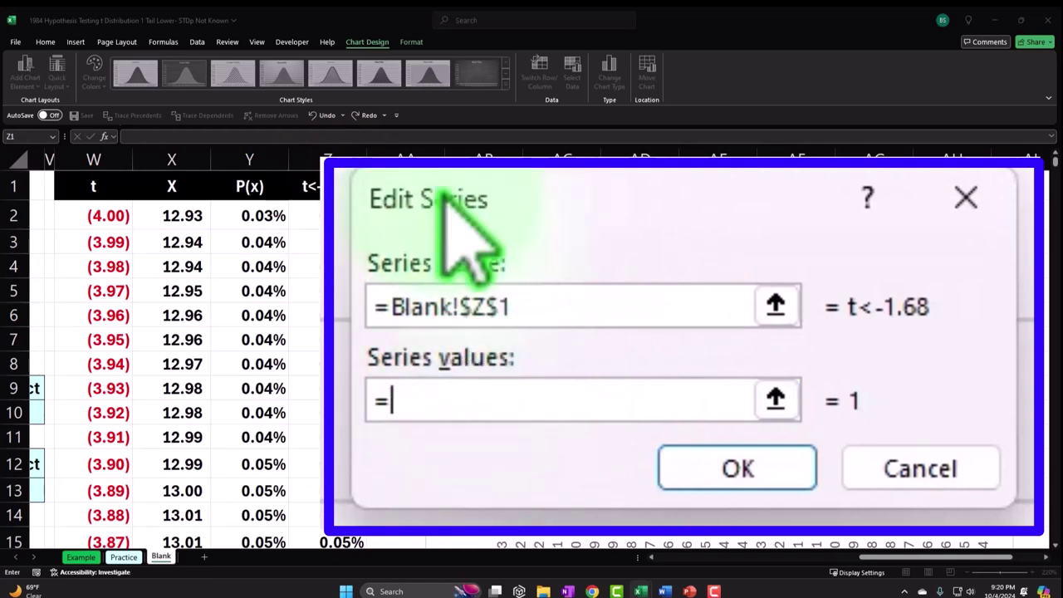
{"action": "left_click", "coordinate": [308, 216]}
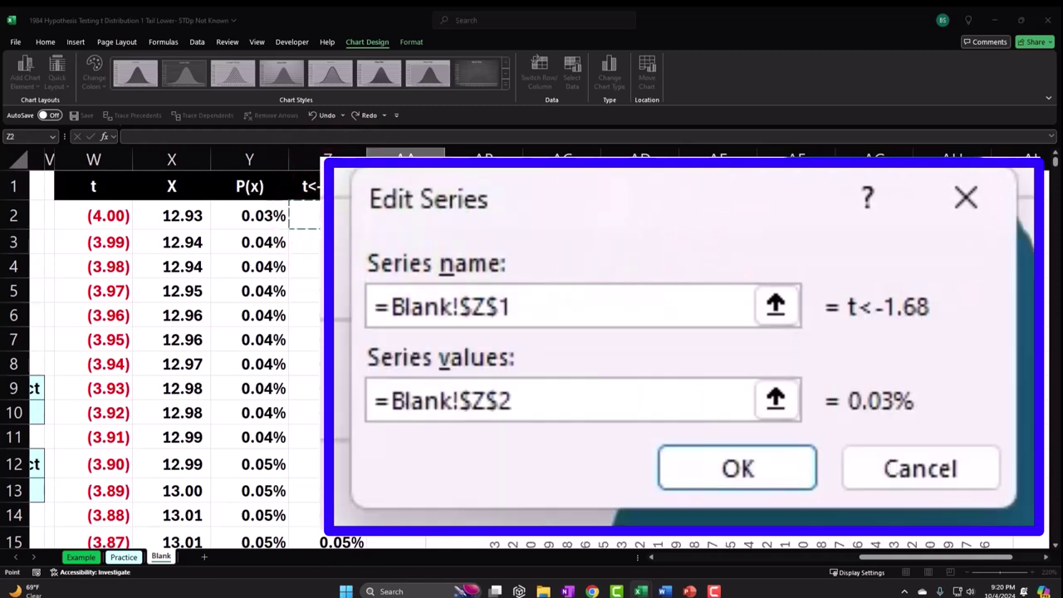
{"action": "key", "text": "ctrl+shift+Down"}
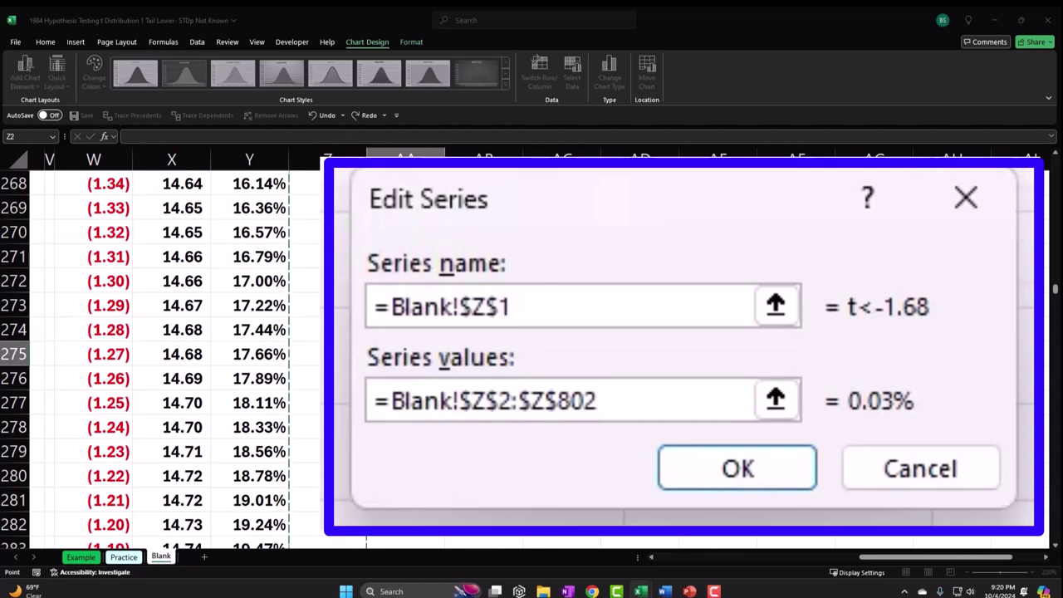
{"action": "left_click", "coordinate": [787, 401]}
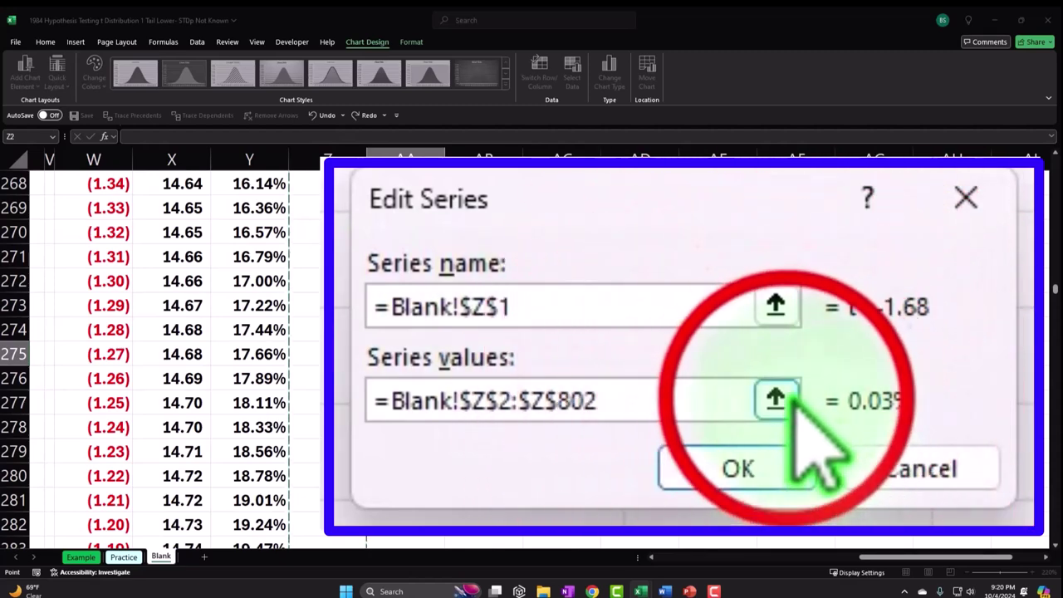
{"action": "left_click", "coordinate": [976, 270]}
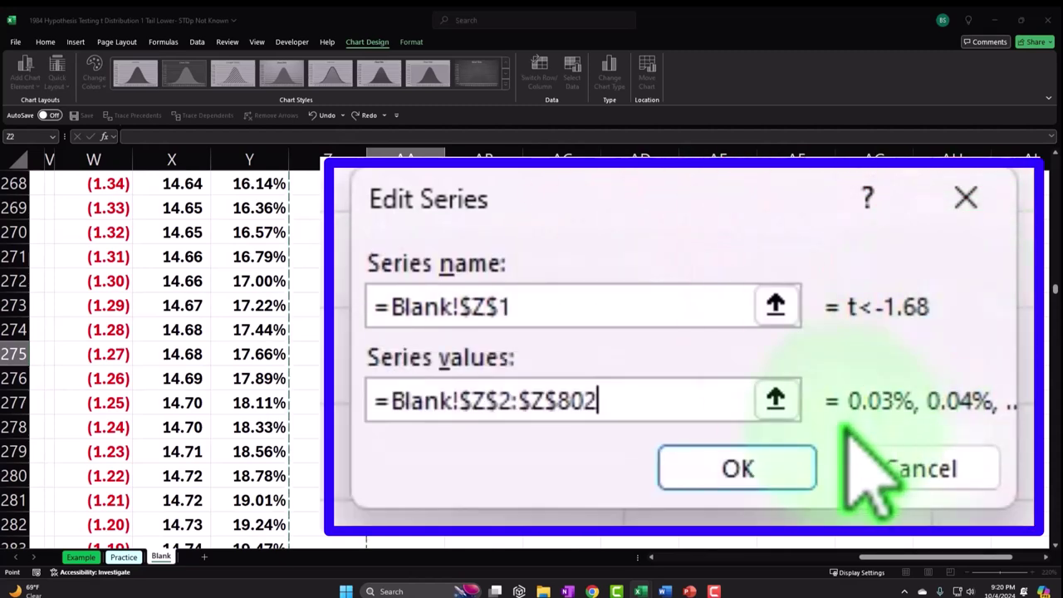
{"action": "left_click", "coordinate": [797, 469]}
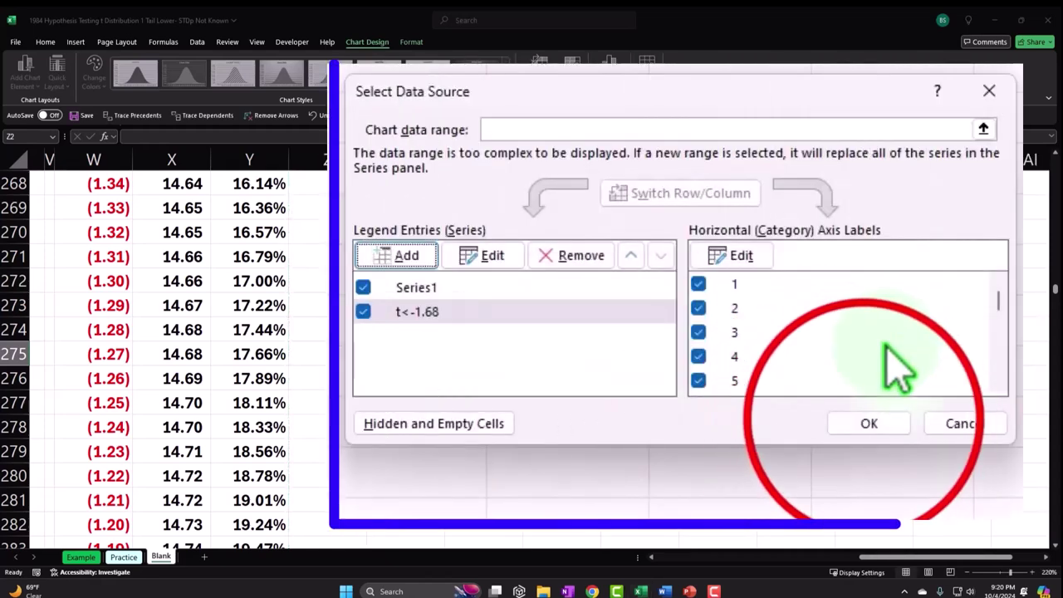
{"action": "left_click", "coordinate": [872, 424]}
{"action": "left_click_drag", "start_coordinate": [1054, 289], "coordinate": [1055, 161]}
{"action": "scroll", "coordinate": [775, 379], "scroll_direction": "down", "scroll_amount": 1}
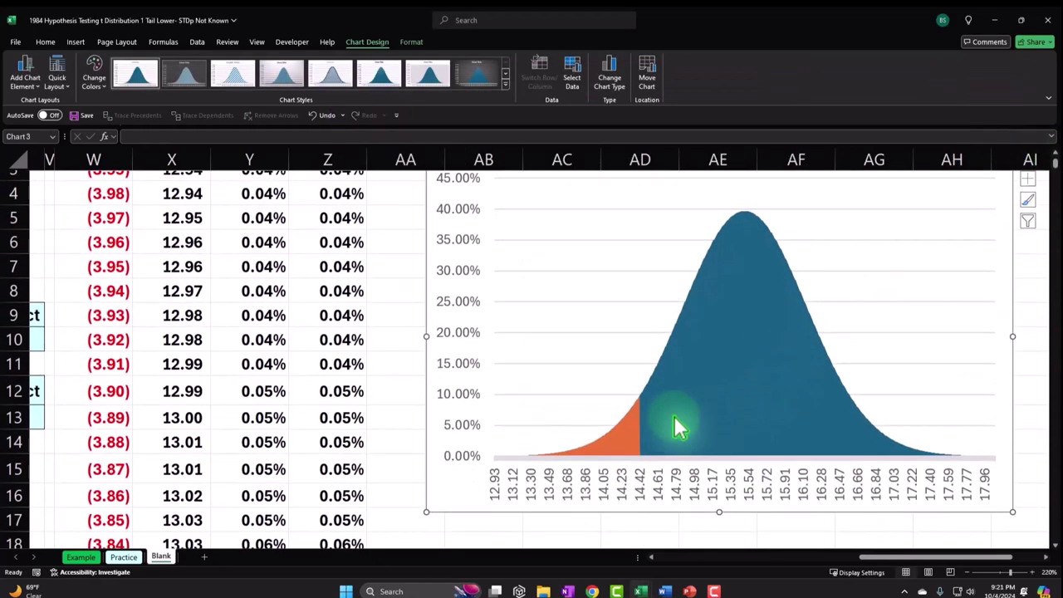
Plot the orange series on a secondary axis, delete that axis, and nudge the chart up.
{"action": "left_click", "coordinate": [629, 427]}
{"action": "double_click", "coordinate": [629, 428]}
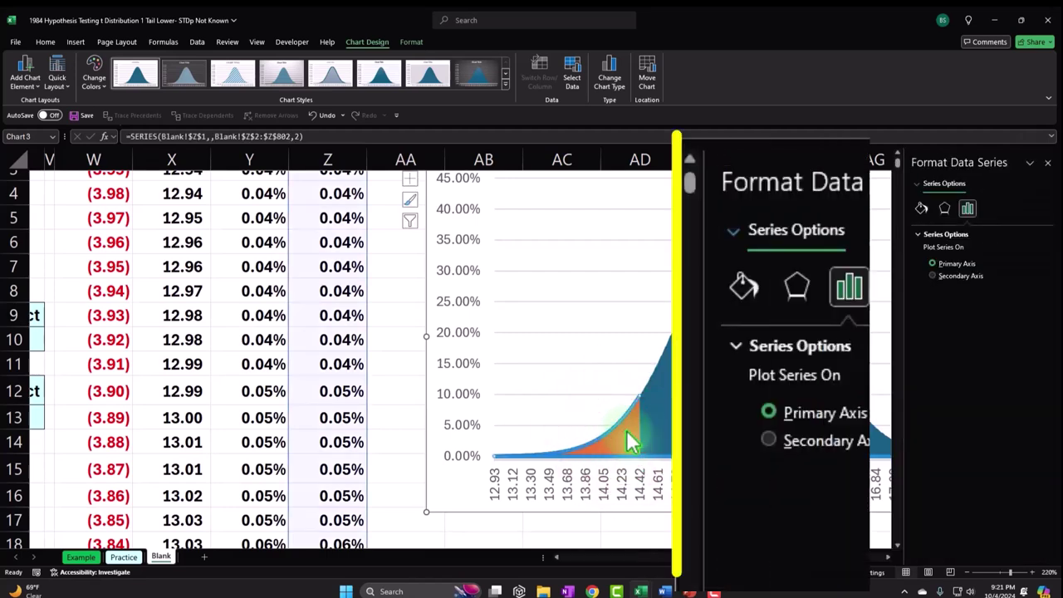
{"action": "left_click", "coordinate": [770, 441]}
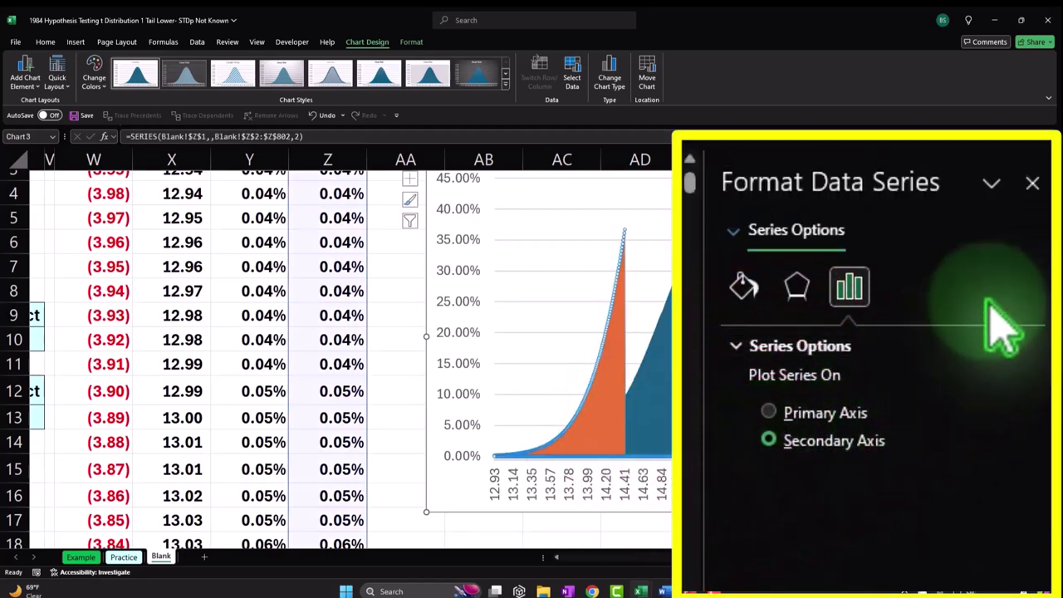
{"action": "left_click", "coordinate": [1032, 185]}
{"action": "left_click", "coordinate": [977, 281]}
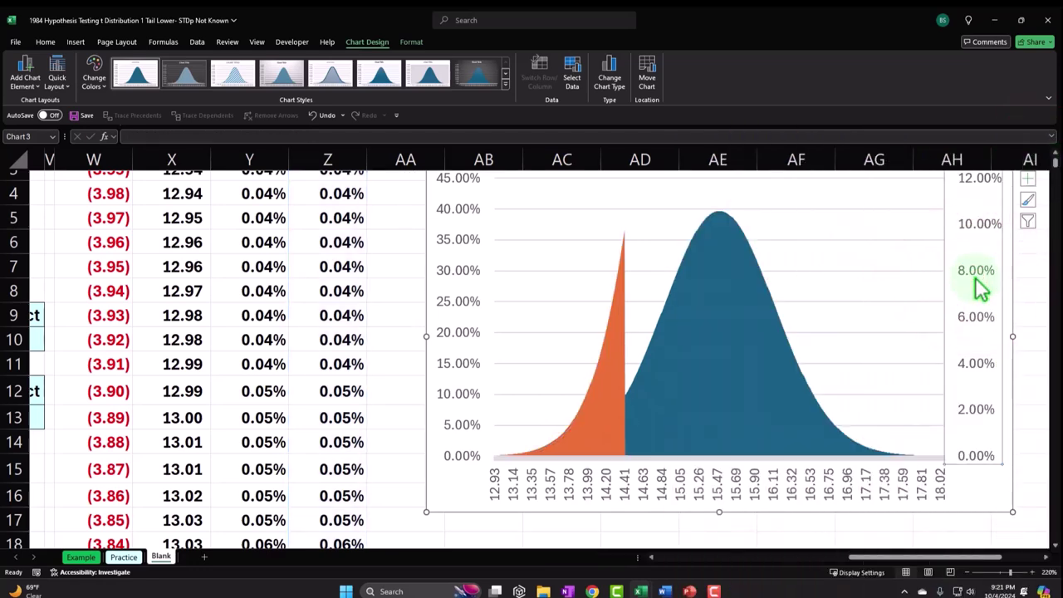
{"action": "key", "text": "Delete"}
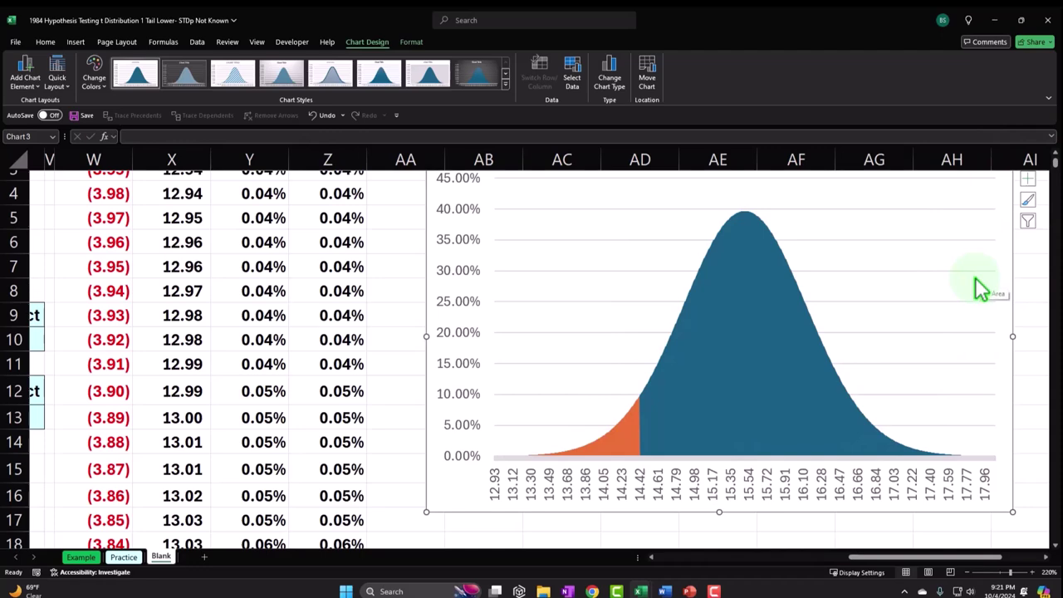
{"action": "scroll", "coordinate": [813, 318], "scroll_direction": "up", "scroll_amount": 1}
{"action": "mouse_move", "coordinate": [621, 239]}
{"action": "left_mouse_down"}
{"action": "mouse_move", "coordinate": [624, 249]}
{"action": "mouse_move", "coordinate": [626, 211]}
{"action": "mouse_move", "coordinate": [623, 222]}
{"action": "left_mouse_up"}
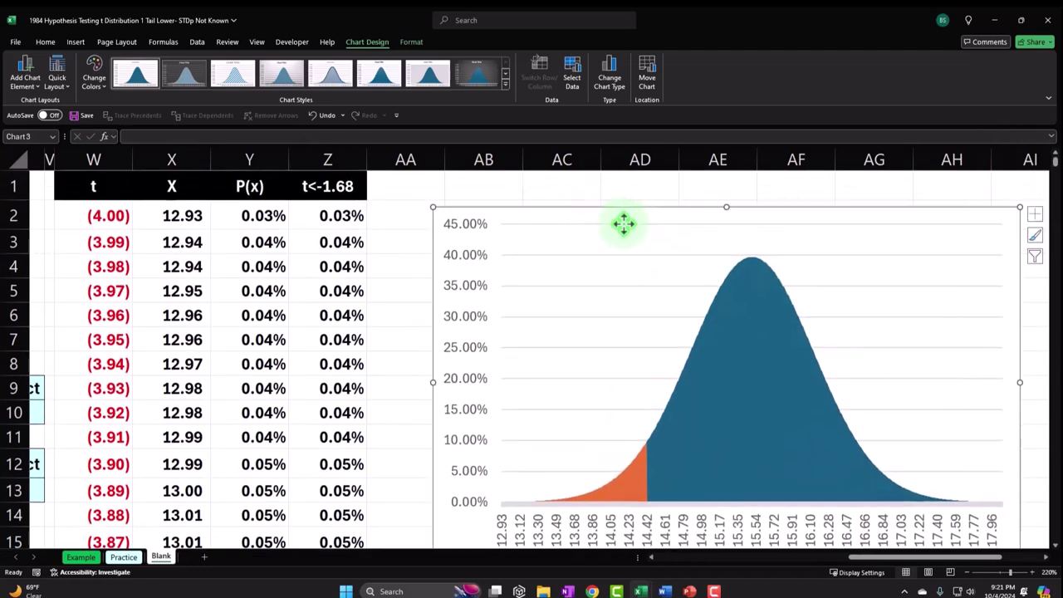
Set the t values in W2:W802 as category labels for the t<-1.68 series.
{"action": "left_click", "coordinate": [571, 71]}
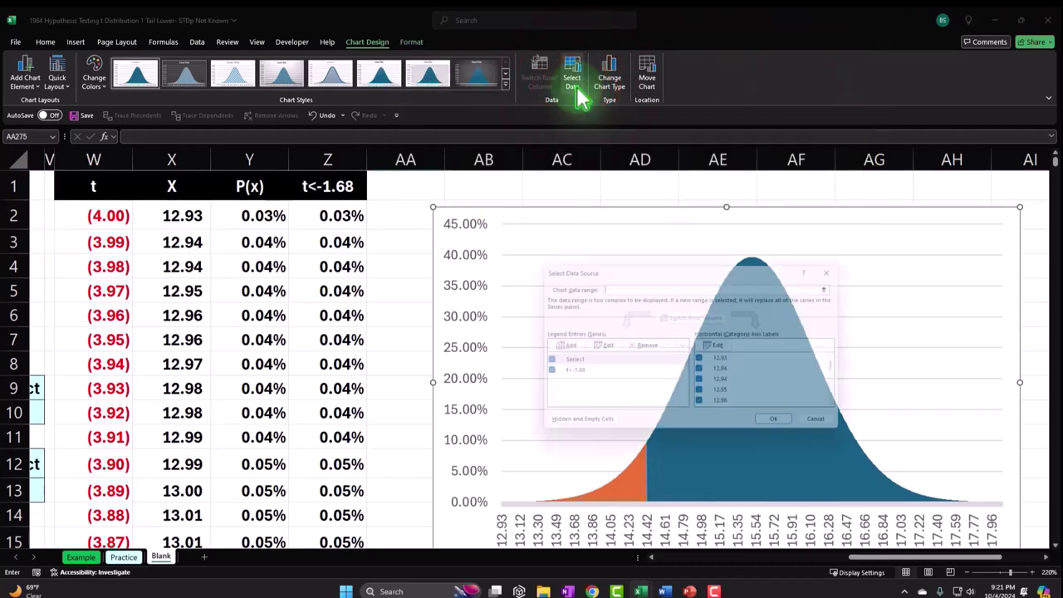
{"action": "left_click", "coordinate": [480, 394]}
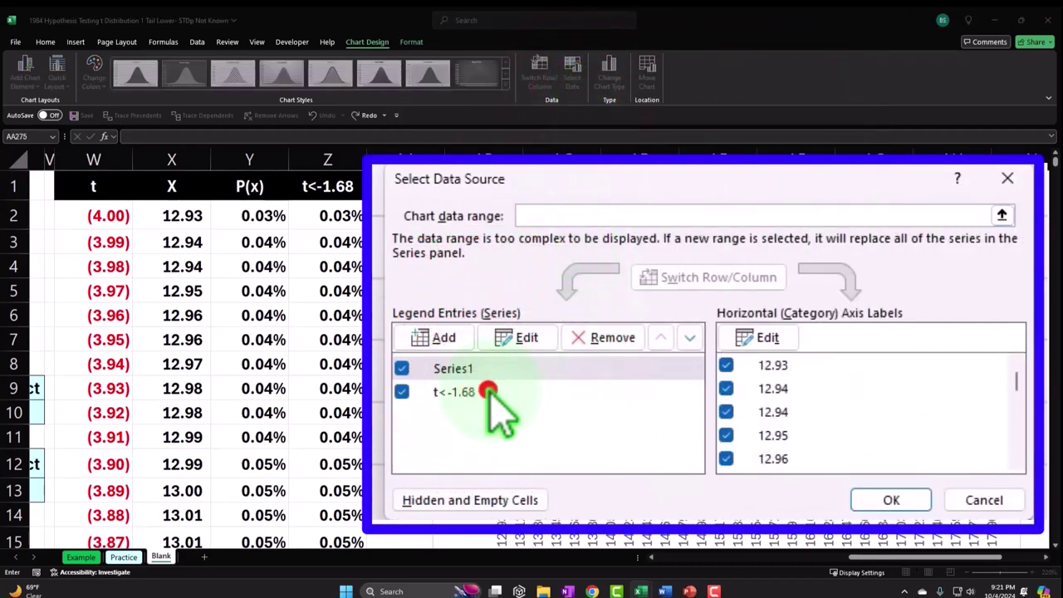
{"action": "left_click", "coordinate": [746, 337]}
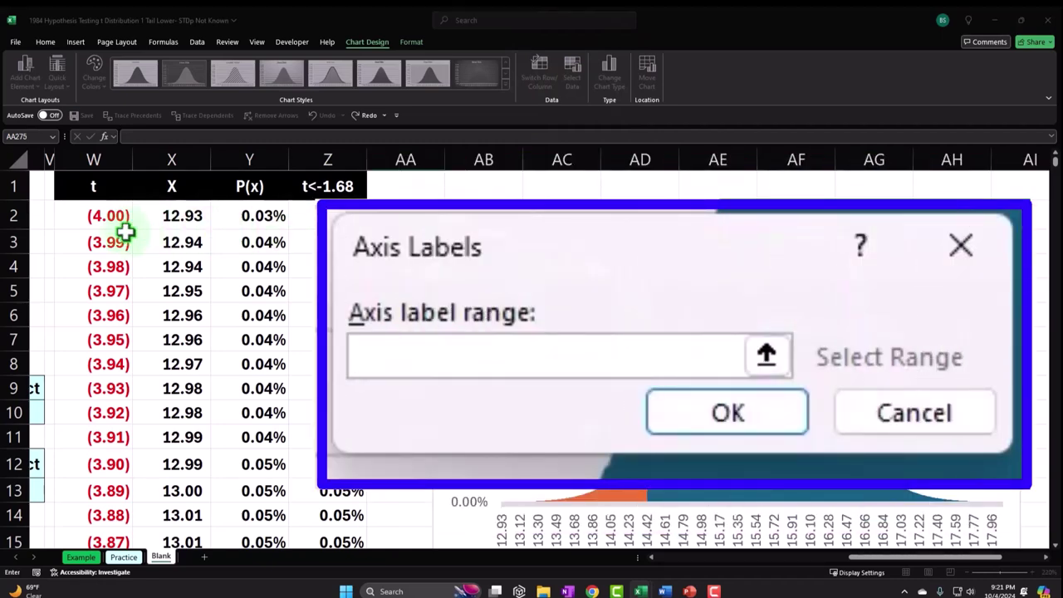
{"action": "left_click", "coordinate": [100, 216]}
{"action": "key", "text": "ctrl+shift+Down"}
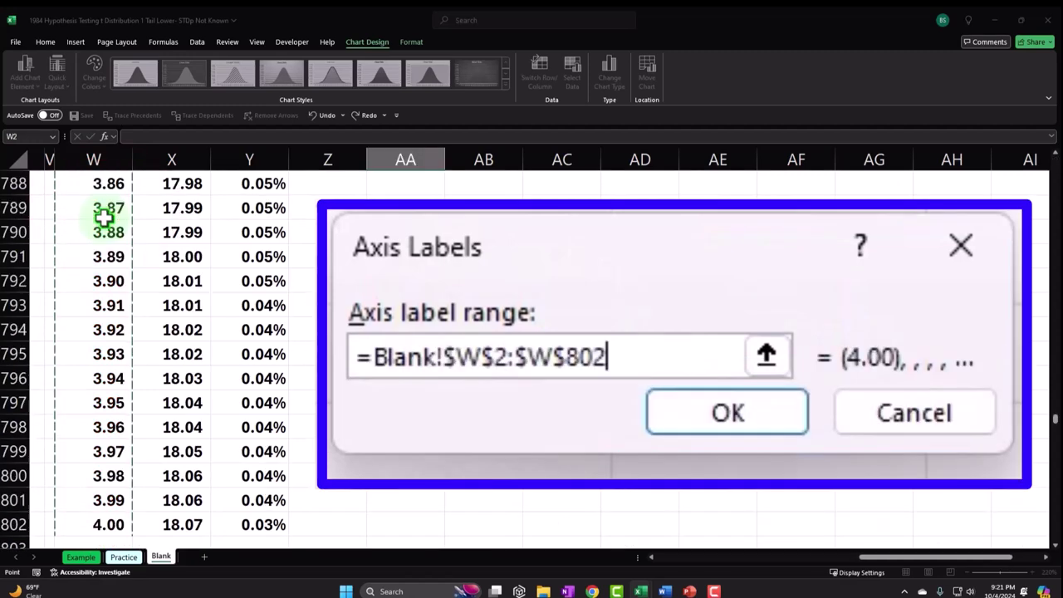
{"action": "scroll", "coordinate": [101, 216], "scroll_direction": "up", "scroll_amount": 20}
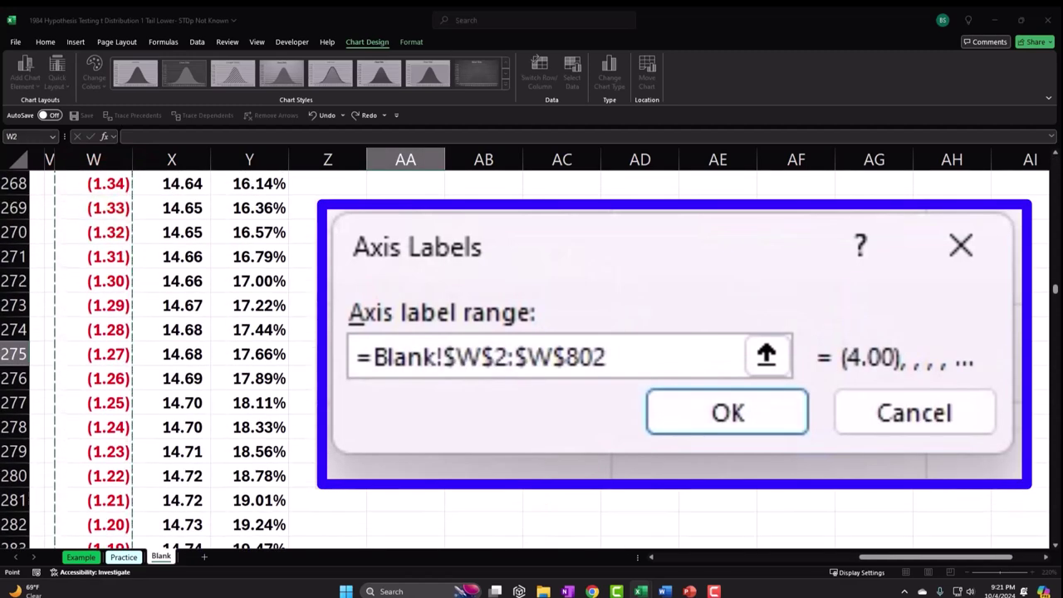
{"action": "scroll", "coordinate": [166, 357], "scroll_direction": "up", "scroll_amount": 8}
{"action": "left_click", "coordinate": [781, 355]}
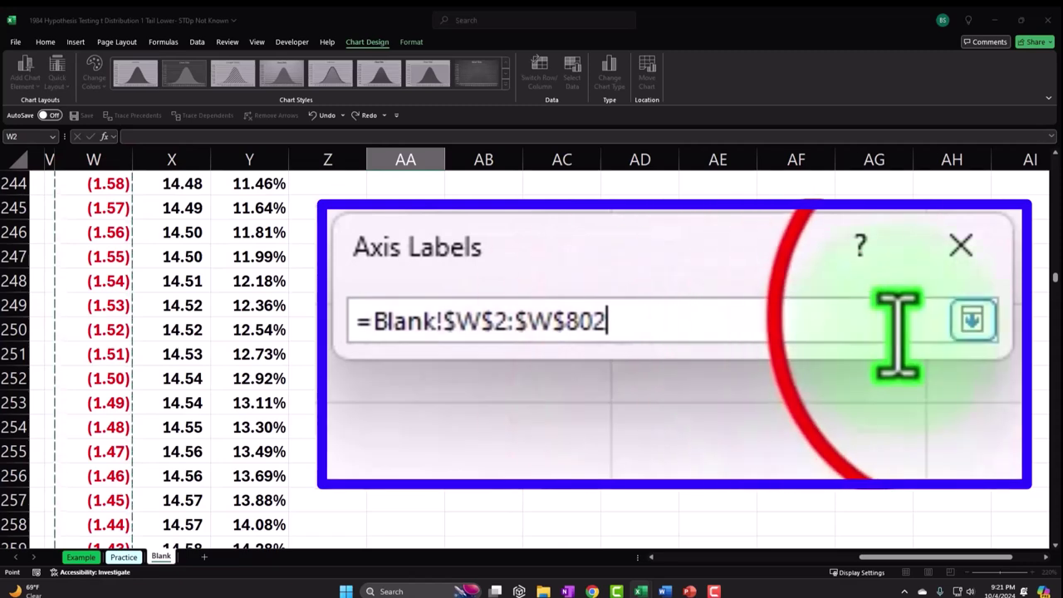
{"action": "left_click", "coordinate": [970, 322]}
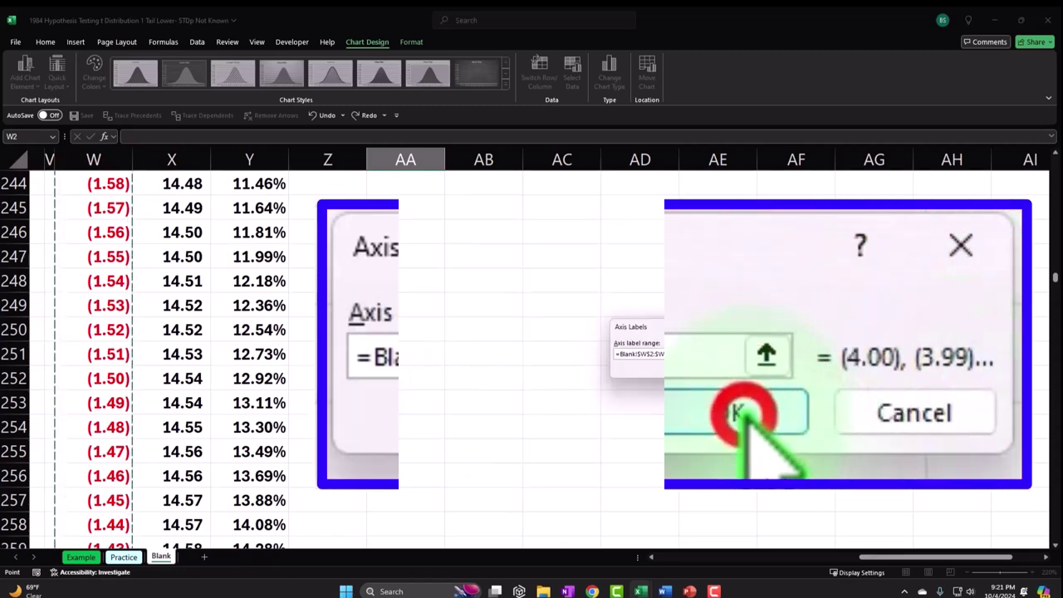
{"action": "left_click", "coordinate": [728, 413]}
{"action": "left_click", "coordinate": [783, 430]}
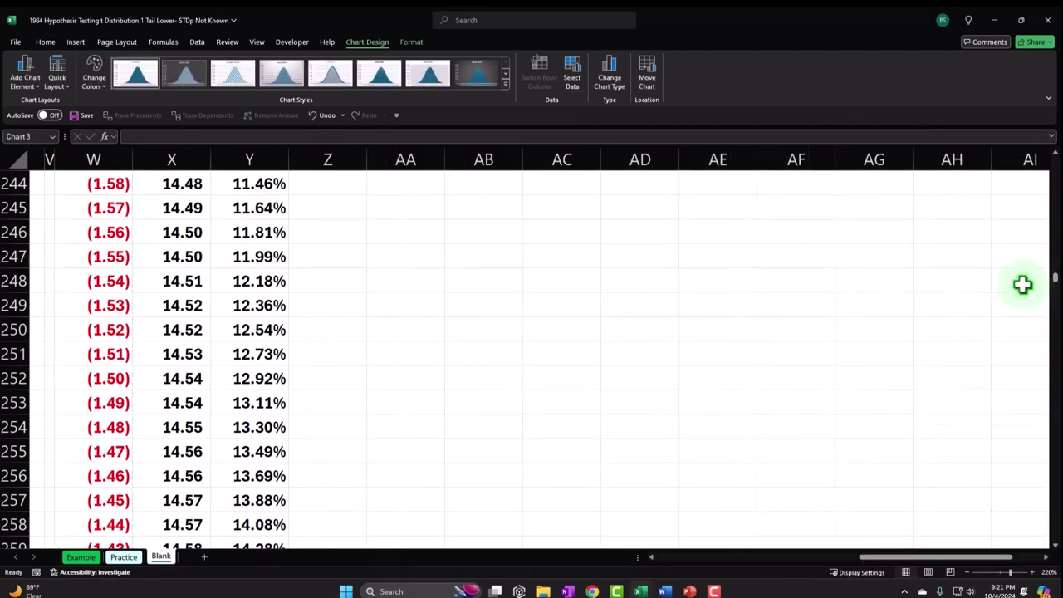
{"action": "left_click_drag", "start_coordinate": [1052, 282], "coordinate": [1048, 145]}
{"action": "scroll", "coordinate": [830, 410], "scroll_direction": "down", "scroll_amount": 1}
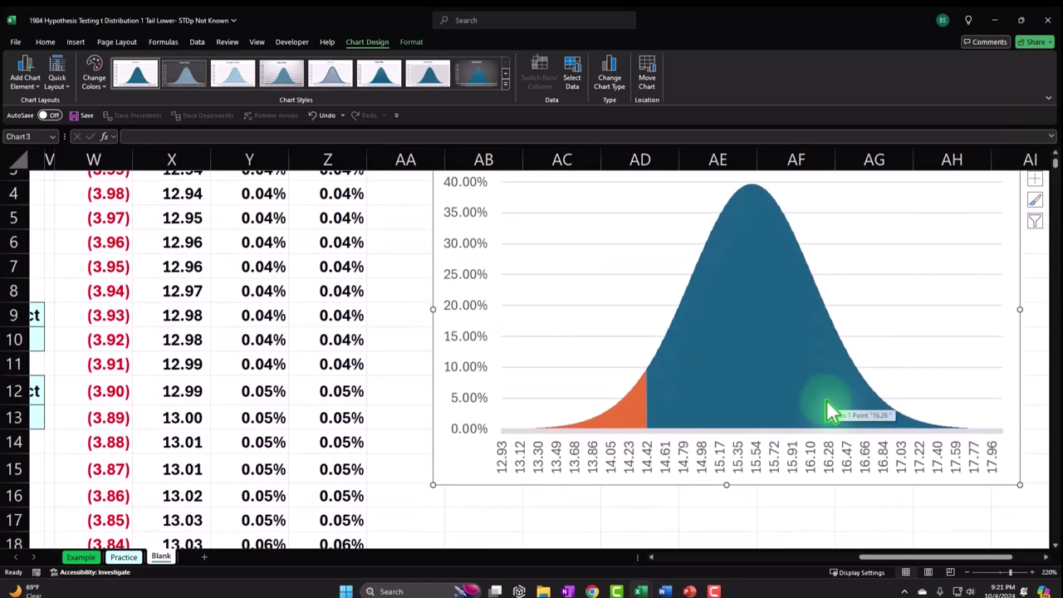
{"action": "scroll", "coordinate": [830, 410], "scroll_direction": "up", "scroll_amount": 1}
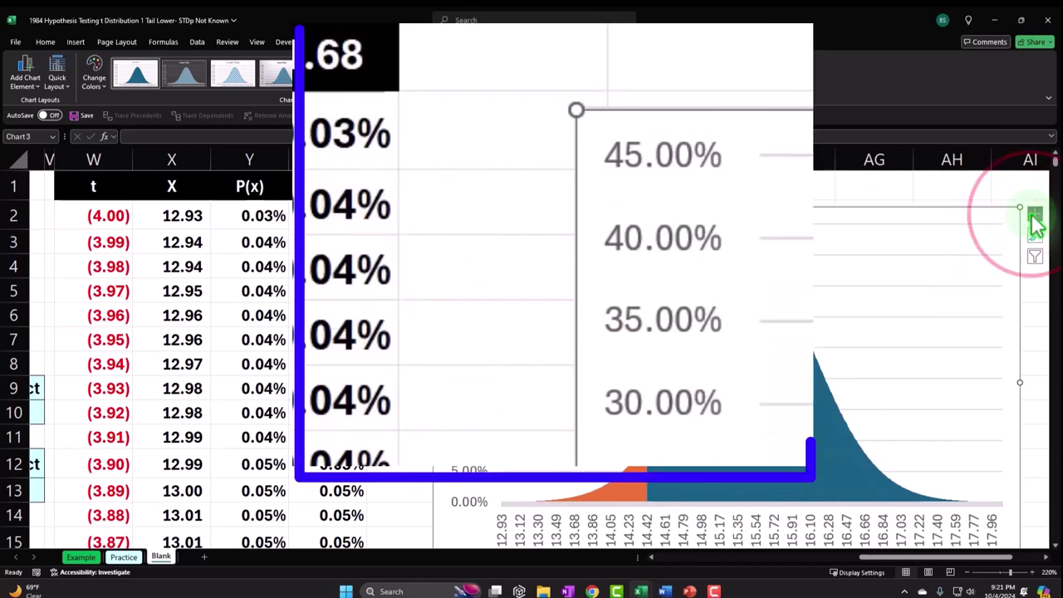
Add a secondary horizontal axis of t labels, crossing at maximum category with Low label position.
{"action": "left_click", "coordinate": [1030, 214]}
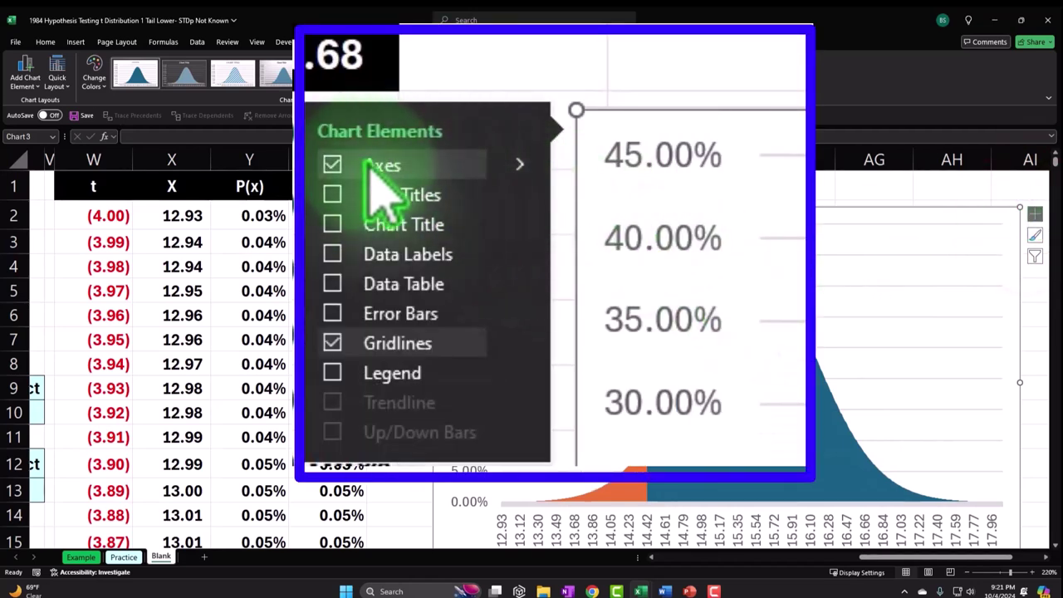
{"action": "left_click", "coordinate": [520, 165]}
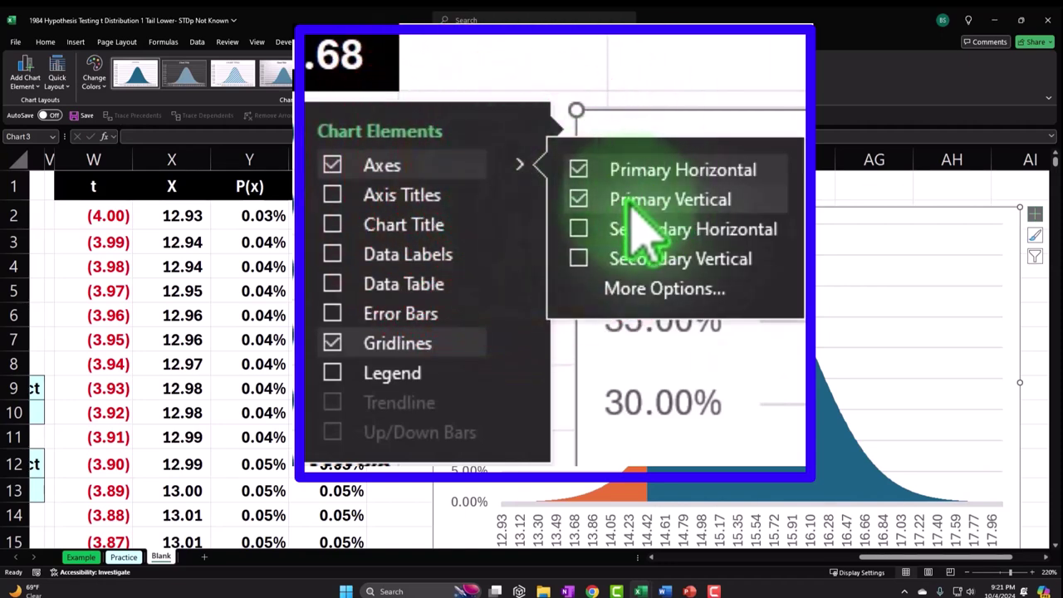
{"action": "left_click", "coordinate": [581, 233]}
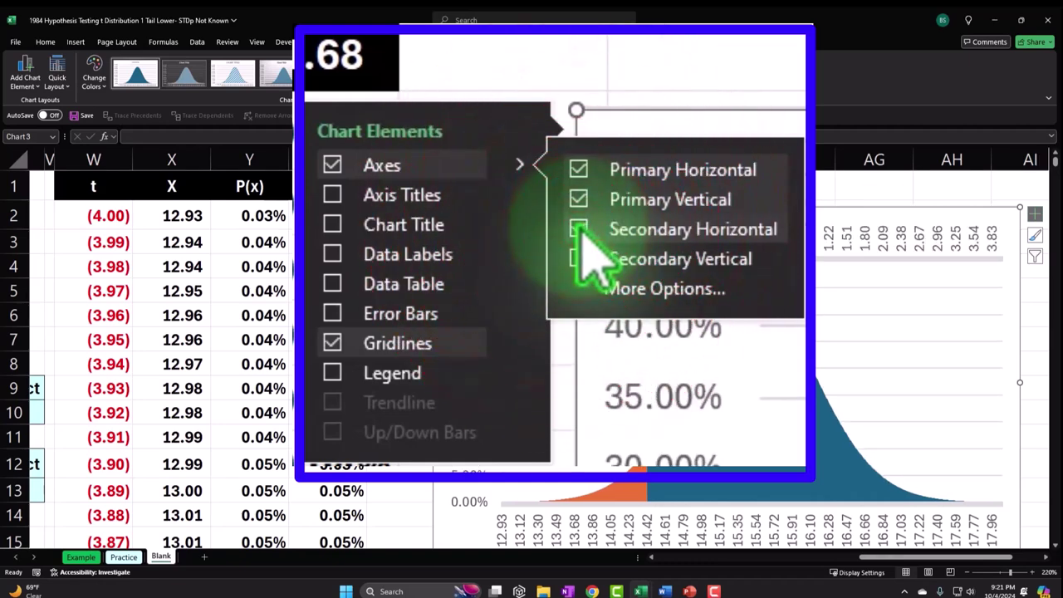
{"action": "left_click", "coordinate": [636, 296]}
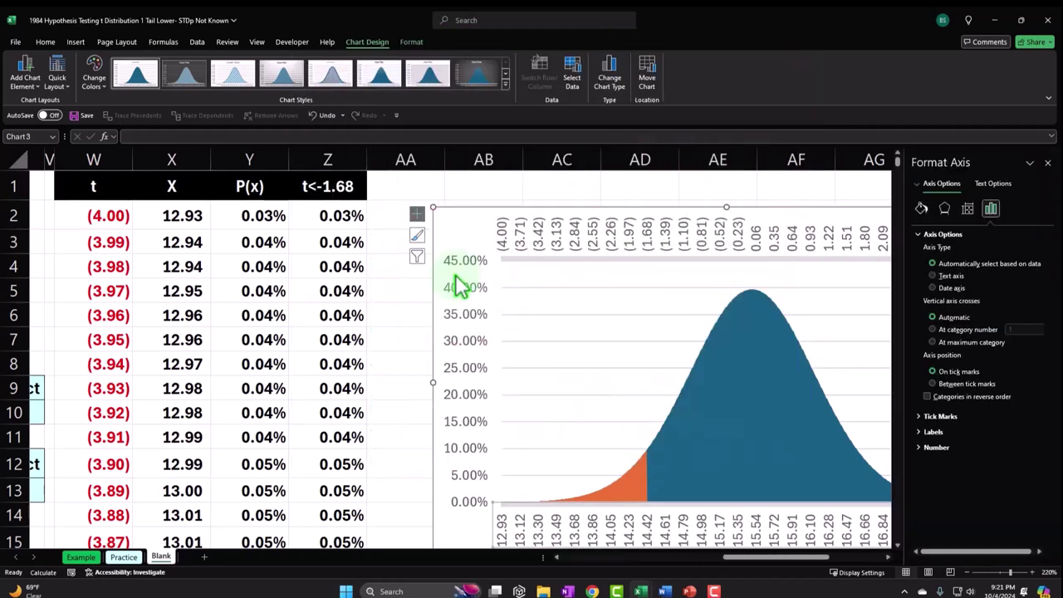
{"action": "left_click", "coordinate": [932, 341]}
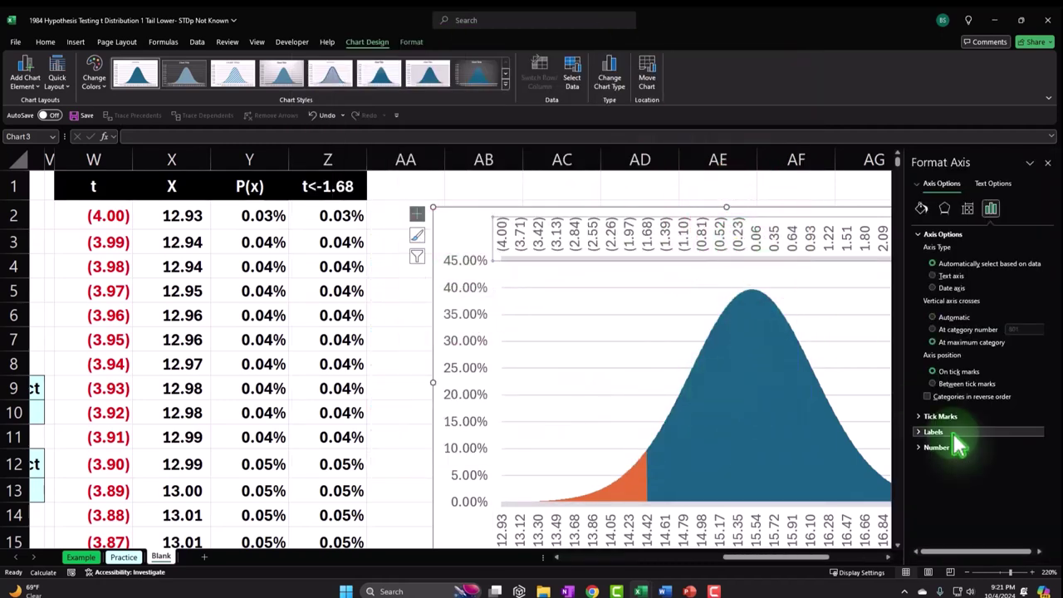
{"action": "left_click", "coordinate": [918, 433]}
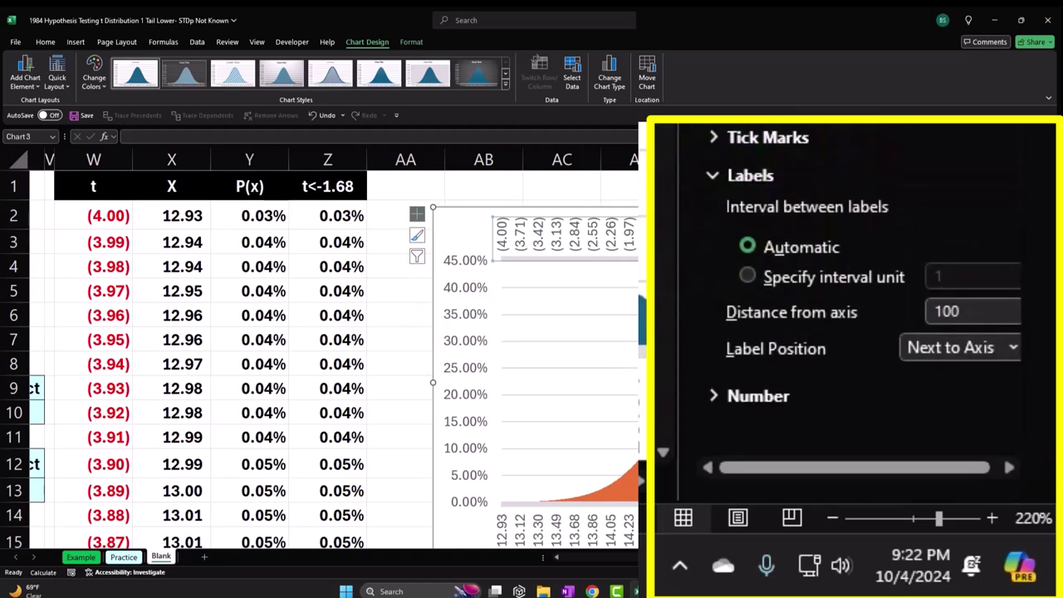
{"action": "left_click", "coordinate": [1013, 347]}
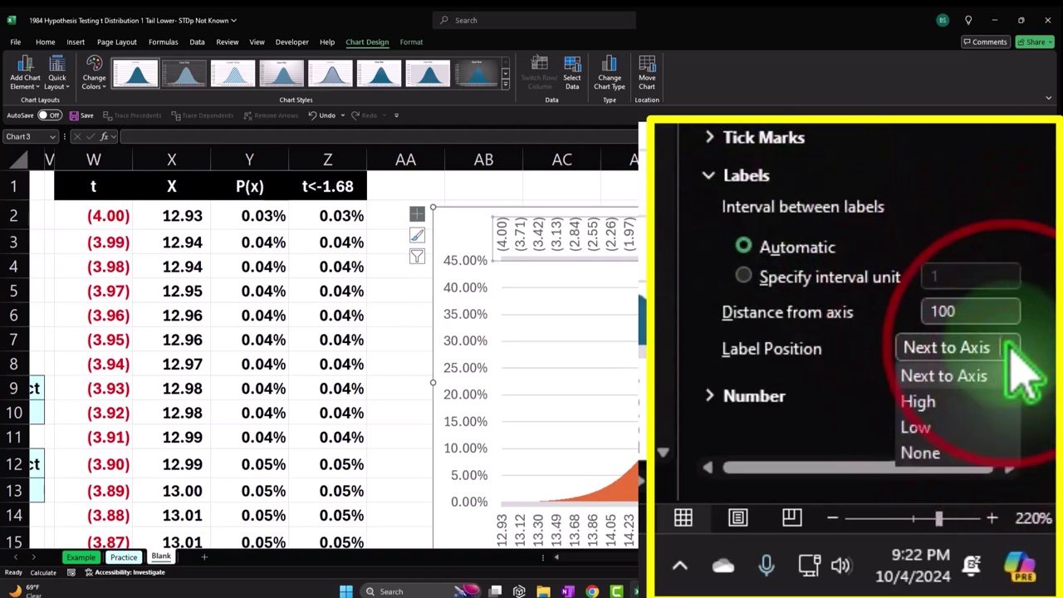
{"action": "left_click", "coordinate": [958, 425]}
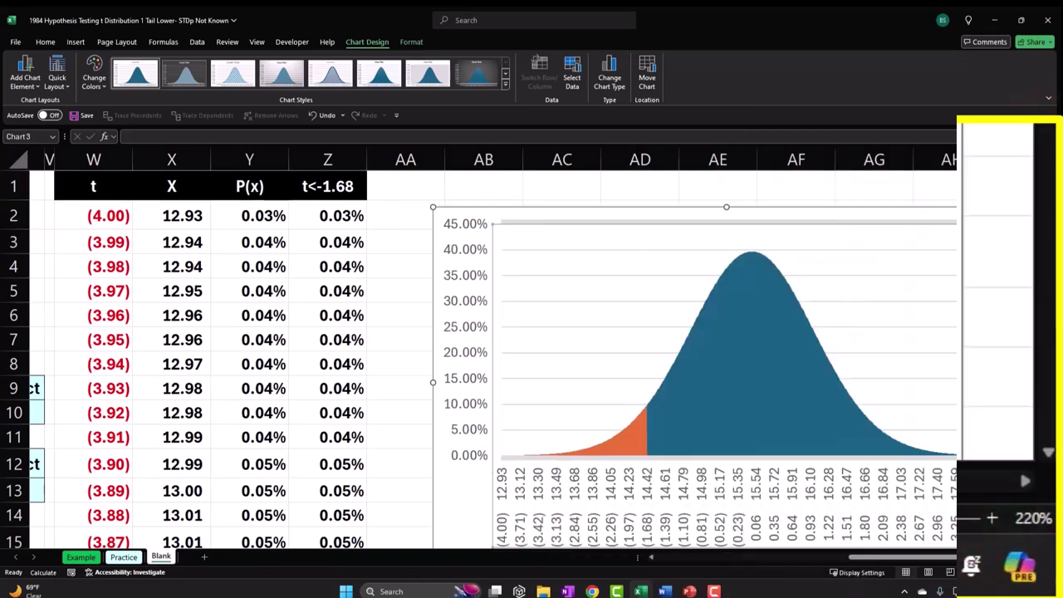
{"action": "left_click", "coordinate": [388, 263]}
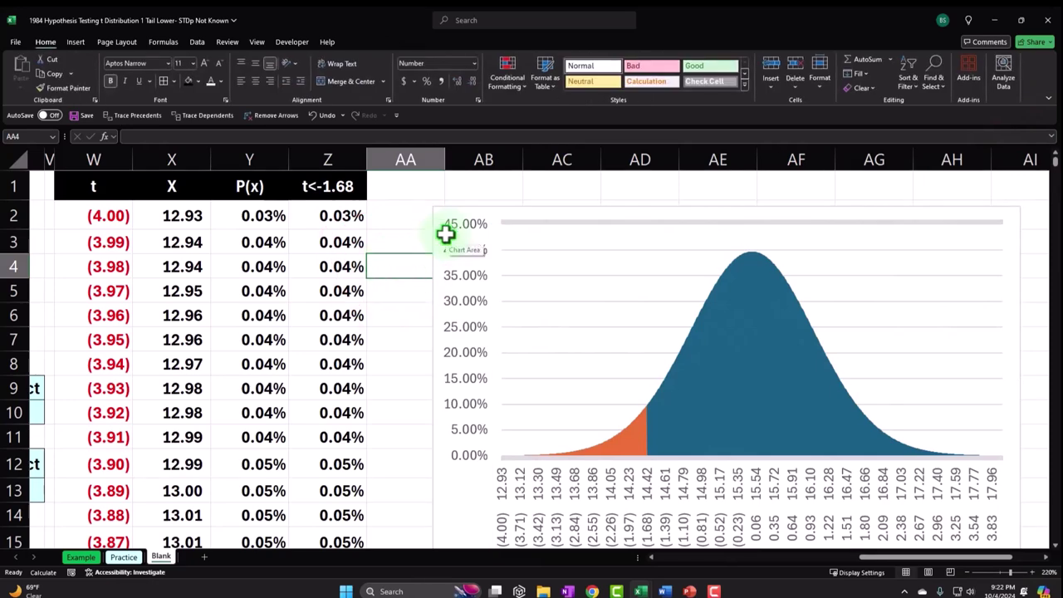
Draw a line shape on the chart, then delete the misdrawn attempt.
{"action": "left_click", "coordinate": [291, 269]}
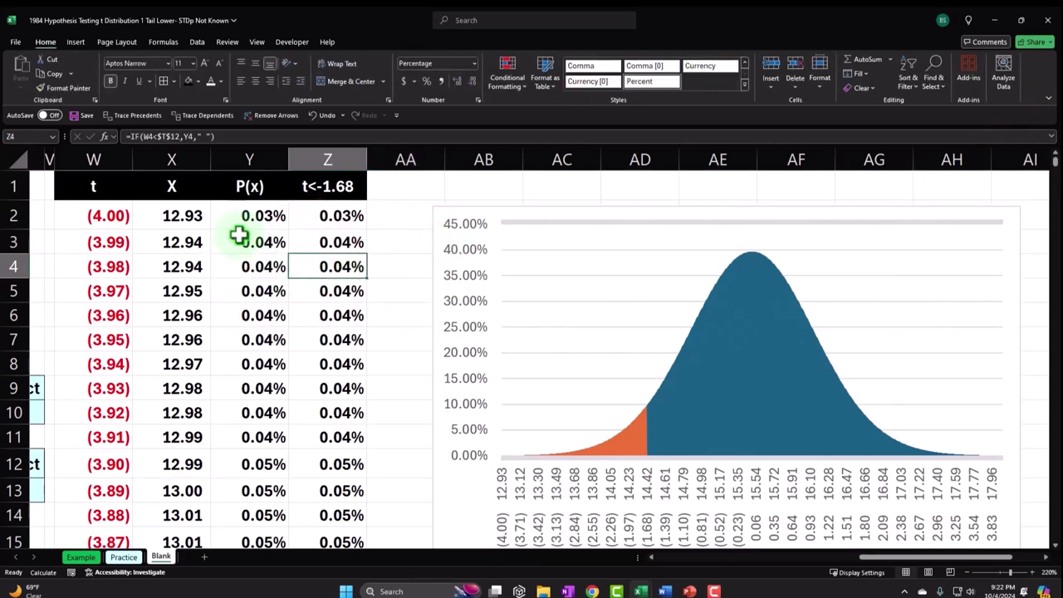
{"action": "left_click", "coordinate": [76, 41]}
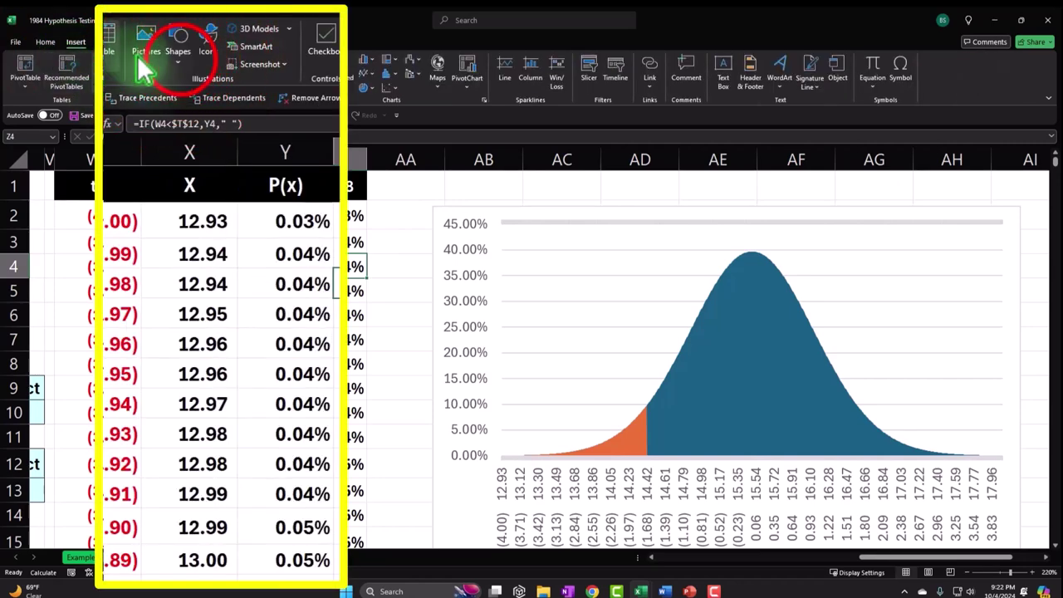
{"action": "left_click", "coordinate": [181, 59]}
{"action": "left_click", "coordinate": [185, 106]}
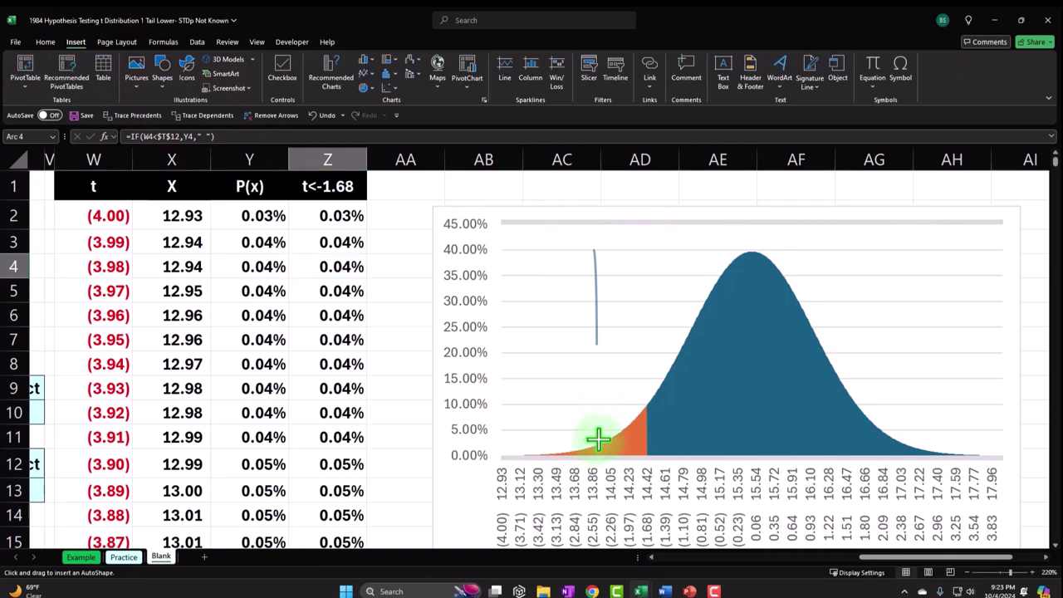
{"action": "left_click_drag", "start_coordinate": [598, 438], "coordinate": [601, 438]}
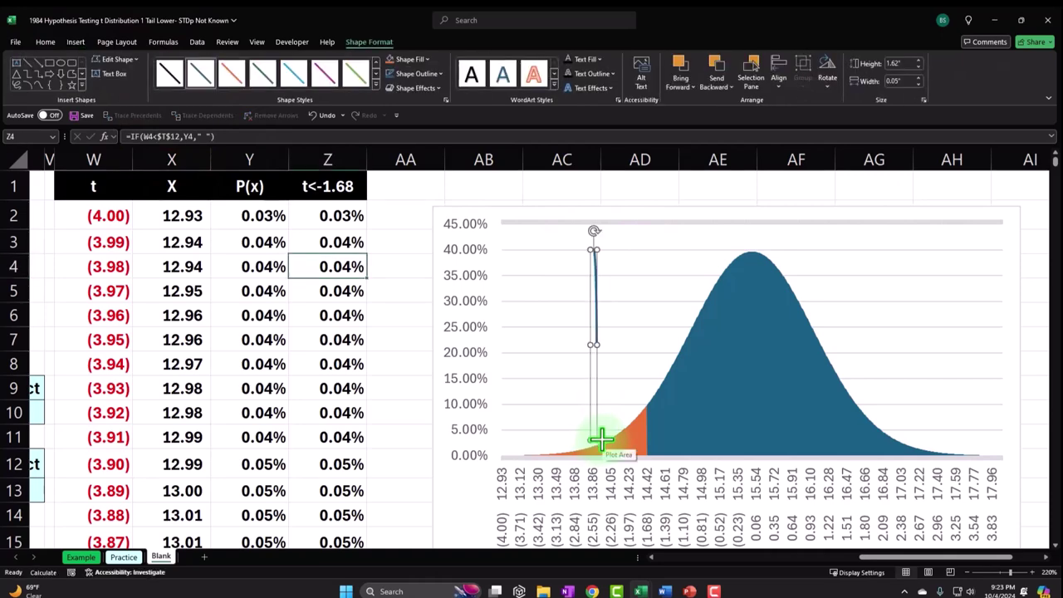
{"action": "key", "text": "Delete"}
Draw a green vertical line on the chart and move it to the curve's peak near 15.54.
{"action": "left_click", "coordinate": [75, 41]}
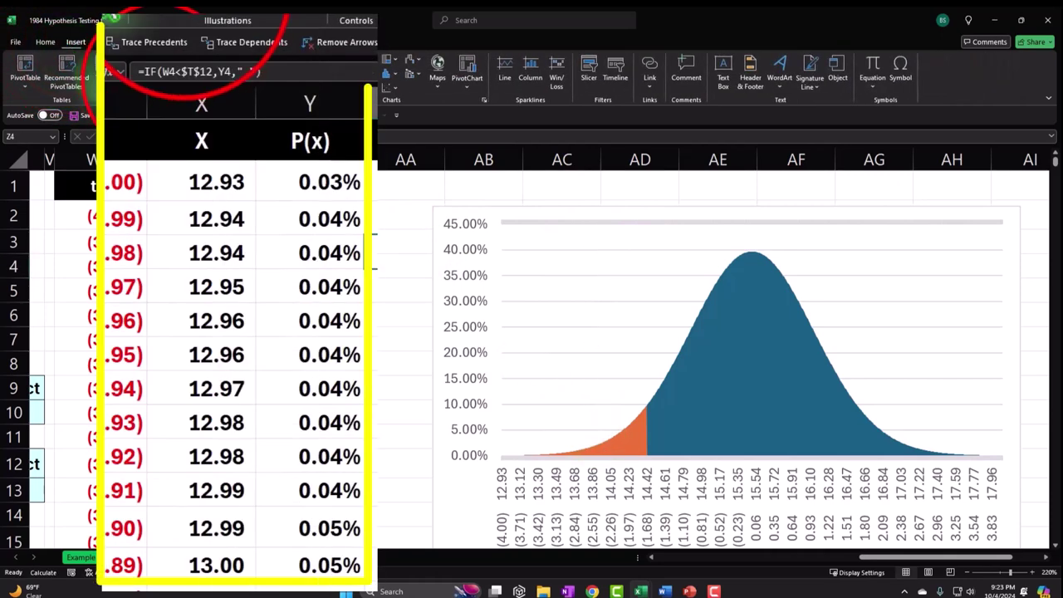
{"action": "left_click", "coordinate": [162, 66]}
{"action": "left_click", "coordinate": [142, 104]}
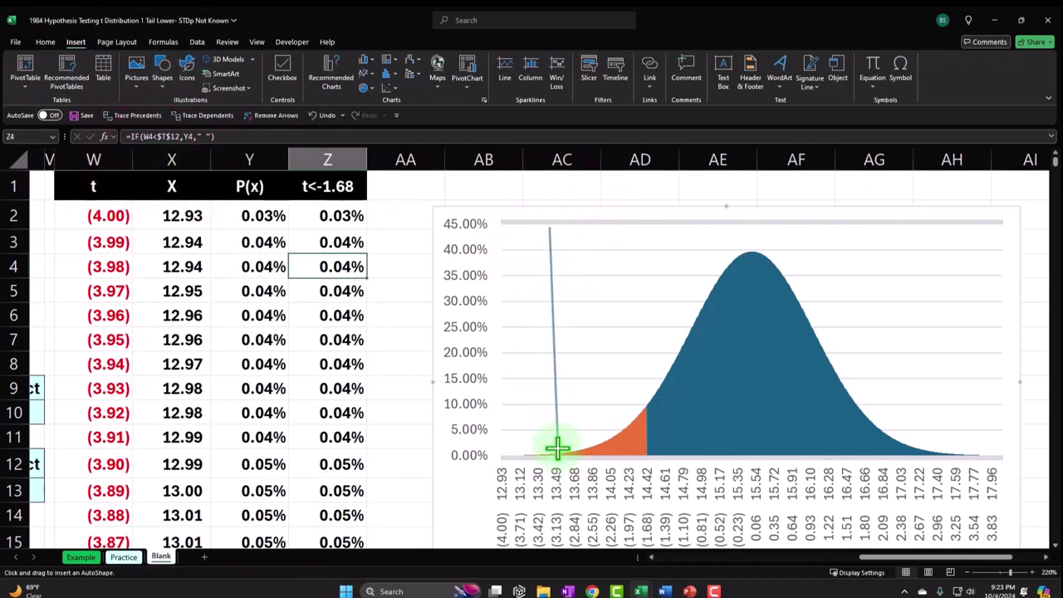
{"action": "left_click_drag", "start_coordinate": [550, 452], "coordinate": [550, 453]}
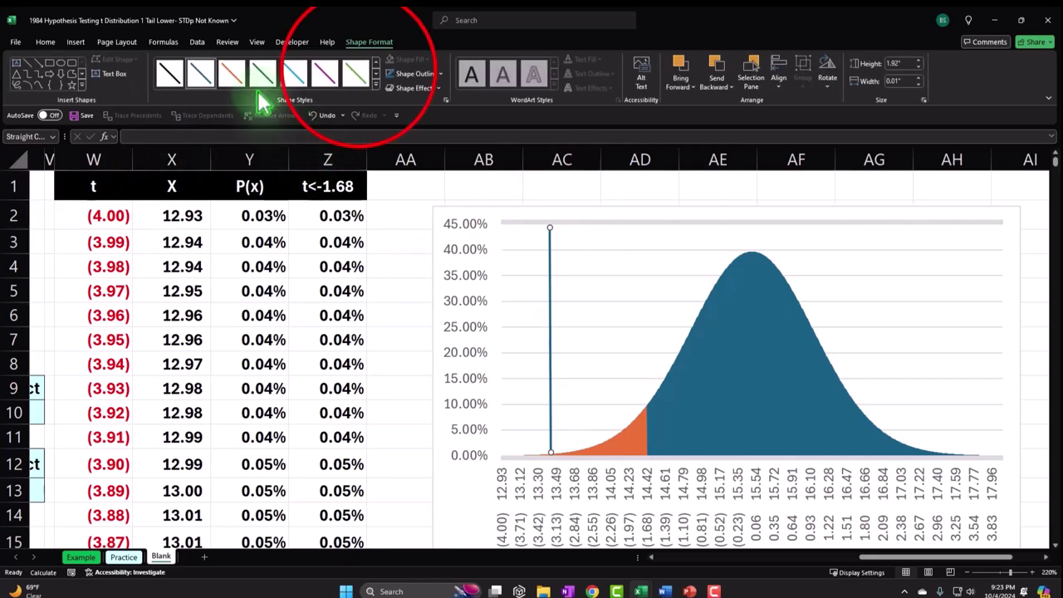
{"action": "left_click", "coordinate": [357, 74]}
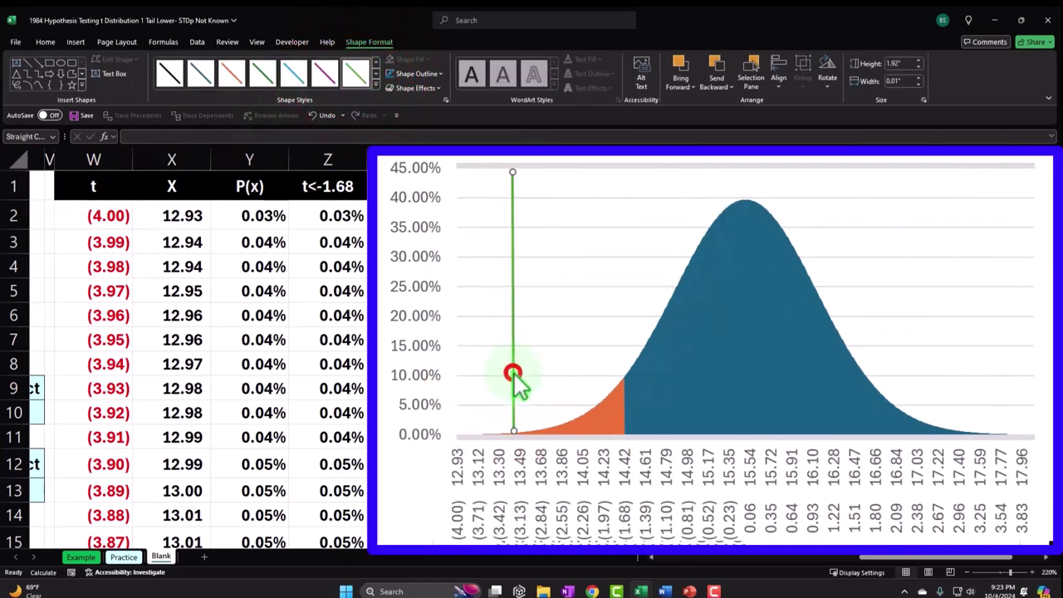
{"action": "left_click_drag", "start_coordinate": [513, 373], "coordinate": [741, 390]}
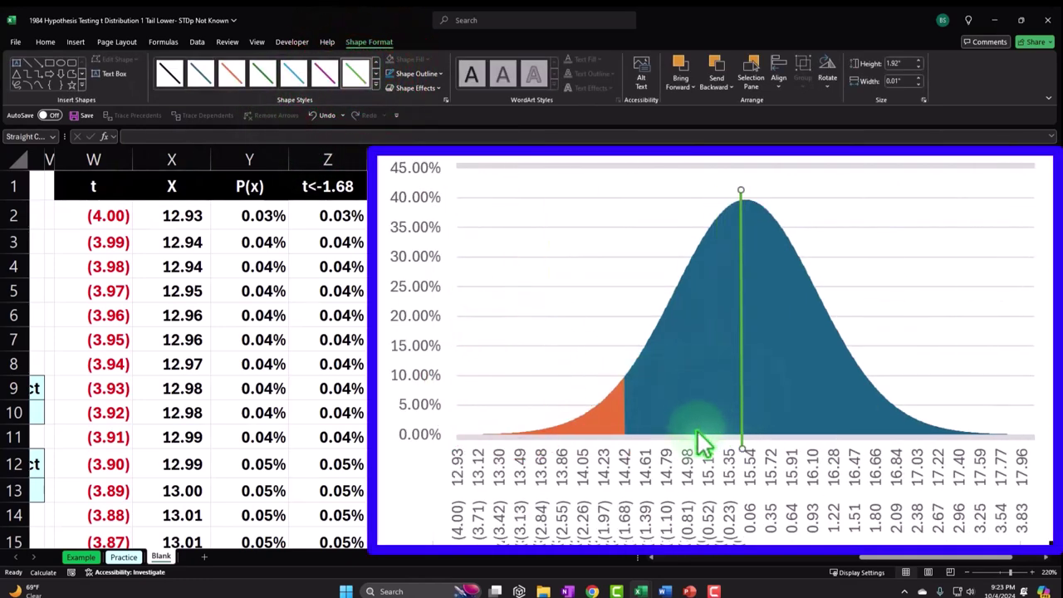
Move the green line to the critical value at 14.42 on the X axis.
{"action": "scroll", "coordinate": [797, 490], "scroll_direction": "down", "scroll_amount": 2}
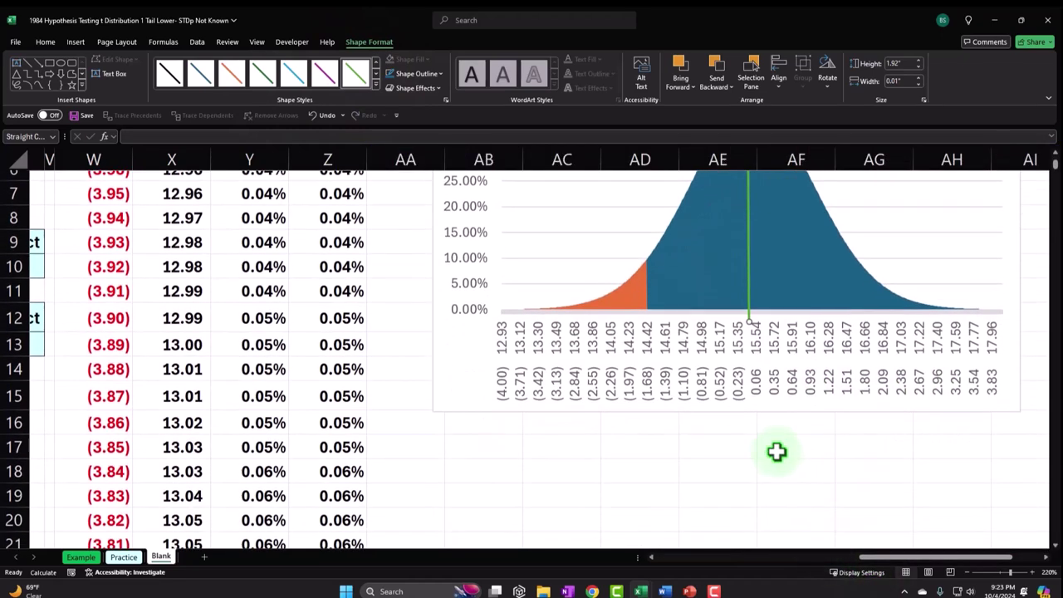
{"action": "left_click", "coordinate": [878, 557]}
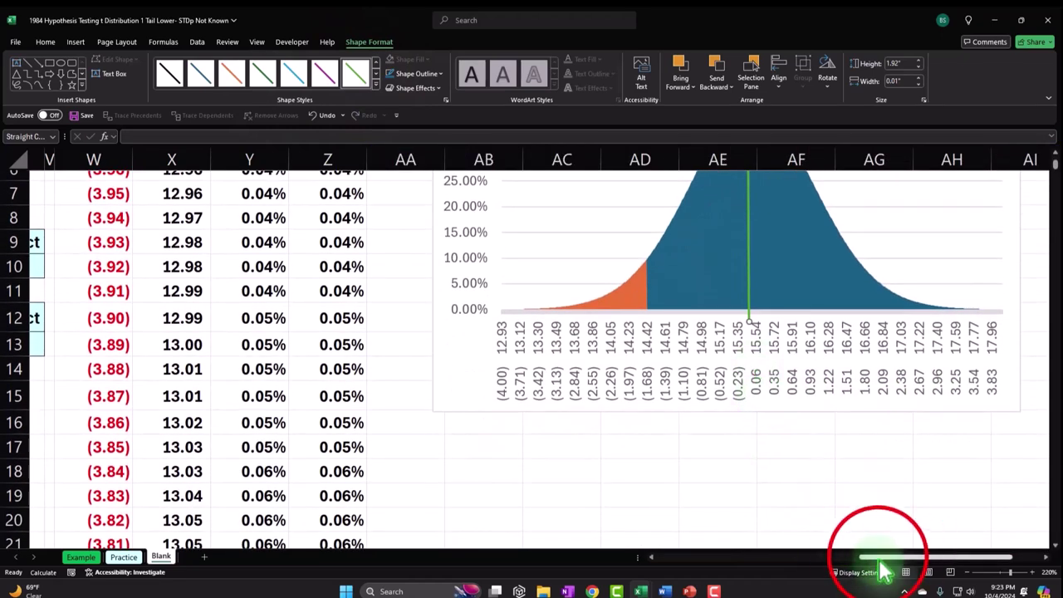
{"action": "left_click_drag", "start_coordinate": [878, 557], "coordinate": [801, 568]}
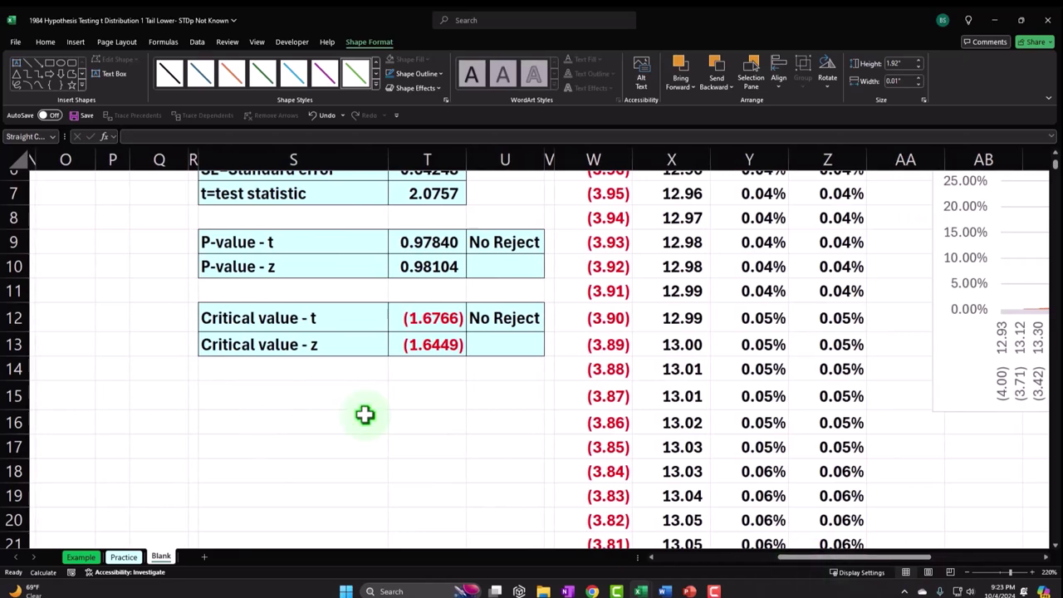
{"action": "scroll", "coordinate": [438, 360], "scroll_direction": "up", "scroll_amount": 2}
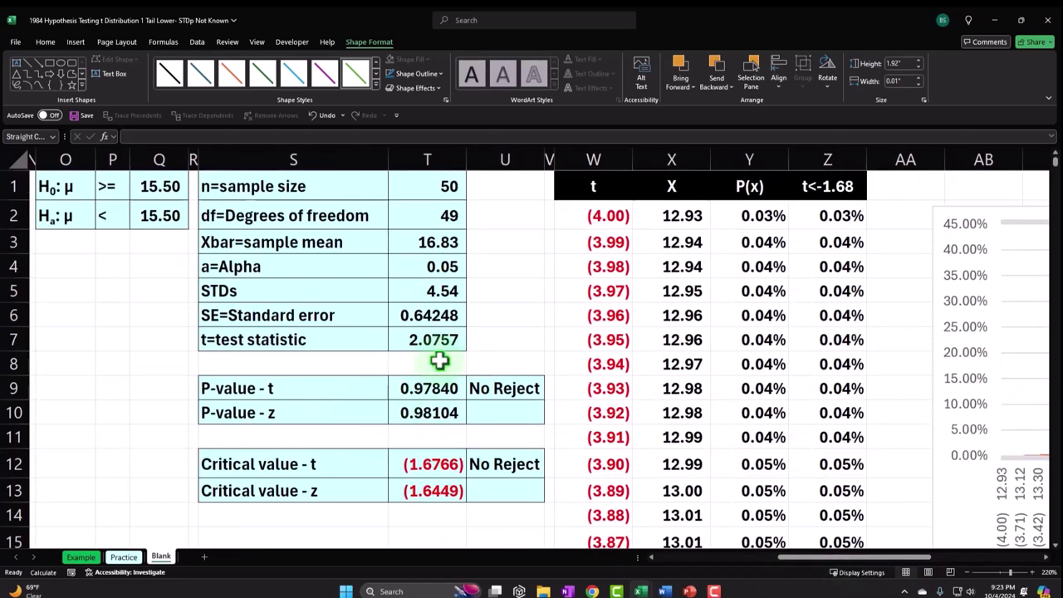
{"action": "left_click", "coordinate": [170, 188]}
{"action": "left_click_drag", "start_coordinate": [813, 563], "coordinate": [901, 561]}
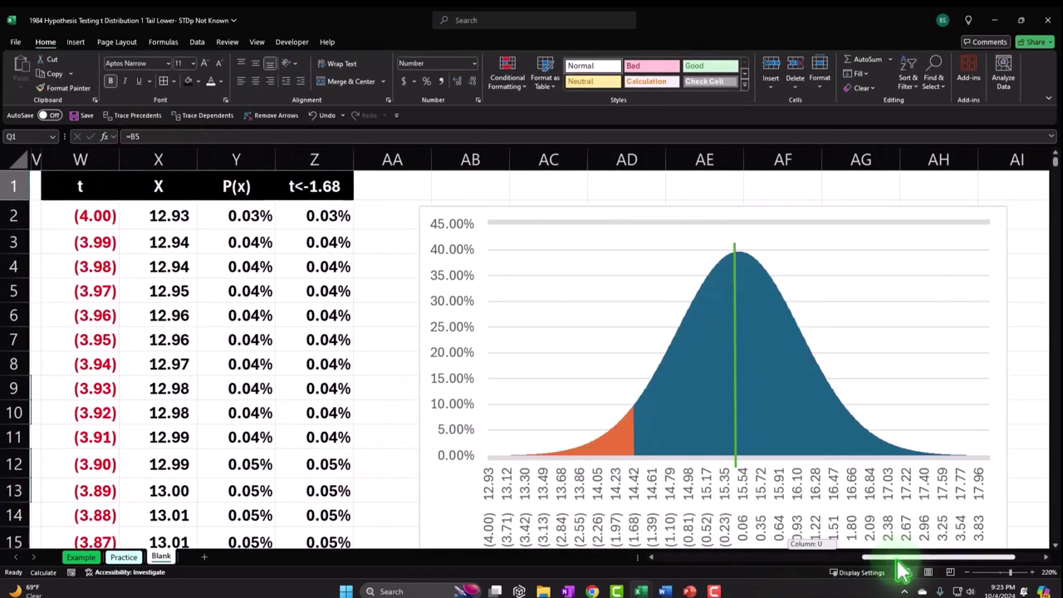
{"action": "left_click", "coordinate": [726, 423]}
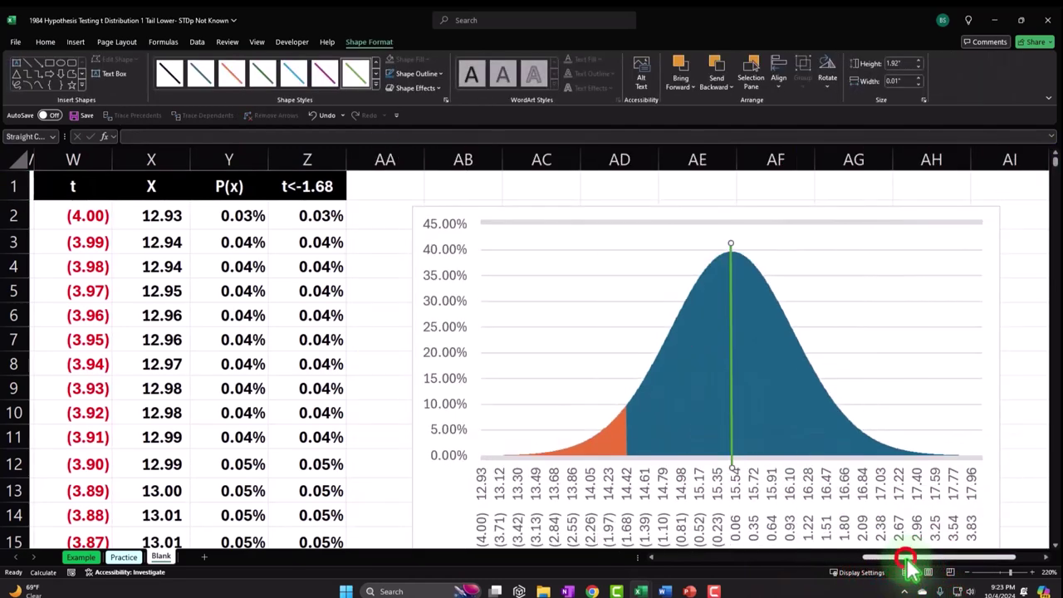
{"action": "scroll", "coordinate": [612, 521], "scroll_direction": "left", "scroll_amount": 5}
{"action": "left_click", "coordinate": [334, 464]}
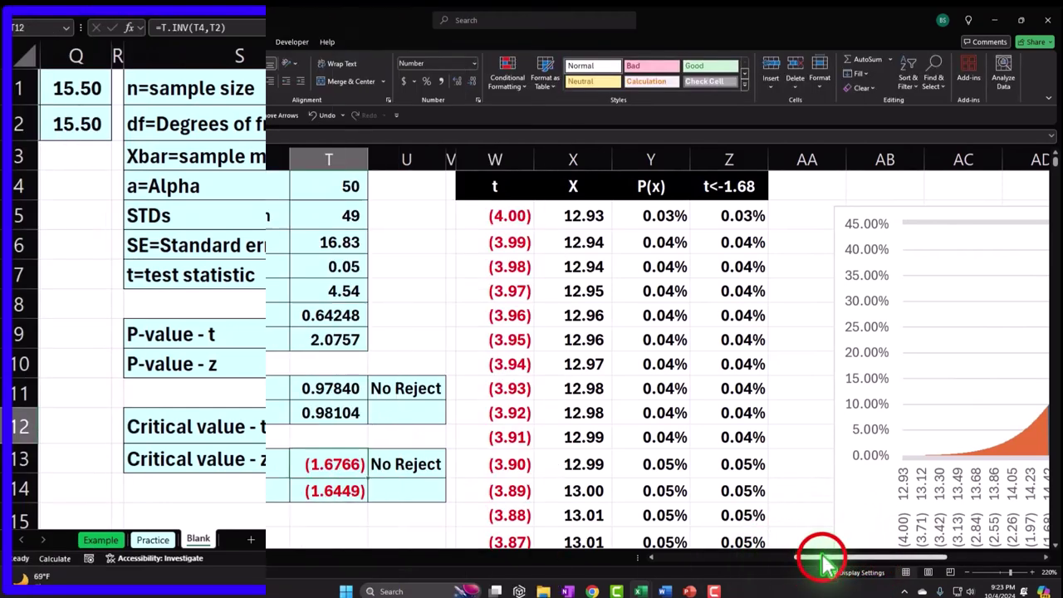
{"action": "scroll", "coordinate": [822, 557], "scroll_direction": "right", "scroll_amount": 3}
{"action": "left_click_drag", "start_coordinate": [963, 425], "coordinate": [859, 420]}
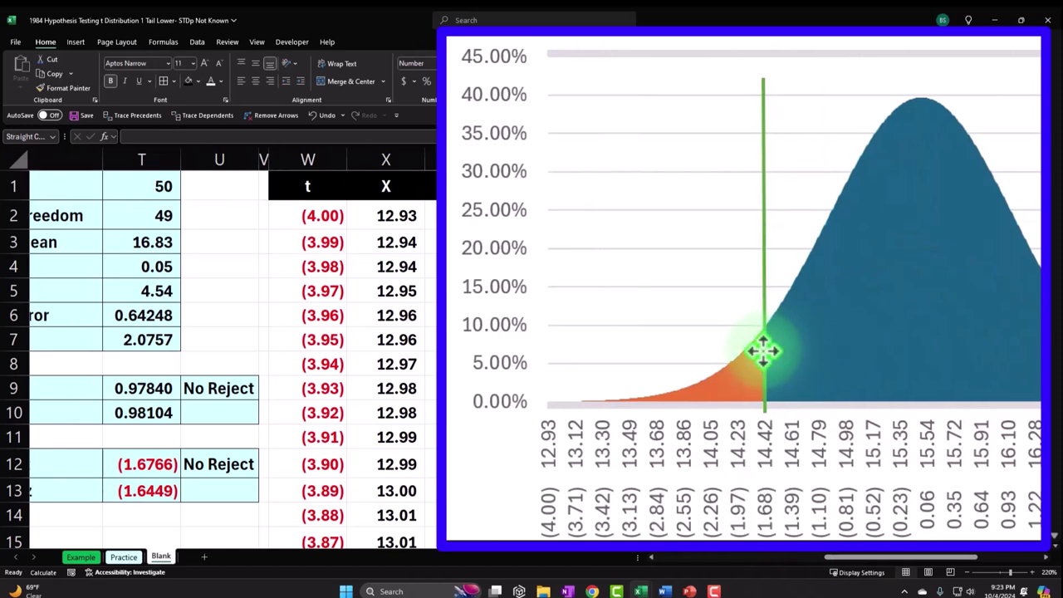
{"action": "left_click_drag", "start_coordinate": [763, 351], "coordinate": [763, 351]}
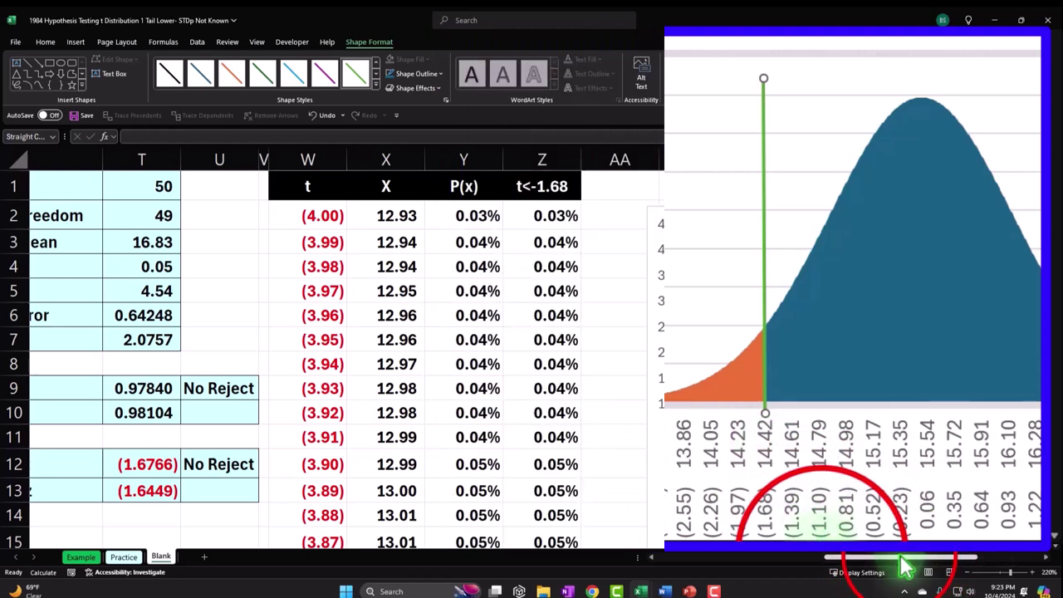
Drag the green line back right to about 15.72, just past the peak.
{"action": "left_click_drag", "start_coordinate": [901, 557], "coordinate": [879, 569]}
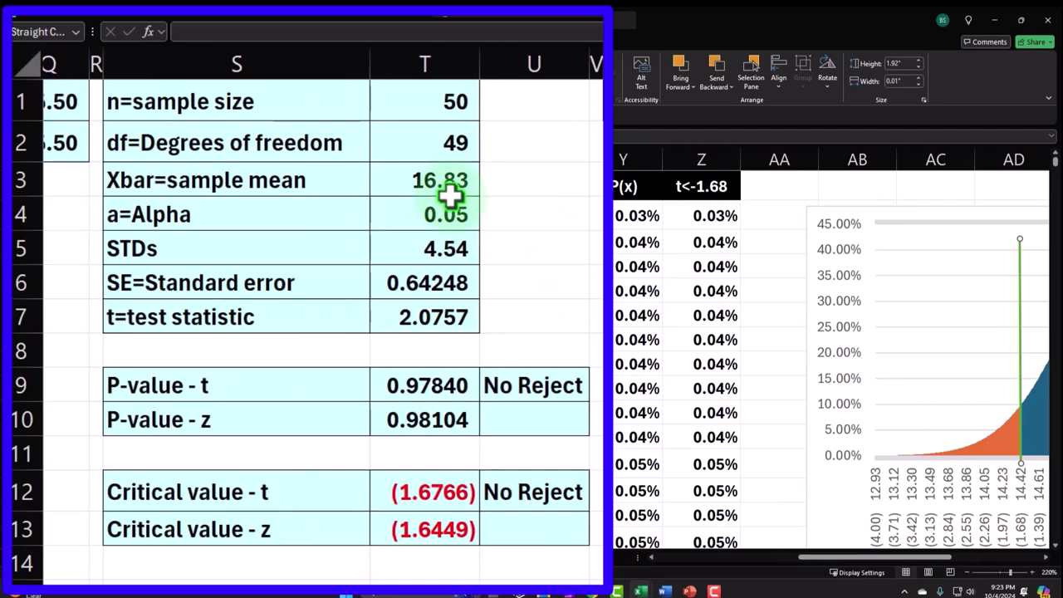
{"action": "left_click_drag", "start_coordinate": [850, 559], "coordinate": [907, 571]}
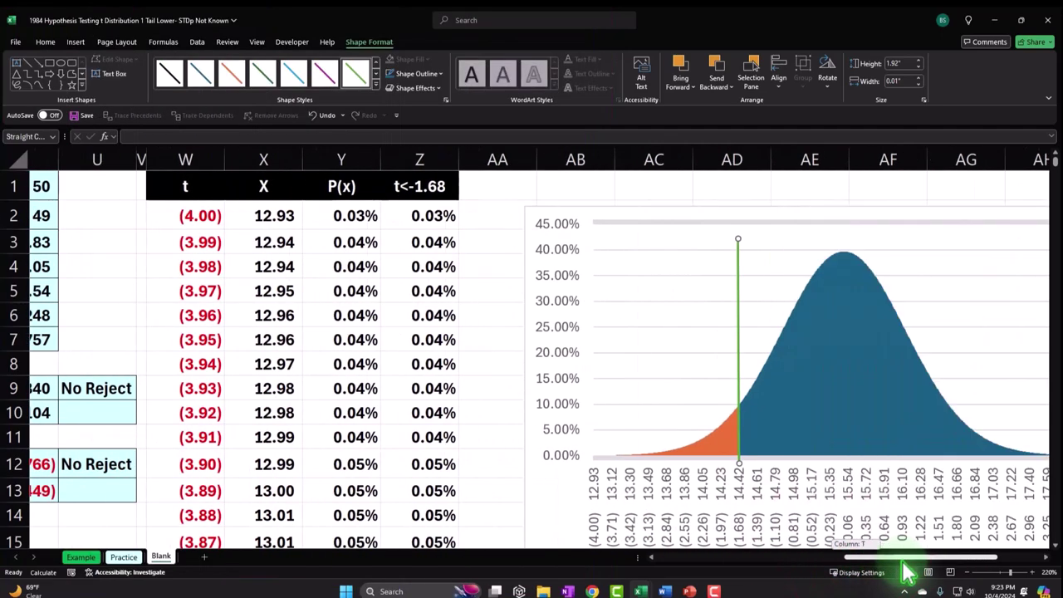
{"action": "left_click_drag", "start_coordinate": [740, 378], "coordinate": [861, 398]}
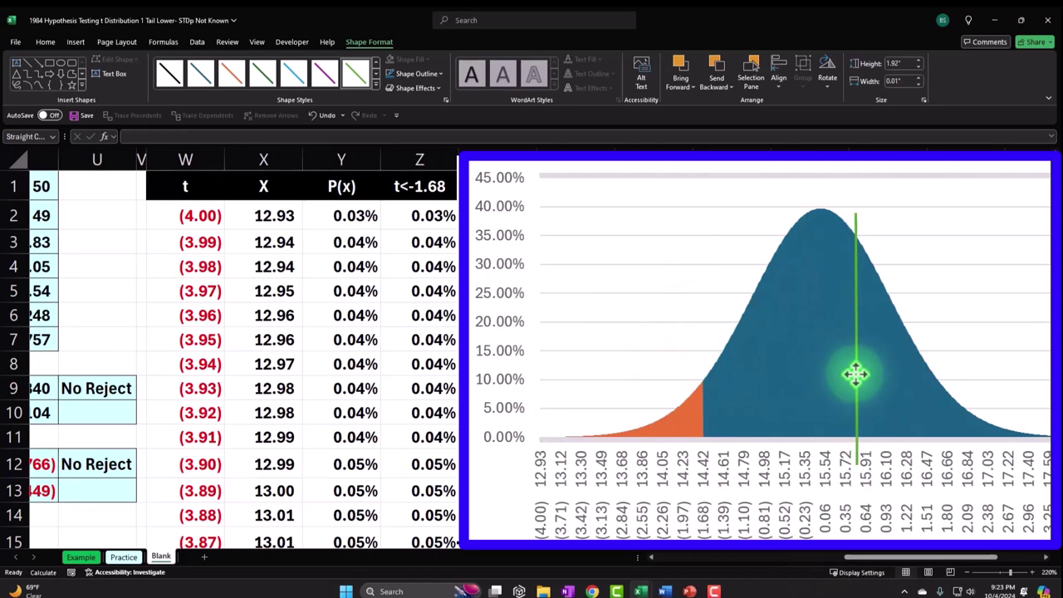
{"action": "left_click_drag", "start_coordinate": [852, 355], "coordinate": [851, 357]}
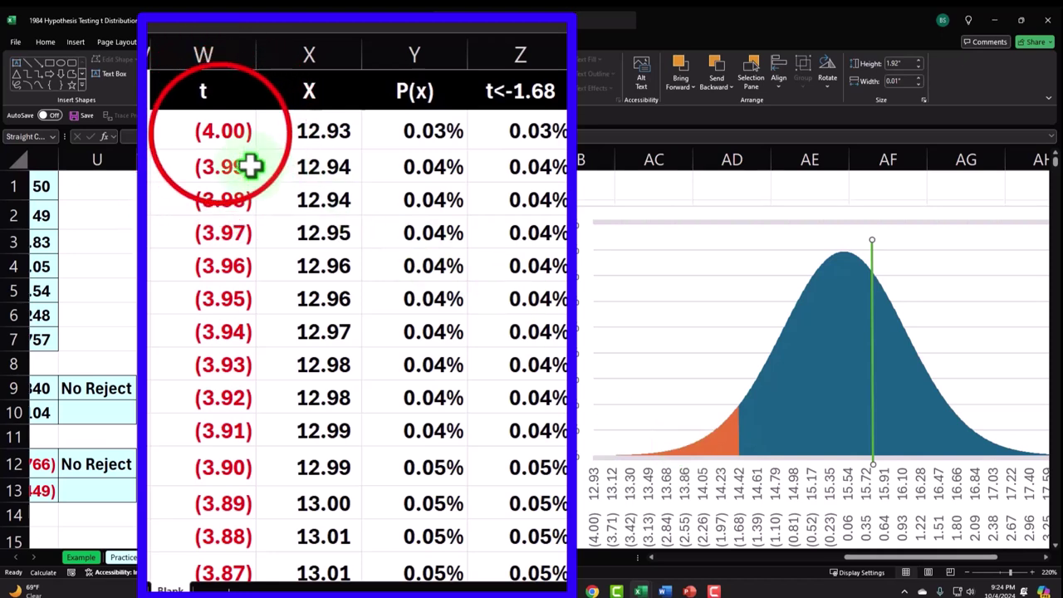
Fill W2:Z802 light blue and AutoFit columns W through Z.
{"action": "left_click_drag", "start_coordinate": [219, 133], "coordinate": [482, 149]}
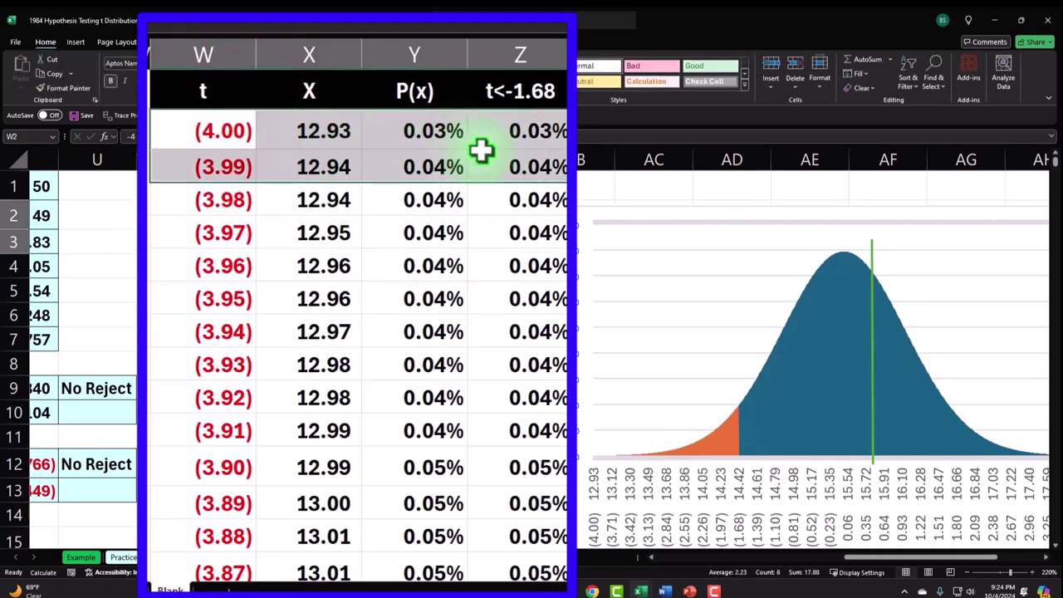
{"action": "key", "text": "ctrl+shift+Down"}
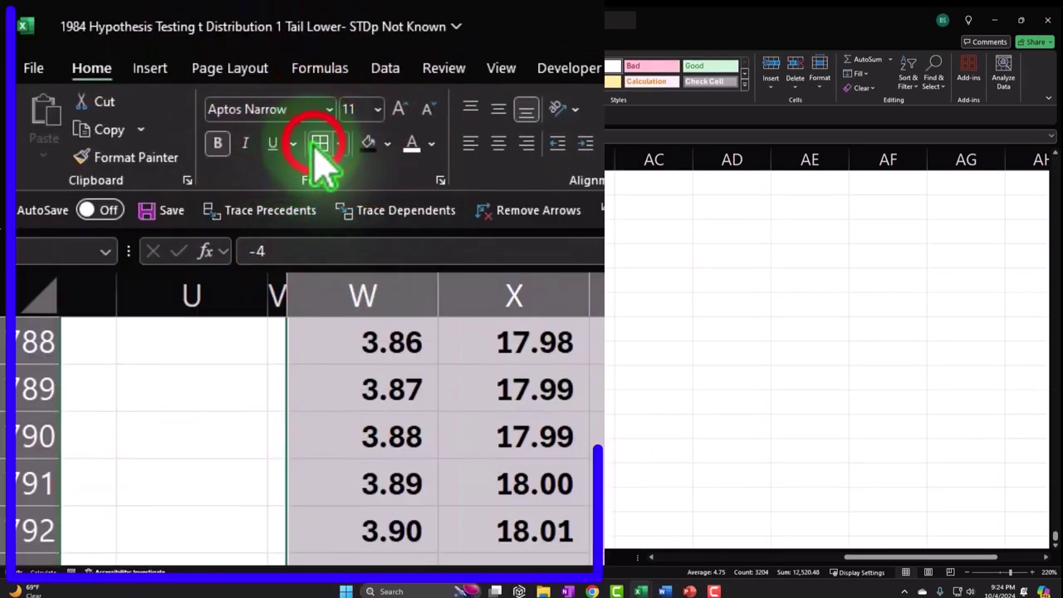
{"action": "key", "text": "ctrl+BackSpace"}
{"action": "left_click", "coordinate": [387, 146]}
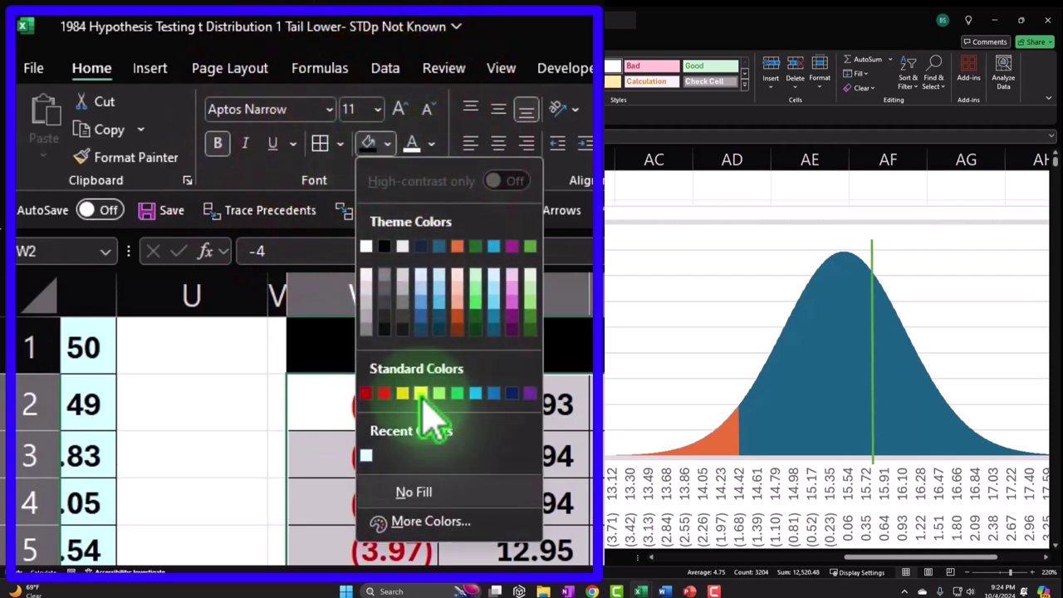
{"action": "left_click", "coordinate": [366, 457]}
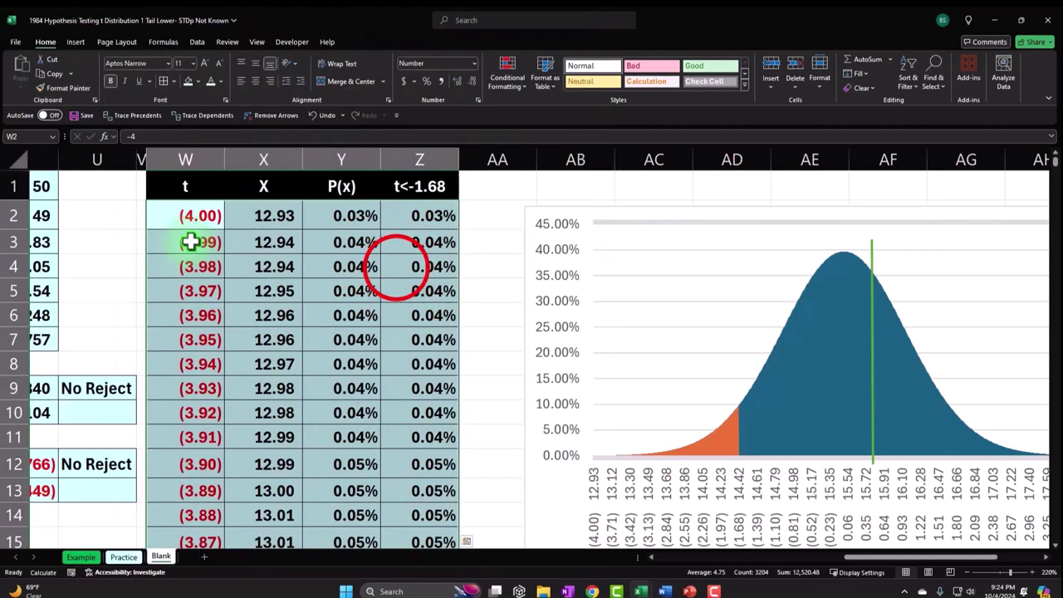
{"action": "mouse_move", "coordinate": [201, 71]}
{"action": "left_mouse_down"}
{"action": "mouse_move", "coordinate": [501, 71]}
{"action": "mouse_move", "coordinate": [483, 70]}
{"action": "left_mouse_up"}
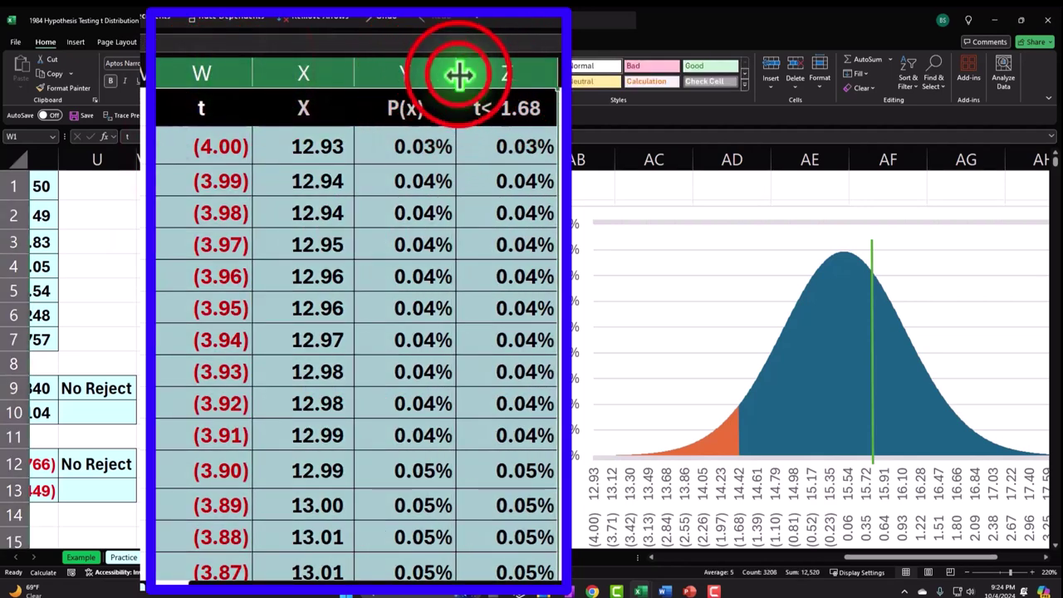
{"action": "double_click", "coordinate": [458, 71]}
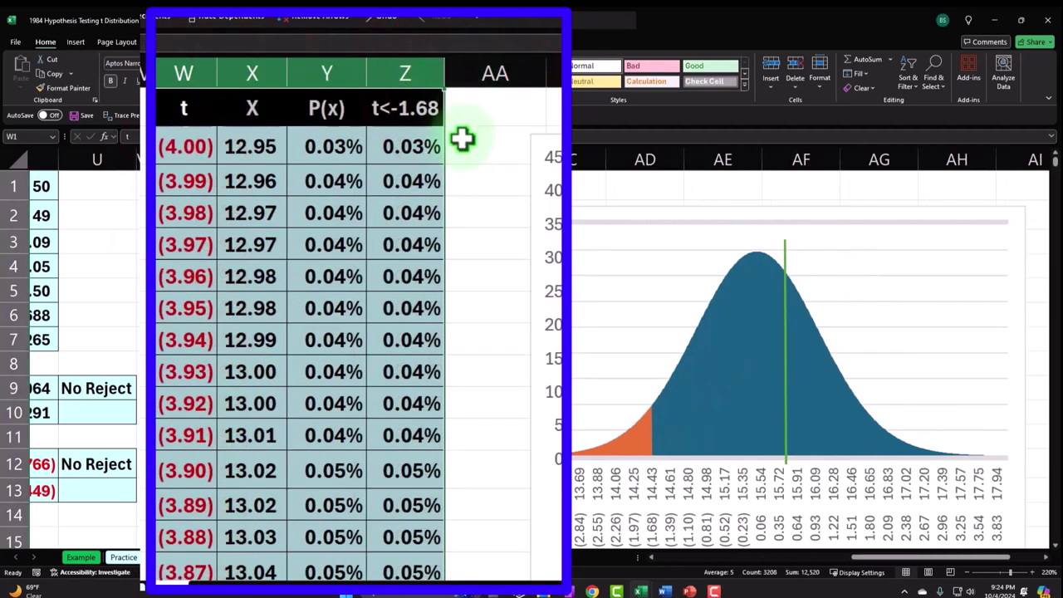
Drag the chart right past column AI, leaving the green line behind, then return to the table.
{"action": "left_click_drag", "start_coordinate": [521, 220], "coordinate": [195, 184]}
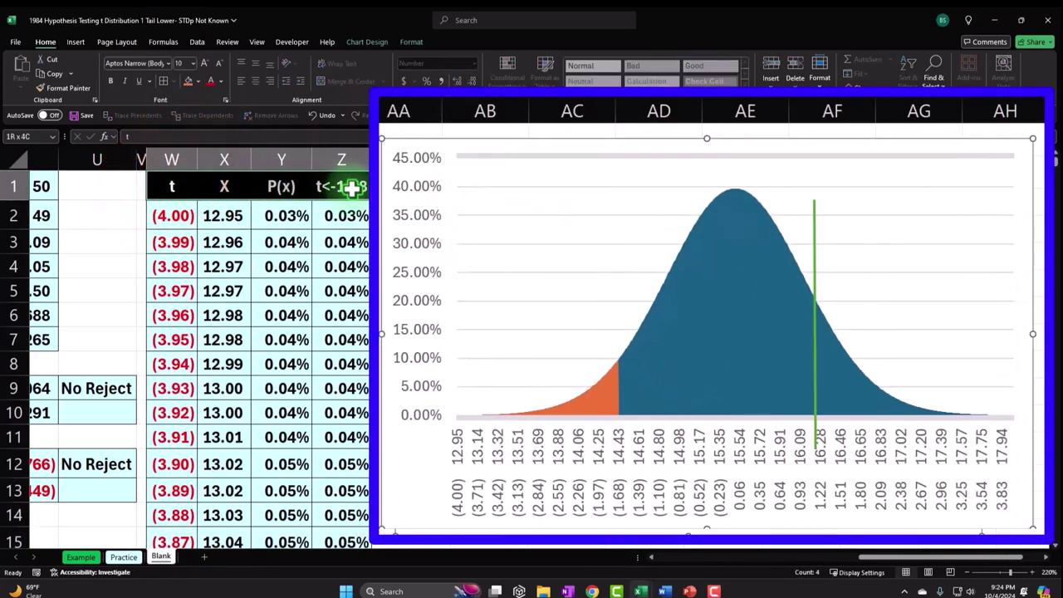
{"action": "left_click", "coordinate": [1042, 189]}
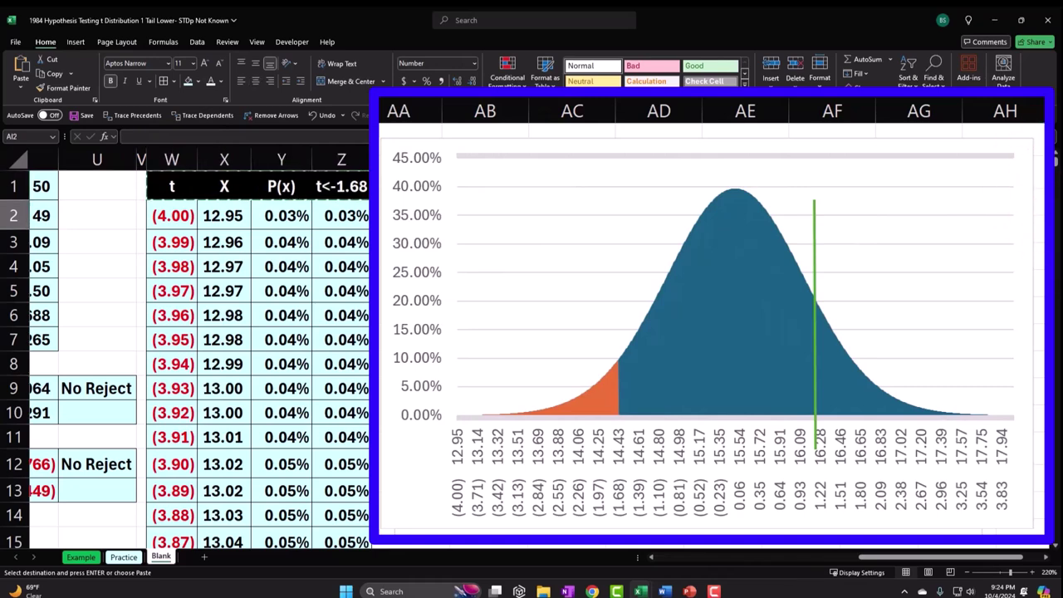
{"action": "key", "text": "Right"}
{"action": "key", "text": "Up"}
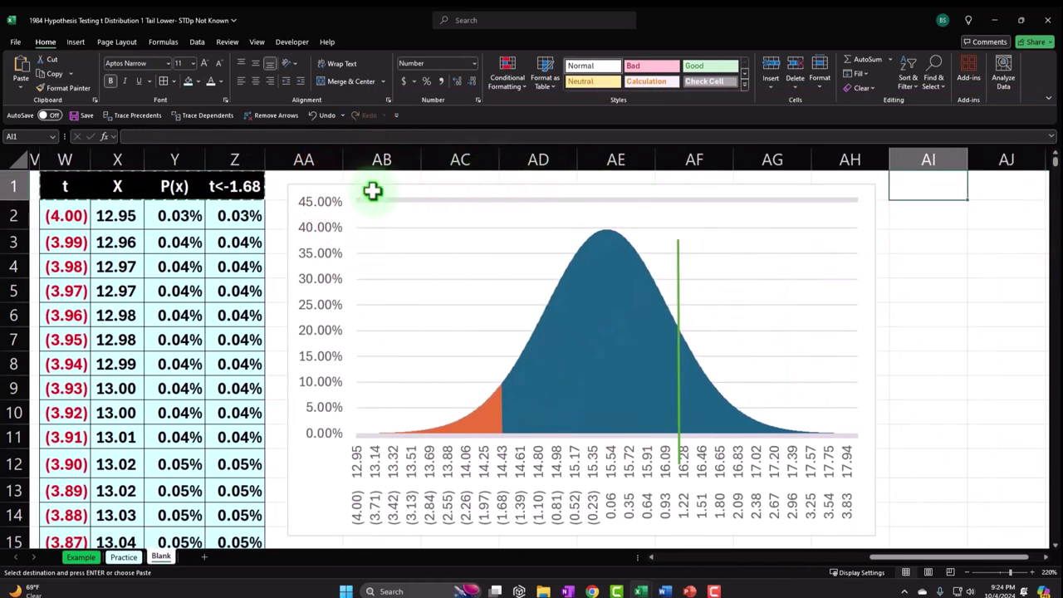
{"action": "left_click_drag", "start_coordinate": [372, 190], "coordinate": [850, 202]}
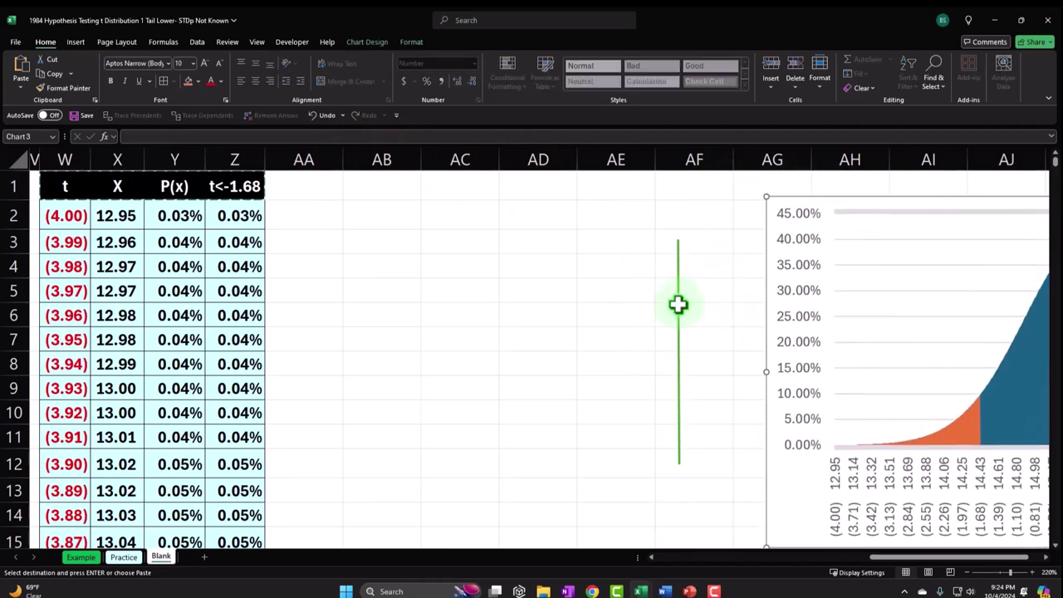
{"action": "key", "text": "Escape"}
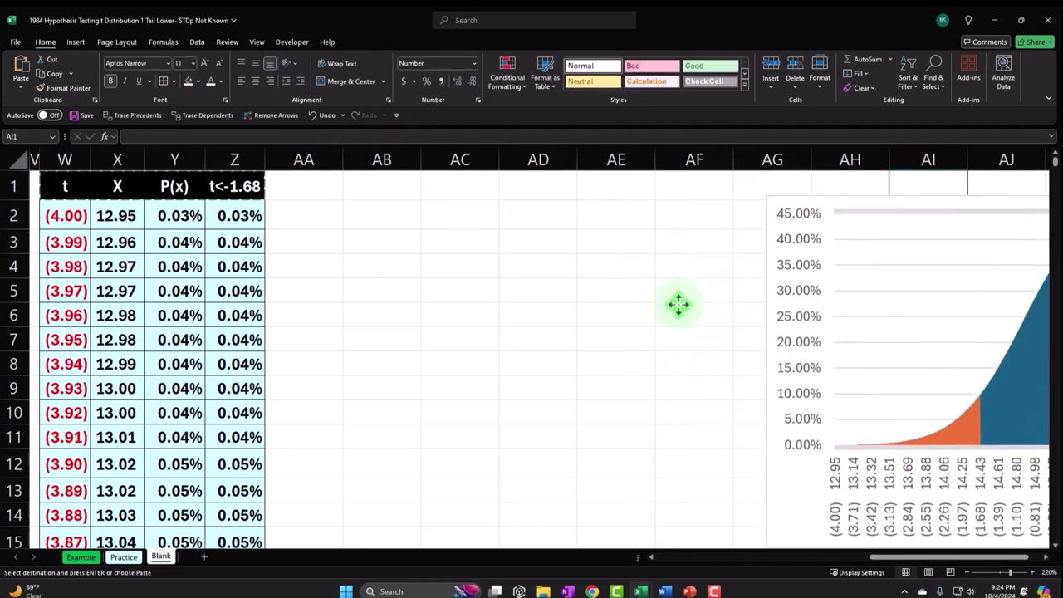
{"action": "left_click", "coordinate": [596, 273]}
{"action": "key", "text": "Left"}
{"action": "key", "text": "Left"}
{"action": "key", "text": "Left"}
{"action": "key", "text": "Left"}
{"action": "key", "text": "Left"}
{"action": "key", "text": "Left"}
{"action": "key", "text": "Left"}
{"action": "key", "text": "Left"}
{"action": "key", "text": "Left"}
{"action": "key", "text": "Left"}
{"action": "key", "text": "Left"}
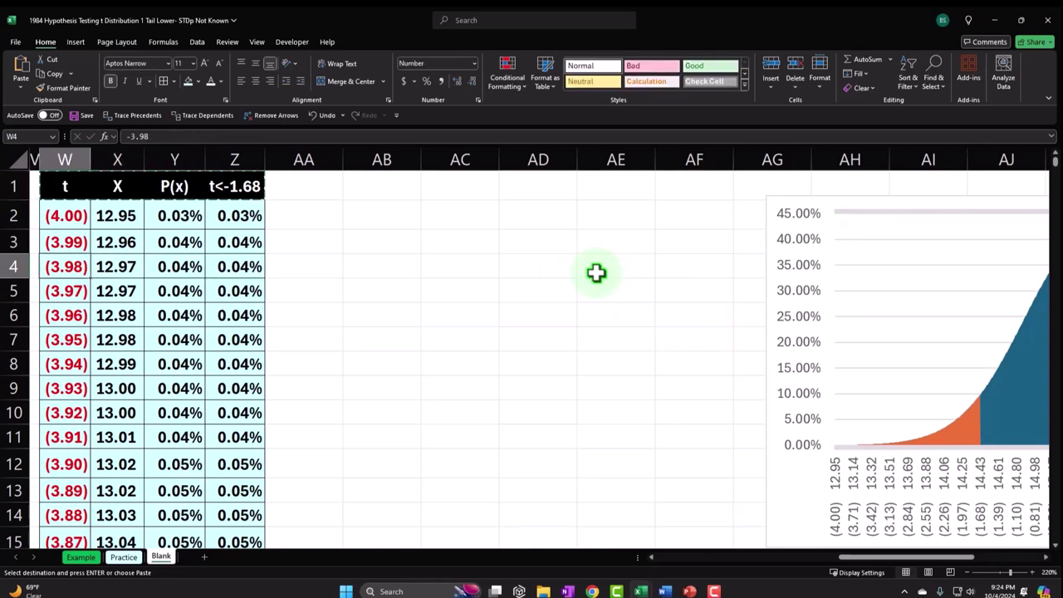
Make column AA a narrow spacer like V and copy the W1:Z1 headers into AB1.
{"action": "left_click", "coordinate": [390, 160]}
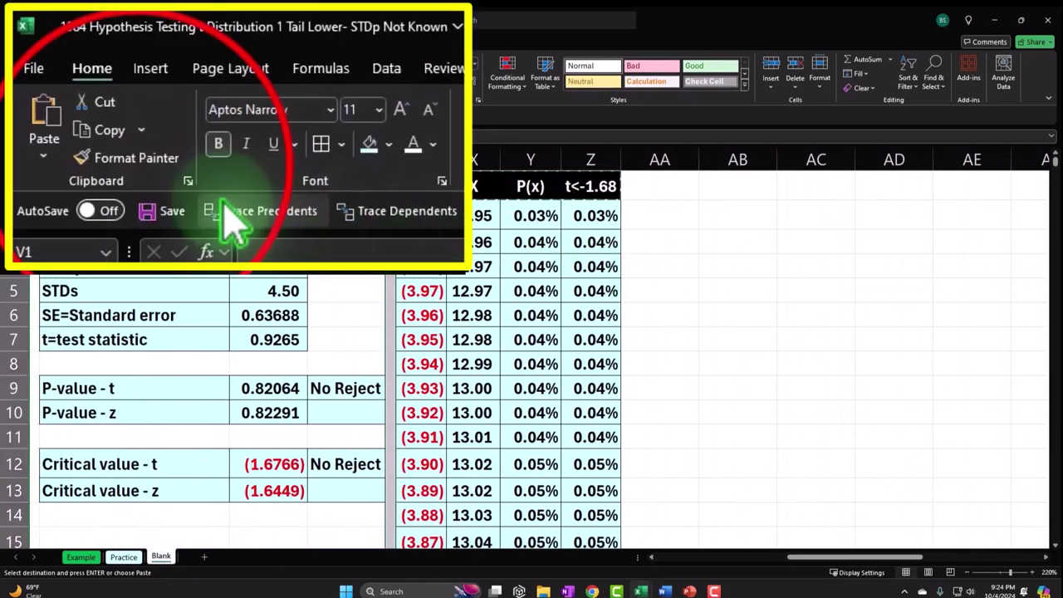
{"action": "left_click", "coordinate": [142, 166]}
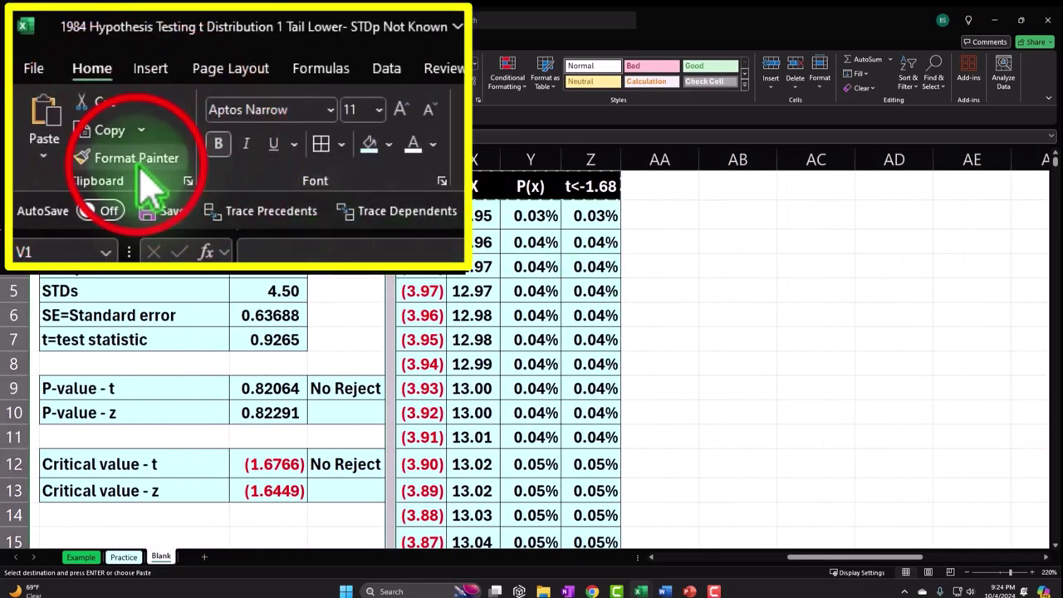
{"action": "left_click", "coordinate": [659, 158]}
{"action": "left_click_drag", "start_coordinate": [442, 183], "coordinate": [568, 183]}
{"action": "key", "text": "ctrl+c"}
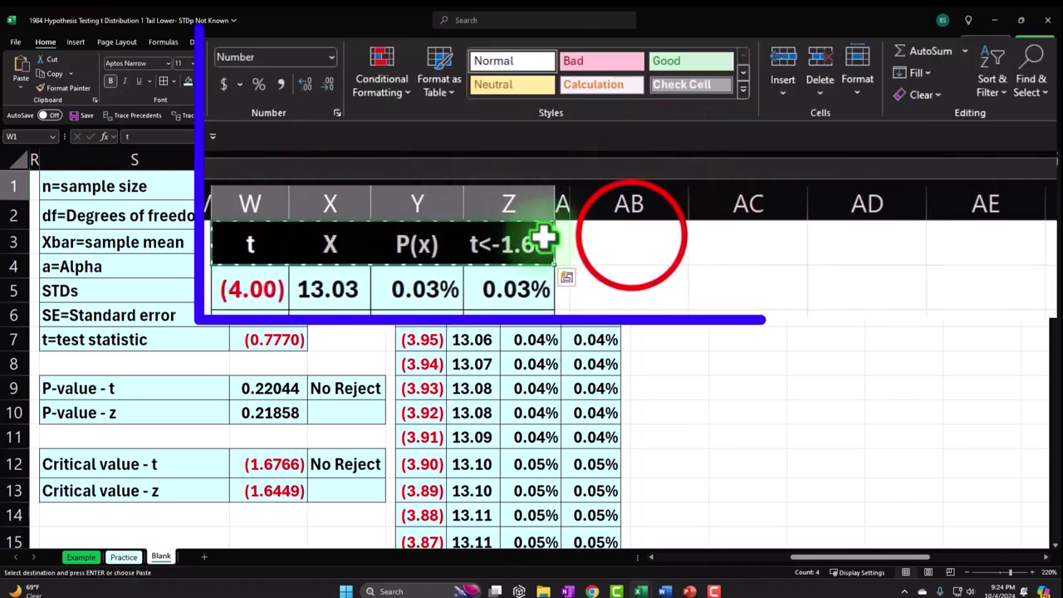
{"action": "left_click", "coordinate": [669, 186]}
{"action": "key", "text": "ctrl+v"}
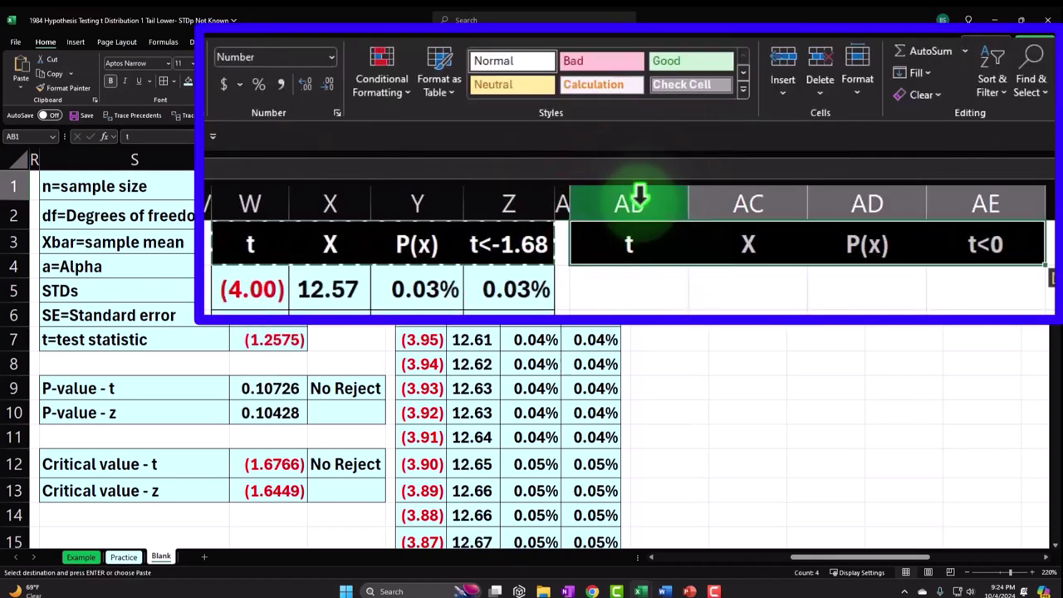
Link AB2 to W2 with two decimals and fill it down column AB to row 803.
{"action": "left_click", "coordinate": [645, 291]}
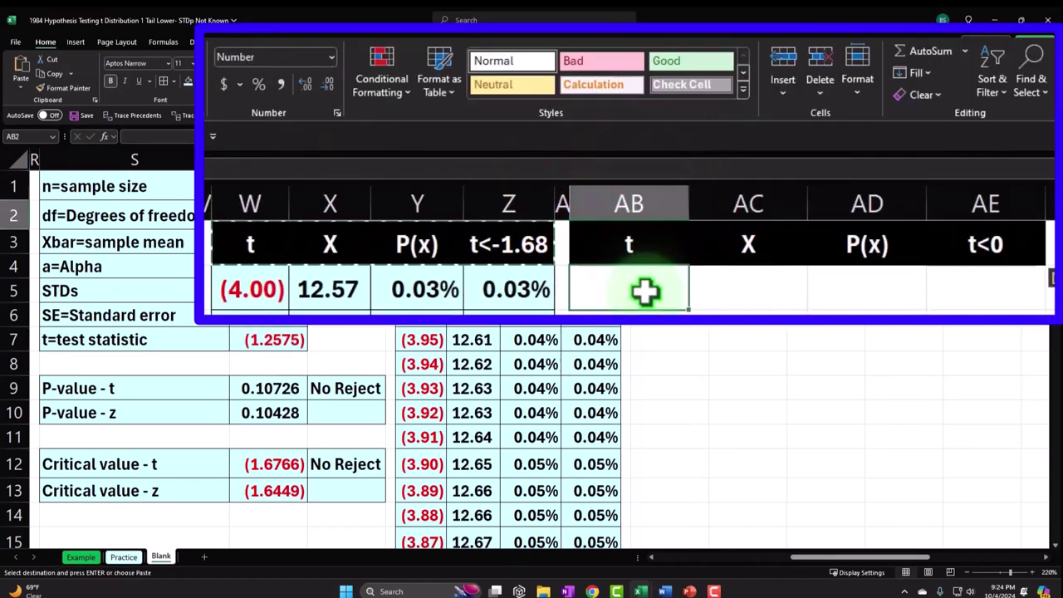
{"action": "left_click", "coordinate": [266, 288]}
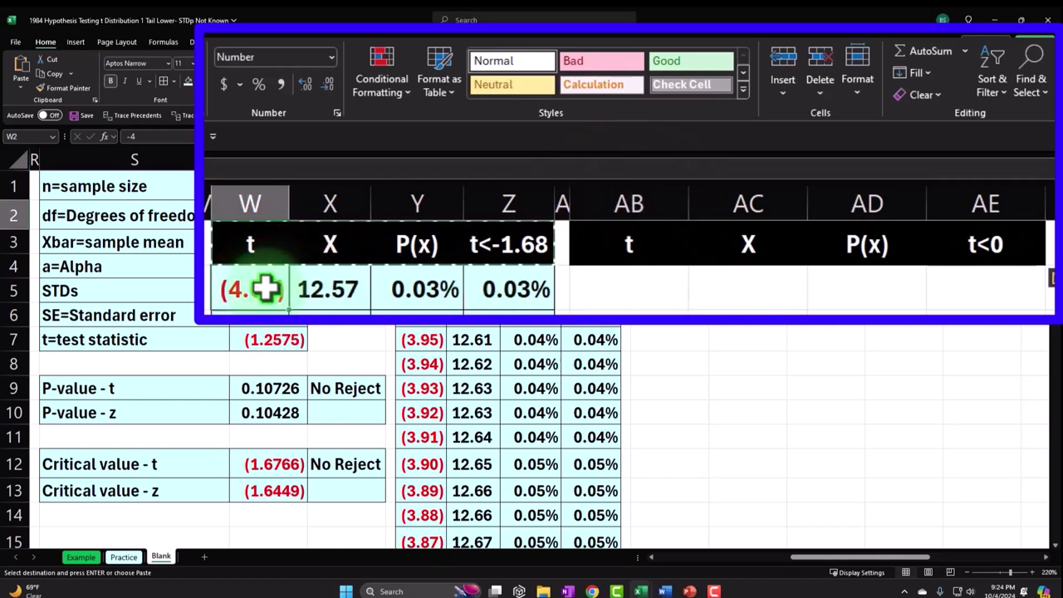
{"action": "left_click", "coordinate": [617, 290]}
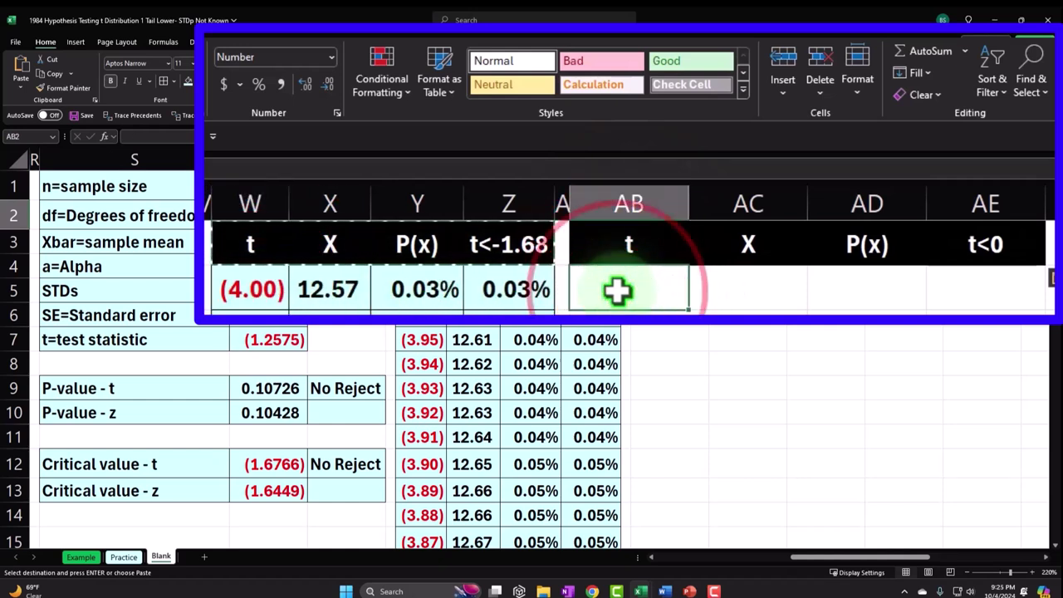
{"action": "type", "text": "="}
{"action": "key", "text": "Left"}
{"action": "key", "text": "Left"}
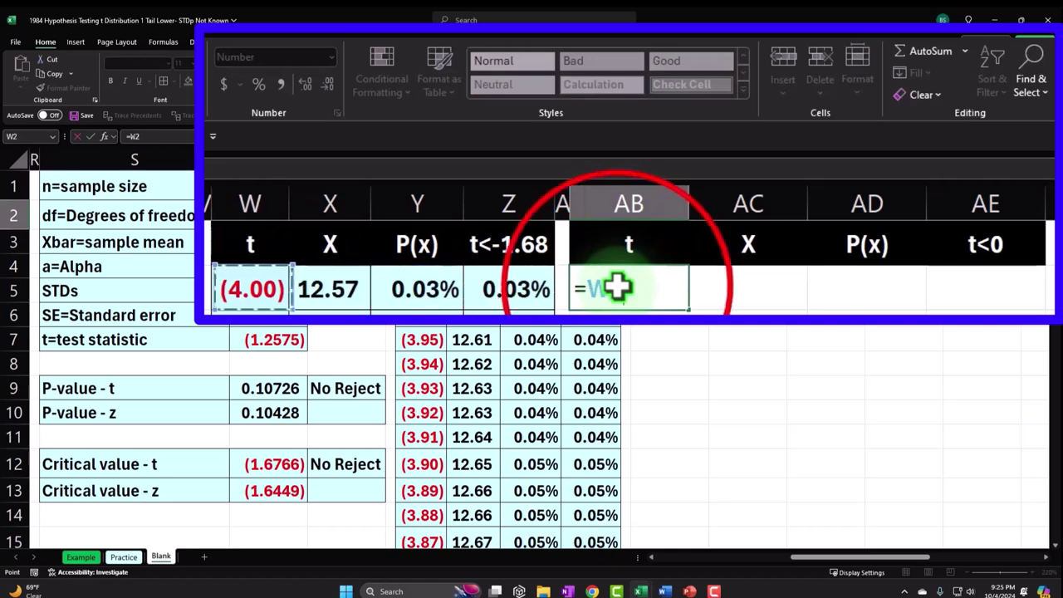
{"action": "key", "text": "Return"}
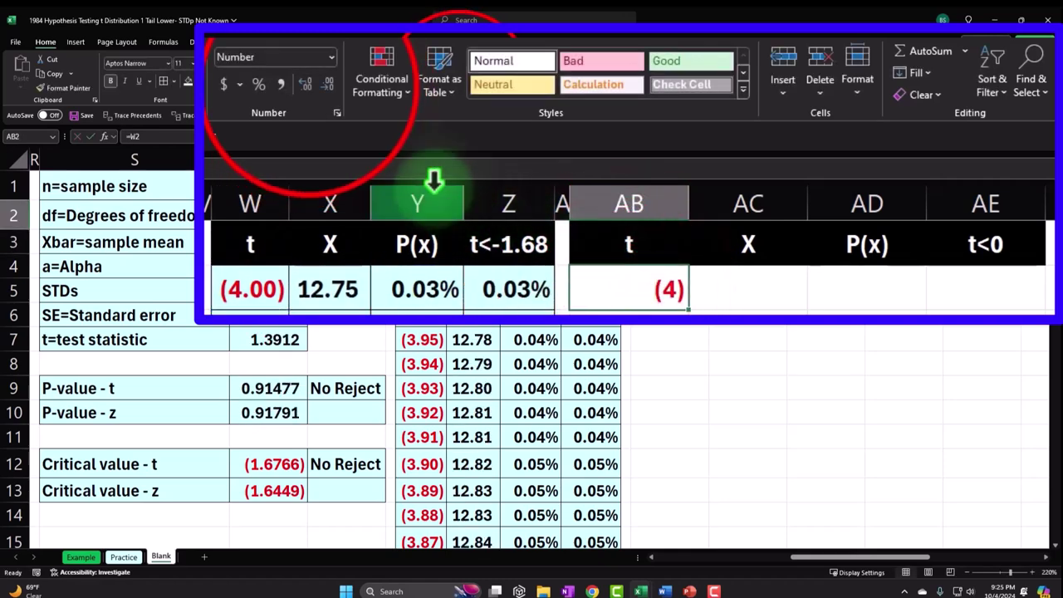
{"action": "left_click", "coordinate": [305, 84]}
{"action": "left_click", "coordinate": [305, 84]}
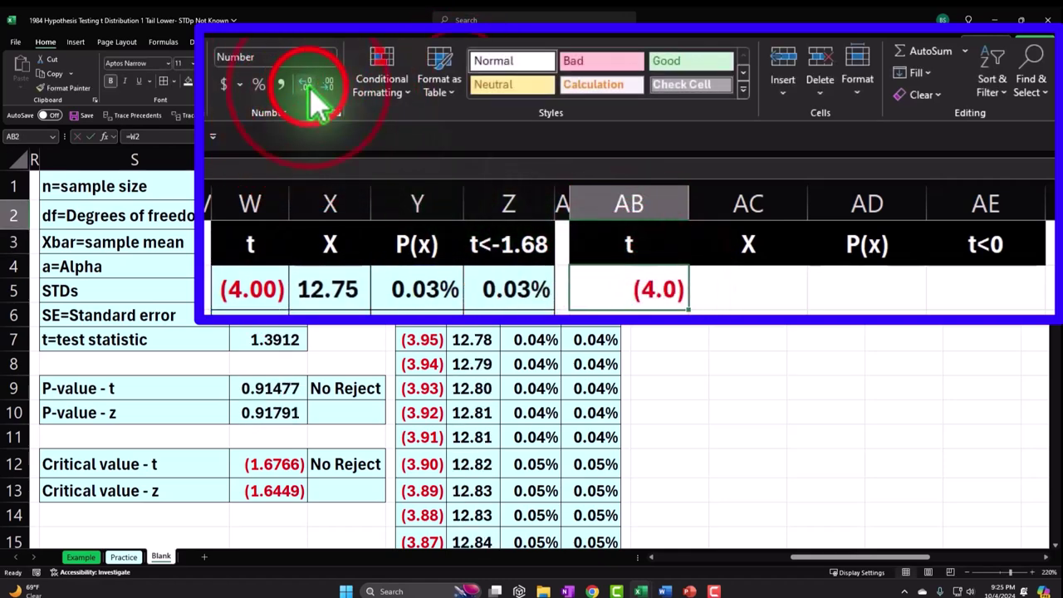
{"action": "left_click", "coordinate": [689, 308]}
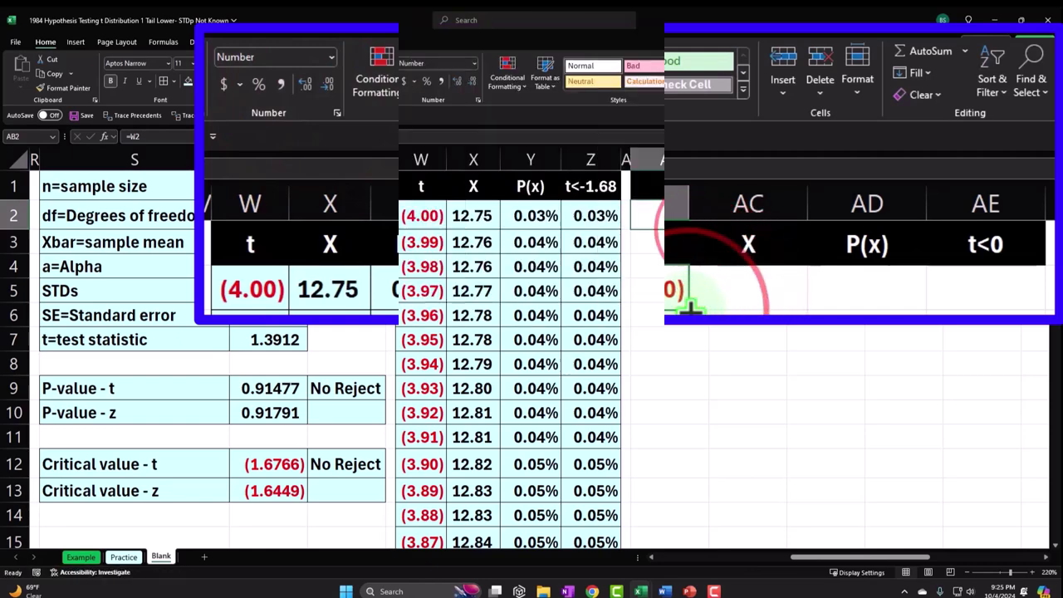
{"action": "left_click_drag", "start_coordinate": [772, 141], "coordinate": [737, 548]}
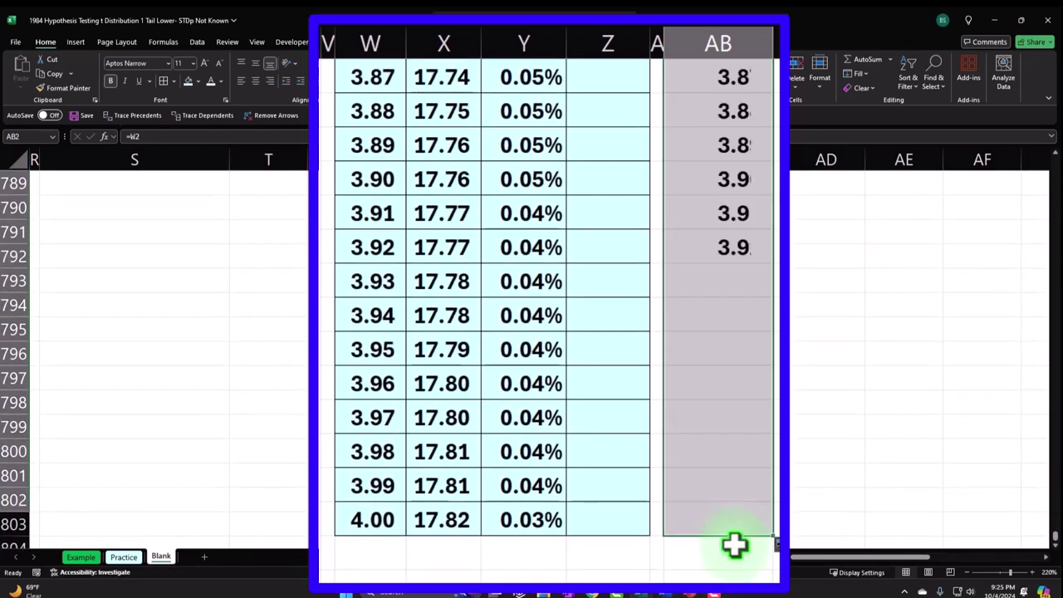
{"action": "left_click_drag", "start_coordinate": [1053, 540], "coordinate": [1034, 154]}
{"action": "left_click", "coordinate": [747, 216]}
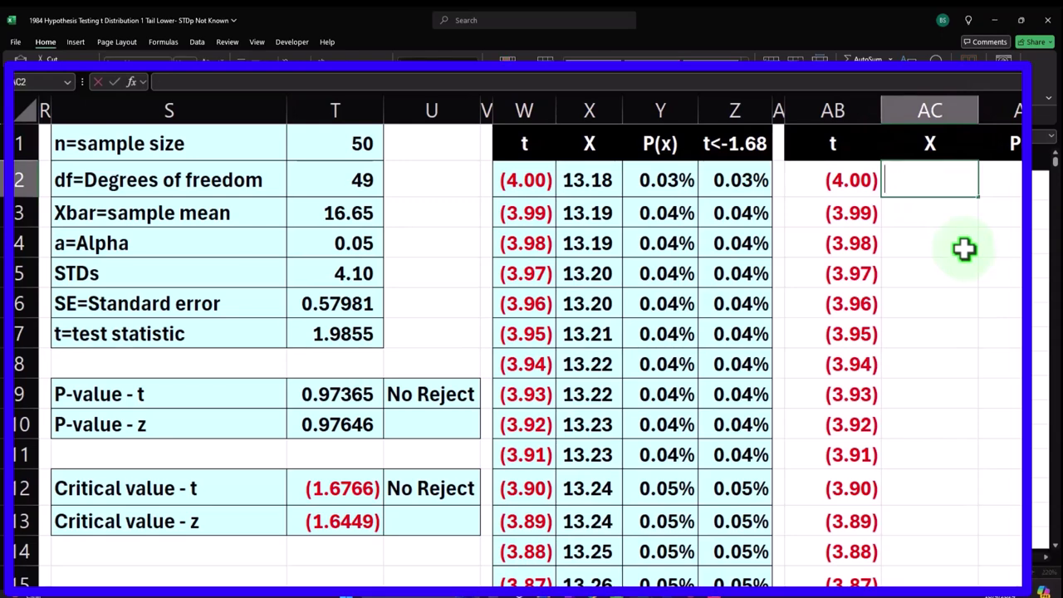
Rename the AB1 header from t to z.
{"action": "key", "text": "Return"}
{"action": "key", "text": "Left"}
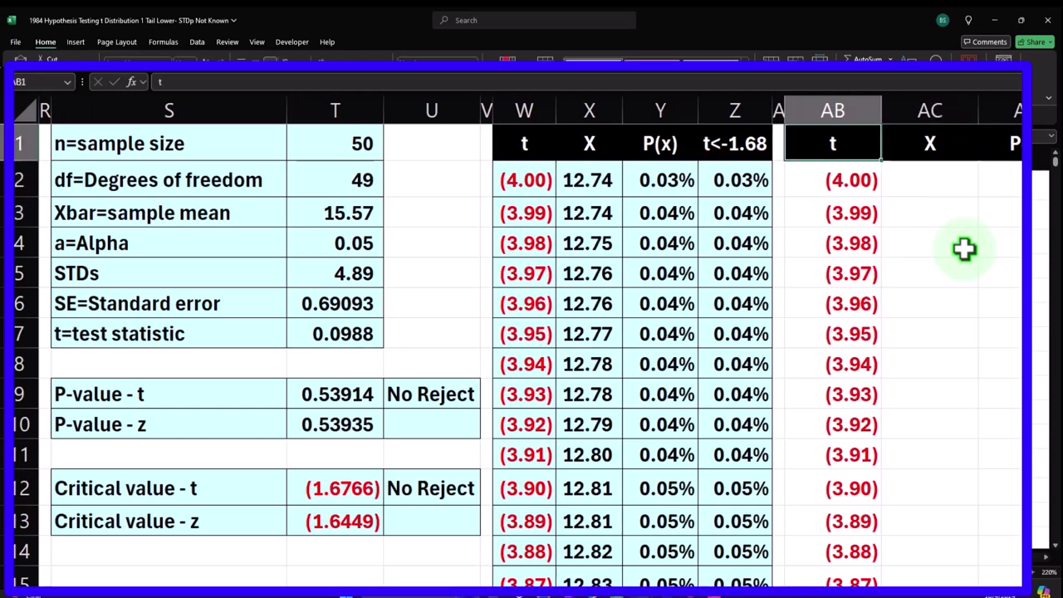
{"action": "type", "text": "z"}
{"action": "key", "text": "Return"}
{"action": "key", "text": "Right"}
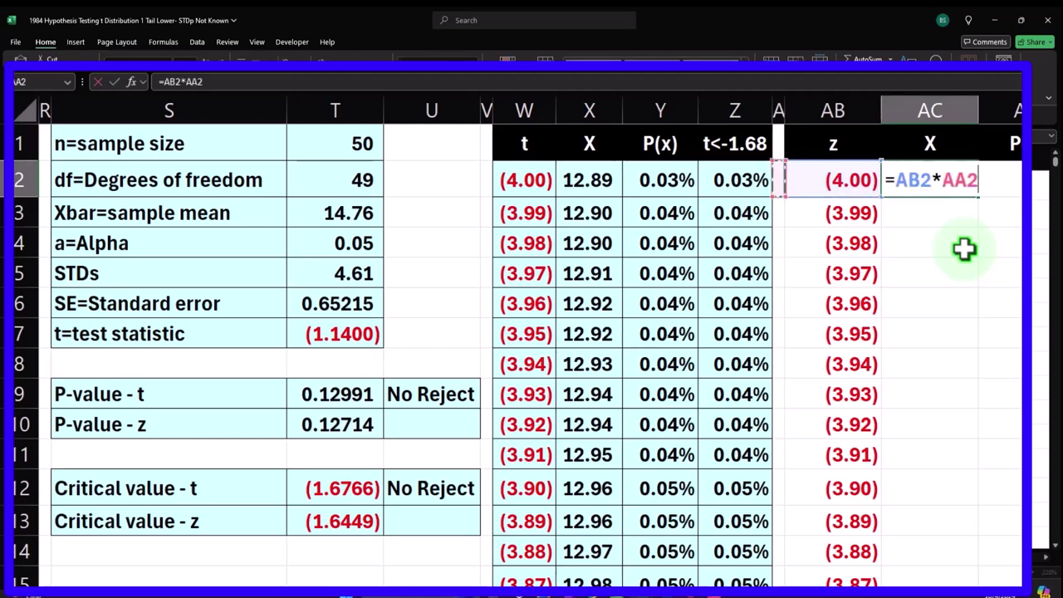
Enter the X formula AB2*$T$6 plus Q1 in AC2, show two decimals, and fill down.
{"action": "key", "text": "Left"}
{"action": "key", "text": "Left"}
{"action": "key", "text": "Left"}
{"action": "key", "text": "Left"}
{"action": "key", "text": "Left"}
{"action": "key", "text": "Left"}
{"action": "key", "text": "Down"}
{"action": "key", "text": "Down"}
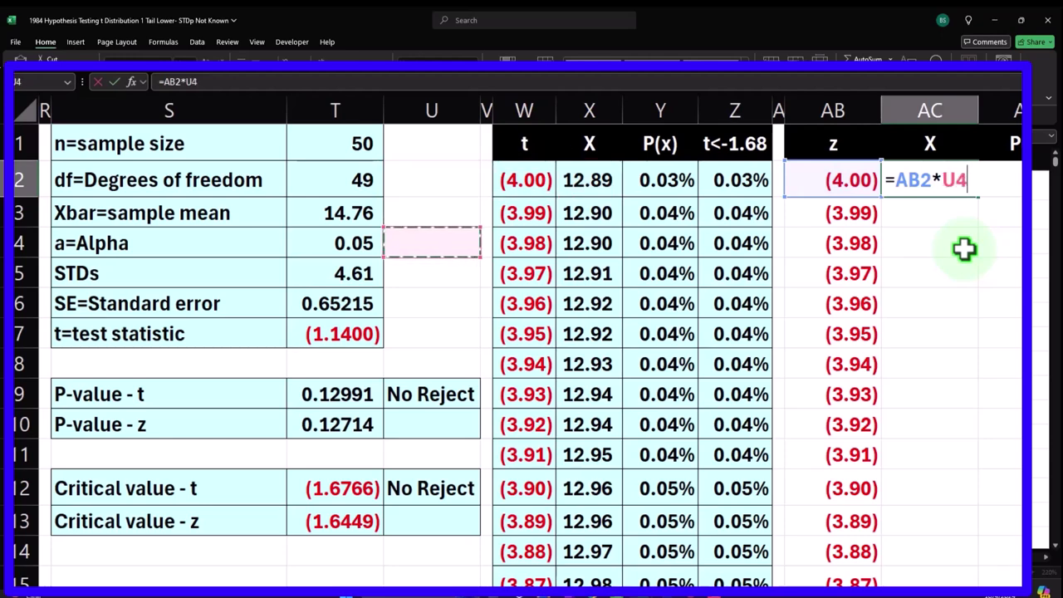
{"action": "key", "text": "Down"}
{"action": "key", "text": "Down"}
{"action": "key", "text": "Left"}
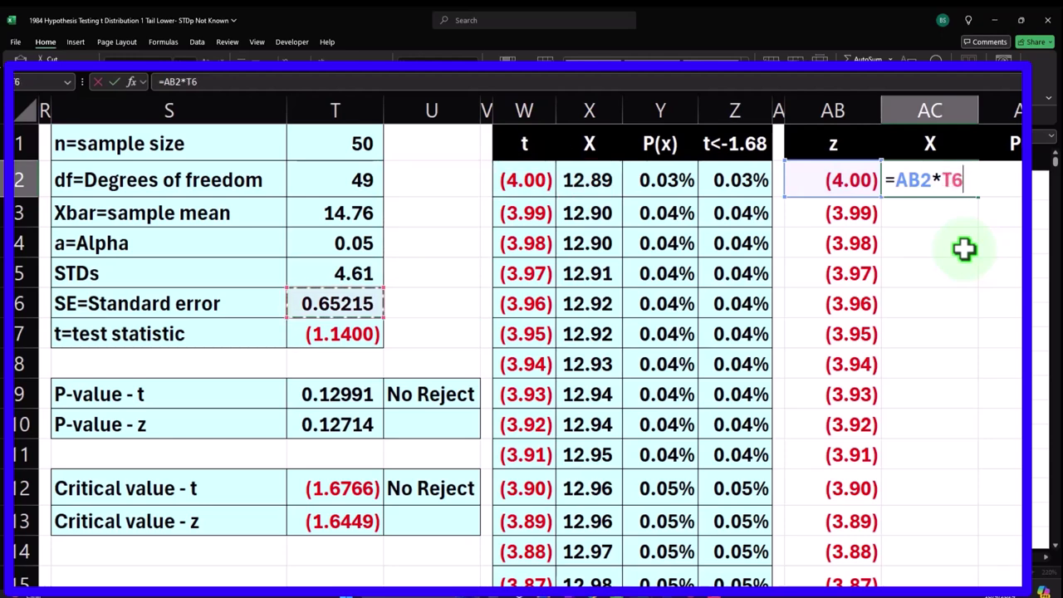
{"action": "left_click", "coordinate": [896, 182]}
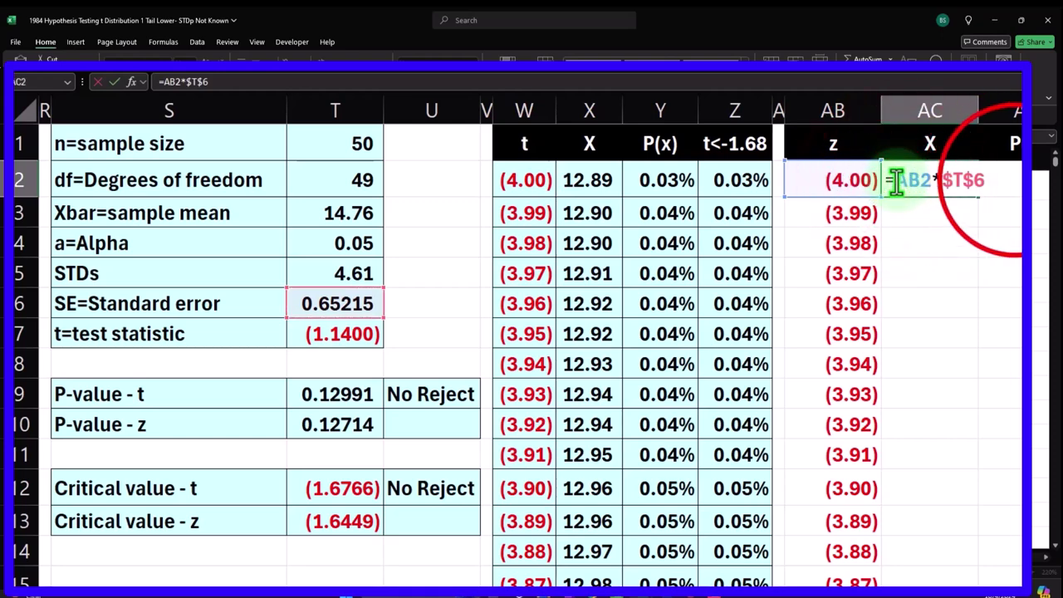
{"action": "left_click", "coordinate": [1013, 183]}
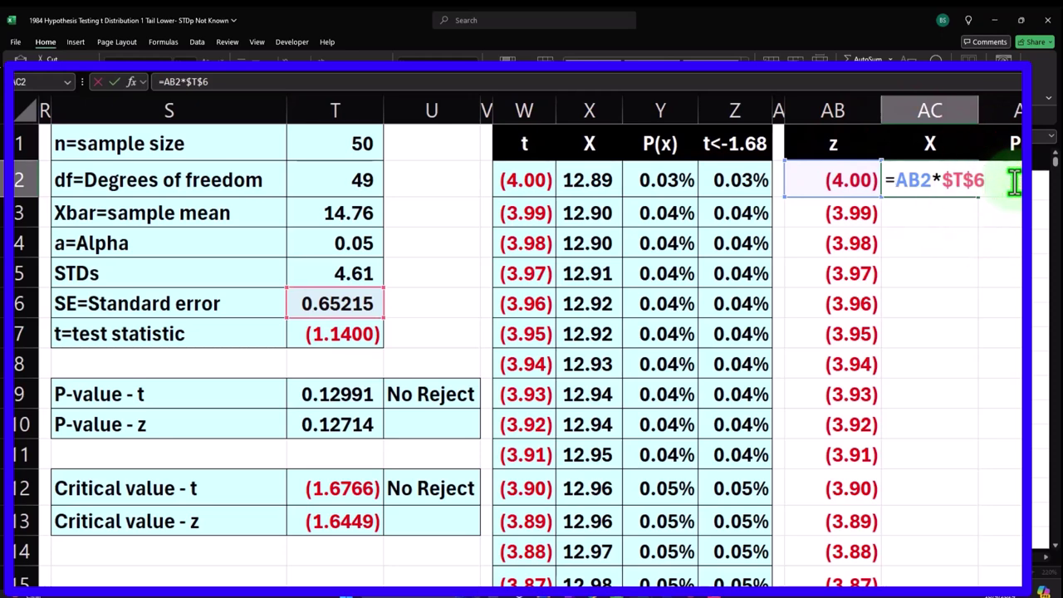
{"action": "left_click", "coordinate": [315, 159]}
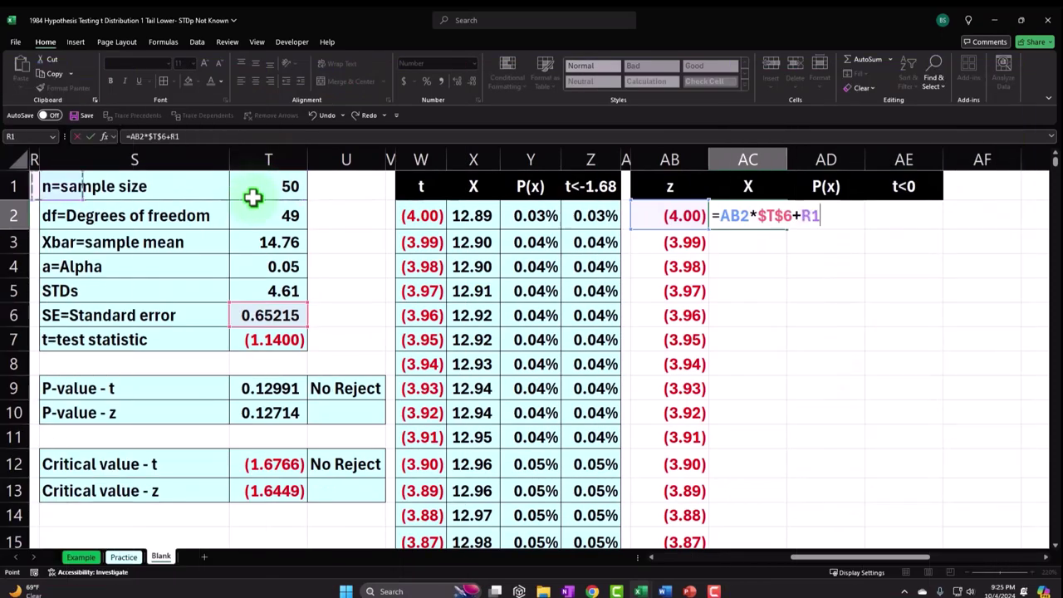
{"action": "key", "text": "Left"}
{"action": "key", "text": "Left"}
{"action": "key", "text": "Left"}
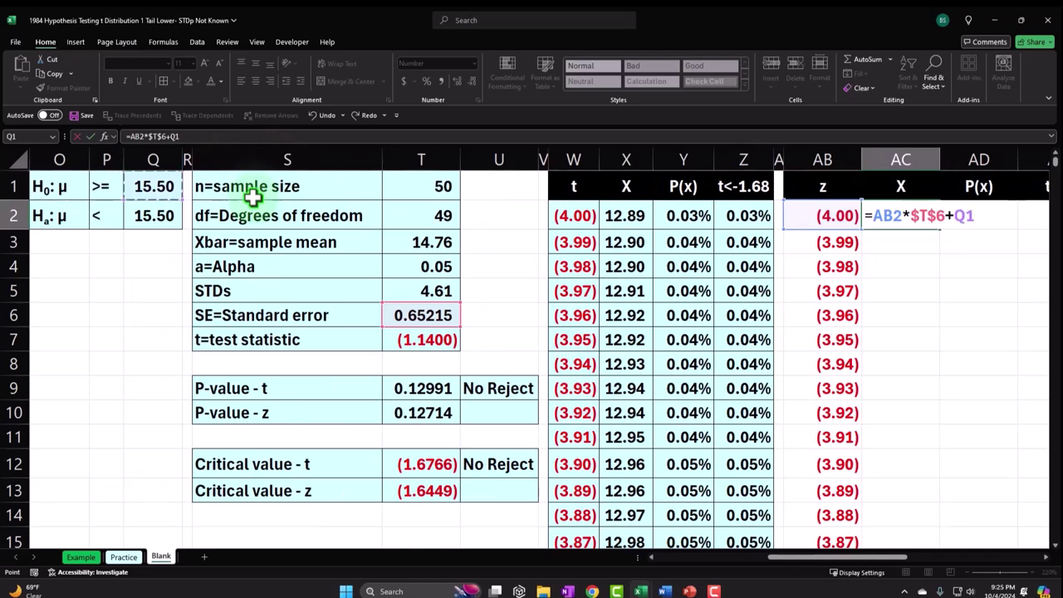
{"action": "key", "text": "ctrl+Return"}
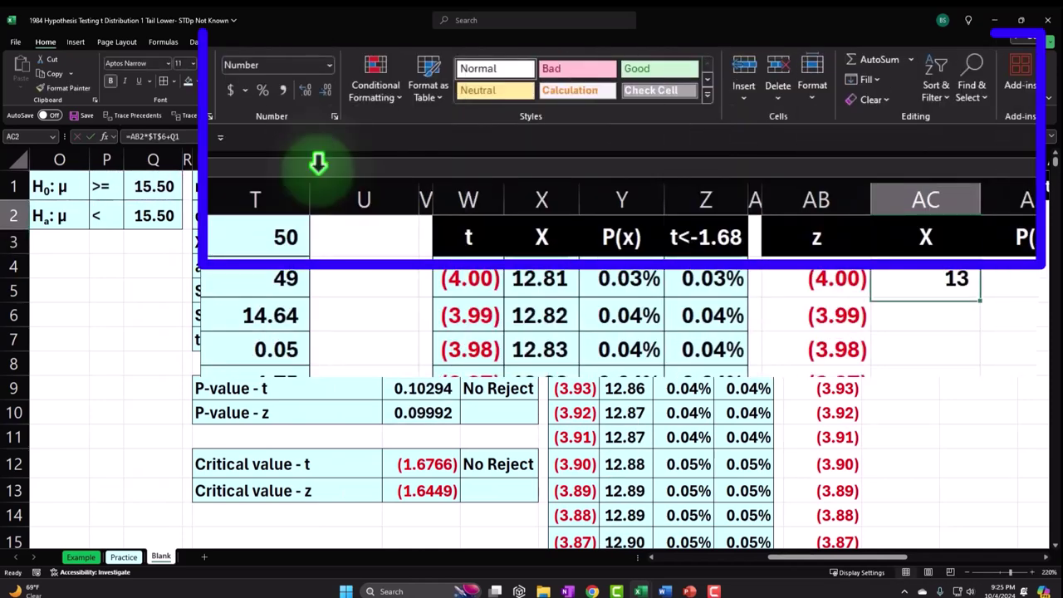
{"action": "left_click", "coordinate": [305, 92]}
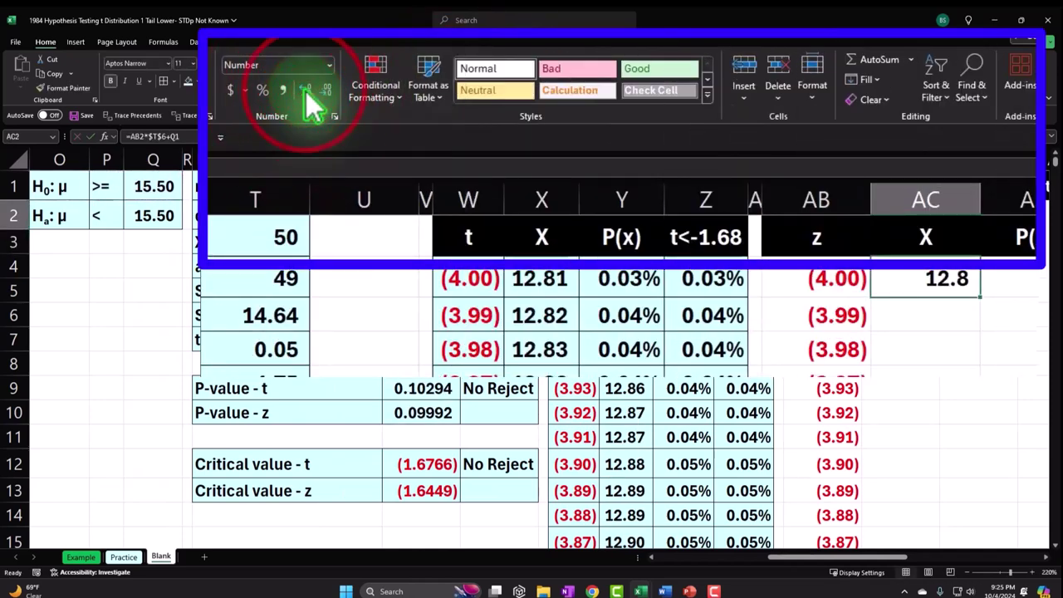
{"action": "left_click", "coordinate": [306, 91]}
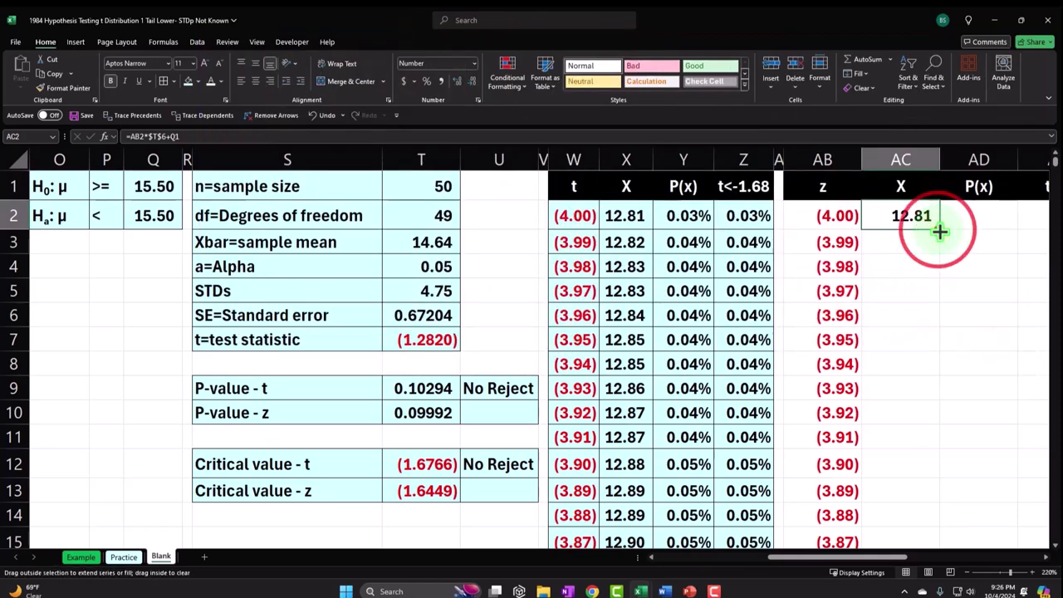
{"action": "double_click", "coordinate": [946, 235]}
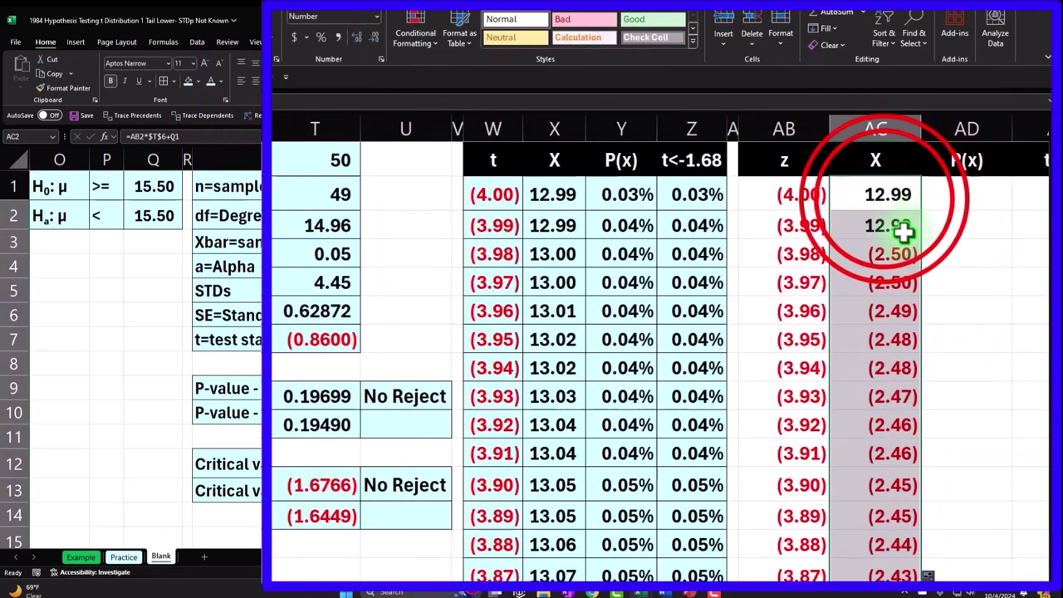
Lock the mean reference as $Q$1 in the AC2 formula and refill column AC.
{"action": "double_click", "coordinate": [884, 197]}
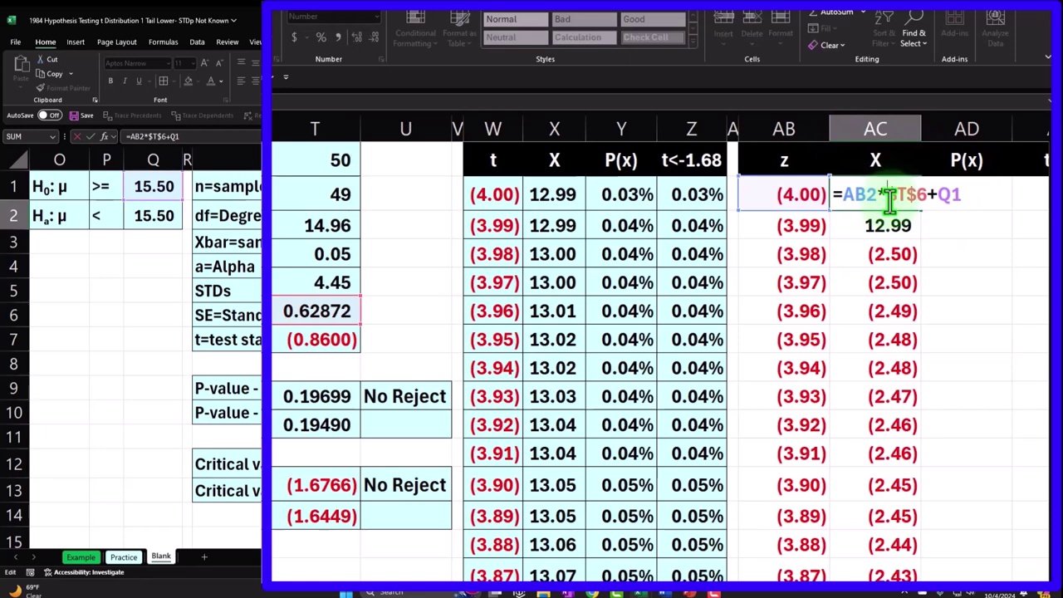
{"action": "key", "text": "Return"}
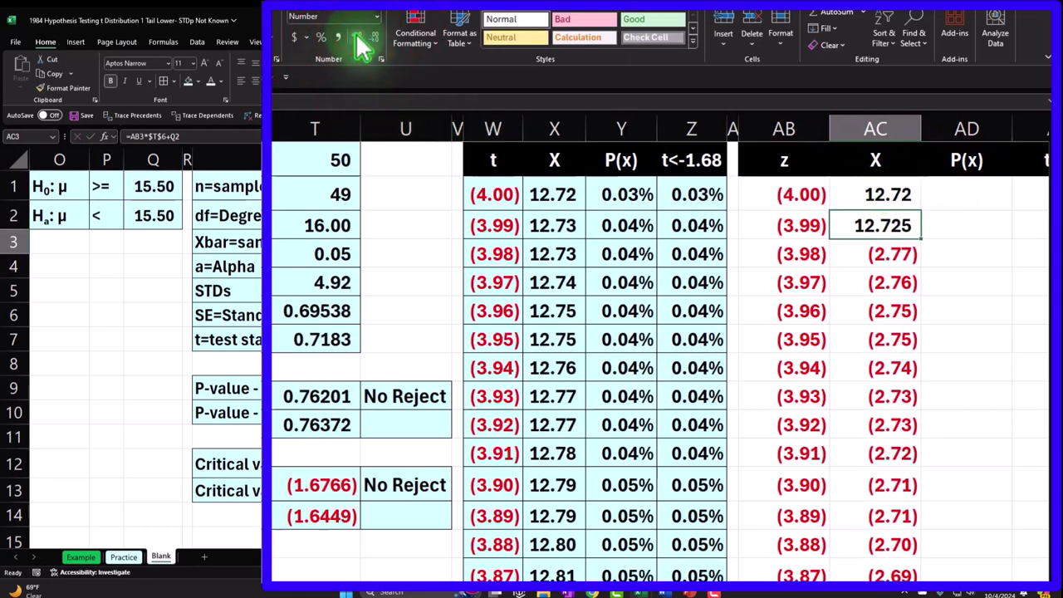
{"action": "left_click", "coordinate": [357, 37]}
{"action": "key", "text": "Up"}
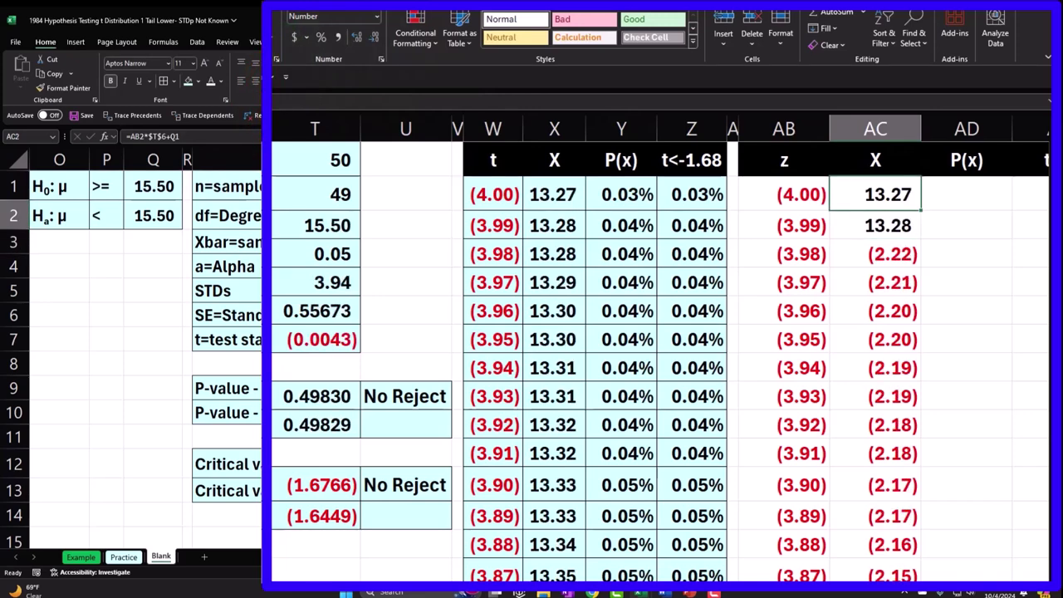
{"action": "double_click", "coordinate": [902, 200]}
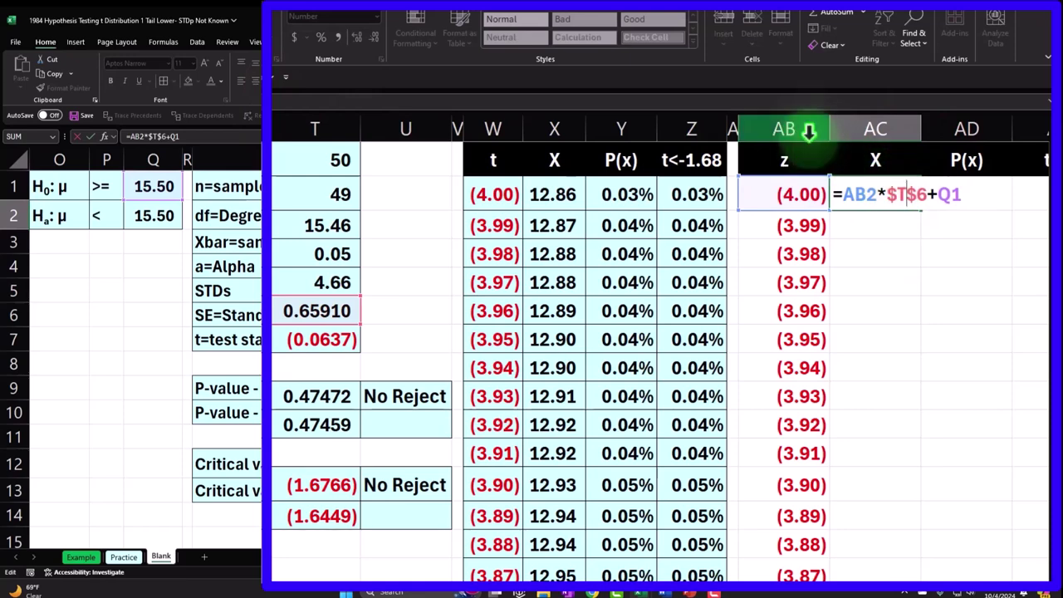
{"action": "left_click", "coordinate": [952, 195]}
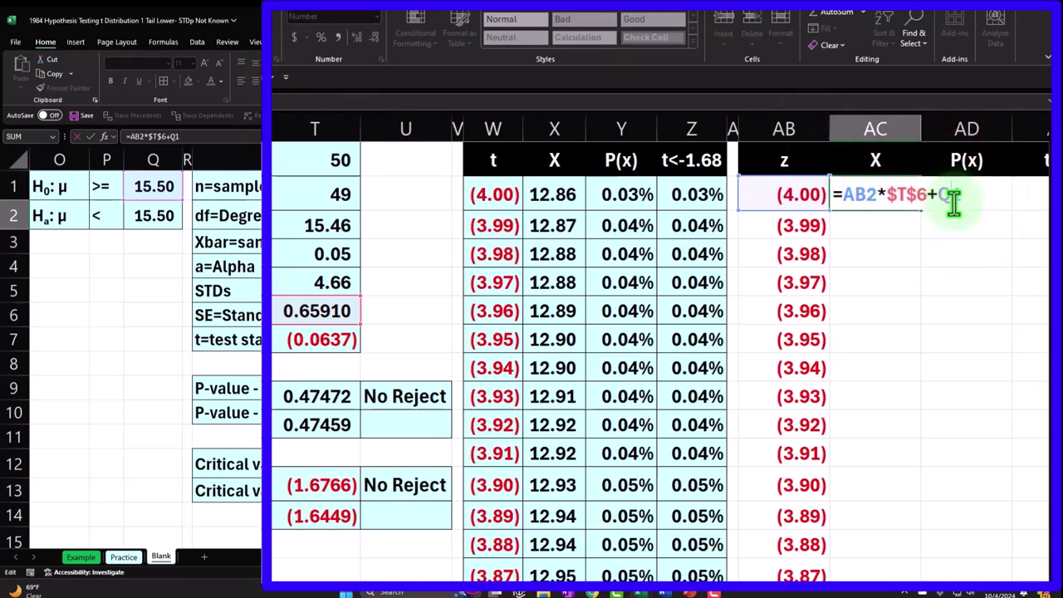
{"action": "key", "text": "Return"}
{"action": "left_click", "coordinate": [884, 192]}
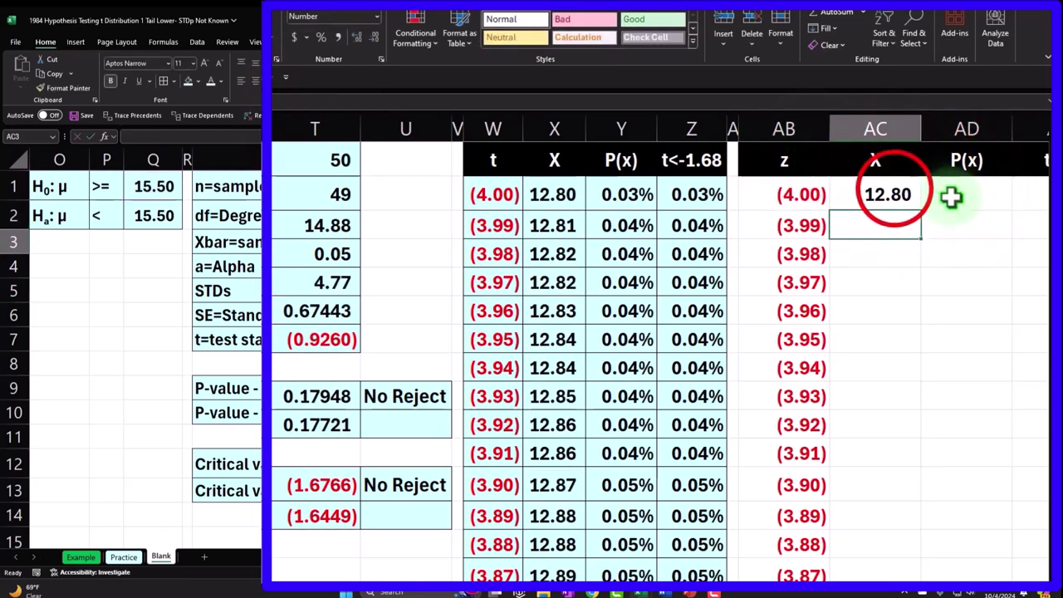
{"action": "double_click", "coordinate": [917, 216]}
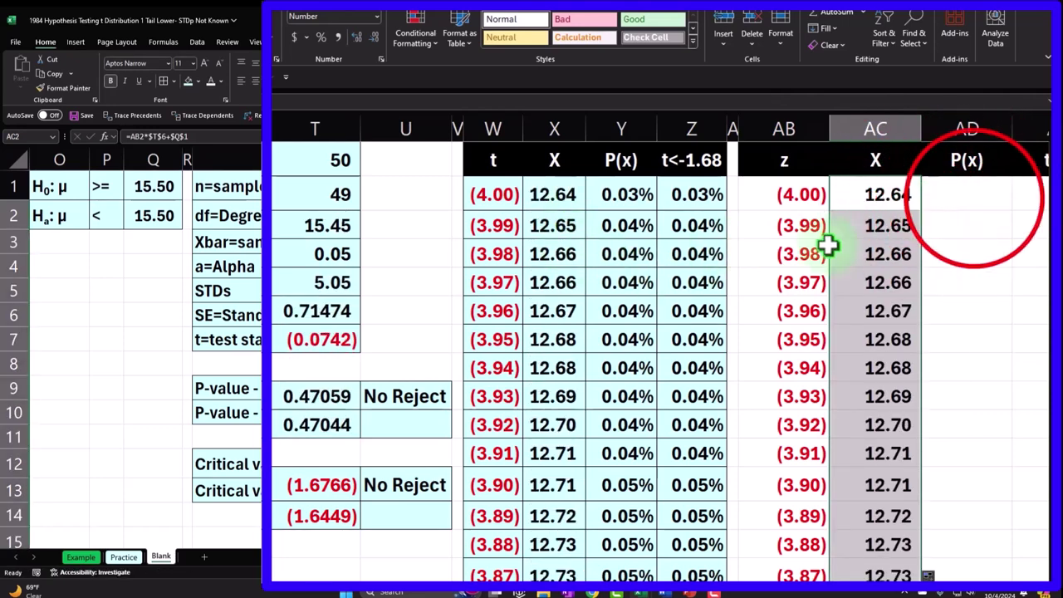
{"action": "left_click", "coordinate": [970, 196]}
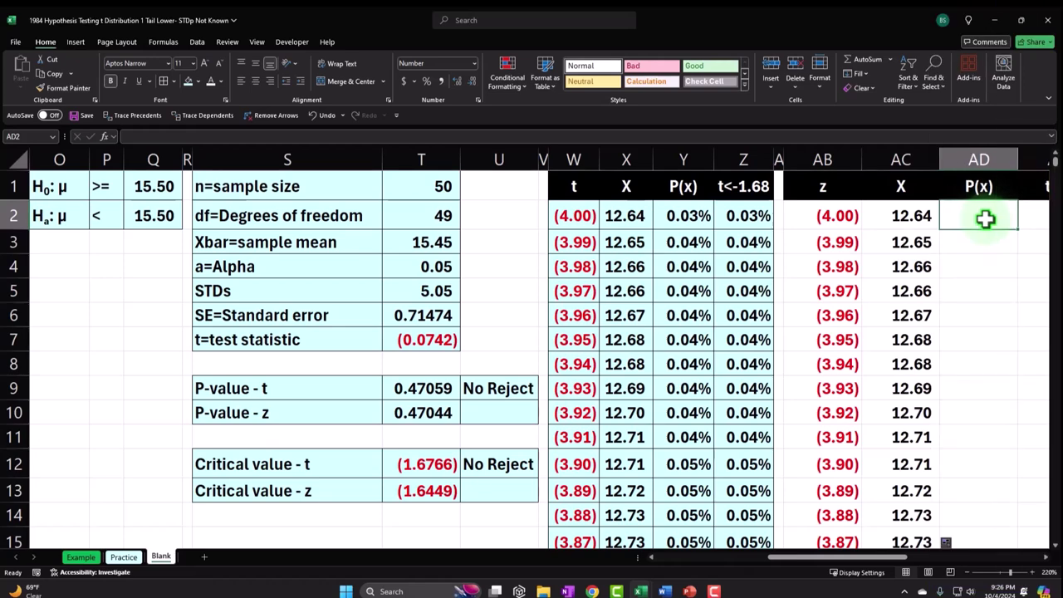
Enter =NORM.DIST(AC2,$Q$1,$T$6,0) in AD2 for the normal density of X.
{"action": "scroll", "coordinate": [984, 217], "scroll_direction": "right", "scroll_amount": 5}
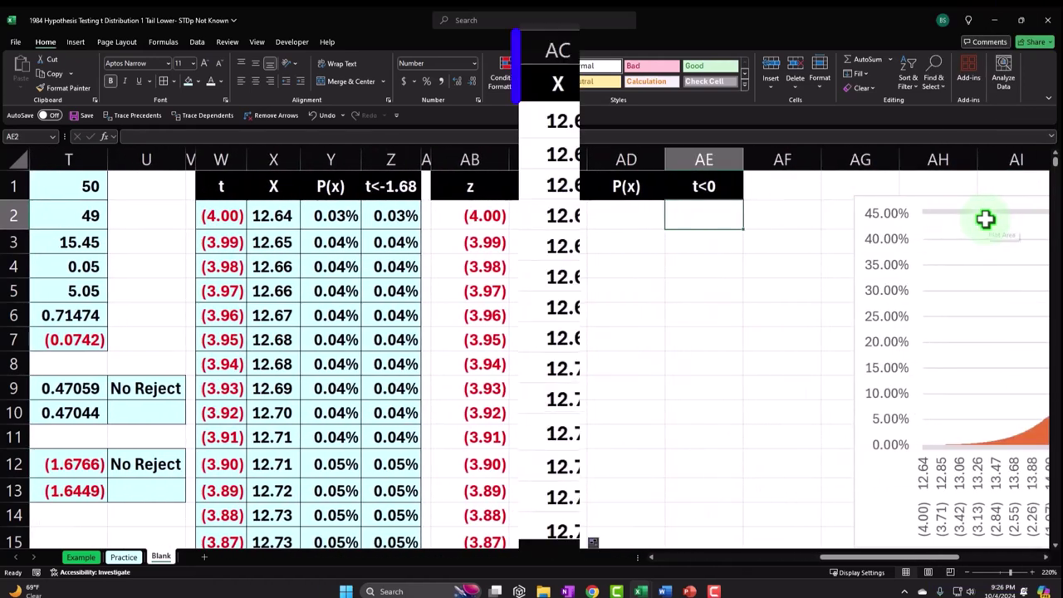
{"action": "type", "text": "=norm"}
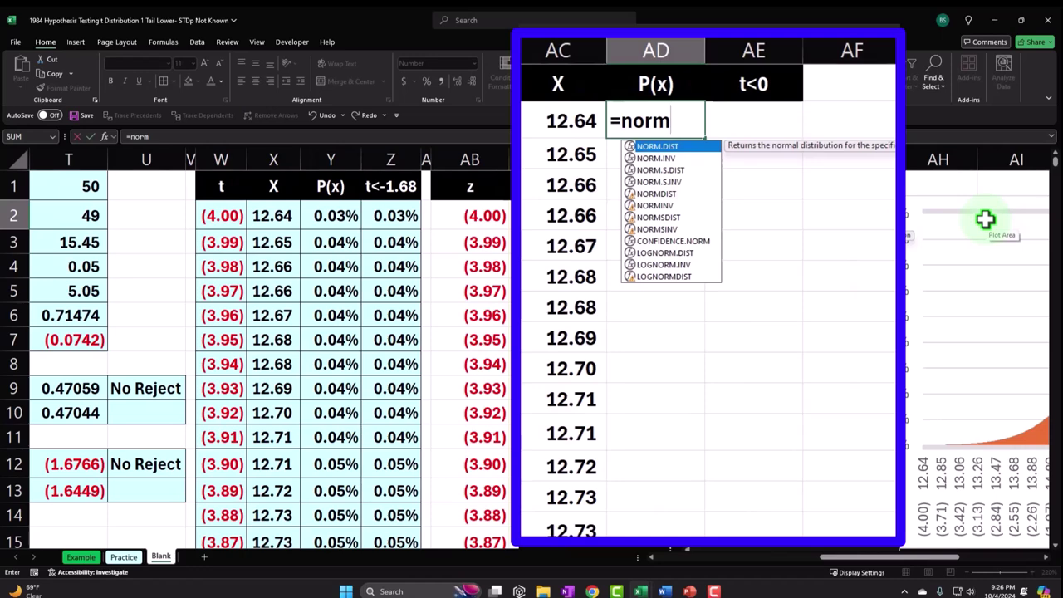
{"action": "key", "text": "Tab"}
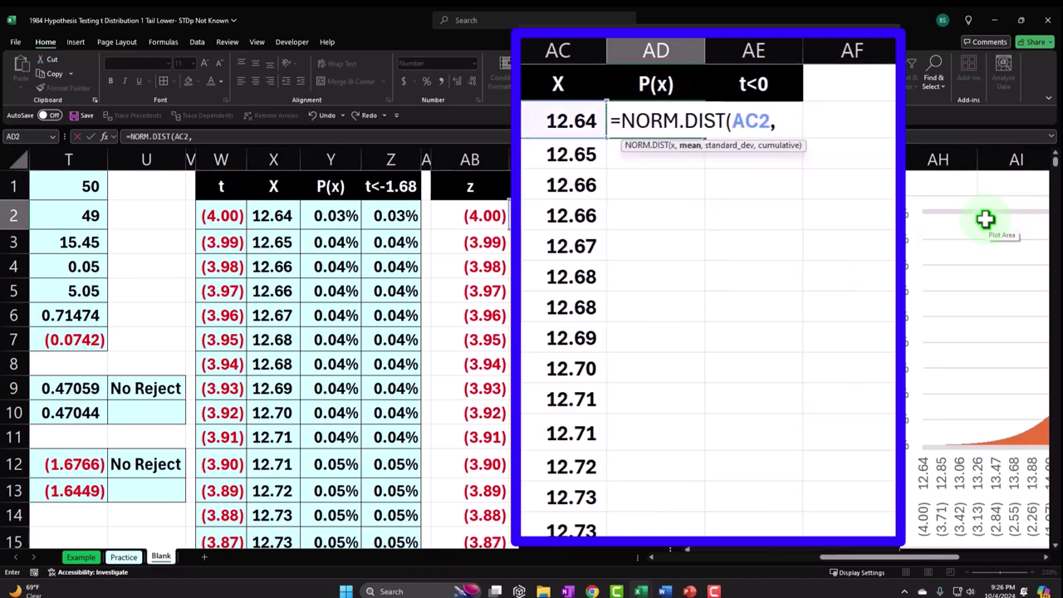
{"action": "key", "text": "Left"}
{"action": "key", "text": "Left"}
{"action": "key", "text": "Left"}
{"action": "key", "text": "Left"}
{"action": "key", "text": "Left"}
{"action": "key", "text": "Left"}
{"action": "key", "text": "Left"}
{"action": "key", "text": "Left"}
{"action": "key", "text": "Left"}
{"action": "key", "text": "Left"}
{"action": "key", "text": "Left"}
{"action": "key", "text": "Left"}
{"action": "key", "text": "Left"}
{"action": "key", "text": "Left"}
{"action": "key", "text": "Left"}
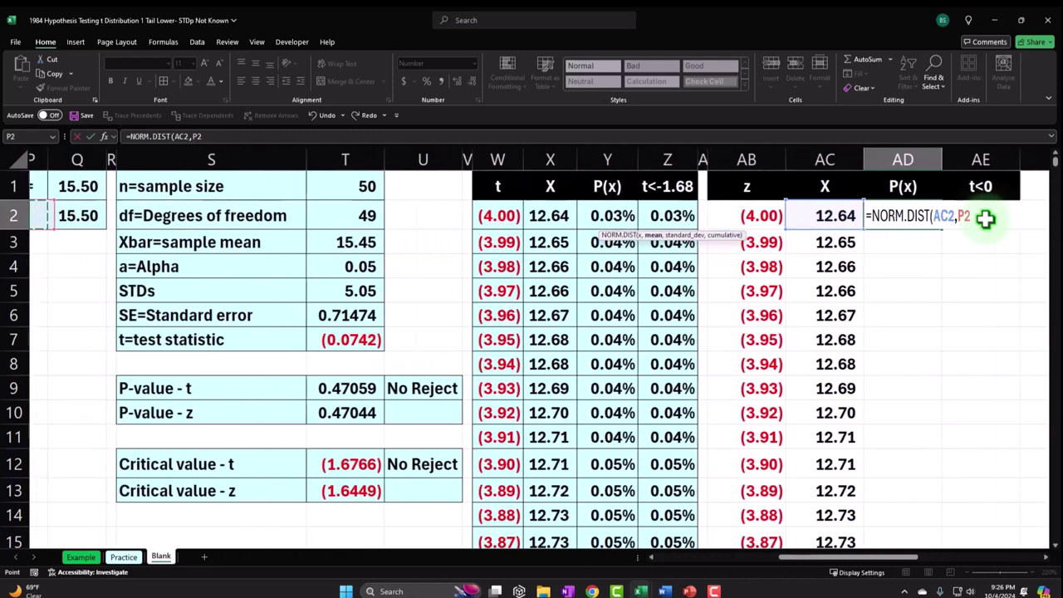
{"action": "key", "text": "Up"}
{"action": "key", "text": "Right"}
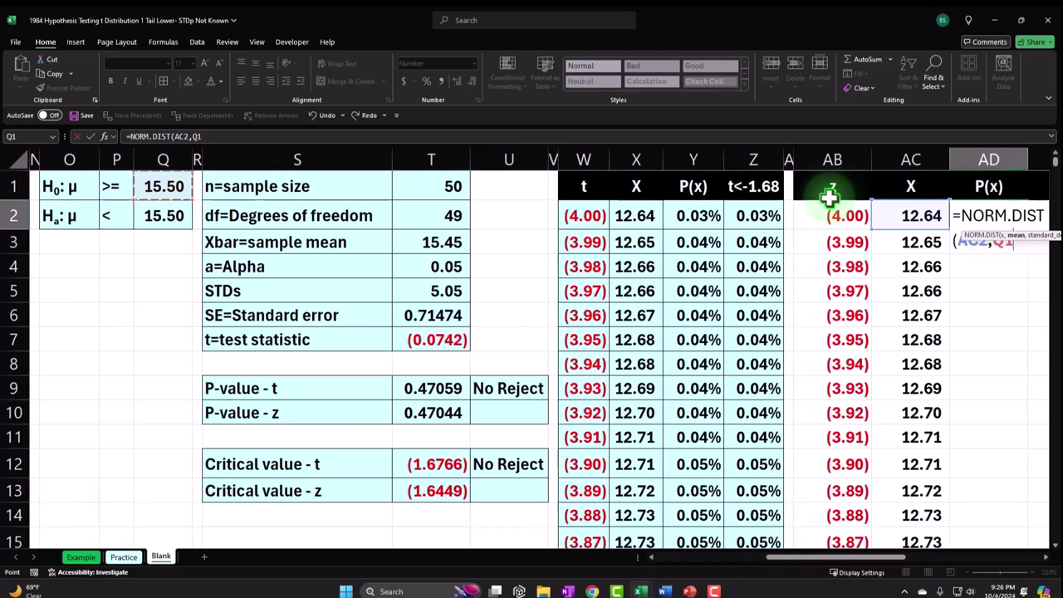
{"action": "type", "text": ","}
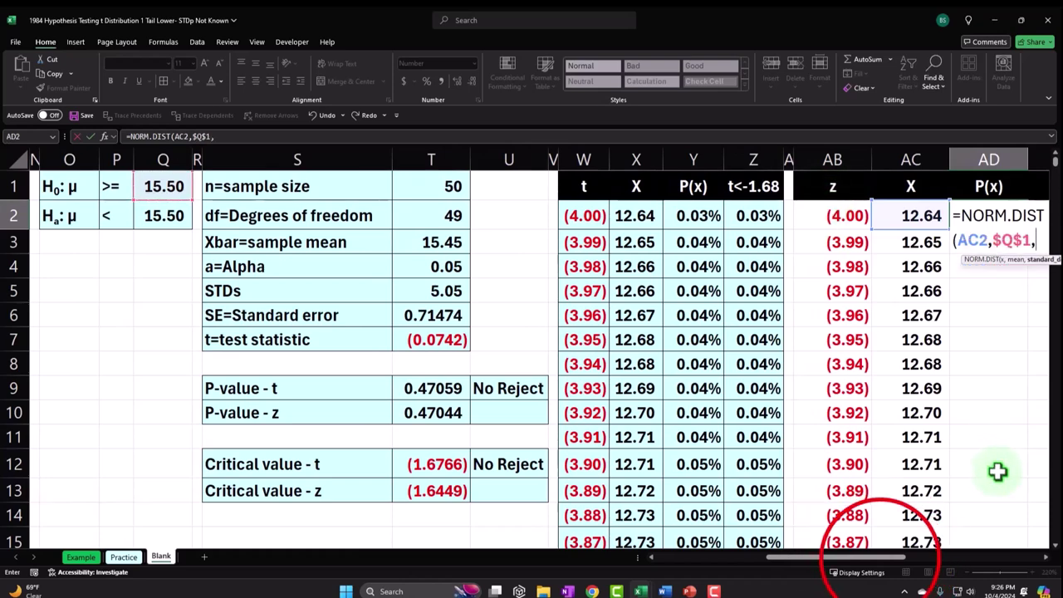
{"action": "left_click_drag", "start_coordinate": [881, 558], "coordinate": [956, 561]}
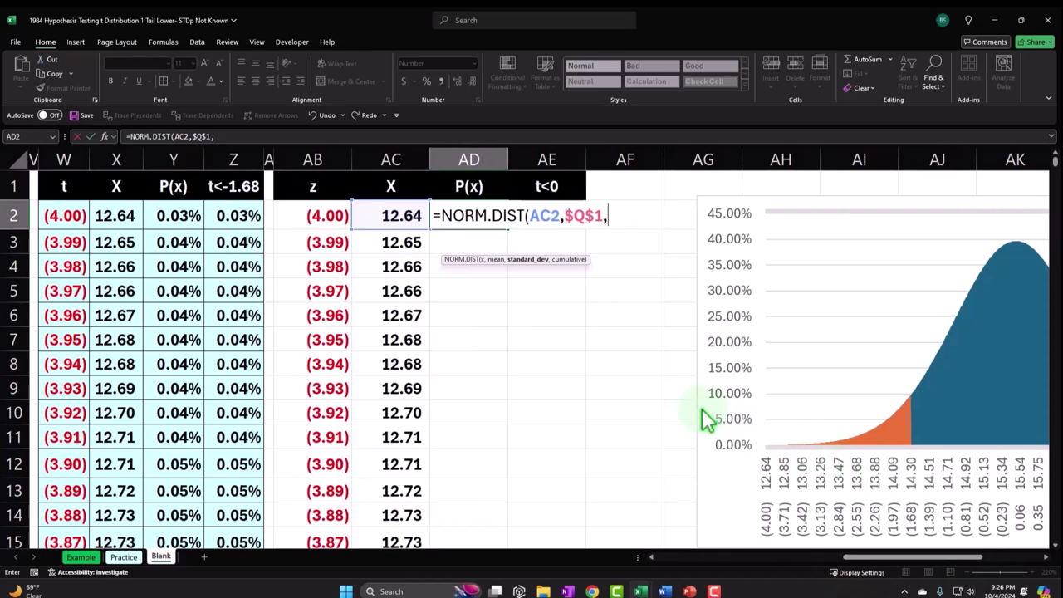
{"action": "left_click", "coordinate": [461, 316]}
{"action": "key", "text": "Left"}
{"action": "key", "text": "Left"}
{"action": "key", "text": "Left"}
{"action": "key", "text": "Left"}
{"action": "key", "text": "Left"}
{"action": "key", "text": "Left"}
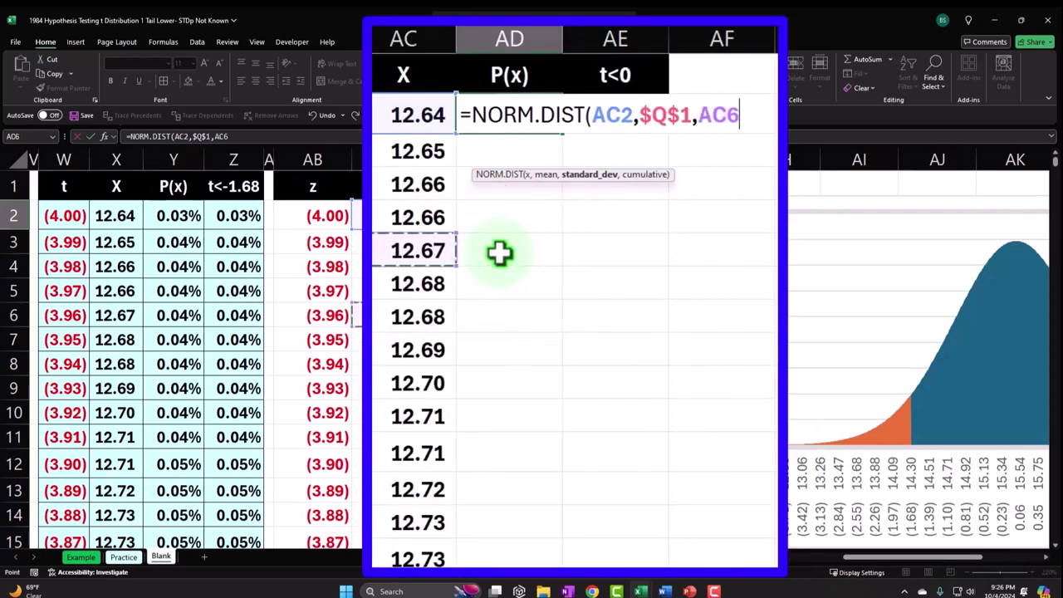
{"action": "key", "text": "Left"}
{"action": "key", "text": "Left"}
{"action": "key", "text": "Left"}
{"action": "key", "text": "Left"}
{"action": "key", "text": "Left"}
{"action": "key", "text": "Left"}
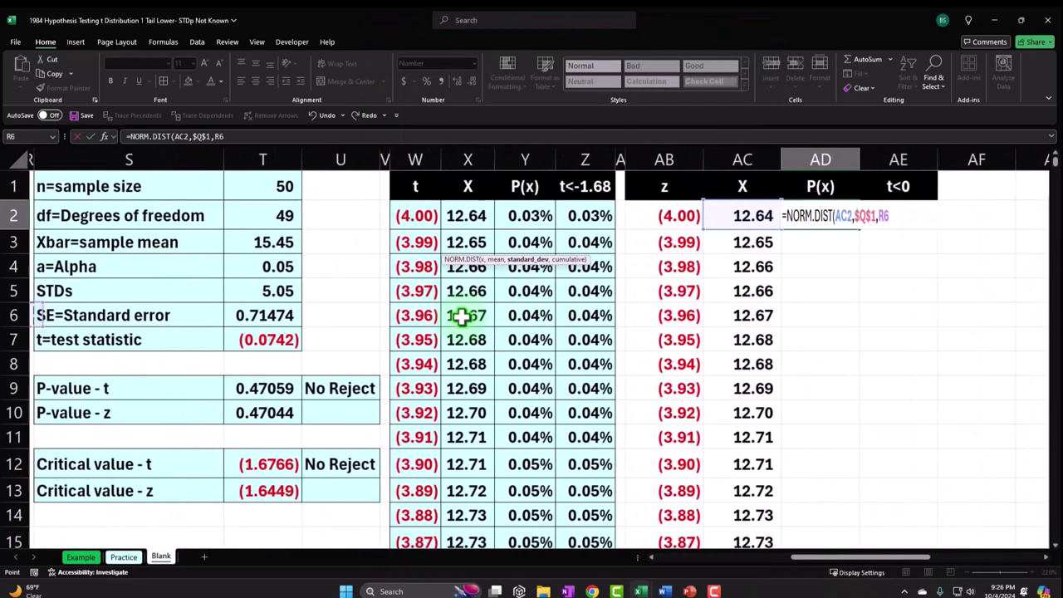
{"action": "key", "text": "Right"}
{"action": "key", "text": "Right"}
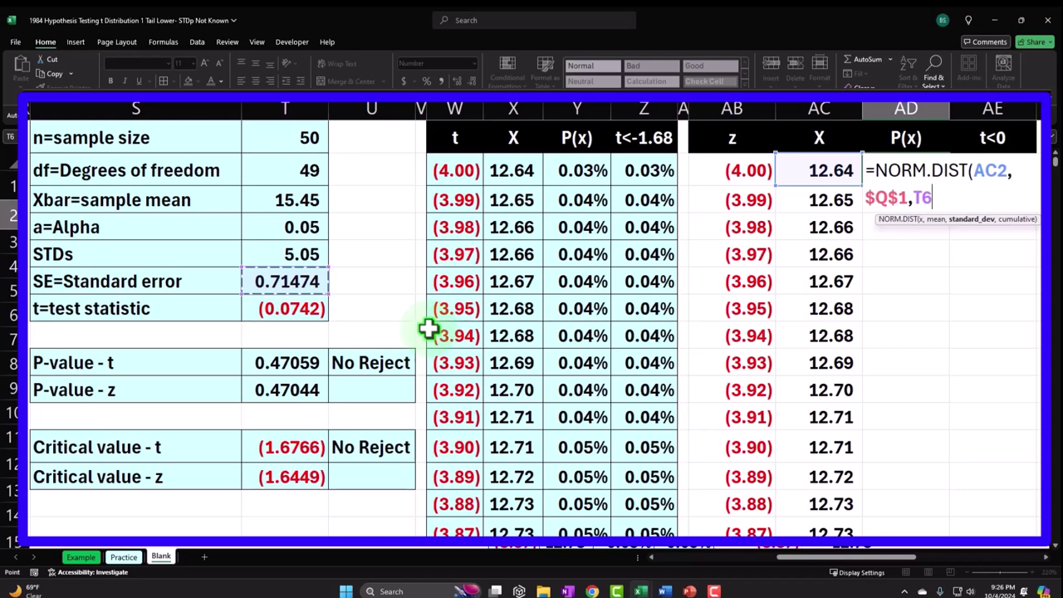
{"action": "key", "text": "F4"}
{"action": "left_click_drag", "start_coordinate": [812, 564], "coordinate": [864, 564]}
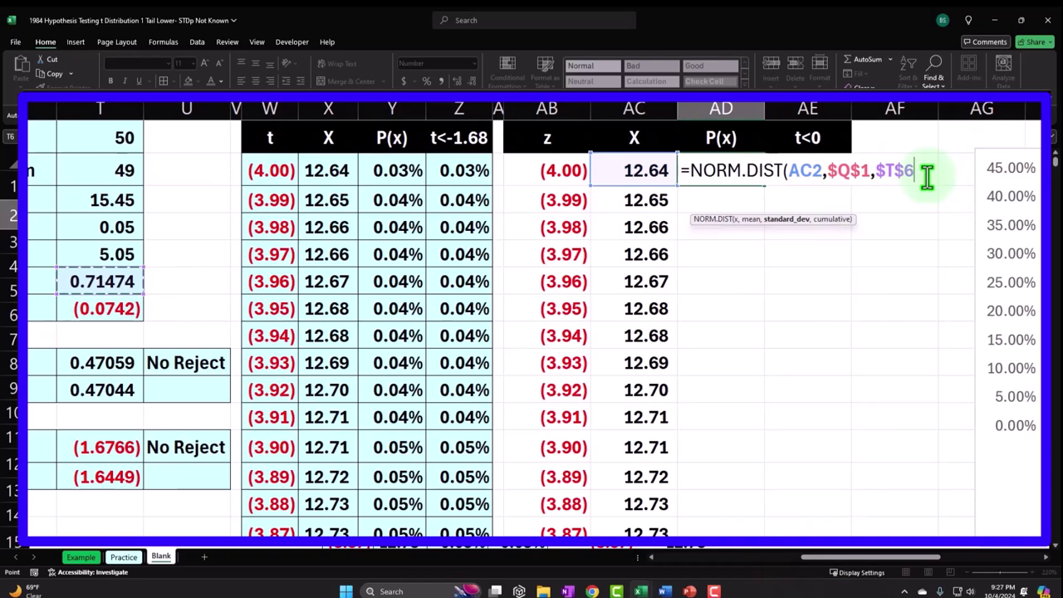
{"action": "type", "text": ","}
{"action": "type", "text": "0"}
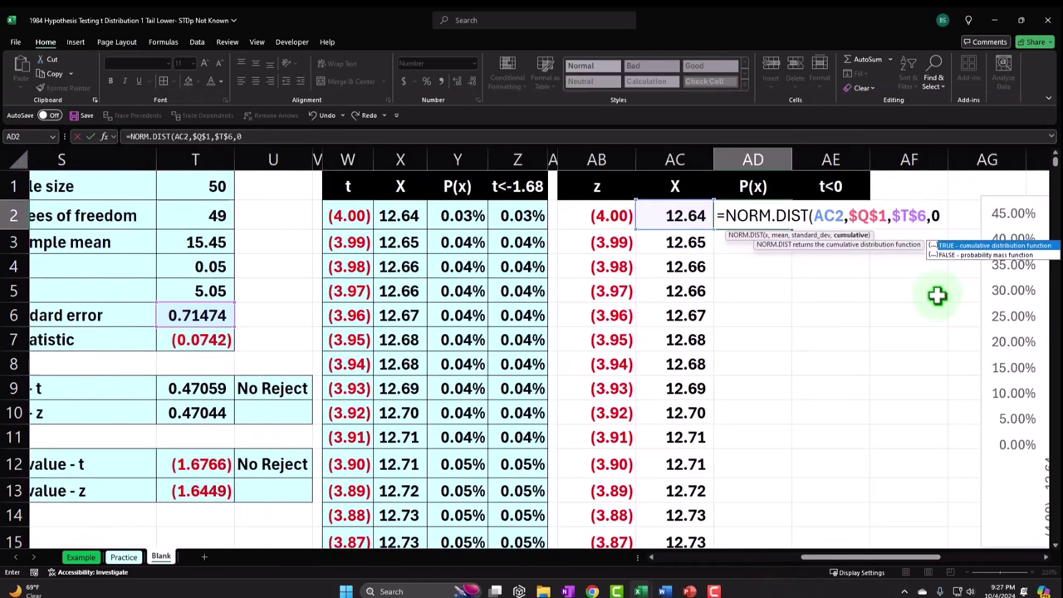
{"action": "type", "text": ")"}
{"action": "key", "text": "Return"}
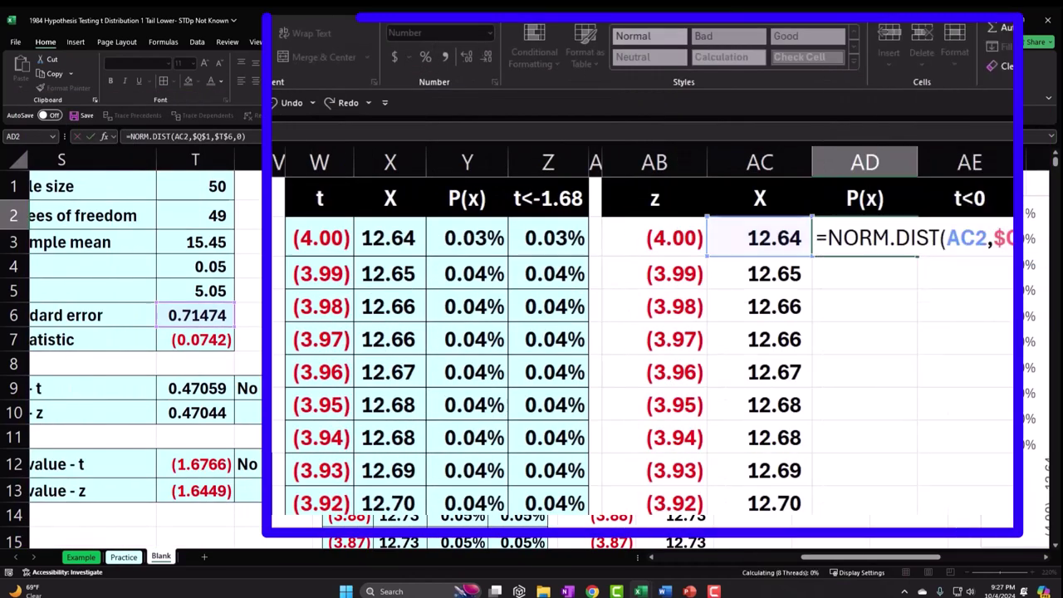
Format AD2 as a two-decimal percentage and fill it down column AD.
{"action": "left_click", "coordinate": [880, 241]}
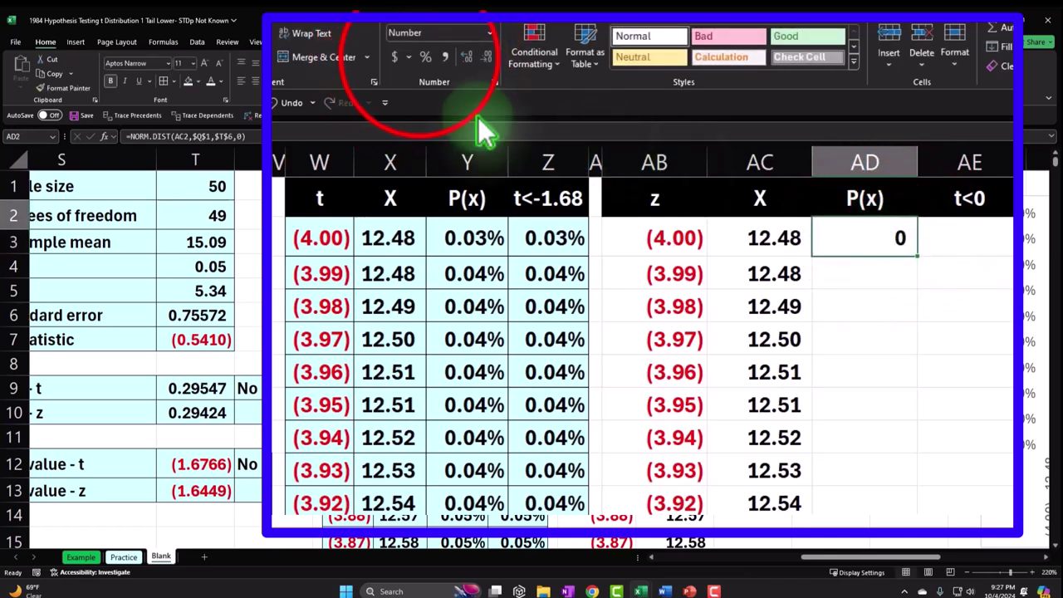
{"action": "left_click", "coordinate": [420, 59]}
{"action": "left_click", "coordinate": [462, 58]}
{"action": "left_click", "coordinate": [463, 56]}
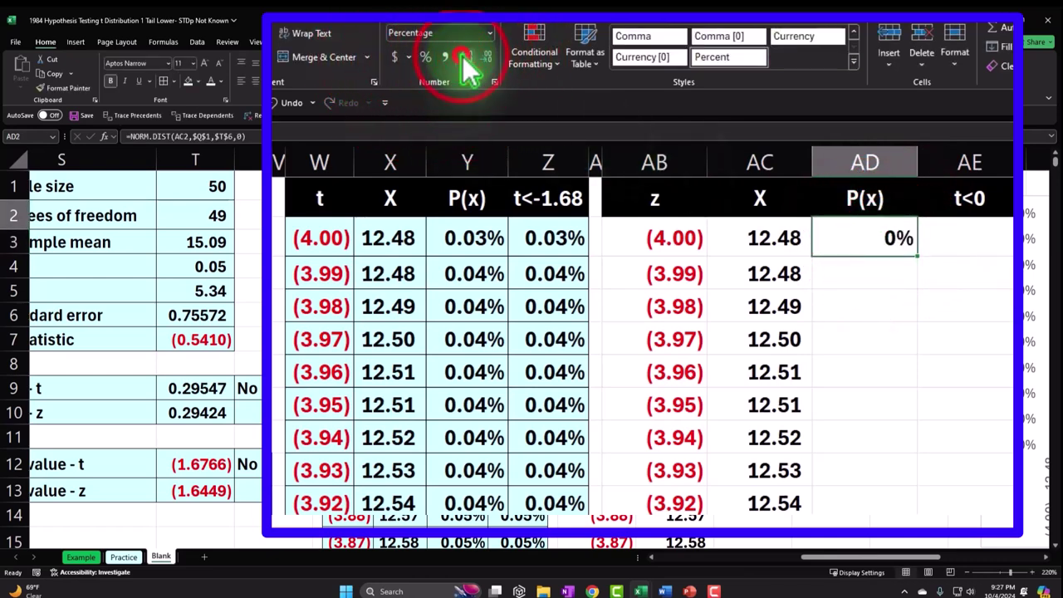
{"action": "double_click", "coordinate": [917, 256]}
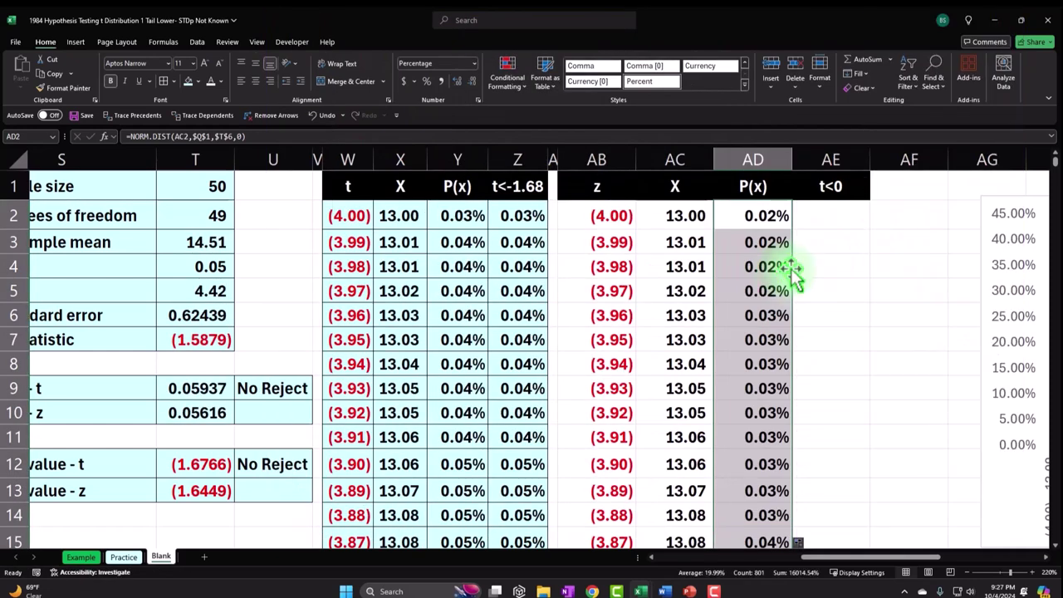
Change the AE1 heading formula to ="z<"&ROUND(T13,2) so it reads z<-1.64.
{"action": "left_click", "coordinate": [830, 192]}
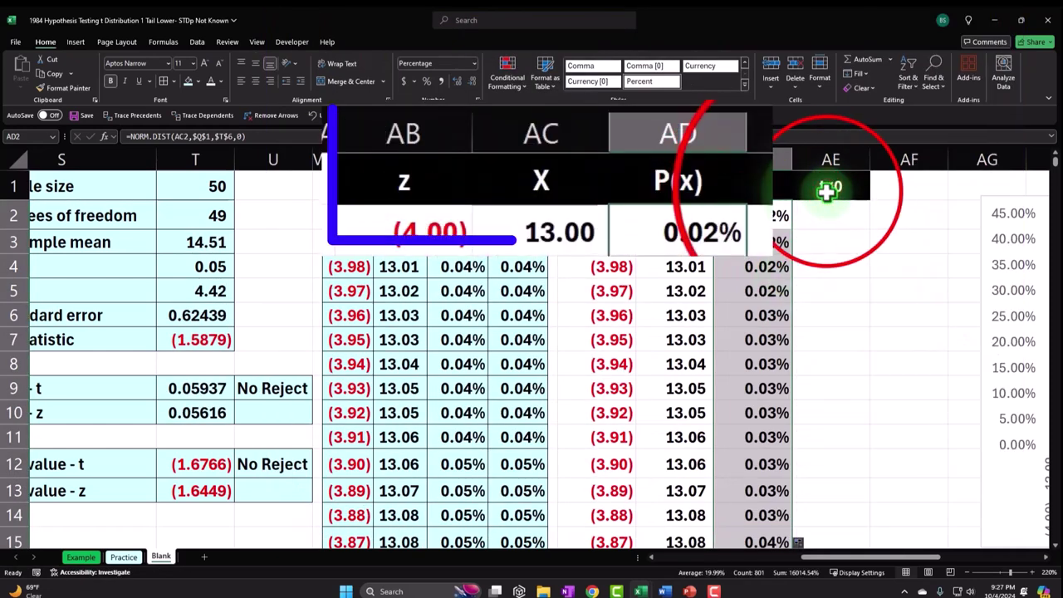
{"action": "double_click", "coordinate": [808, 188]}
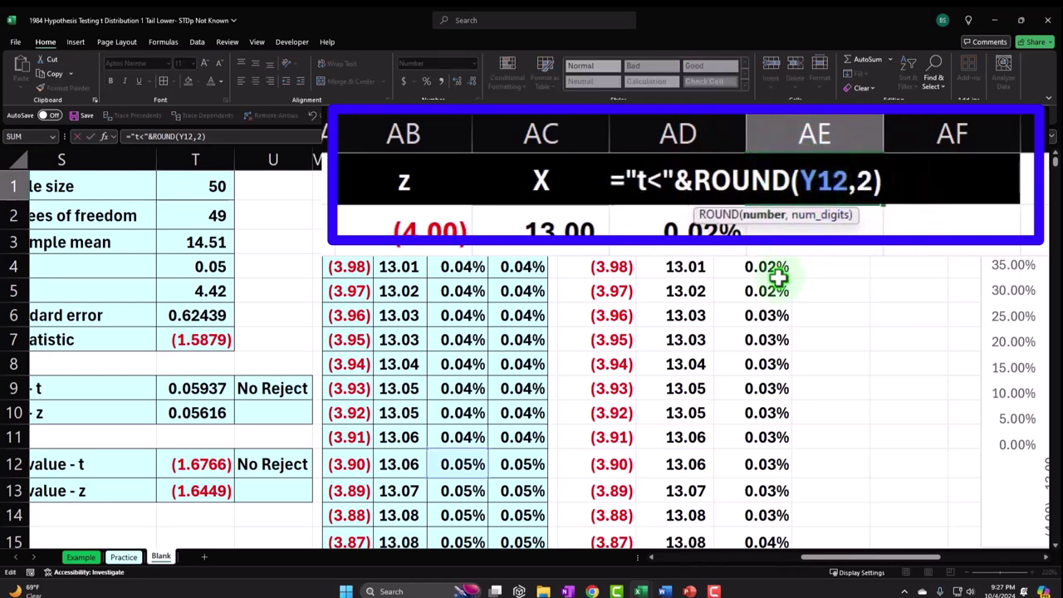
{"action": "key", "text": "End"}
{"action": "key", "text": "BackSpace"}
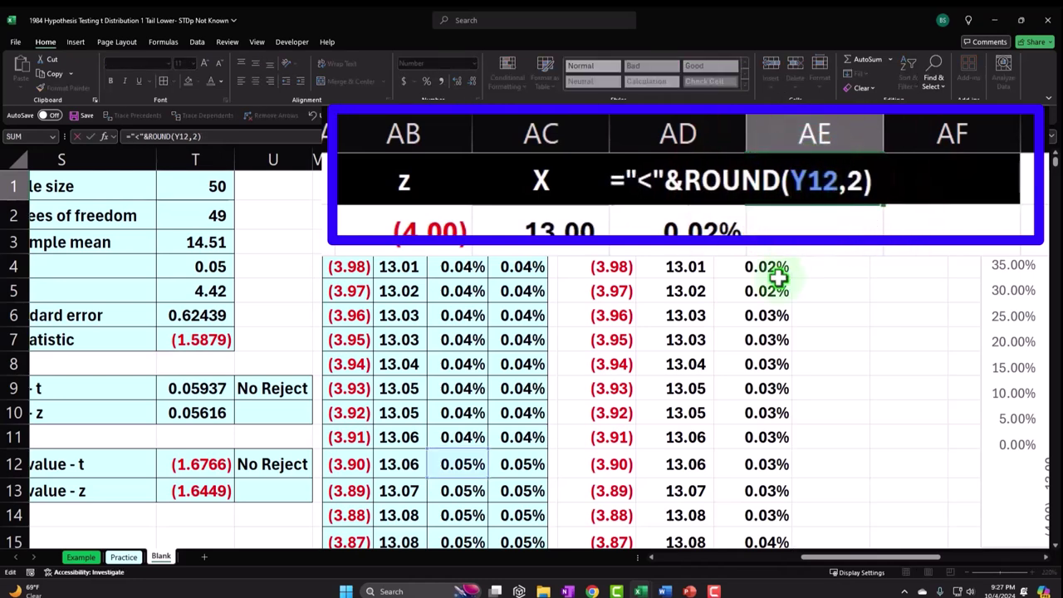
{"action": "type", "text": "z"}
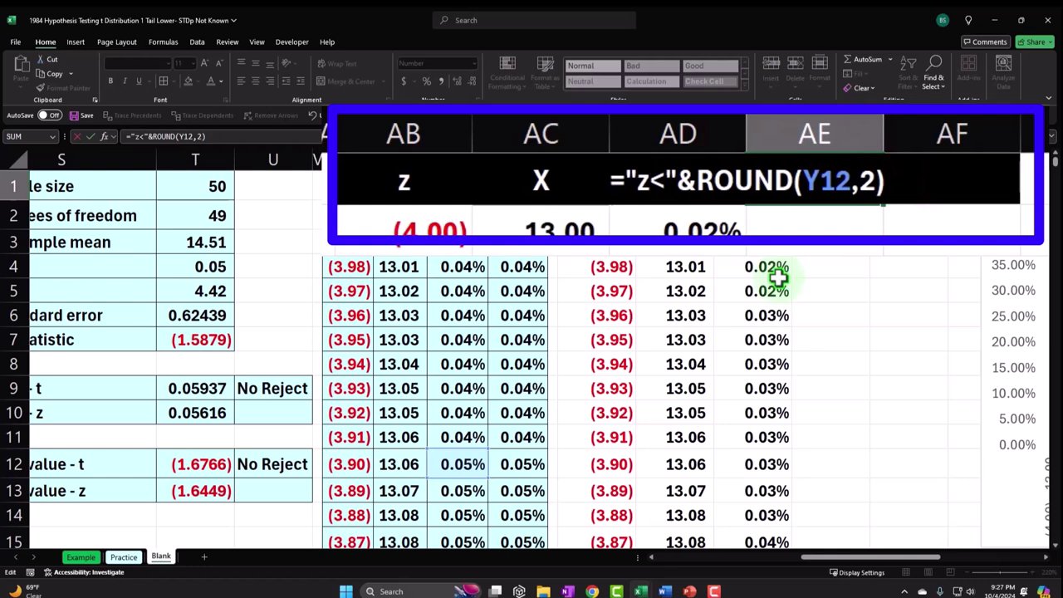
{"action": "key", "text": "Right"}
{"action": "key", "text": "Right"}
{"action": "key", "text": "Right"}
{"action": "key", "text": "Right"}
{"action": "key", "text": "Right"}
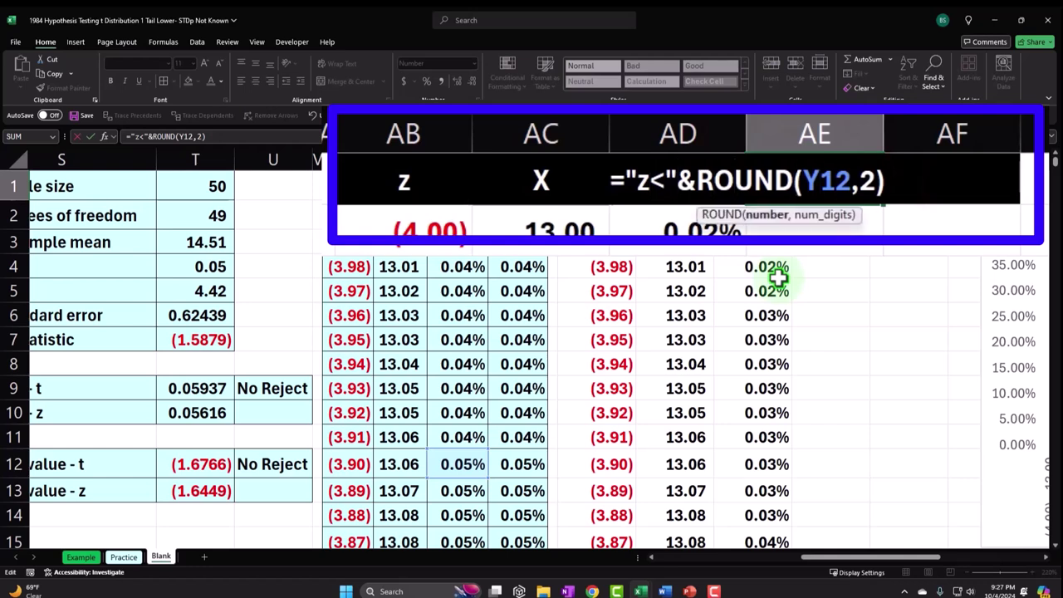
{"action": "key", "text": "BackSpace"}
{"action": "key", "text": "BackSpace"}
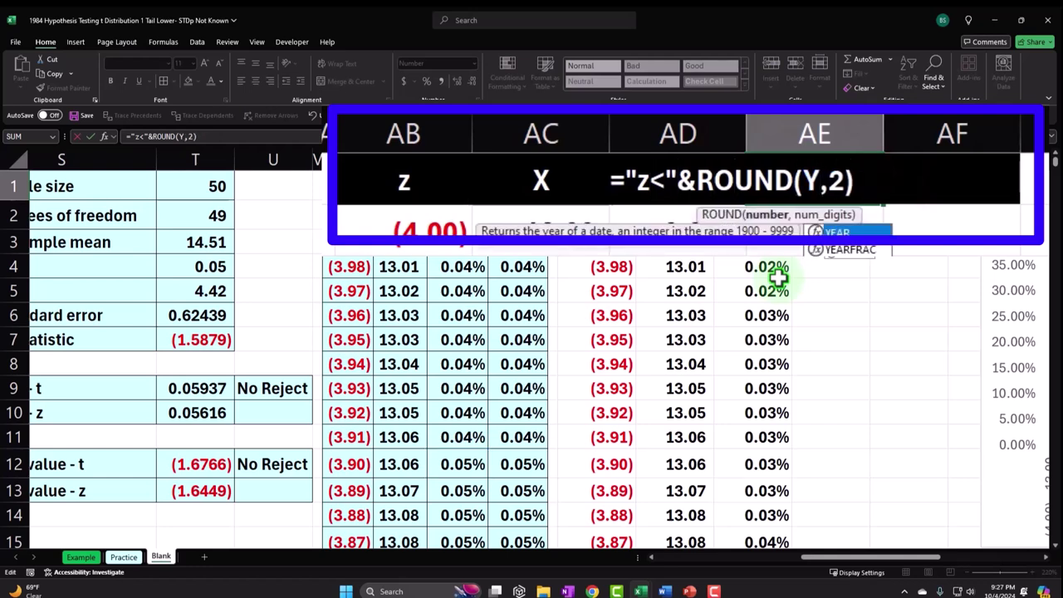
{"action": "key", "text": "BackSpace"}
{"action": "mouse_move", "coordinate": [782, 557]}
{"action": "left_mouse_down"}
{"action": "mouse_move", "coordinate": [814, 562]}
{"action": "mouse_move", "coordinate": [789, 571]}
{"action": "left_mouse_up"}
{"action": "left_click", "coordinate": [455, 492]}
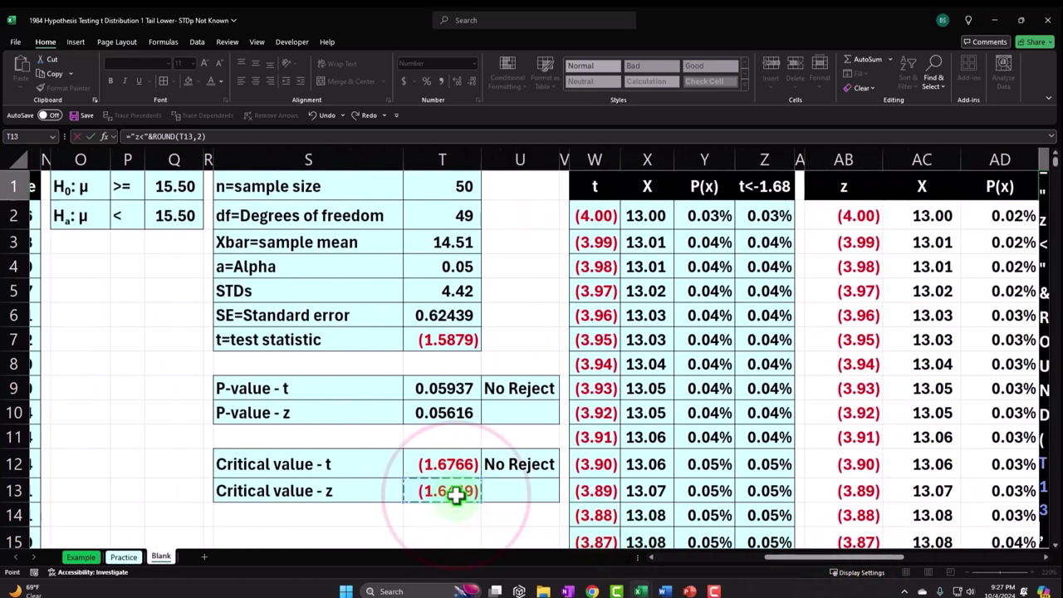
{"action": "key", "text": "super+plus"}
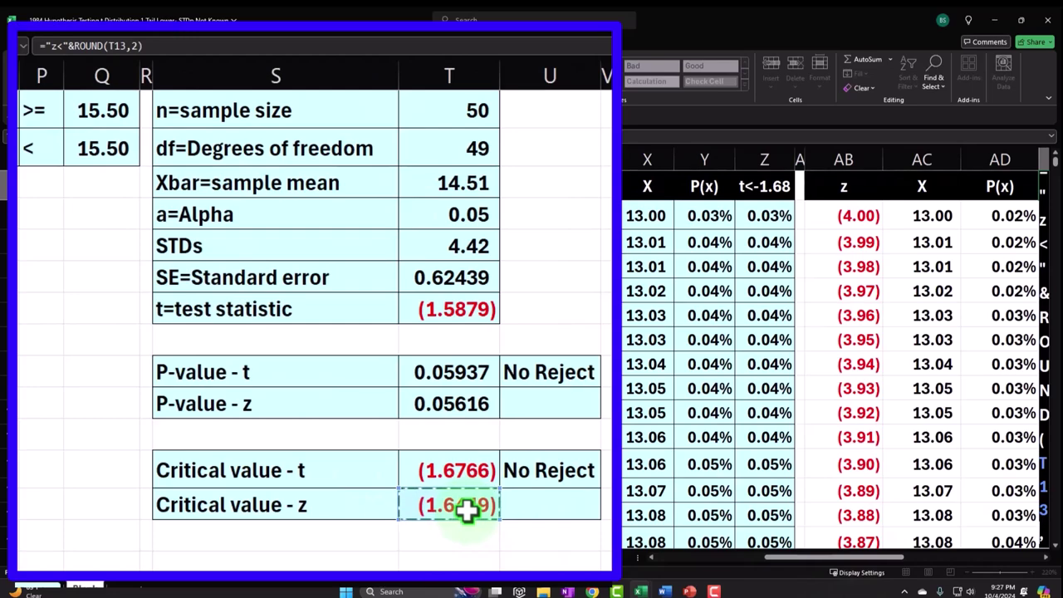
{"action": "key", "text": "super+Escape"}
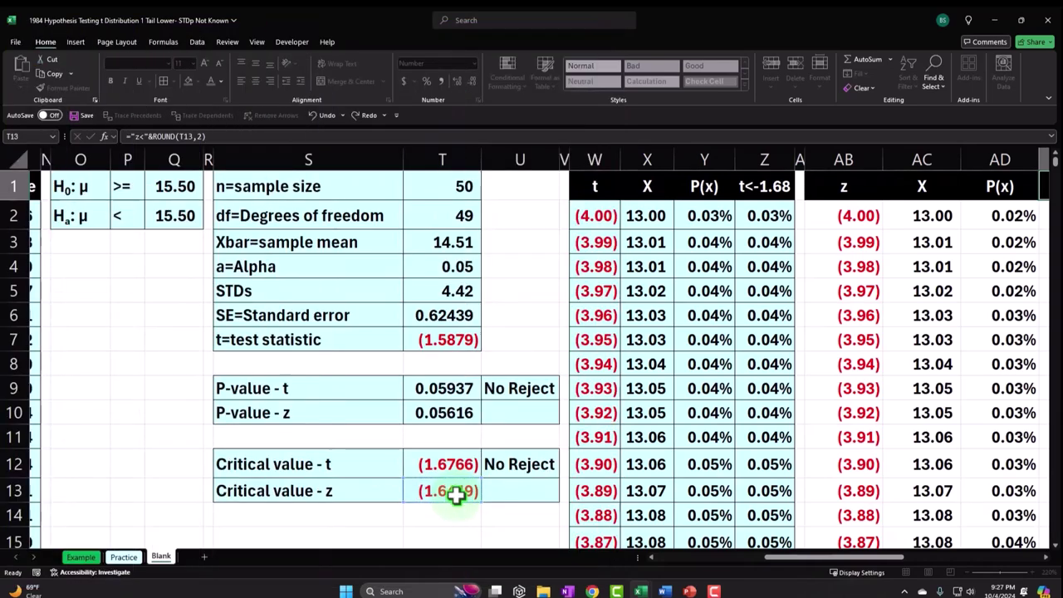
{"action": "key", "text": "Return"}
{"action": "key", "text": "Right"}
Enter =IF(AB2<$T$13,AD2," ") in AE2.
{"action": "key", "text": "Left"}
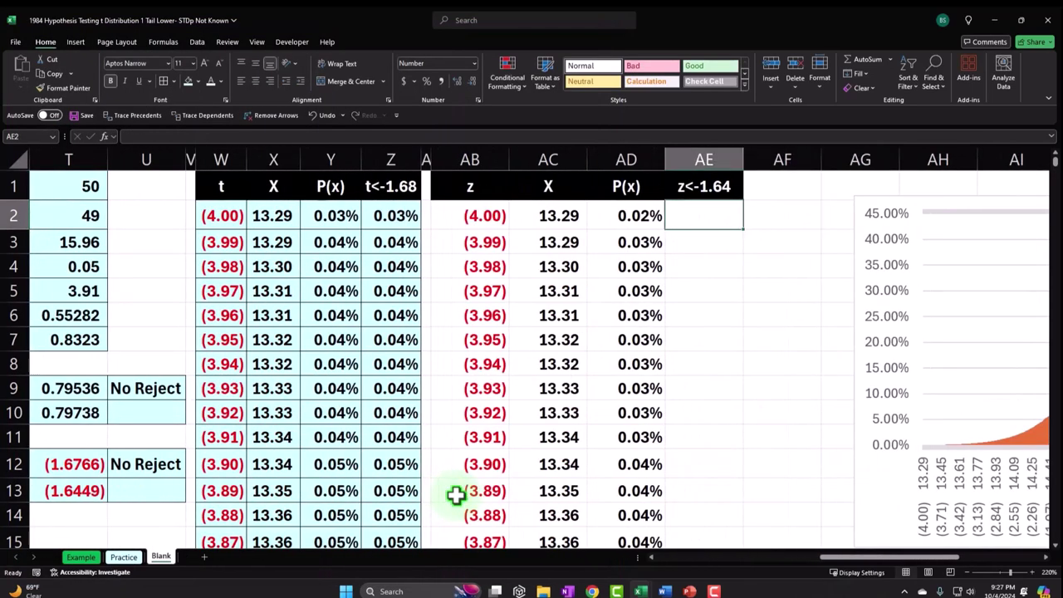
{"action": "key", "text": "super+plus"}
{"action": "type", "text": "=if"}
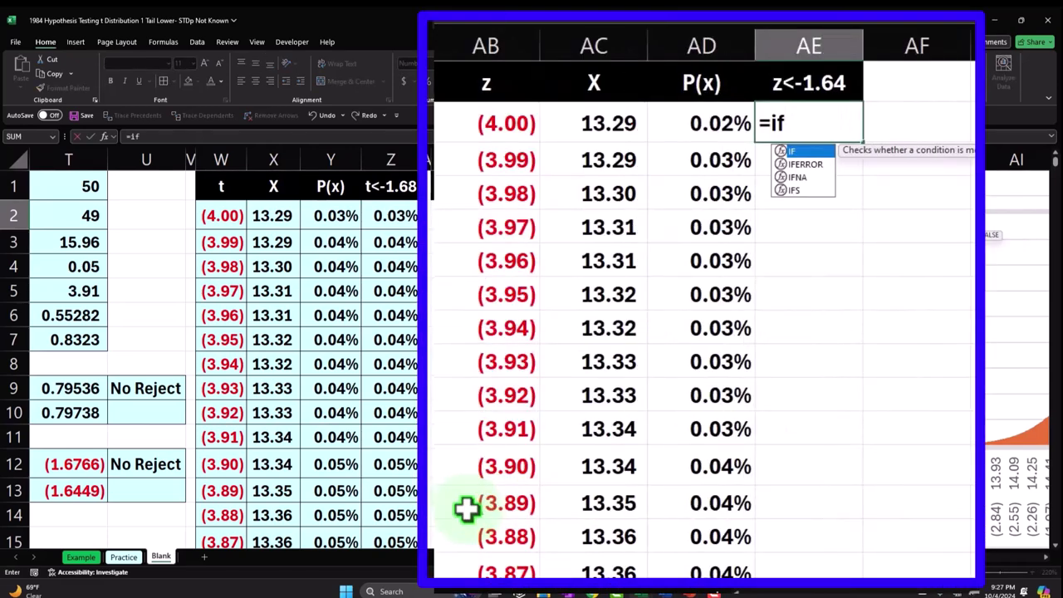
{"action": "key", "text": "Tab"}
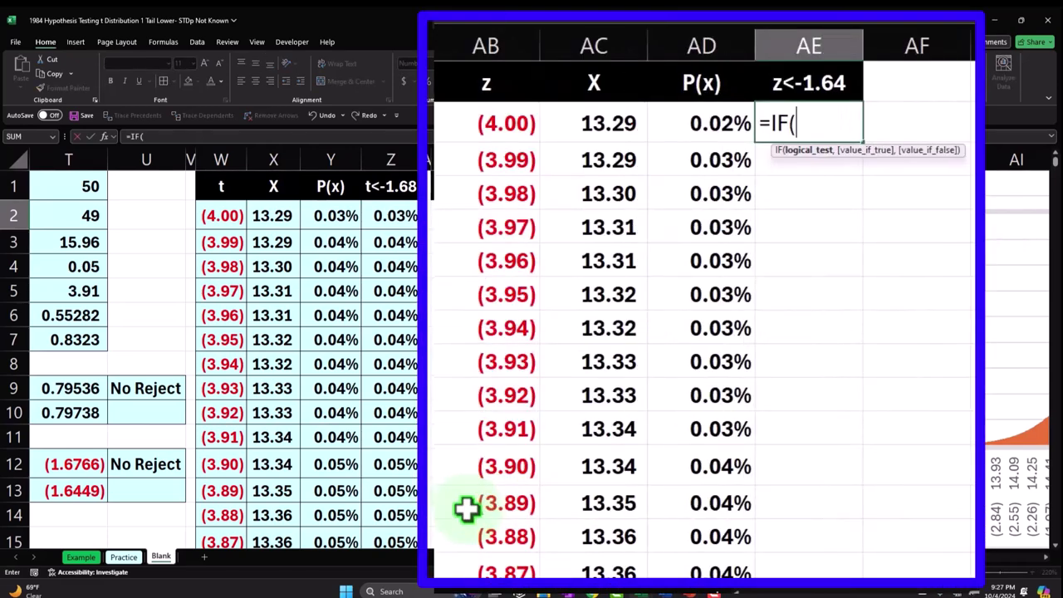
{"action": "left_click", "coordinate": [496, 122]}
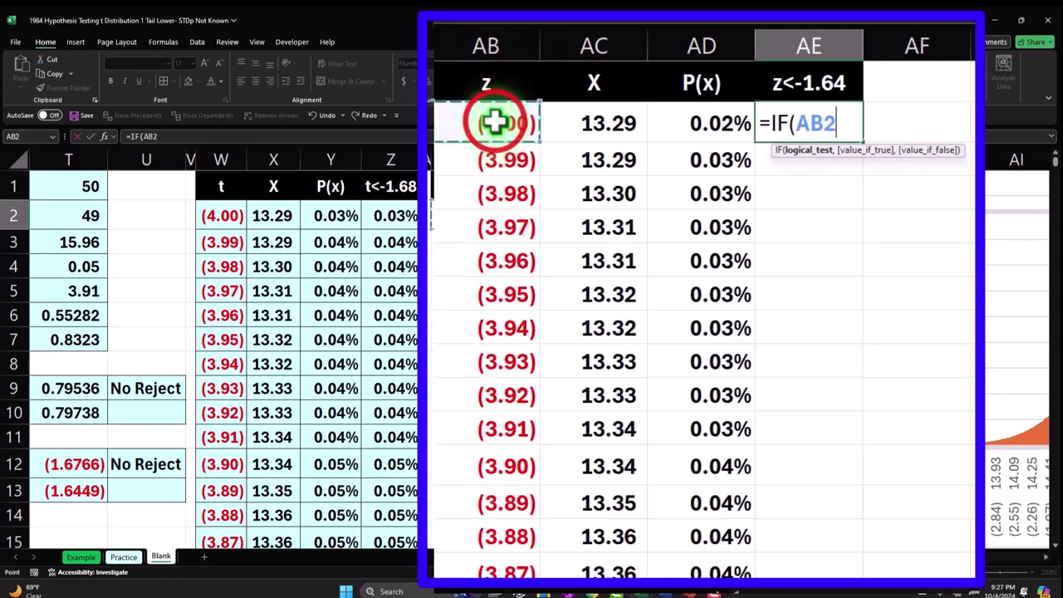
{"action": "key", "text": "super+Escape"}
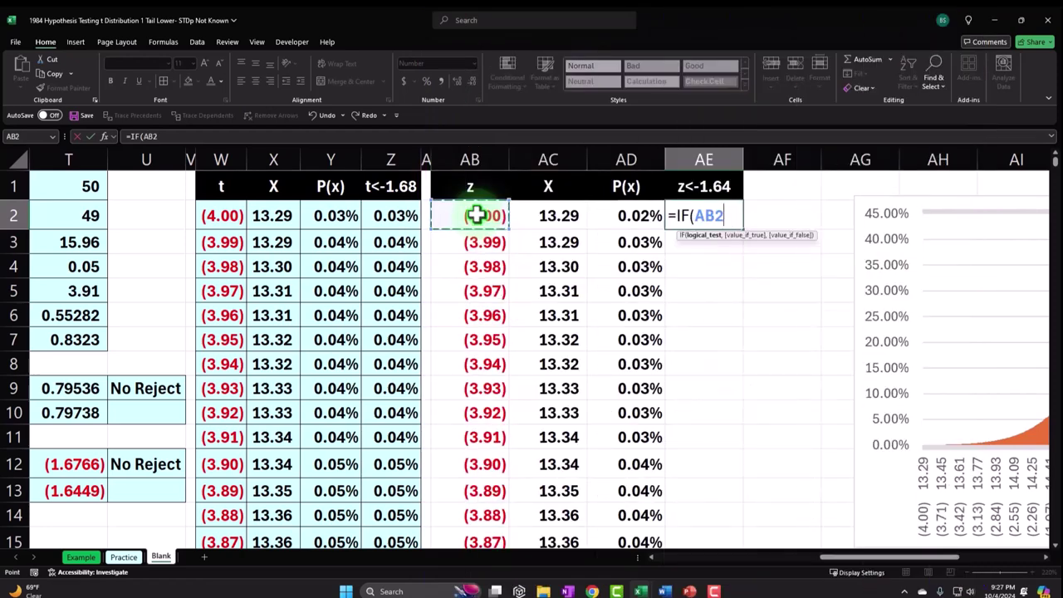
{"action": "mouse_move", "coordinate": [830, 556]}
{"action": "left_mouse_down"}
{"action": "mouse_move", "coordinate": [783, 555]}
{"action": "mouse_move", "coordinate": [818, 560]}
{"action": "left_mouse_up"}
{"action": "type", "text": "<"}
{"action": "left_click", "coordinate": [358, 491]}
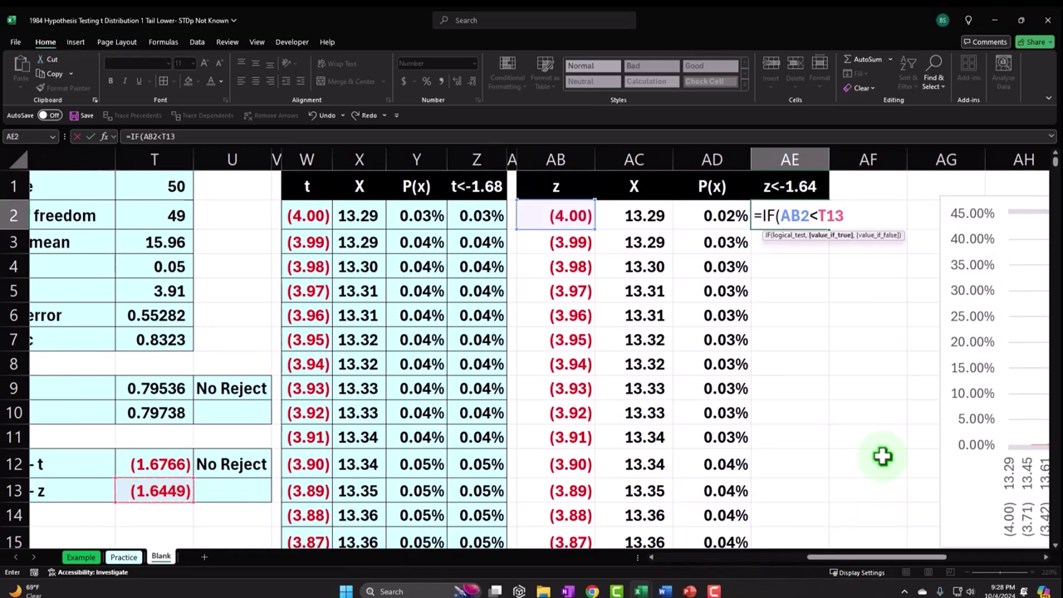
{"action": "type", "text": ","}
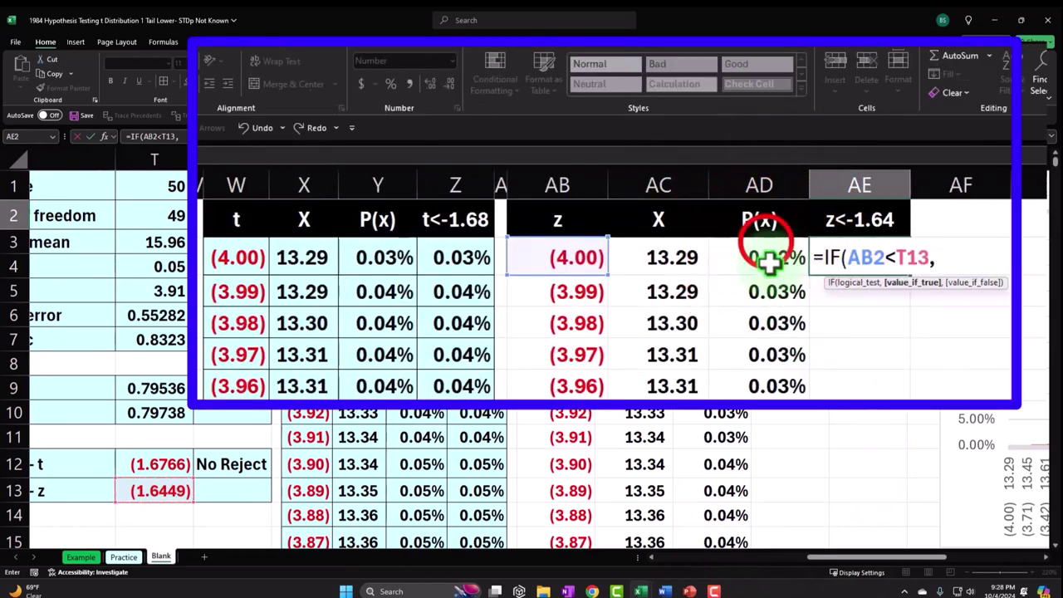
{"action": "left_click", "coordinate": [714, 213]}
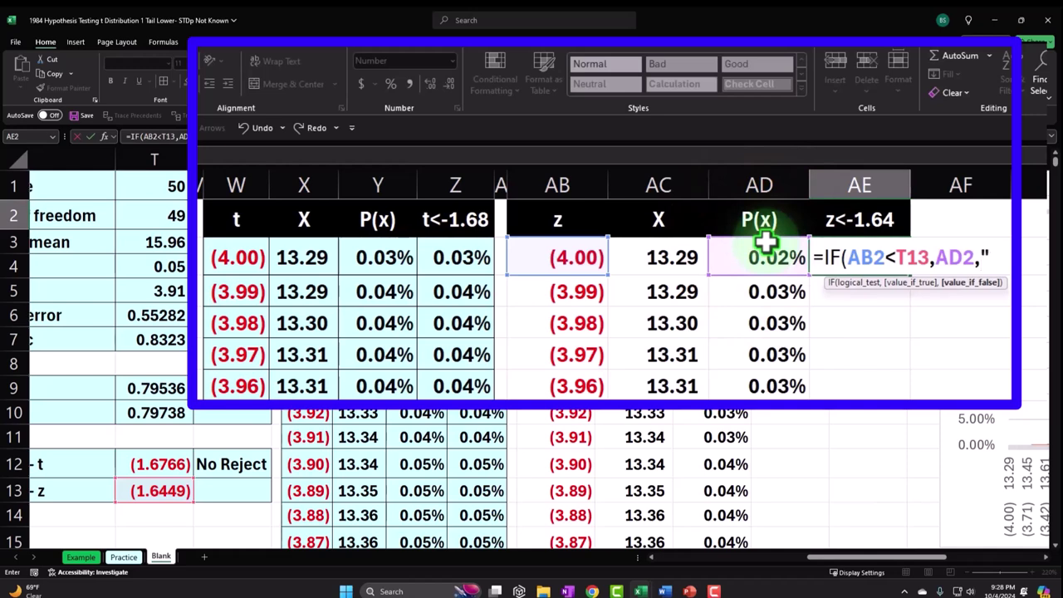
{"action": "type", "text": ",\" \")"}
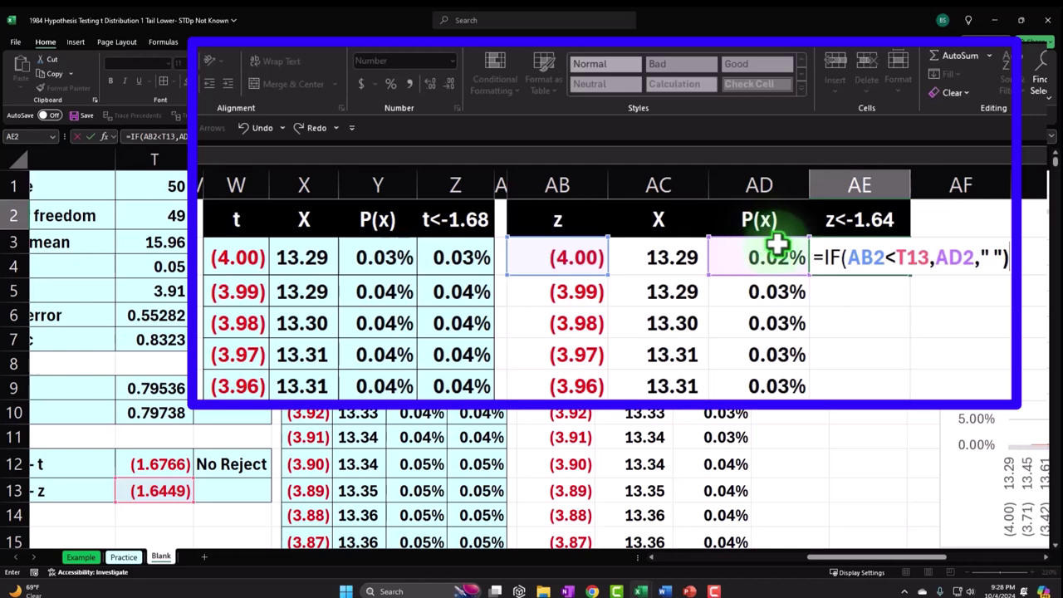
{"action": "left_click", "coordinate": [904, 258]}
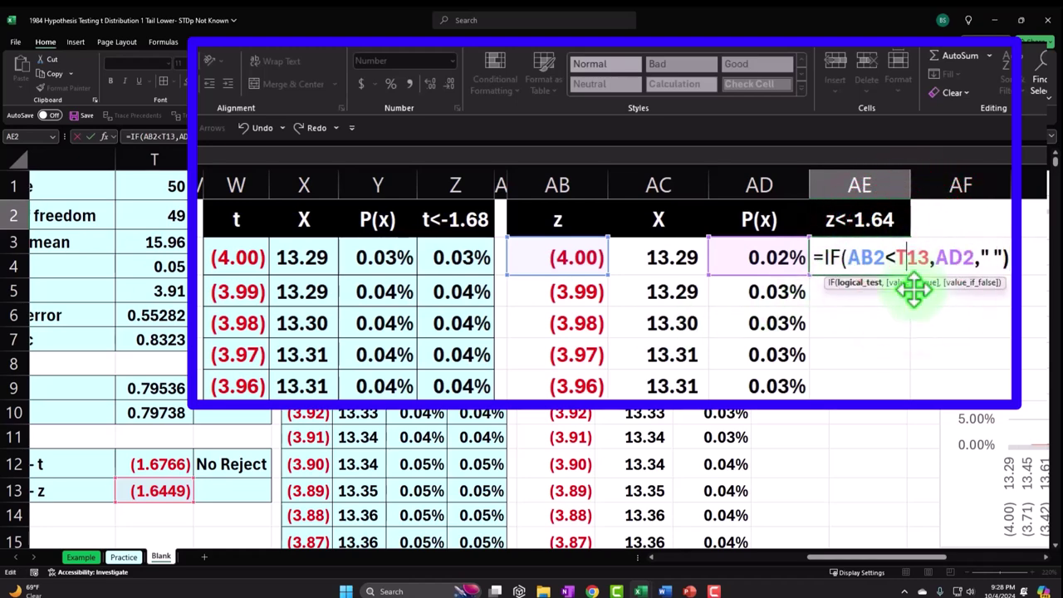
{"action": "key", "text": "F4"}
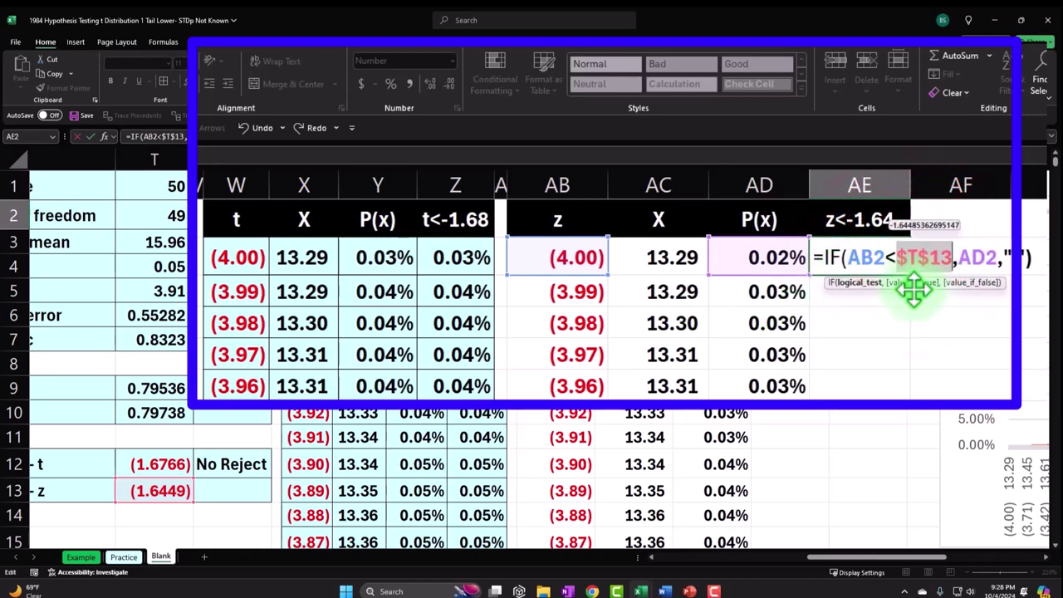
{"action": "key", "text": "Return"}
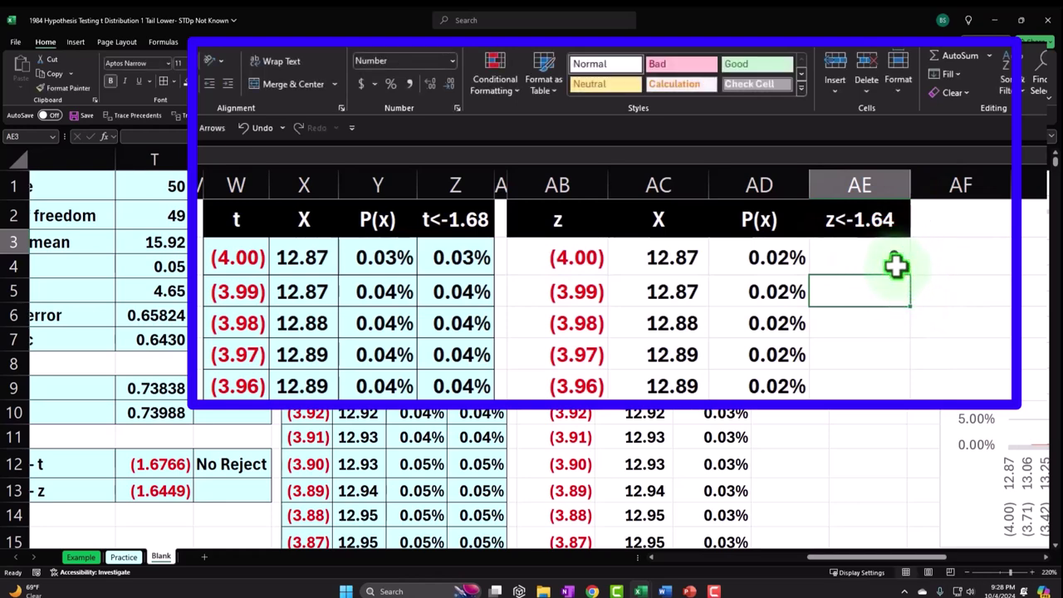
Format AE2 as a two-decimal percentage and fill it down column AE.
{"action": "left_click", "coordinate": [894, 266]}
{"action": "left_click", "coordinate": [390, 84]}
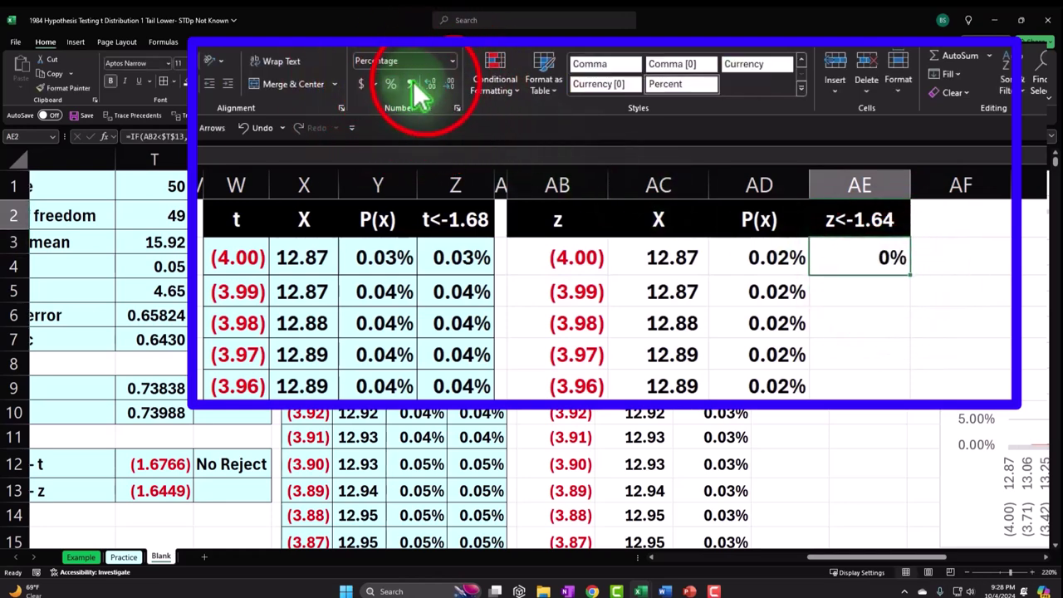
{"action": "left_click", "coordinate": [427, 84]}
{"action": "left_click", "coordinate": [427, 84]}
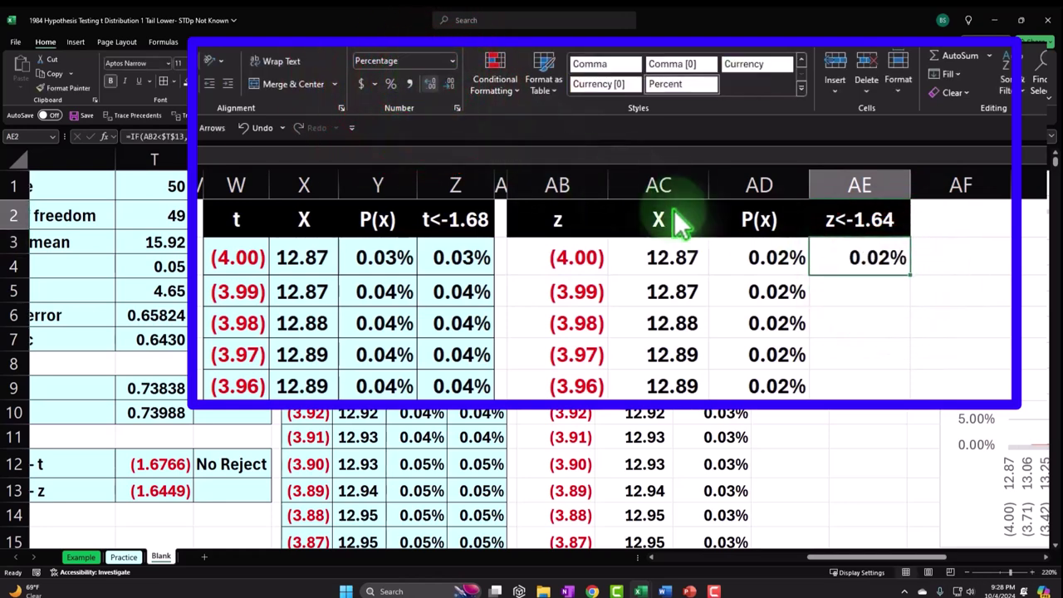
{"action": "double_click", "coordinate": [912, 279]}
{"action": "left_click", "coordinate": [870, 309]}
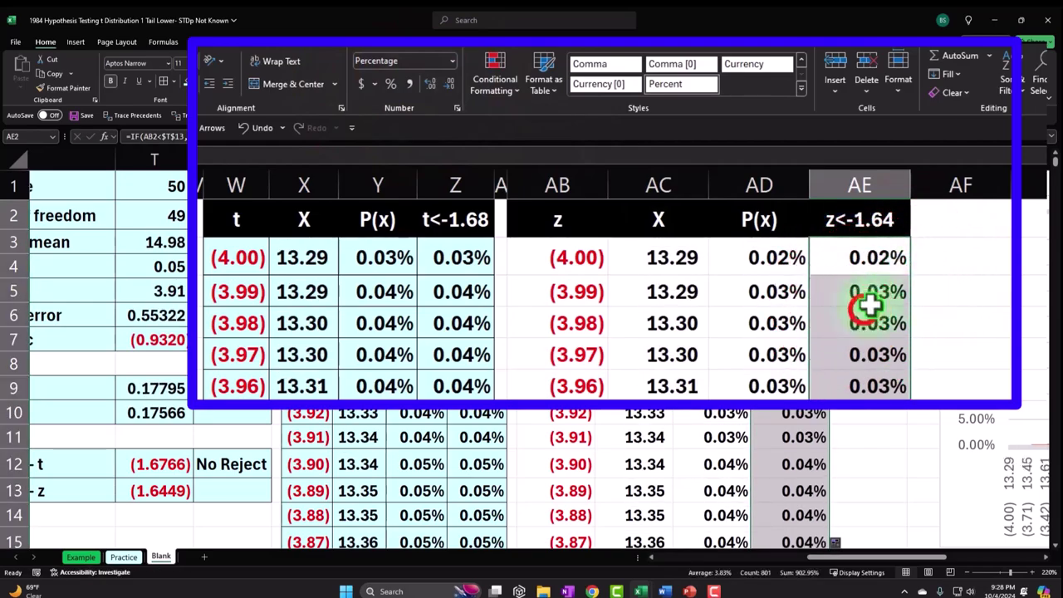
Check where column AE's values stop, then open Chart Elements on the t-distribution chart.
{"action": "key", "text": "Down"}
{"action": "key", "text": "Down"}
{"action": "key", "text": "Down"}
{"action": "key", "text": "Down"}
{"action": "key", "text": "Down"}
{"action": "key", "text": "Down"}
{"action": "key", "text": "Down"}
{"action": "key", "text": "Down"}
{"action": "key", "text": "Down"}
{"action": "key", "text": "Down"}
{"action": "key", "text": "Down"}
{"action": "key", "text": "Down"}
{"action": "key", "text": "Down"}
{"action": "key", "text": "Down"}
{"action": "key", "text": "Down"}
{"action": "key", "text": "Down"}
{"action": "key", "text": "Down"}
{"action": "key", "text": "Down"}
{"action": "key", "text": "Down"}
{"action": "key", "text": "Down"}
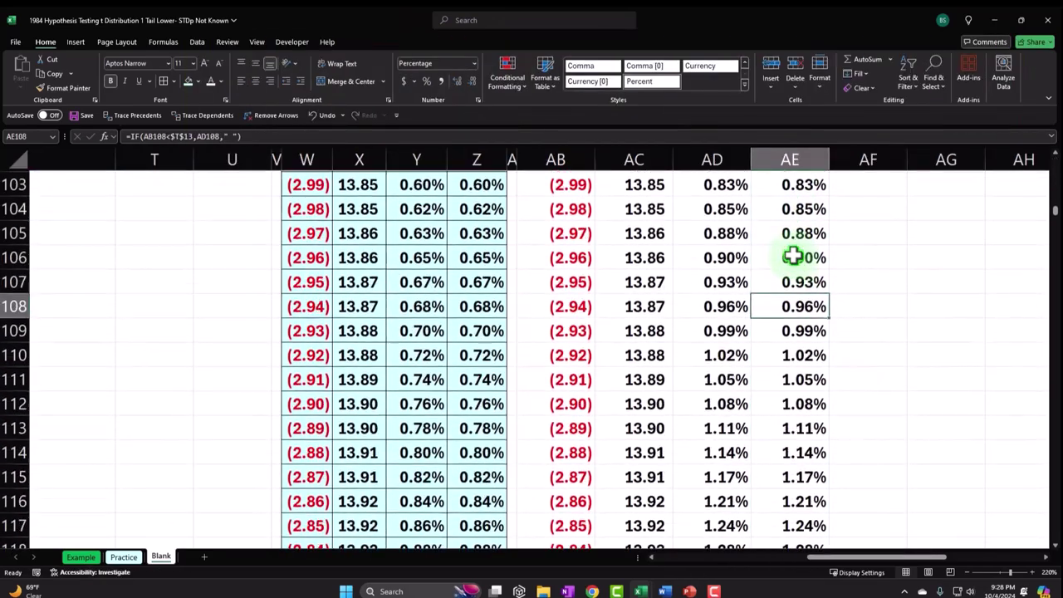
{"action": "key", "text": "Down"}
{"action": "key", "text": "Down"}
{"action": "key", "text": "Down"}
{"action": "key", "text": "Down"}
{"action": "key", "text": "Down"}
{"action": "key", "text": "Down"}
{"action": "key", "text": "Down"}
{"action": "key", "text": "Down"}
{"action": "key", "text": "Down"}
{"action": "key", "text": "Down"}
{"action": "key", "text": "Down"}
{"action": "key", "text": "Down"}
{"action": "key", "text": "Down"}
{"action": "key", "text": "Down"}
{"action": "key", "text": "Down"}
{"action": "key", "text": "Down"}
{"action": "key", "text": "Down"}
{"action": "key", "text": "Down"}
{"action": "key", "text": "Down"}
{"action": "key", "text": "Down"}
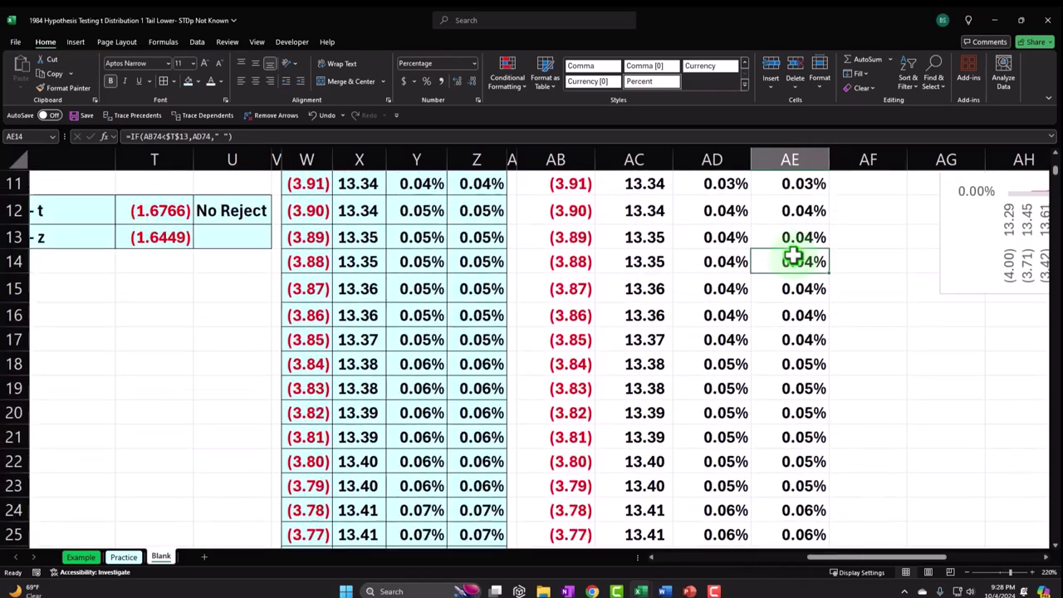
{"action": "scroll", "coordinate": [793, 257], "scroll_direction": "up", "scroll_amount": 3}
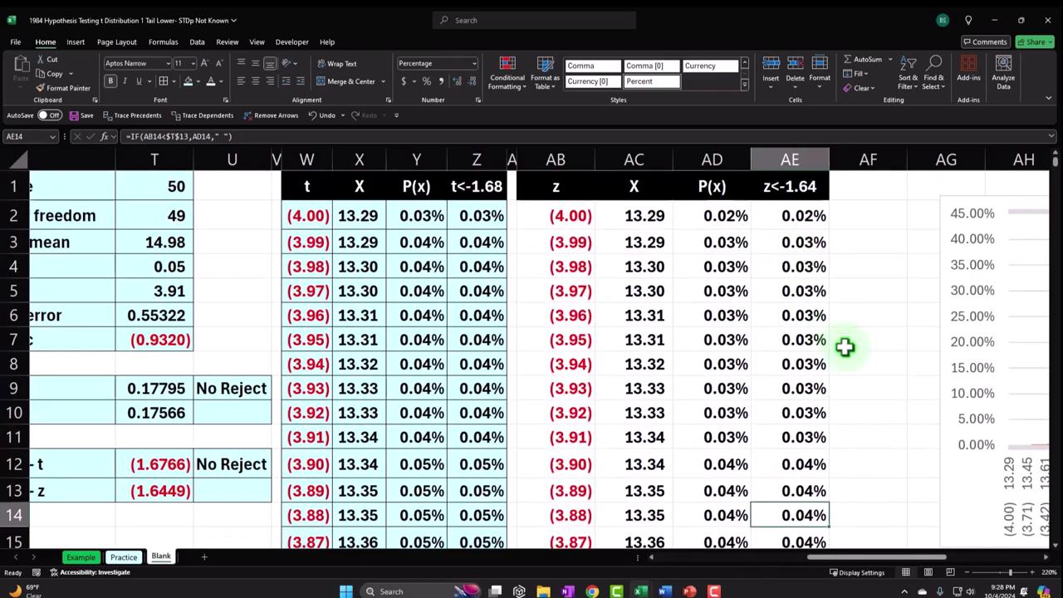
{"action": "left_click_drag", "start_coordinate": [872, 563], "coordinate": [971, 563]}
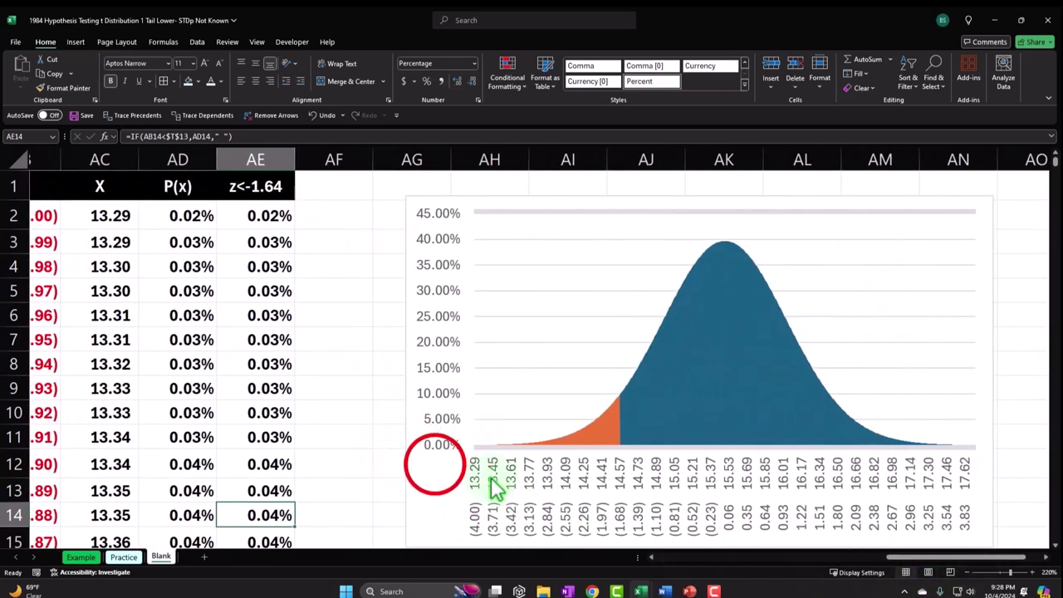
{"action": "left_click", "coordinate": [434, 462]}
{"action": "left_click", "coordinate": [1009, 205]}
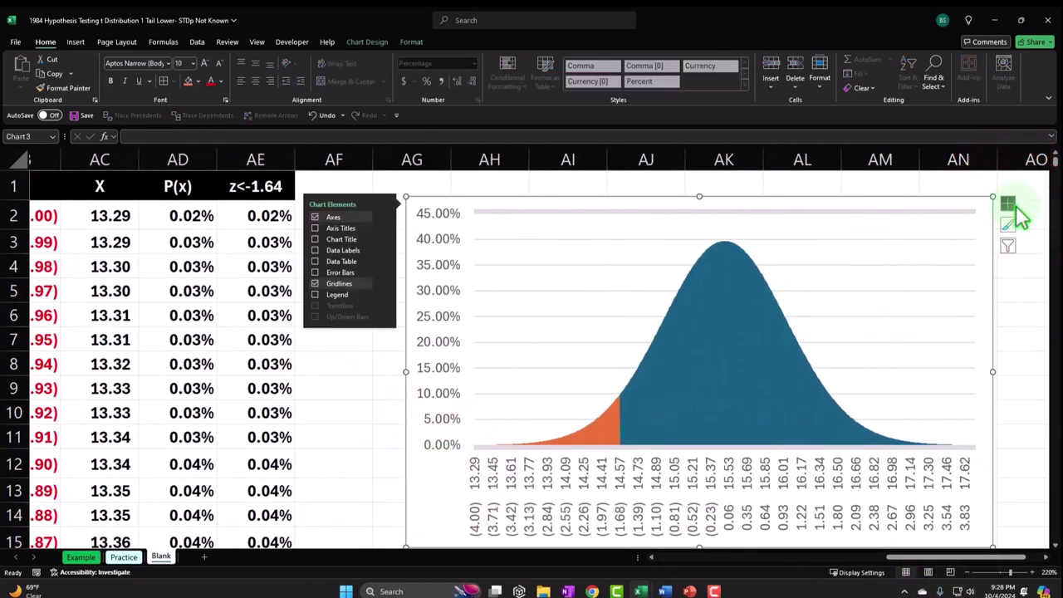
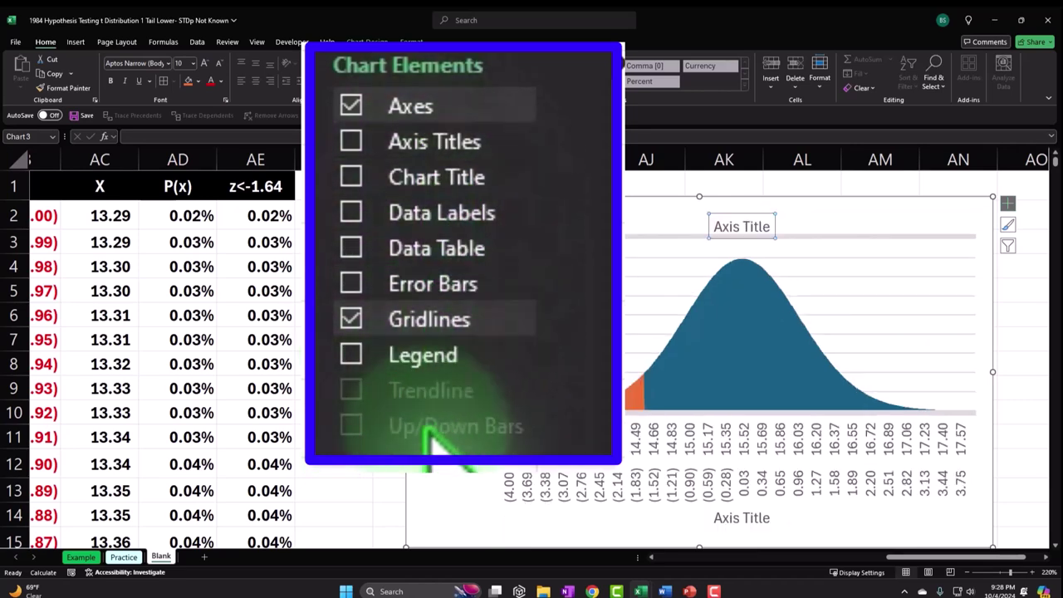
Add the chart title 'T' to the bell-curve chart with the orange lower tail.
{"action": "left_click", "coordinate": [352, 179]}
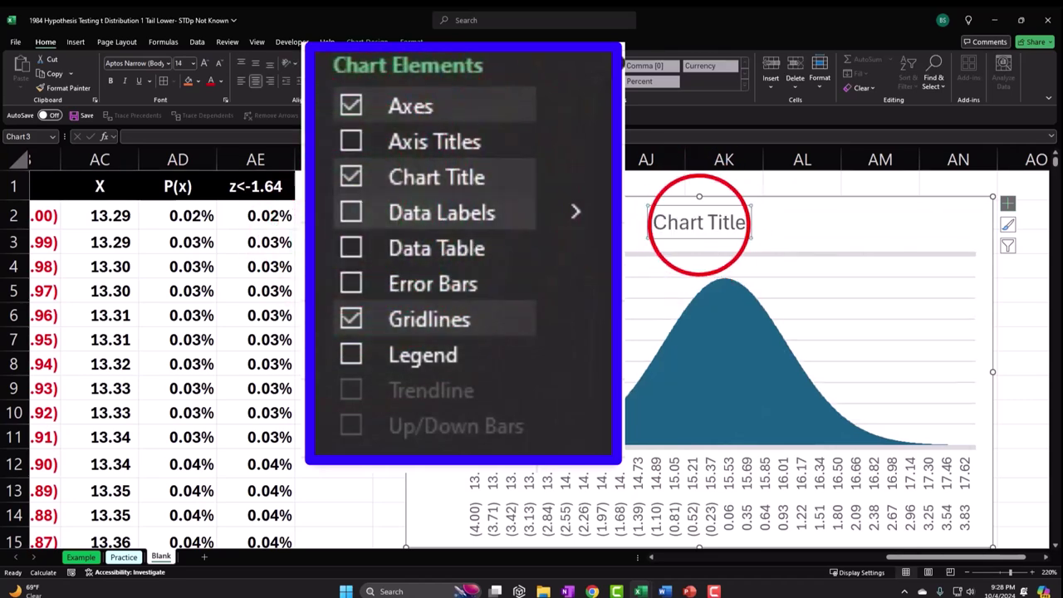
{"action": "left_click_drag", "start_coordinate": [640, 221], "coordinate": [783, 219]}
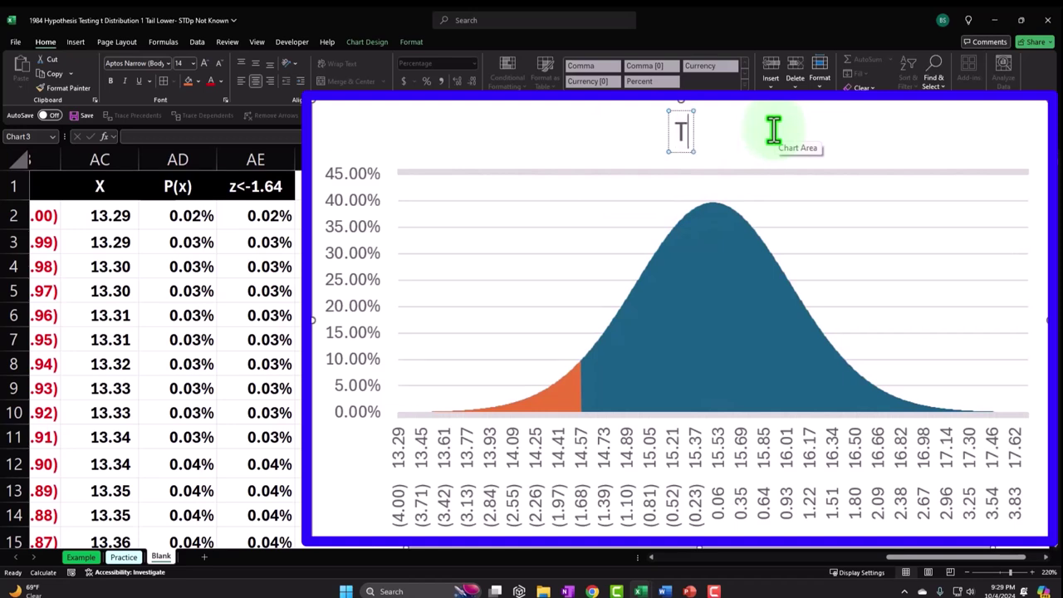
{"action": "key", "text": "Escape"}
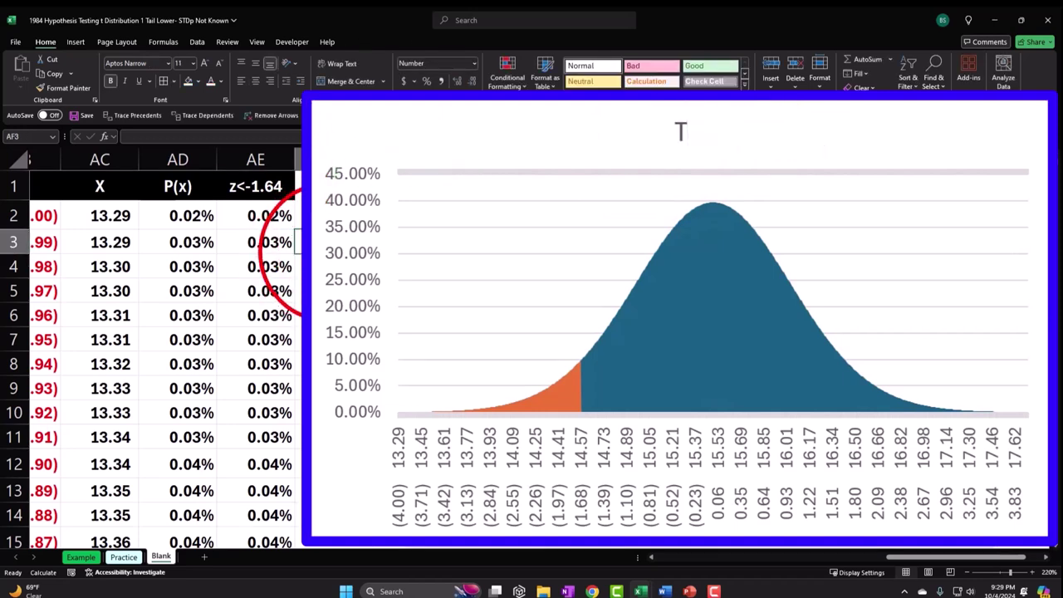
Select the P(x) values in AD2:AD802.
{"action": "key", "text": "Left"}
{"action": "key", "text": "Left"}
{"action": "key", "text": "Left"}
{"action": "key", "text": "Left"}
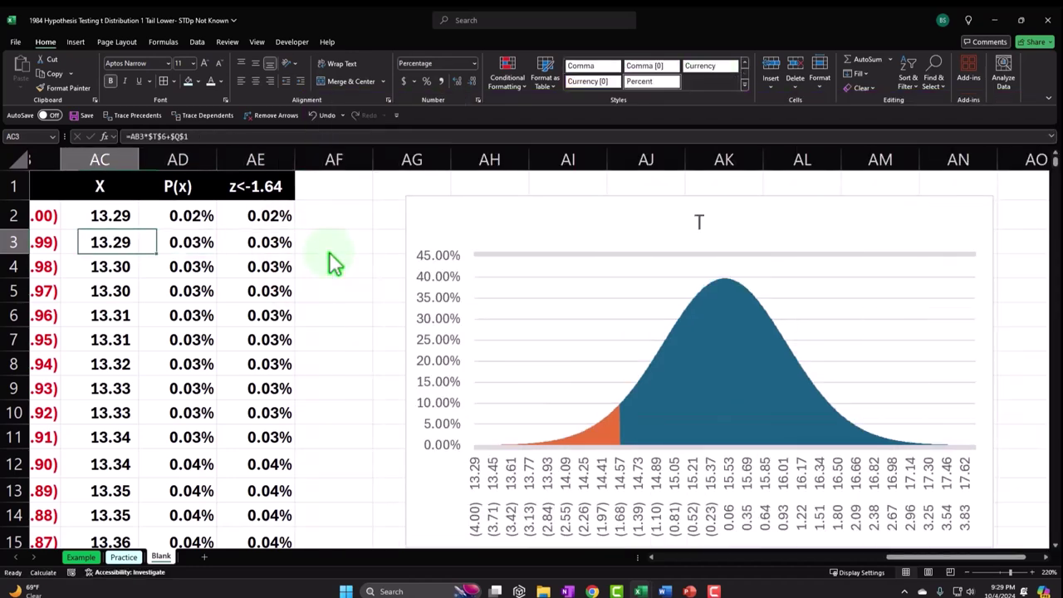
{"action": "key", "text": "Right"}
{"action": "key", "text": "Right"}
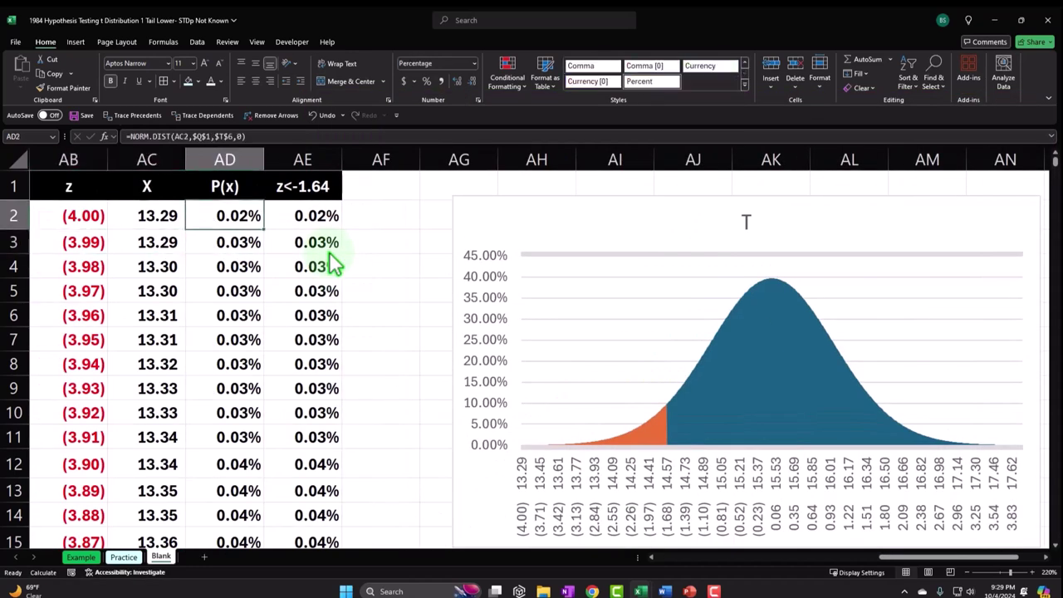
{"action": "key", "text": "ctrl+shift+Down"}
{"action": "key", "text": "ctrl+BackSpace"}
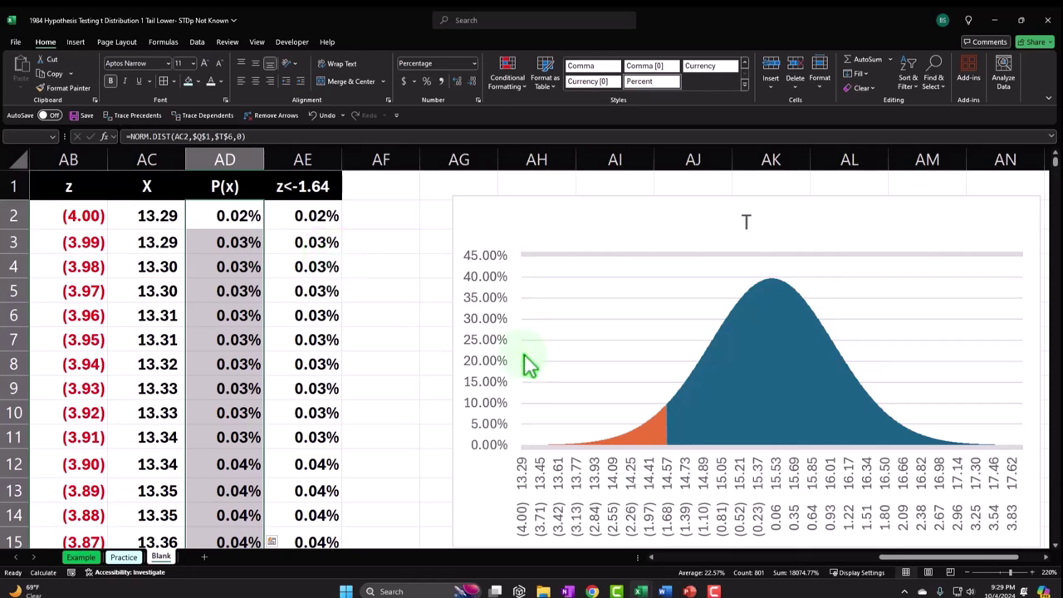
{"action": "scroll", "coordinate": [529, 365], "scroll_direction": "down", "scroll_amount": 5}
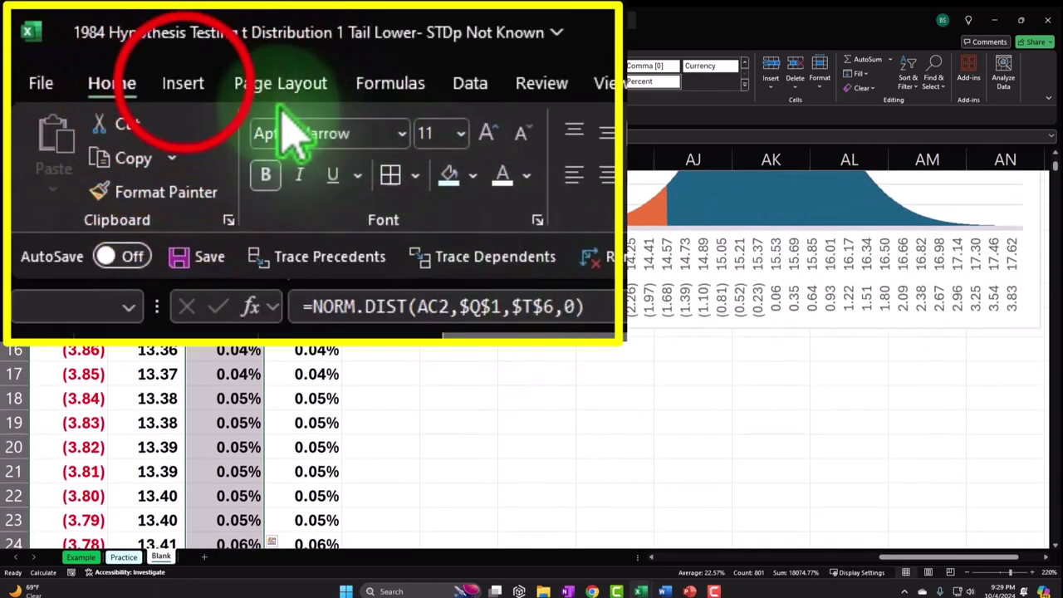
Insert a plain area chart of the P(x) values from the All Charts list.
{"action": "left_click", "coordinate": [184, 83]}
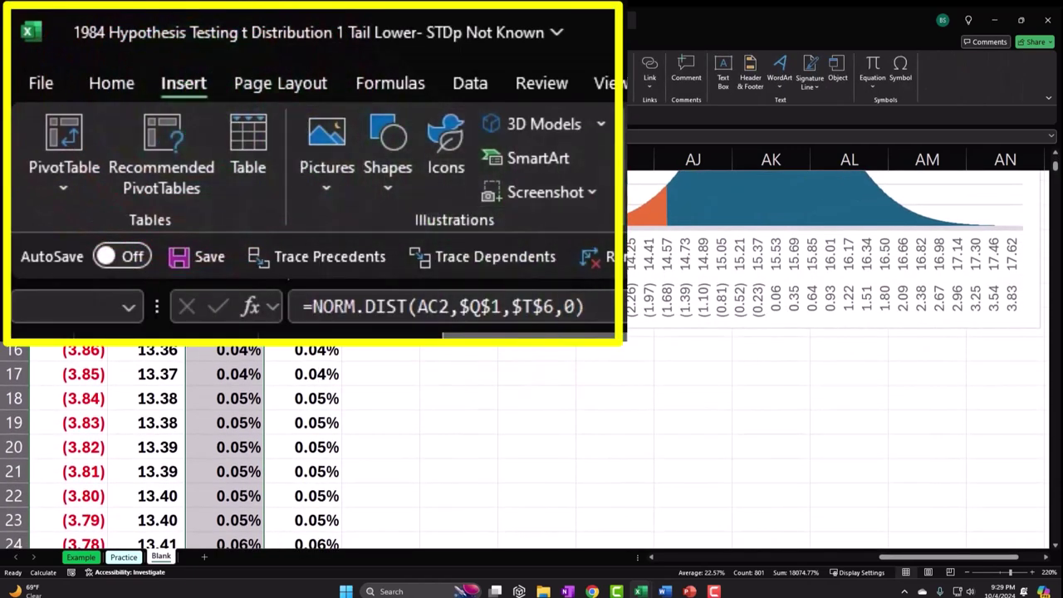
{"action": "left_click", "coordinate": [483, 100]}
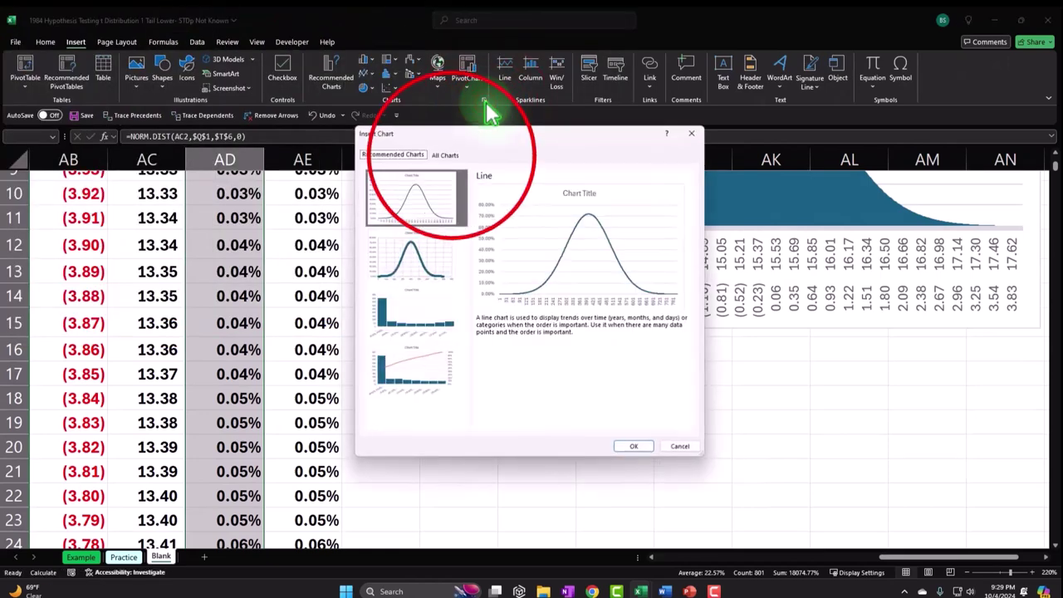
{"action": "left_click", "coordinate": [453, 154]}
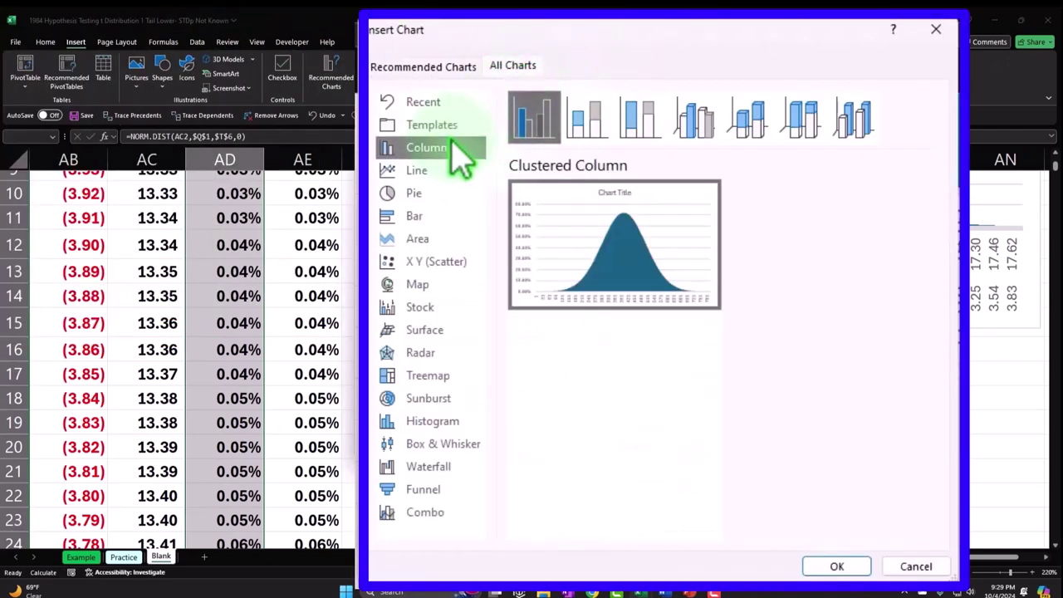
{"action": "left_click", "coordinate": [419, 239]}
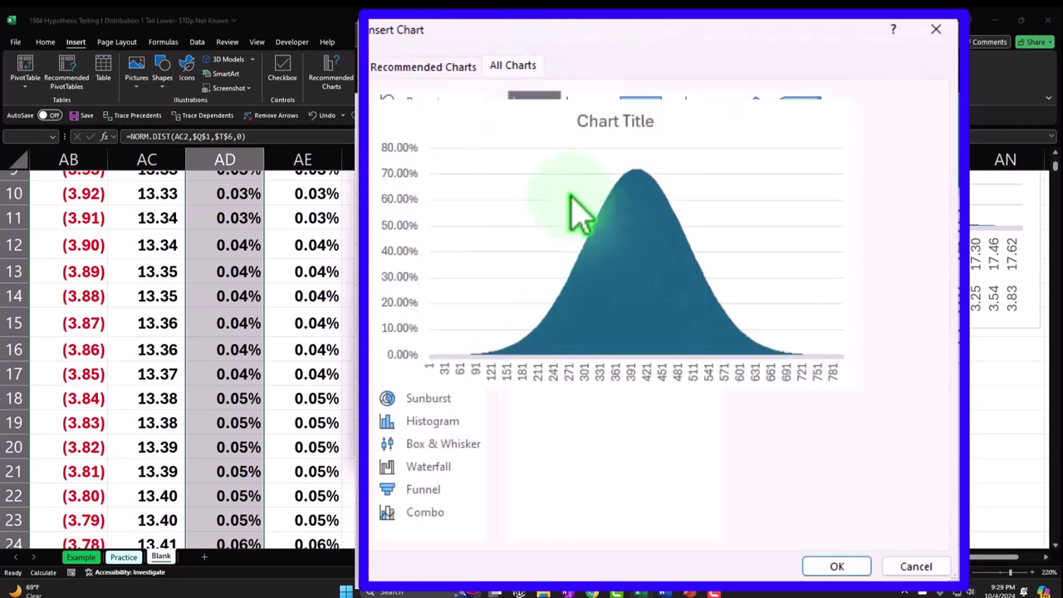
{"action": "double_click", "coordinate": [536, 114]}
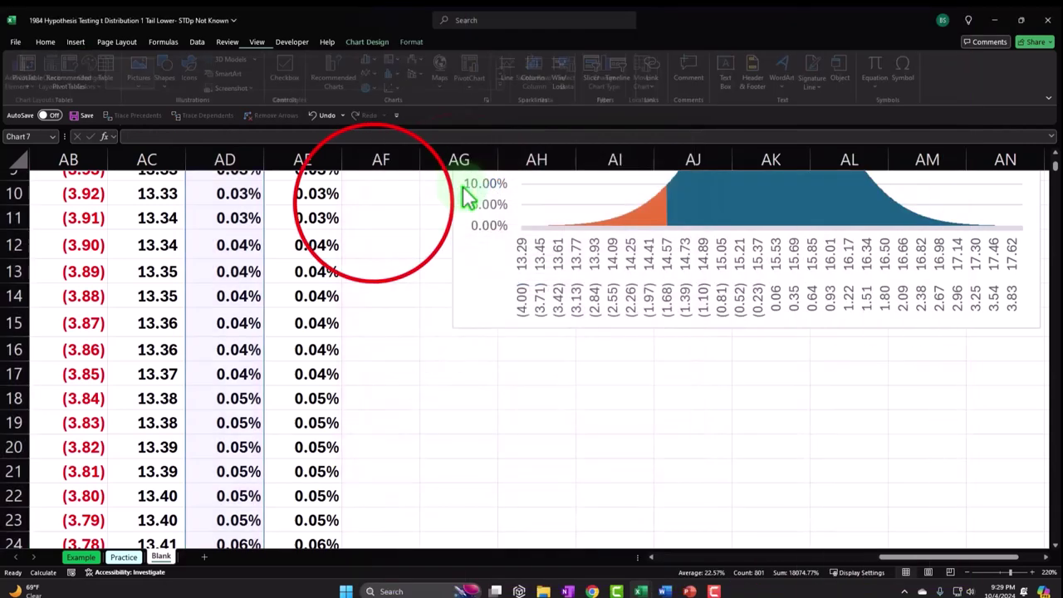
Move the new area chart below the T chart and title it Z.
{"action": "left_click_drag", "start_coordinate": [481, 279], "coordinate": [572, 370]}
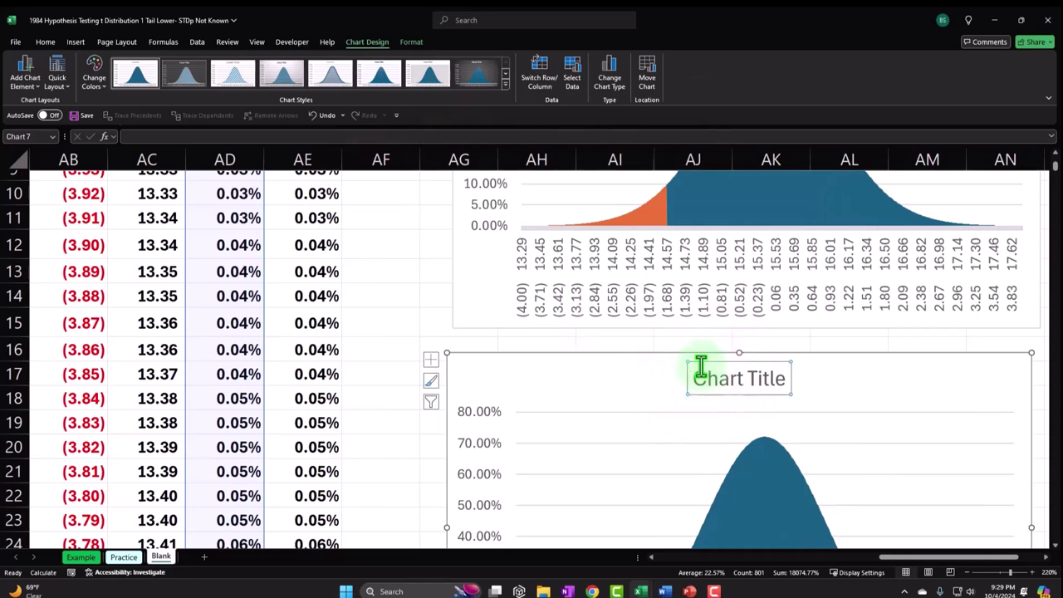
{"action": "type", "text": "="}
{"action": "key", "text": "Escape"}
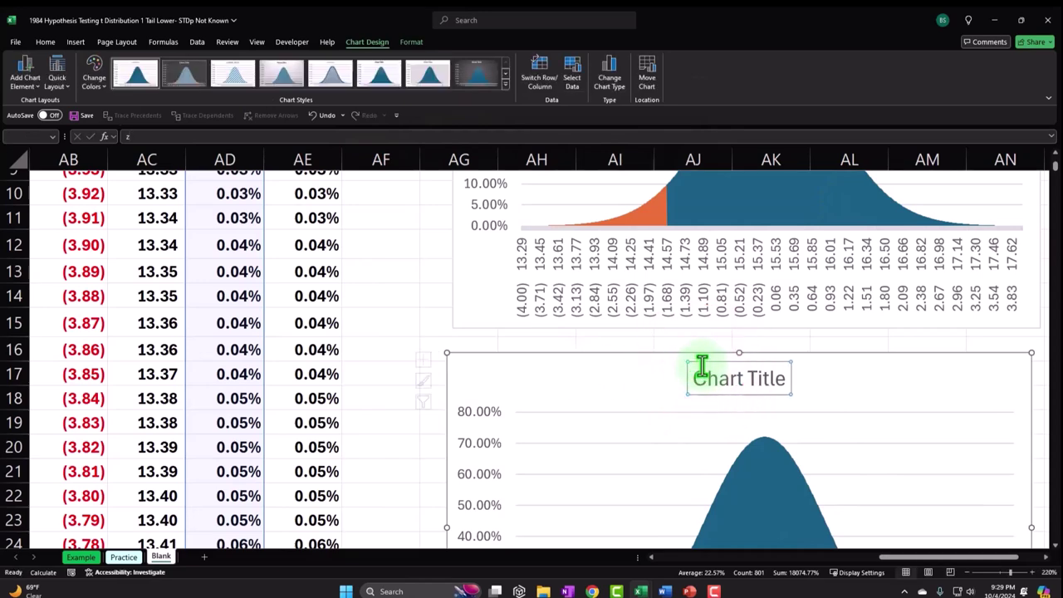
{"action": "scroll", "coordinate": [701, 365], "scroll_direction": "down", "scroll_amount": 2}
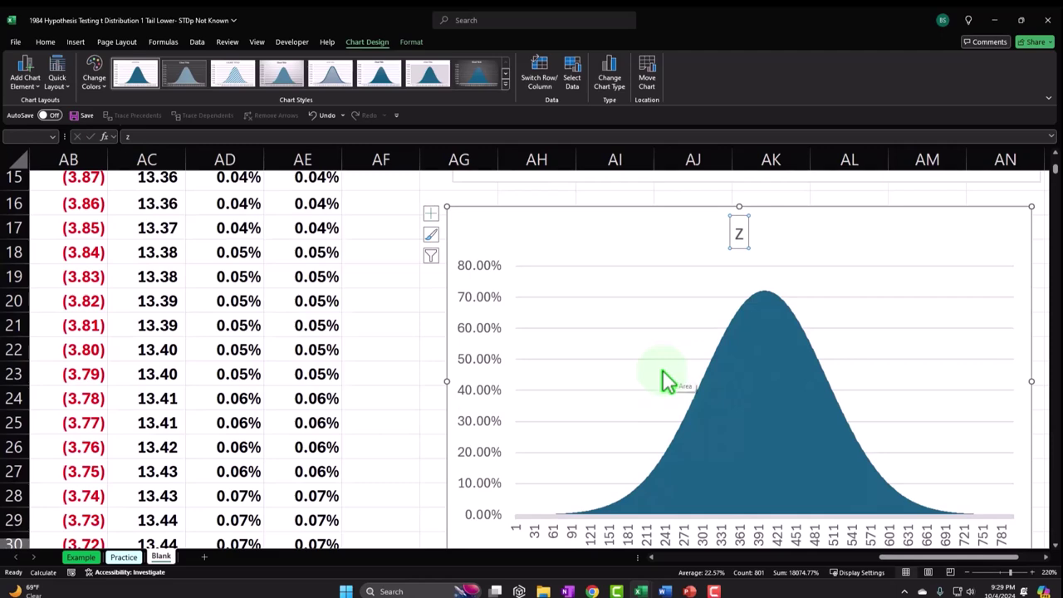
{"action": "scroll", "coordinate": [666, 381], "scroll_direction": "down", "scroll_amount": 1}
{"action": "scroll", "coordinate": [599, 350], "scroll_direction": "up", "scroll_amount": 2}
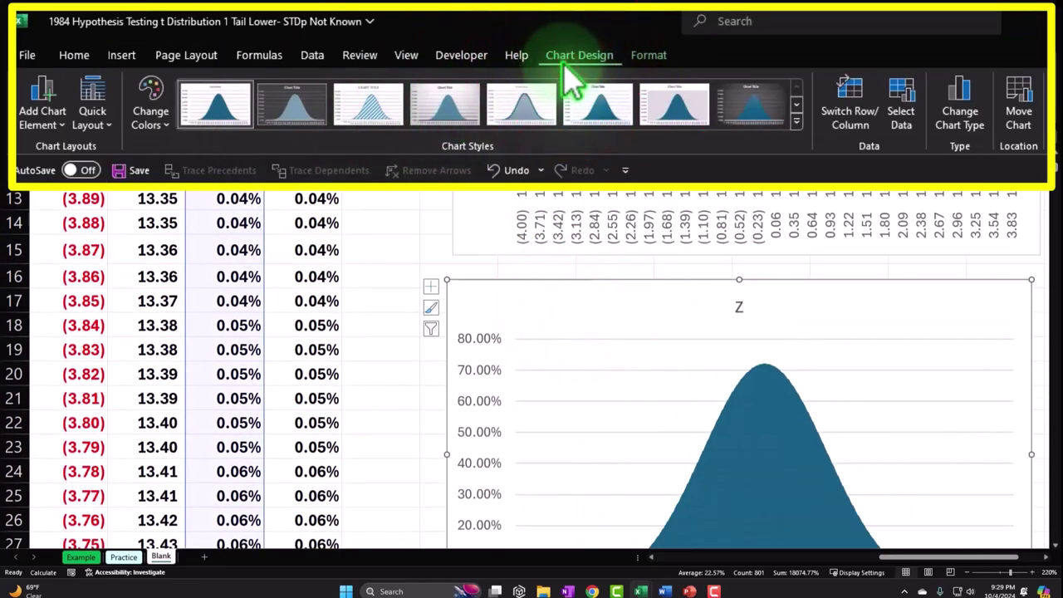
Set the Z chart's horizontal axis labels to the X values in AC2:AC802.
{"action": "left_click", "coordinate": [900, 103]}
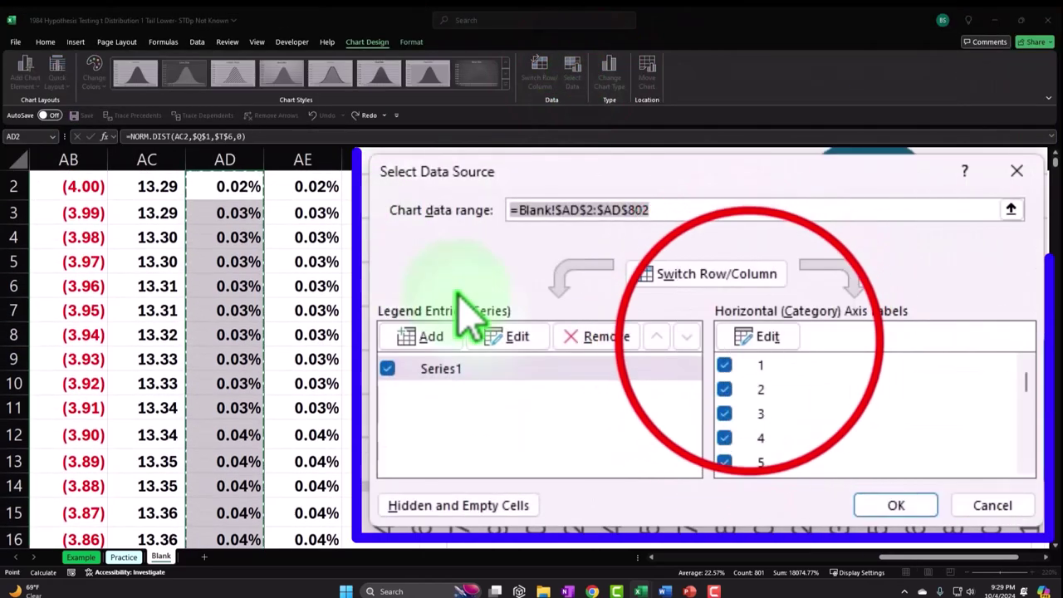
{"action": "left_click", "coordinate": [754, 337]}
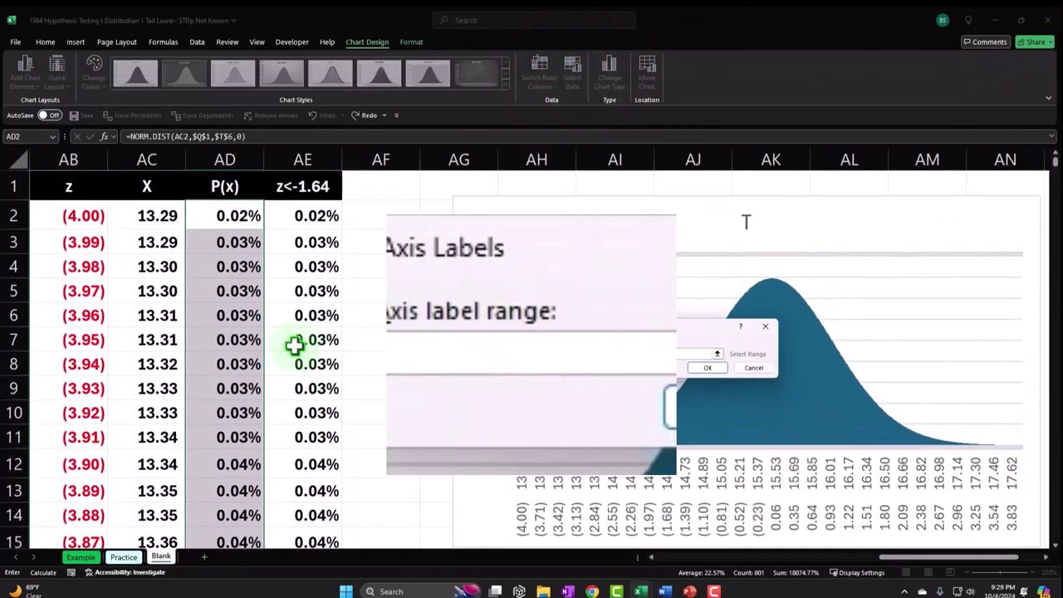
{"action": "left_click", "coordinate": [140, 213]}
{"action": "key", "text": "ctrl+shift+Down"}
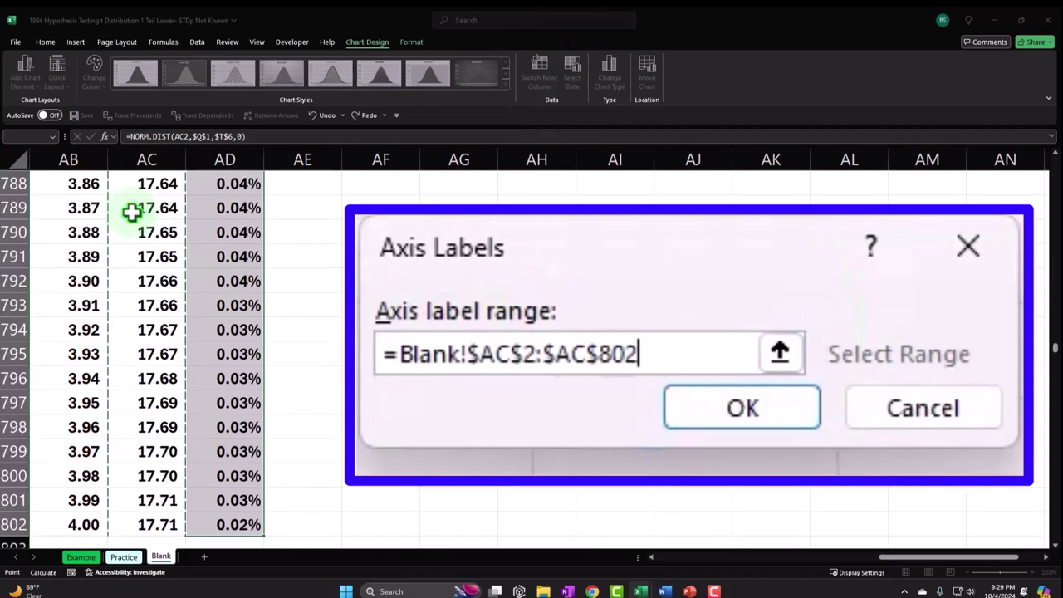
{"action": "key", "text": "ctrl+BackSpace"}
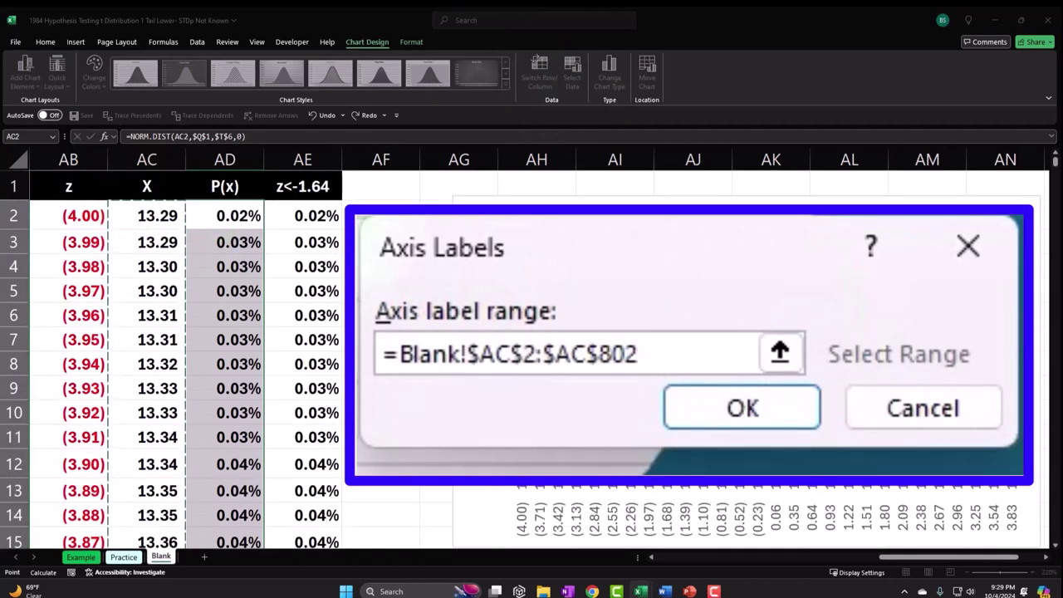
{"action": "left_click", "coordinate": [779, 353]}
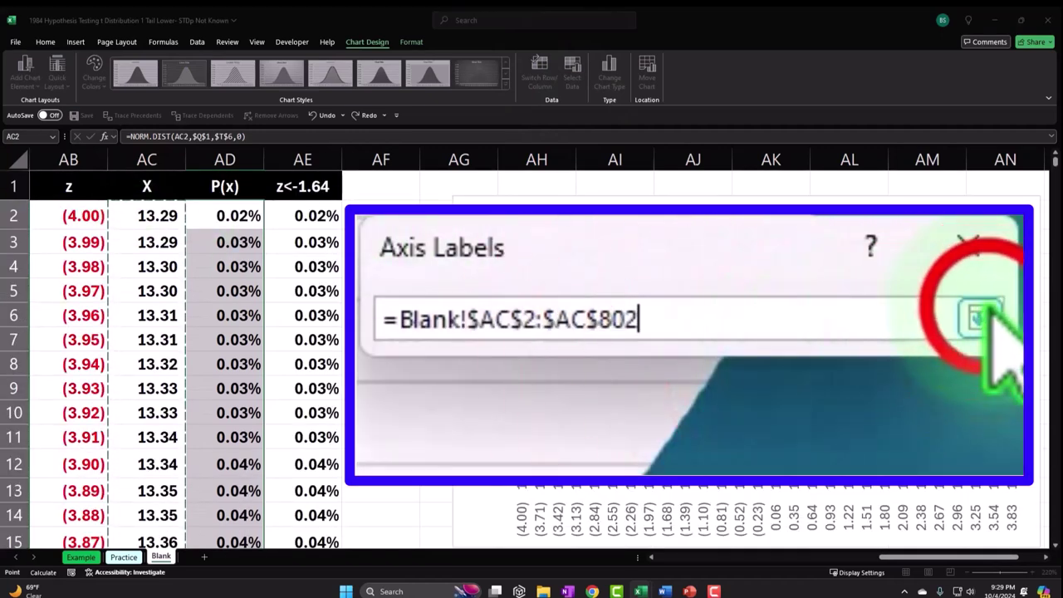
{"action": "left_click", "coordinate": [989, 317]}
{"action": "left_click", "coordinate": [717, 356]}
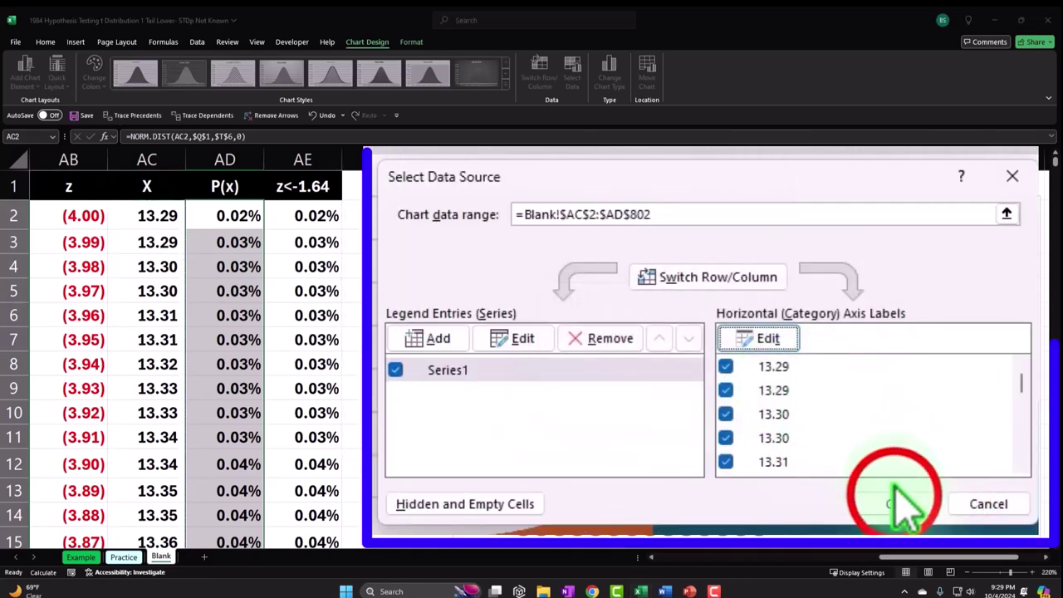
{"action": "left_click", "coordinate": [898, 503]}
{"action": "scroll", "coordinate": [783, 398], "scroll_direction": "down", "scroll_amount": 5}
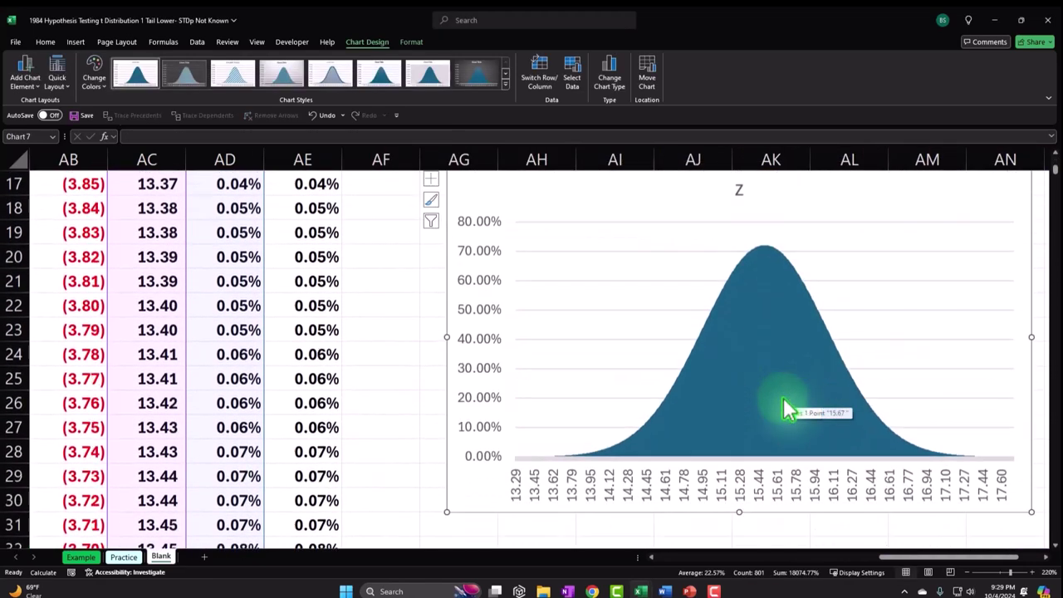
{"action": "scroll", "coordinate": [782, 397], "scroll_direction": "down", "scroll_amount": 1}
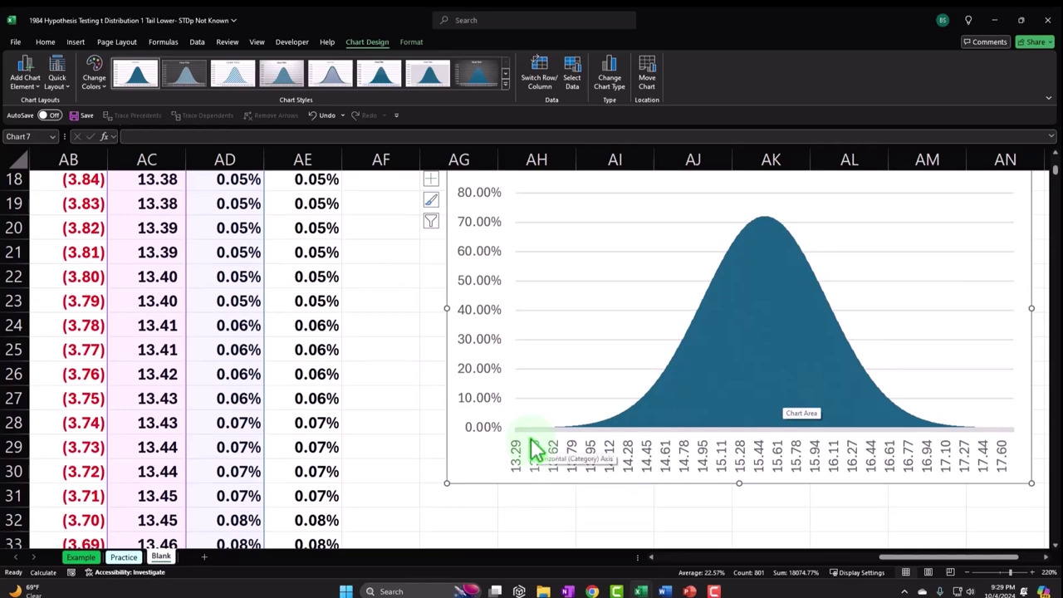
{"action": "scroll", "coordinate": [537, 449], "scroll_direction": "up", "scroll_amount": 4}
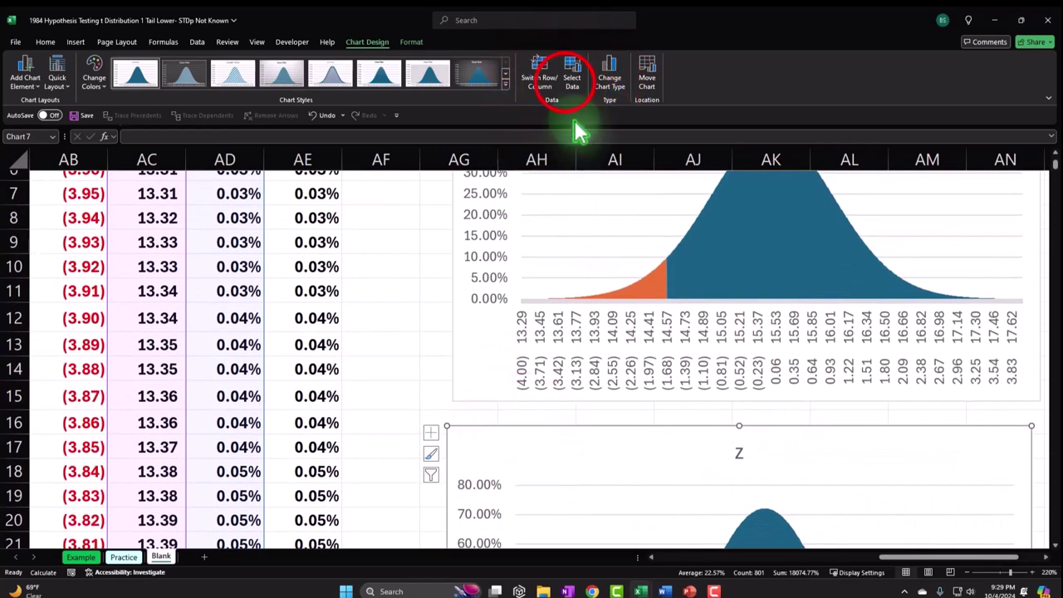
Add a series named z<-1.64 with values from AE2:AE802 to the Z chart.
{"action": "left_click", "coordinate": [572, 77]}
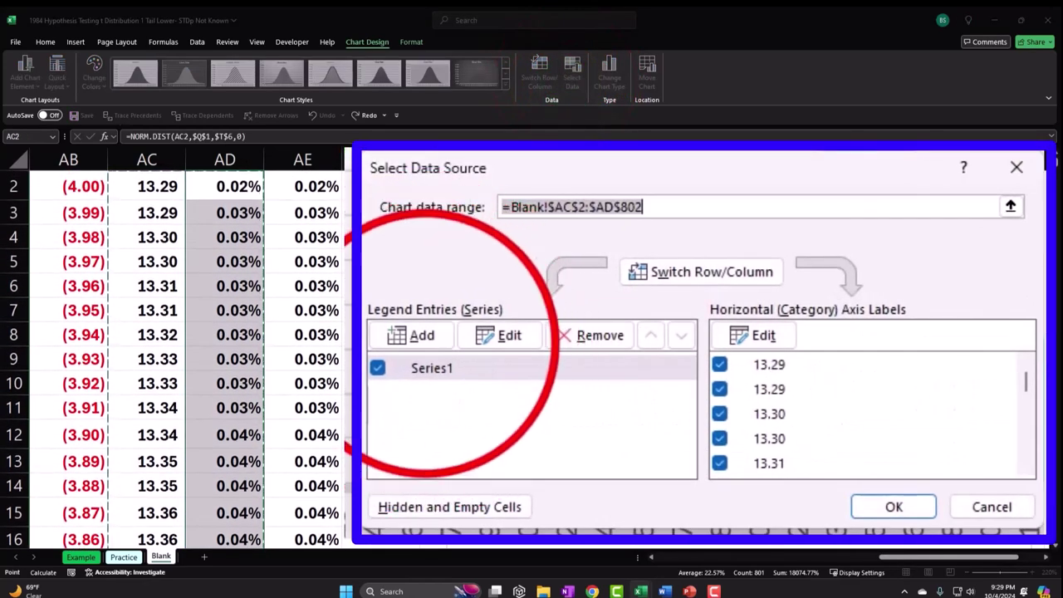
{"action": "left_click", "coordinate": [411, 335]}
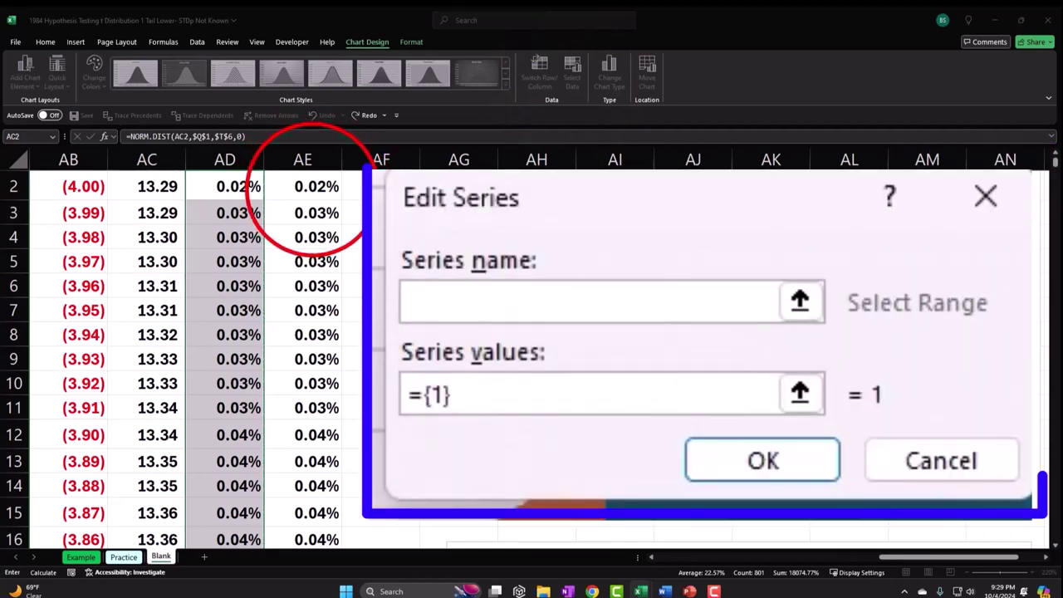
{"action": "scroll", "coordinate": [302, 249], "scroll_direction": "up", "scroll_amount": 1}
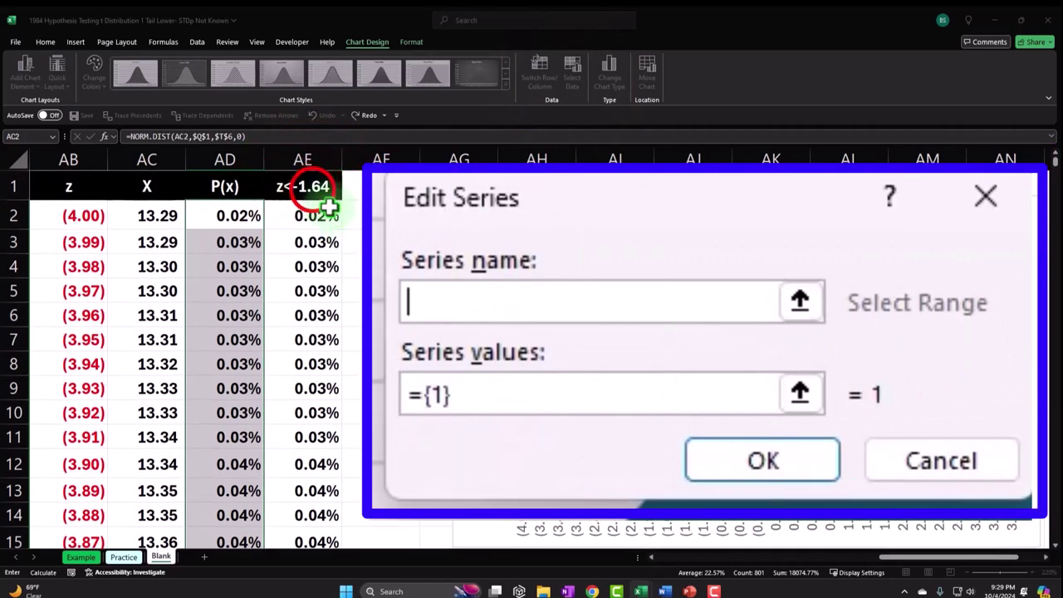
{"action": "left_click", "coordinate": [302, 186]}
{"action": "left_click", "coordinate": [541, 383]}
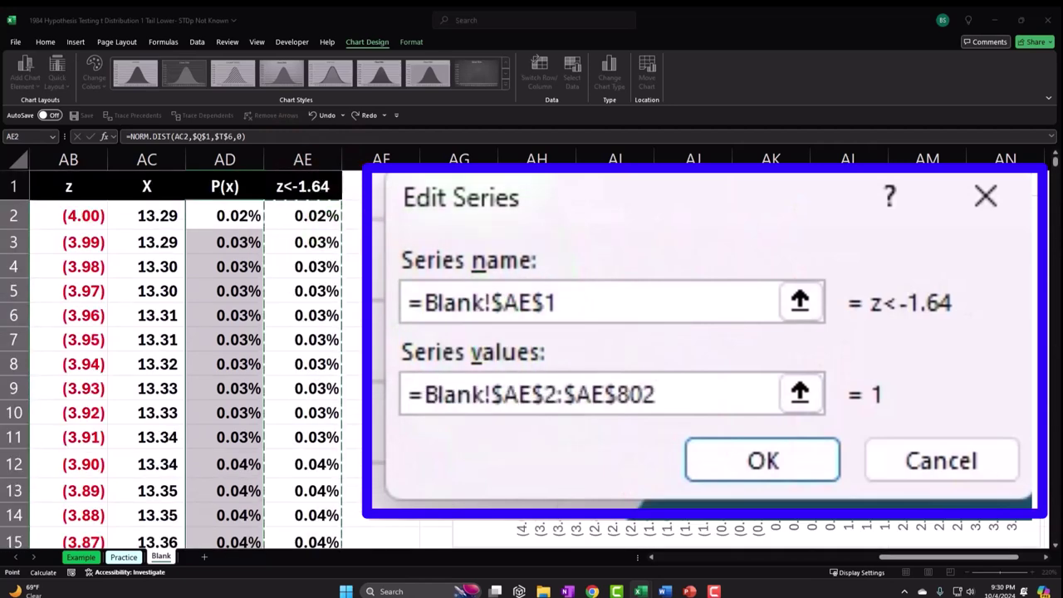
{"action": "left_click", "coordinate": [799, 394]}
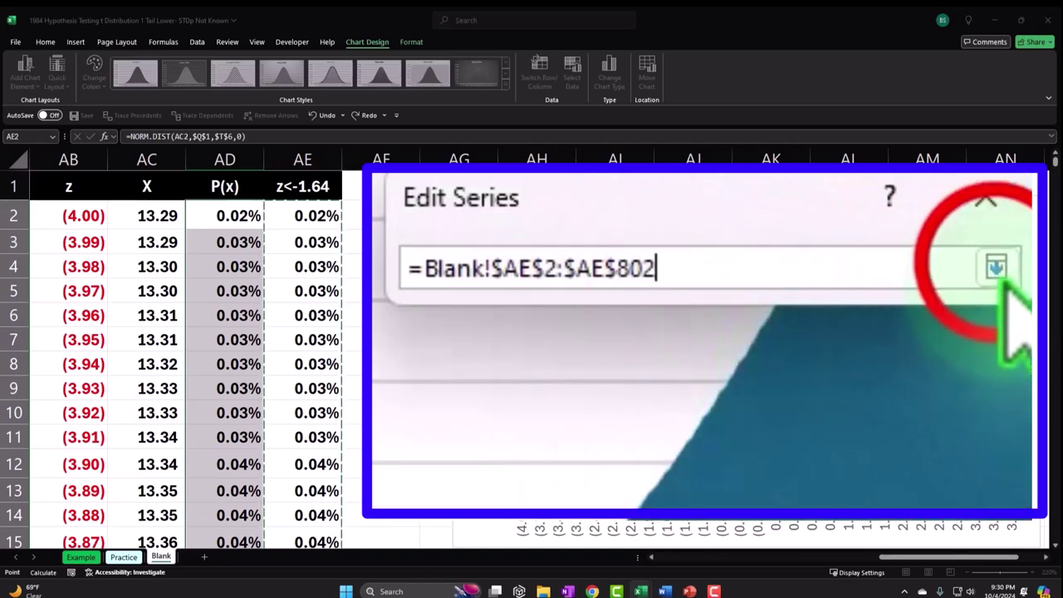
{"action": "left_click", "coordinate": [996, 267]}
{"action": "left_click", "coordinate": [719, 387]}
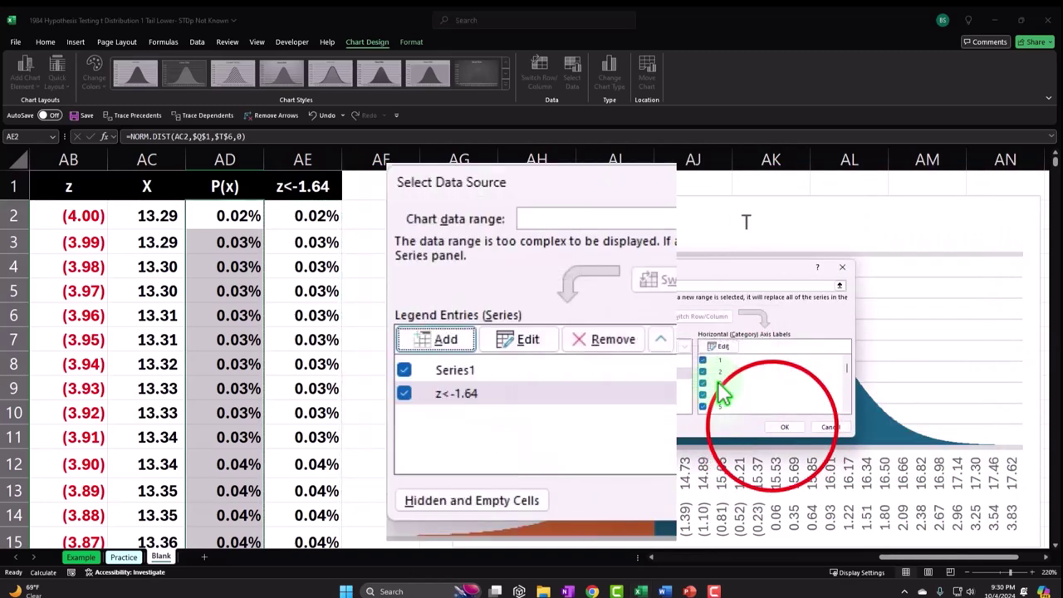
{"action": "left_click", "coordinate": [878, 498]}
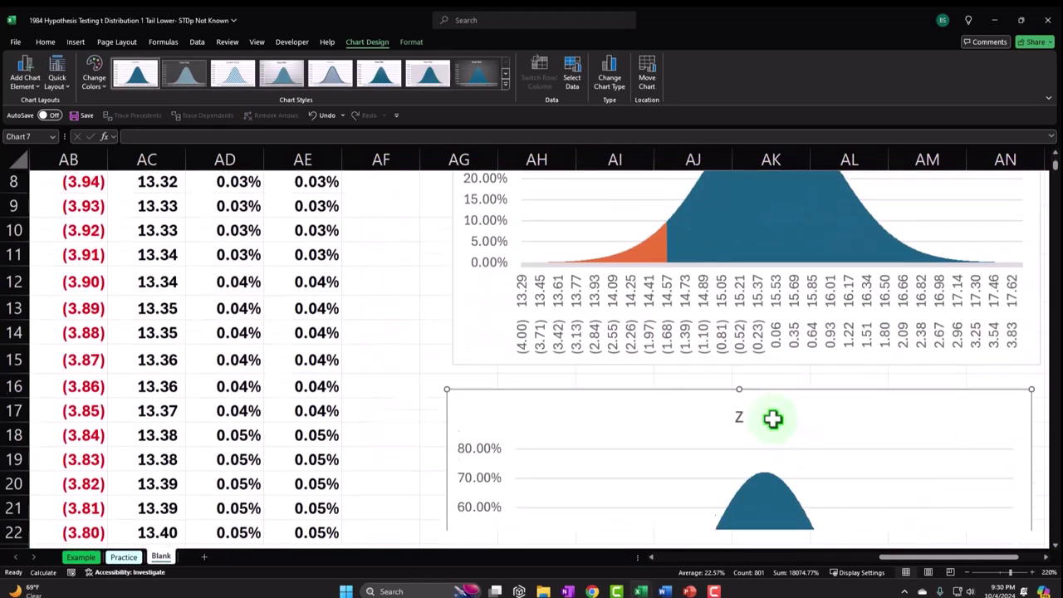
{"action": "scroll", "coordinate": [773, 419], "scroll_direction": "down", "scroll_amount": 2}
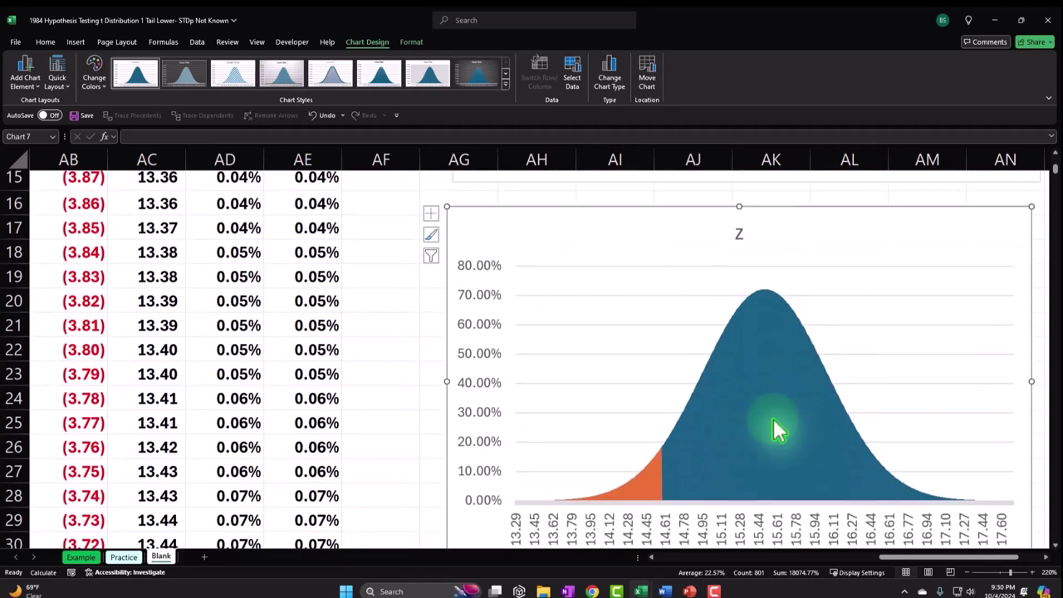
Plot the orange z<-1.64 series on the secondary axis, then delete the secondary vertical axis.
{"action": "double_click", "coordinate": [652, 489]}
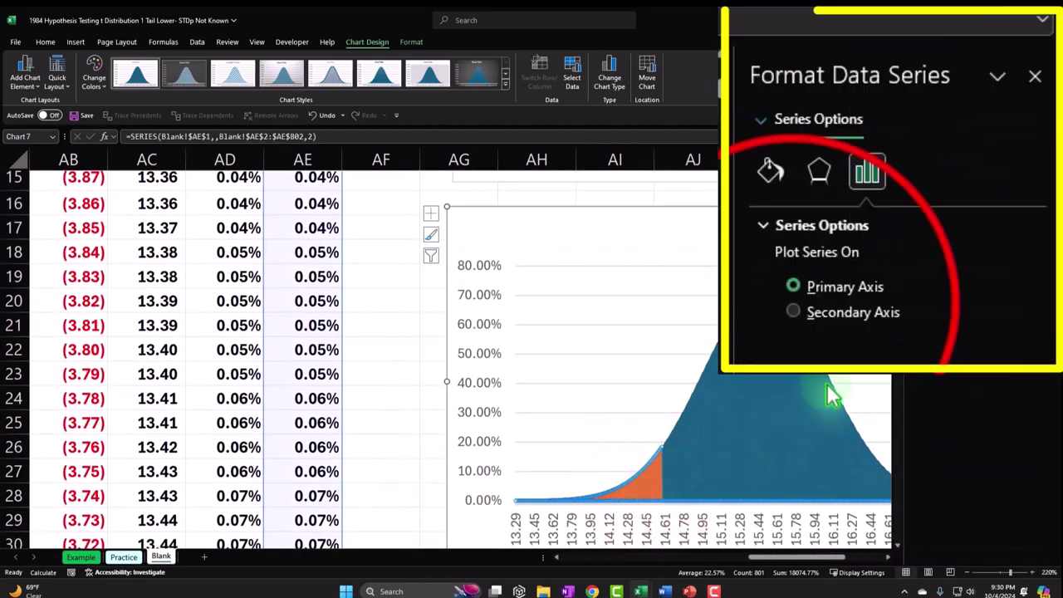
{"action": "left_click", "coordinate": [932, 275]}
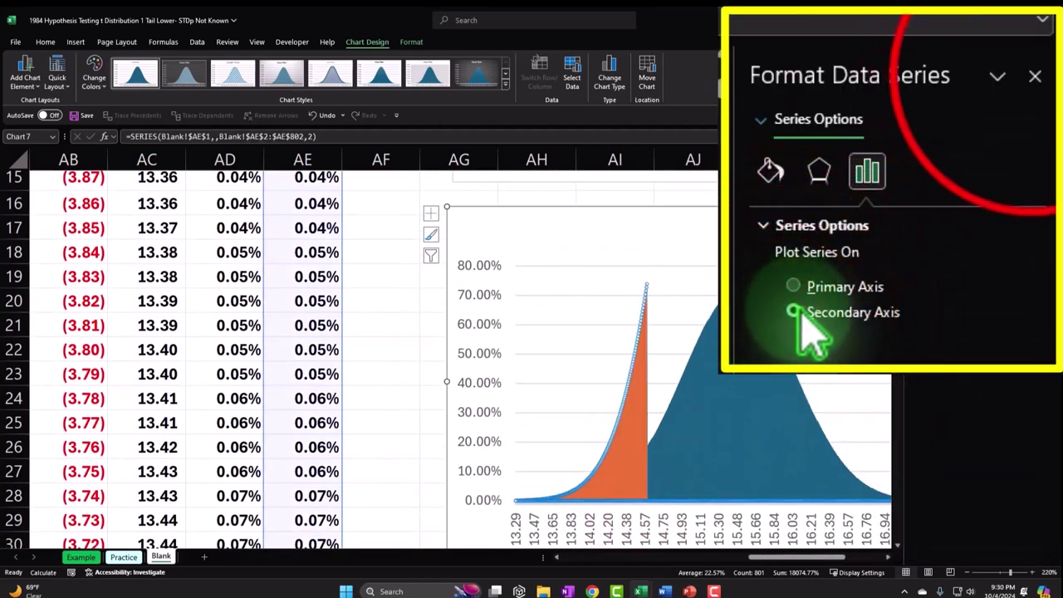
{"action": "left_click", "coordinate": [1035, 76]}
{"action": "left_click", "coordinate": [1001, 303]}
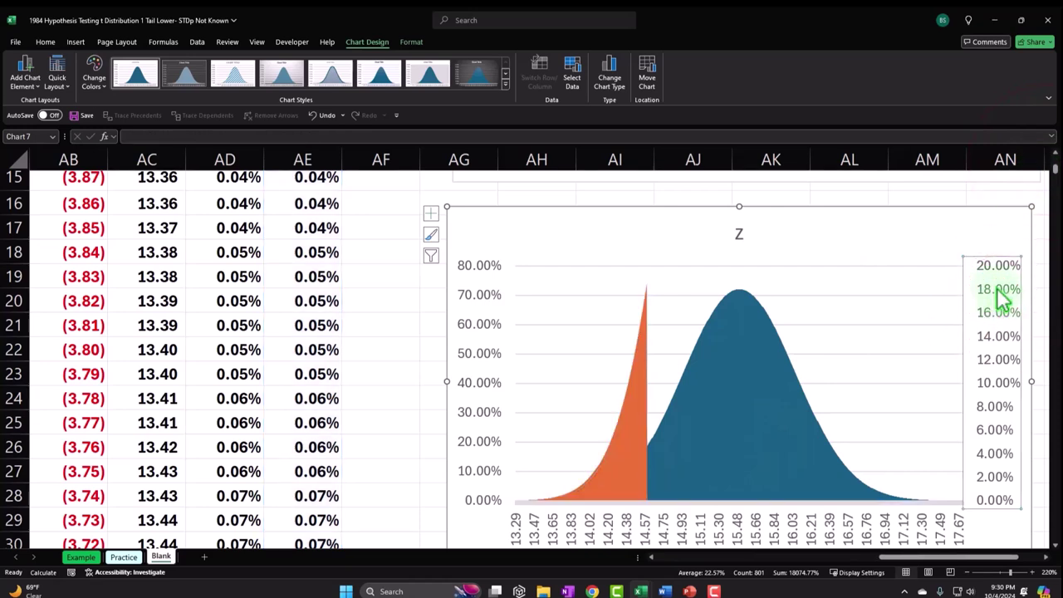
{"action": "key", "text": "Delete"}
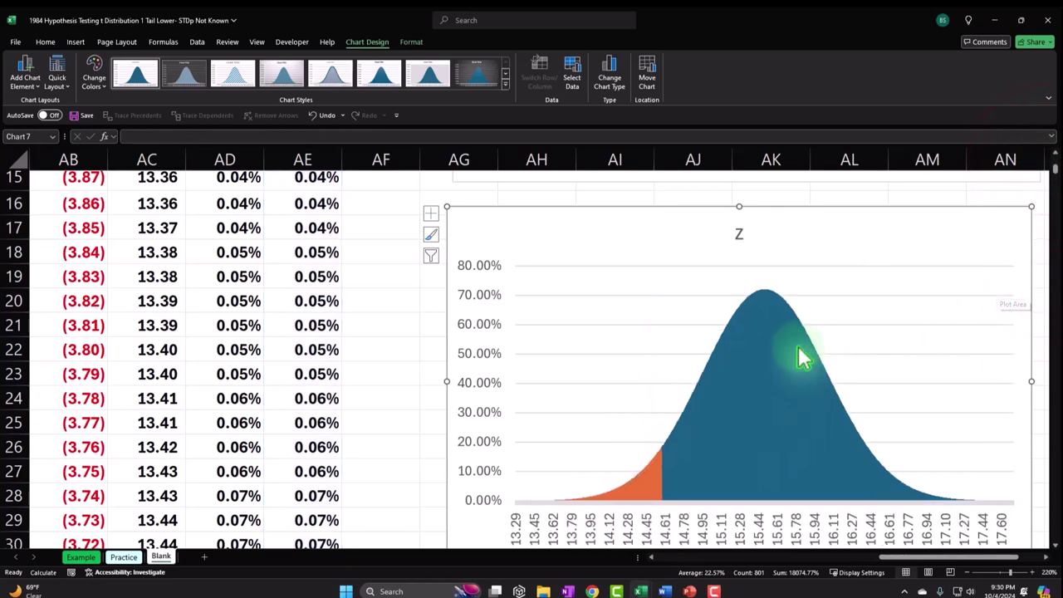
Open the axis formatting options via Chart Elements > Axes, then close the pane.
{"action": "left_click", "coordinate": [428, 214]}
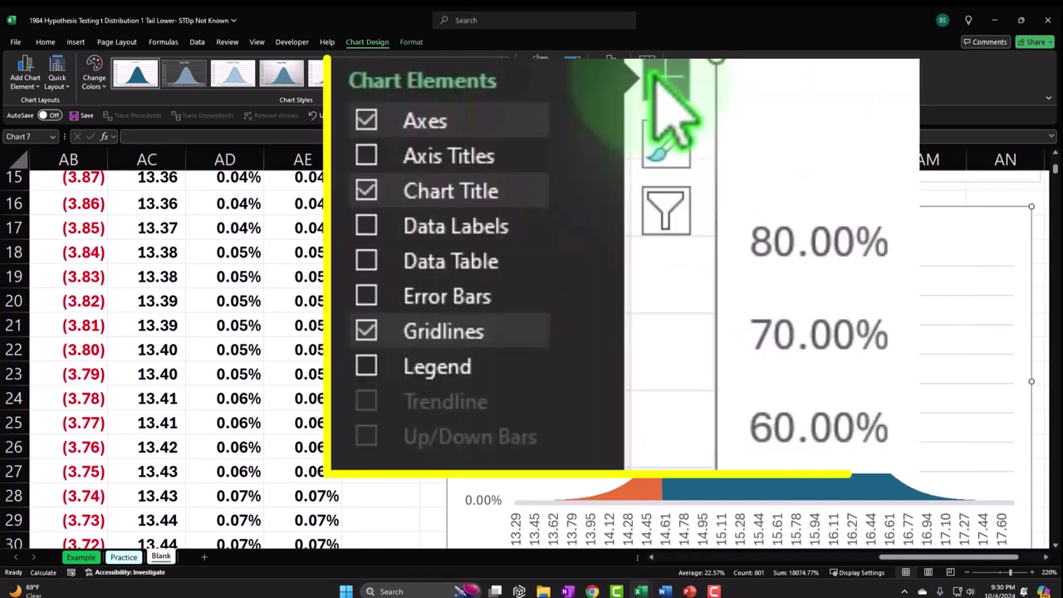
{"action": "left_click", "coordinate": [588, 122]}
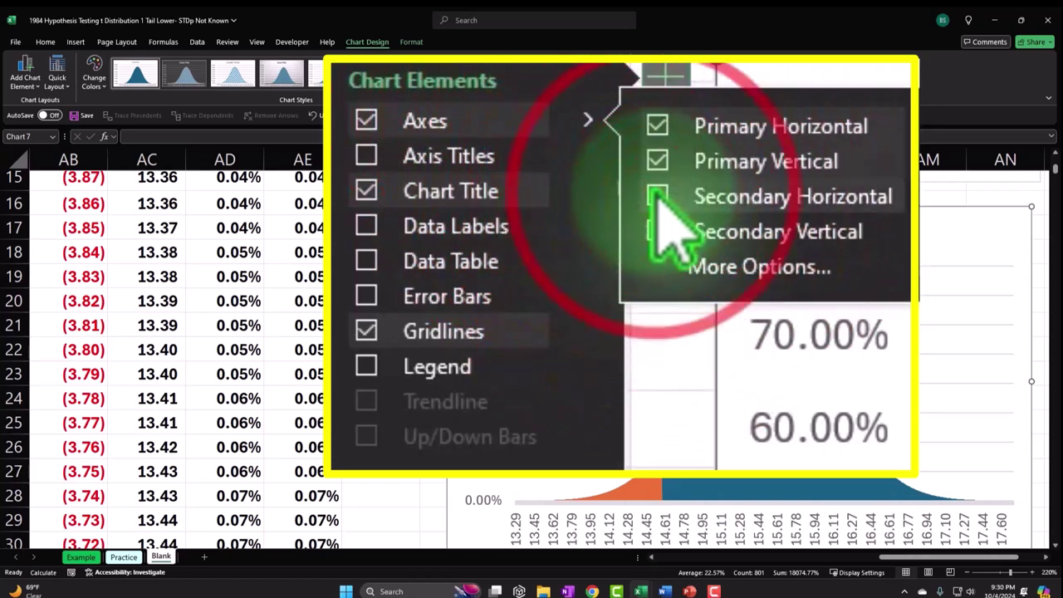
{"action": "left_click", "coordinate": [452, 274]}
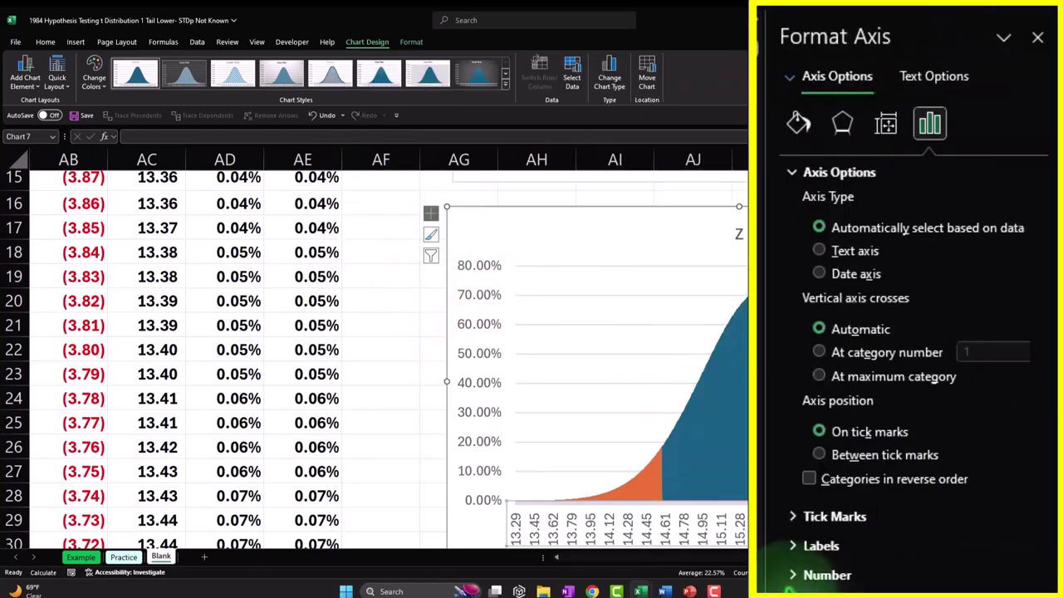
{"action": "scroll", "coordinate": [374, 357], "scroll_direction": "down", "scroll_amount": 2}
{"action": "scroll", "coordinate": [374, 357], "scroll_direction": "up", "scroll_amount": 2}
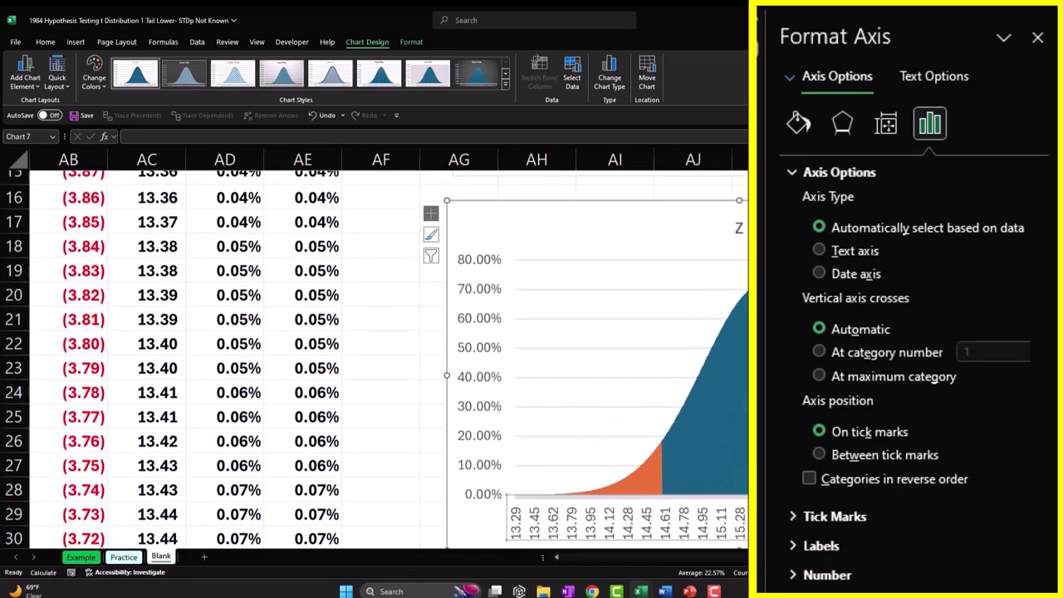
{"action": "left_click", "coordinate": [1036, 39]}
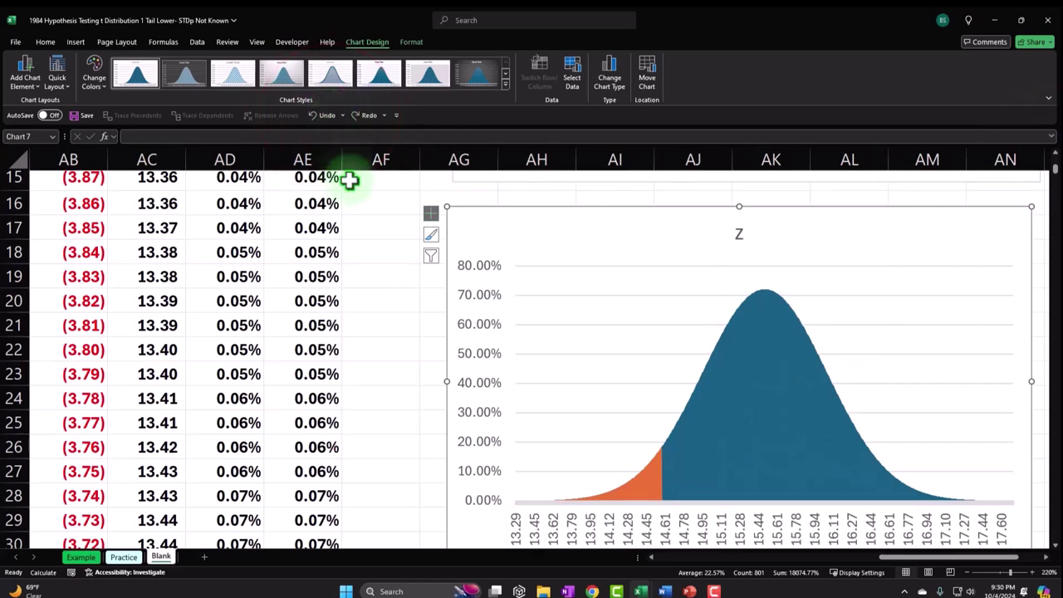
Start editing the z<-1.64 series' axis labels from AE2, then cancel without changes.
{"action": "left_click", "coordinate": [572, 79]}
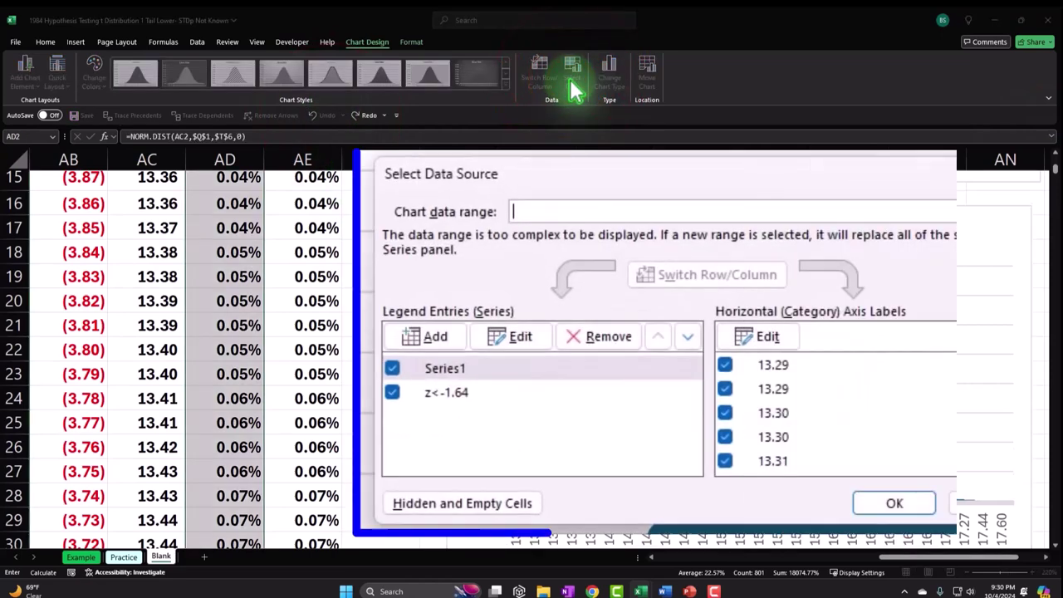
{"action": "left_click", "coordinate": [449, 392]}
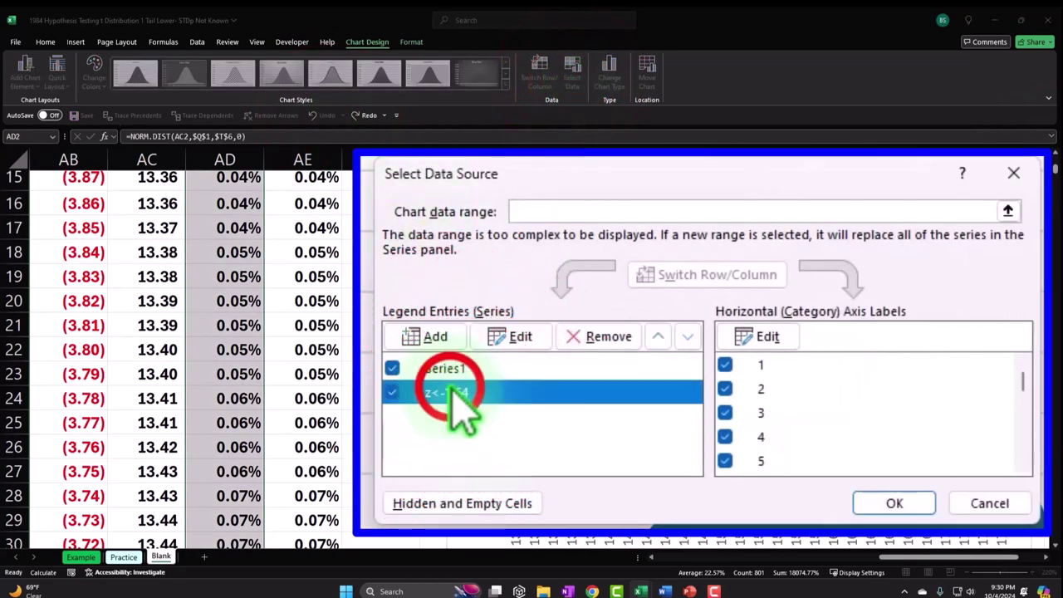
{"action": "left_click", "coordinate": [736, 350]}
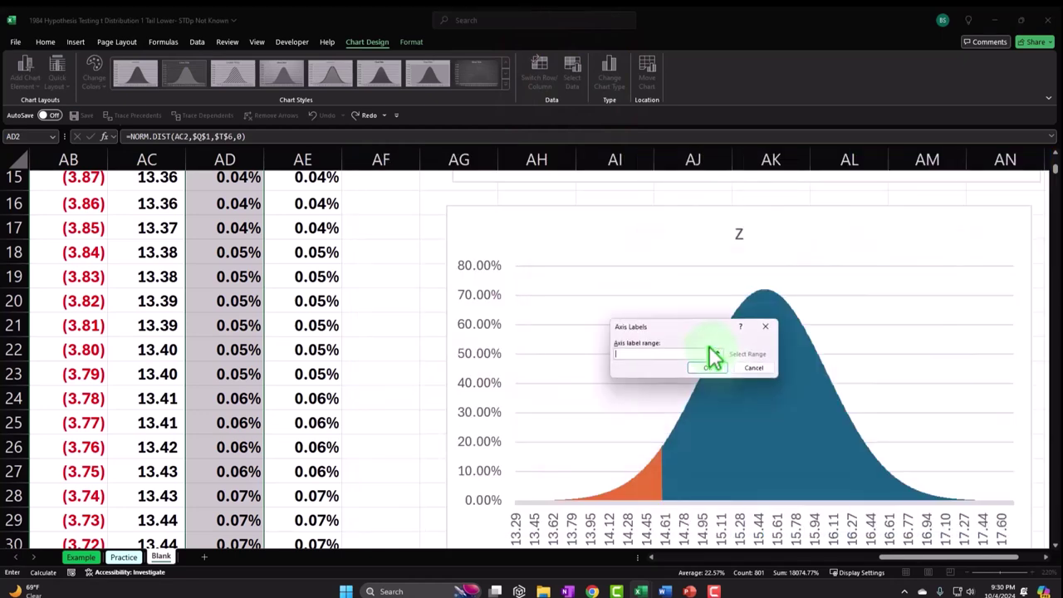
{"action": "left_click", "coordinate": [320, 217]}
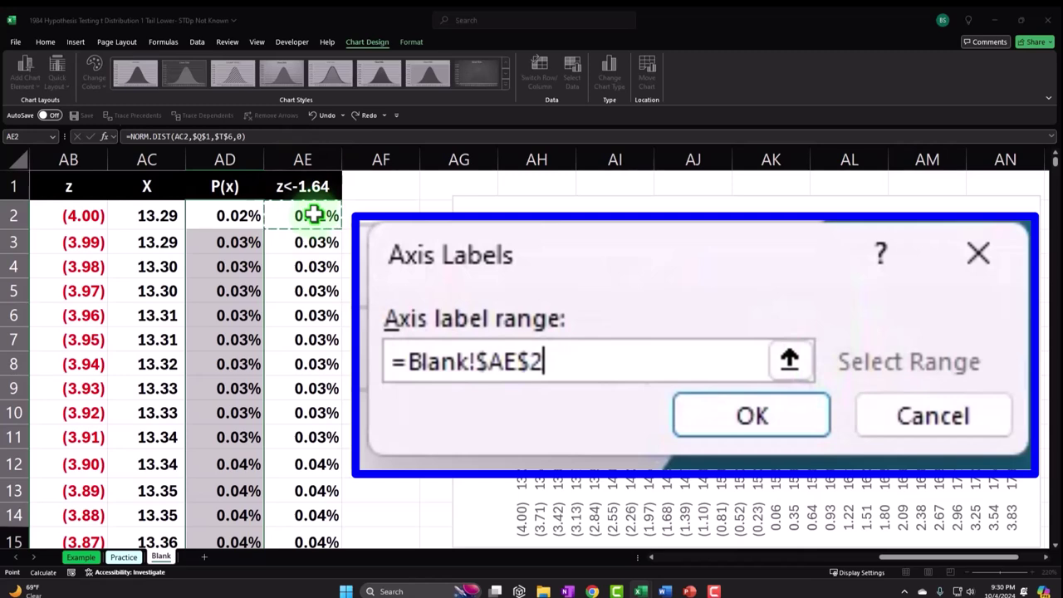
{"action": "left_click", "coordinate": [977, 251]}
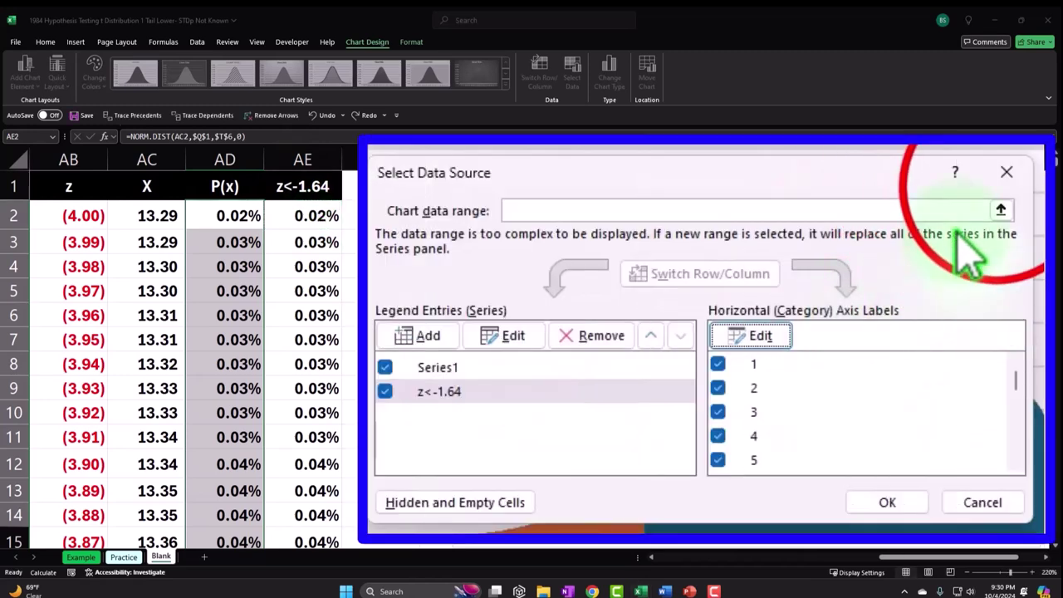
{"action": "left_click", "coordinate": [1006, 172]}
Select the Z chart and reopen its Select Data Source dialog.
{"action": "scroll", "coordinate": [811, 357], "scroll_direction": "down", "scroll_amount": 2}
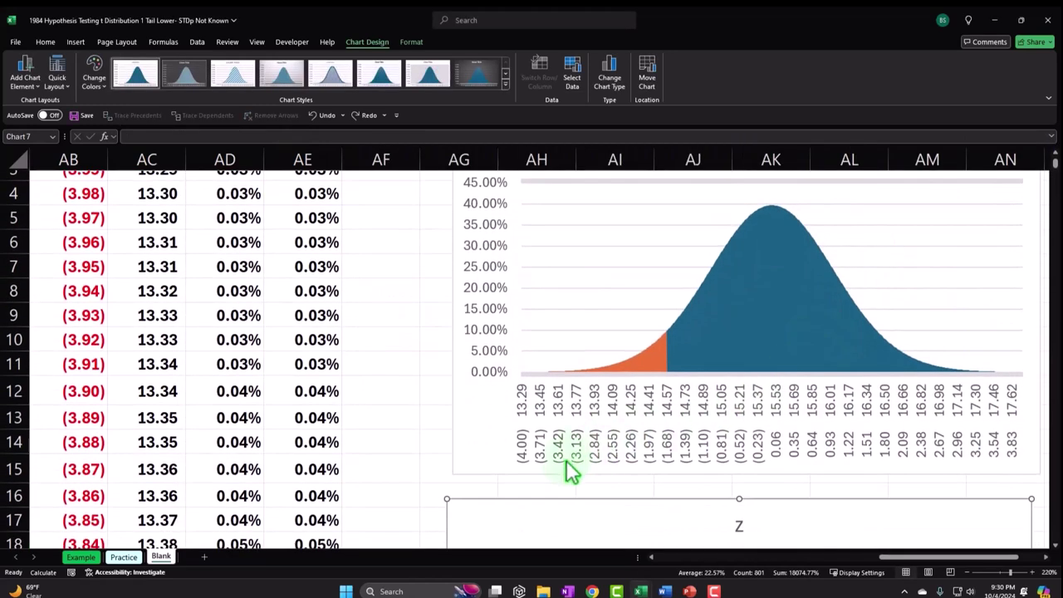
{"action": "scroll", "coordinate": [566, 469], "scroll_direction": "down", "scroll_amount": 6}
{"action": "left_click", "coordinate": [486, 389]}
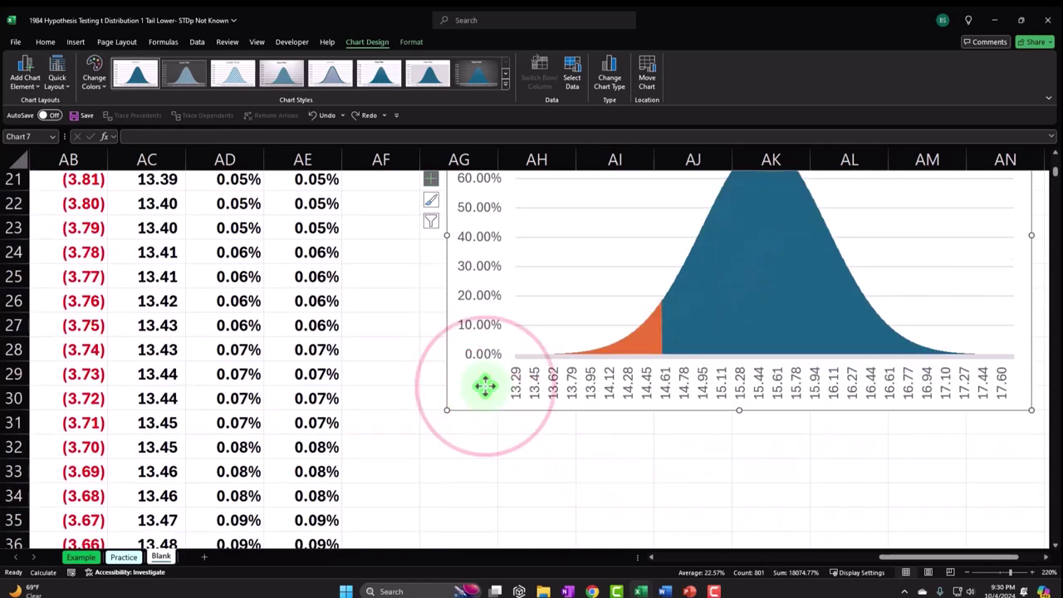
{"action": "left_click", "coordinate": [572, 76]}
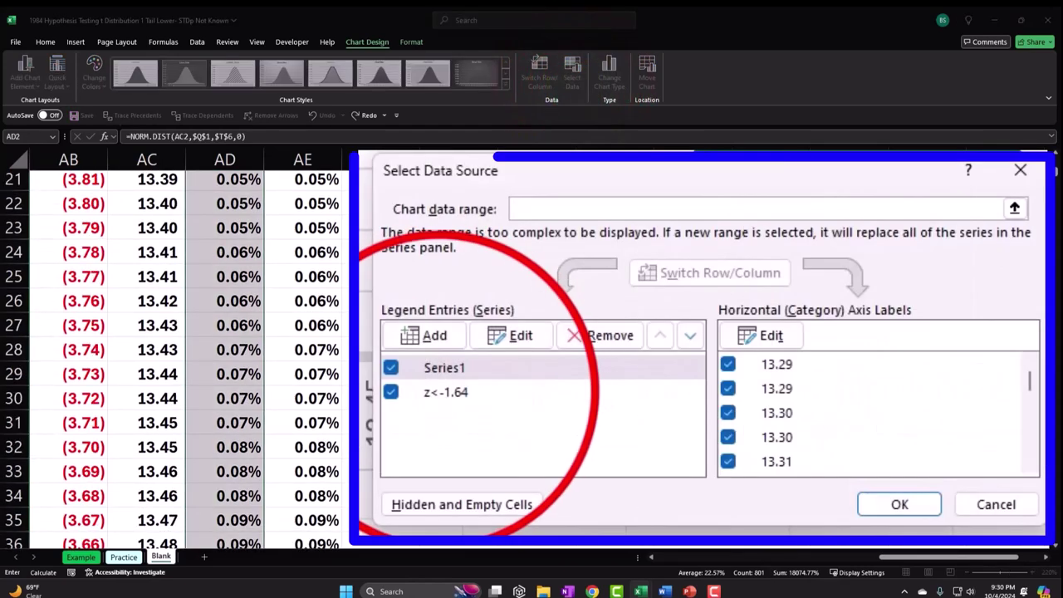
Set the z<-1.64 series' horizontal axis labels to the z values in AB2:AB802.
{"action": "left_click", "coordinate": [448, 392]}
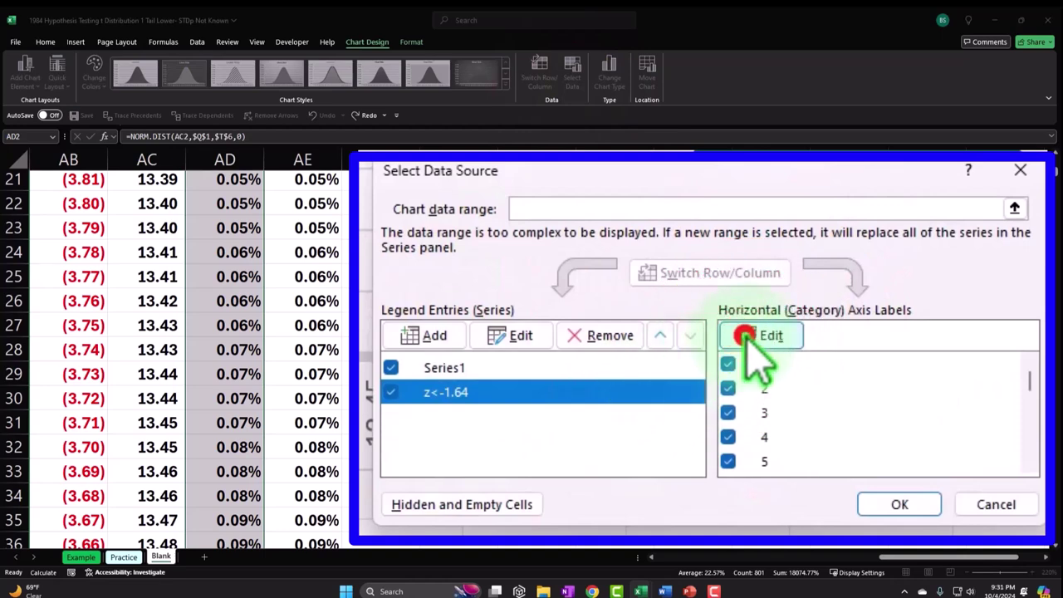
{"action": "left_click", "coordinate": [758, 334]}
{"action": "scroll", "coordinate": [124, 348], "scroll_direction": "up", "scroll_amount": 7}
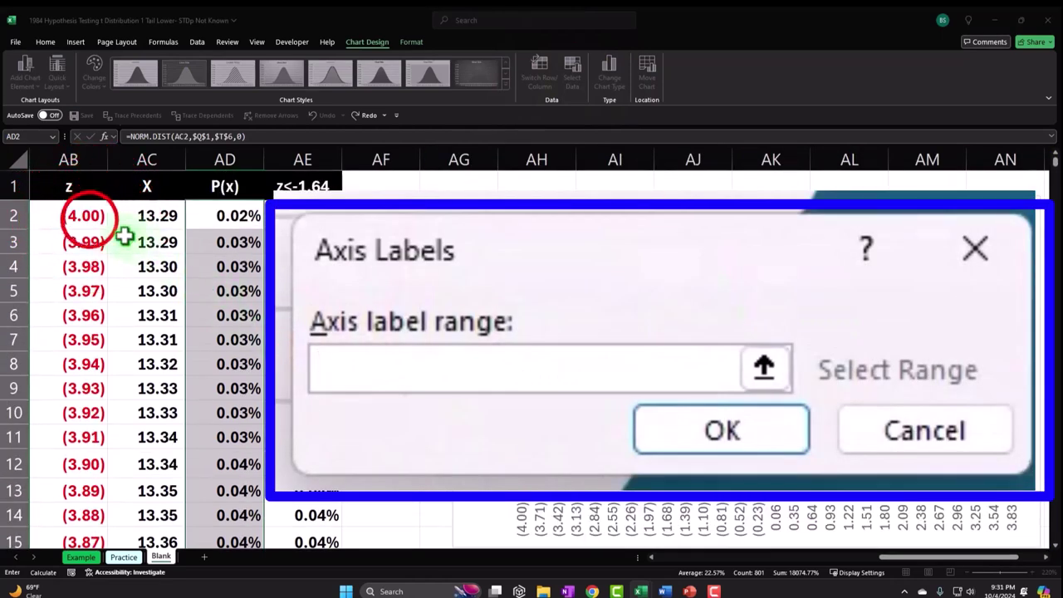
{"action": "left_click", "coordinate": [88, 217]}
{"action": "key", "text": "ctrl+shift+Down"}
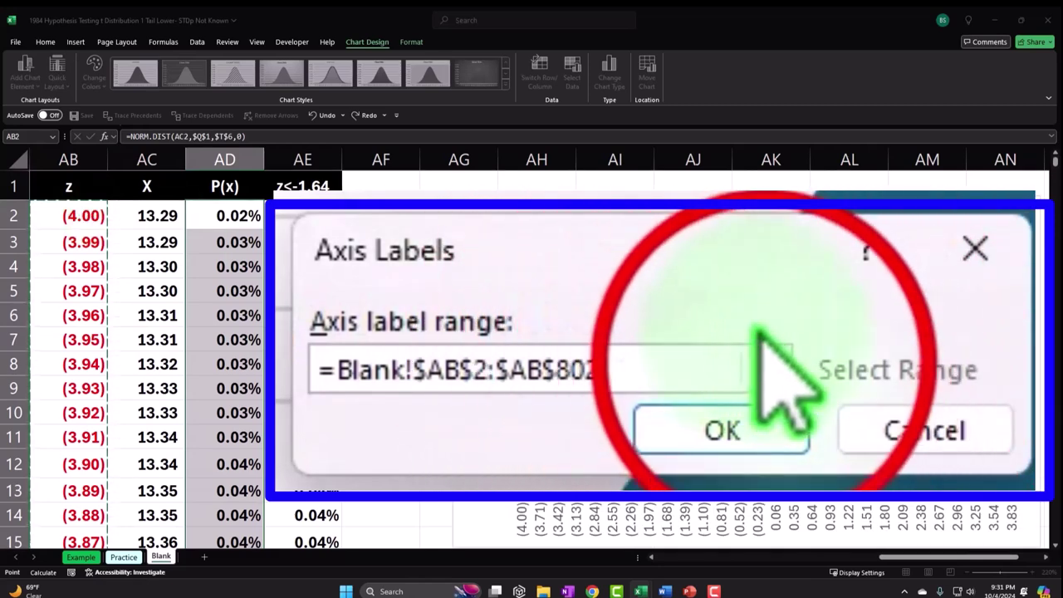
{"action": "left_click", "coordinate": [764, 368]}
{"action": "left_click", "coordinate": [990, 326]}
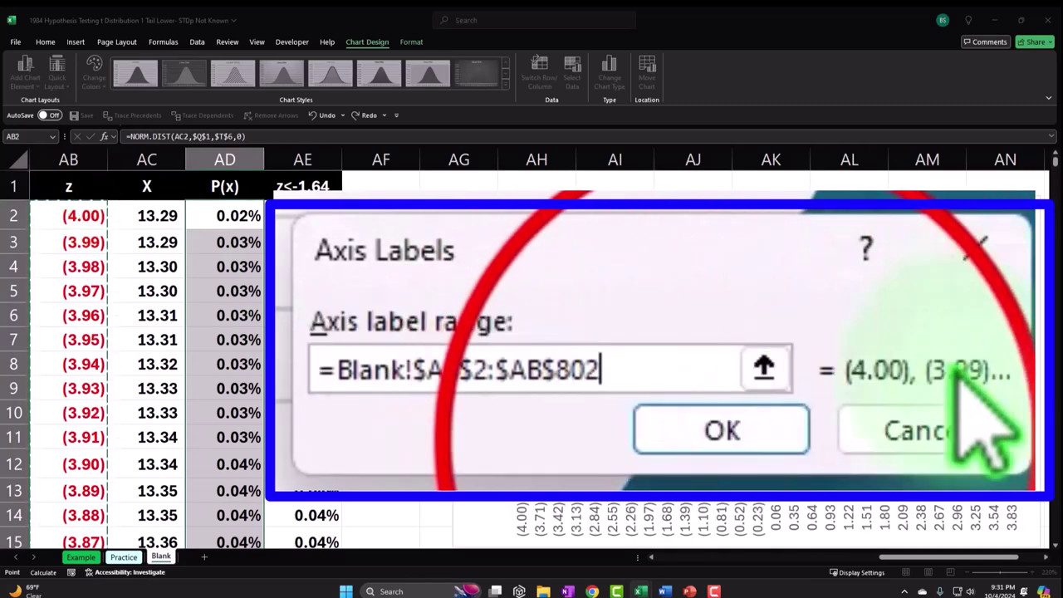
{"action": "left_click", "coordinate": [721, 430]}
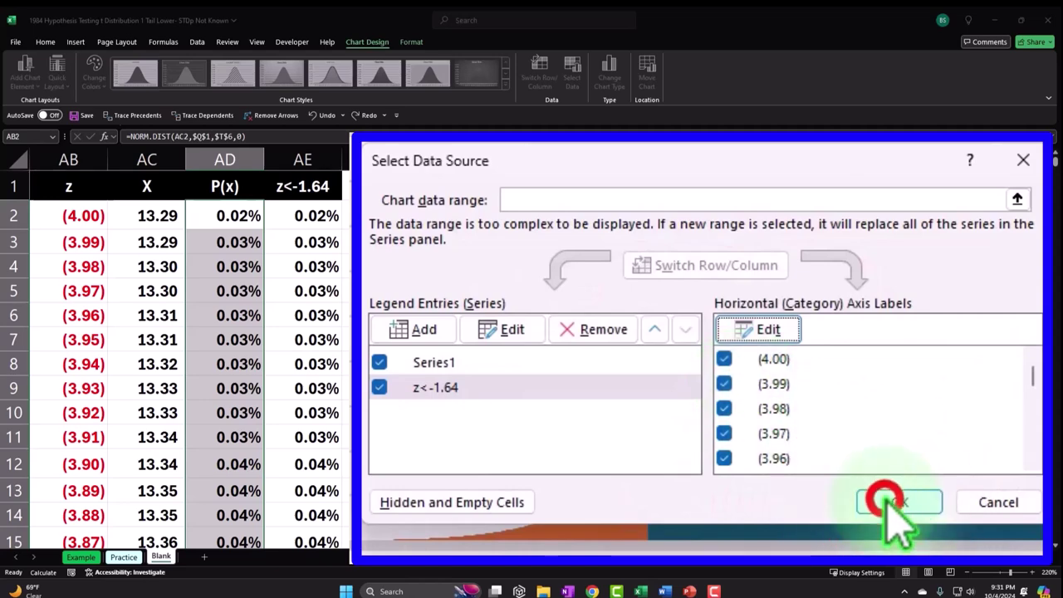
{"action": "left_click", "coordinate": [892, 501]}
{"action": "scroll", "coordinate": [771, 407], "scroll_direction": "down", "scroll_amount": 6}
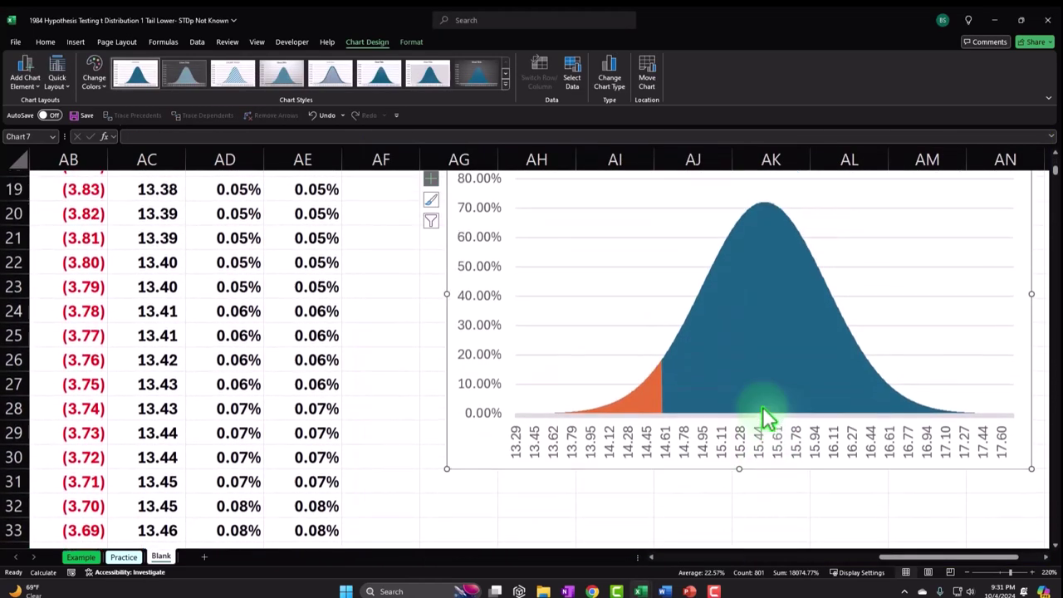
Enable the Secondary Horizontal axis on the Z chart and open its Format Axis options.
{"action": "scroll", "coordinate": [762, 406], "scroll_direction": "up", "scroll_amount": 2}
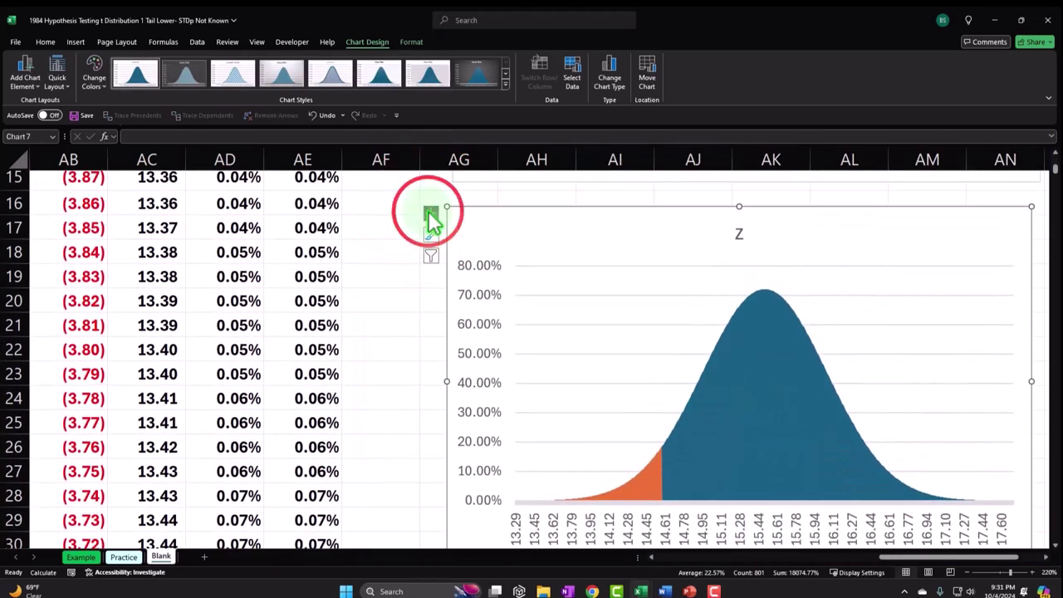
{"action": "left_click", "coordinate": [431, 214]}
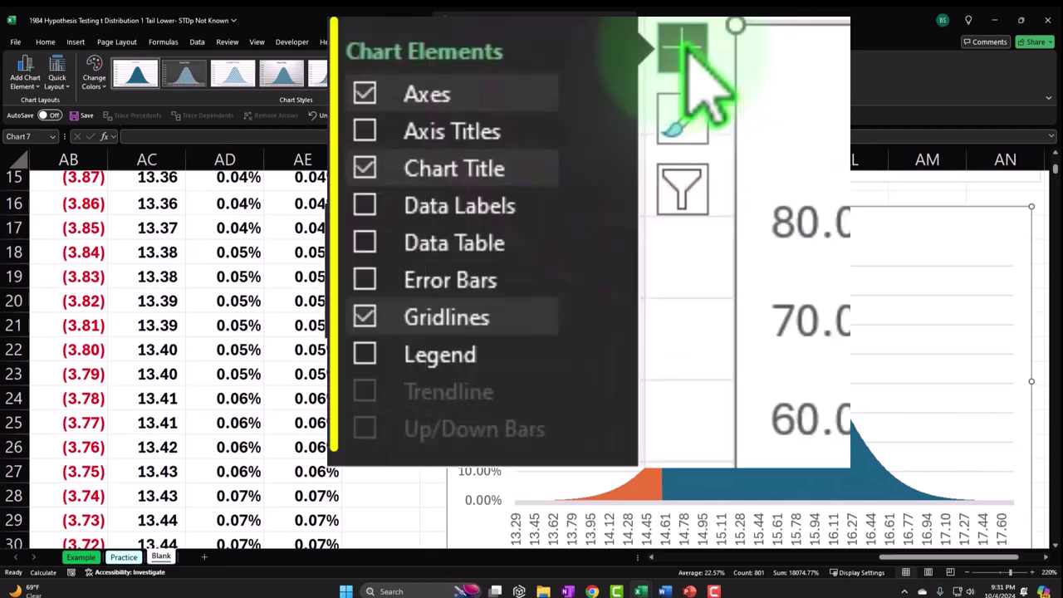
{"action": "left_click", "coordinate": [600, 93]}
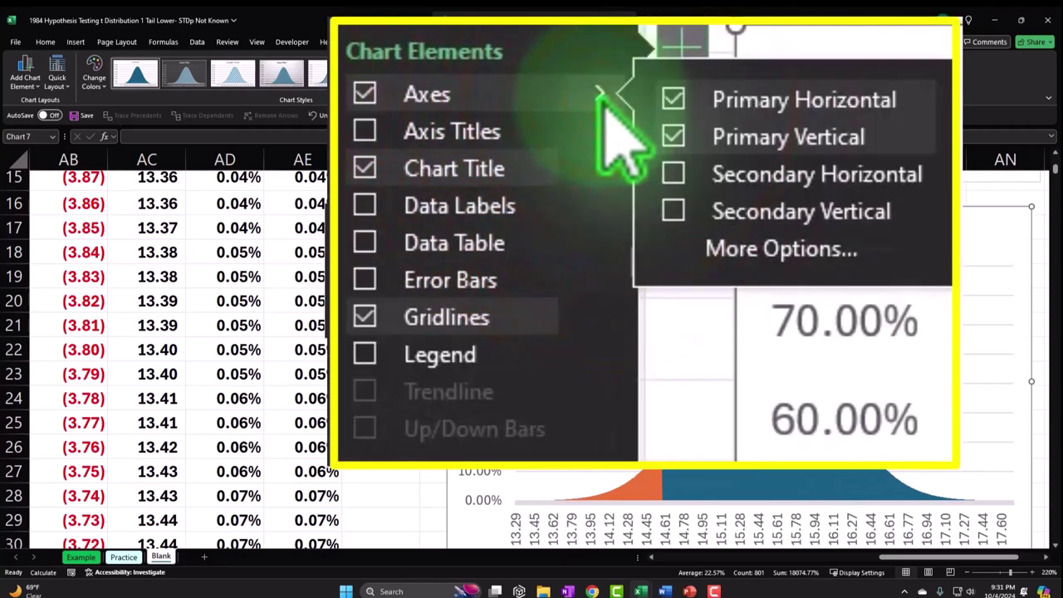
{"action": "left_click", "coordinate": [672, 174]}
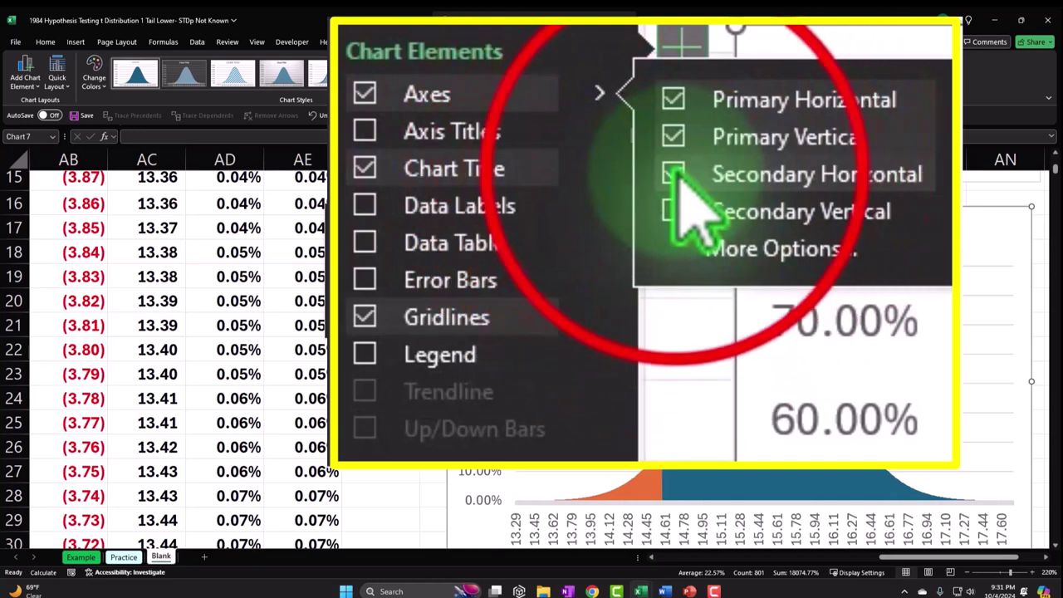
{"action": "left_click", "coordinate": [677, 175]}
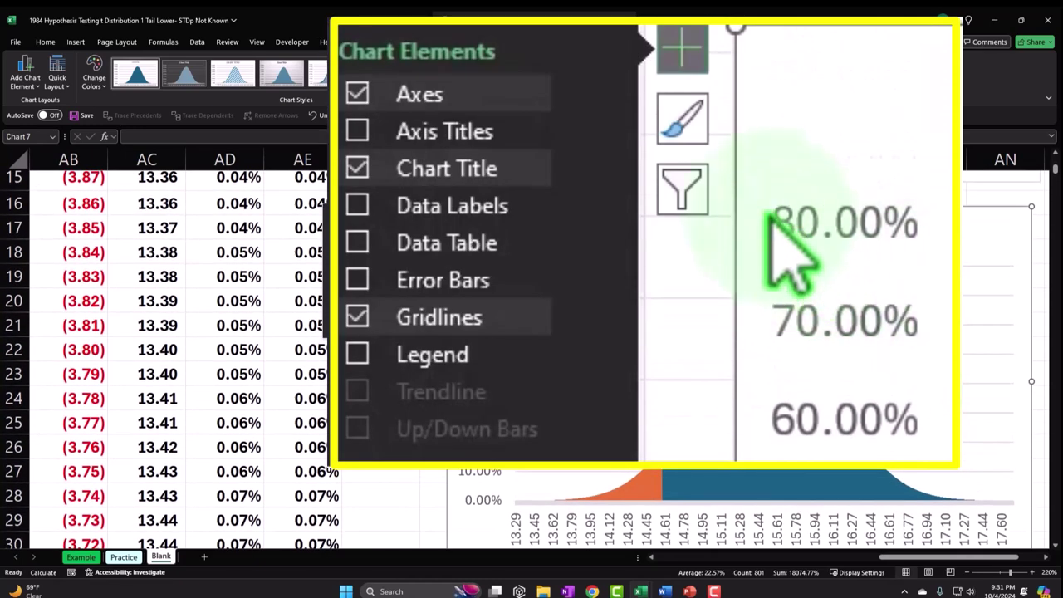
{"action": "left_click", "coordinate": [605, 93]}
{"action": "left_click", "coordinate": [674, 176]}
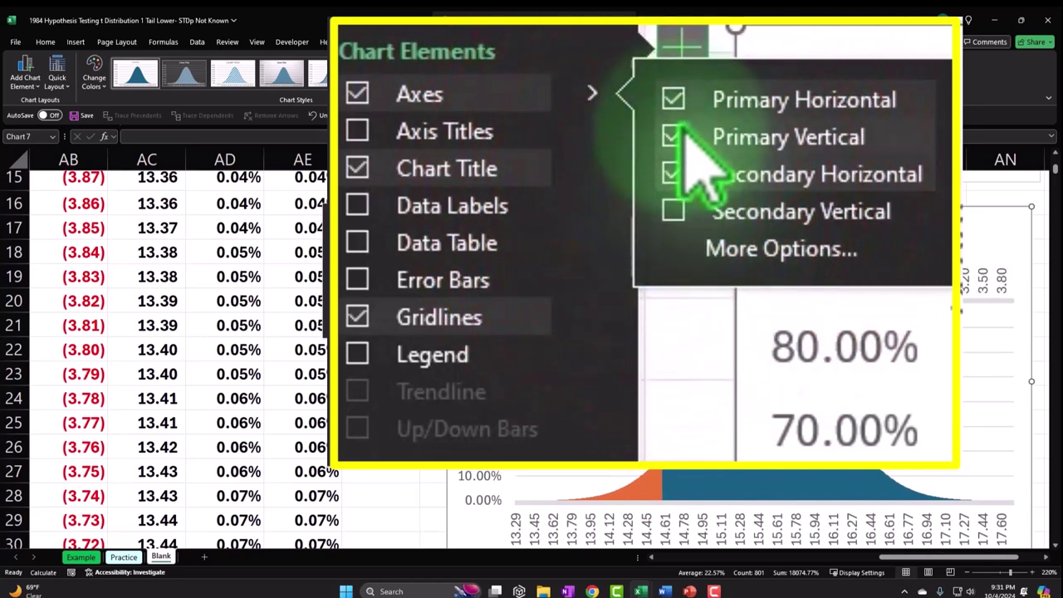
{"action": "left_click", "coordinate": [449, 274]}
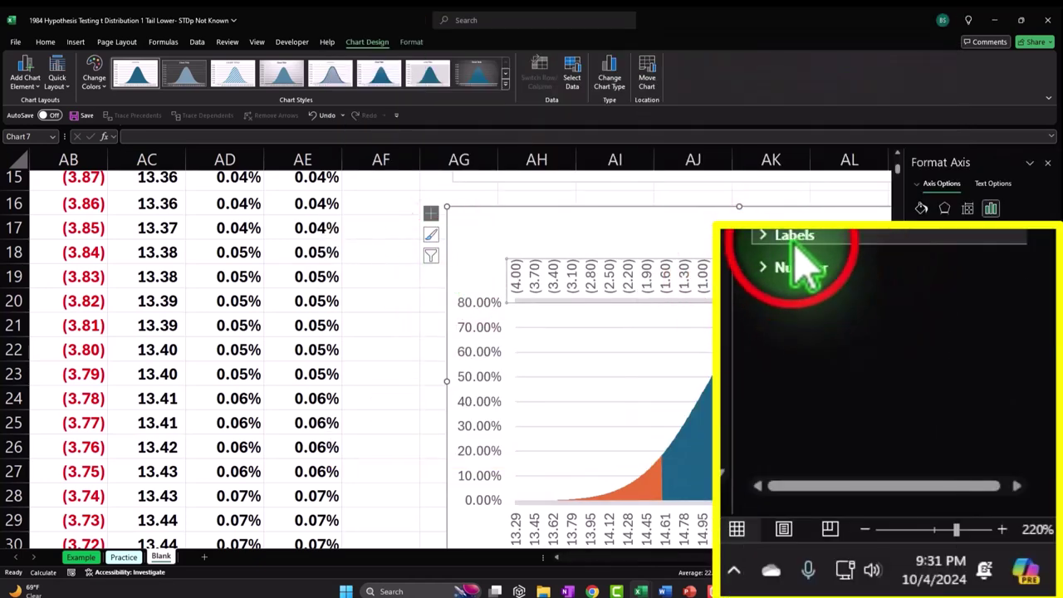
Set the axis label position to Low, close Format Axis, and deselect the Z chart.
{"action": "left_click", "coordinate": [794, 241]}
{"action": "left_click", "coordinate": [1016, 384]}
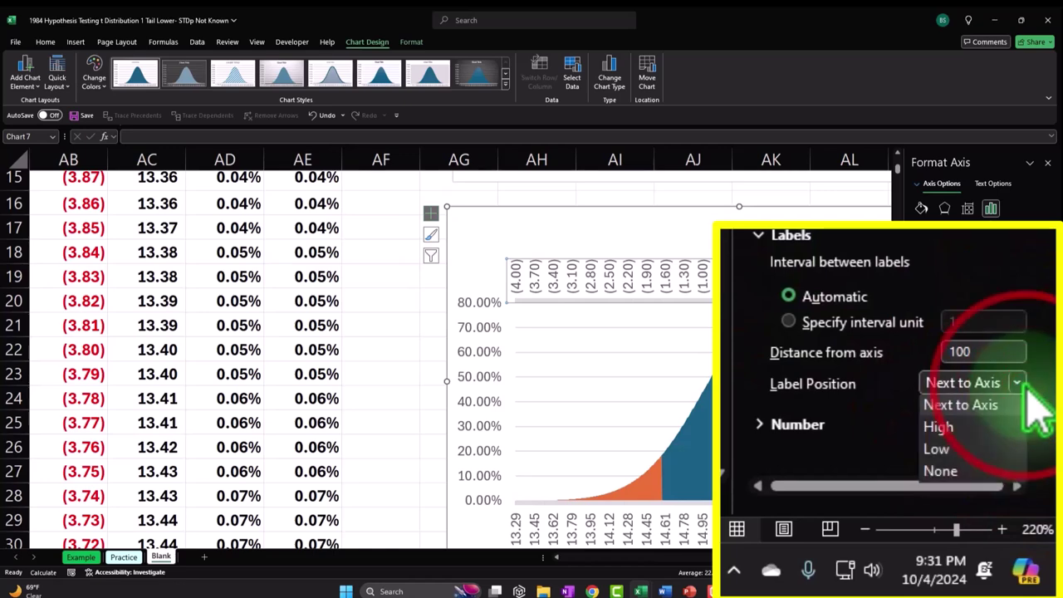
{"action": "left_click", "coordinate": [988, 448]}
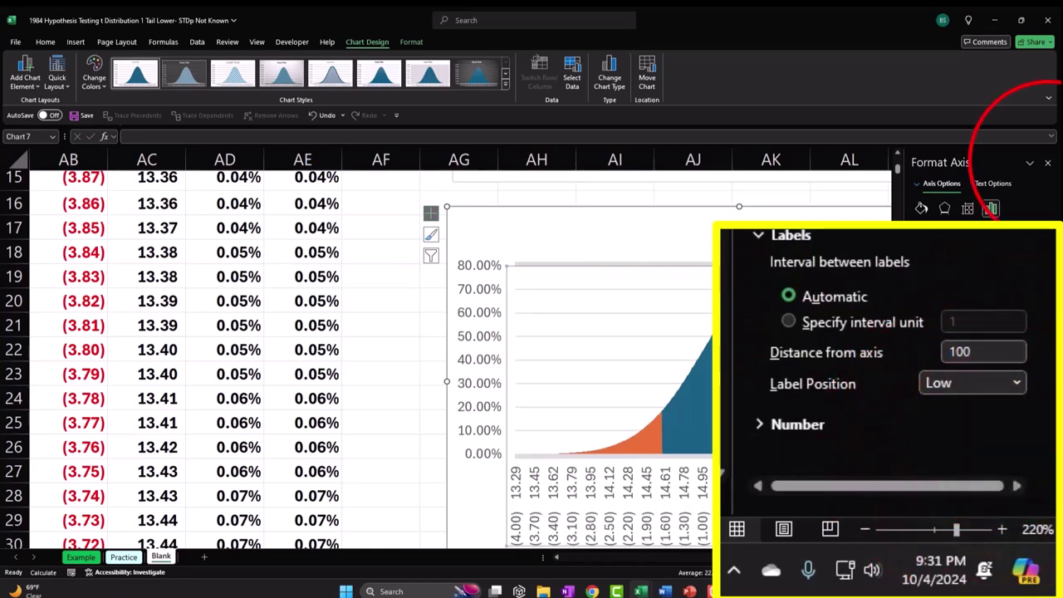
{"action": "left_click", "coordinate": [1048, 165]}
{"action": "left_click", "coordinate": [664, 531]}
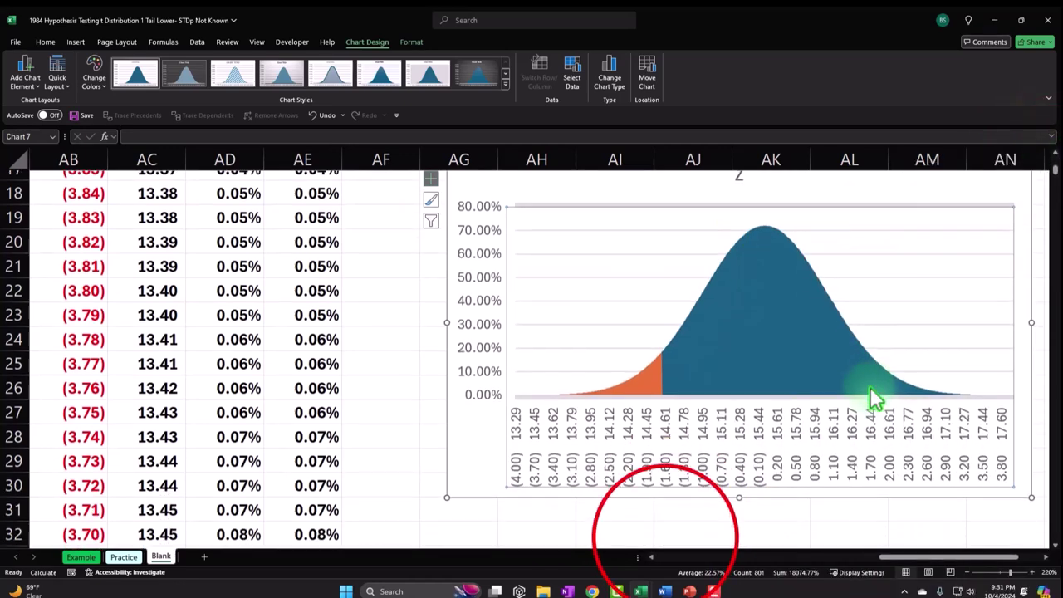
{"action": "scroll", "coordinate": [665, 534], "scroll_direction": "up", "scroll_amount": 3}
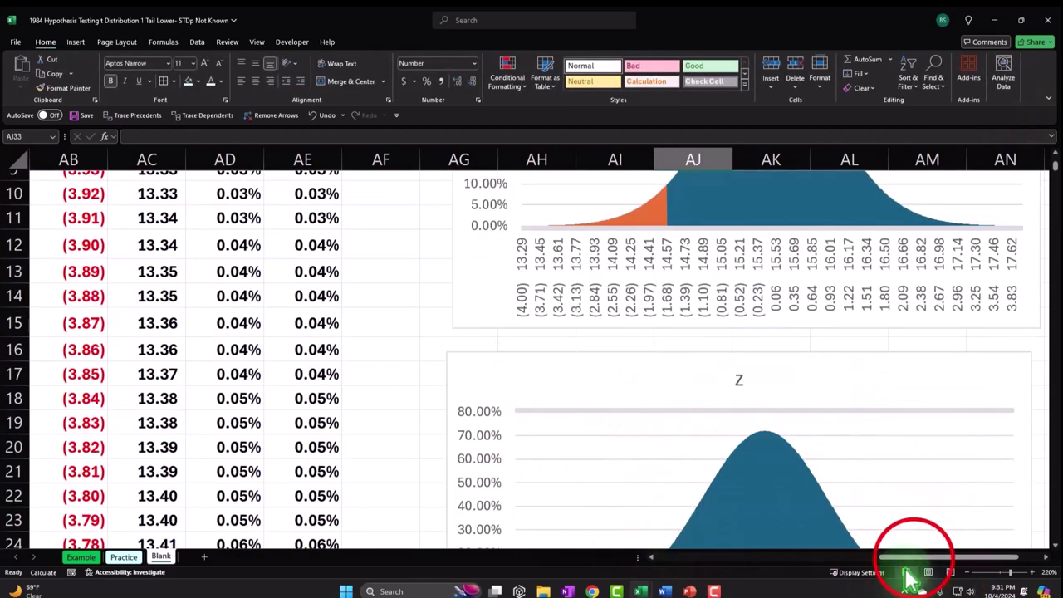
Review the T chart's orange lower tail, then scroll left to the S–U results table.
{"action": "left_click_drag", "start_coordinate": [916, 563], "coordinate": [953, 565]}
{"action": "scroll", "coordinate": [904, 463], "scroll_direction": "down", "scroll_amount": 1}
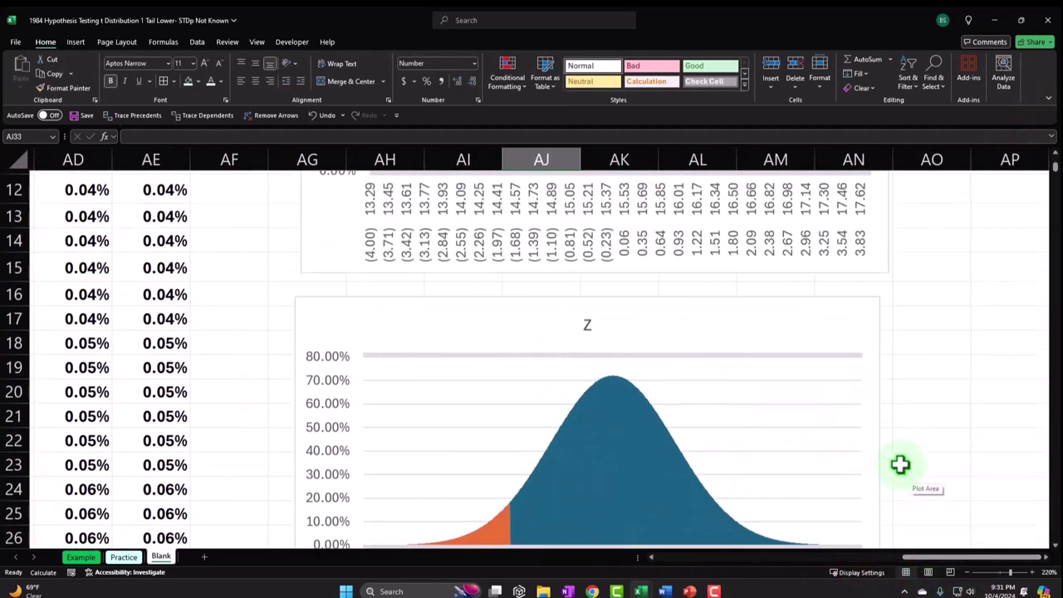
{"action": "scroll", "coordinate": [900, 465], "scroll_direction": "up", "scroll_amount": 3}
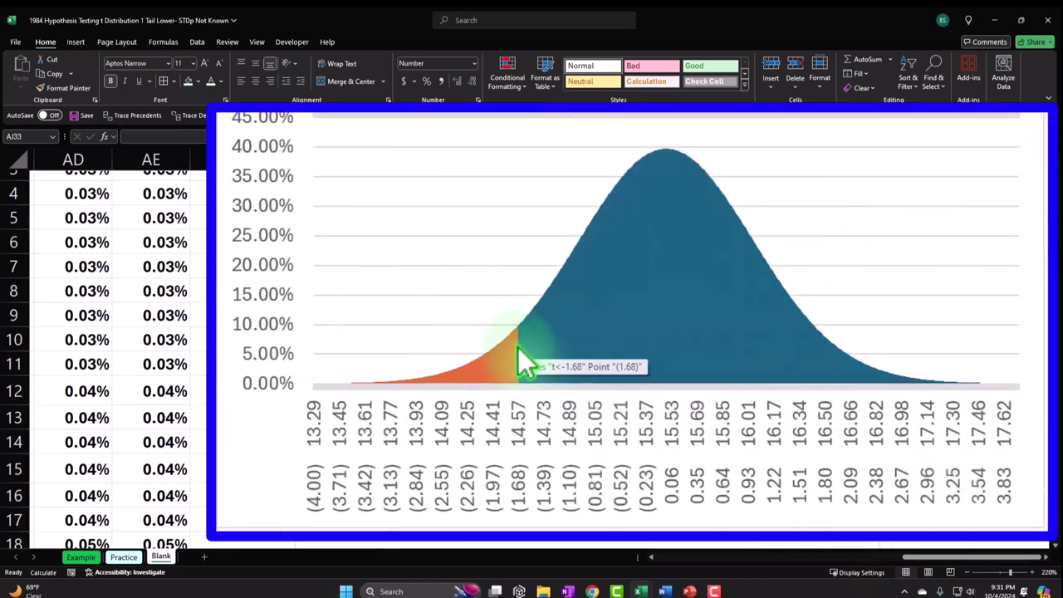
{"action": "scroll", "coordinate": [518, 376], "scroll_direction": "up", "scroll_amount": 1}
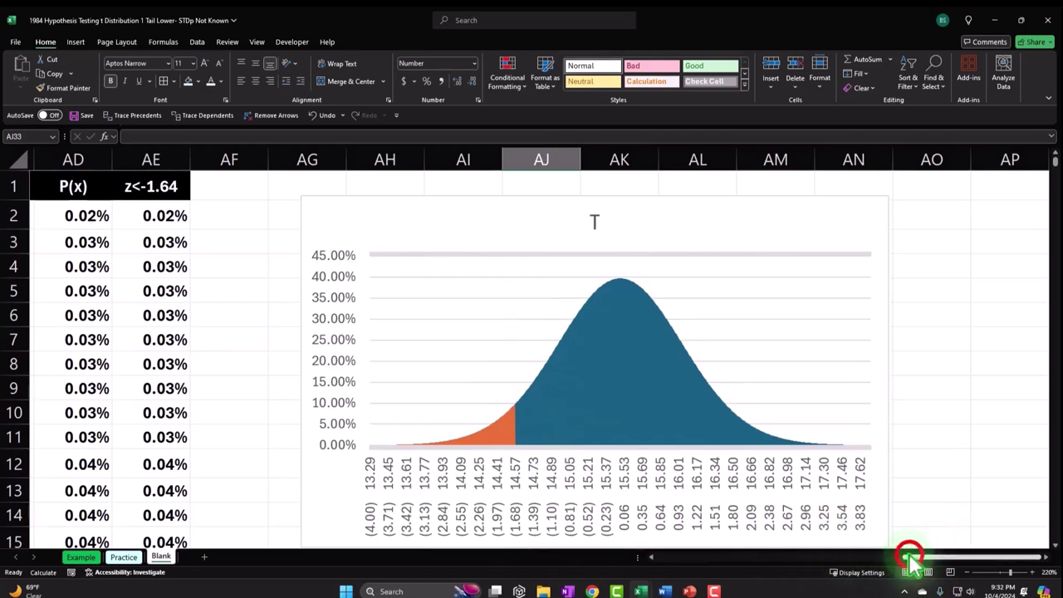
{"action": "left_click_drag", "start_coordinate": [909, 560], "coordinate": [764, 571]}
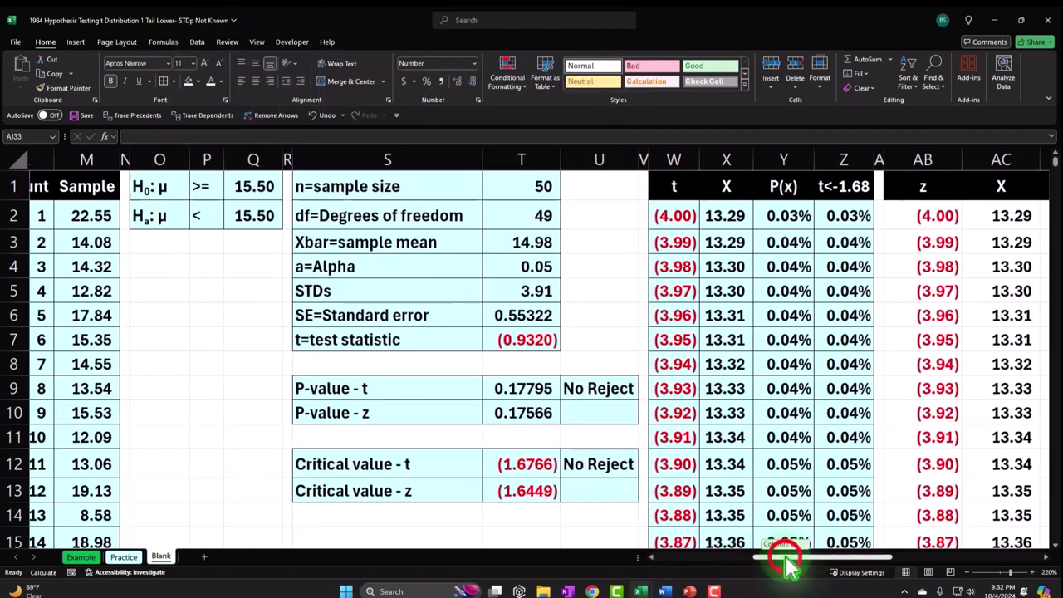
Check the sample size formula =COUNT(M2:M51) in T1, then return to the T chart.
{"action": "left_click_drag", "start_coordinate": [789, 567], "coordinate": [795, 568]}
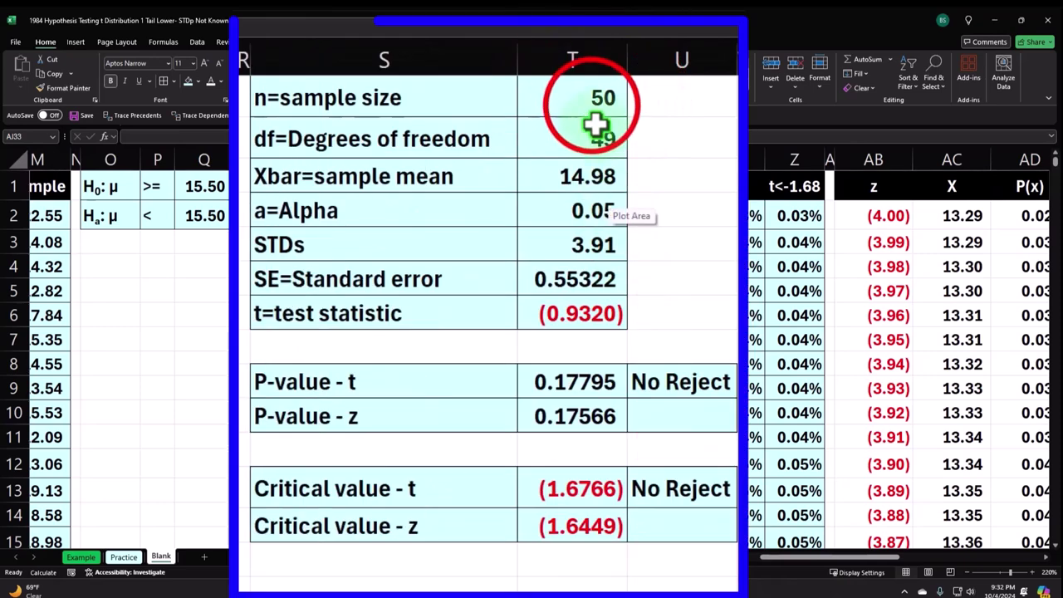
{"action": "left_click", "coordinate": [489, 187]}
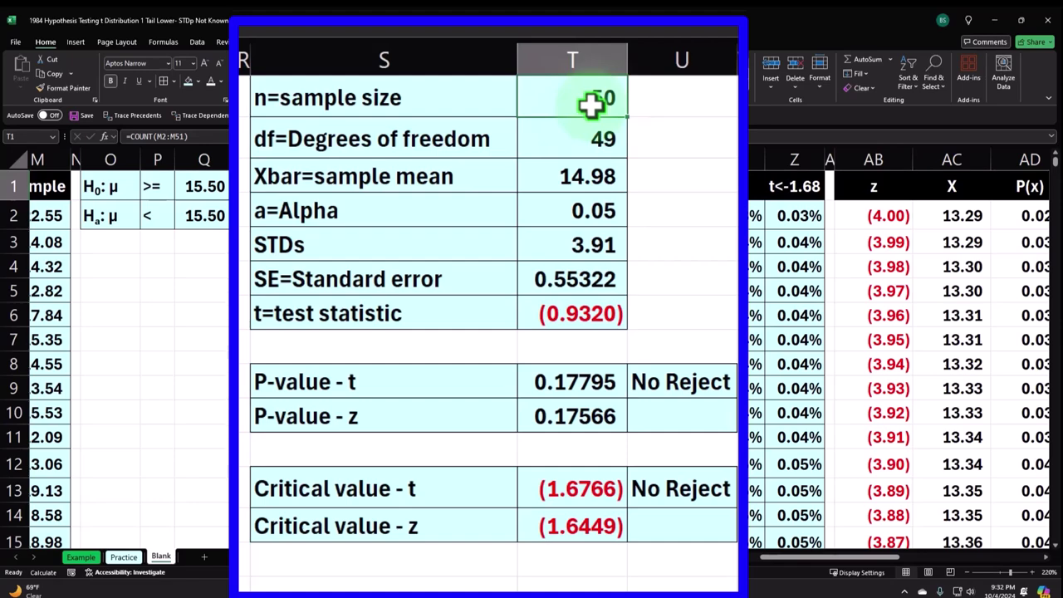
{"action": "left_click_drag", "start_coordinate": [780, 554], "coordinate": [931, 562]}
{"action": "scroll", "coordinate": [858, 451], "scroll_direction": "down", "scroll_amount": 1}
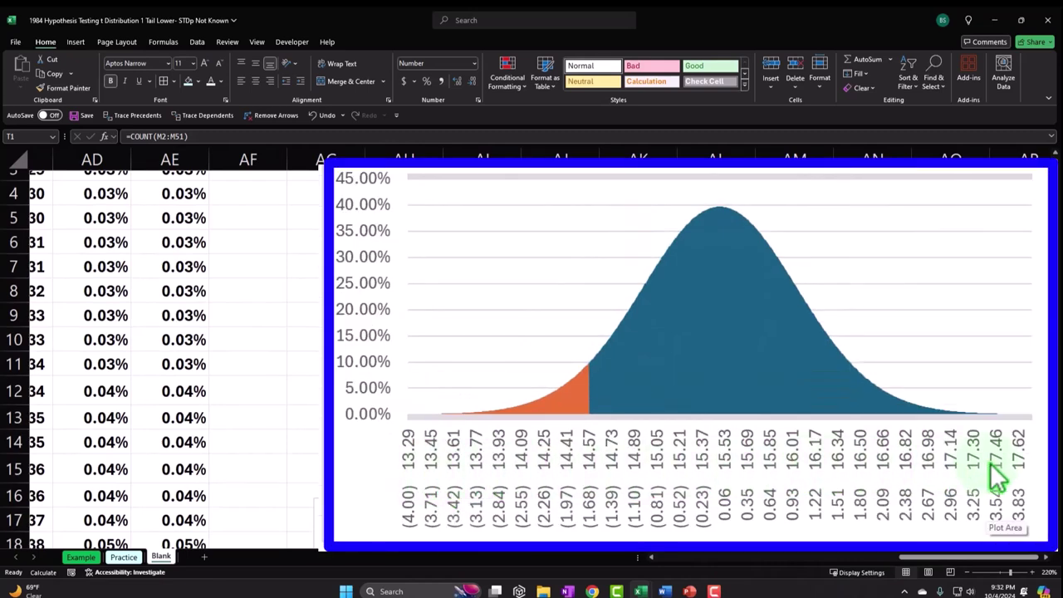
Compare the orange lower-tail shading on the T and Z bell-curve charts.
{"action": "scroll", "coordinate": [871, 407], "scroll_direction": "down", "scroll_amount": 1}
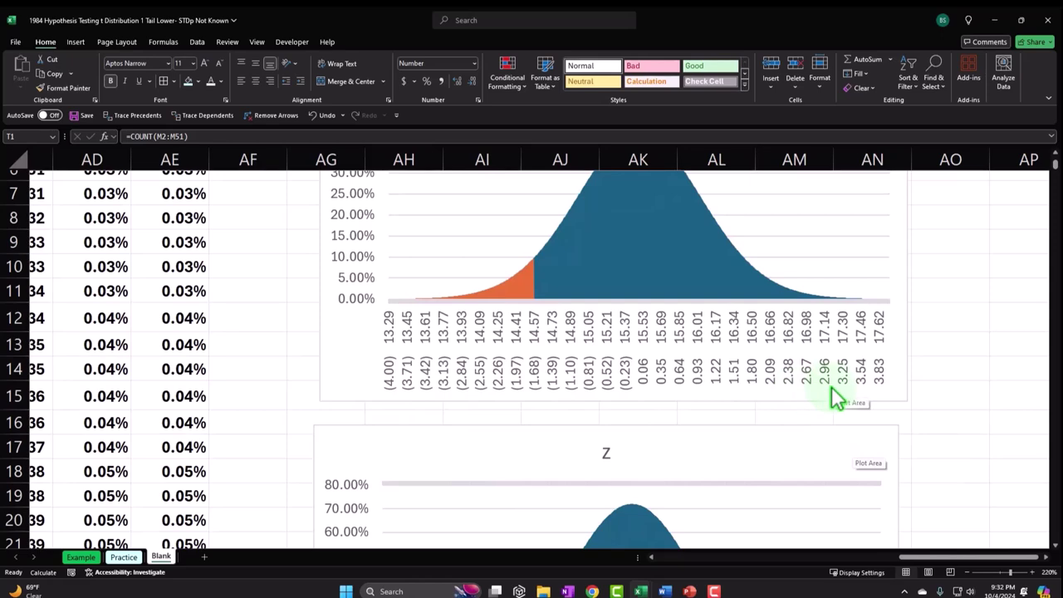
{"action": "scroll", "coordinate": [831, 386], "scroll_direction": "down", "scroll_amount": 4}
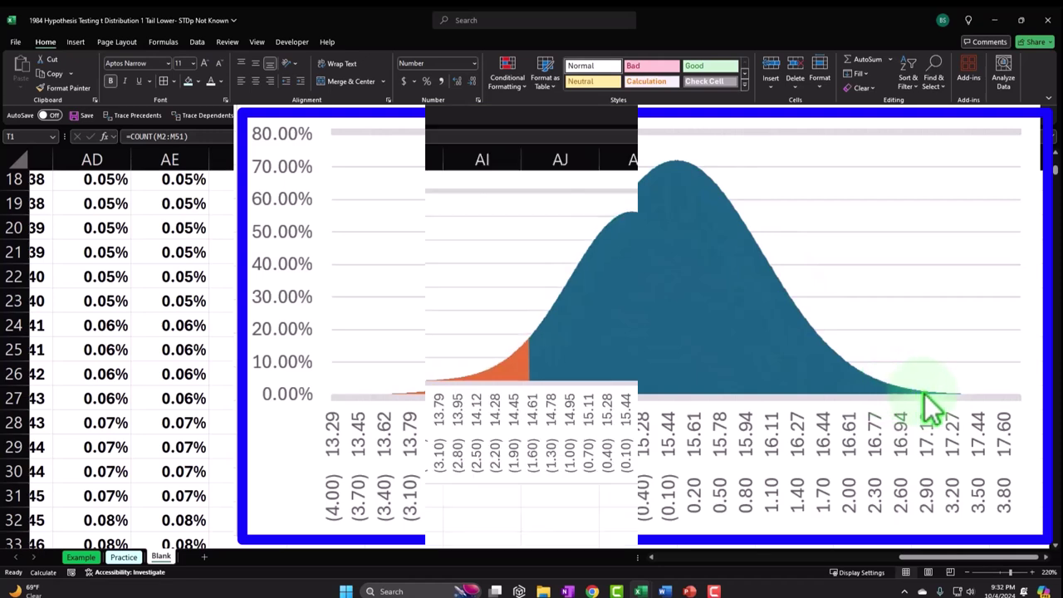
{"action": "scroll", "coordinate": [498, 392], "scroll_direction": "up", "scroll_amount": 4}
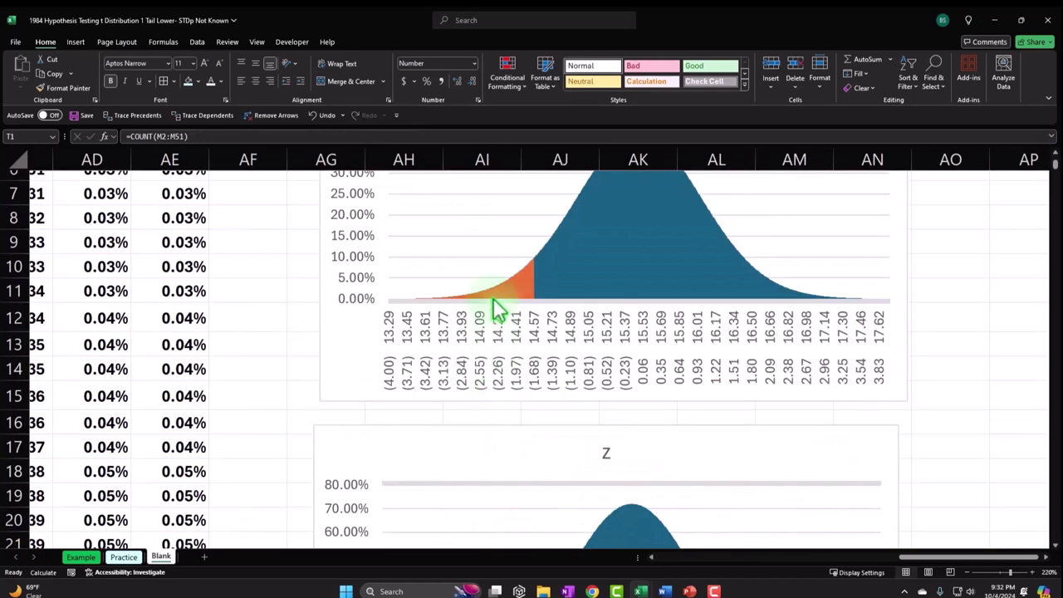
{"action": "scroll", "coordinate": [494, 298], "scroll_direction": "up", "scroll_amount": 2}
{"action": "scroll", "coordinate": [728, 351], "scroll_direction": "down", "scroll_amount": 2}
{"action": "mouse_move", "coordinate": [518, 299]}
{"action": "scroll", "coordinate": [516, 290], "scroll_direction": "up", "scroll_amount": 2}
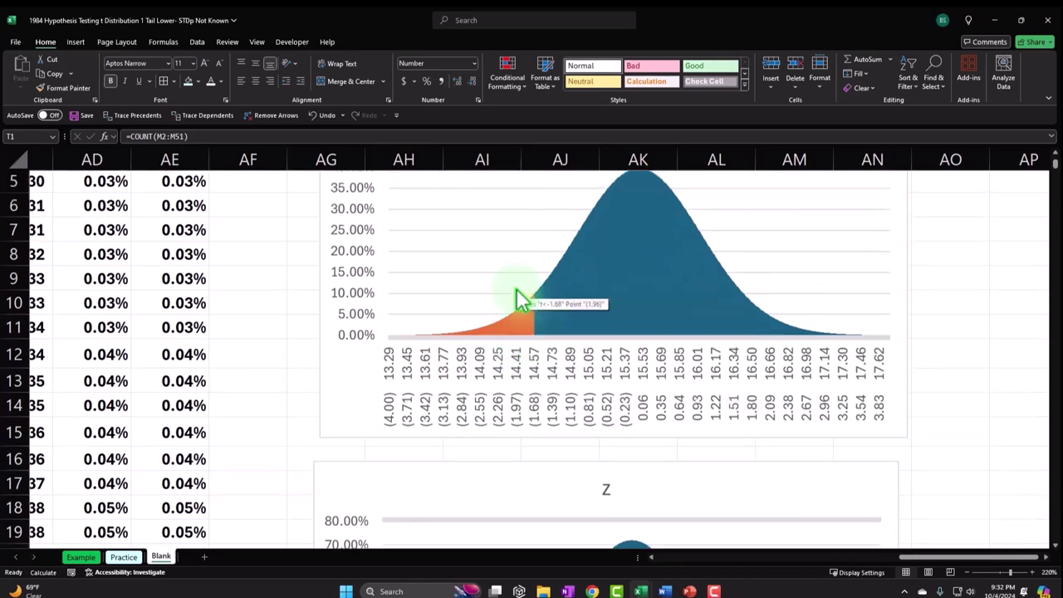
{"action": "mouse_move", "coordinate": [523, 430]}
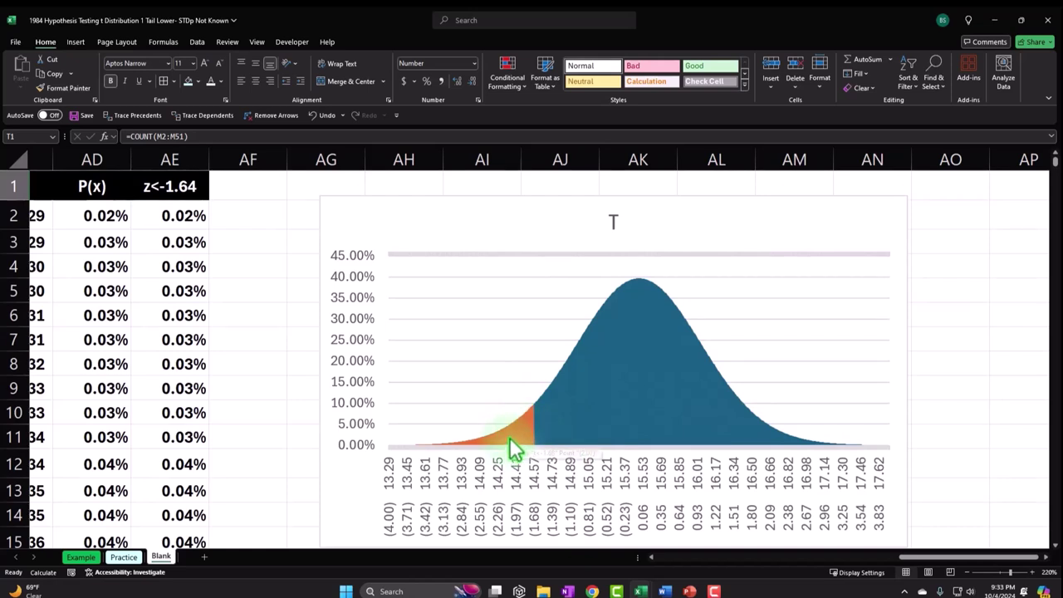
Return to the results table showing t critical value 1.6766 and P-value 0.17795.
{"action": "scroll", "coordinate": [513, 448], "scroll_direction": "down", "scroll_amount": 4}
{"action": "scroll", "coordinate": [512, 446], "scroll_direction": "down", "scroll_amount": 2}
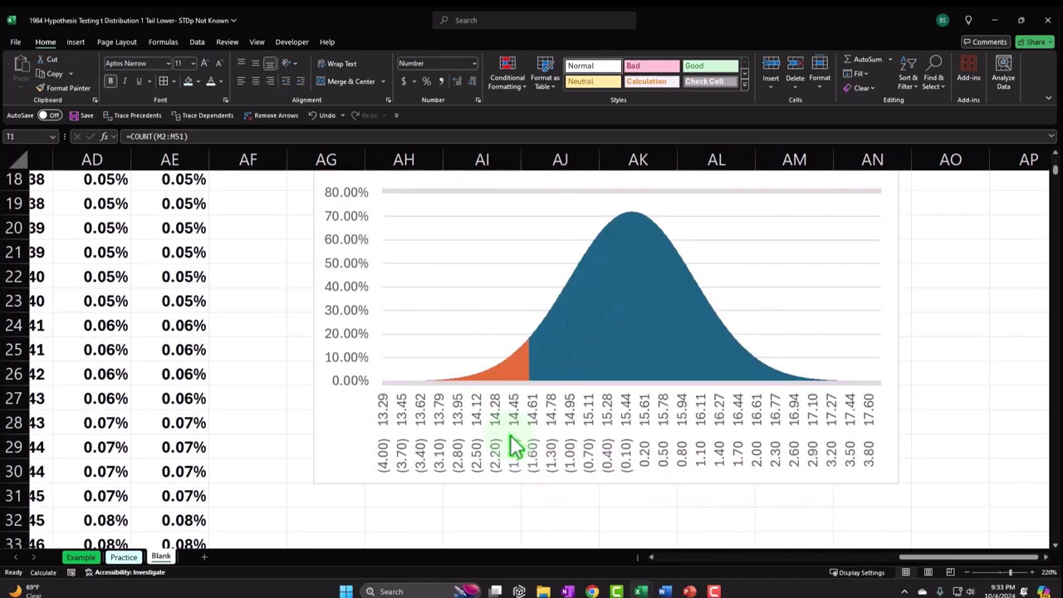
{"action": "left_click_drag", "start_coordinate": [932, 557], "coordinate": [759, 573]}
{"action": "scroll", "coordinate": [593, 497], "scroll_direction": "up", "scroll_amount": 3}
{"action": "scroll", "coordinate": [592, 497], "scroll_direction": "up", "scroll_amount": 2}
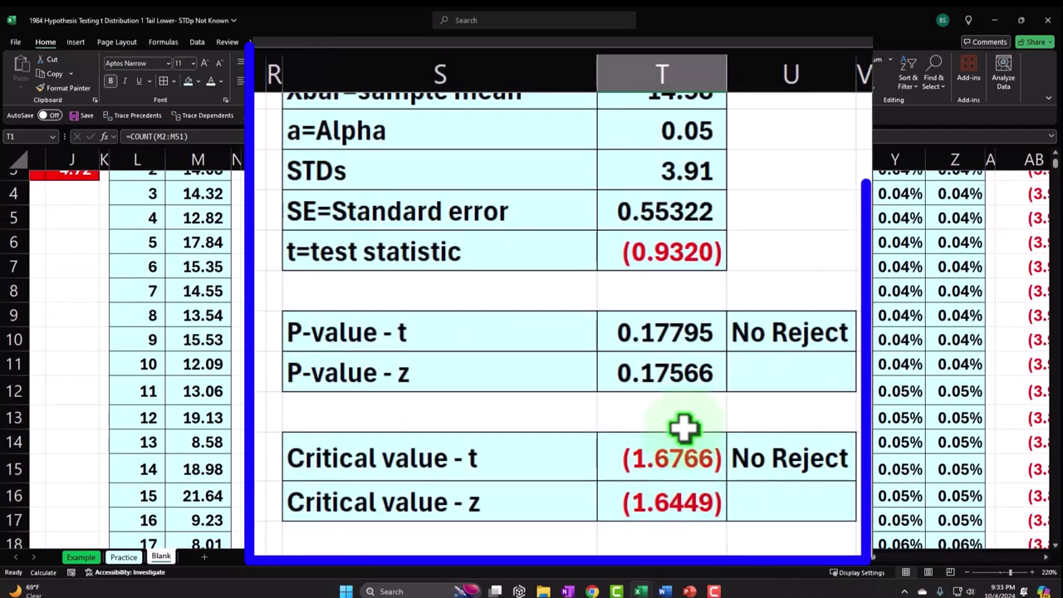
Inspect the t and z P-value formulas in T9 and T10.
{"action": "left_click", "coordinate": [657, 332]}
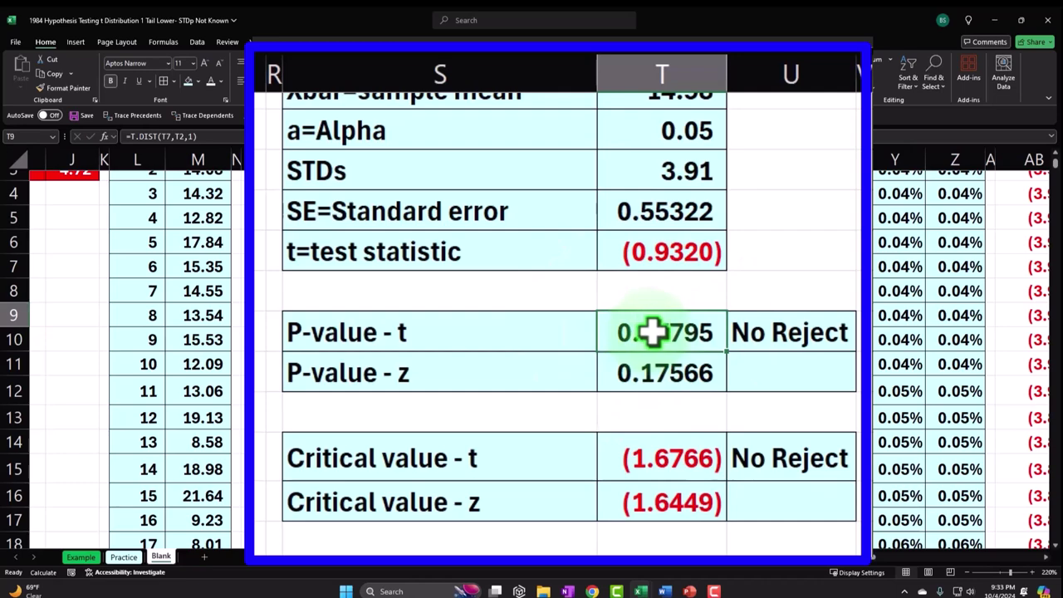
{"action": "left_click", "coordinate": [674, 373]}
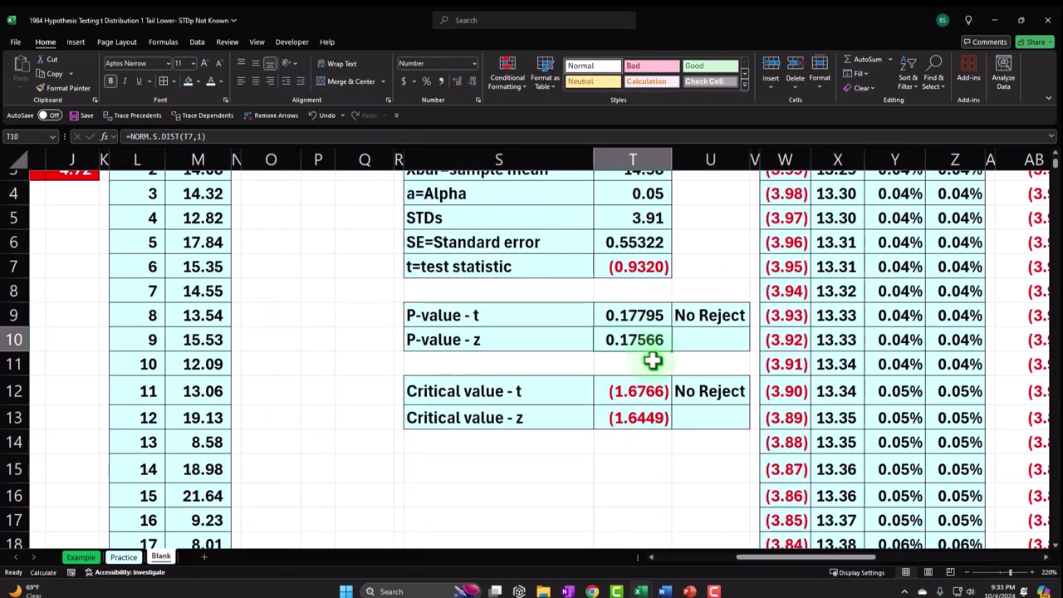
{"action": "left_click_drag", "start_coordinate": [794, 559], "coordinate": [972, 565]}
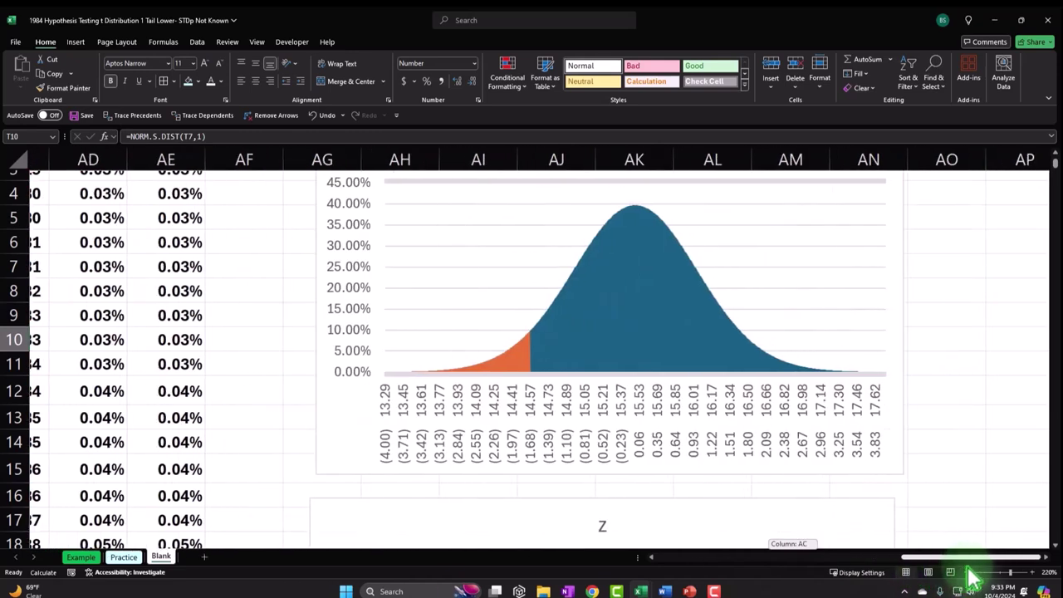
{"action": "scroll", "coordinate": [631, 407], "scroll_direction": "down", "scroll_amount": 1}
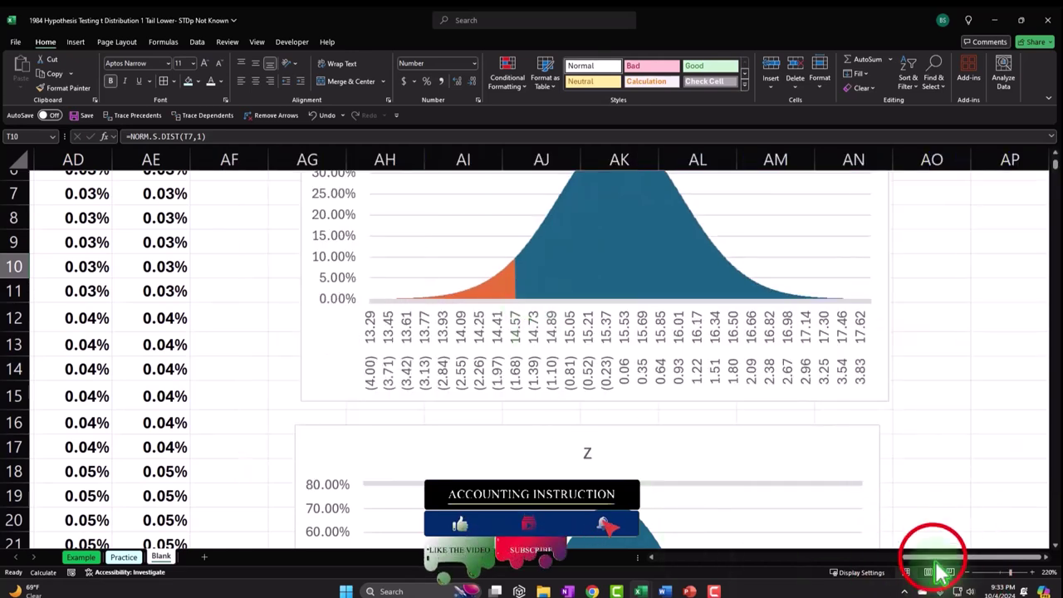
Check the t critical value formula in T12, then return to the T chart.
{"action": "left_click_drag", "start_coordinate": [920, 558], "coordinate": [787, 558]}
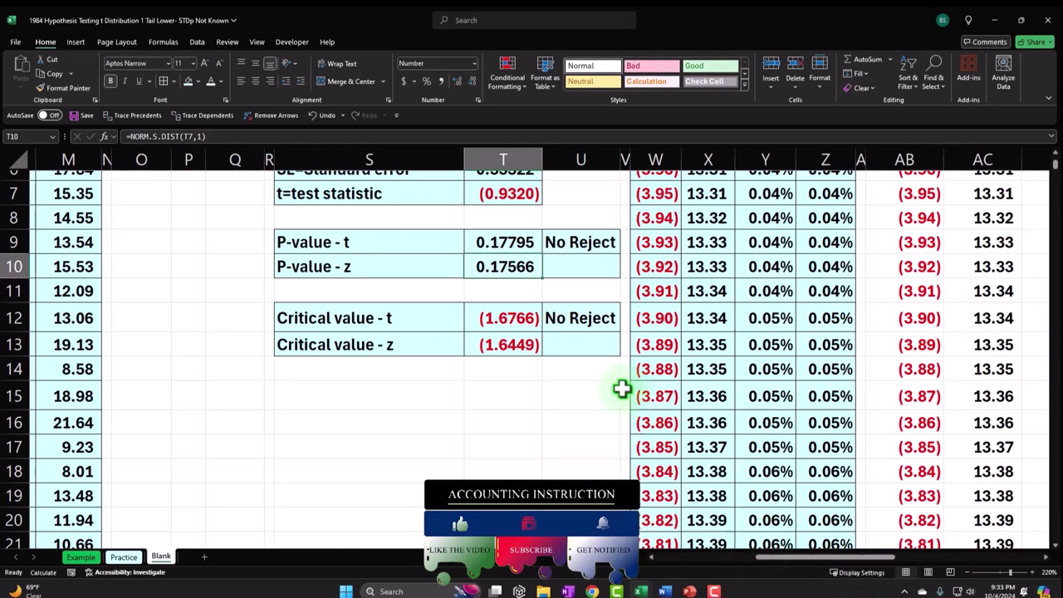
{"action": "left_click", "coordinate": [473, 402]}
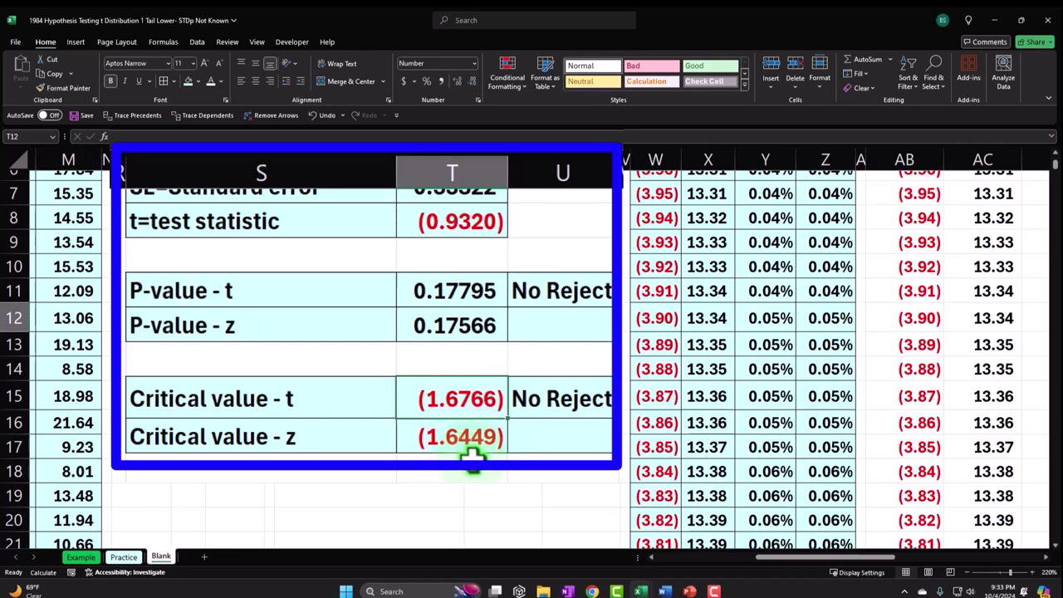
{"action": "left_click_drag", "start_coordinate": [800, 561], "coordinate": [959, 566]}
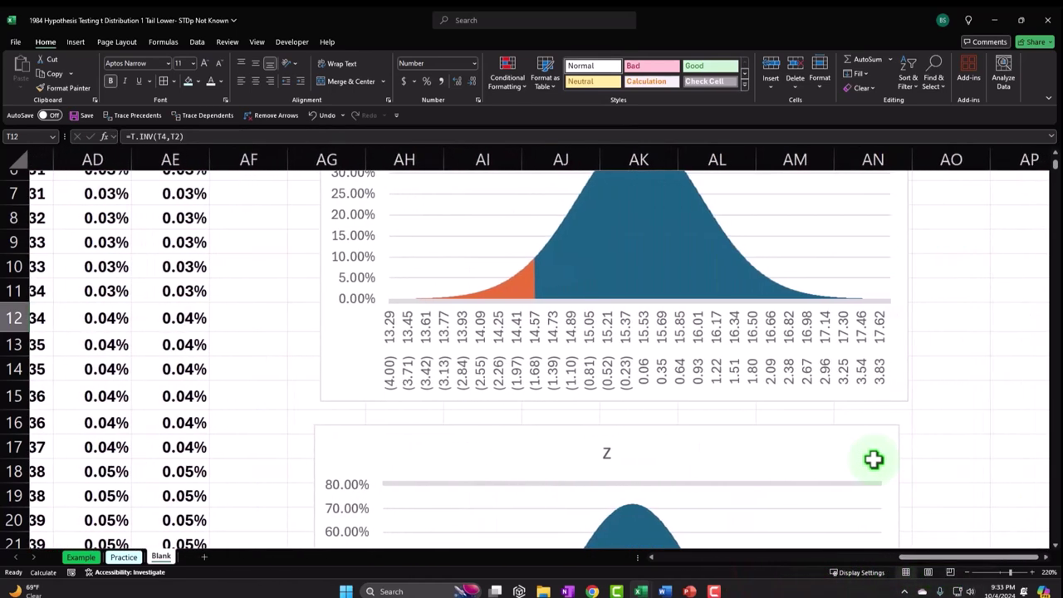
Select the Z chart to review its lower-tail shading, then go back to the column M sample data.
{"action": "scroll", "coordinate": [869, 463], "scroll_direction": "down", "scroll_amount": 2}
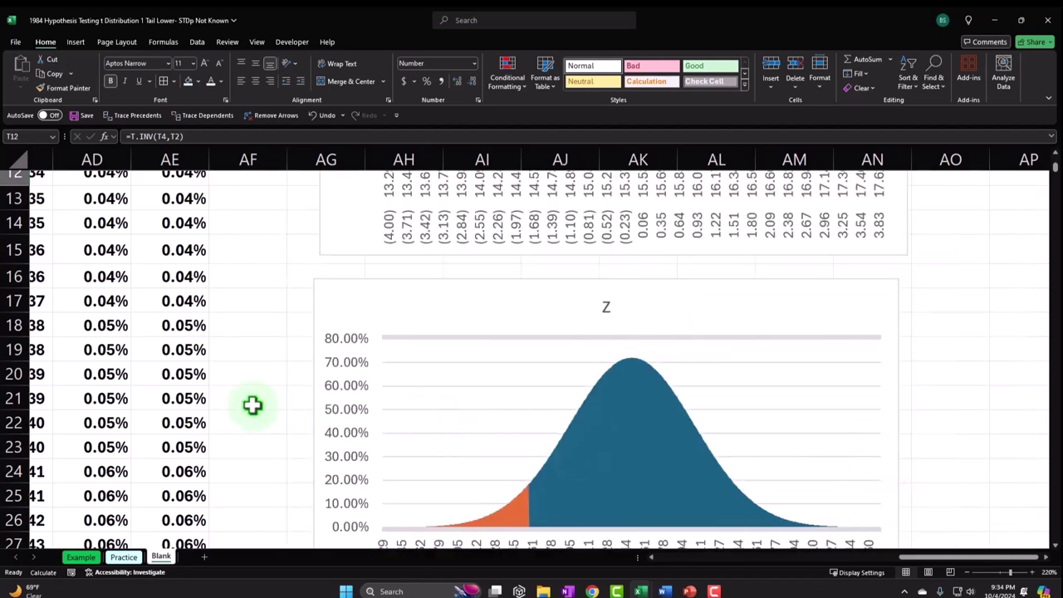
{"action": "scroll", "coordinate": [252, 403], "scroll_direction": "up", "scroll_amount": 4}
{"action": "scroll", "coordinate": [252, 403], "scroll_direction": "down", "scroll_amount": 5}
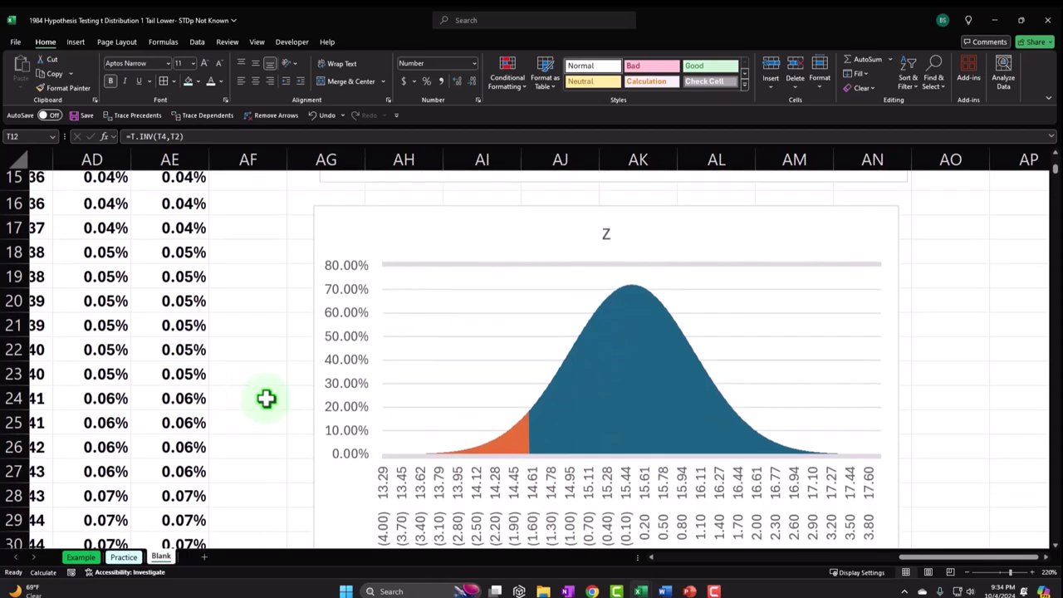
{"action": "left_click", "coordinate": [390, 237]}
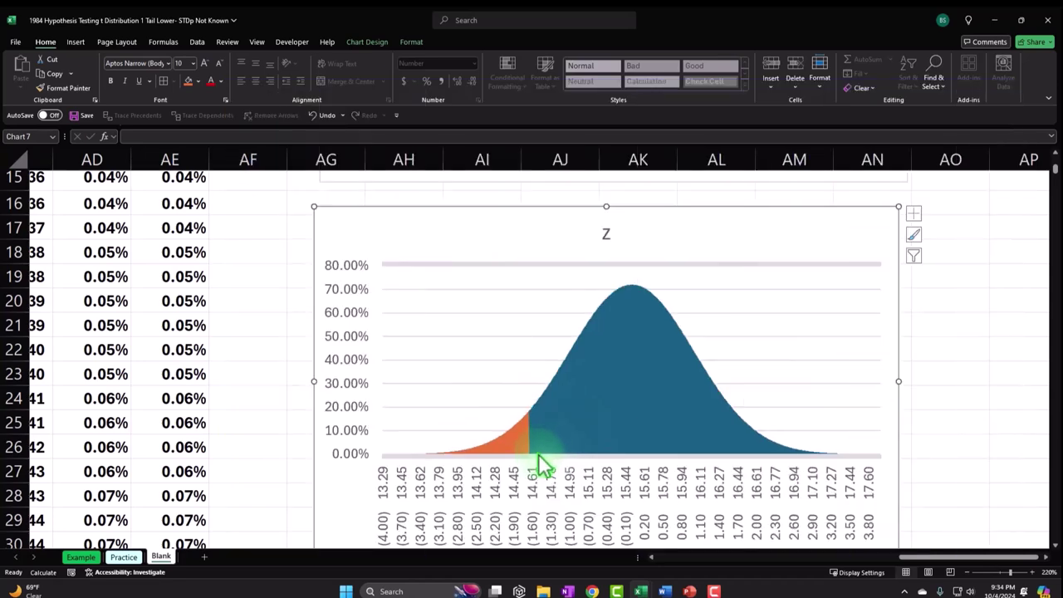
{"action": "left_click_drag", "start_coordinate": [905, 547], "coordinate": [735, 576]}
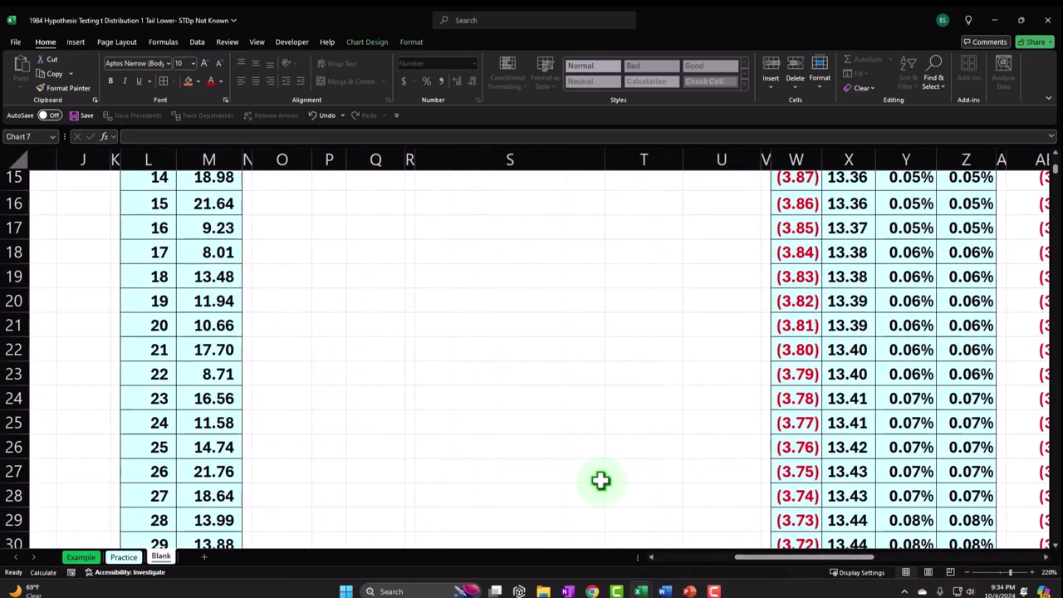
Select the z table AB2:AE802 and inspect the formula behind its X values, starting at 13.29.
{"action": "scroll", "coordinate": [600, 479], "scroll_direction": "up", "scroll_amount": 4}
{"action": "left_click", "coordinate": [564, 390]}
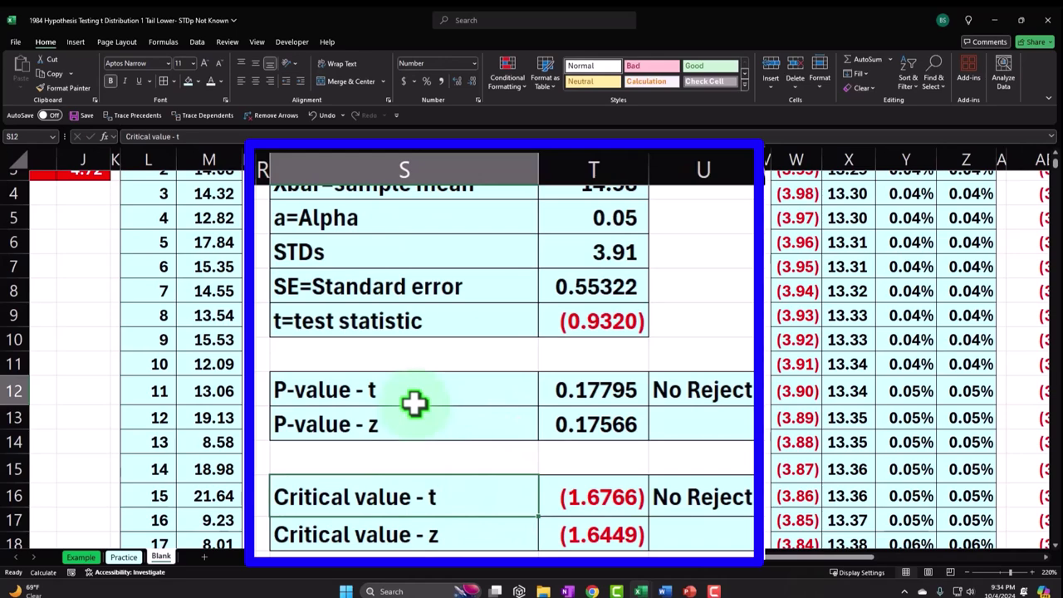
{"action": "left_click_drag", "start_coordinate": [818, 564], "coordinate": [855, 526]}
{"action": "scroll", "coordinate": [434, 229], "scroll_direction": "up", "scroll_amount": 1}
{"action": "left_click_drag", "start_coordinate": [434, 222], "coordinate": [624, 225]}
{"action": "key", "text": "ctrl+shift+Down"}
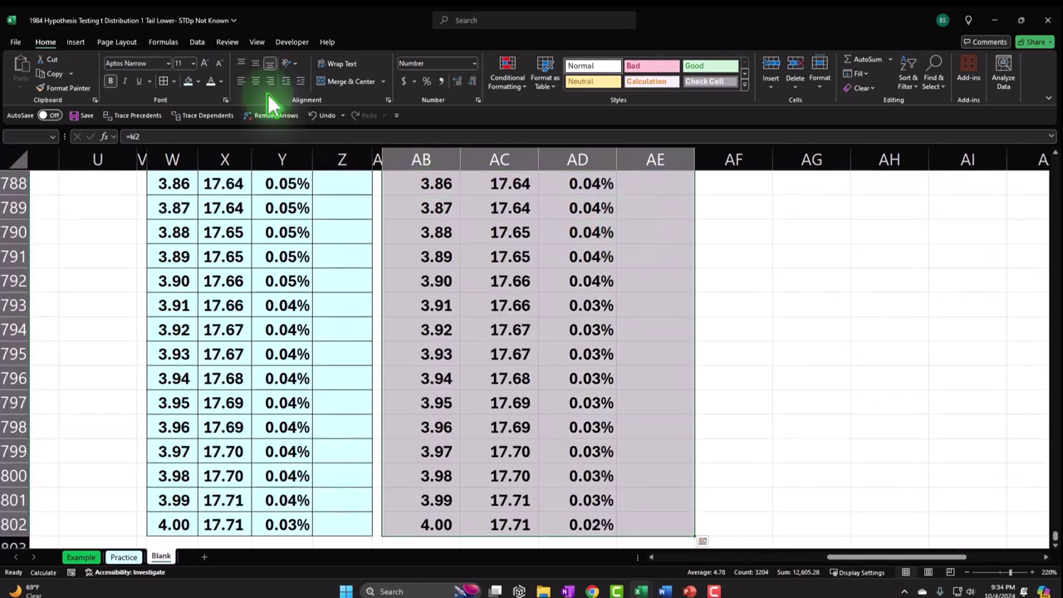
{"action": "key", "text": "ctrl+BackSpace"}
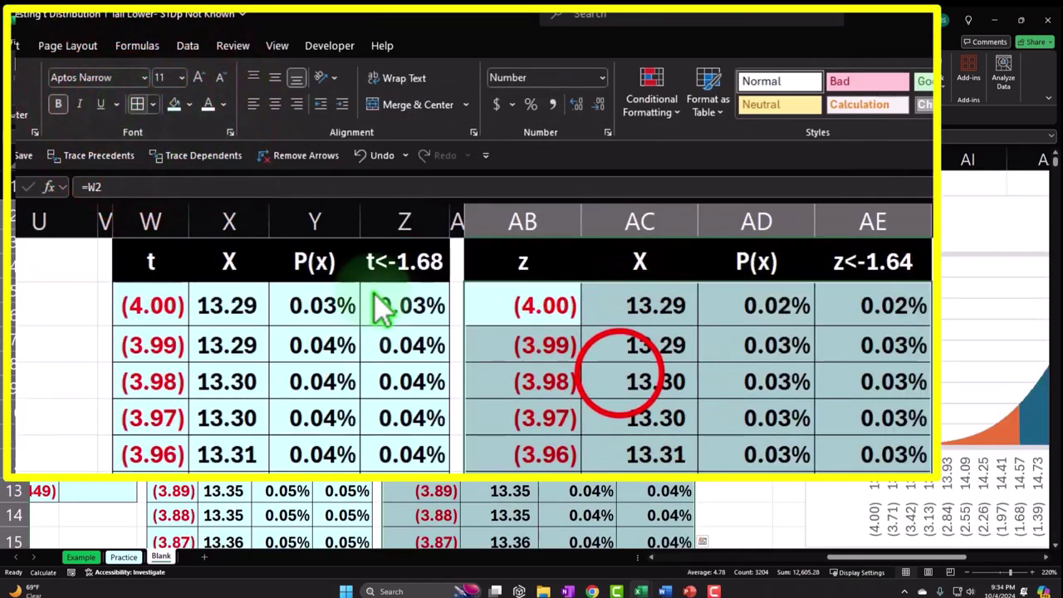
{"action": "left_click", "coordinate": [619, 375]}
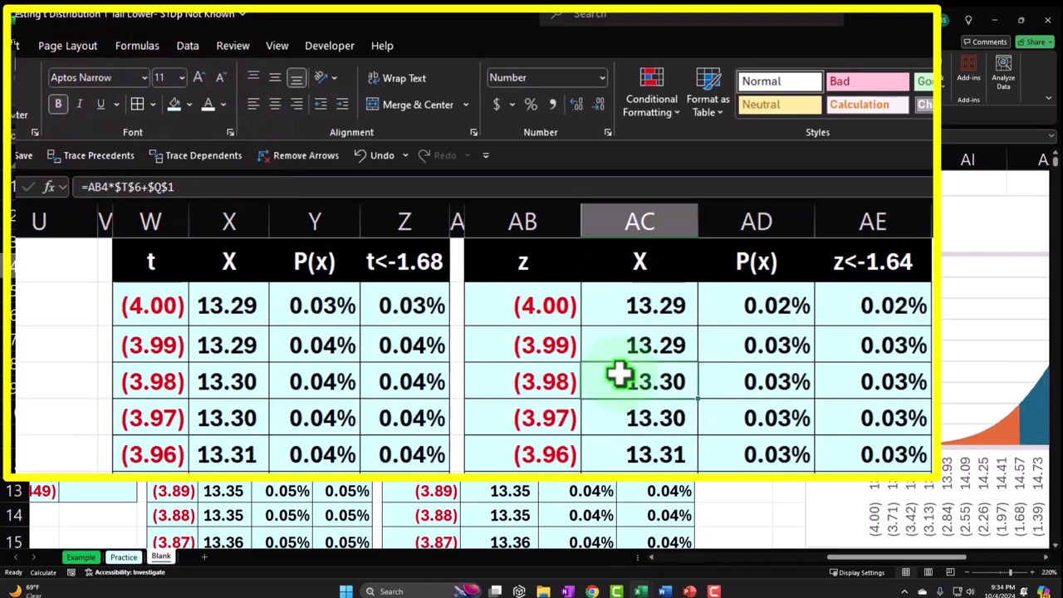